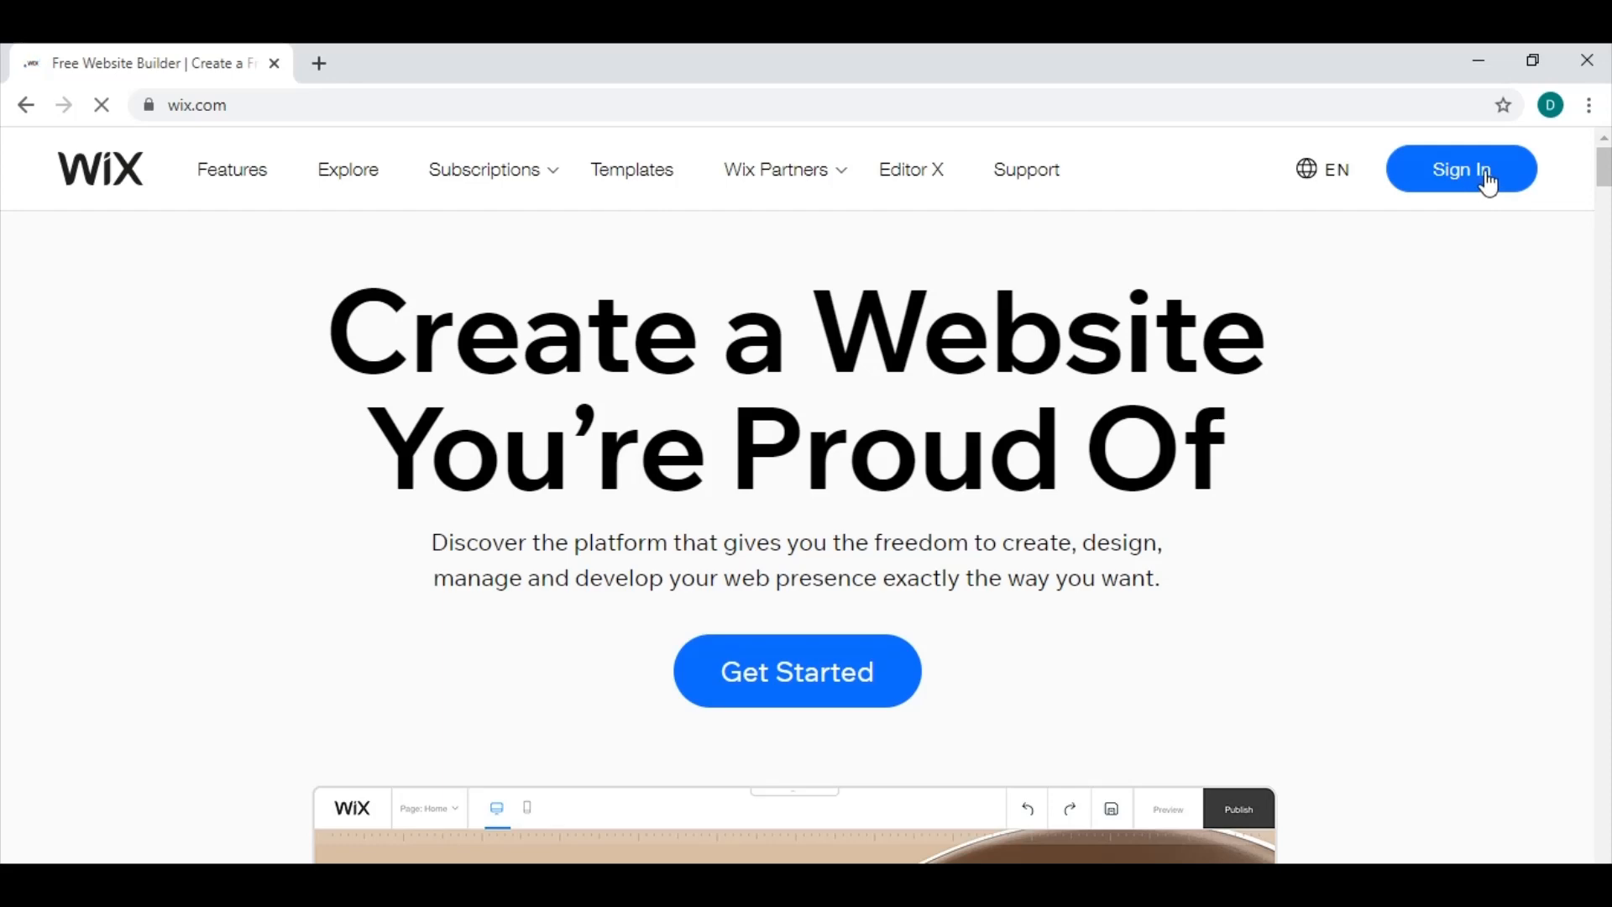
# Sign in to the Wix account with the saved login details.
pyautogui.click(1489, 180)
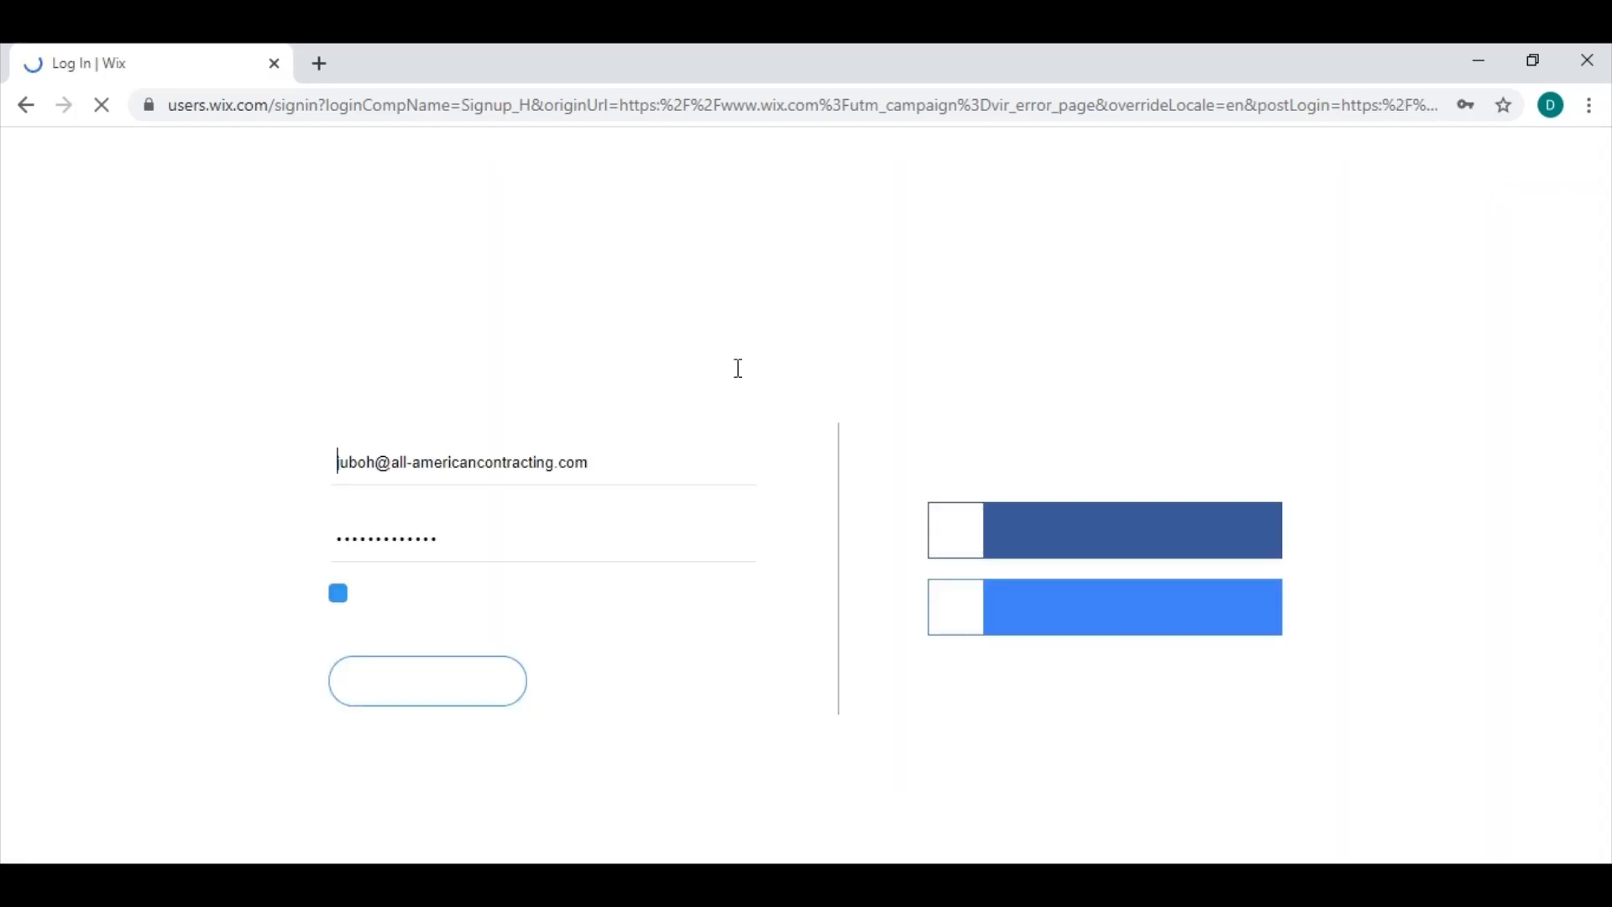
pyautogui.click(438, 693)
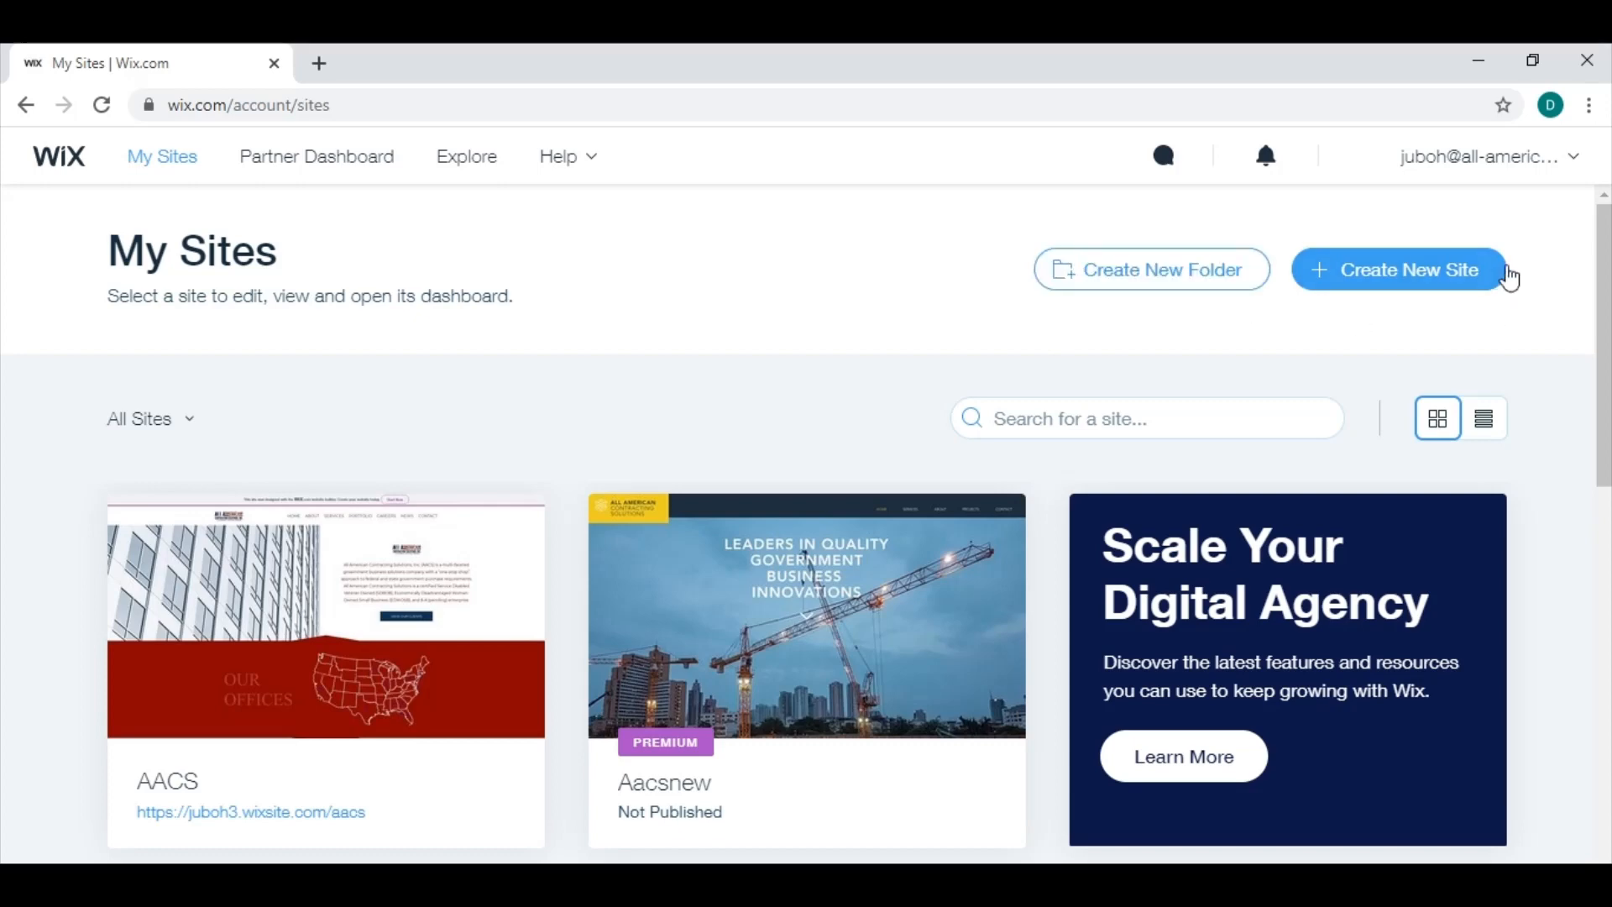
# Start a new site of the Business kind and choose to build it from a template in the Wix Editor.
pyautogui.click(1412, 287)
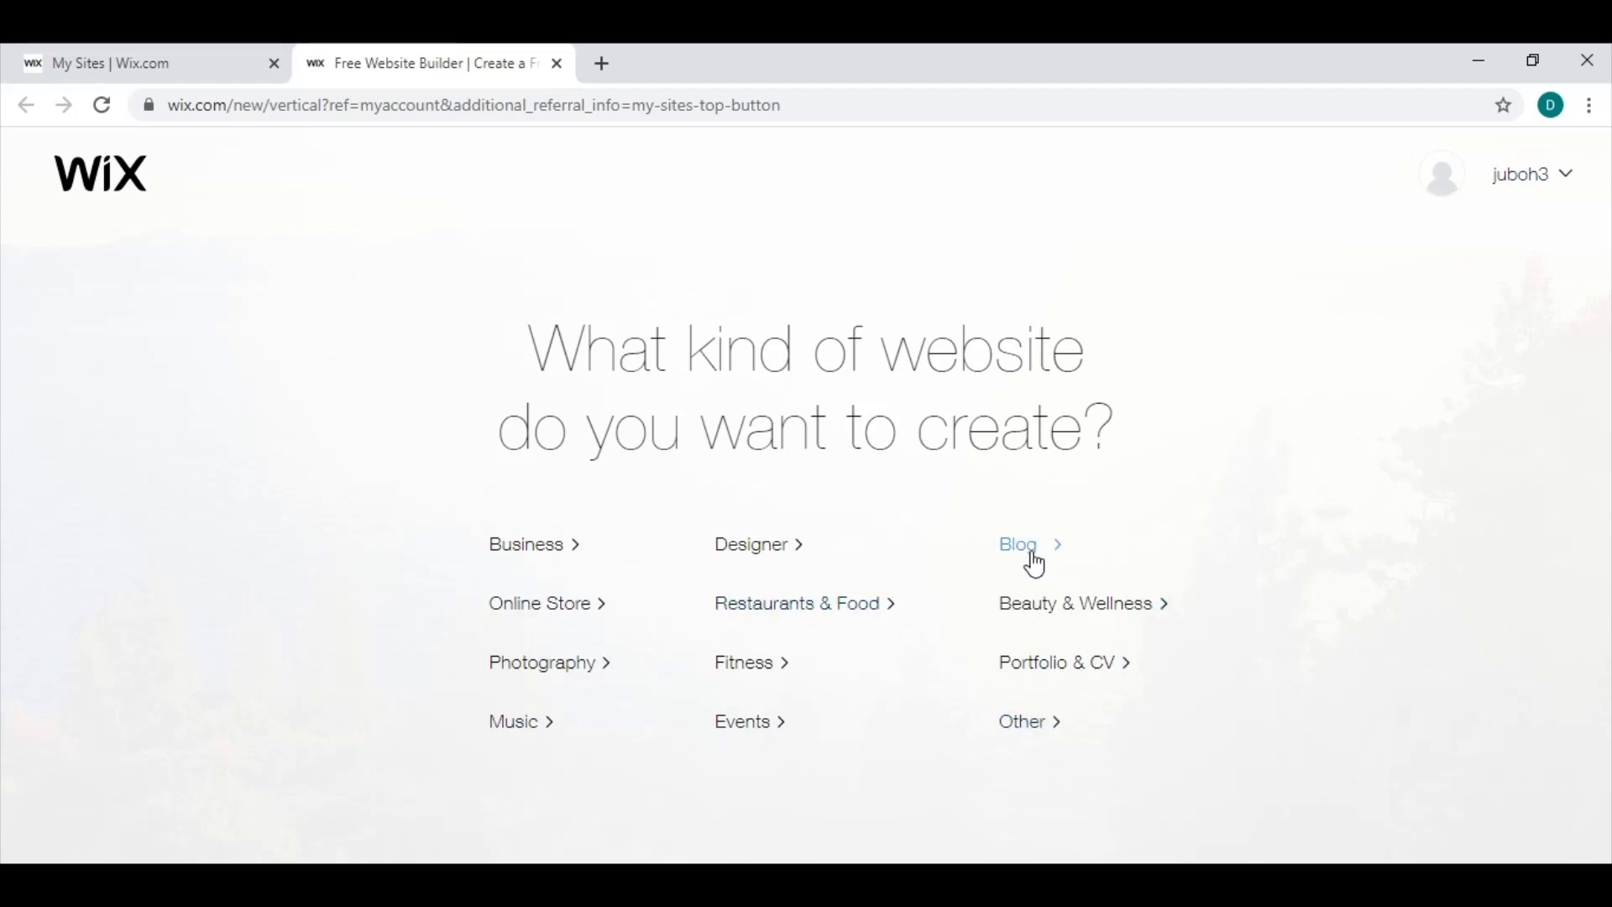
pyautogui.click(557, 558)
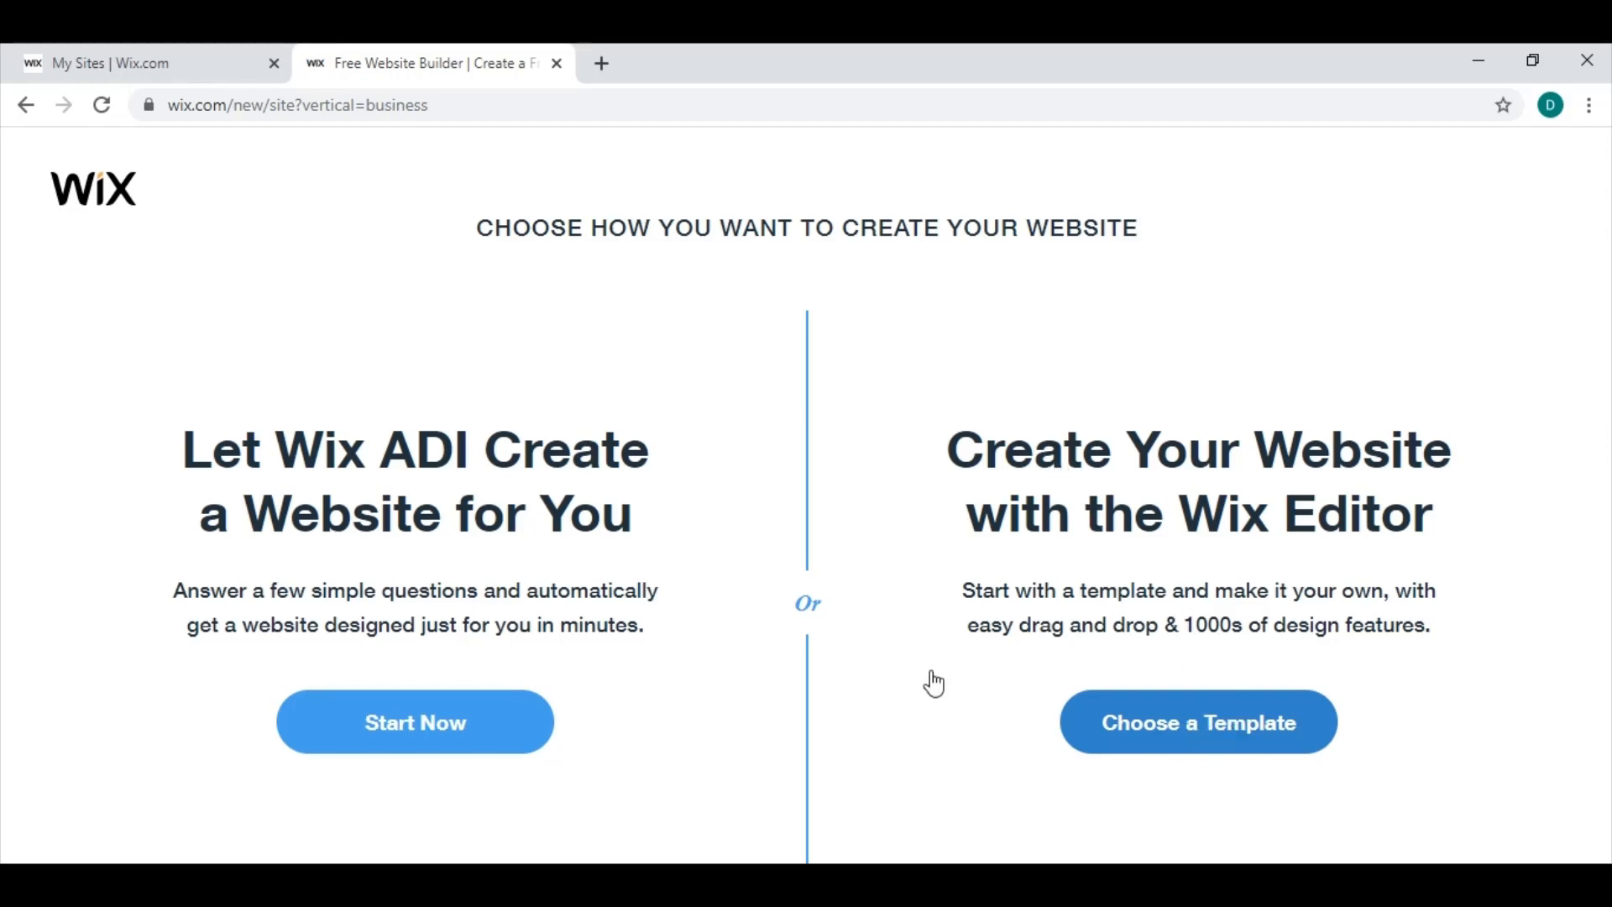
pyautogui.click(1264, 723)
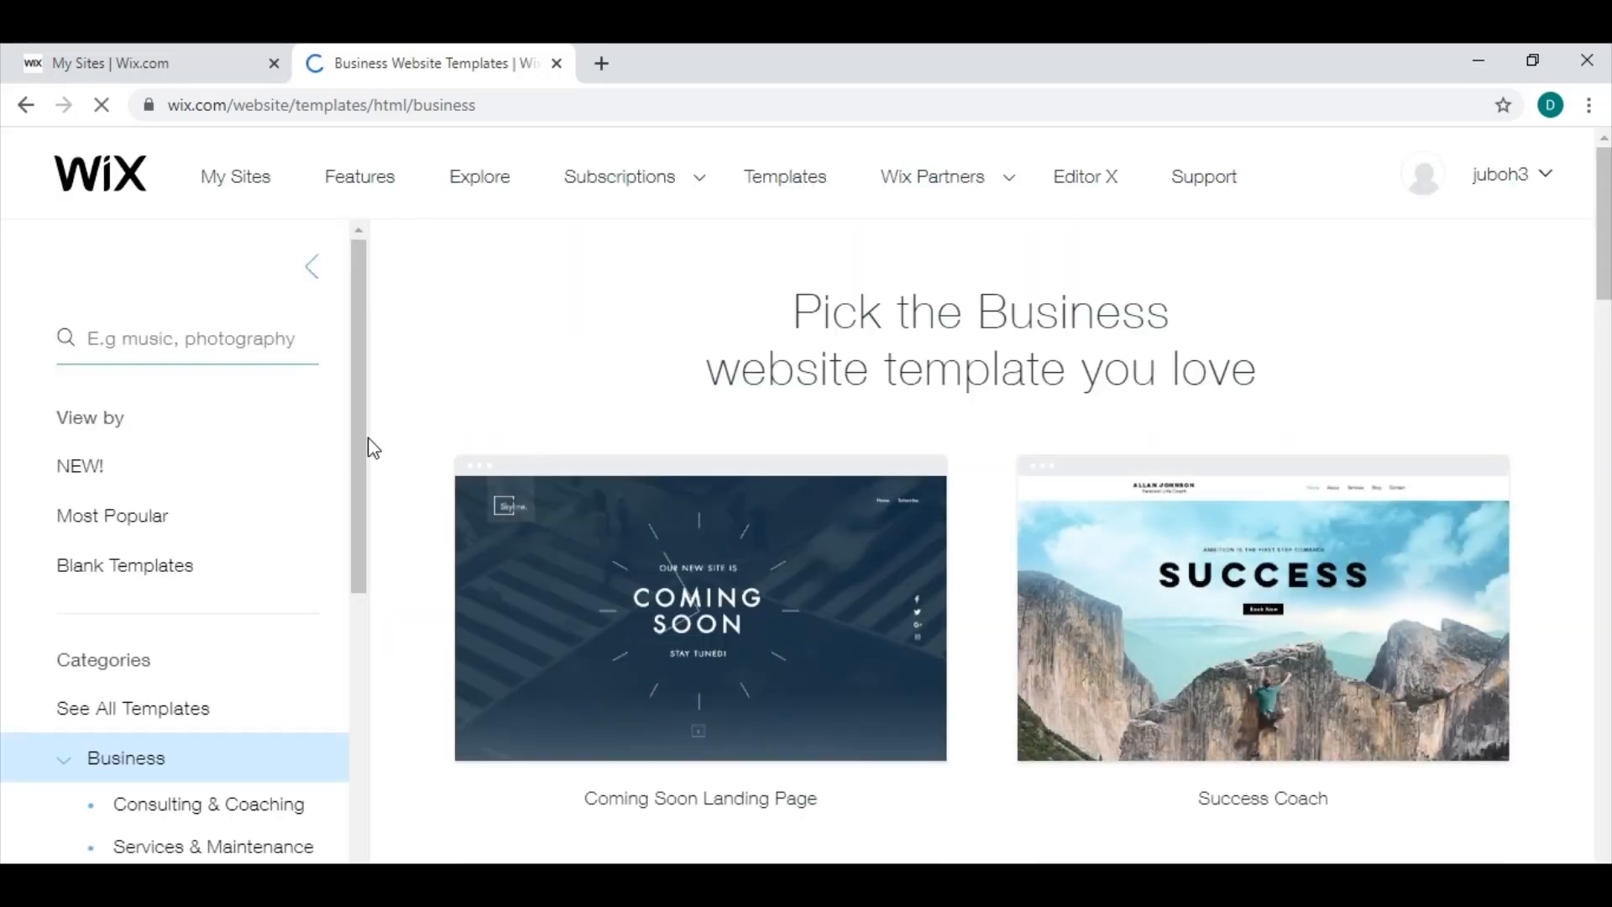
# Browse the Business templates, open the preview of the Taxi template and dismiss its starting-point dialog.
pyautogui.moveTo(367, 404); pyautogui.dragTo(367, 598)
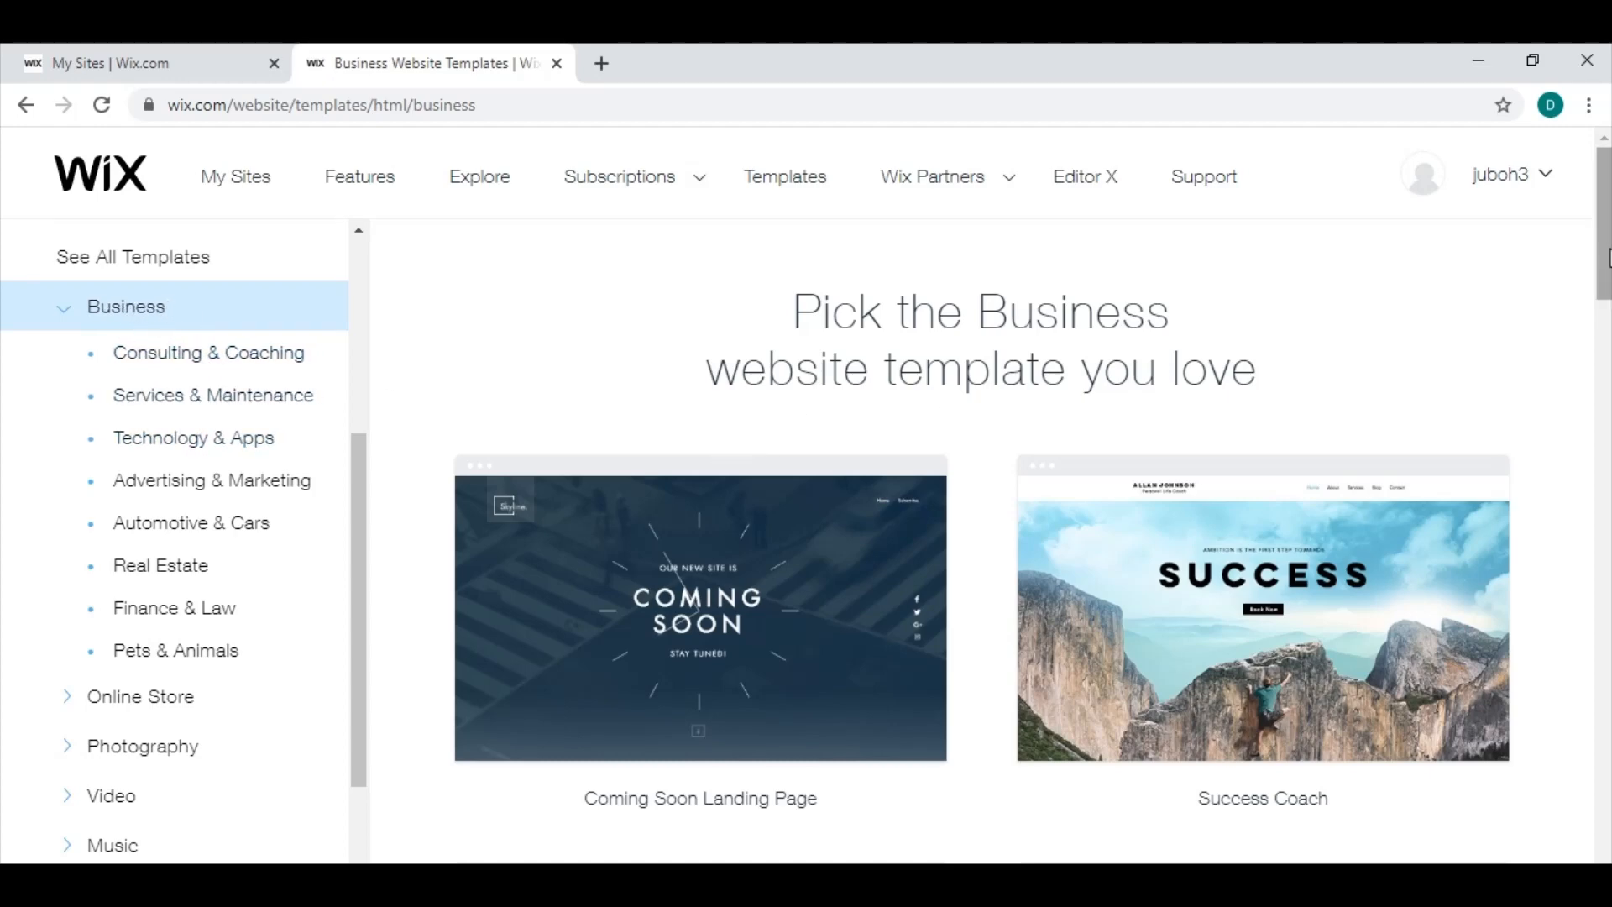
pyautogui.moveTo(1606, 255); pyautogui.dragTo(1605, 634)
pyautogui.moveTo(821, 633)
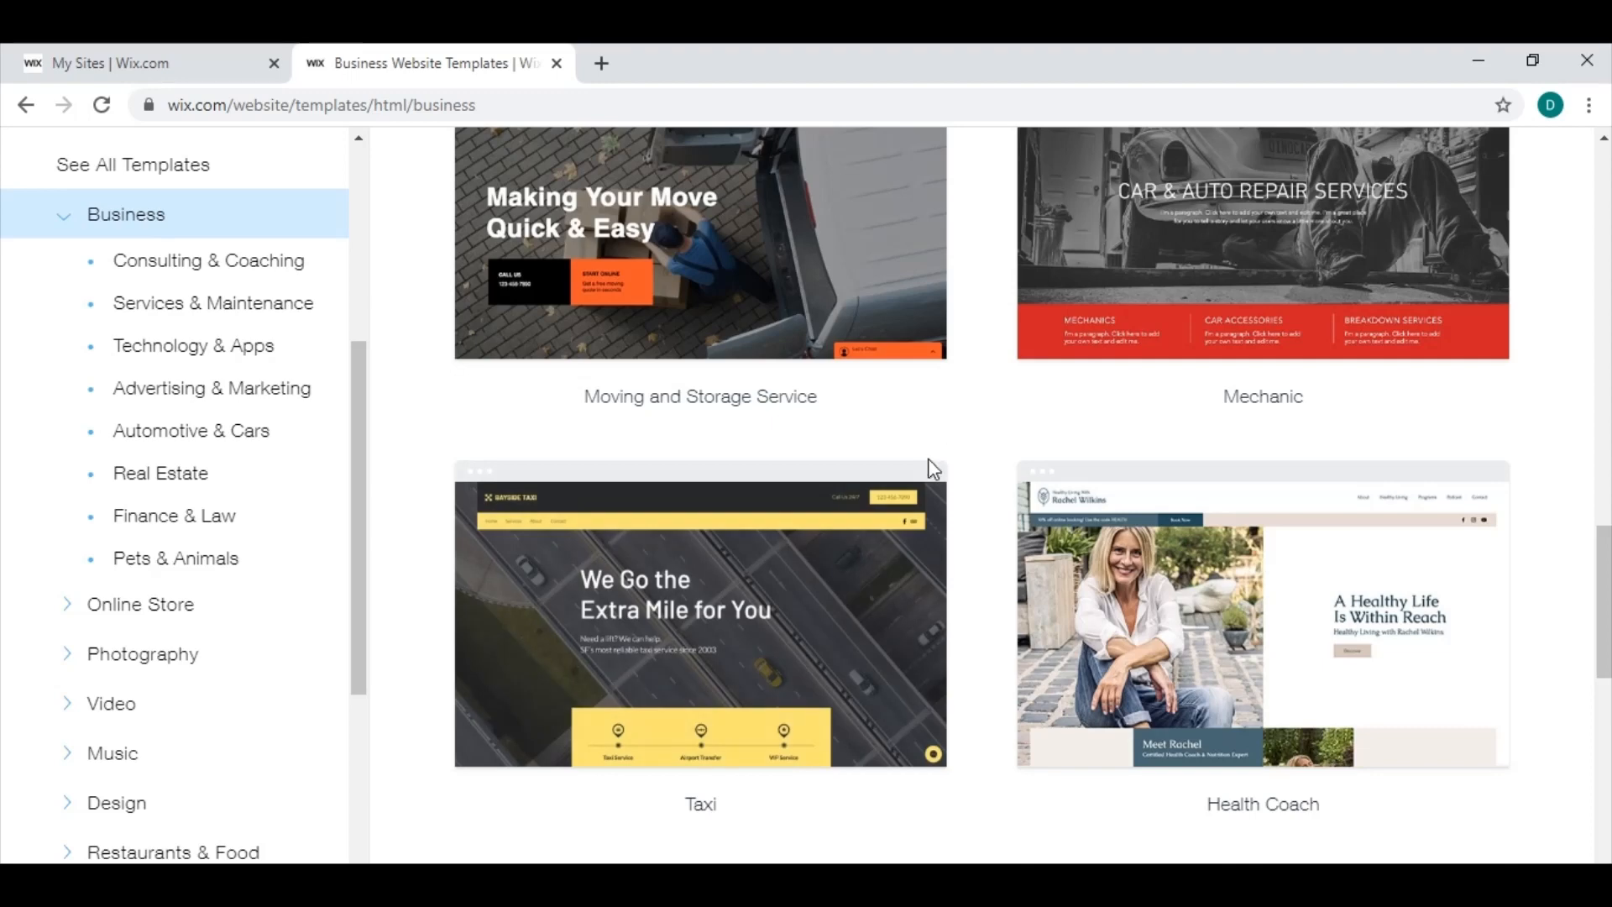
pyautogui.moveTo(702, 637)
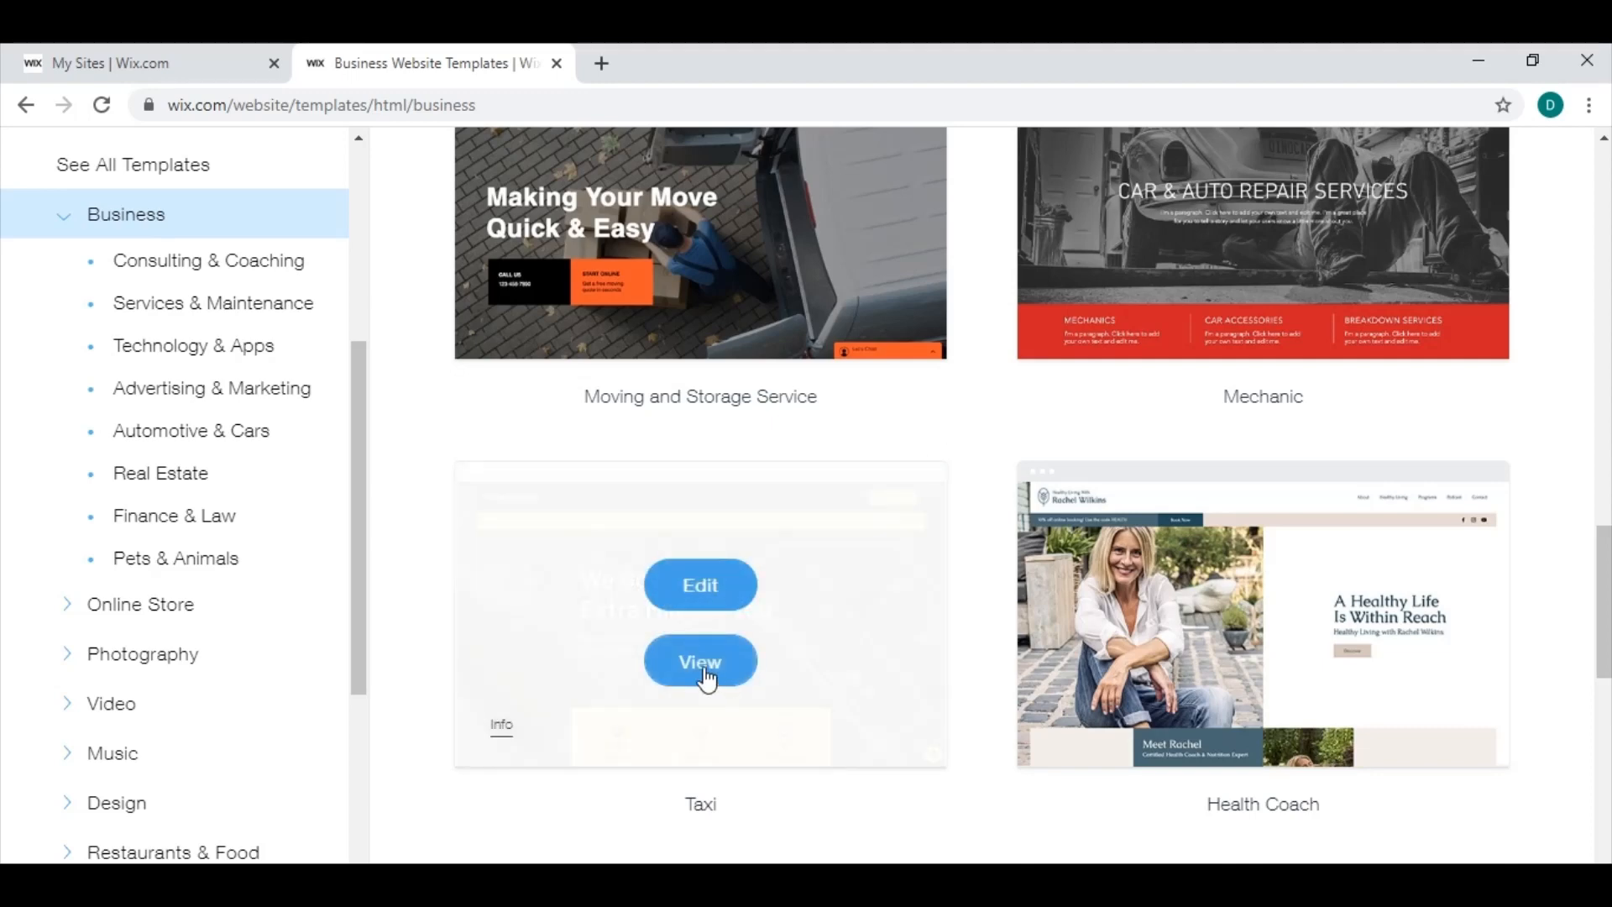
pyautogui.click(704, 667)
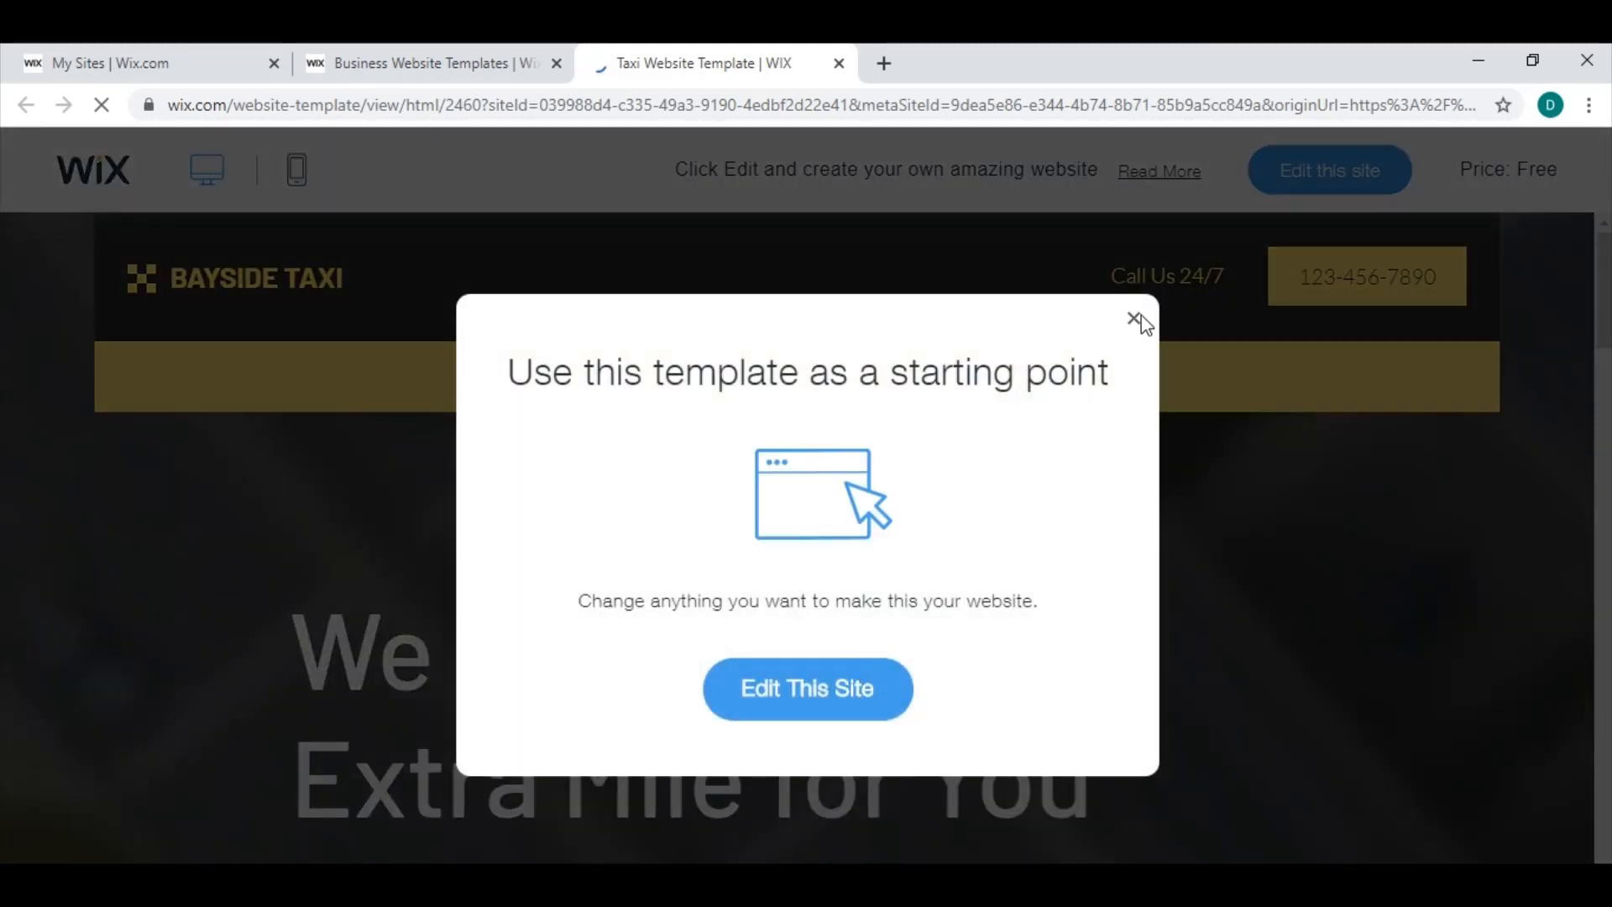
pyautogui.click(1138, 318)
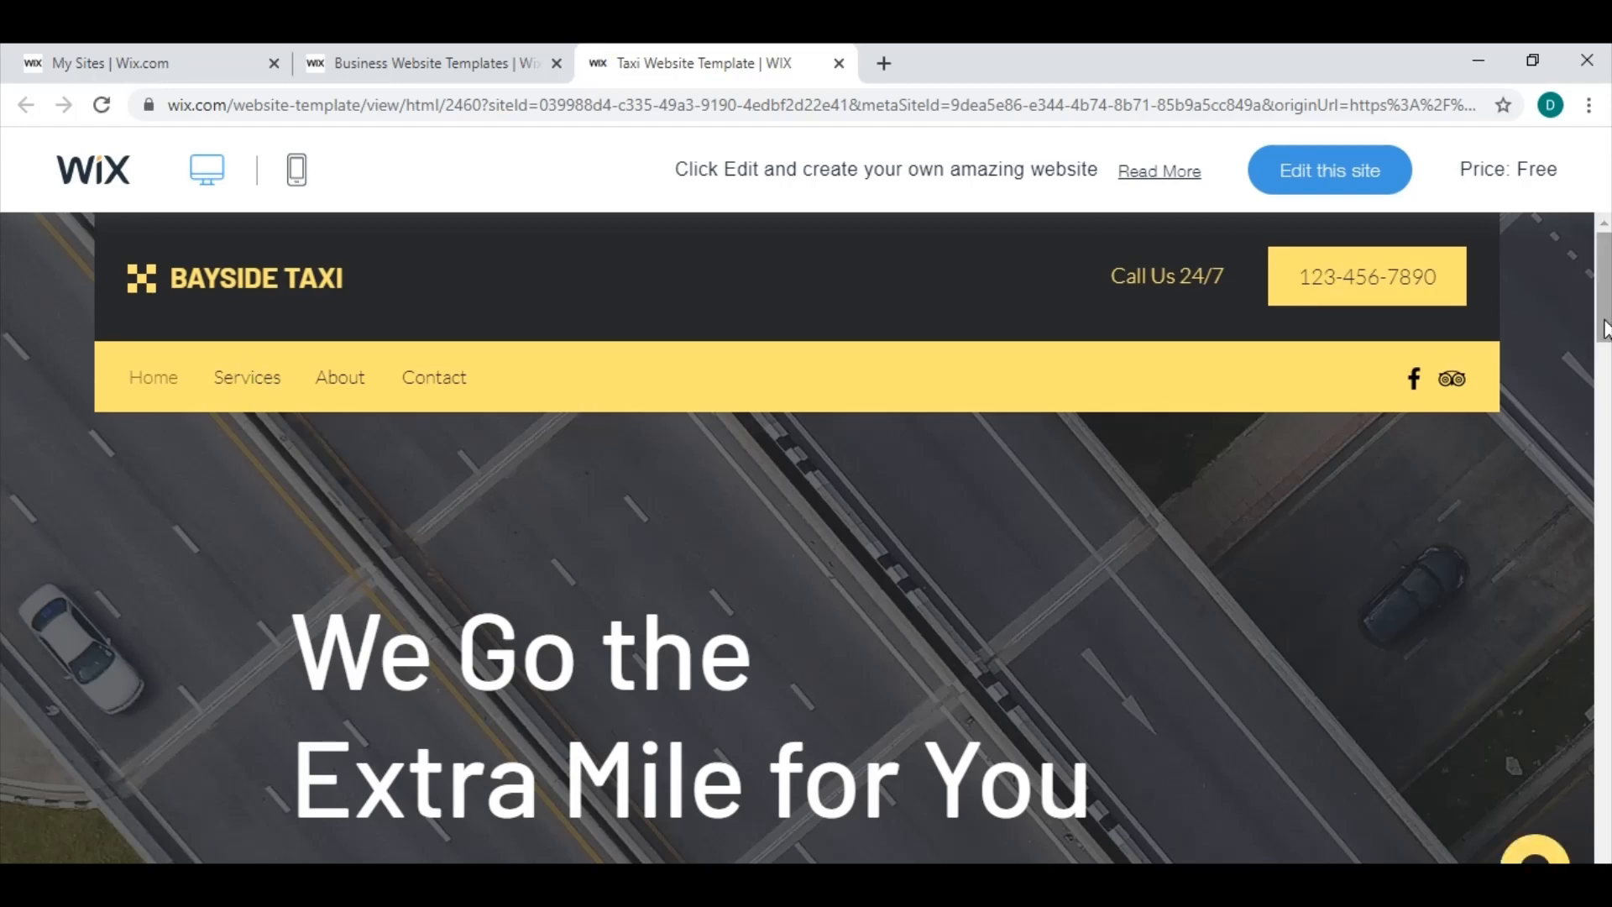
# Look through the Taxi template's home page down to the testimonials and open the template for editing.
pyautogui.moveTo(1604, 328); pyautogui.dragTo(1604, 722)
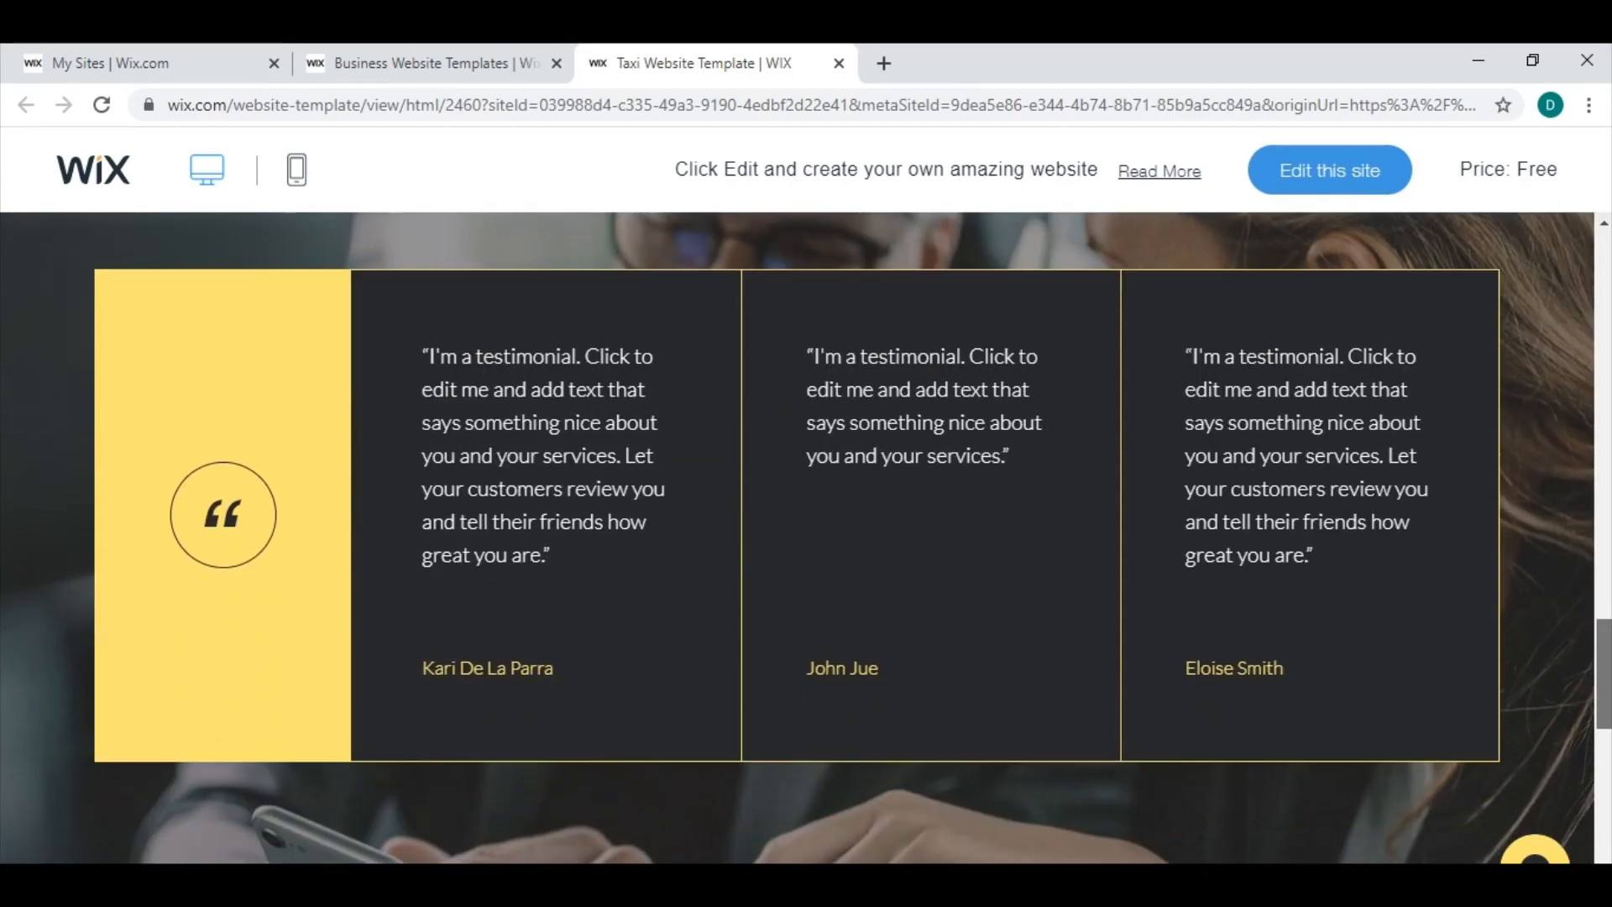
pyautogui.scroll(2, 608, 594)
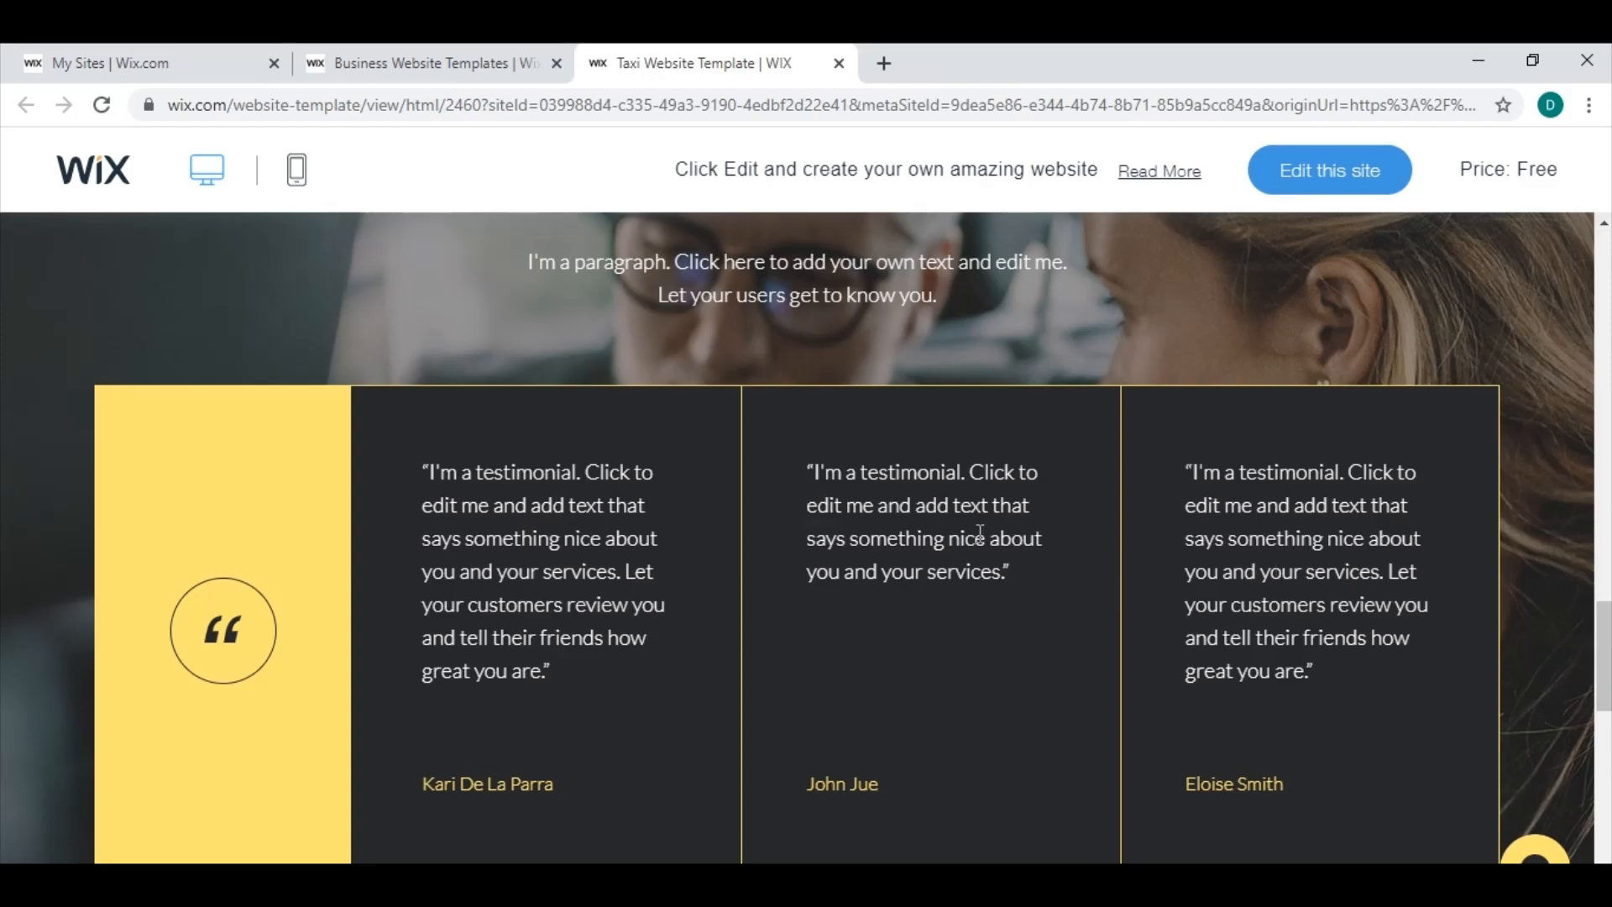
pyautogui.moveTo(1604, 690); pyautogui.dragTo(1604, 315)
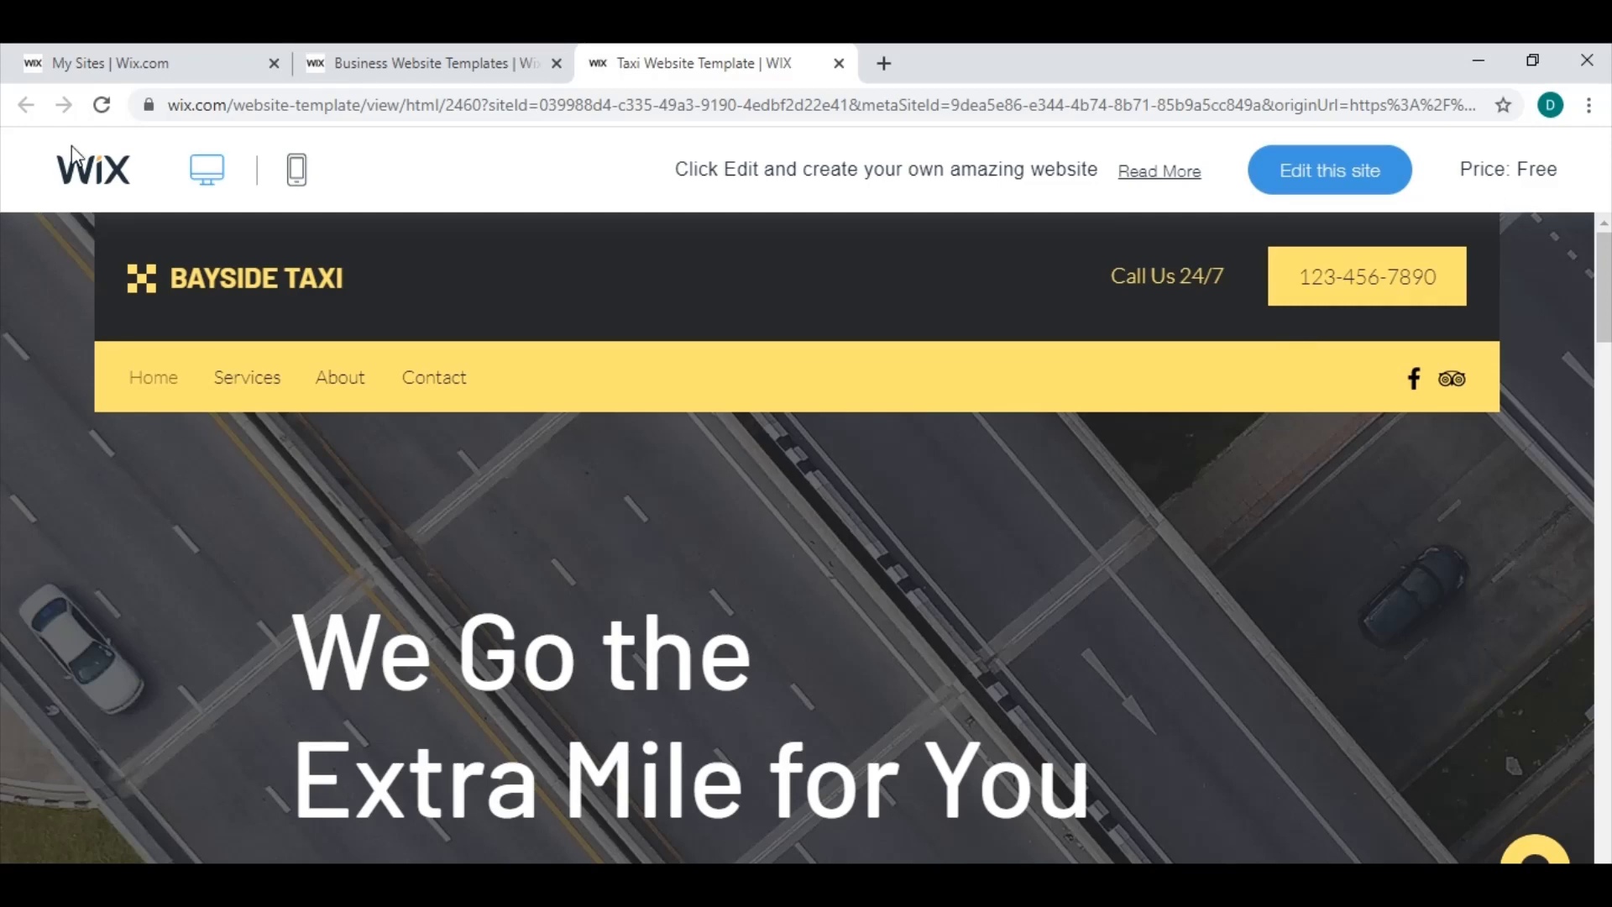
pyautogui.click(1359, 180)
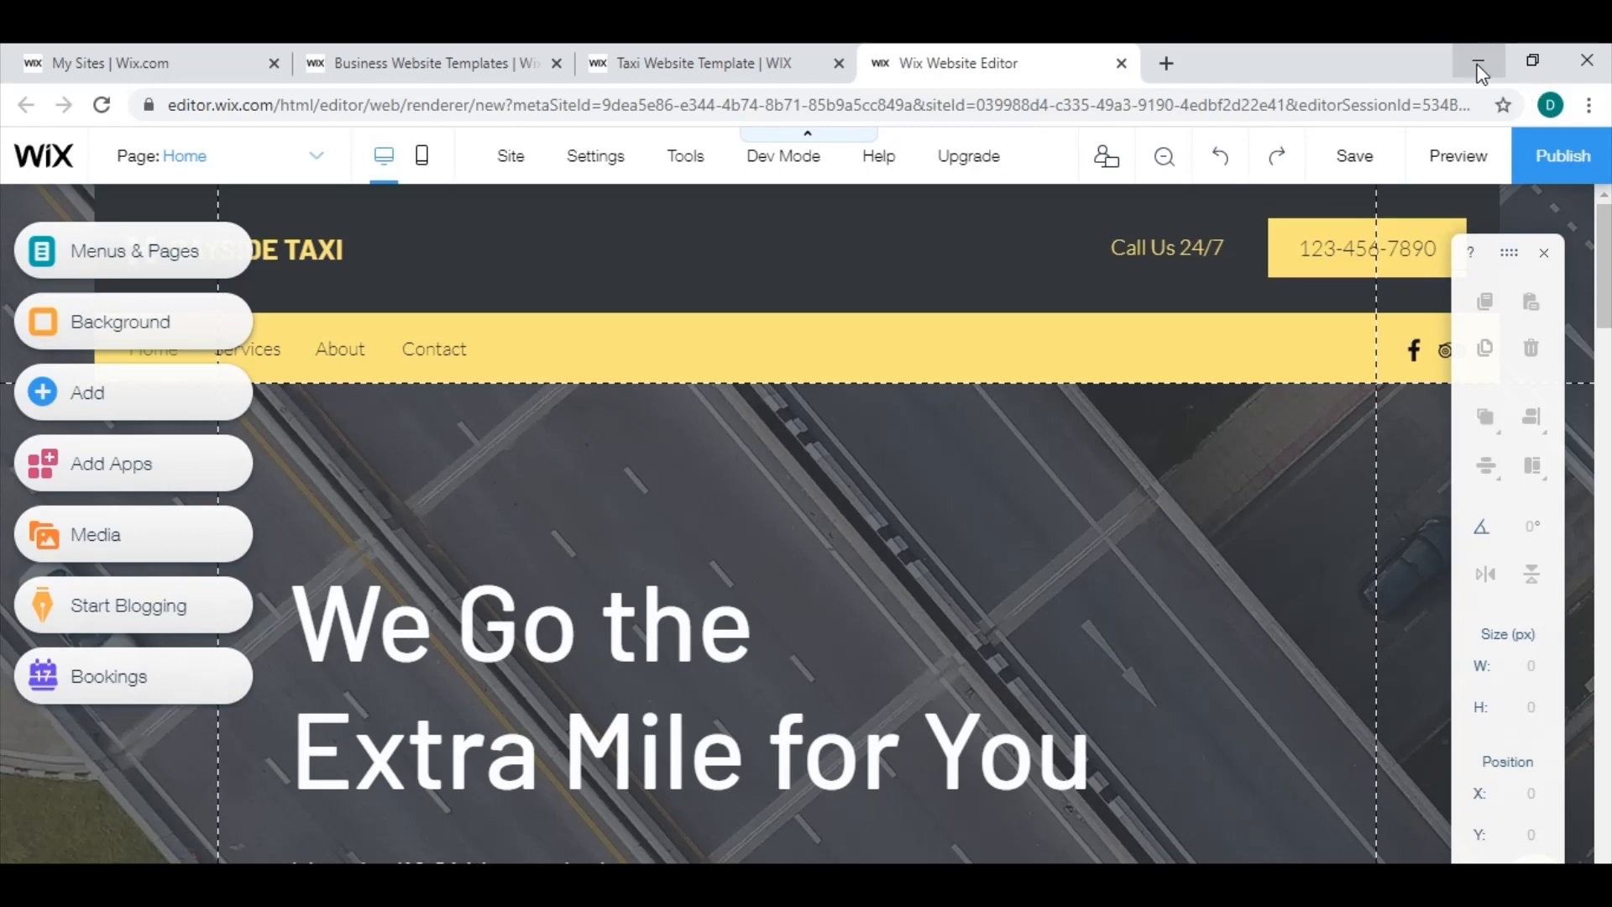
# Switch to the desktop, read the Additional Resources Word document and return to the website editor.
pyautogui.click(1479, 65)
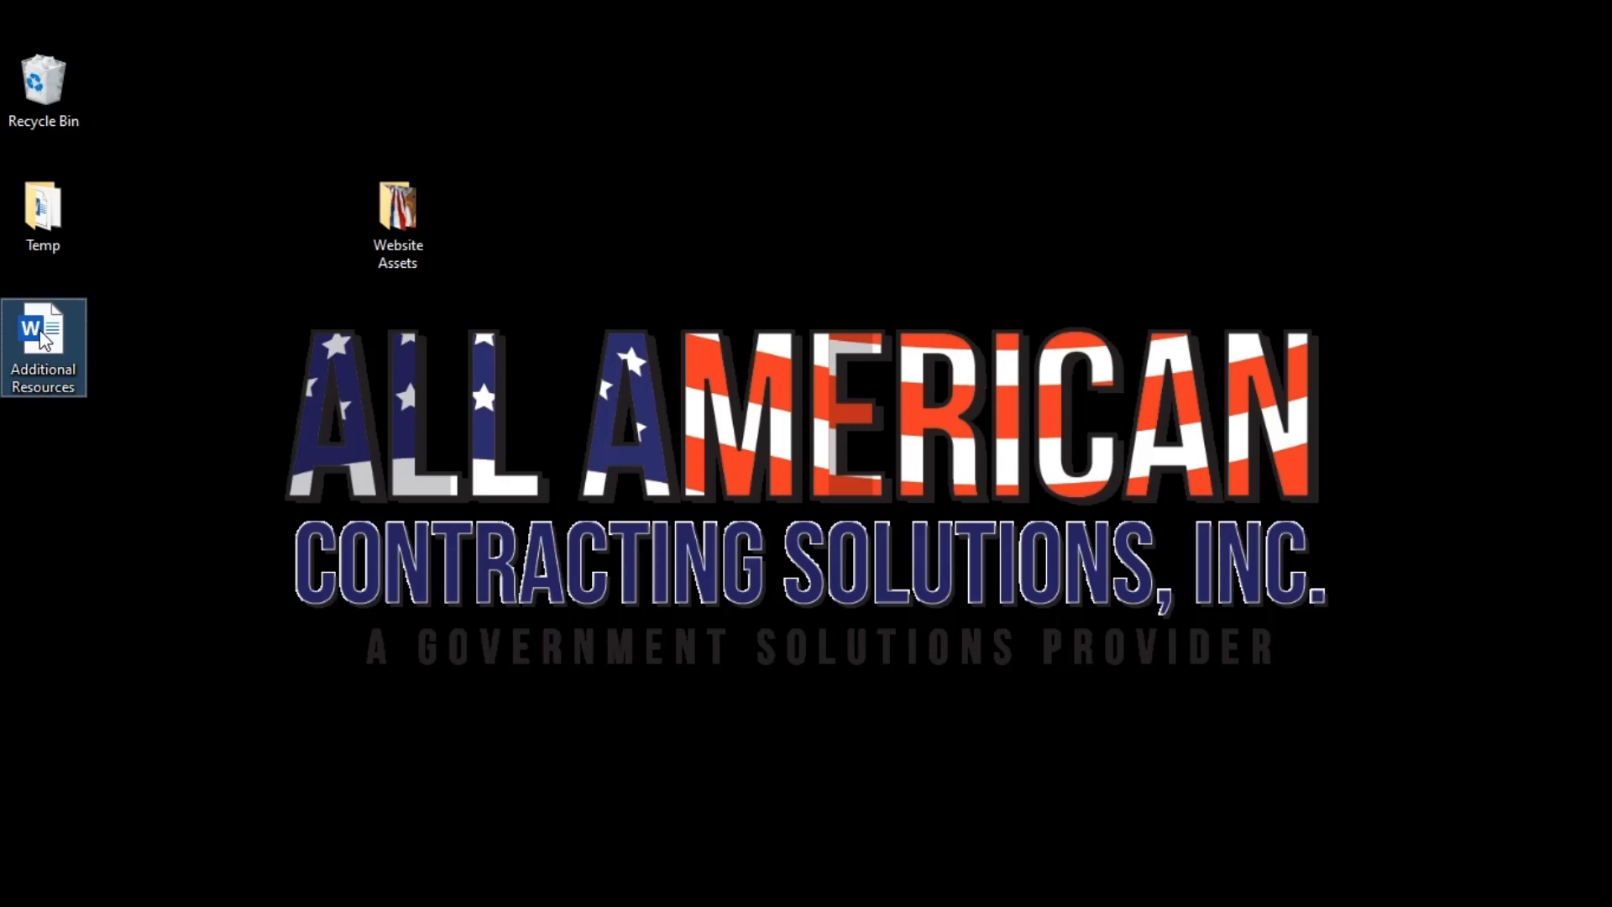
pyautogui.doubleClick(63, 340)
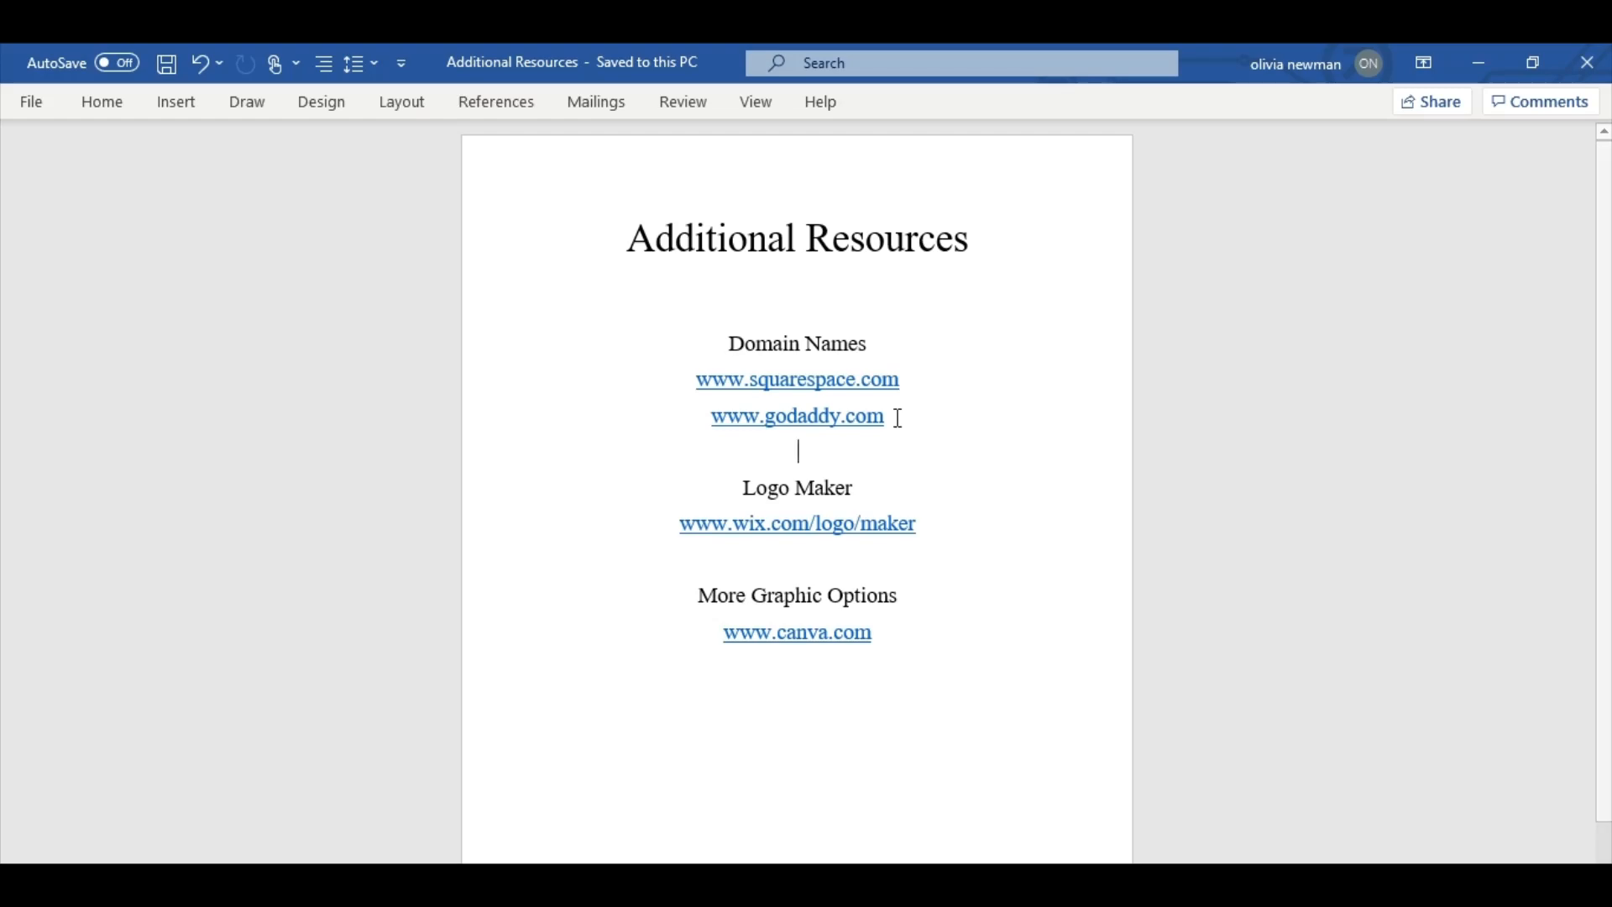
pyautogui.click(1490, 59)
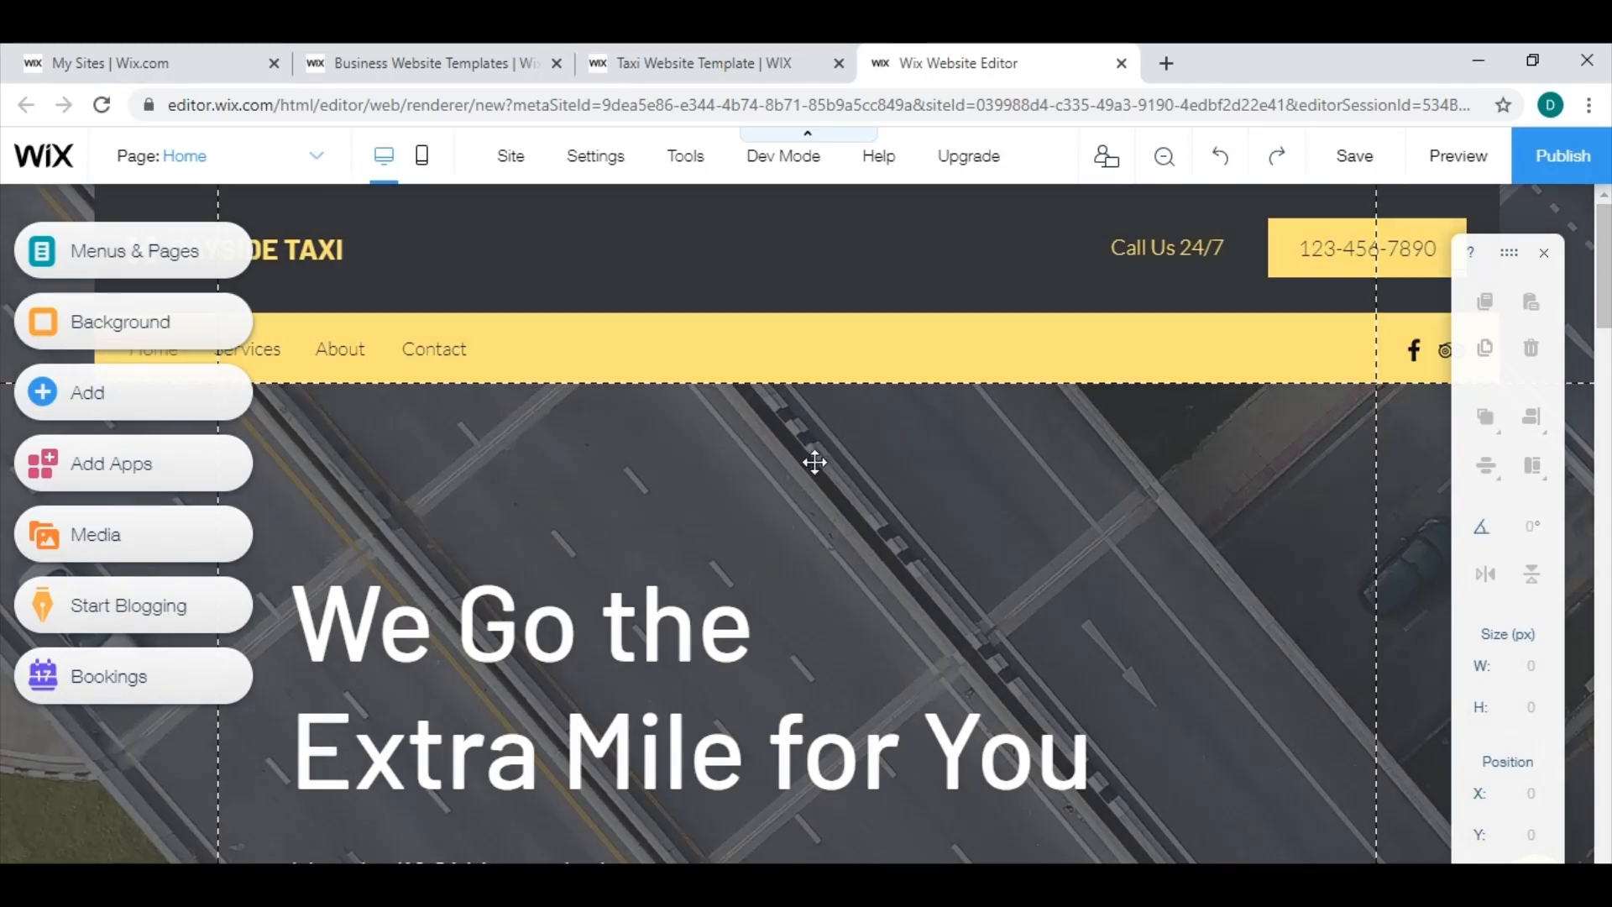
# Select the "We Go the Extra Mile for You" heading on the home page and try to delete it.
pyautogui.scroll(-2, 720, 353)
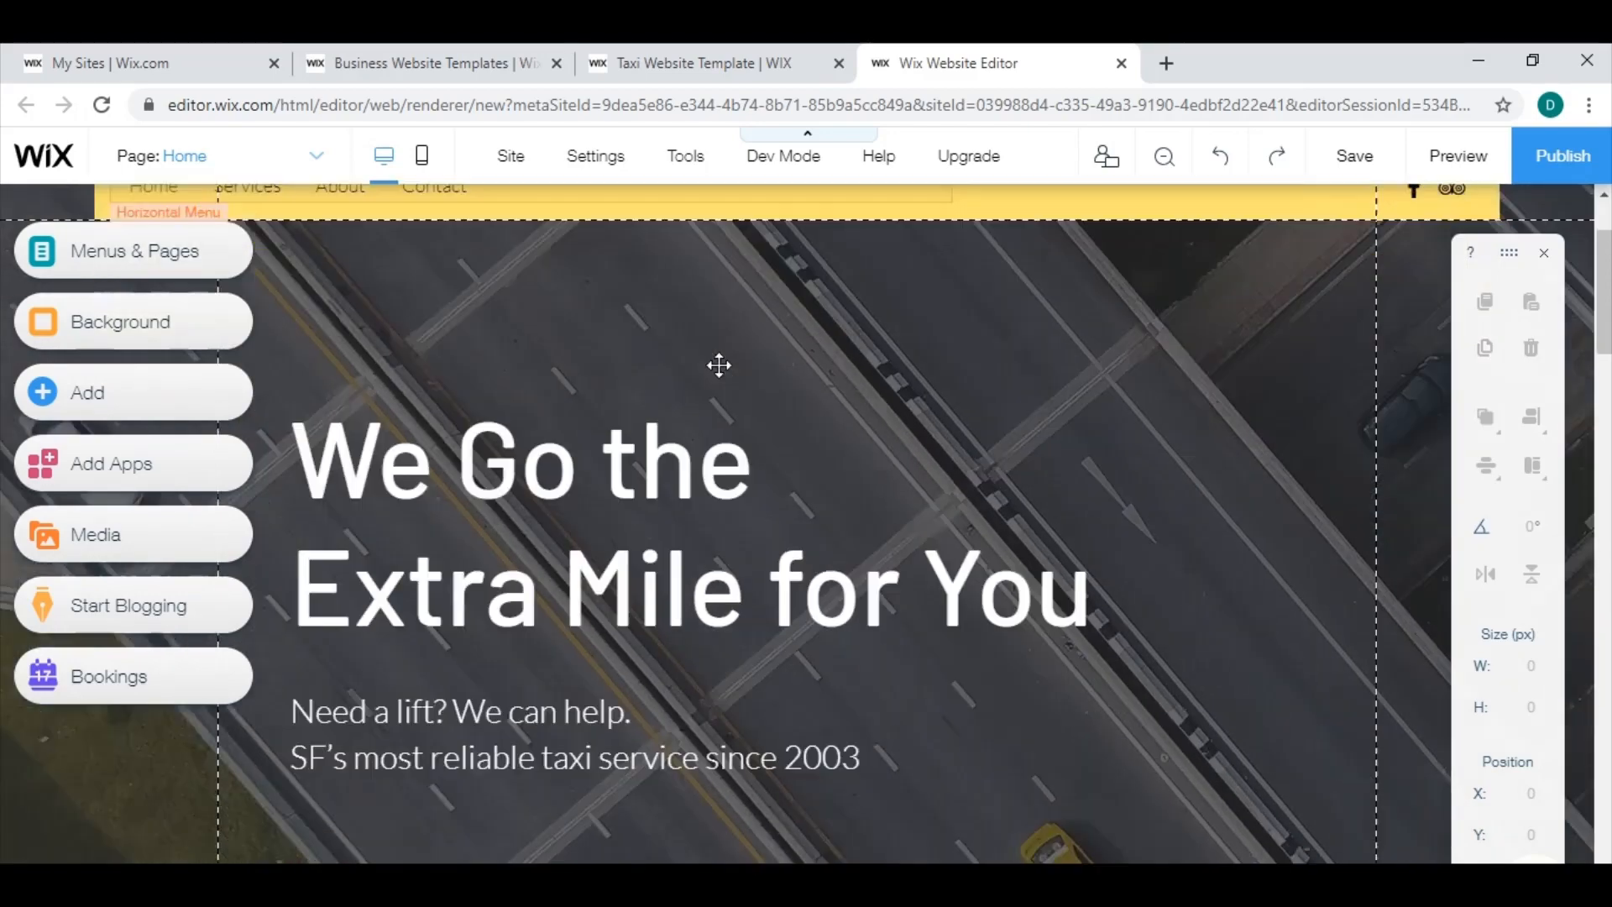
pyautogui.scroll(2, 716, 359)
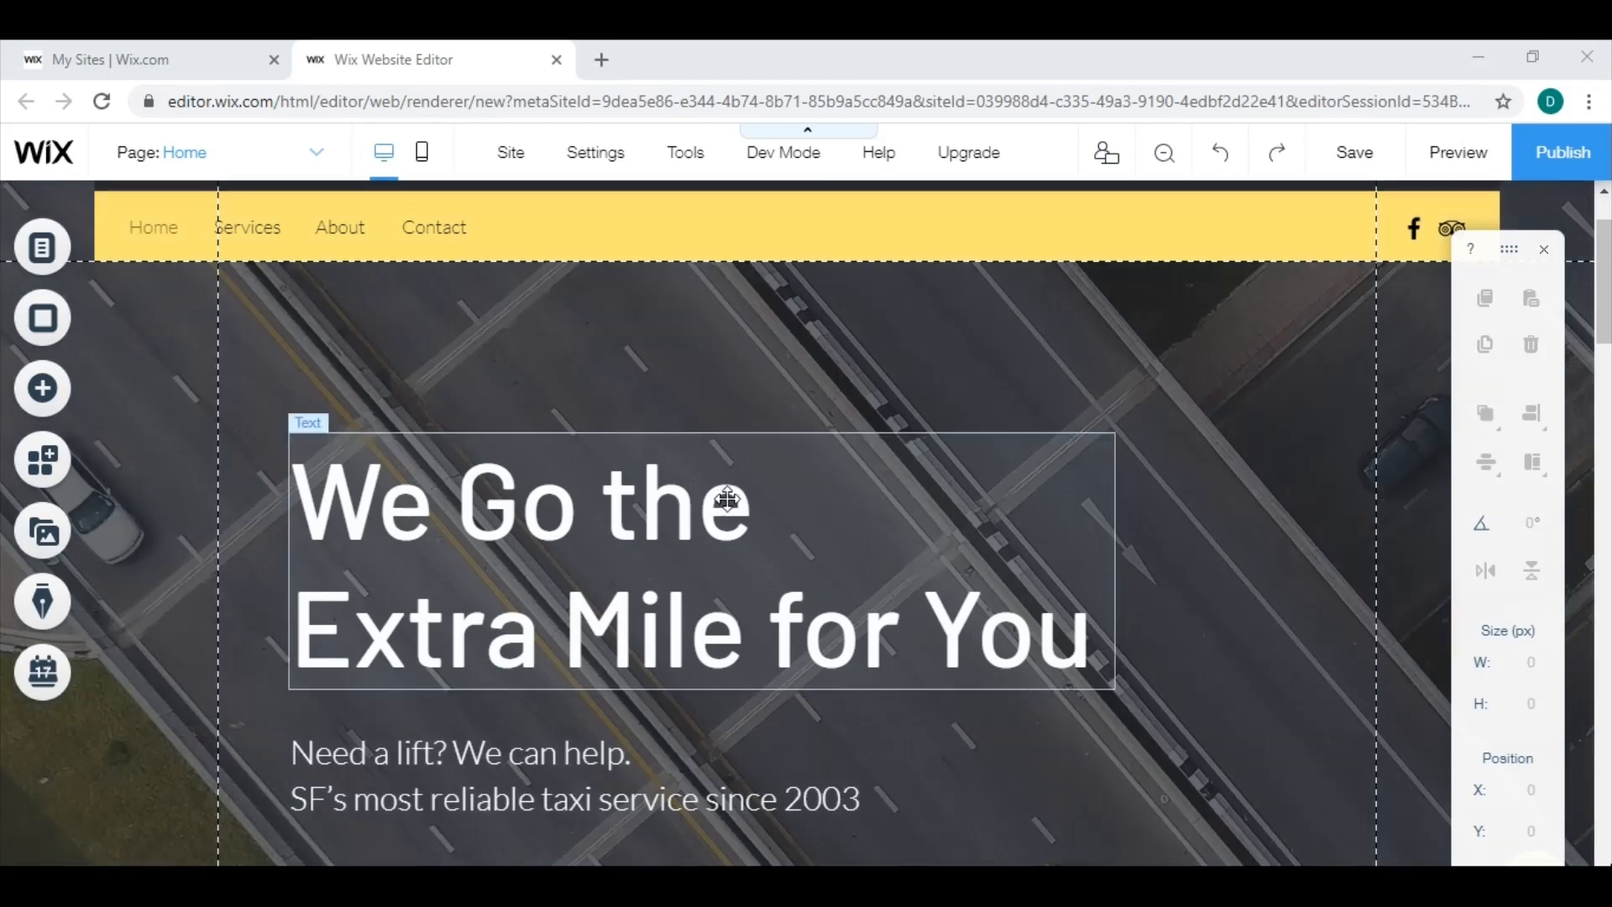
pyautogui.click(769, 509)
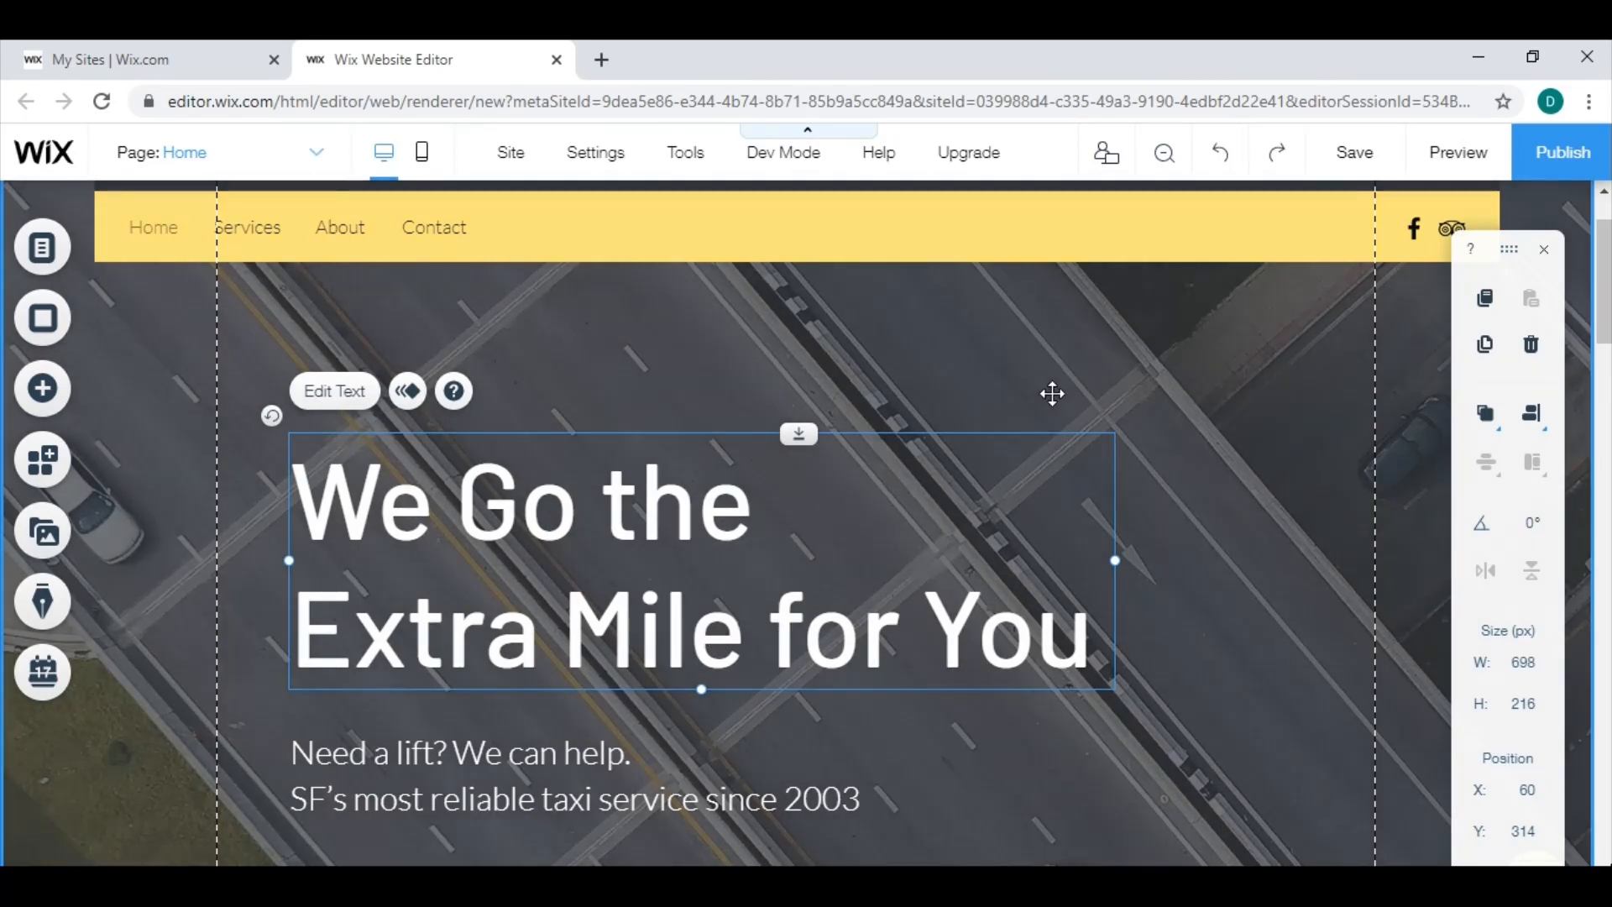
pyautogui.click(1117, 376)
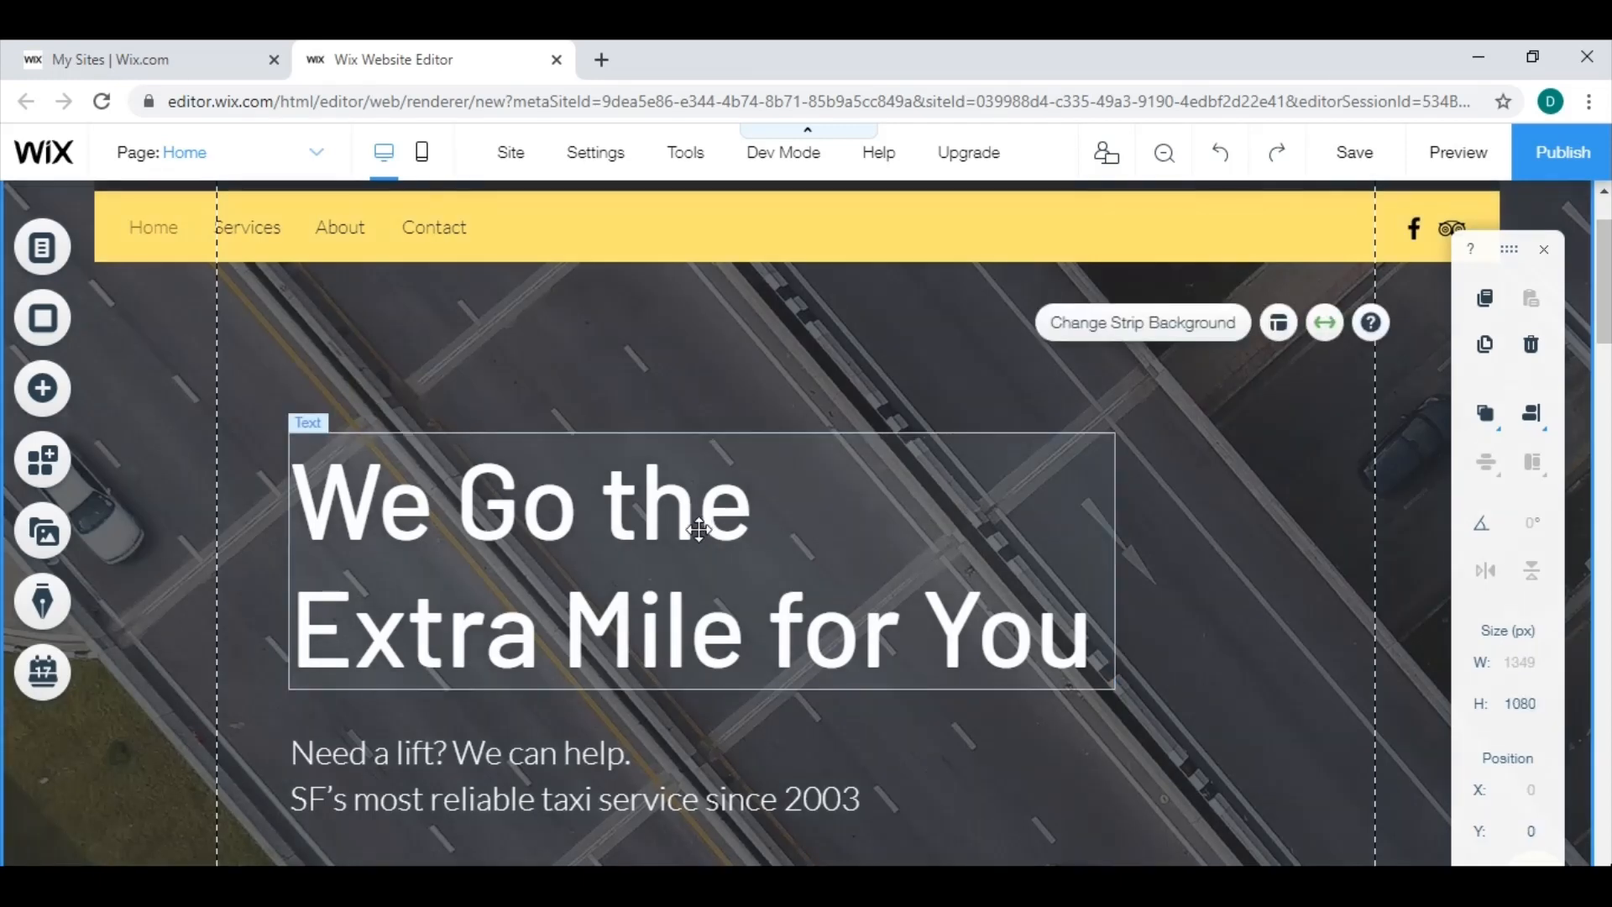
pyautogui.click(699, 529)
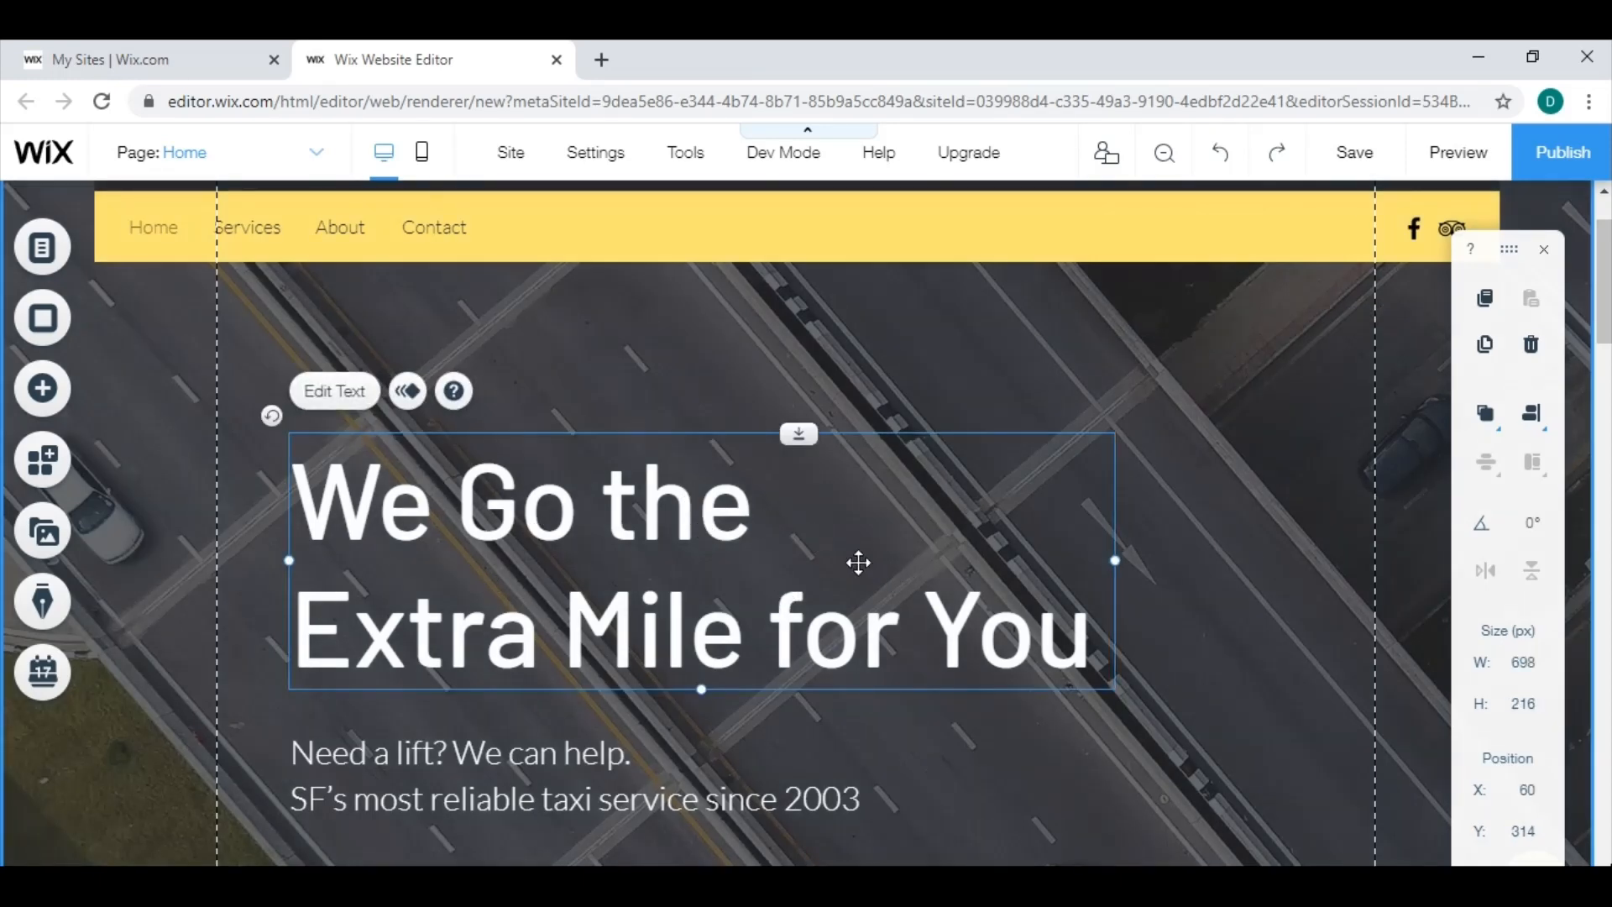
pyautogui.press('Delete')
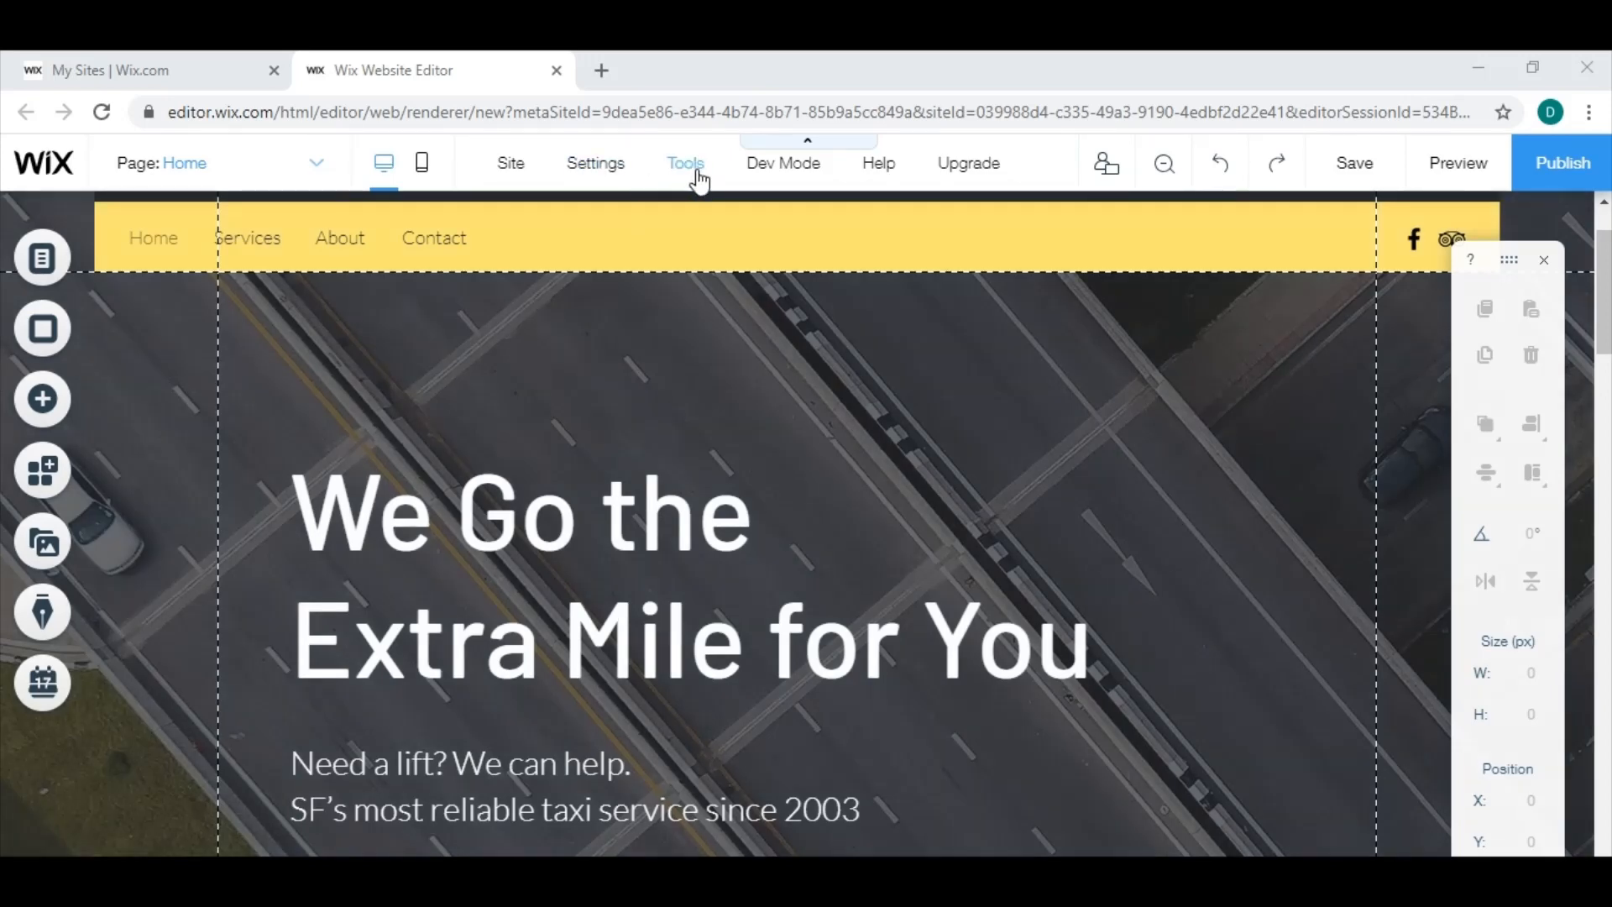
# Check the Snap to Objects option, try moving the main heading up to the left gridline, and undo the move.
pyautogui.click(694, 178)
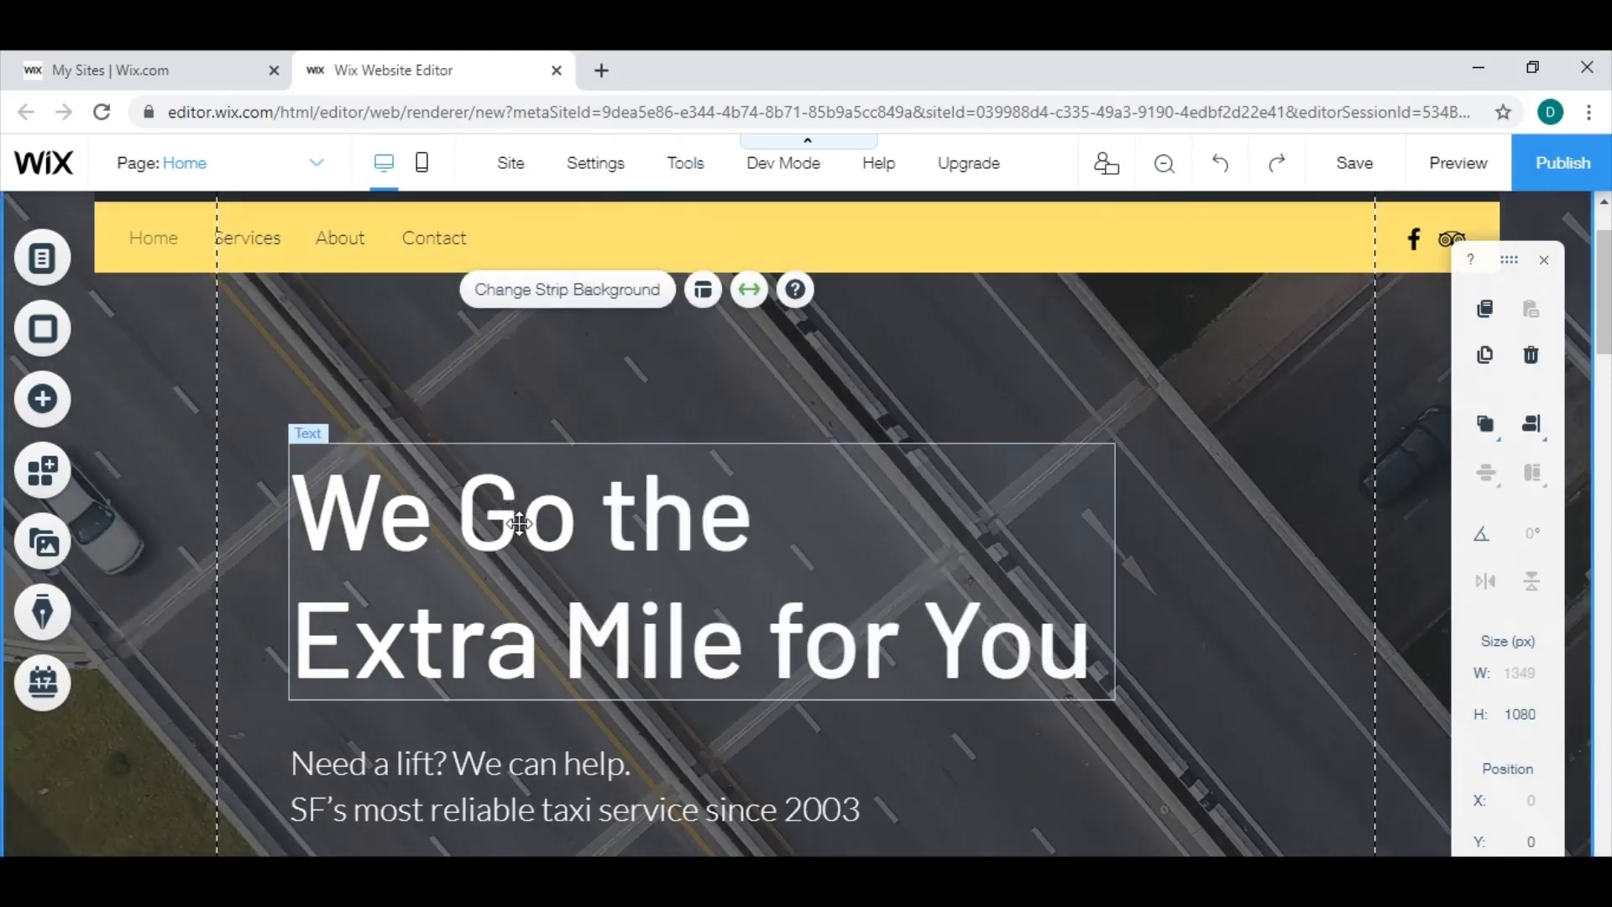
pyautogui.moveTo(515, 515); pyautogui.dragTo(329, 495)
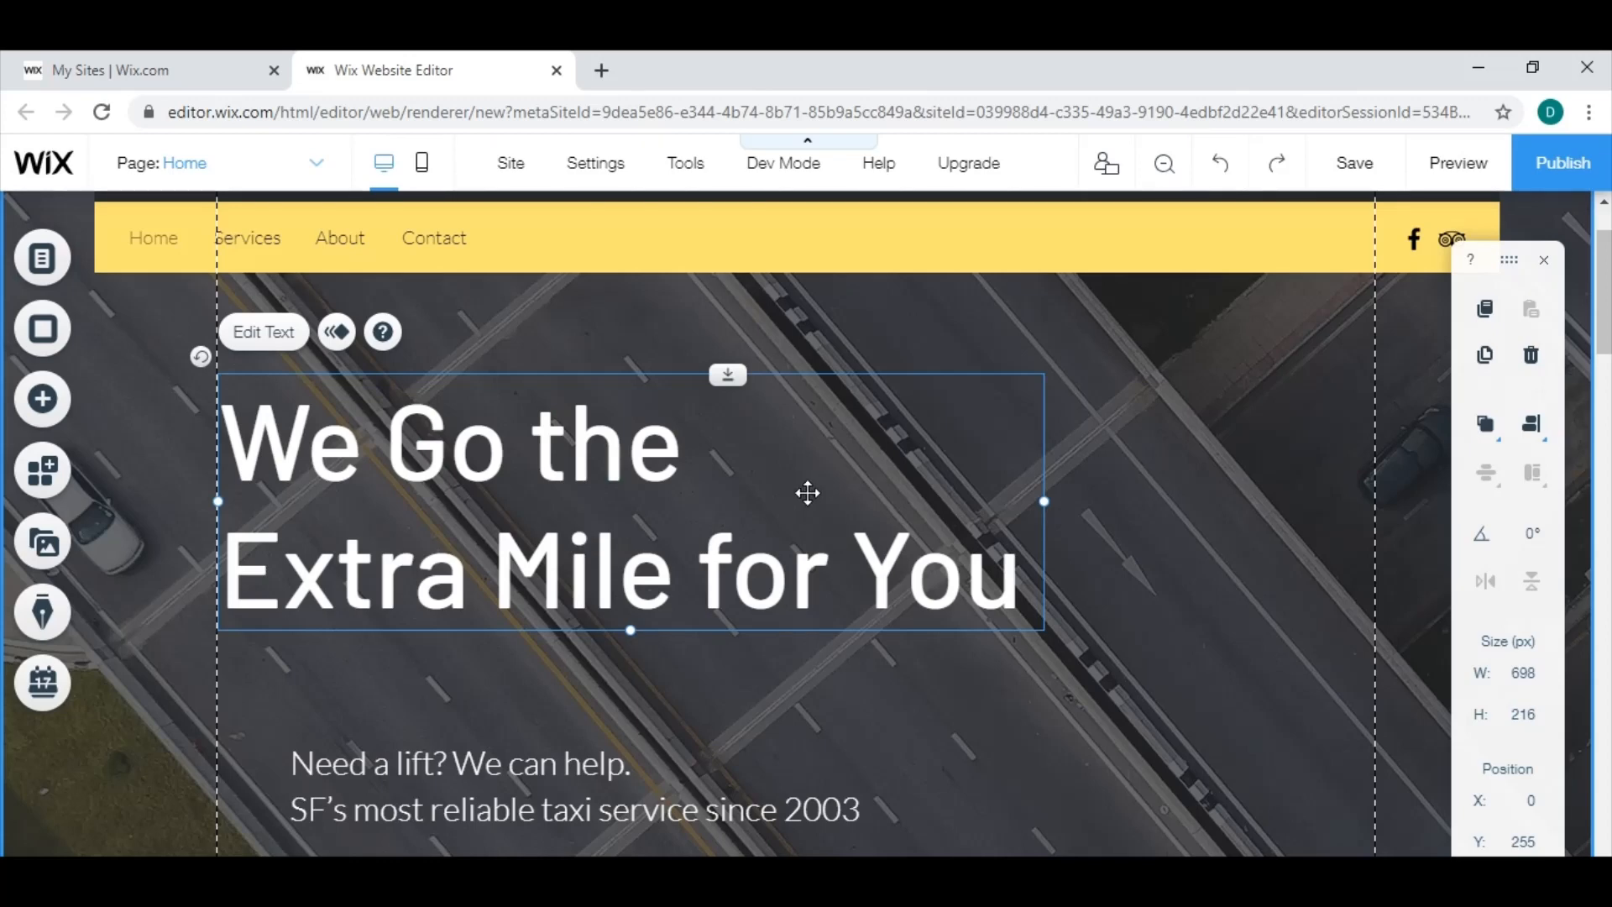
pyautogui.hotkey('ctrl', 'z')
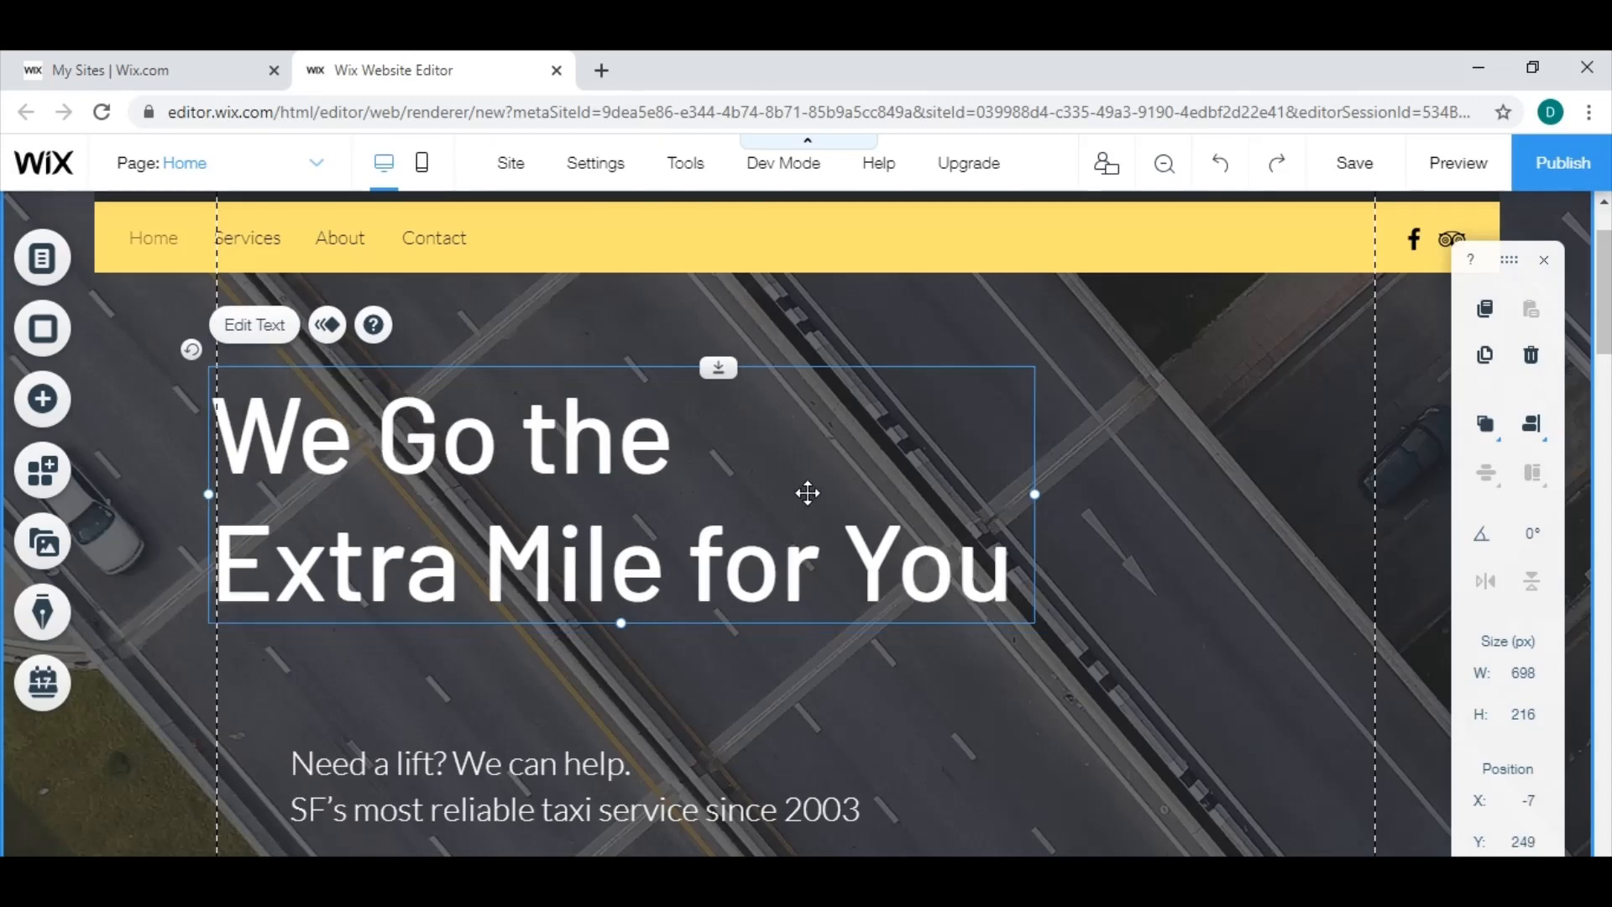
pyautogui.hotkey('ctrl', 'y')
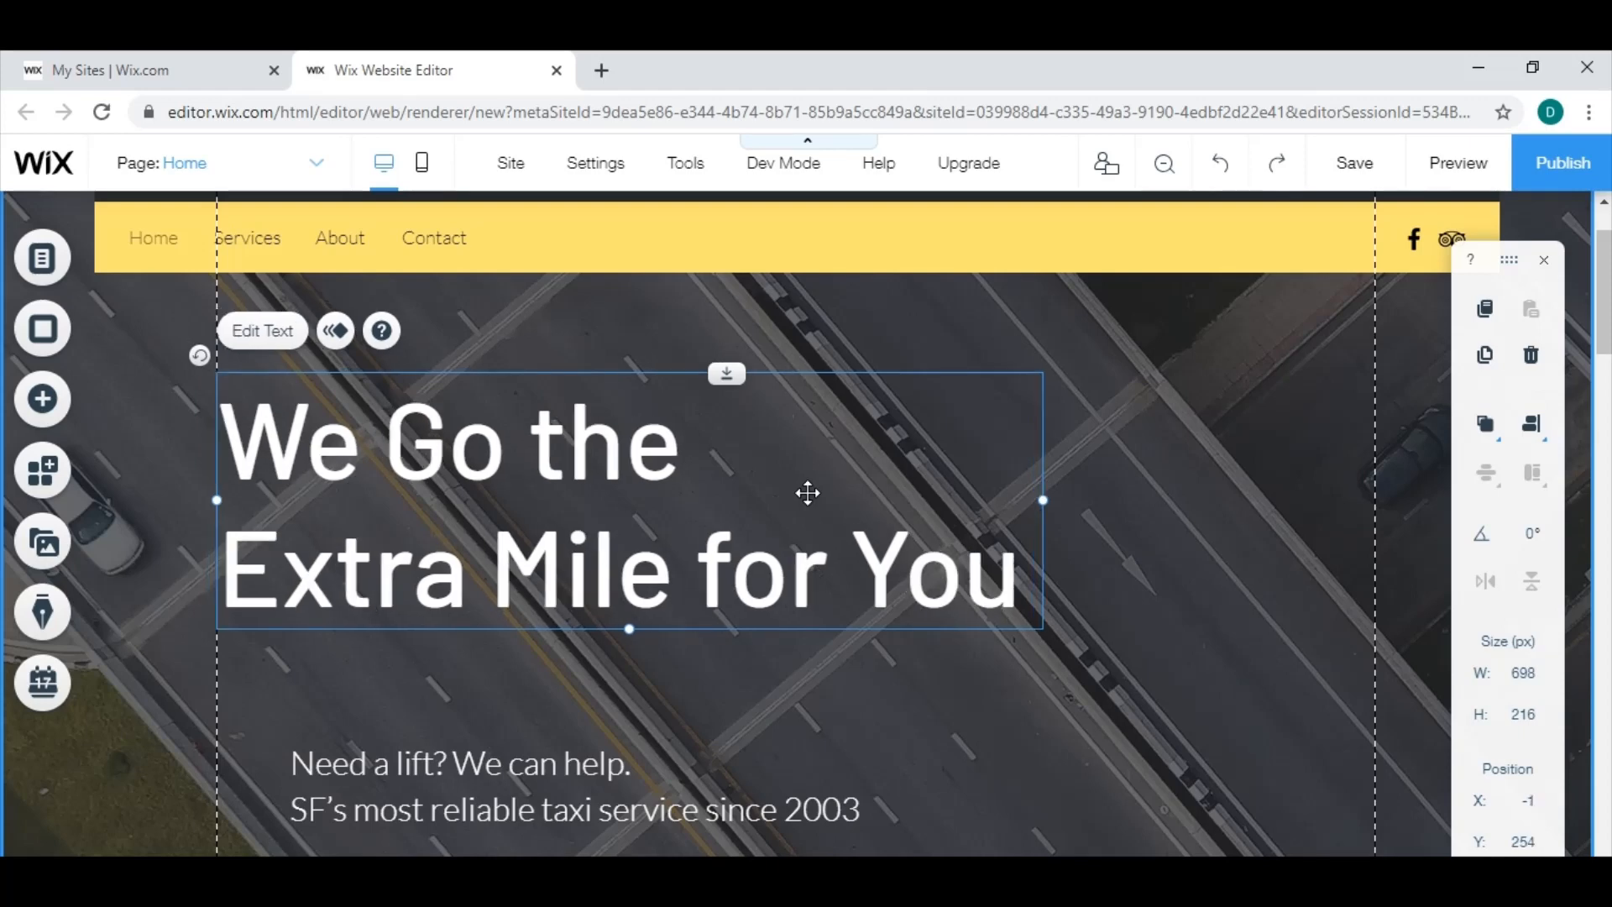
pyautogui.hotkey('ctrl', 'z')
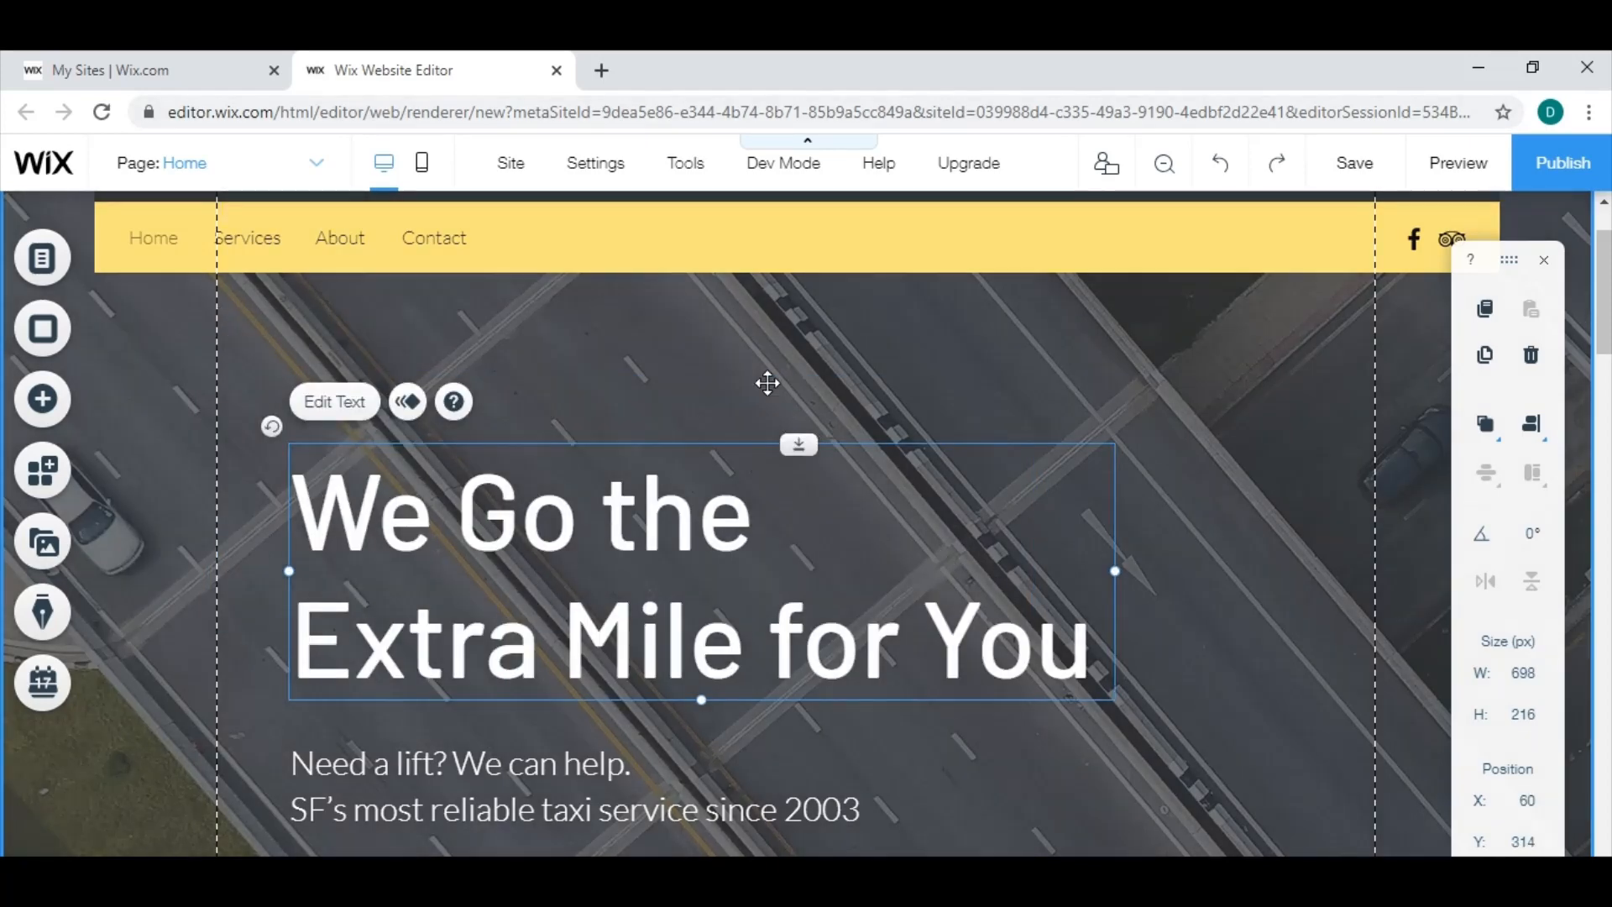
pyautogui.click(763, 380)
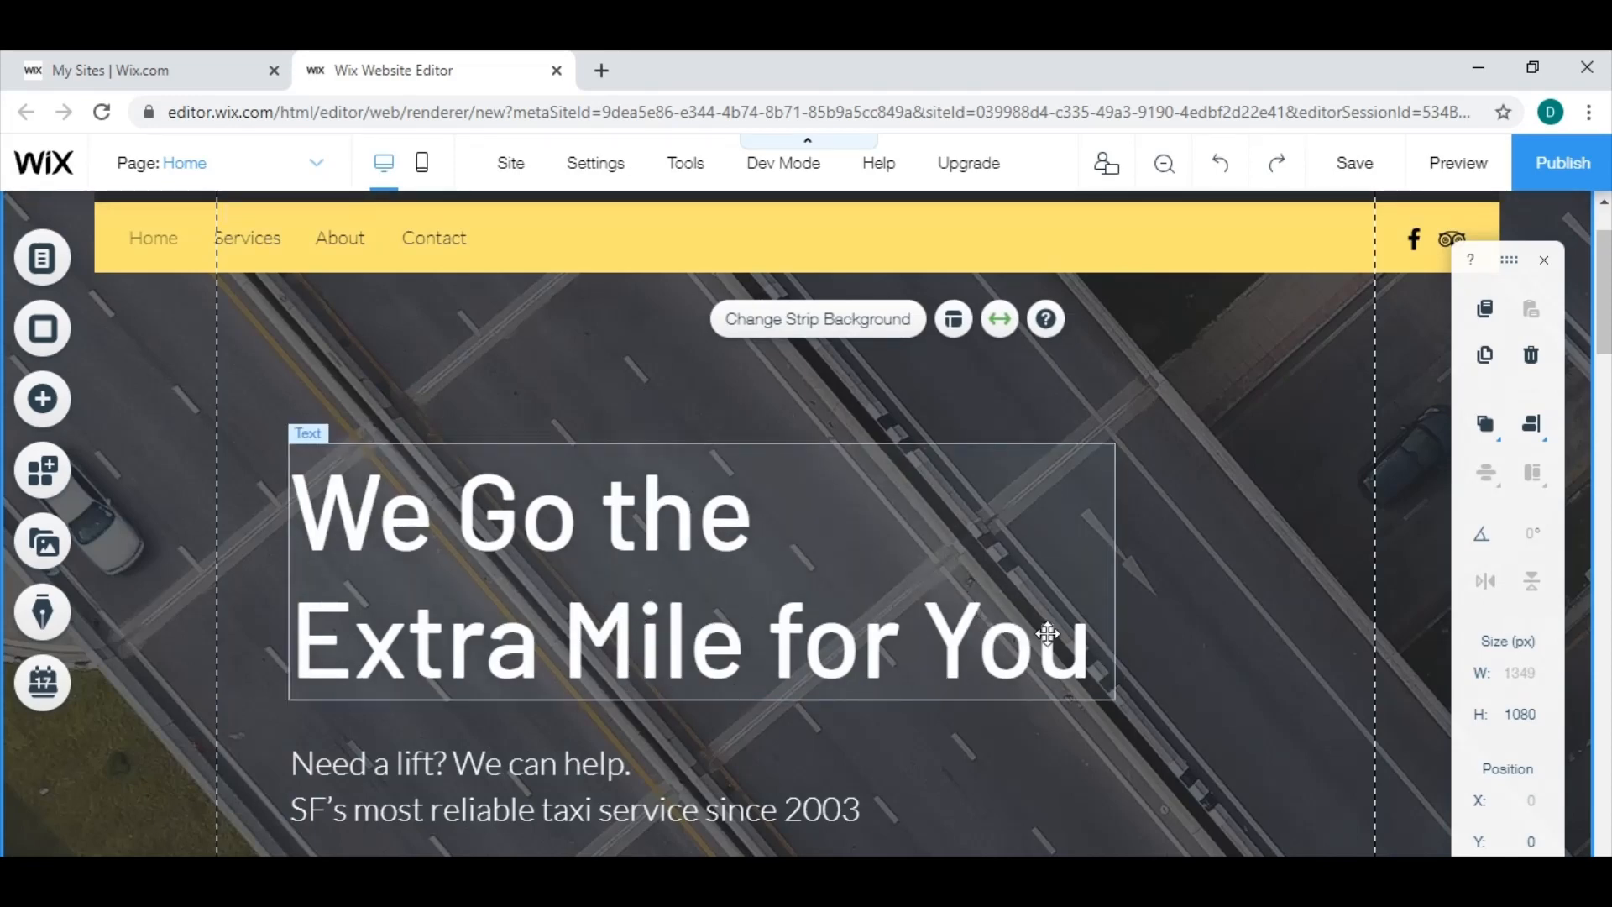
# Replace the text below the home page's main heading with "We provide the best government solutions you can find all at a fair rate".
pyautogui.scroll(-2, 832, 690)
pyautogui.click(641, 672)
pyautogui.doubleClick(641, 673)
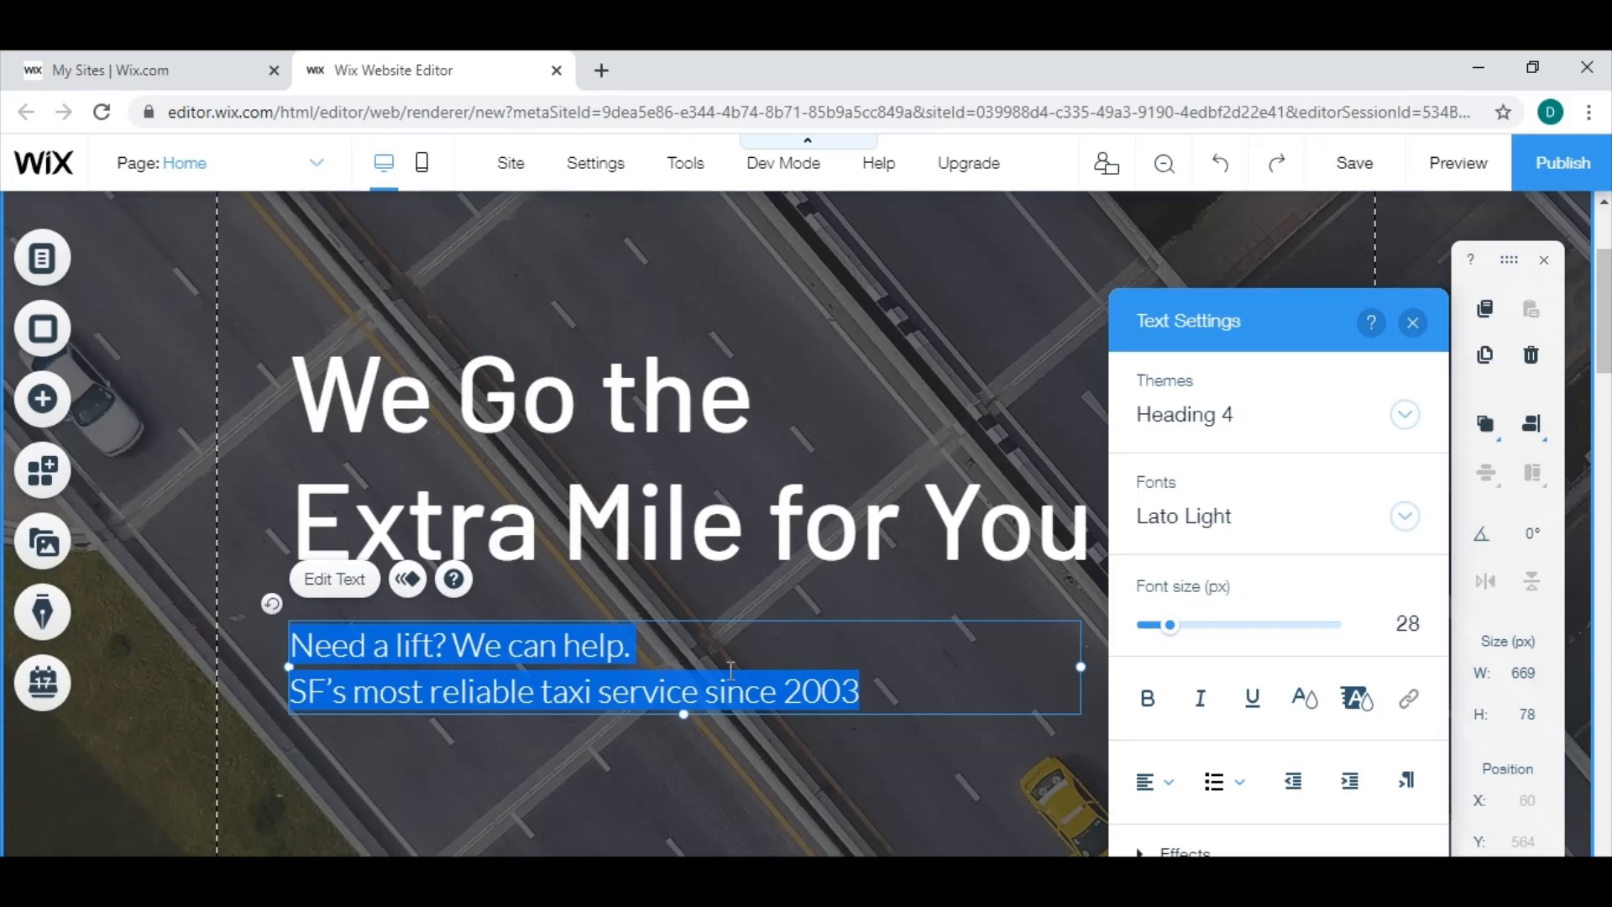
pyautogui.press('BackSpace')
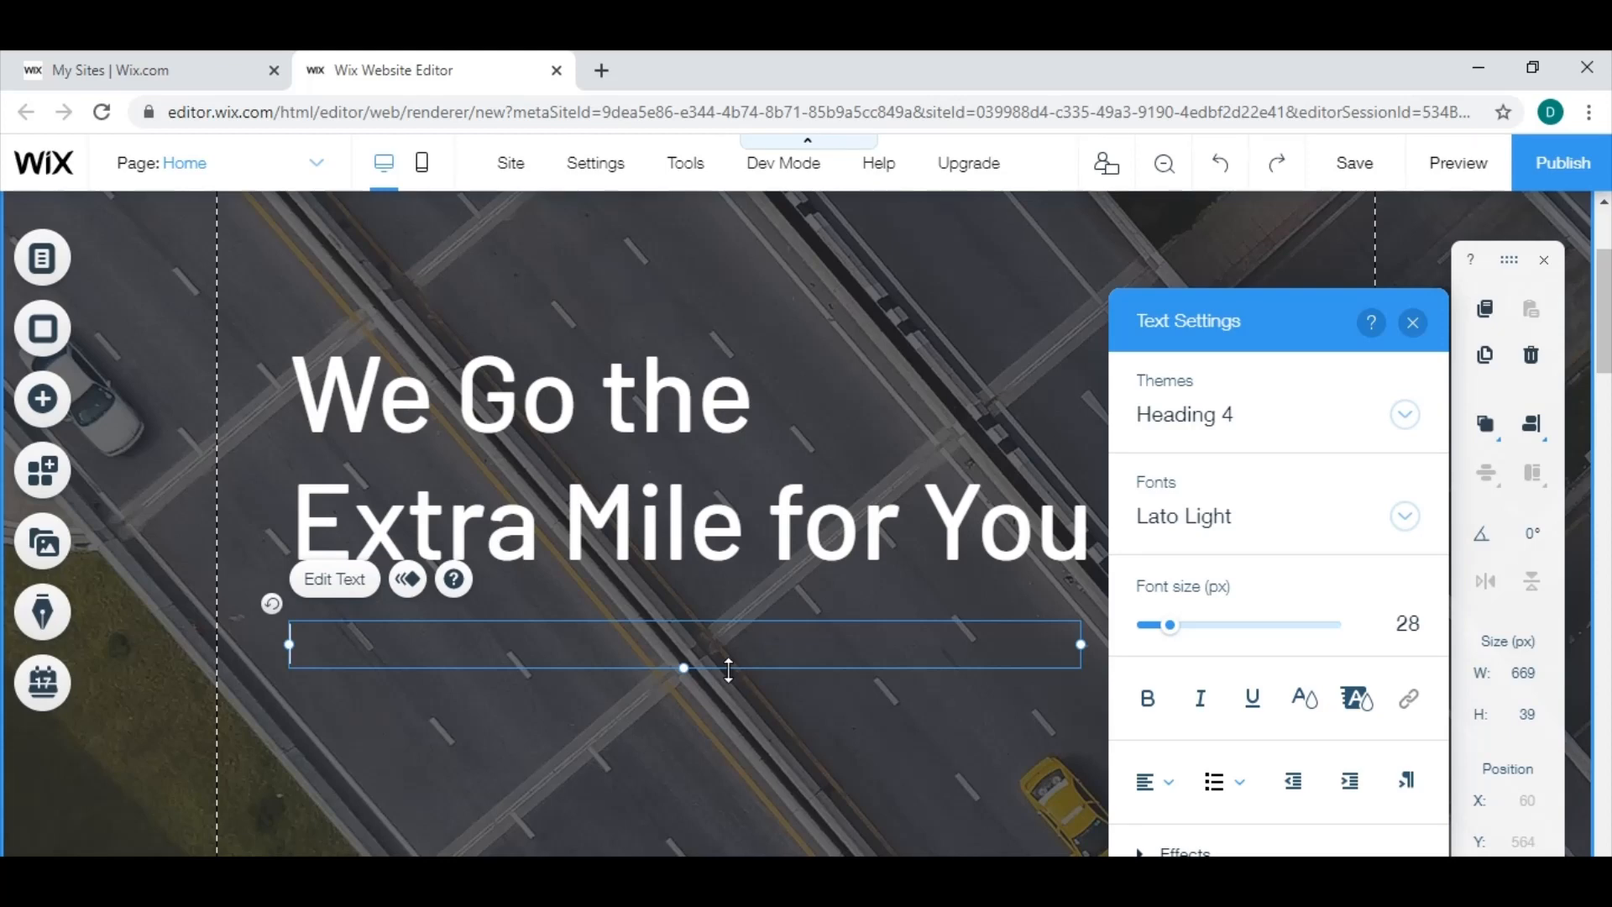
pyautogui.write('We provide the ')
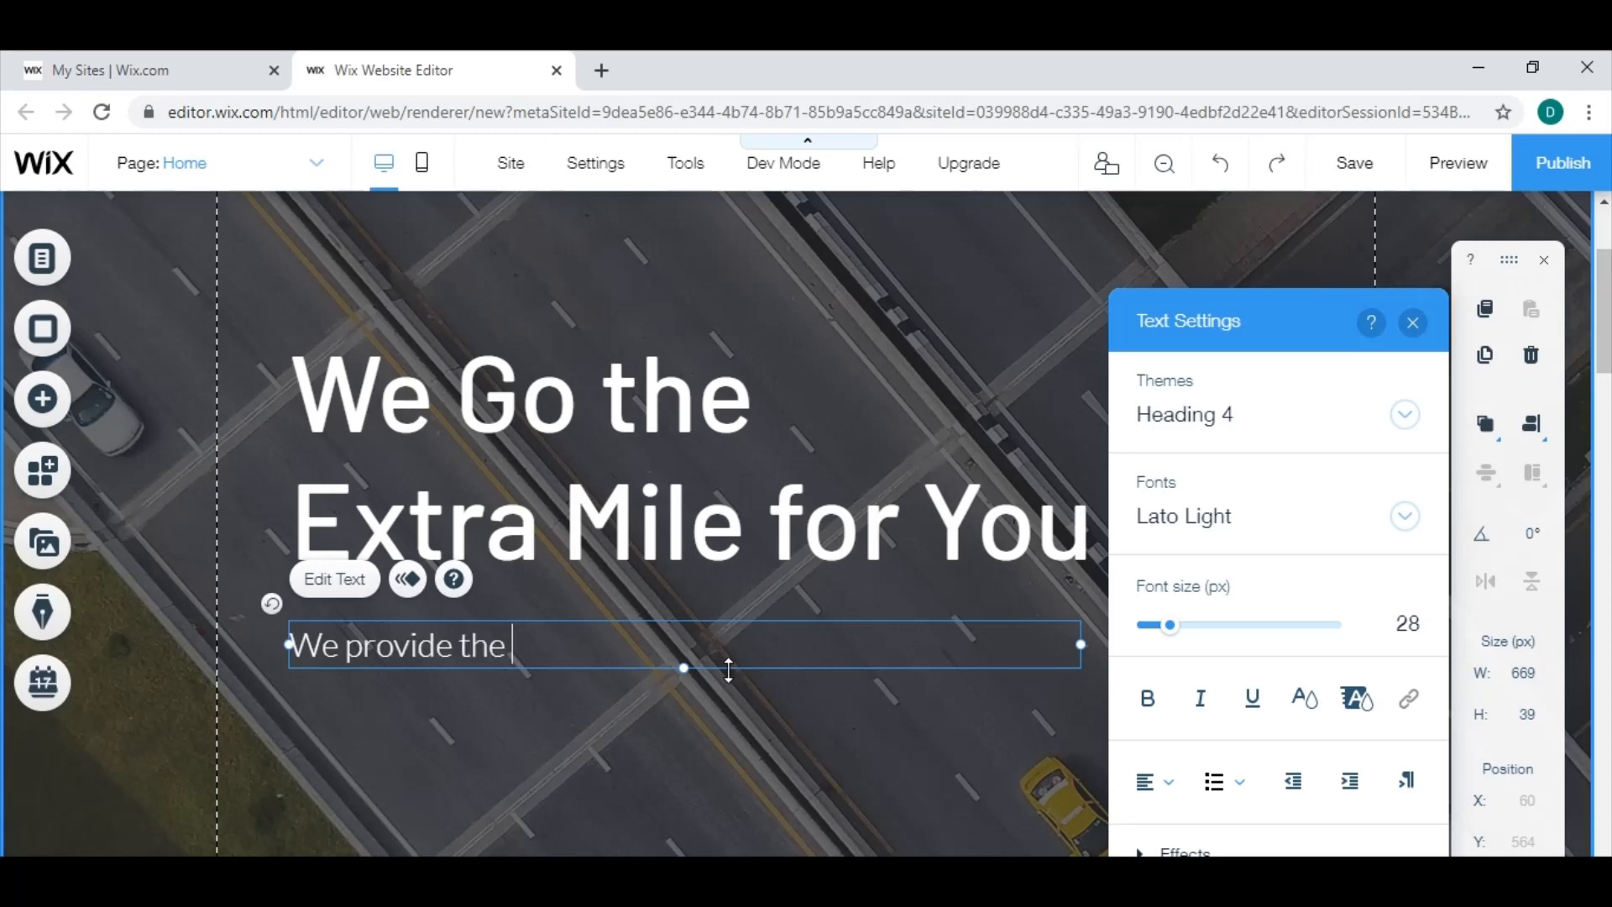
pyautogui.write('best governme')
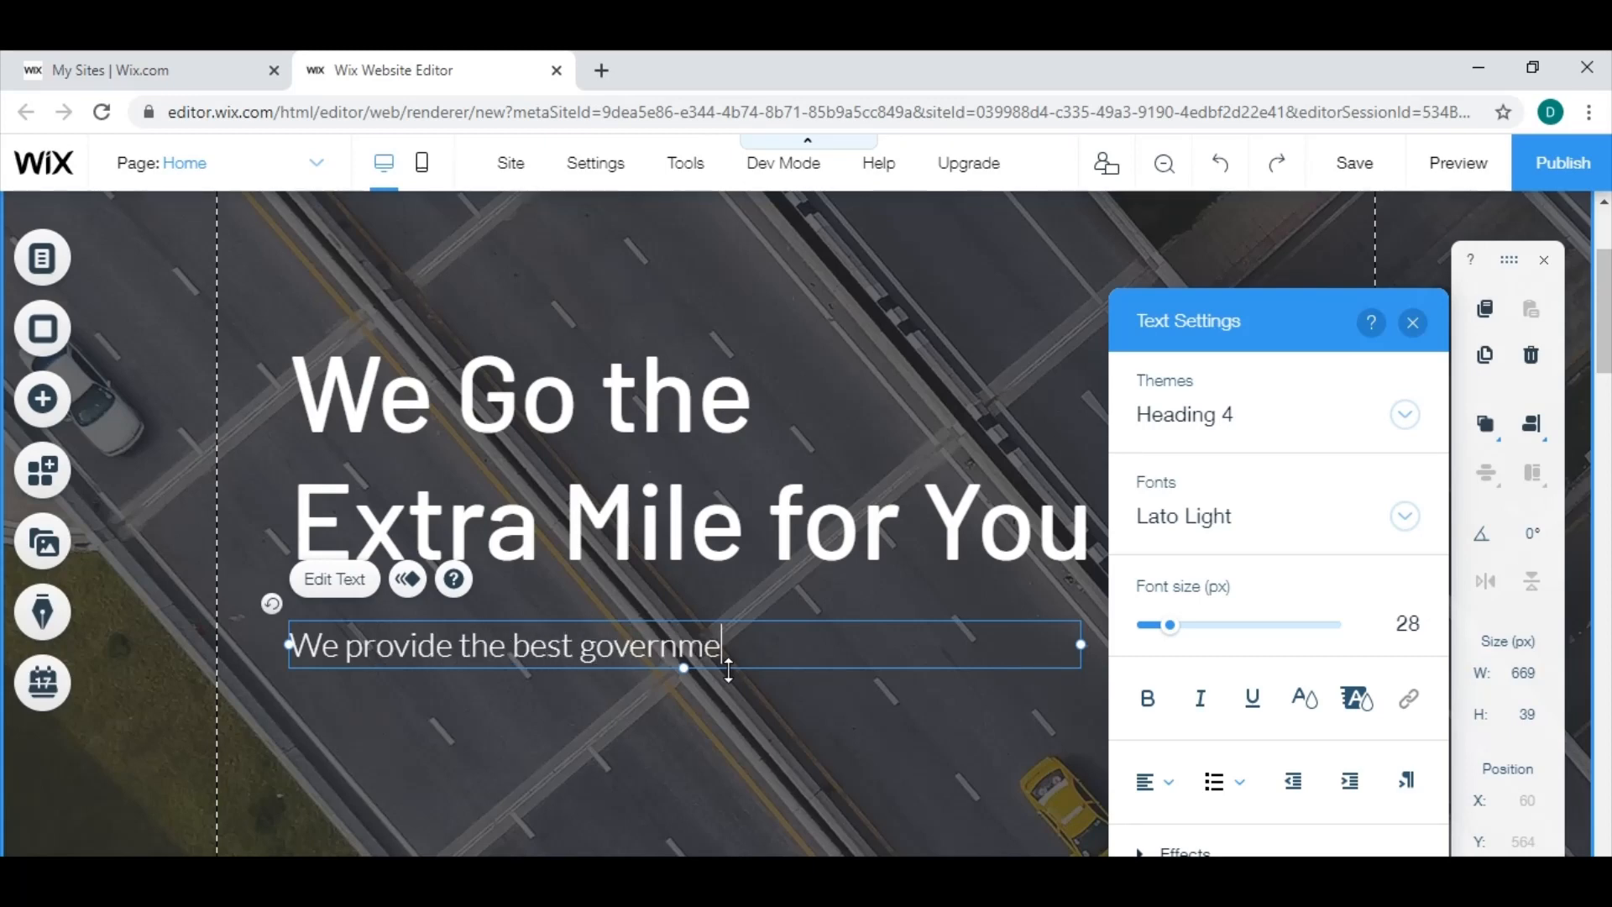
pyautogui.write('nt solutions')
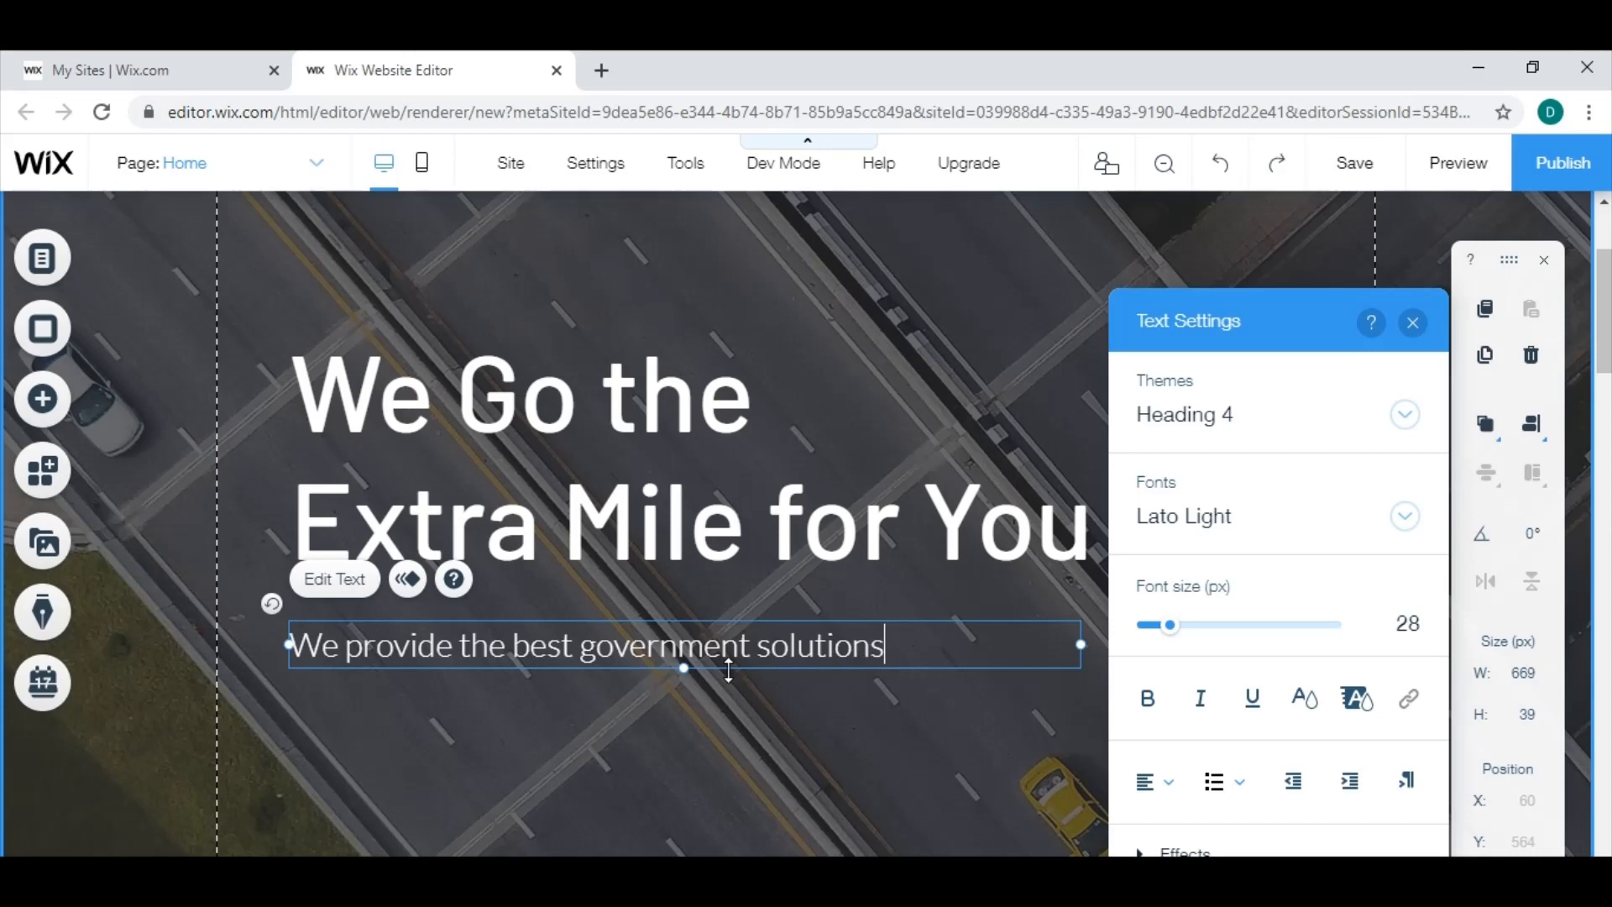
pyautogui.write(' you can find')
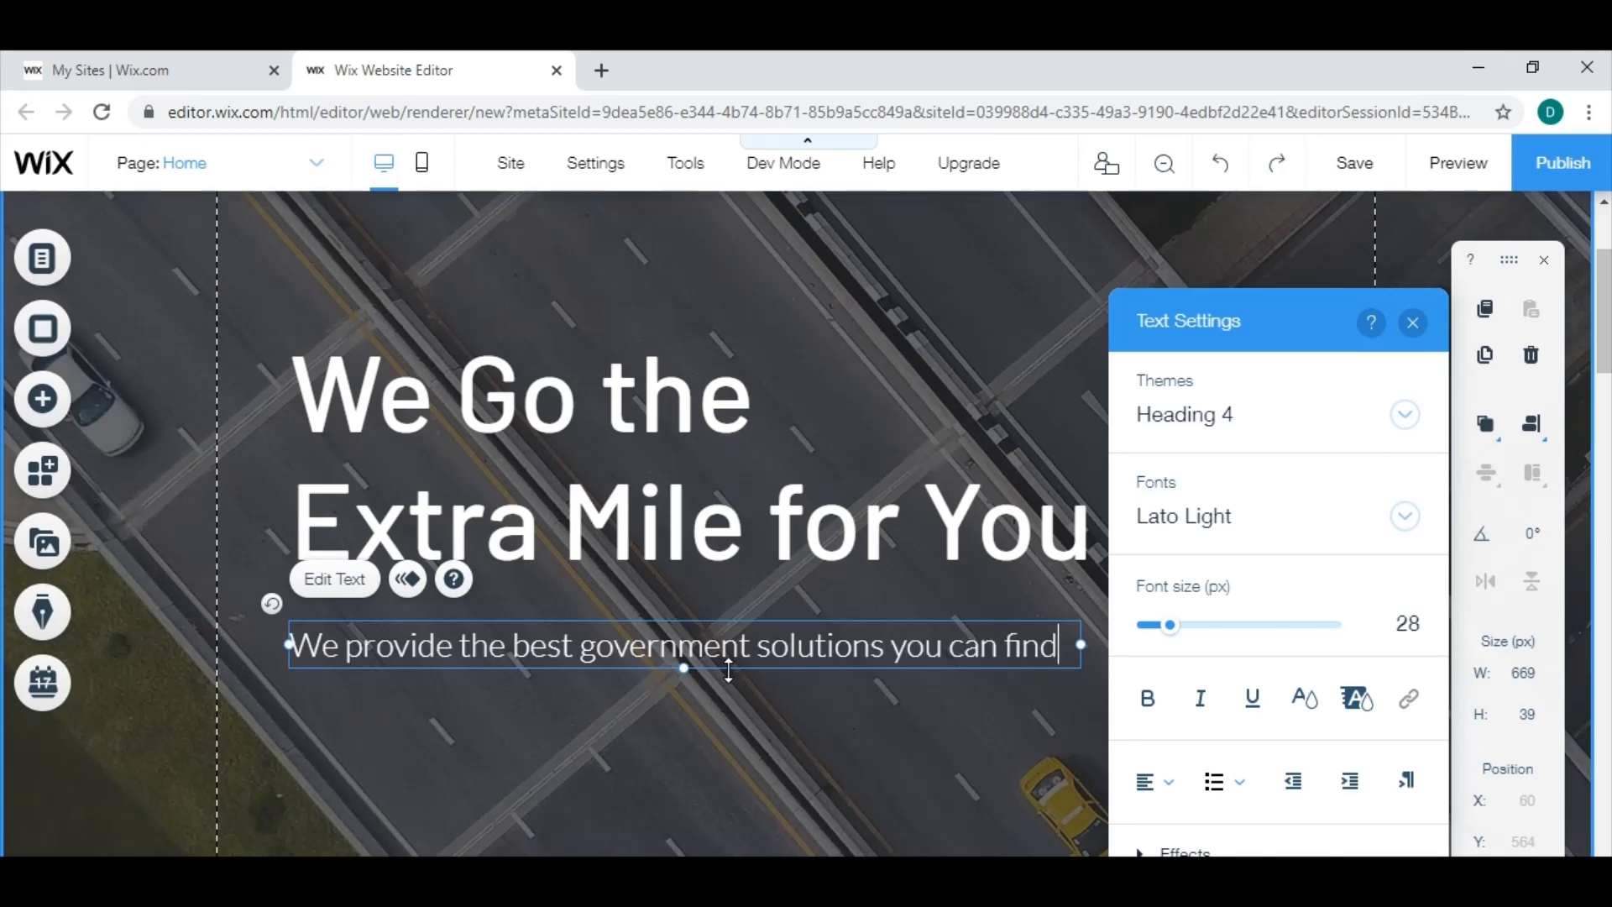
pyautogui.write(' all at ')
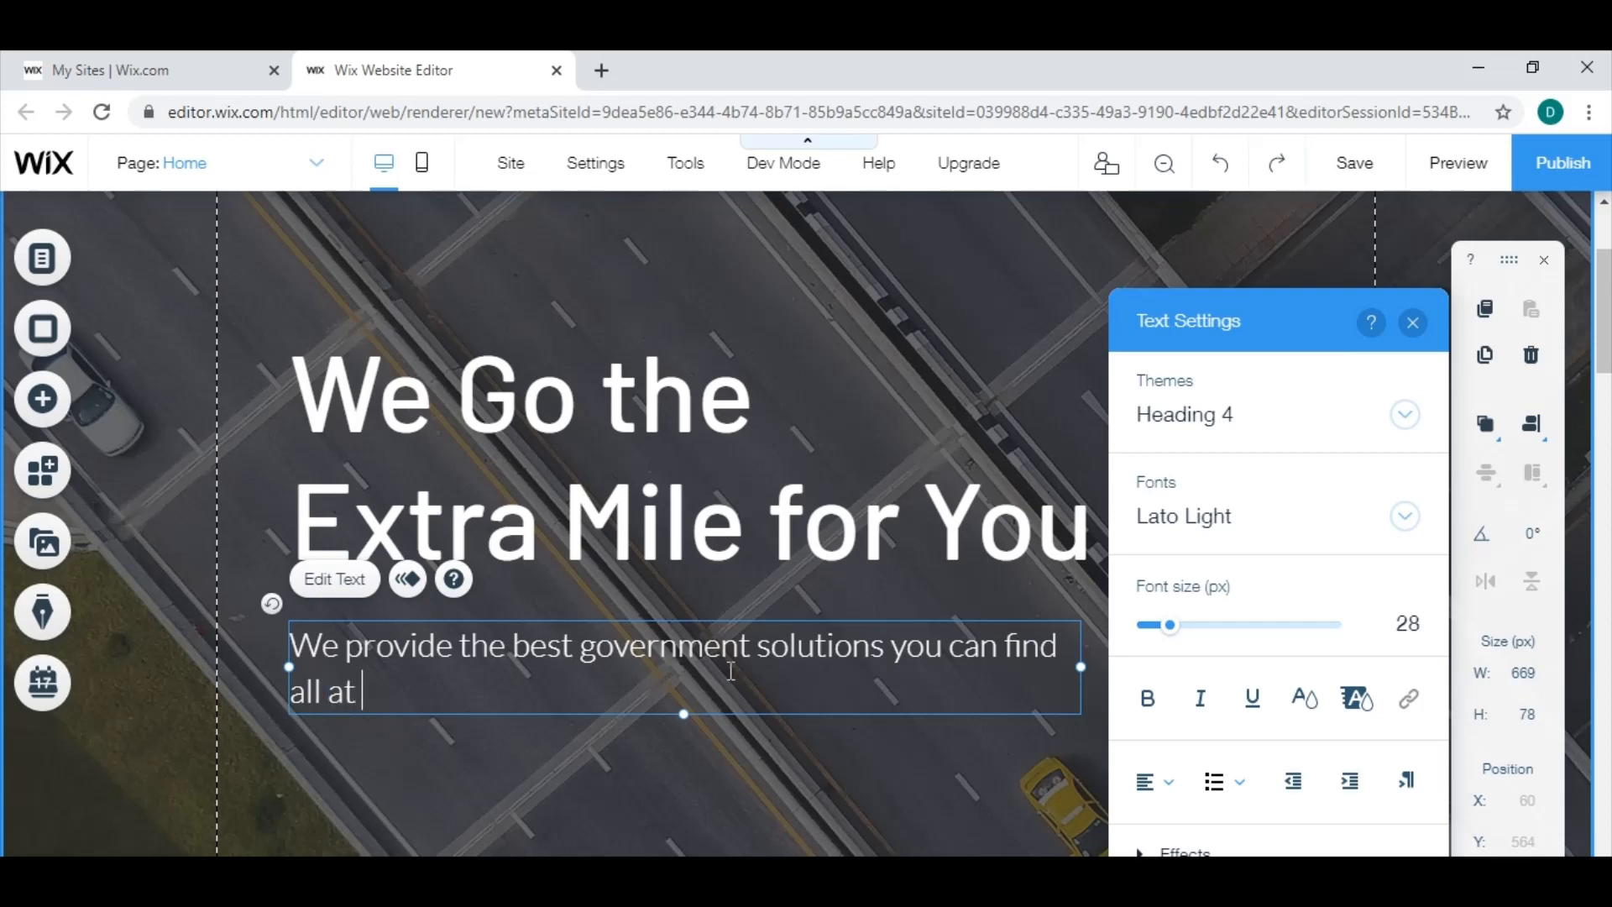
pyautogui.write('a fair rate')
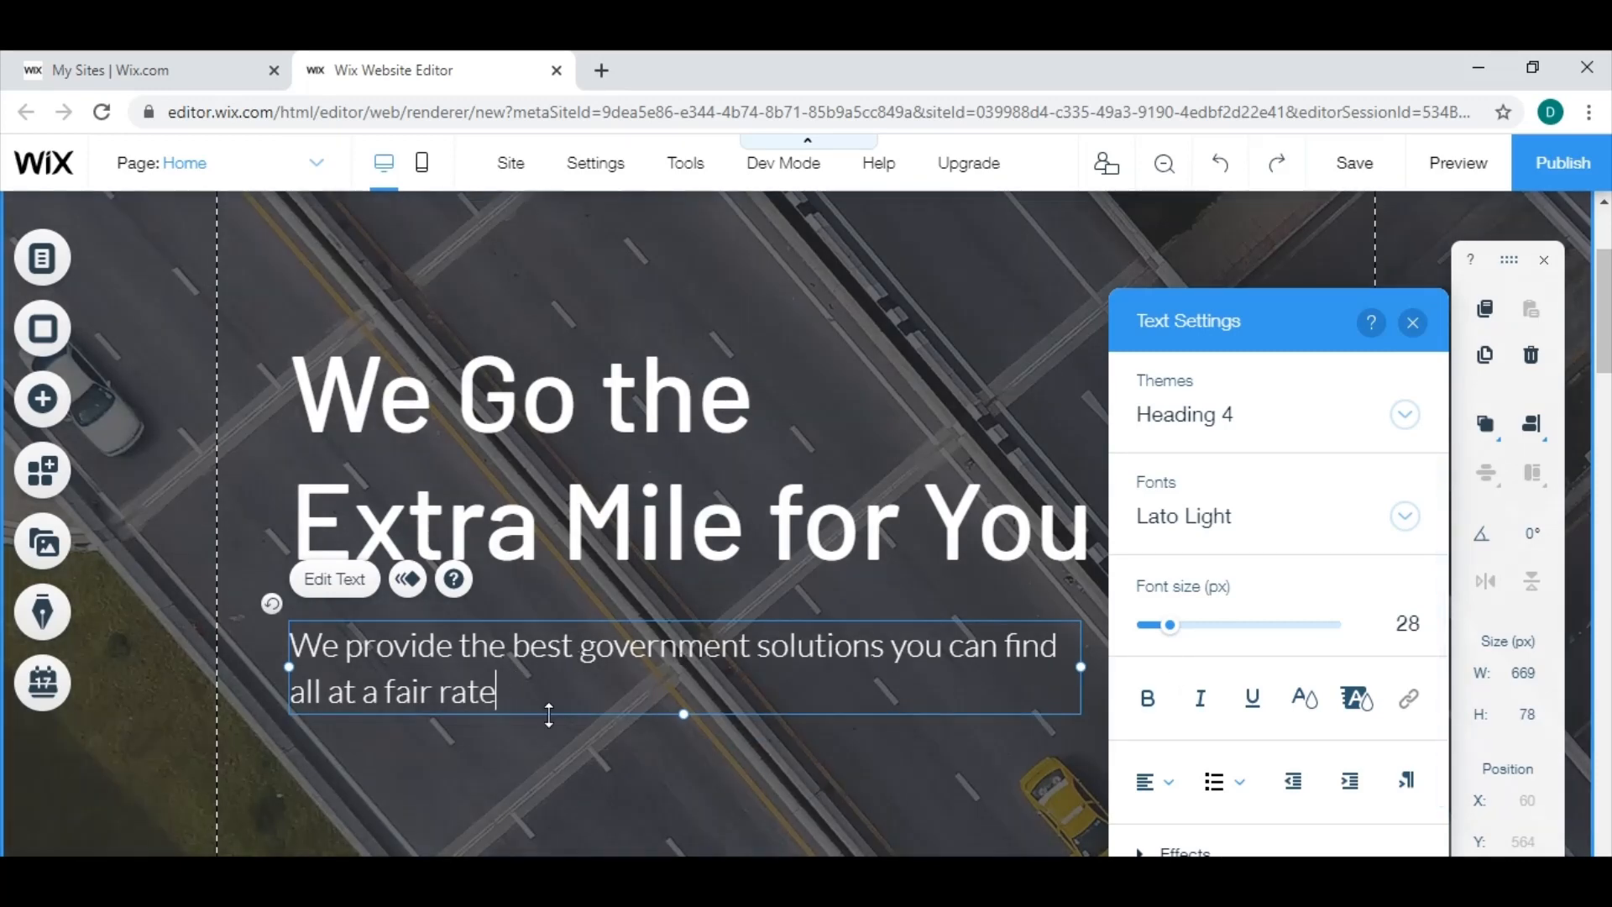
# Try larger font sizes of 80 px and 39 px on the government solutions text below the main heading.
pyautogui.moveTo(497, 697); pyautogui.dragTo(289, 643)
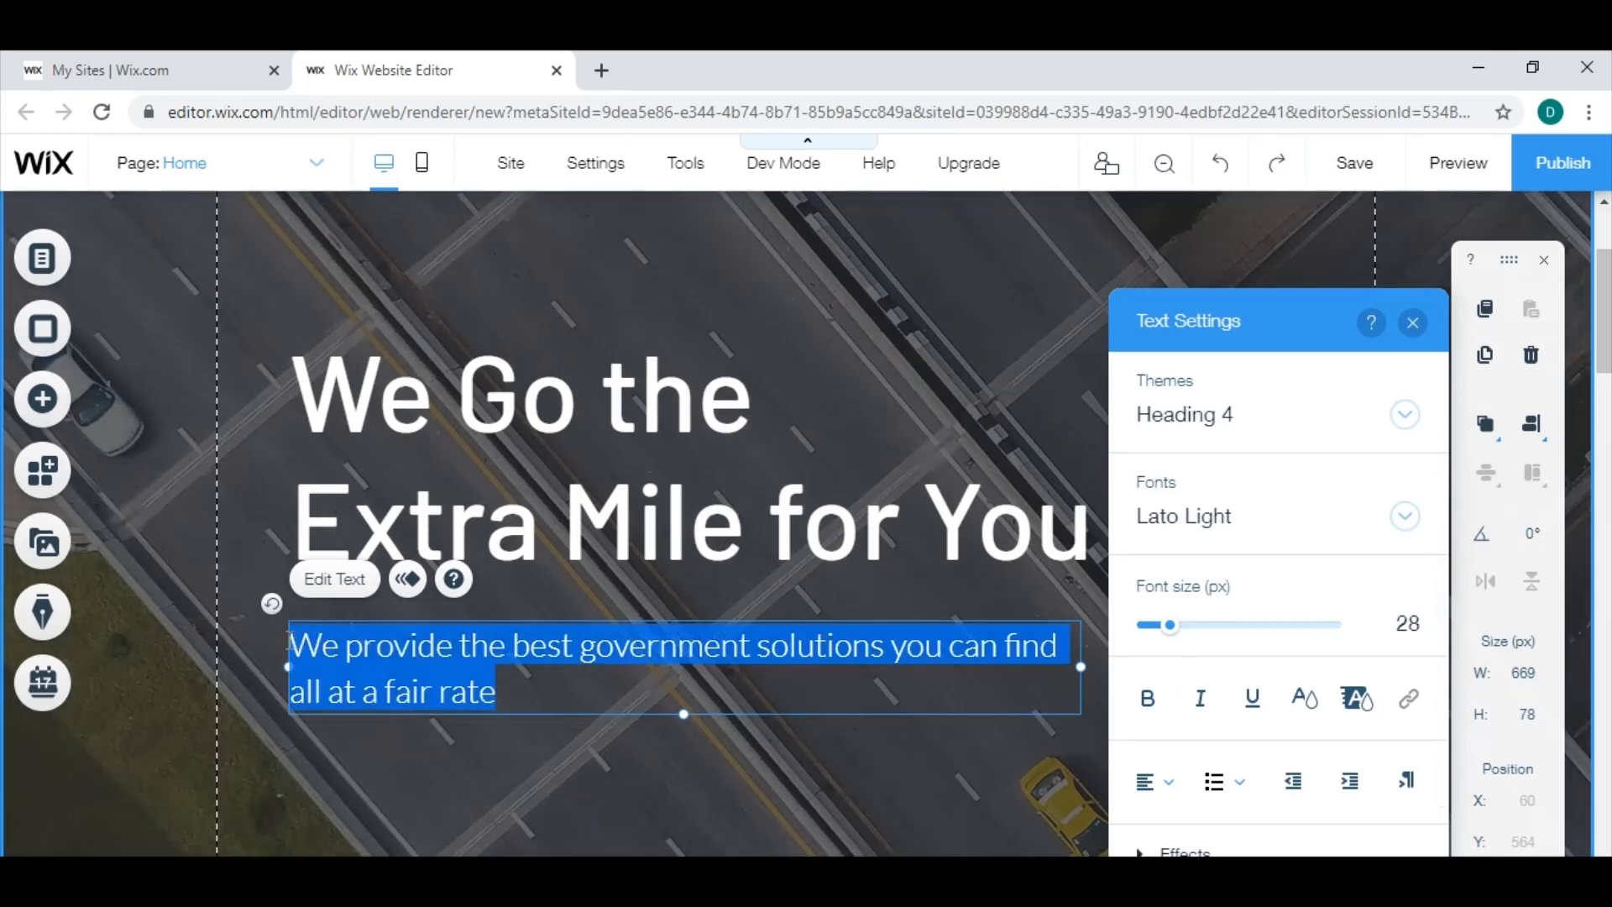
pyautogui.click(509, 702)
pyautogui.moveTo(499, 696); pyautogui.dragTo(379, 693)
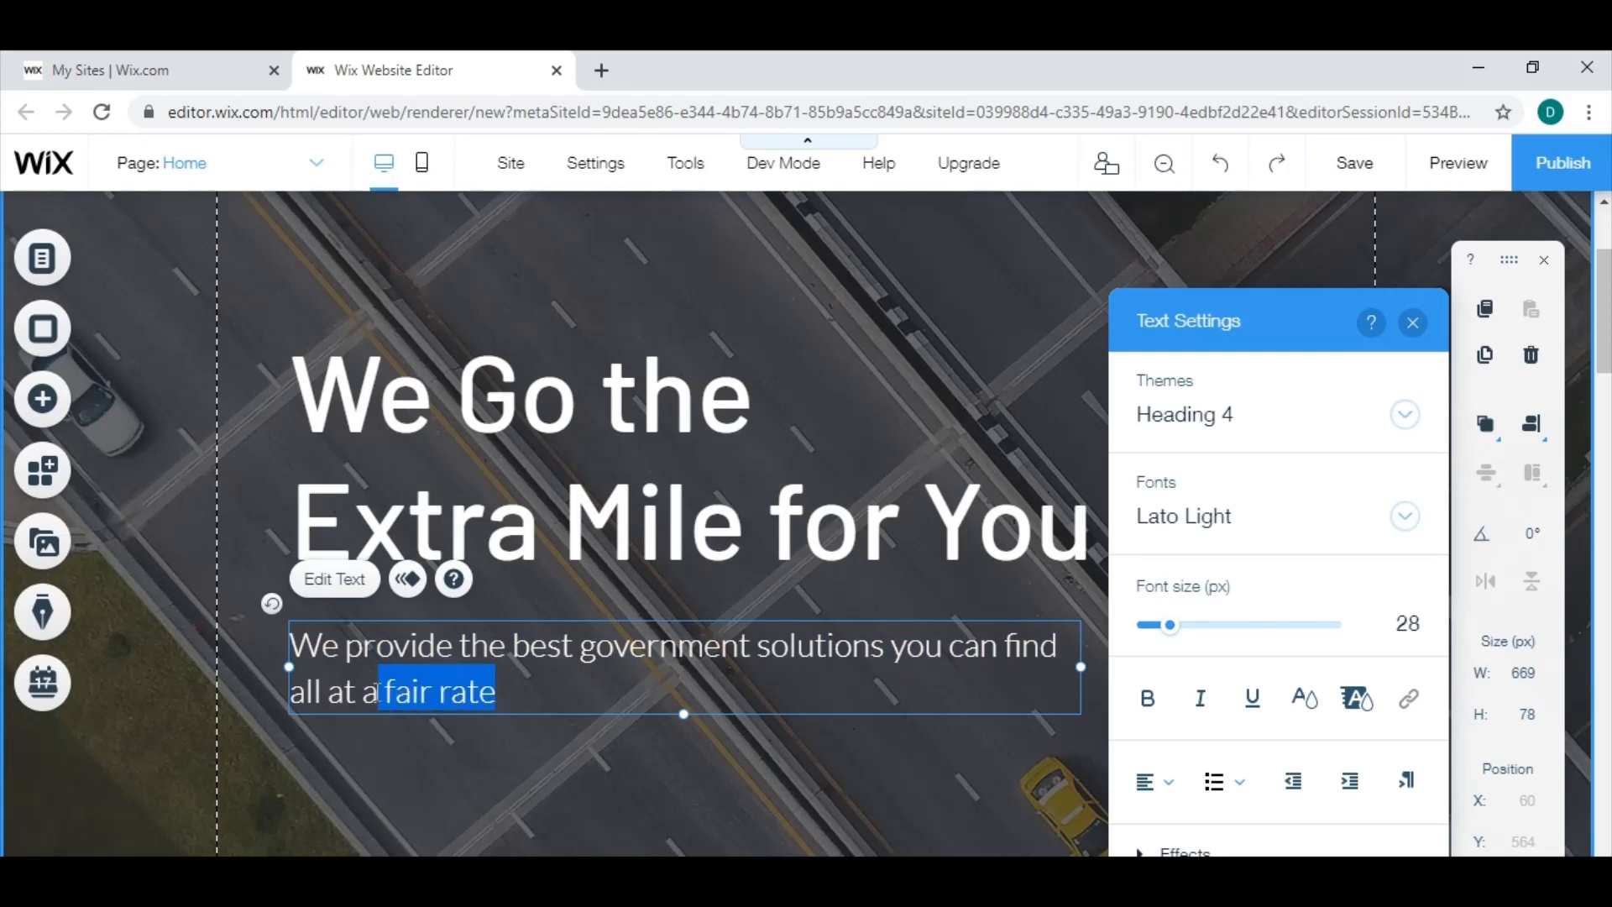
pyautogui.click(546, 694)
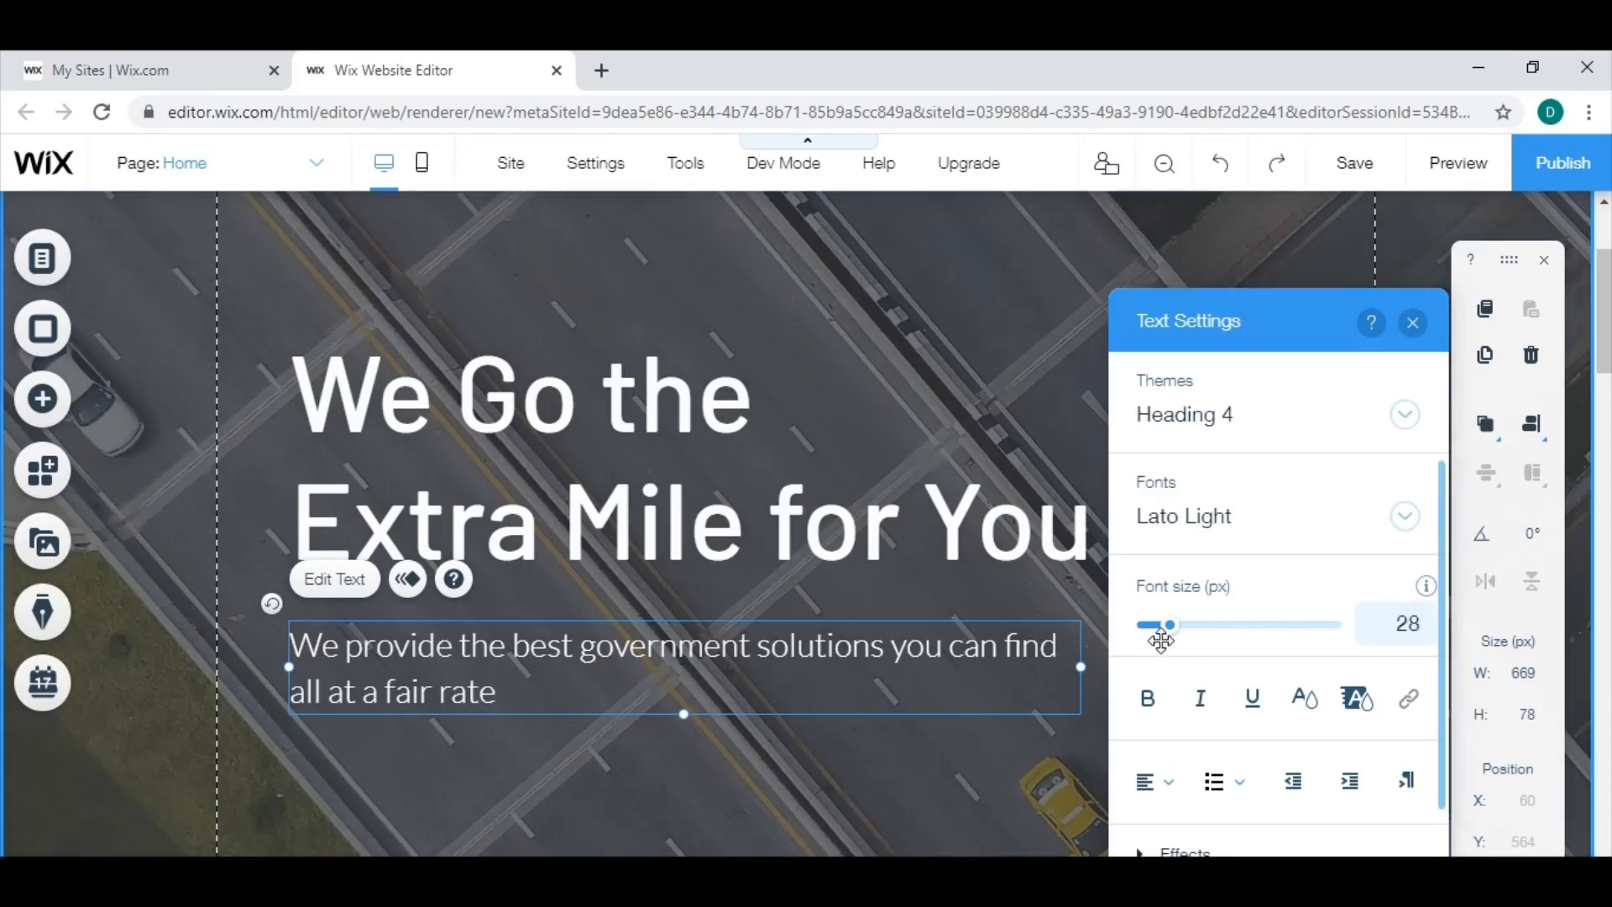
pyautogui.moveTo(1174, 642); pyautogui.dragTo(1231, 640)
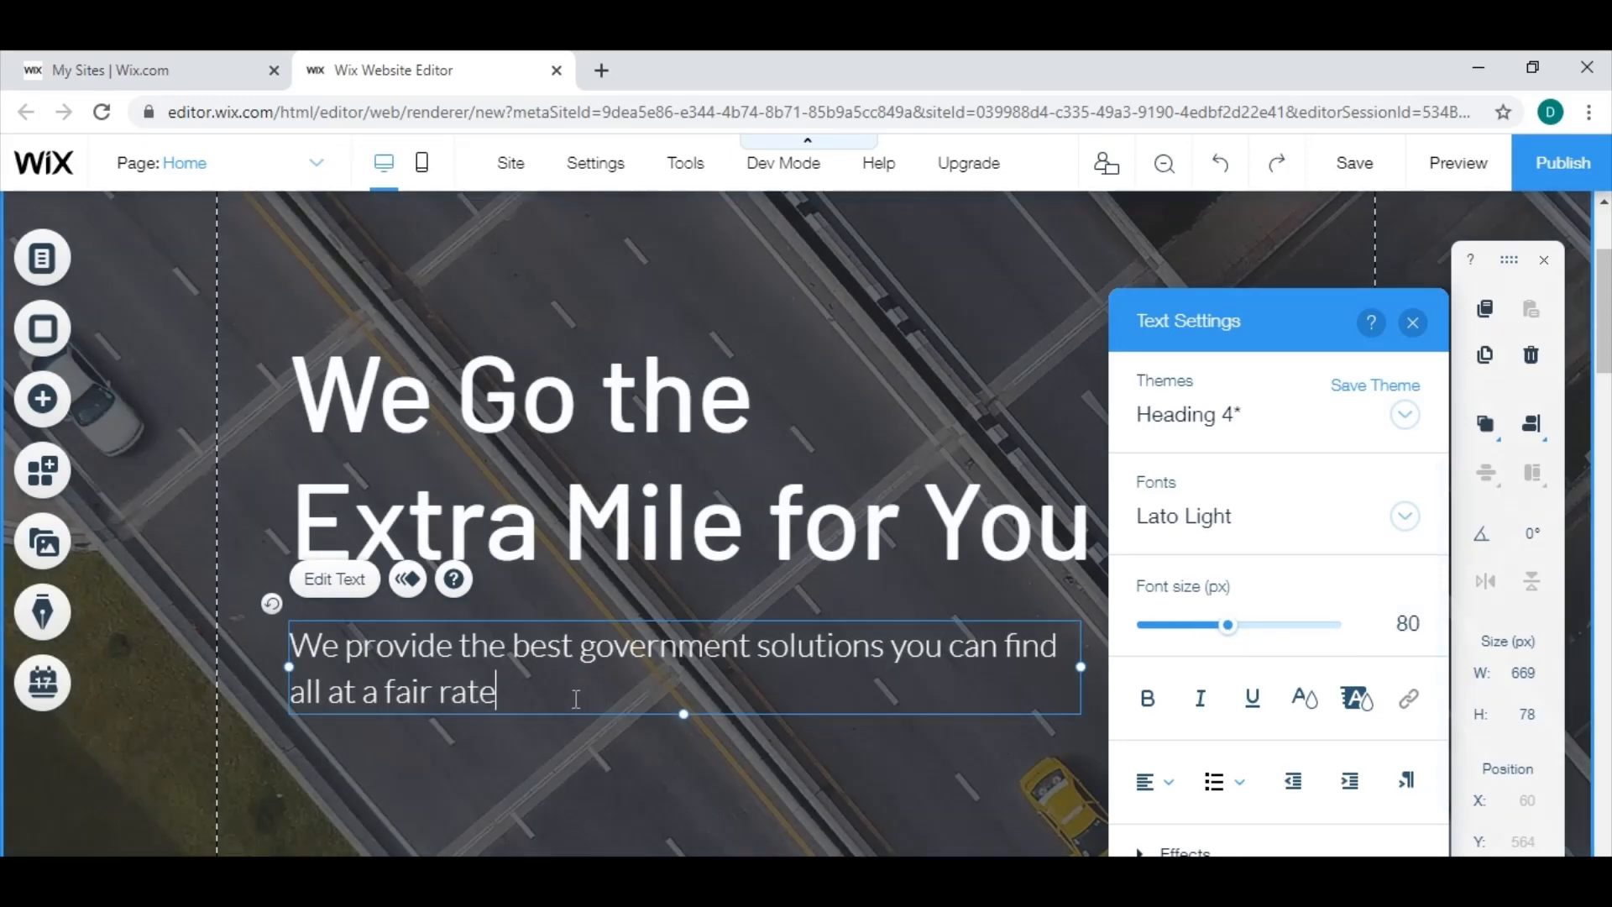
pyautogui.moveTo(573, 699); pyautogui.dragTo(298, 647)
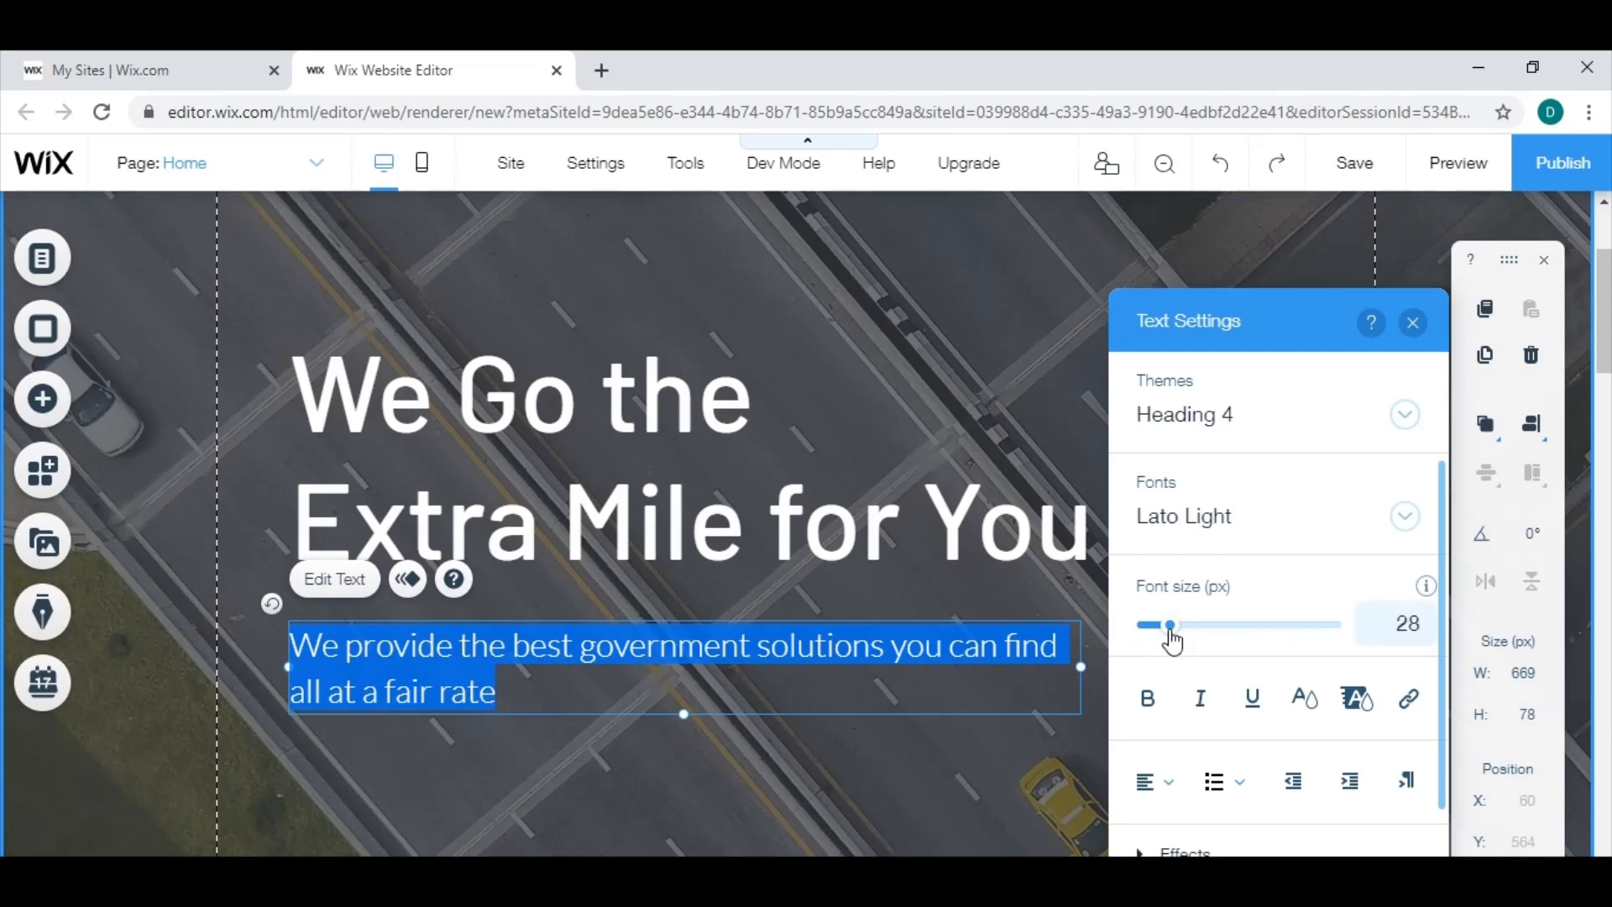
pyautogui.moveTo(1174, 641)
pyautogui.mouseDown()
pyautogui.moveTo(1216, 641)
pyautogui.moveTo(1182, 639)
pyautogui.mouseUp()
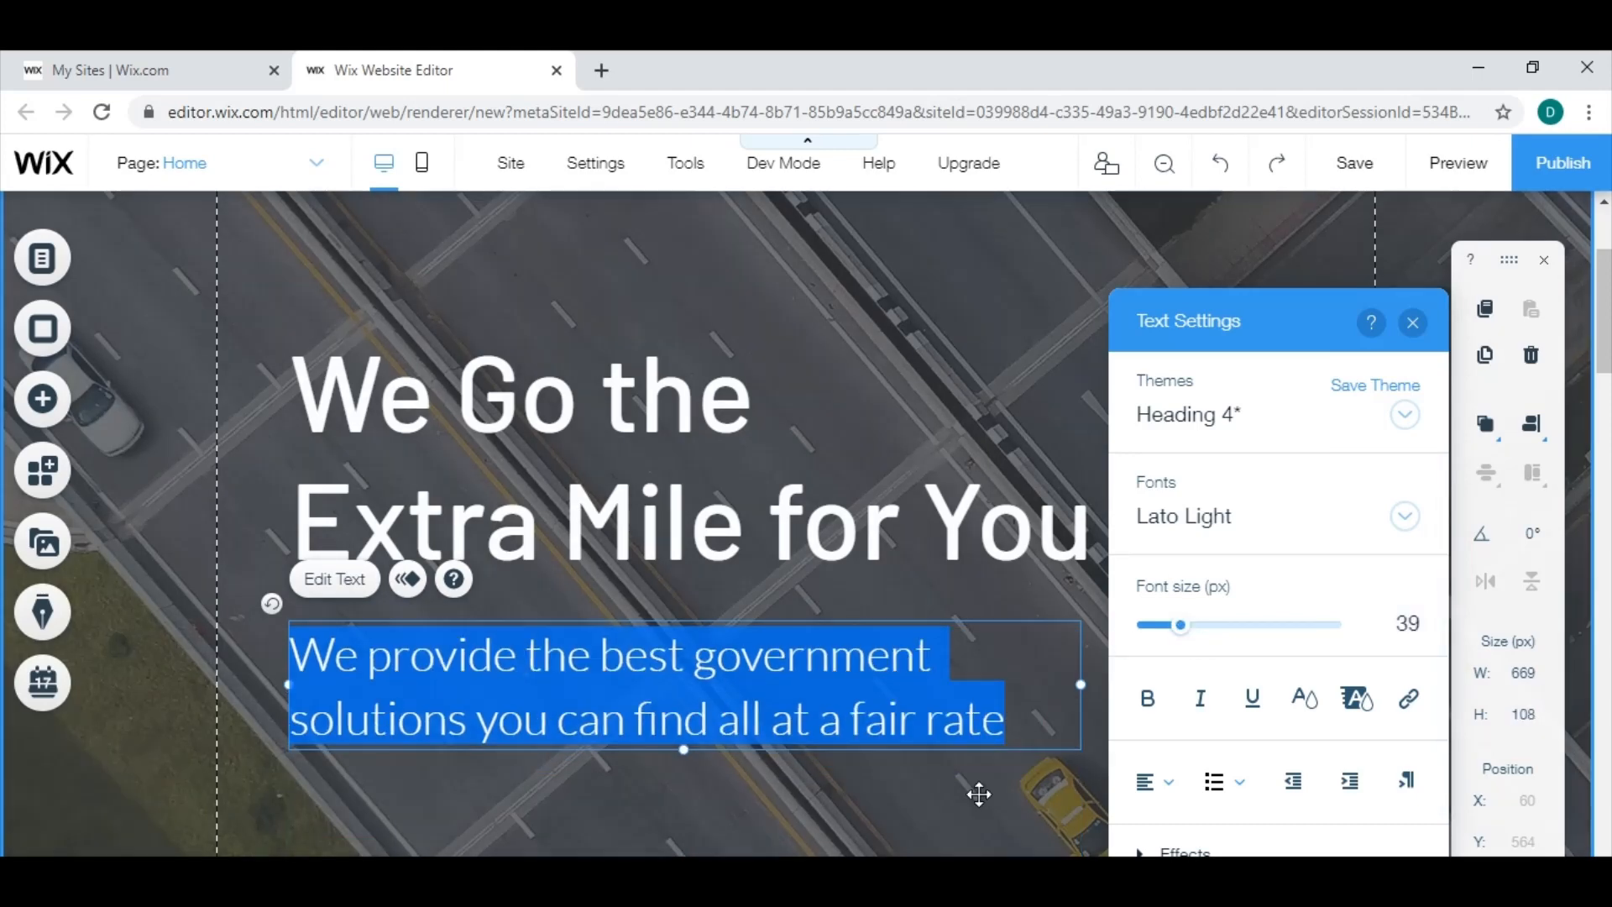
pyautogui.click(979, 793)
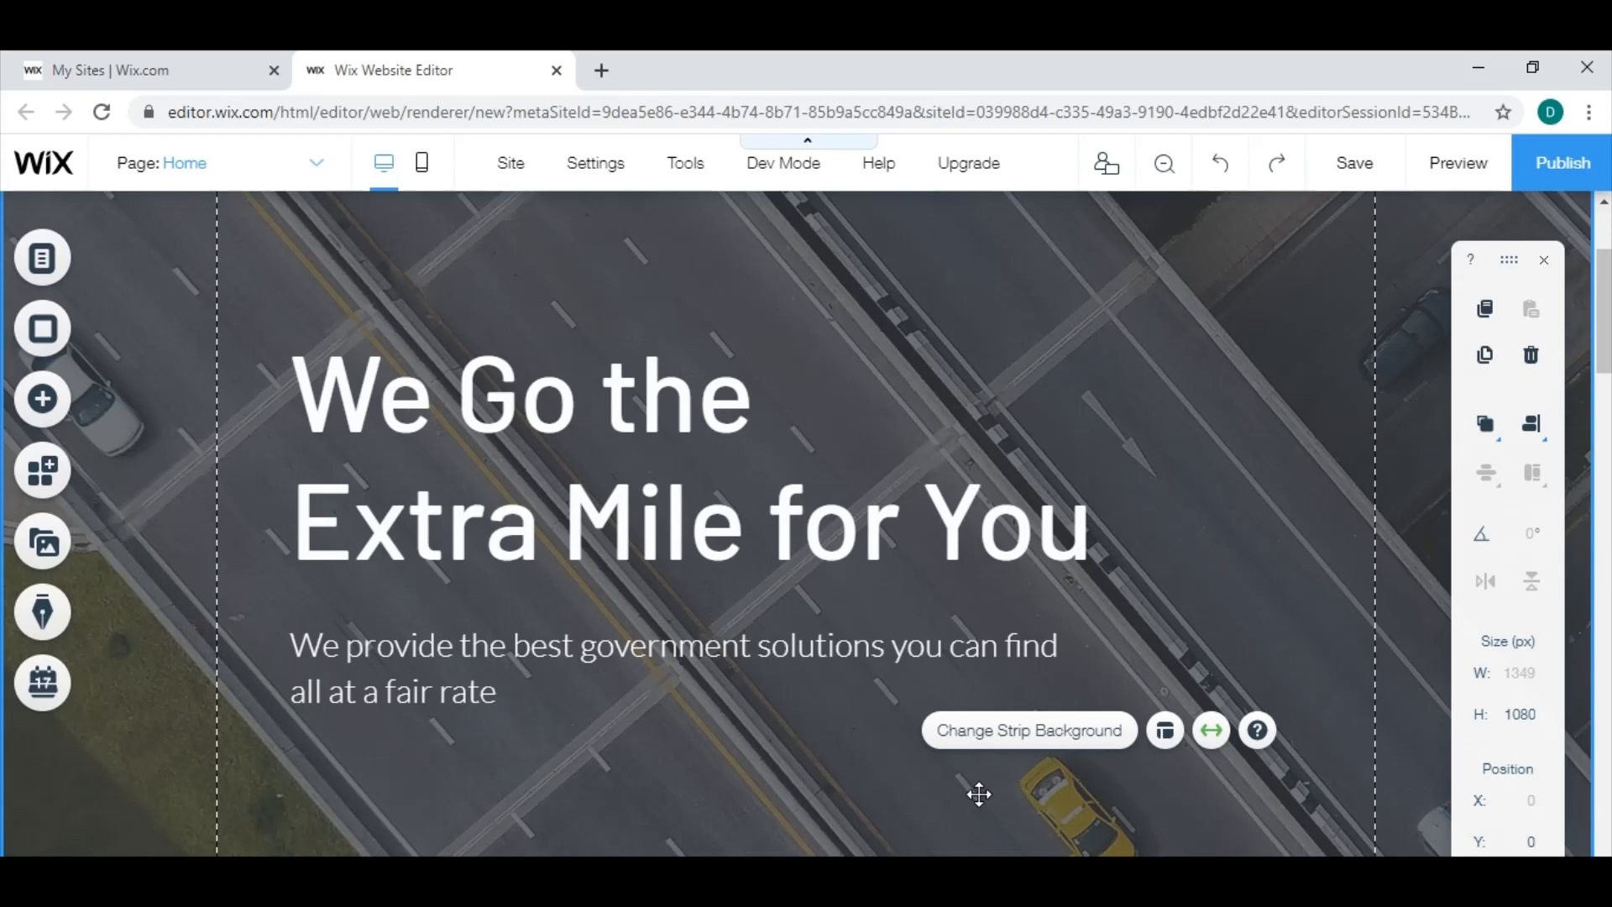
# Try moving the "We Go the Extra Mile for You" heading up and to the right, and undo the move.
pyautogui.scroll(3, 957, 579)
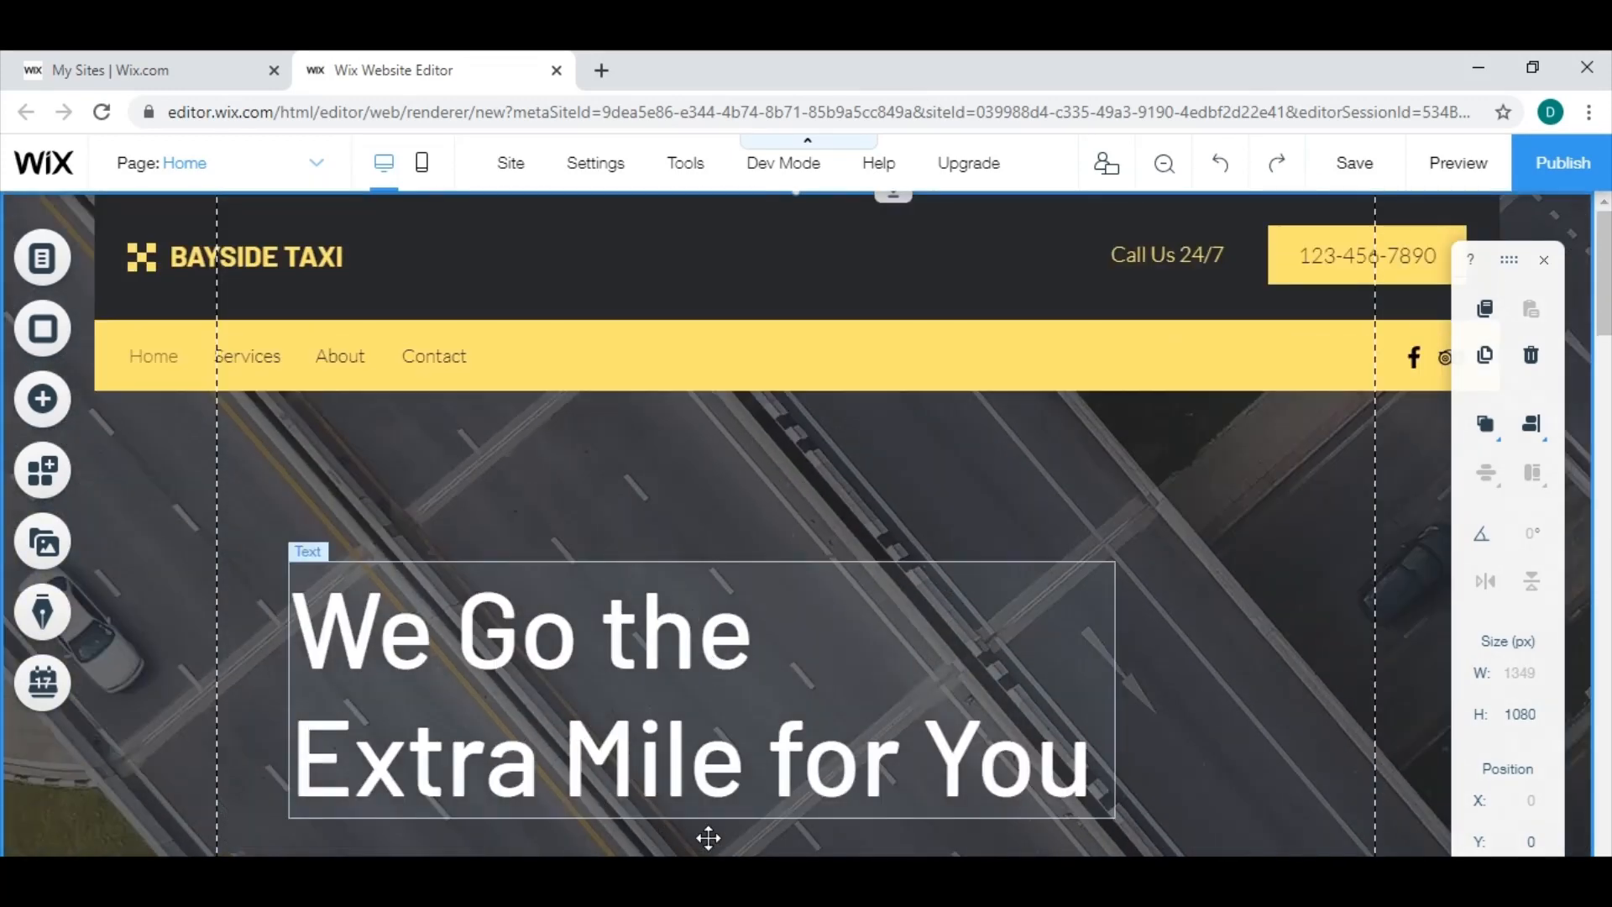
pyautogui.moveTo(664, 652); pyautogui.dragTo(713, 597)
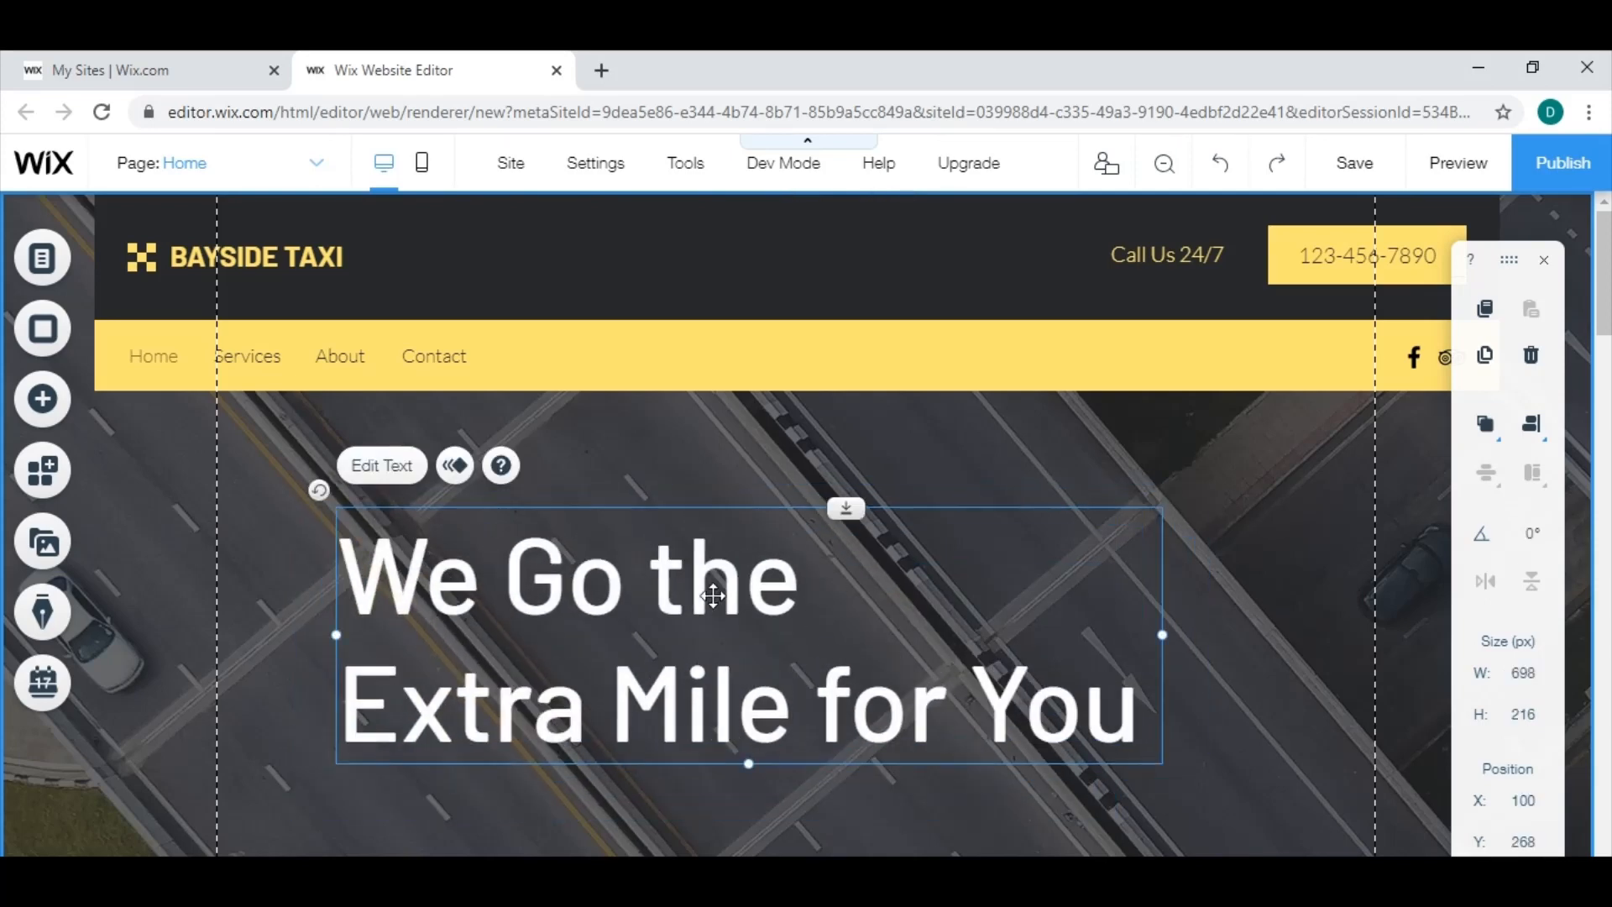
pyautogui.hotkey('ctrl', 'z')
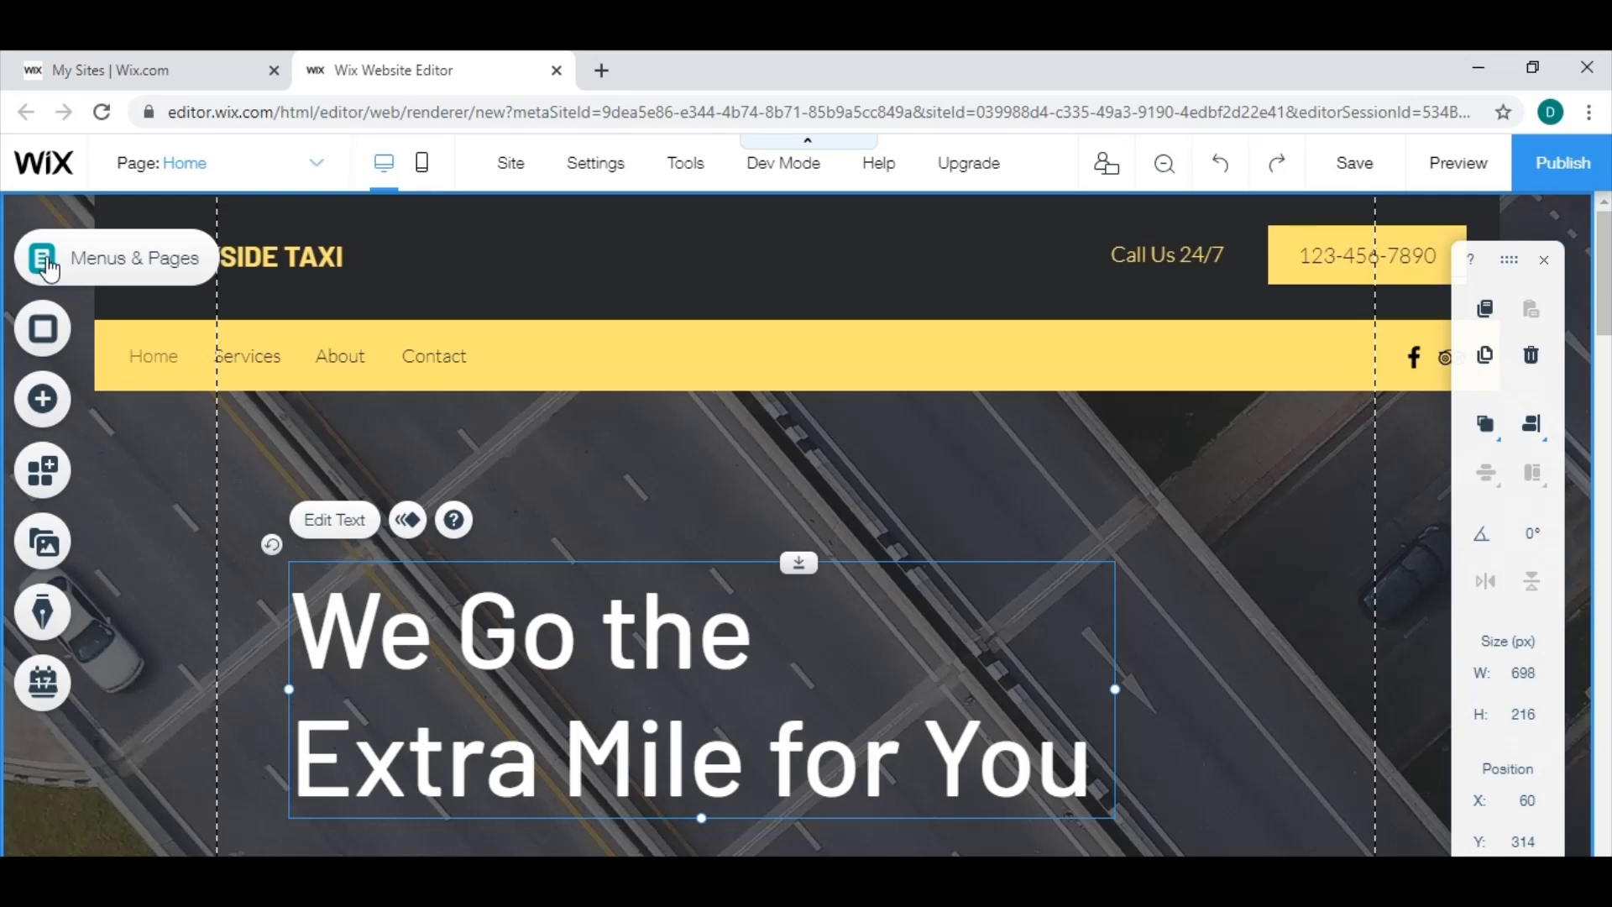
# Rename the Services page in the site menu as "About Us".
pyautogui.click(46, 265)
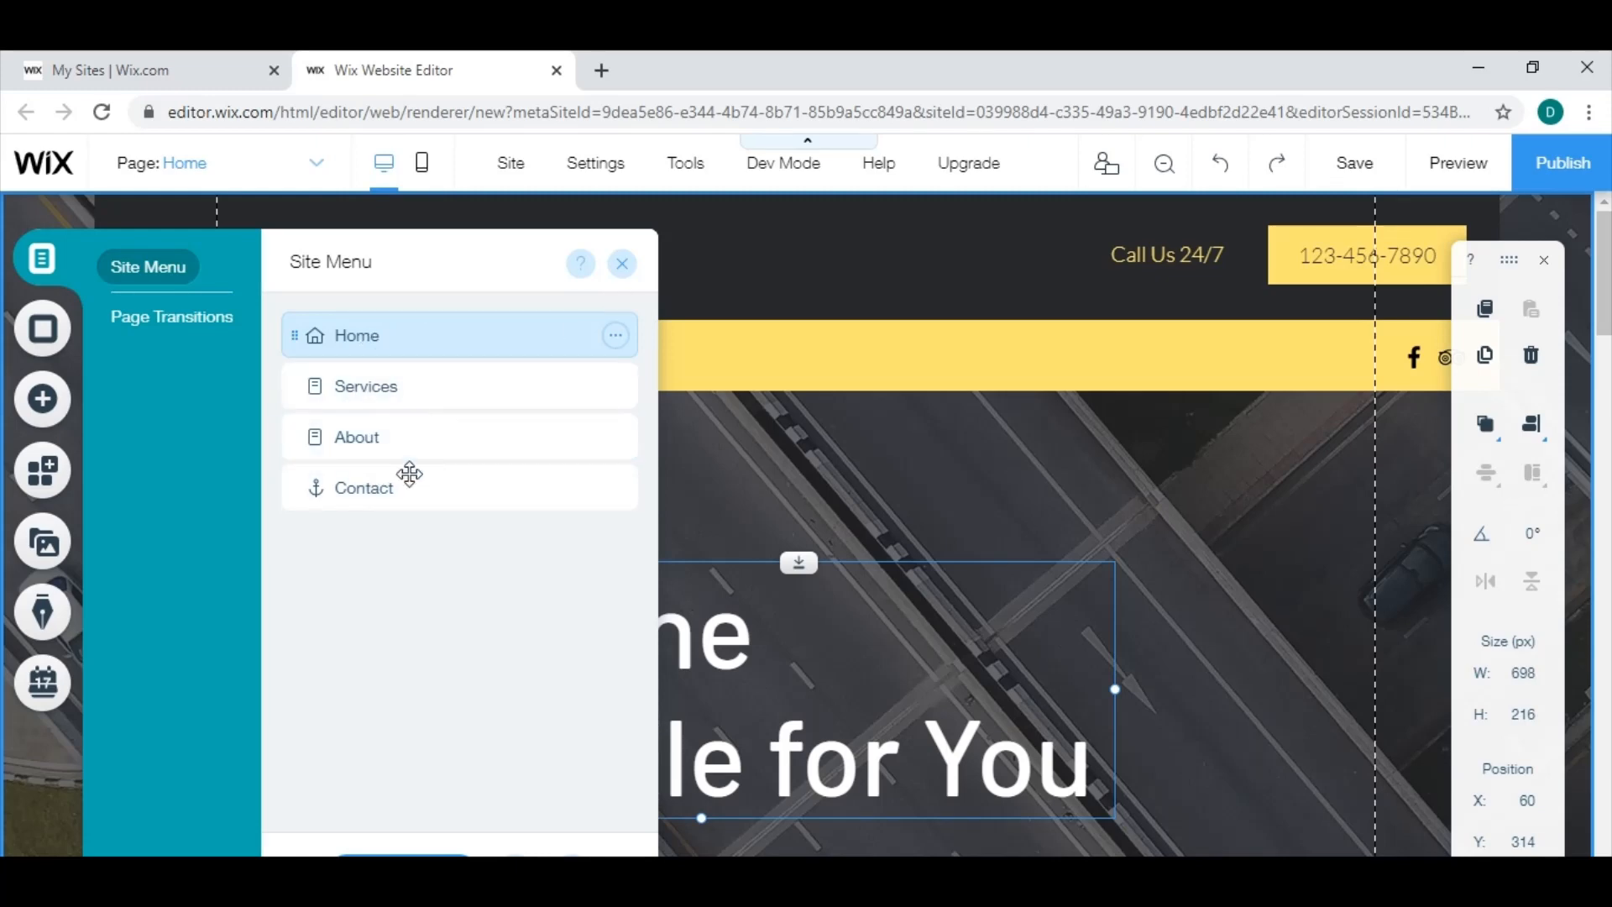
pyautogui.click(622, 266)
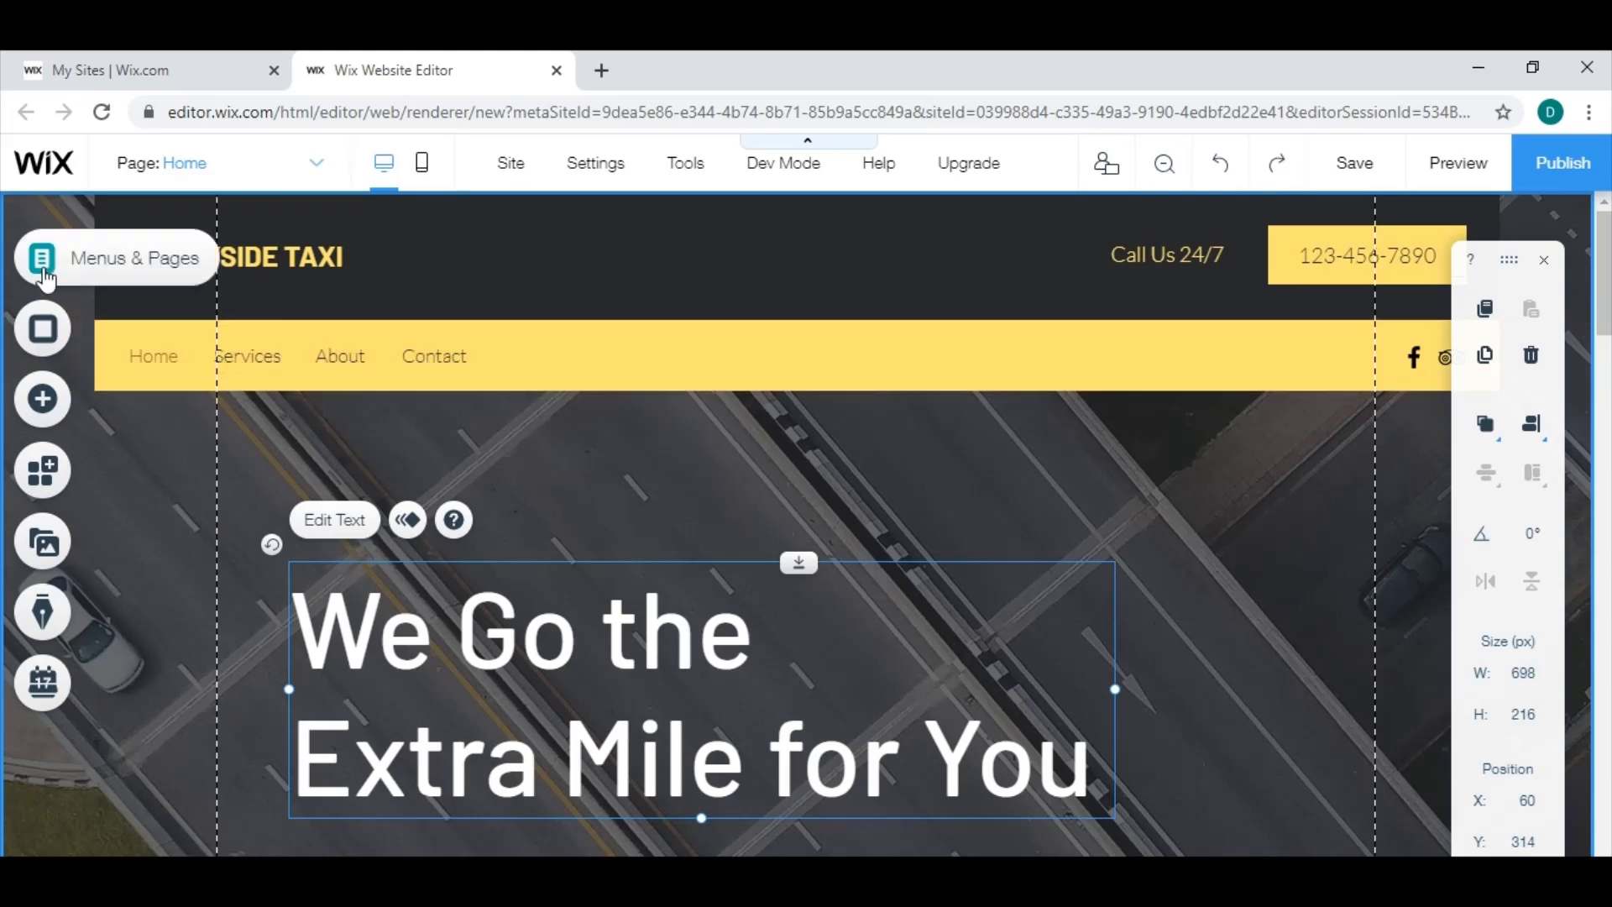
pyautogui.click(41, 259)
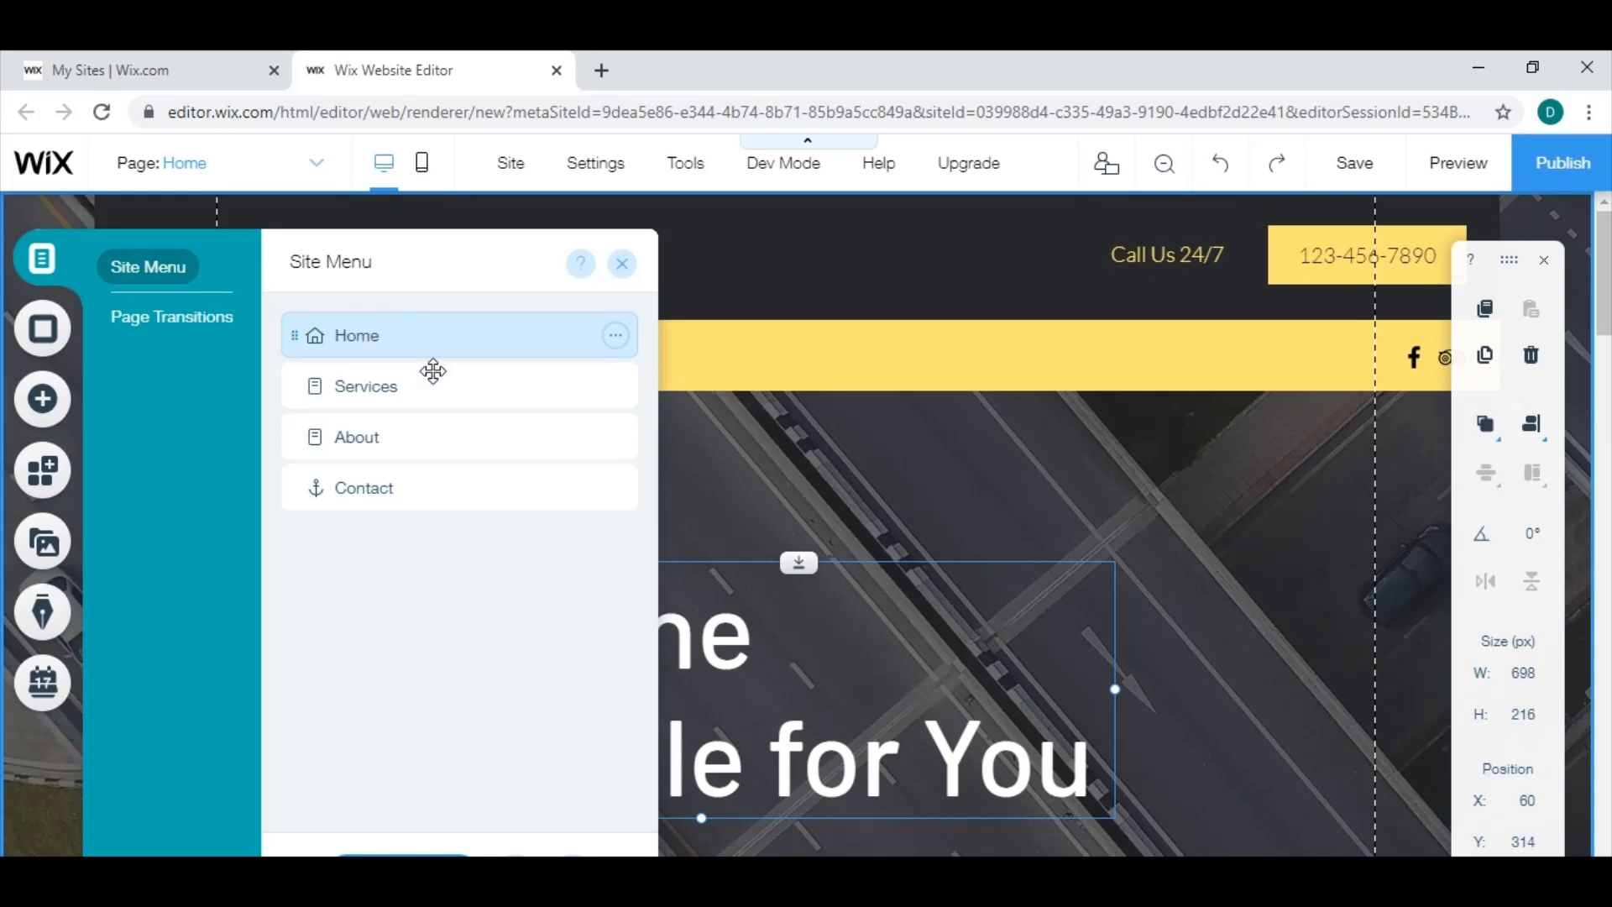
pyautogui.click(434, 386)
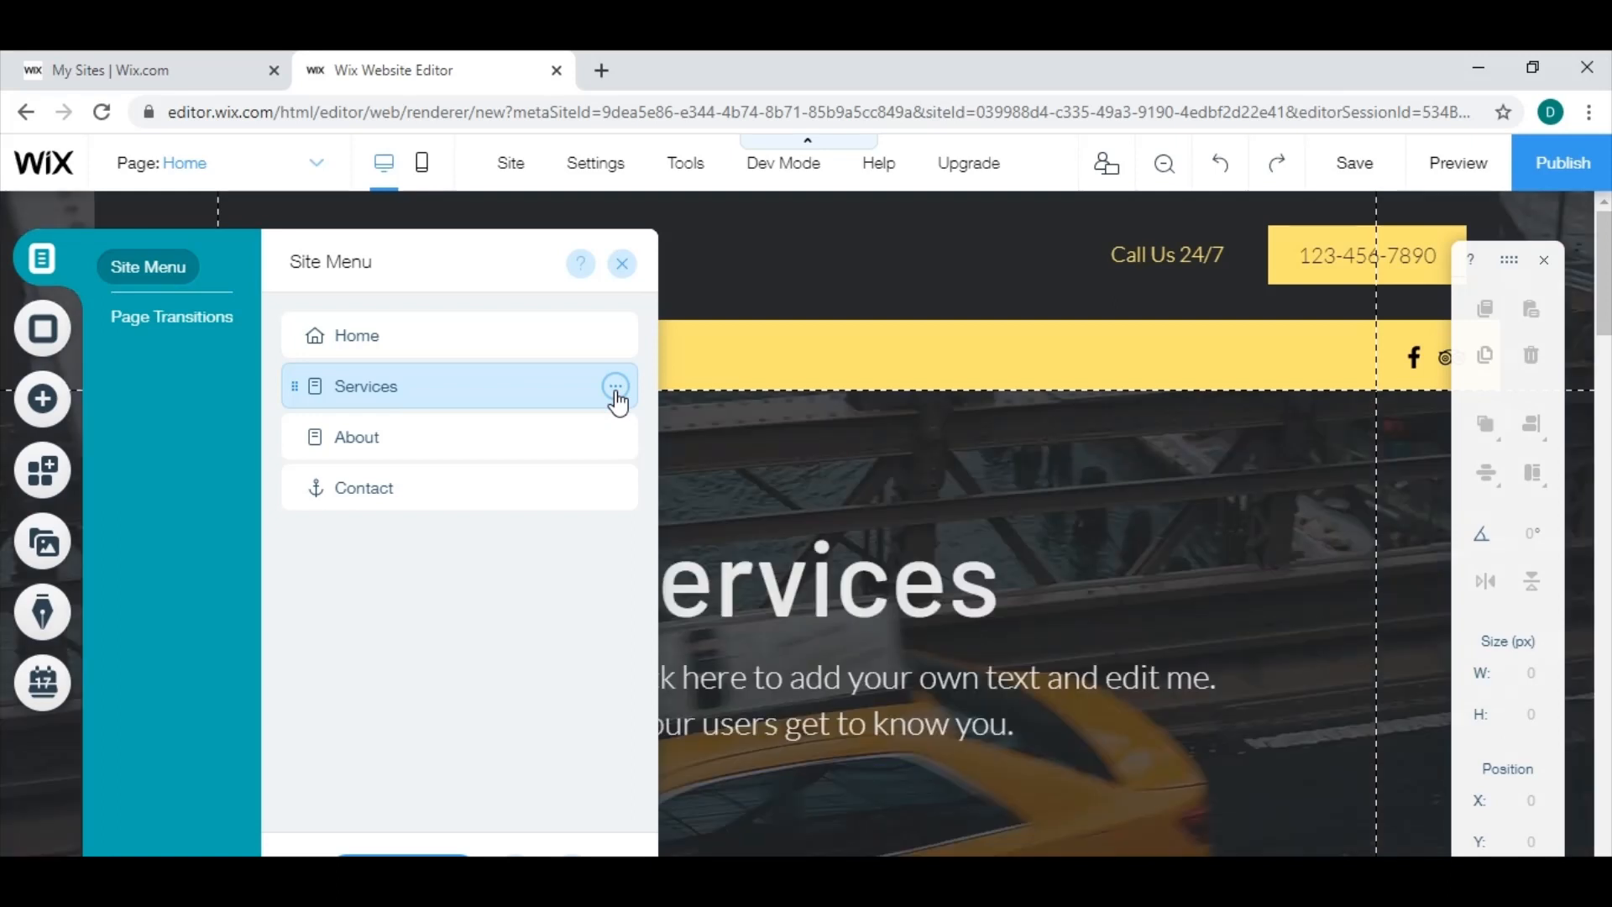
pyautogui.click(619, 396)
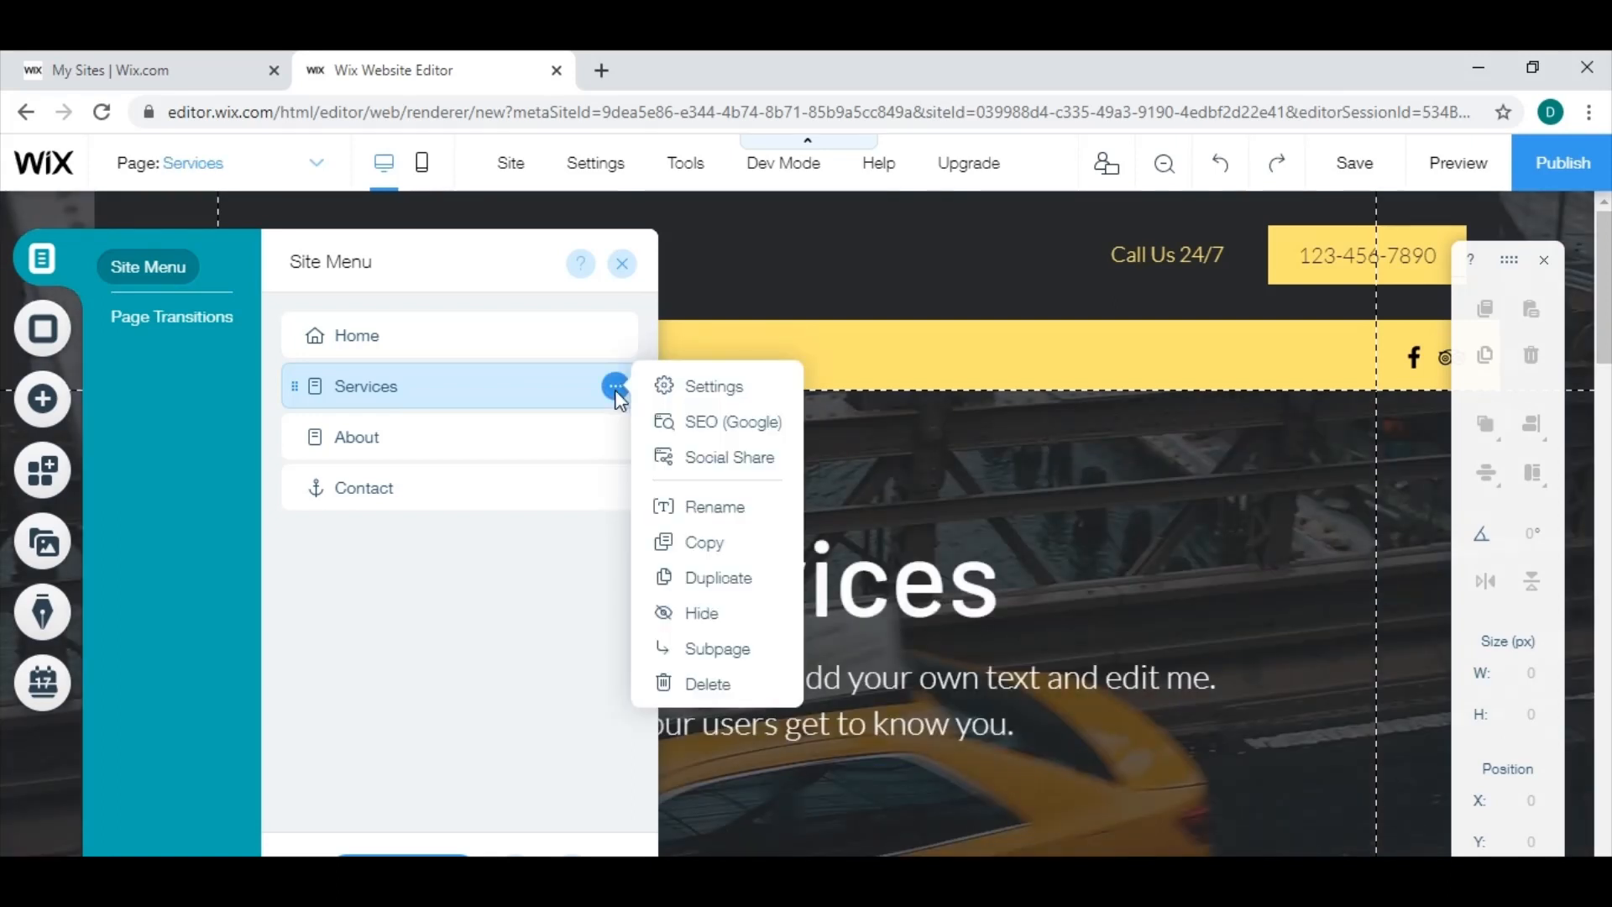
pyautogui.click(713, 508)
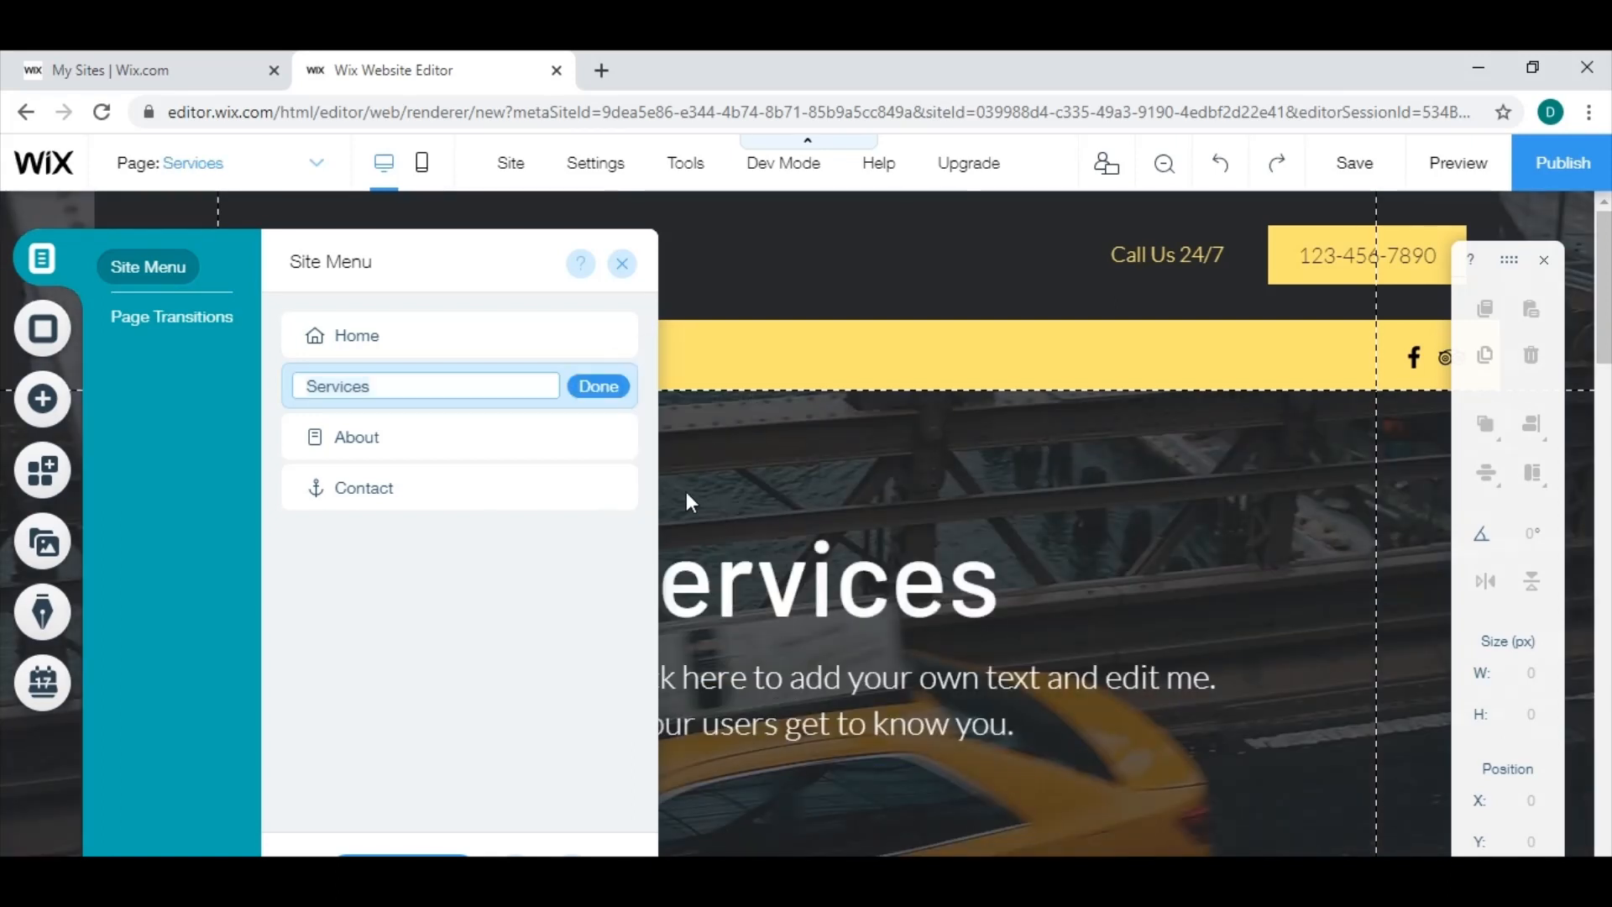
pyautogui.hotkey('ctrl', 'a')
pyautogui.press('BackSpace')
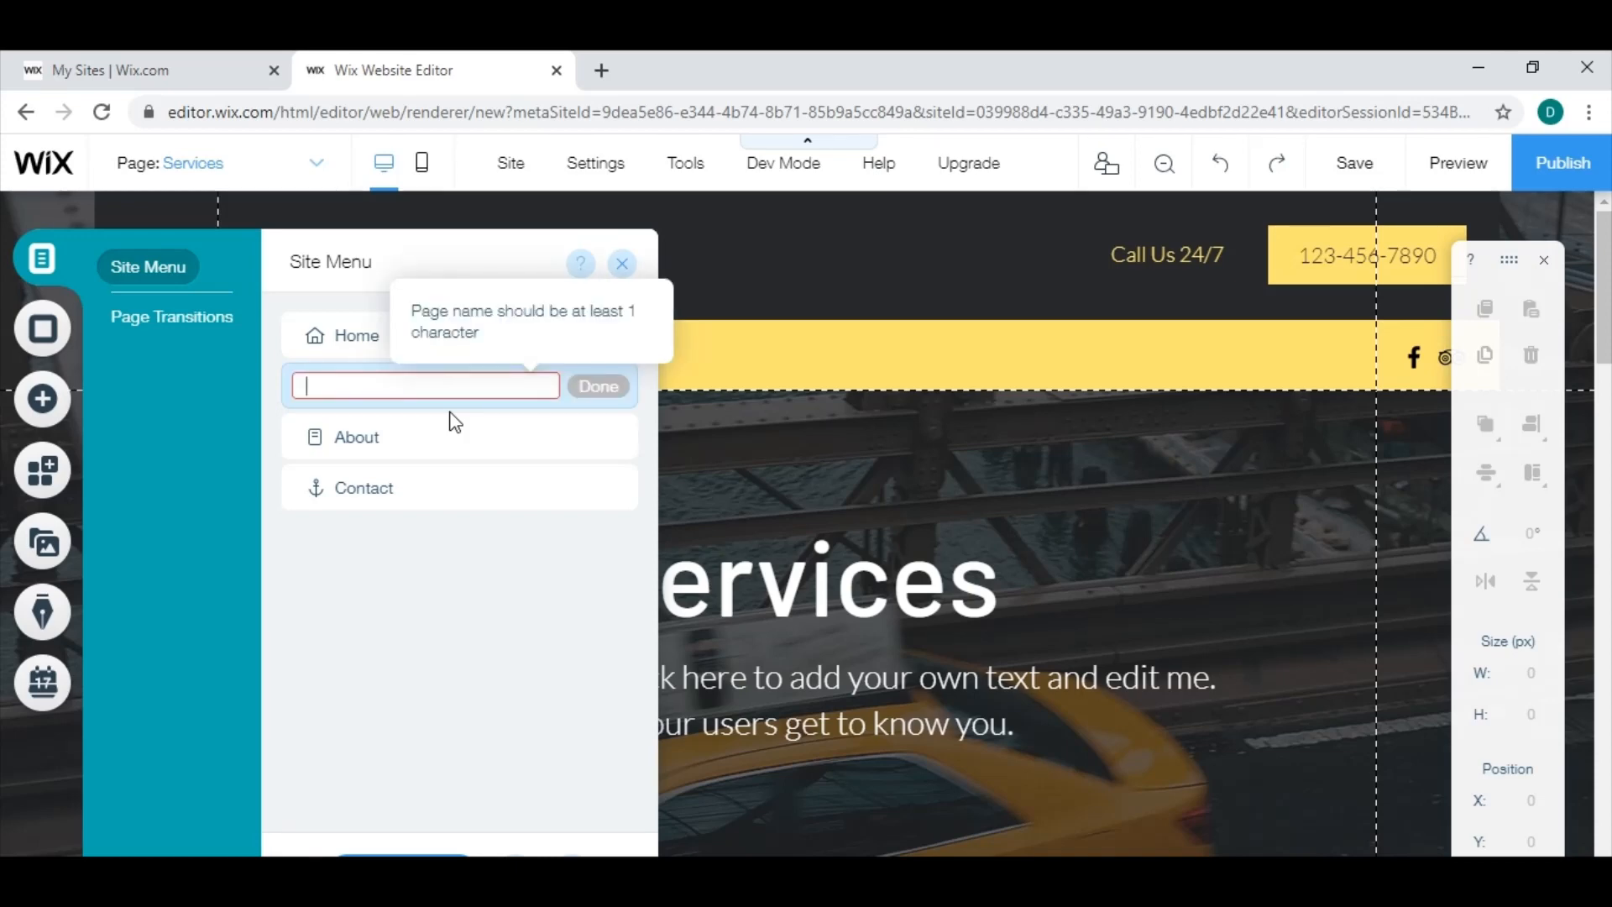
pyautogui.write('A')
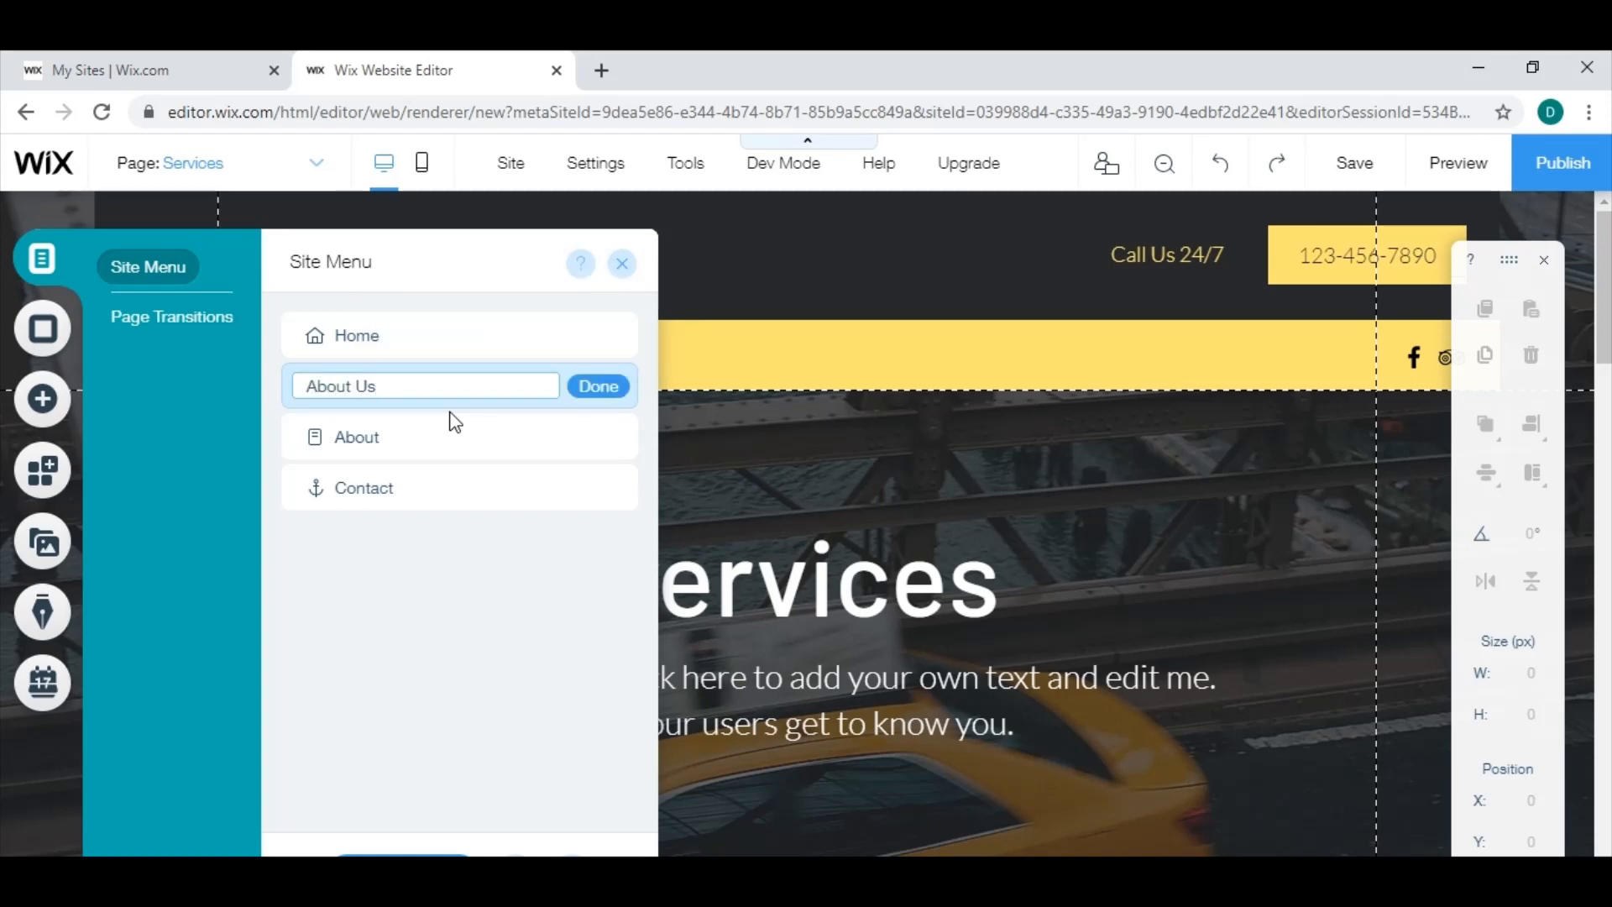
pyautogui.write('bout Us')
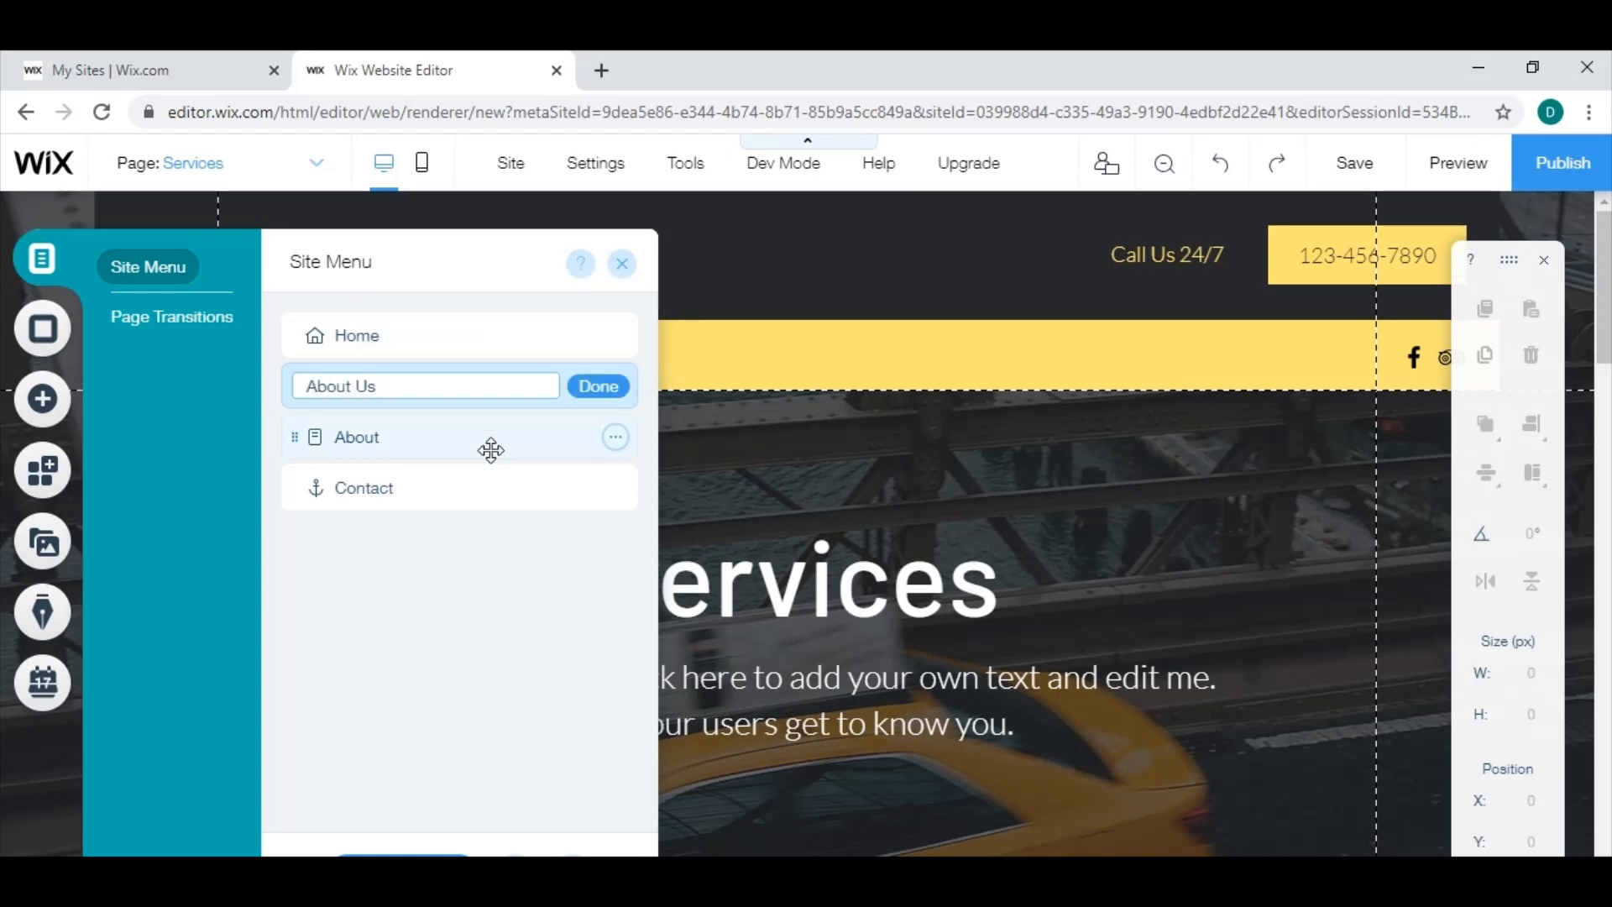
pyautogui.click(601, 391)
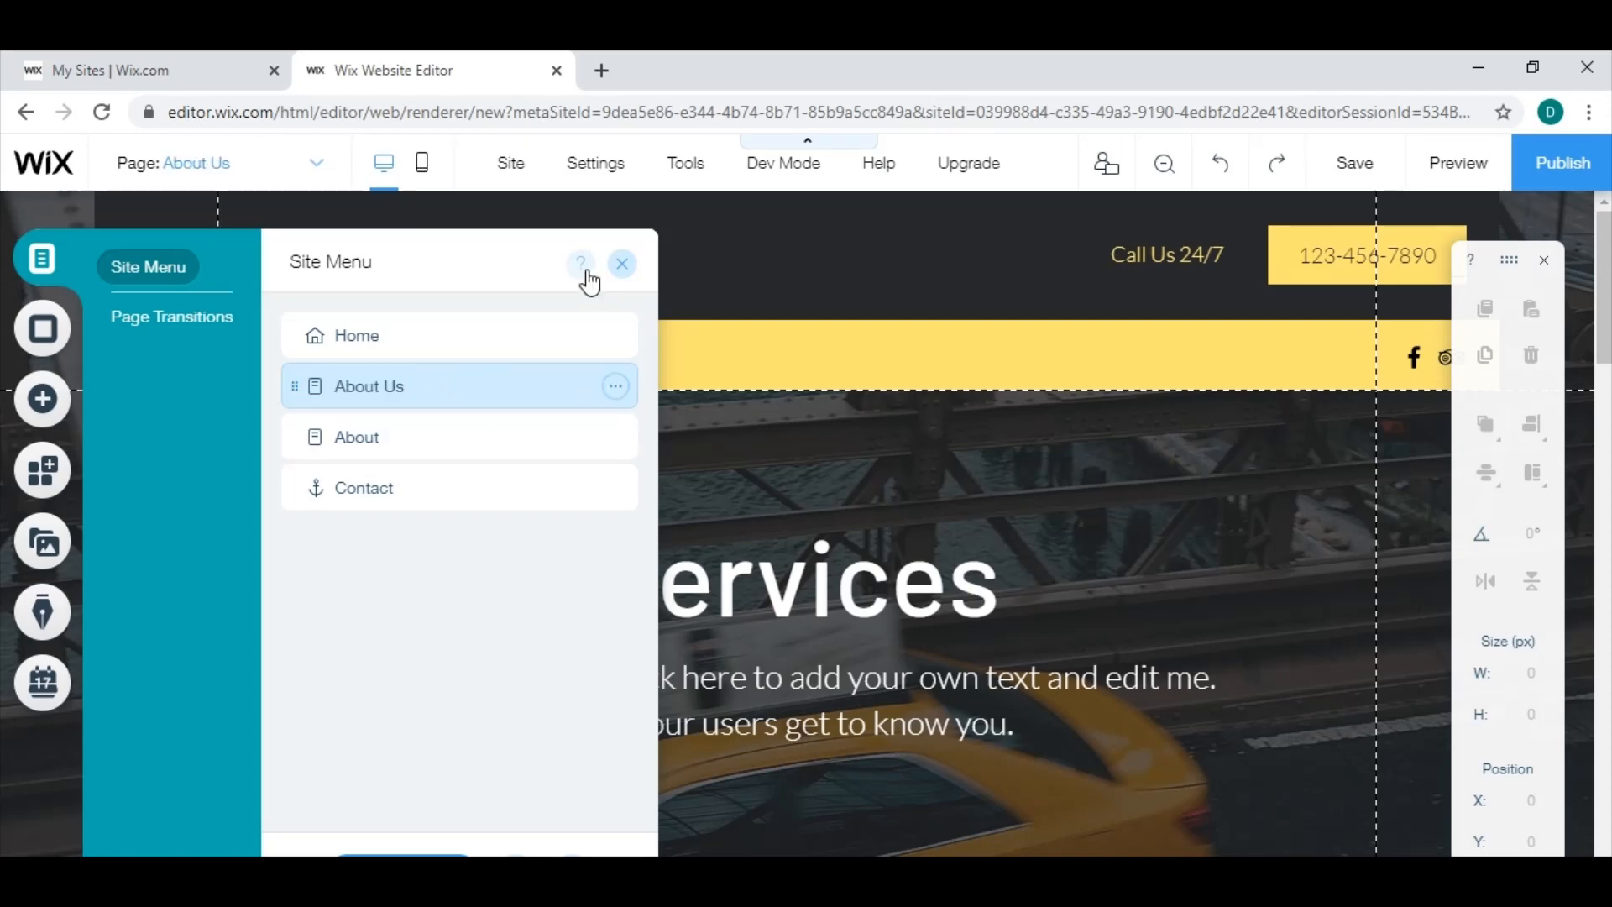
pyautogui.click(621, 264)
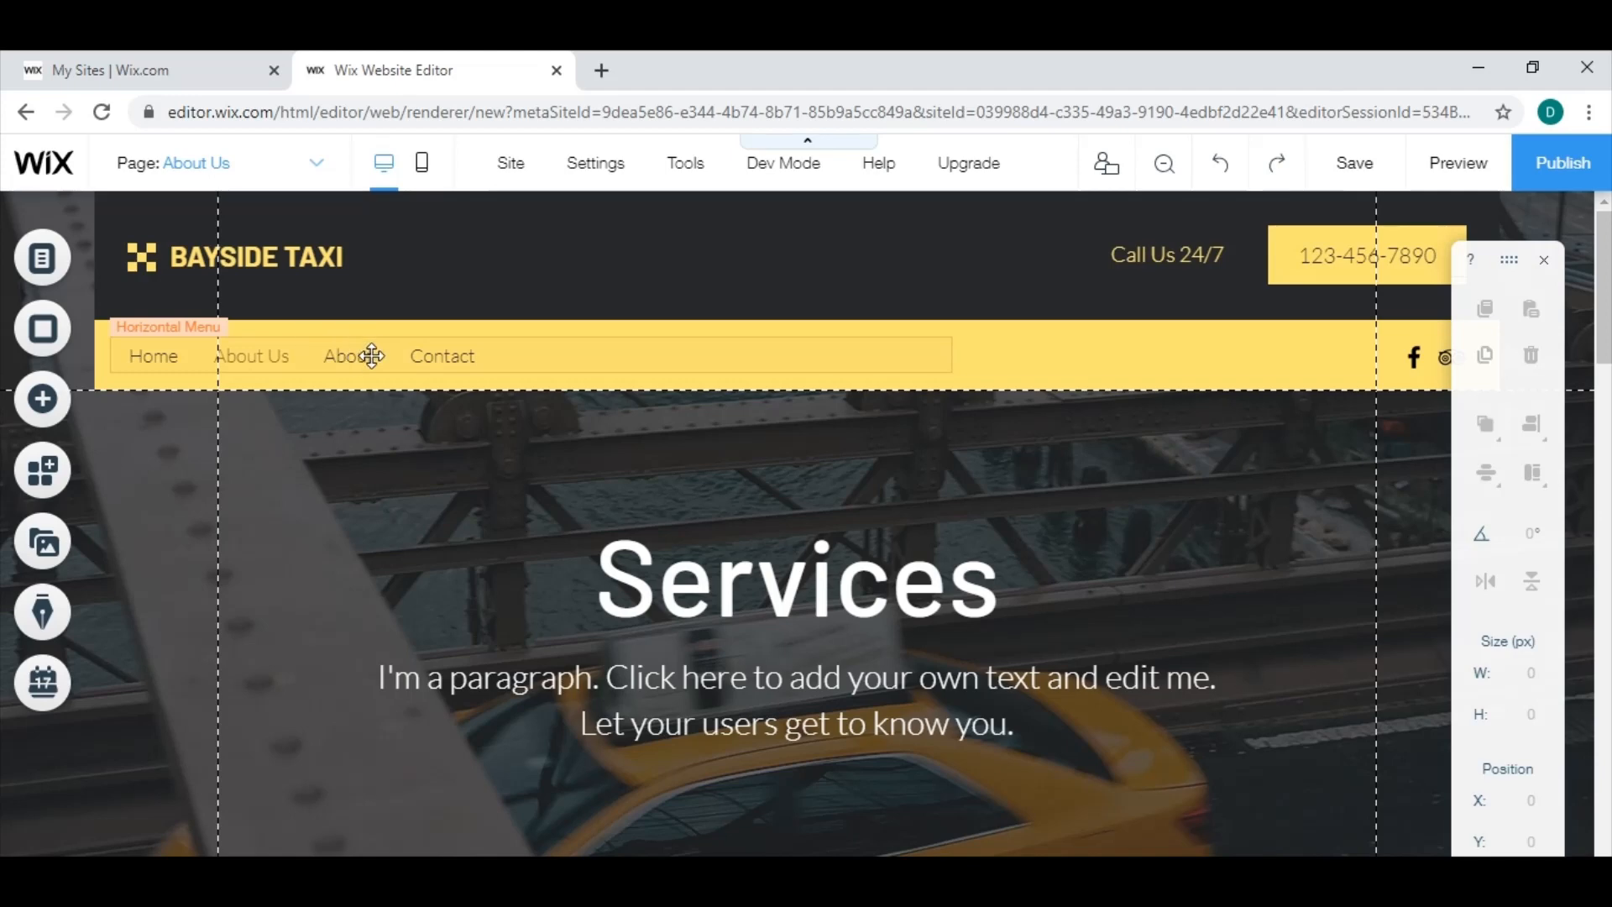
# Rename the About page in the site menu as "Core Comp".
pyautogui.click(59, 267)
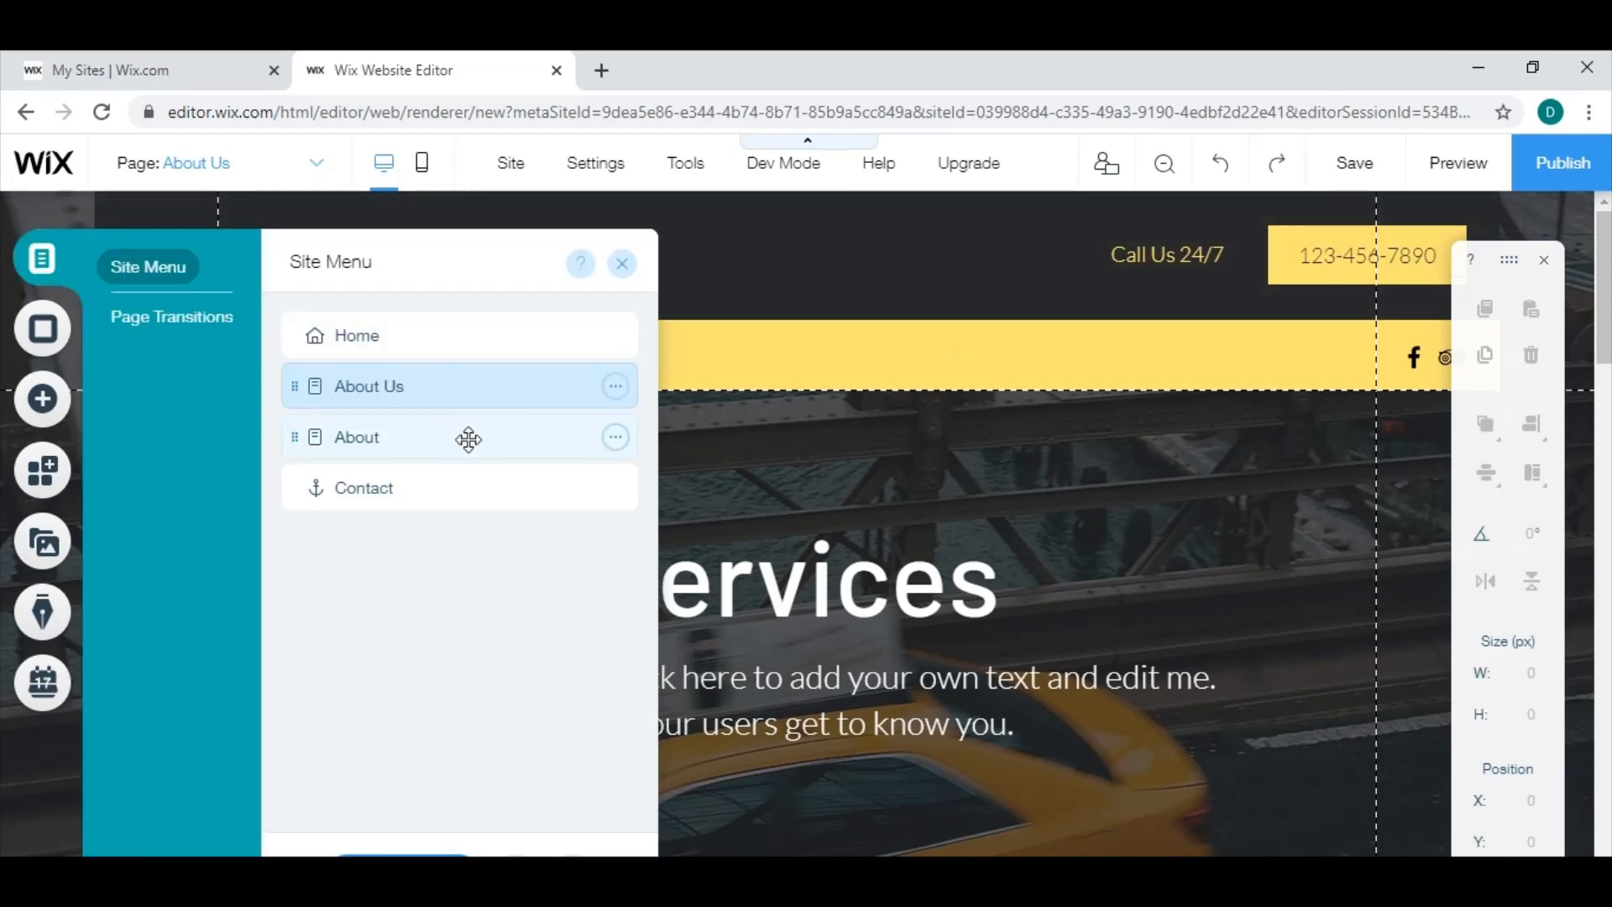
pyautogui.click(617, 437)
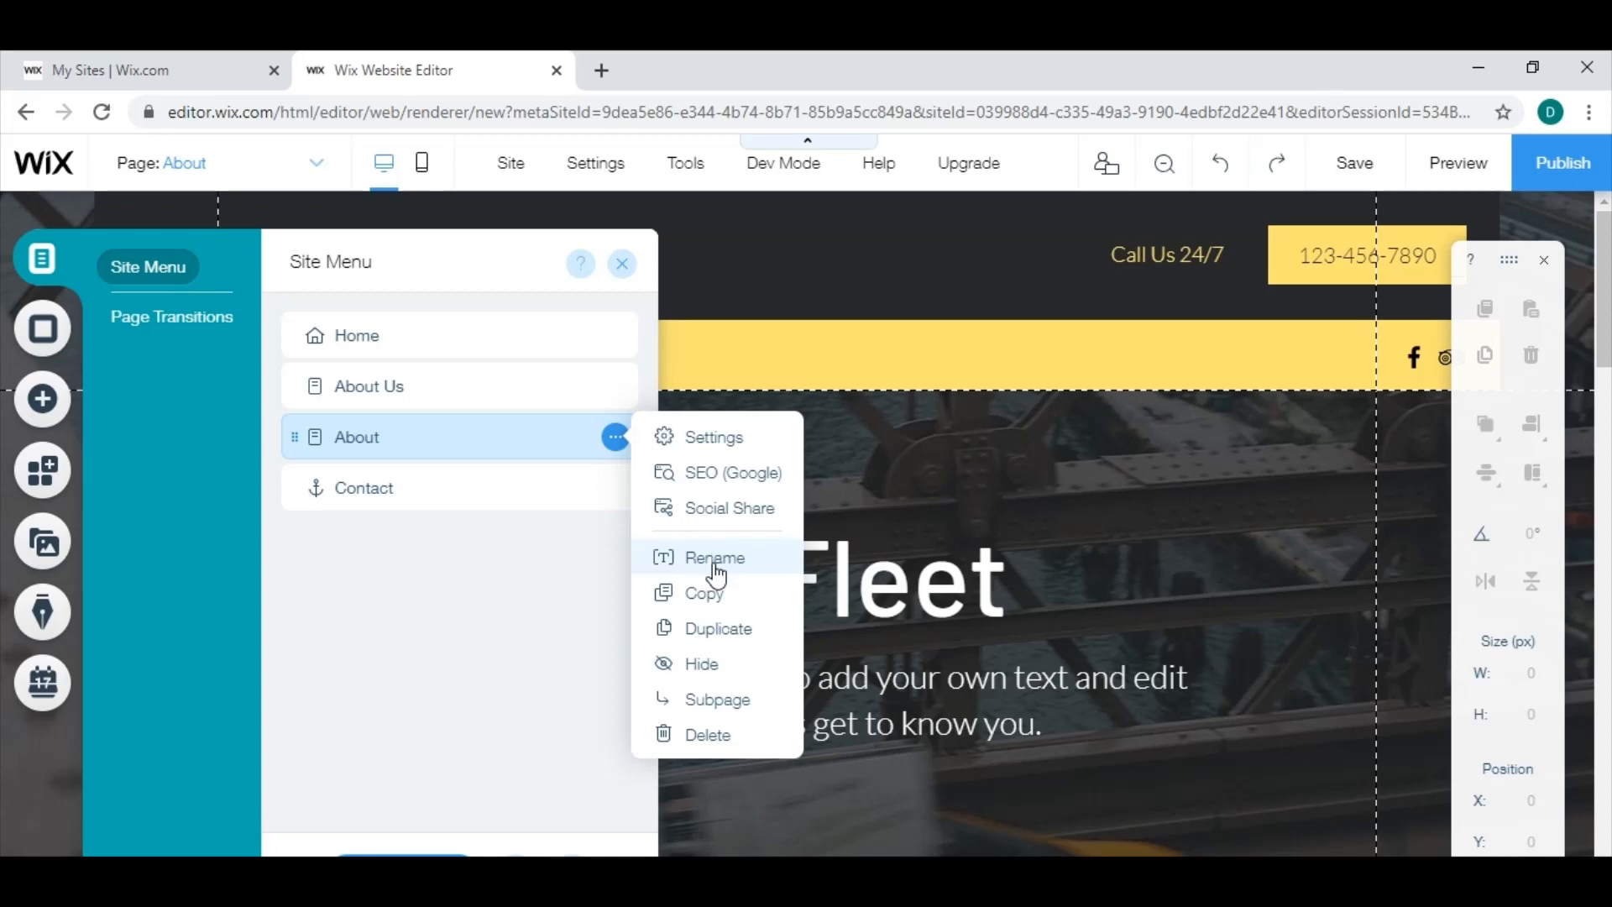
pyautogui.click(715, 558)
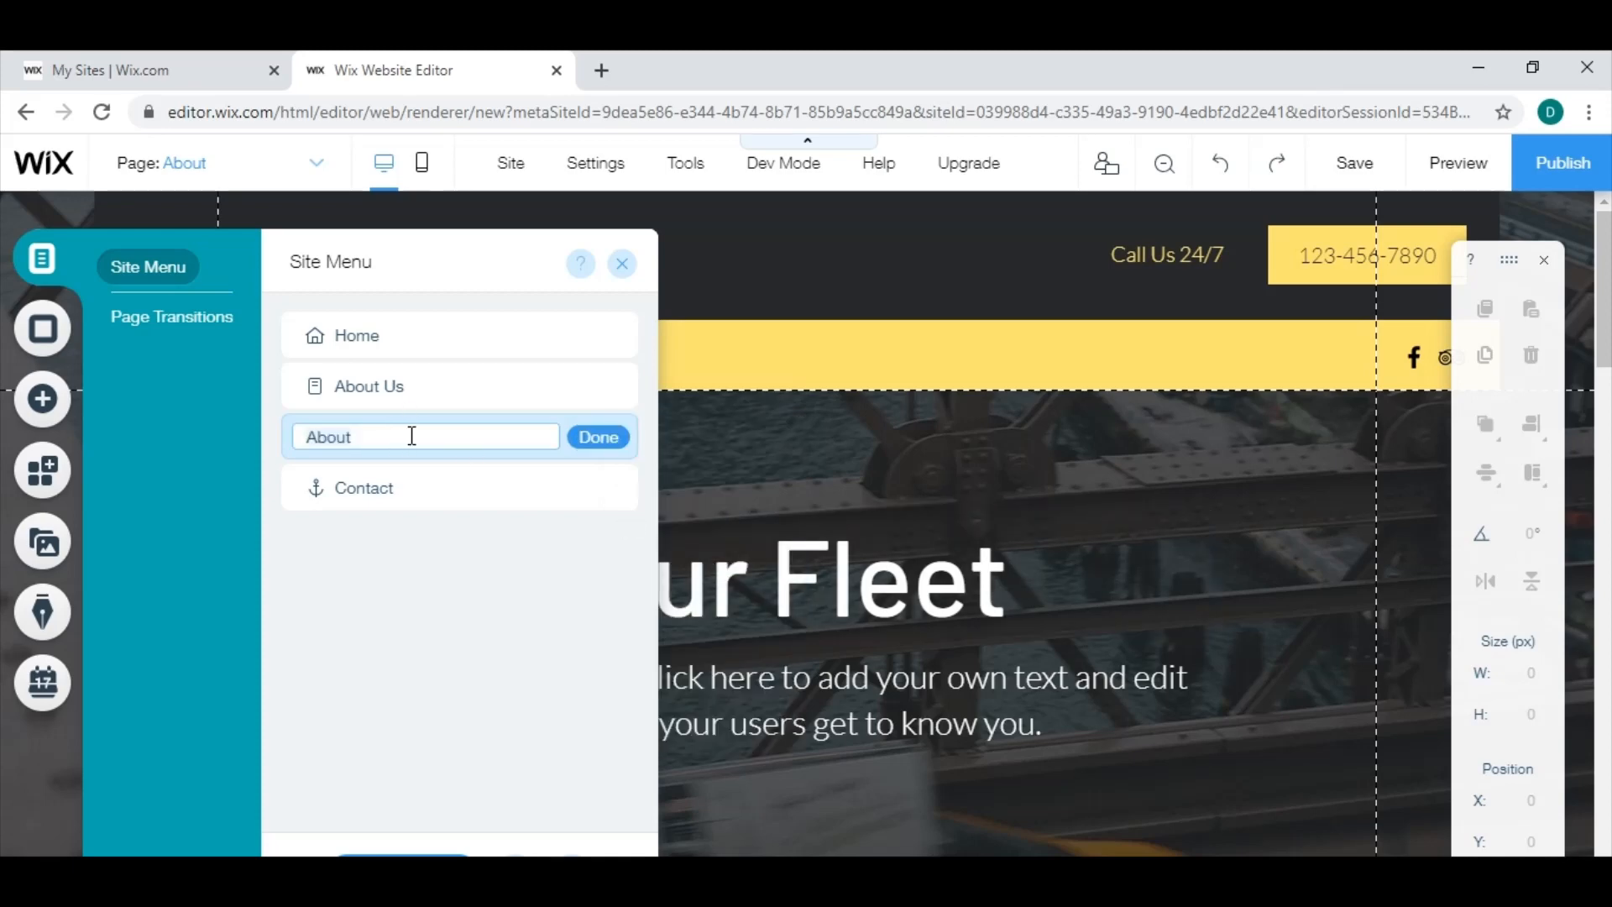
pyautogui.press('BackSpace')
pyautogui.press('BackSpace')
pyautogui.press('BackSpace')
pyautogui.press('BackSpace')
pyautogui.press('BackSpace')
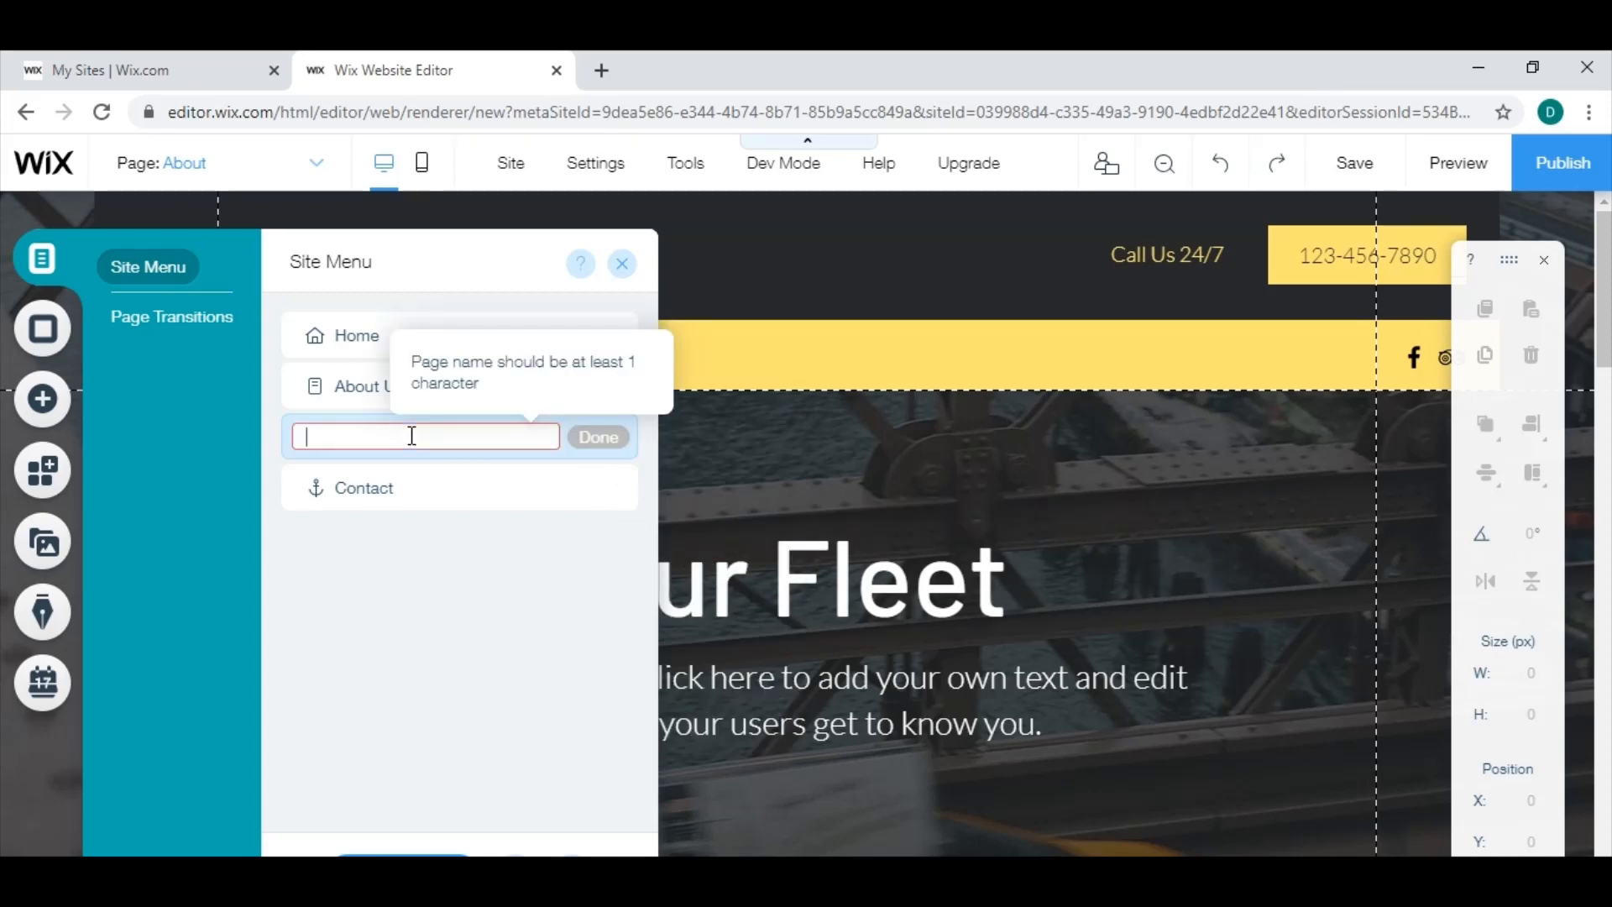
pyautogui.write('Core Comp')
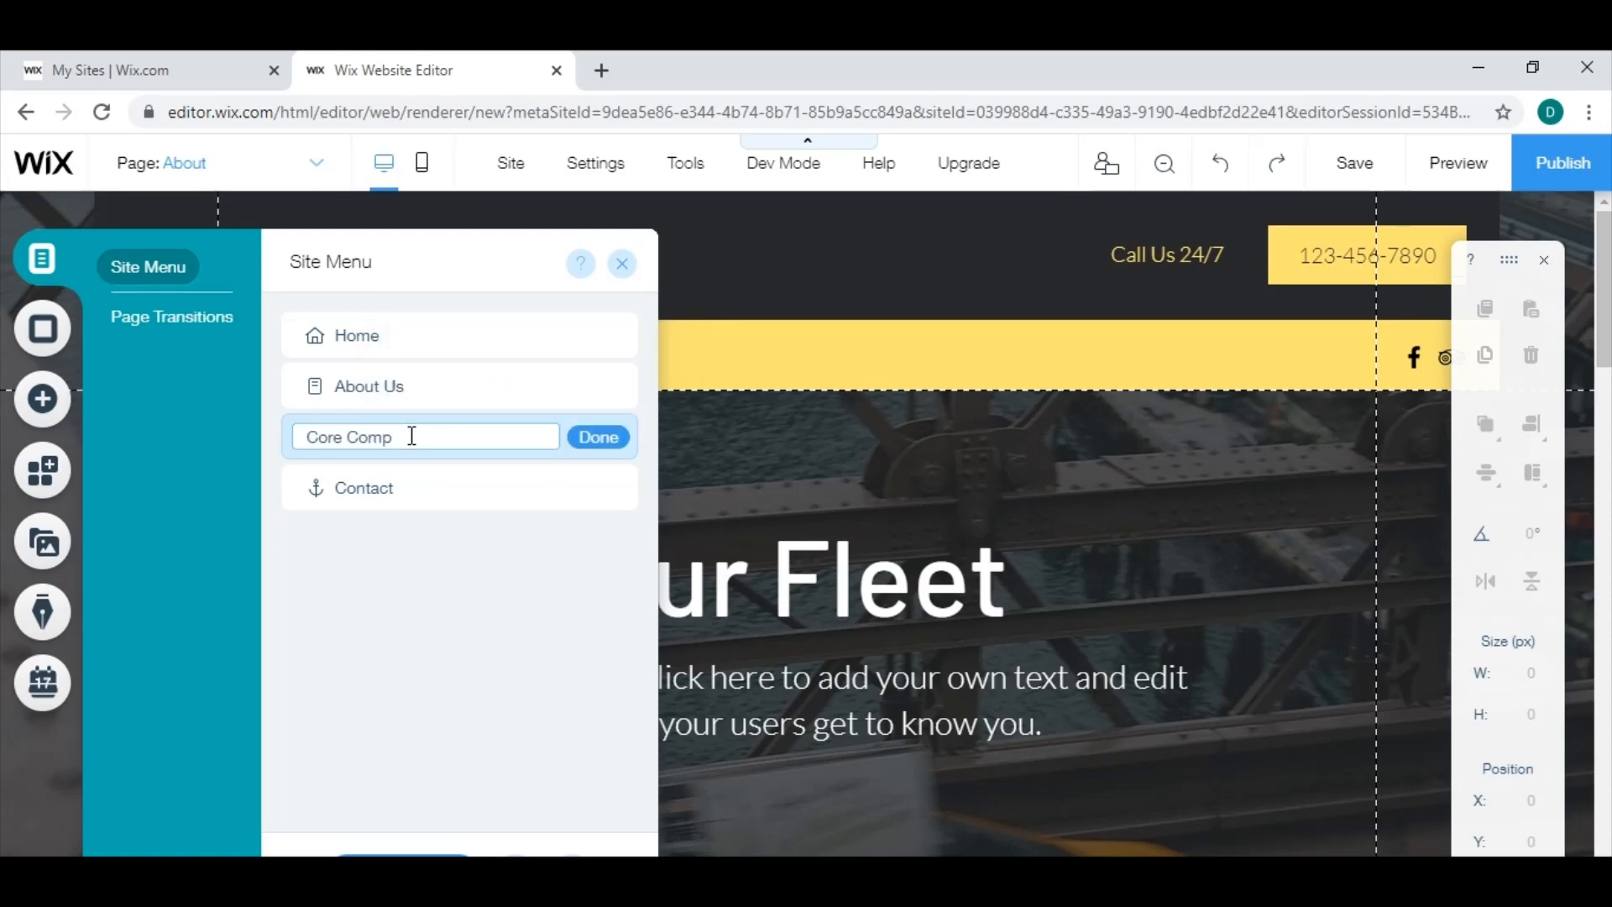
pyautogui.click(587, 437)
pyautogui.click(624, 264)
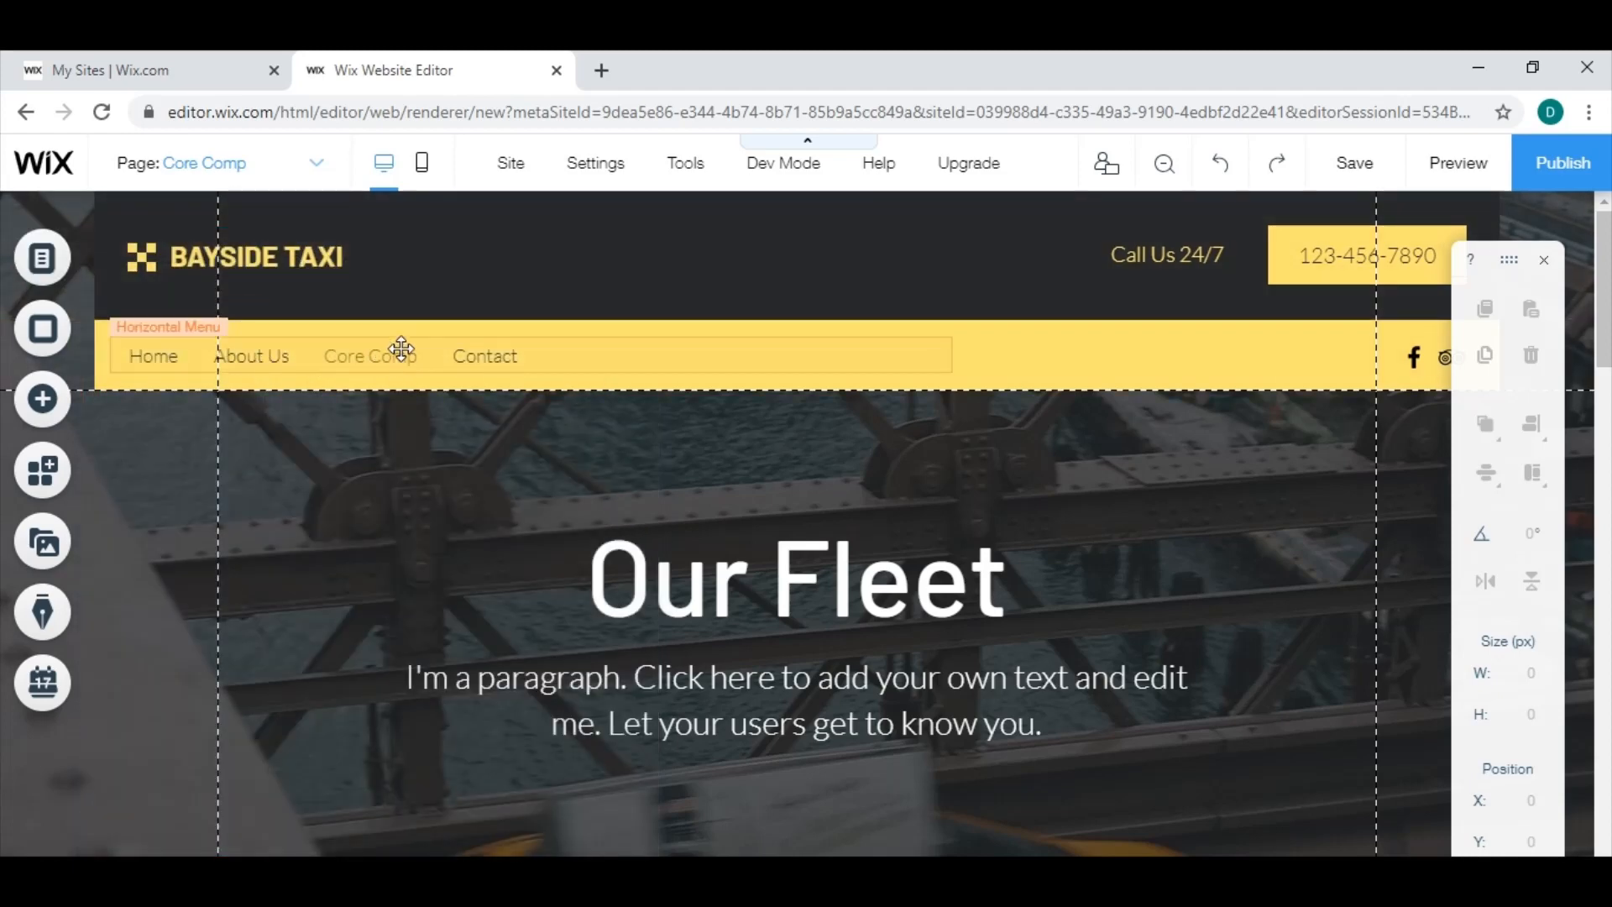
# Try moving the Home page to the end of the site menu, and move it back to first place.
pyautogui.click(56, 279)
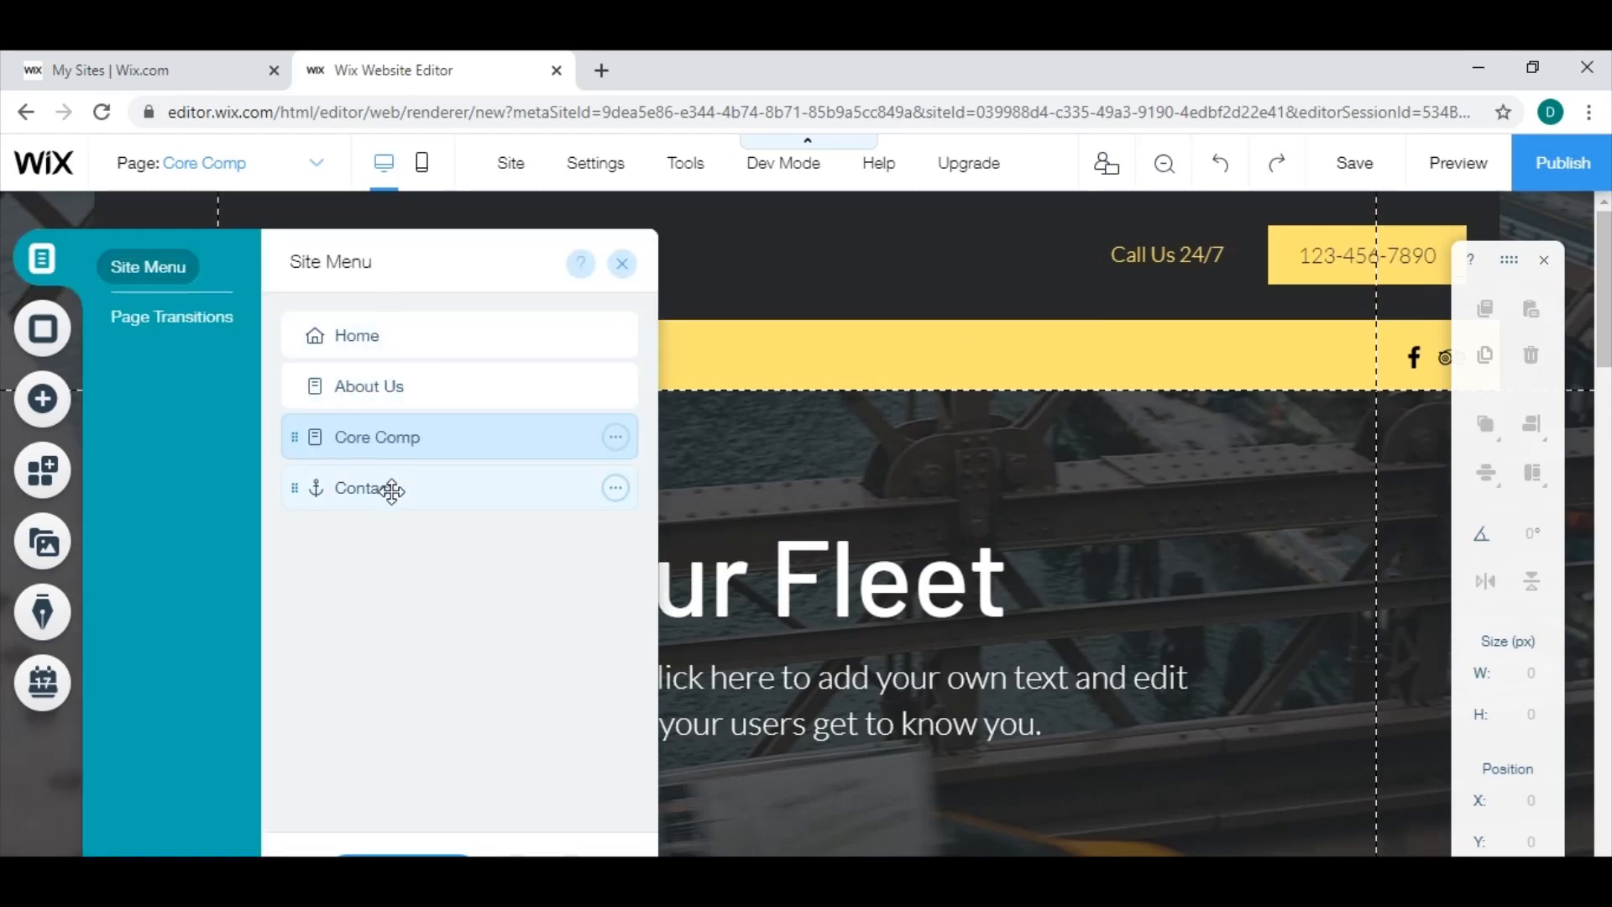
pyautogui.moveTo(398, 340); pyautogui.dragTo(400, 544)
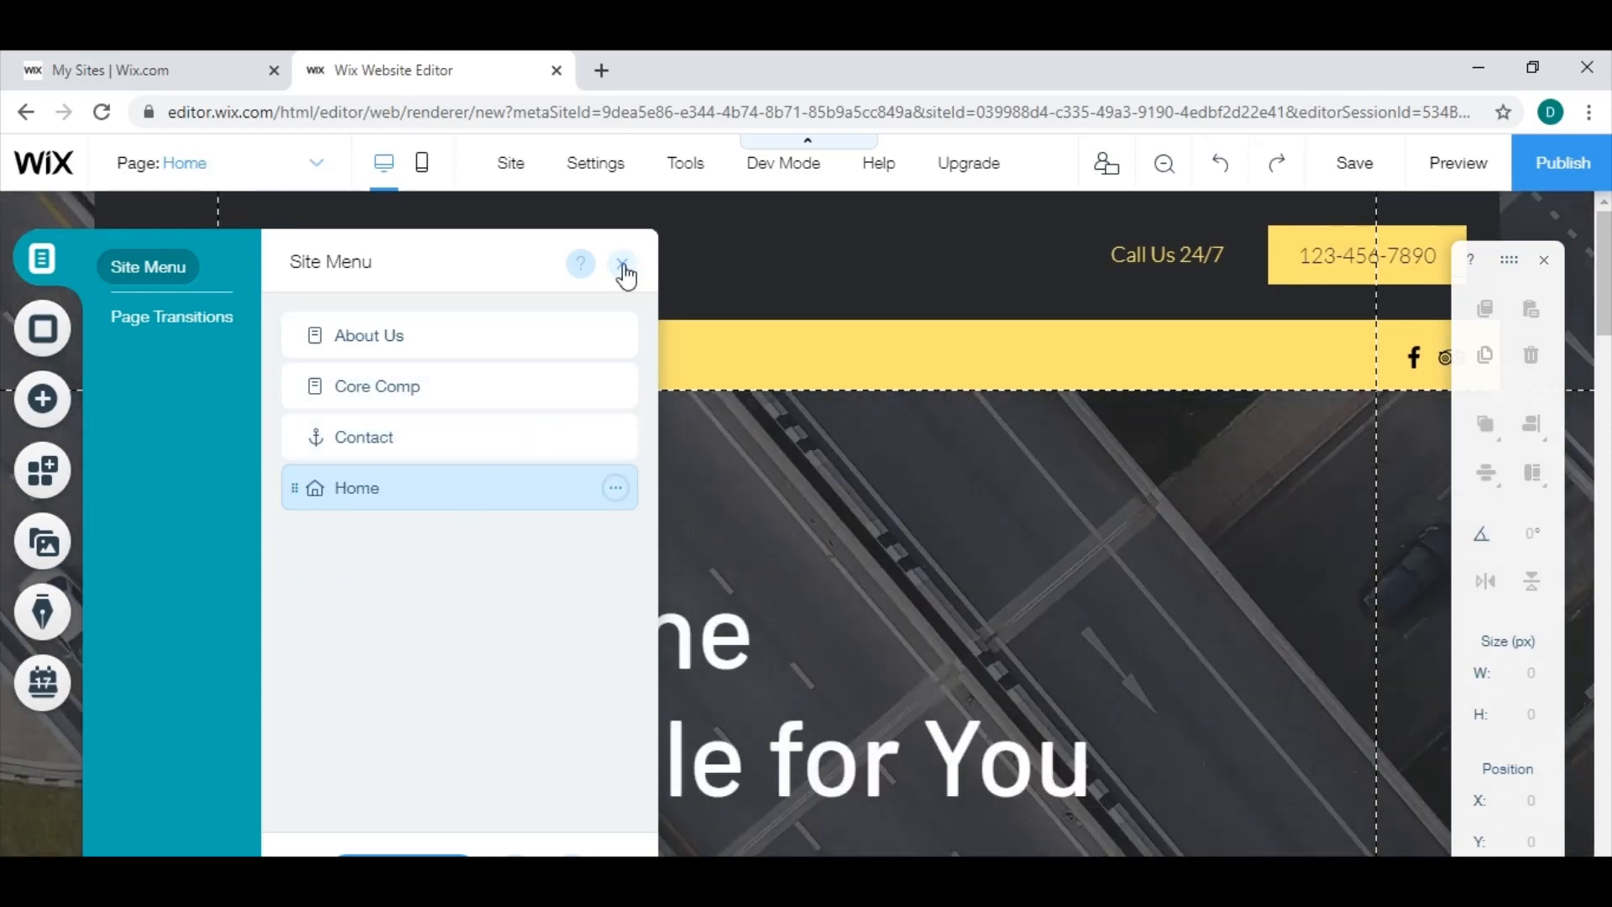
pyautogui.click(624, 271)
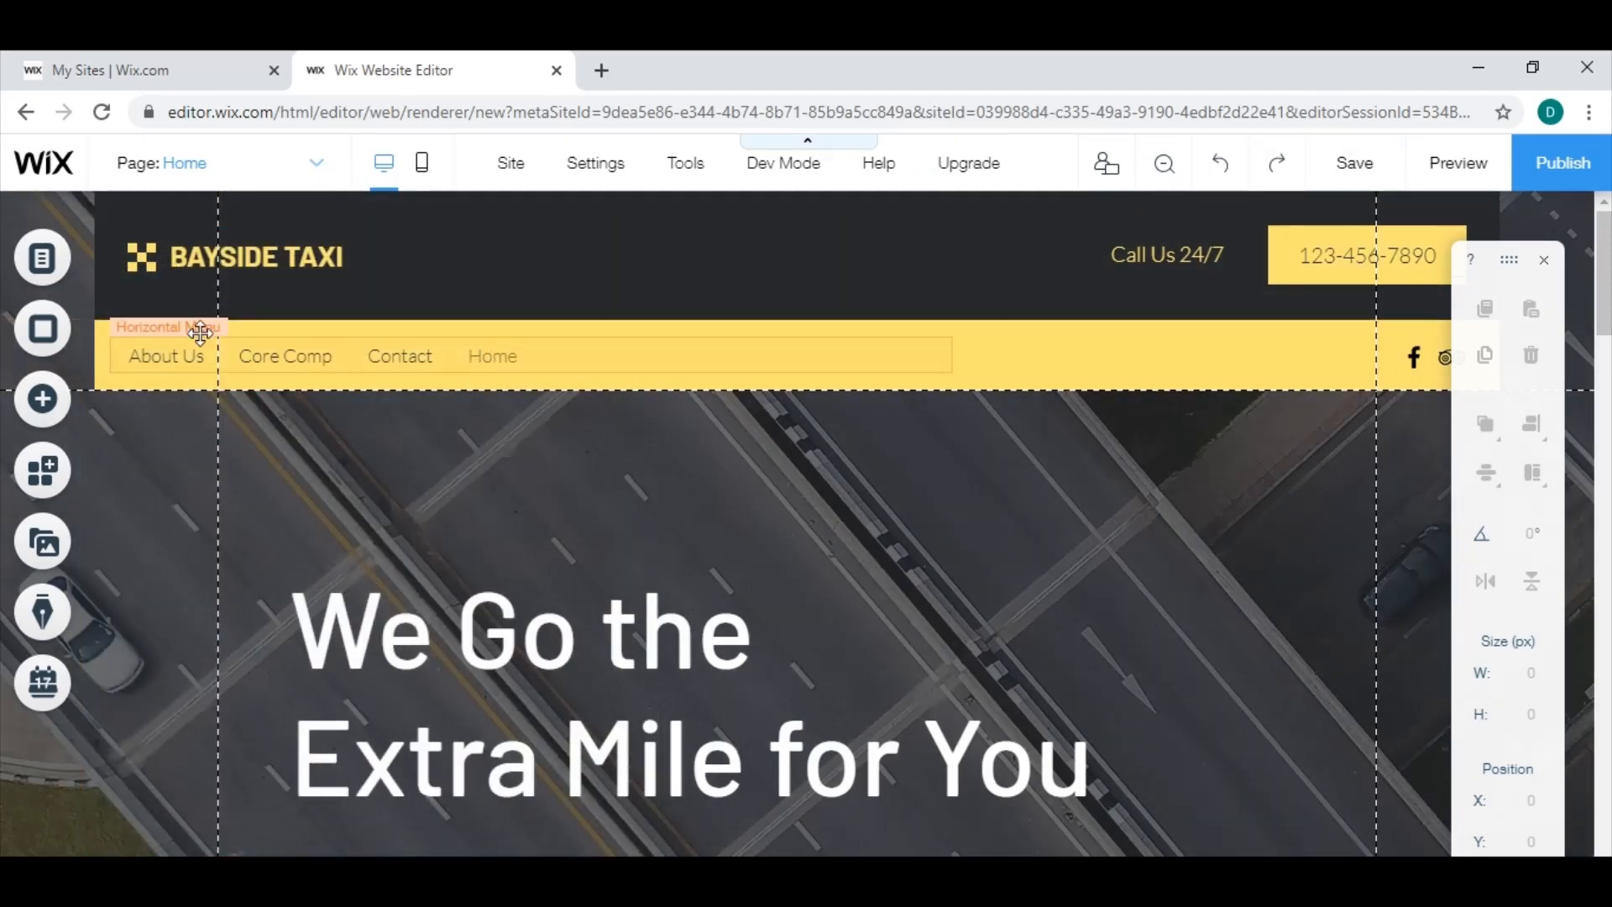
pyautogui.click(41, 257)
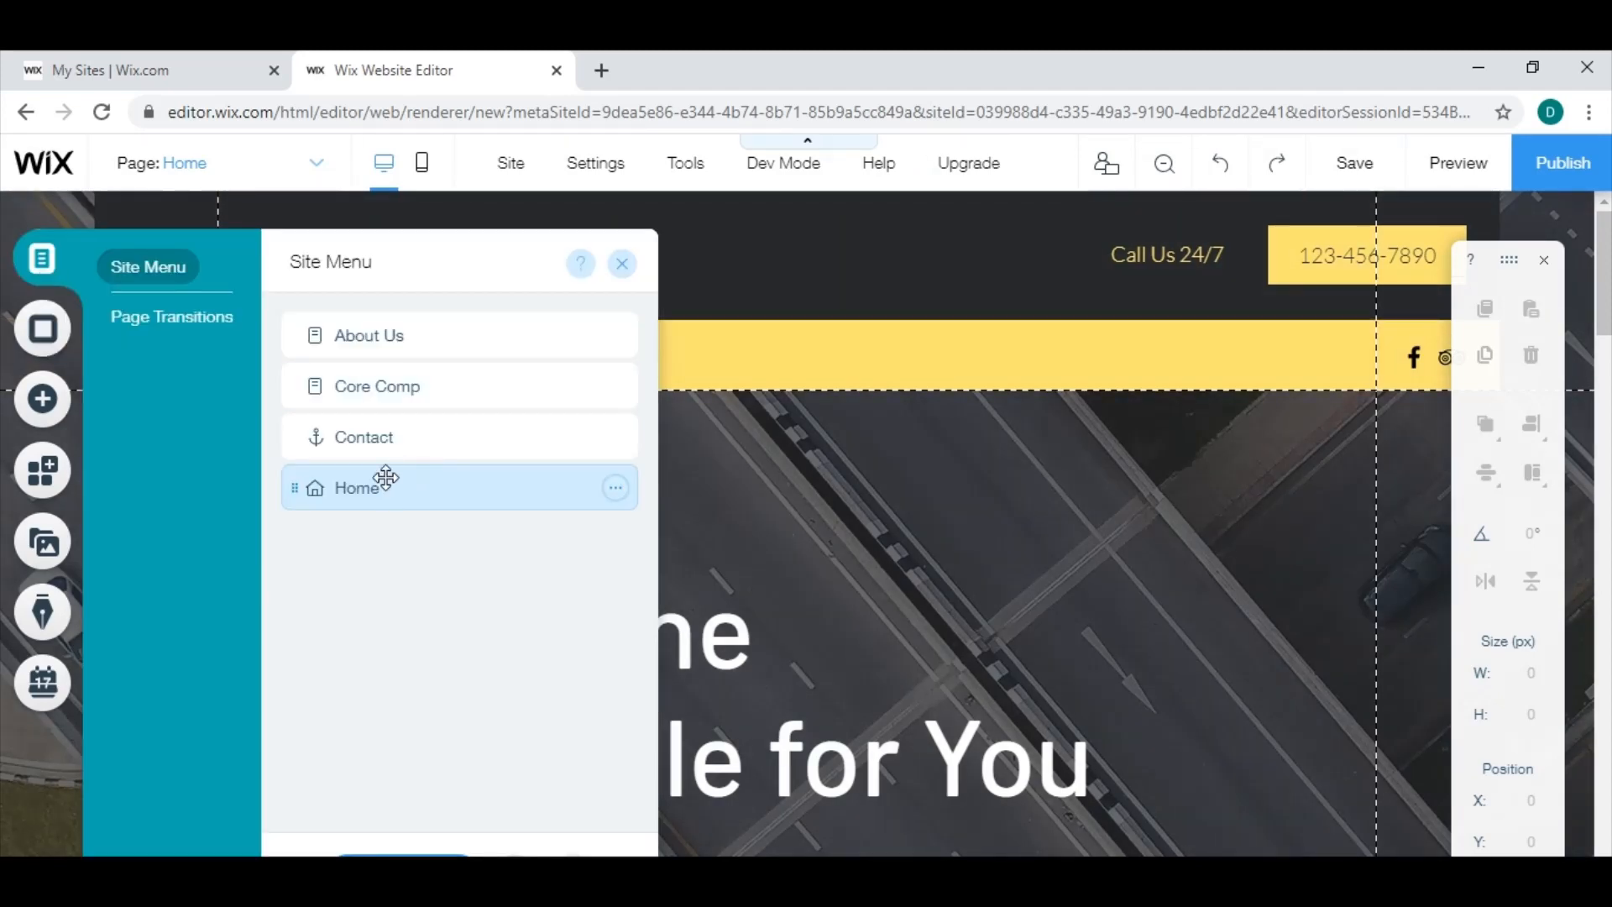
pyautogui.moveTo(386, 478); pyautogui.dragTo(382, 320)
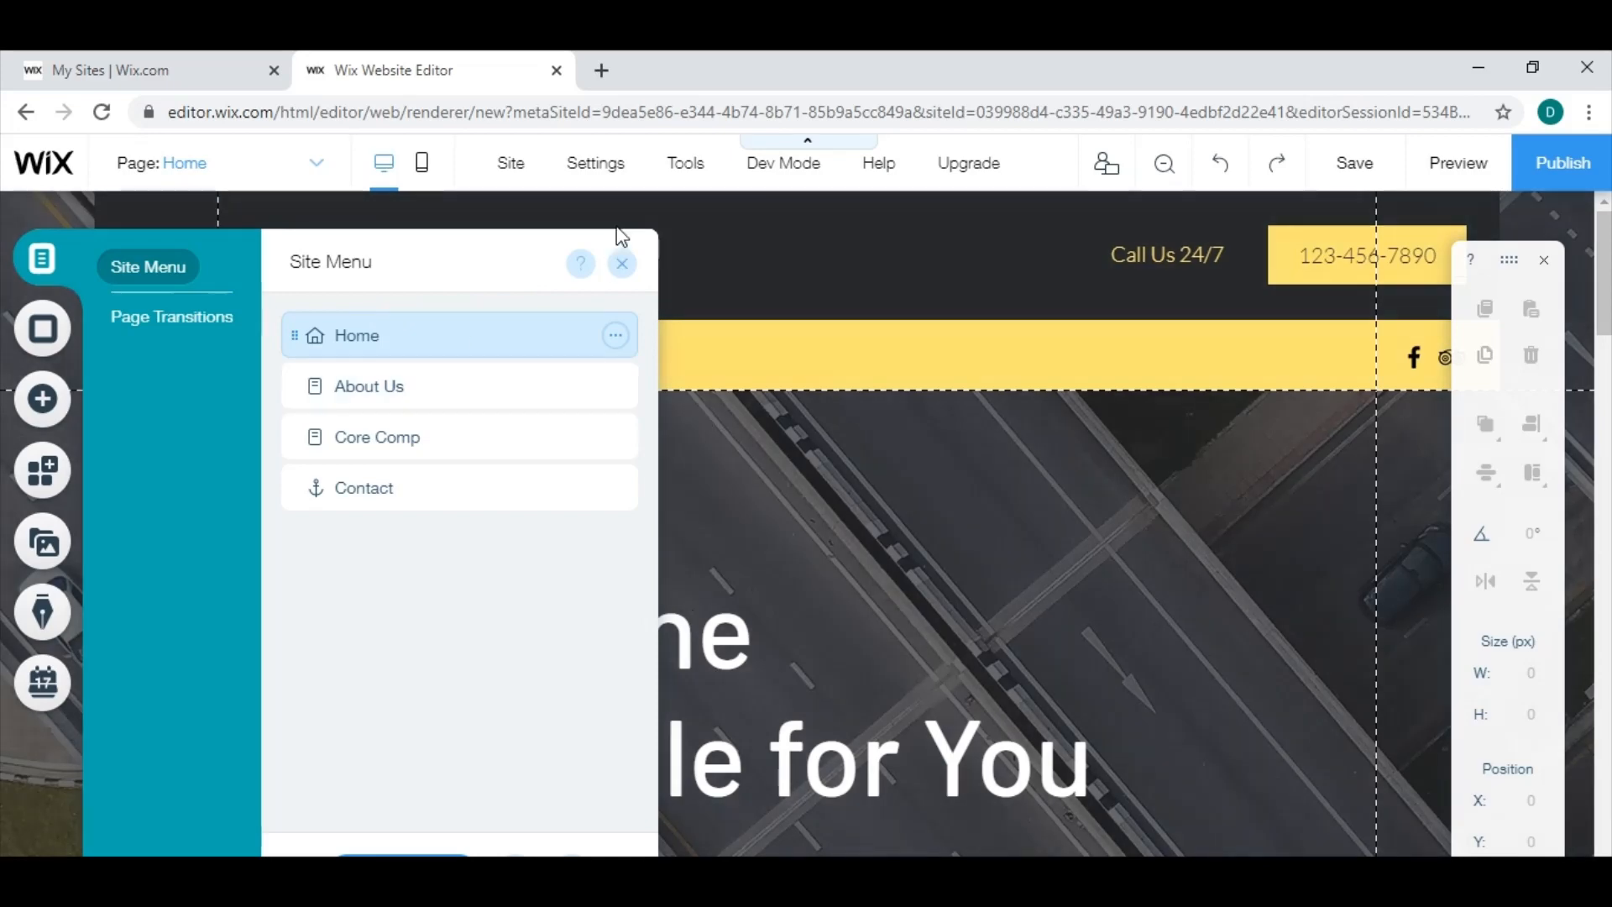
pyautogui.click(622, 265)
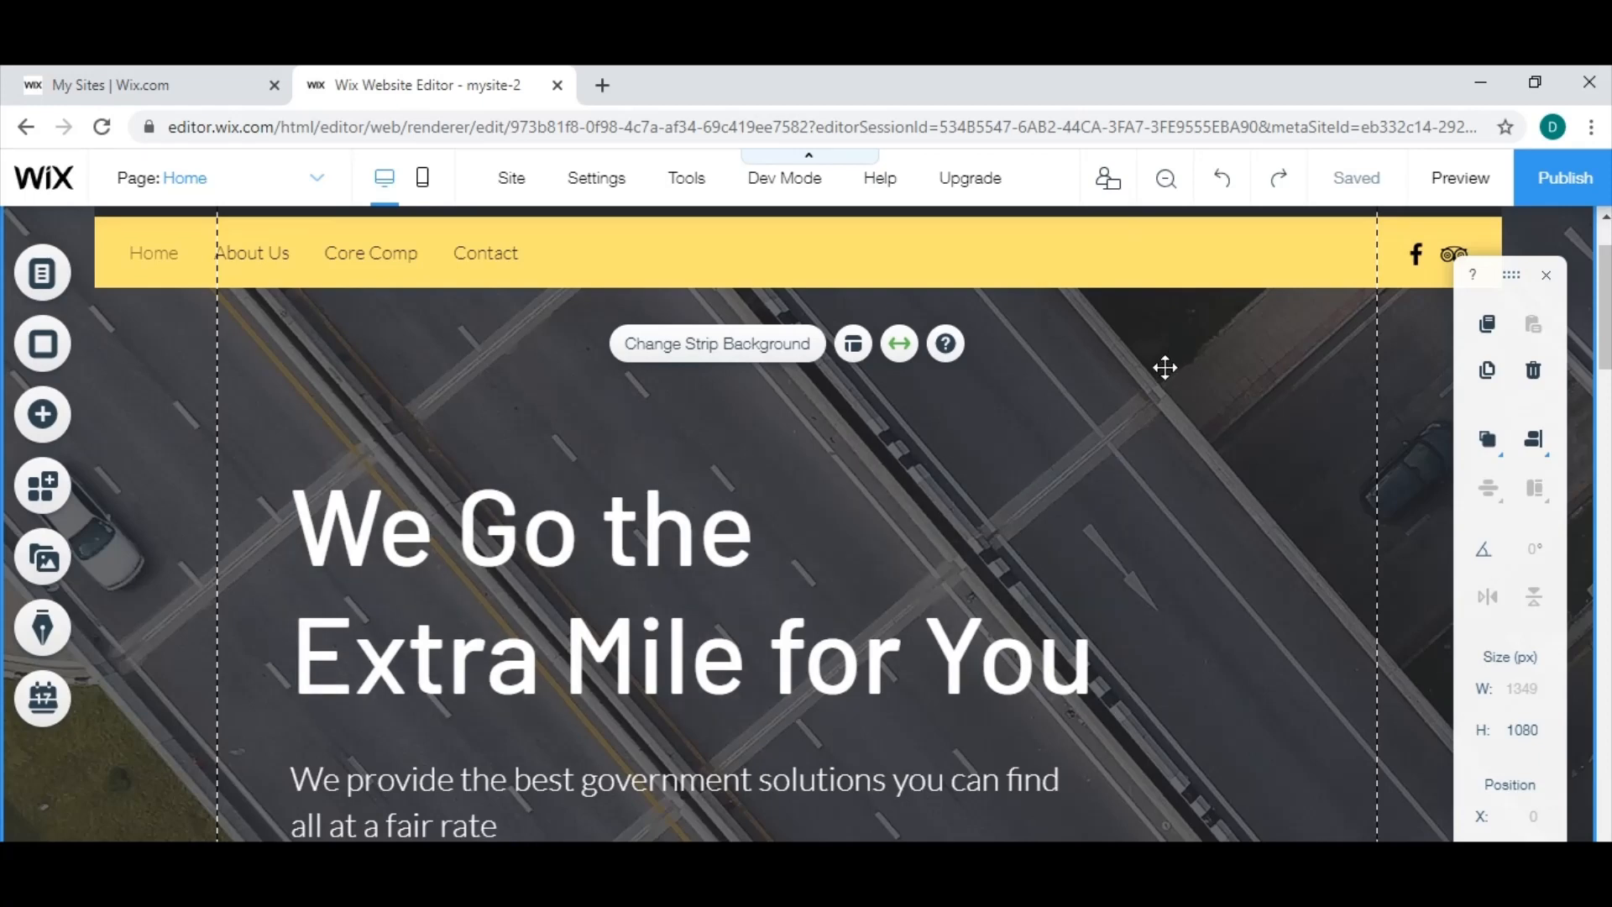
# Upload the Flag_USA_3 video from the Website Assets folder and apply Flag_USA_3.mov as the background of the main heading's strip.
pyautogui.click(477, 380)
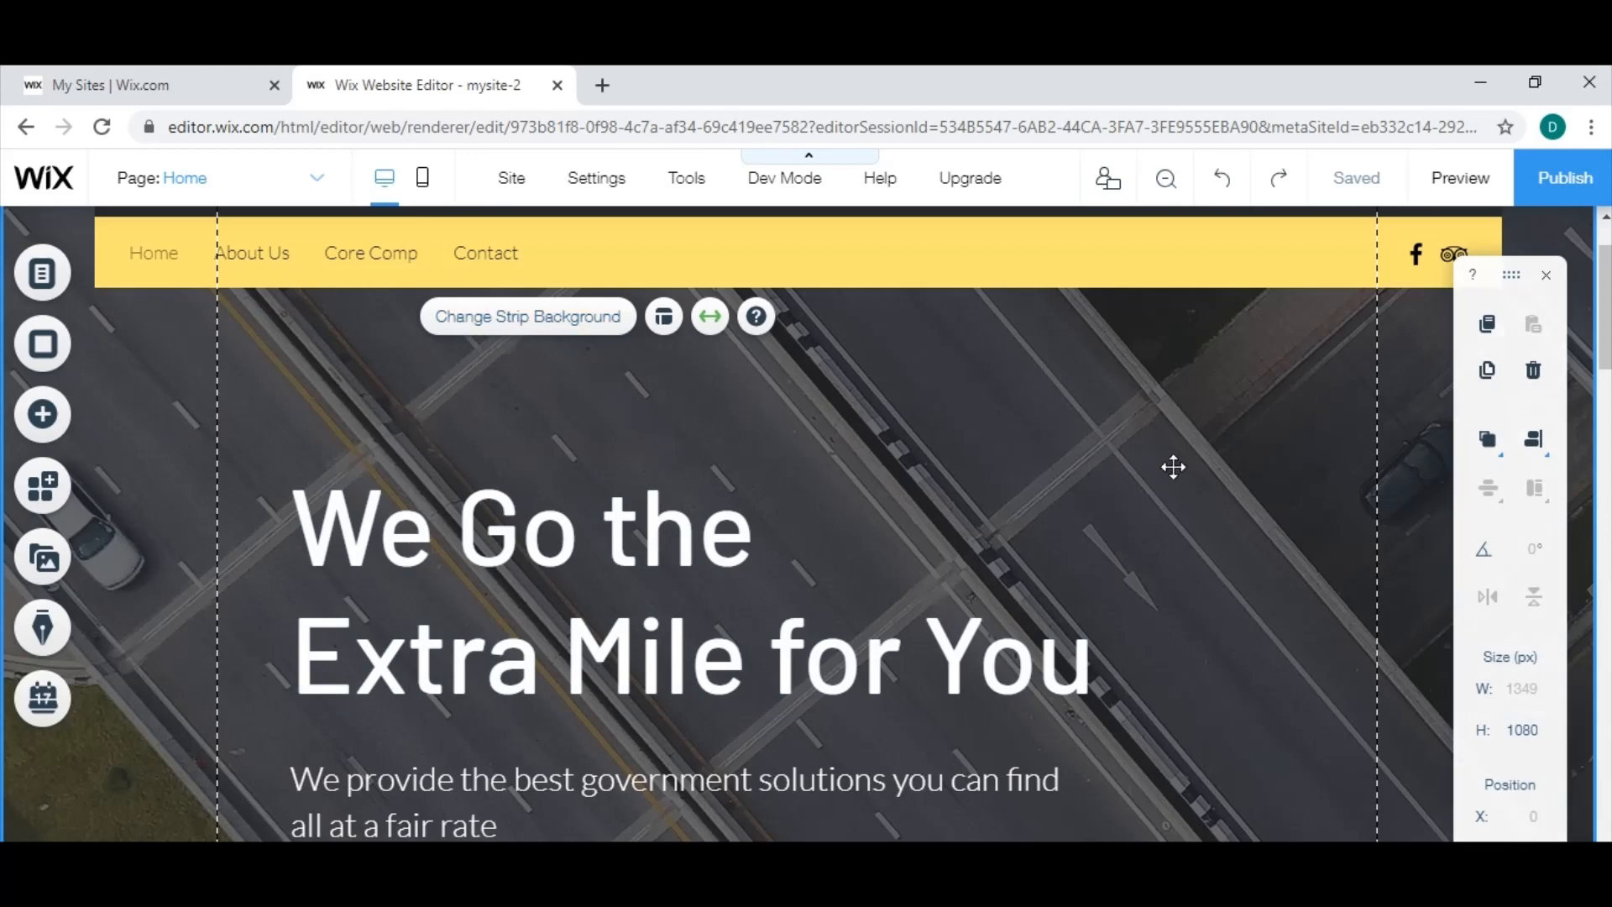
pyautogui.click(985, 404)
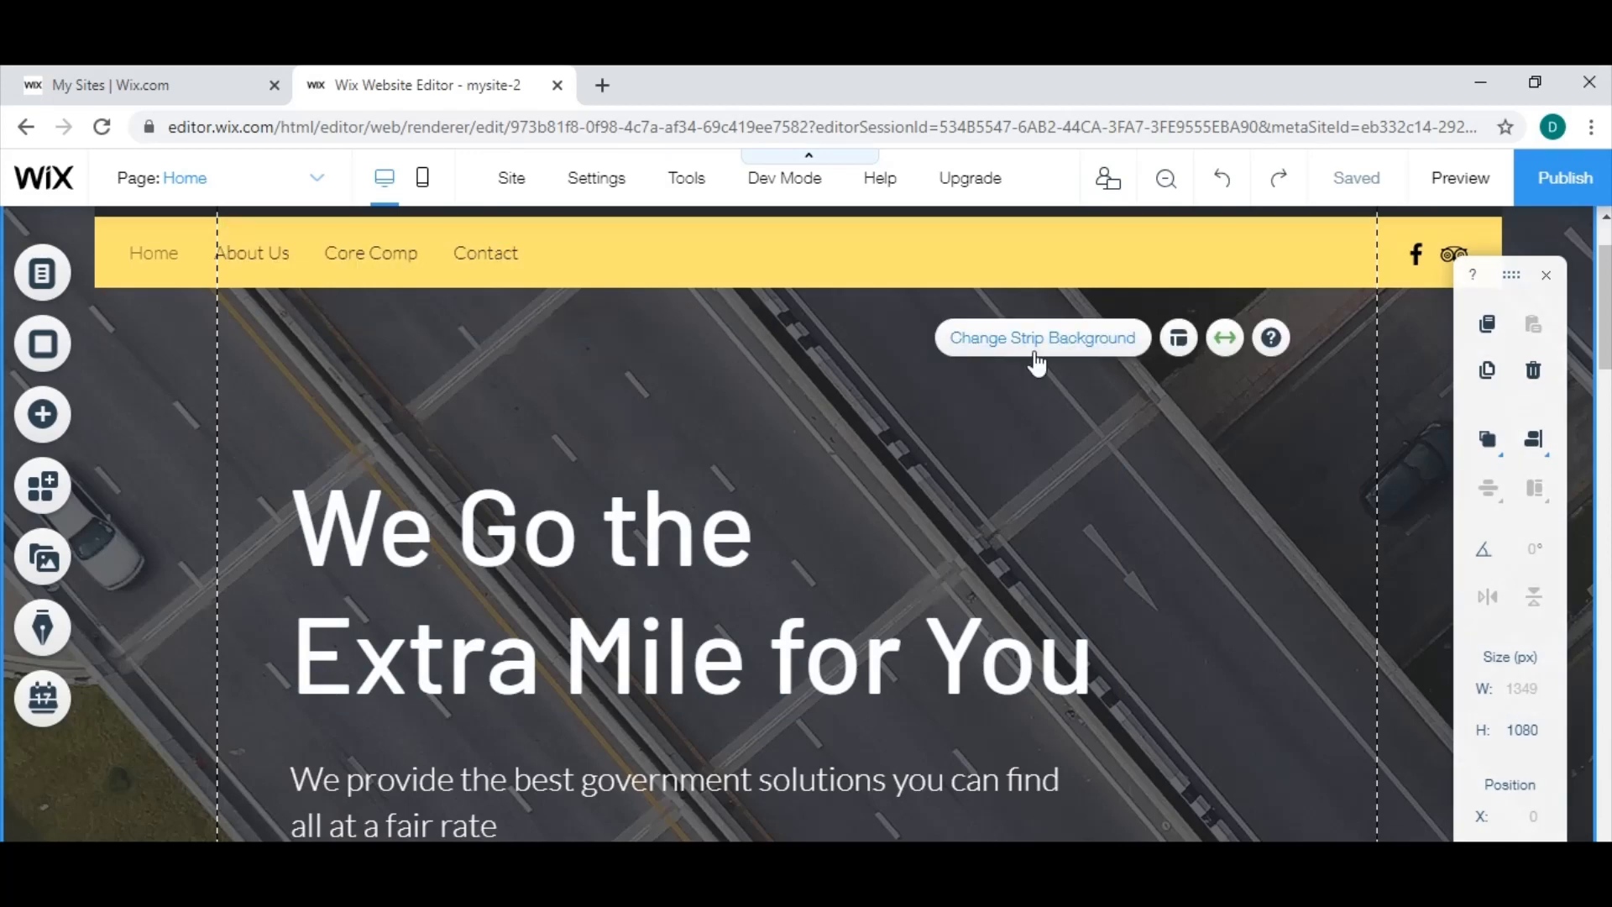
pyautogui.click(1026, 353)
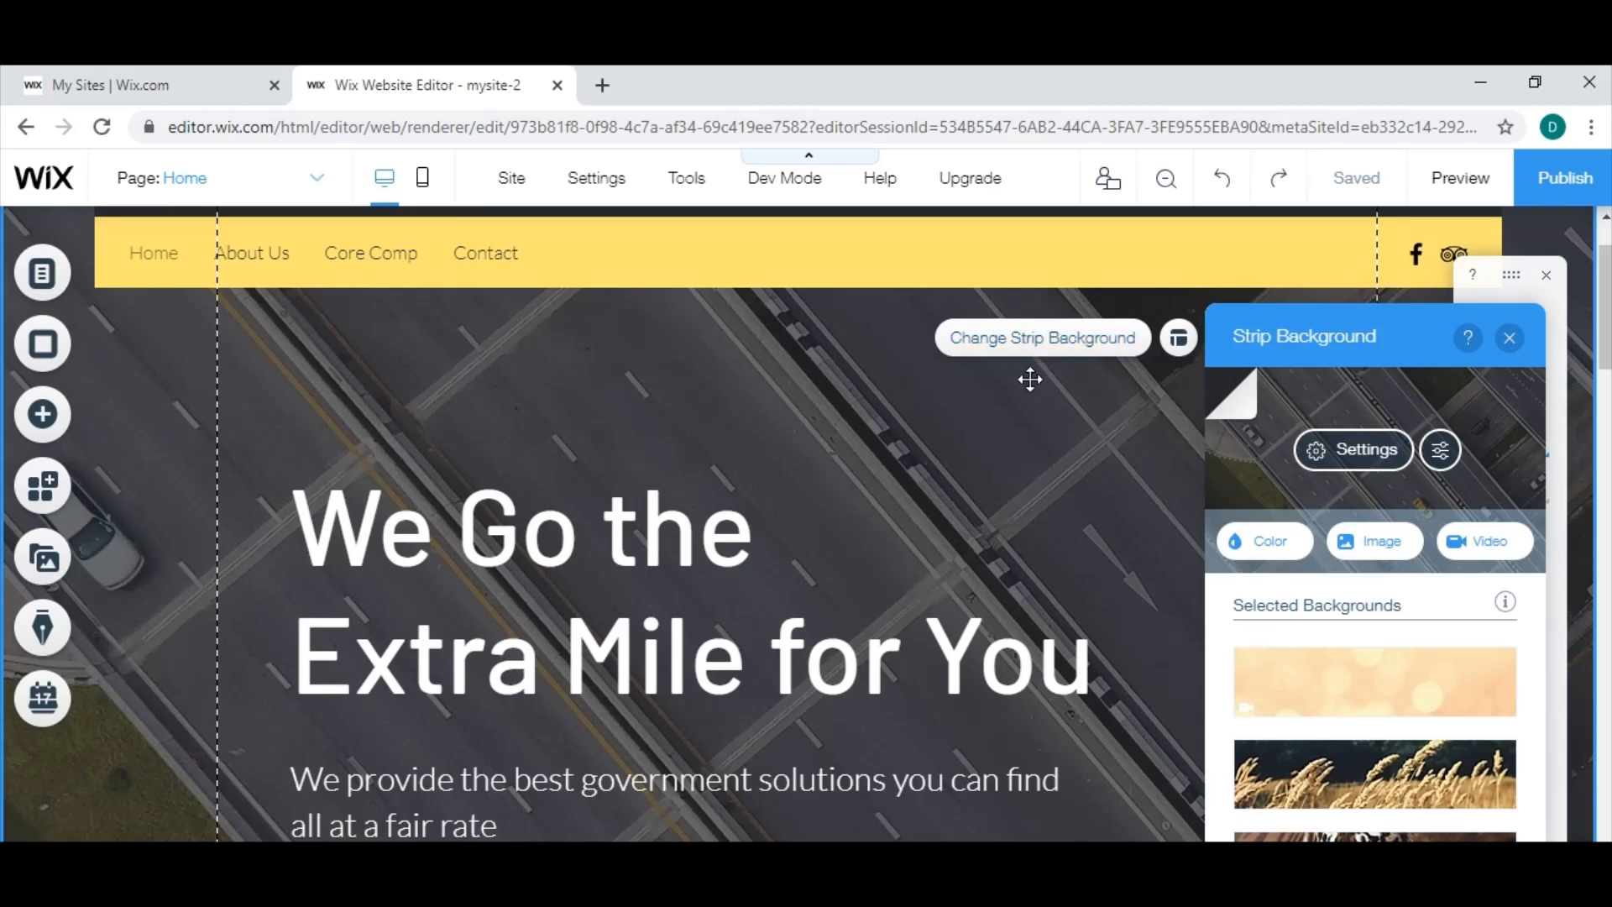
pyautogui.click(1484, 546)
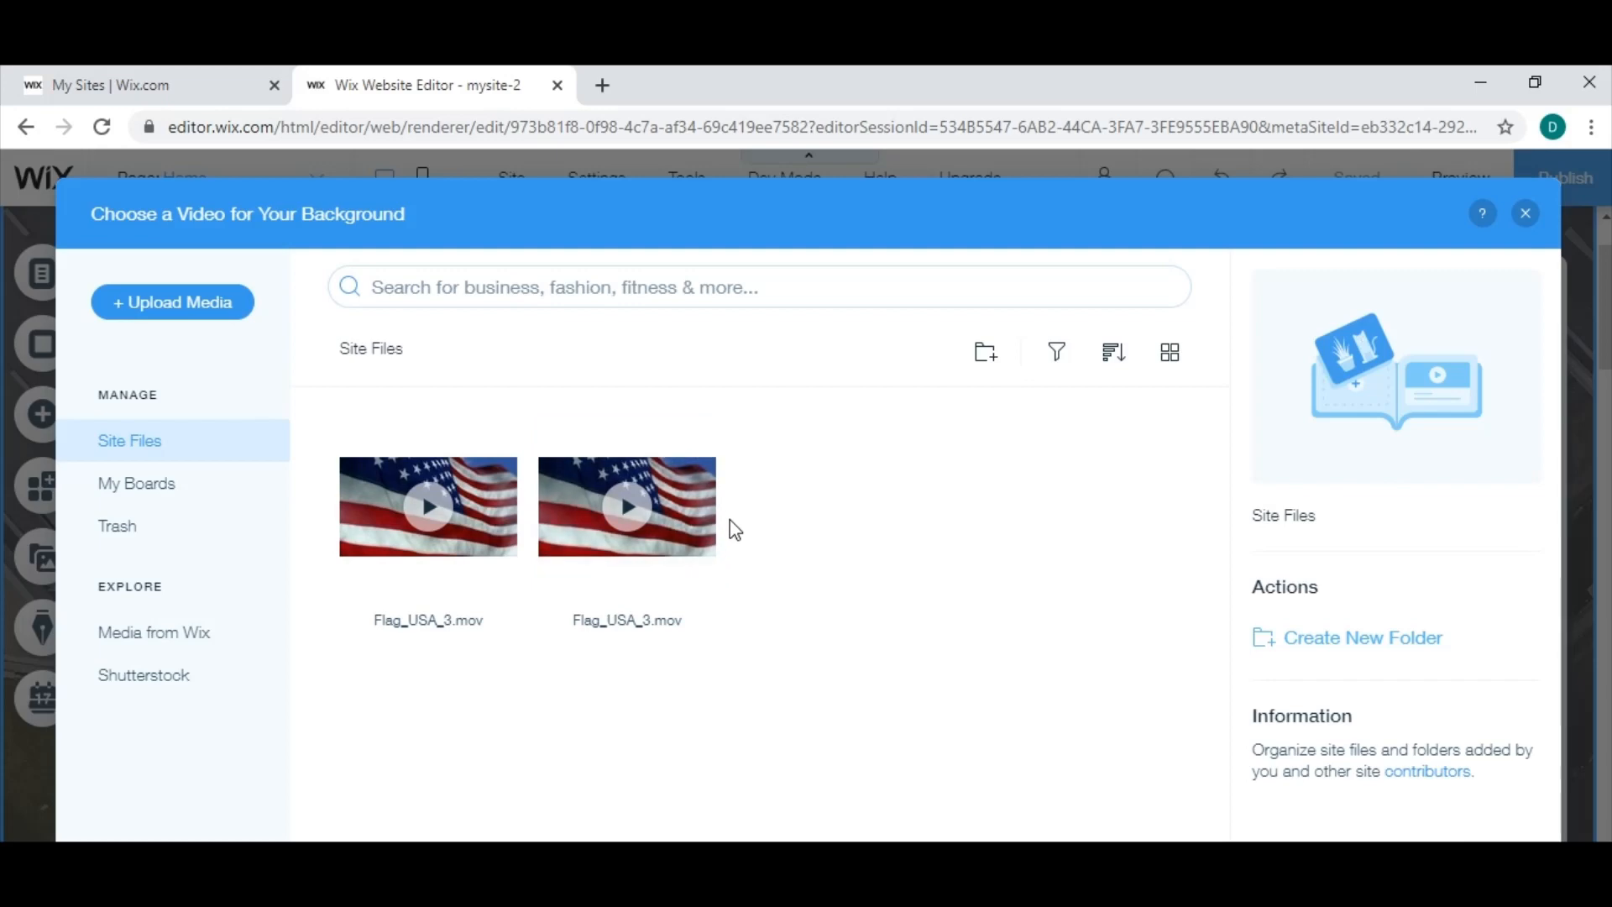
pyautogui.click(168, 305)
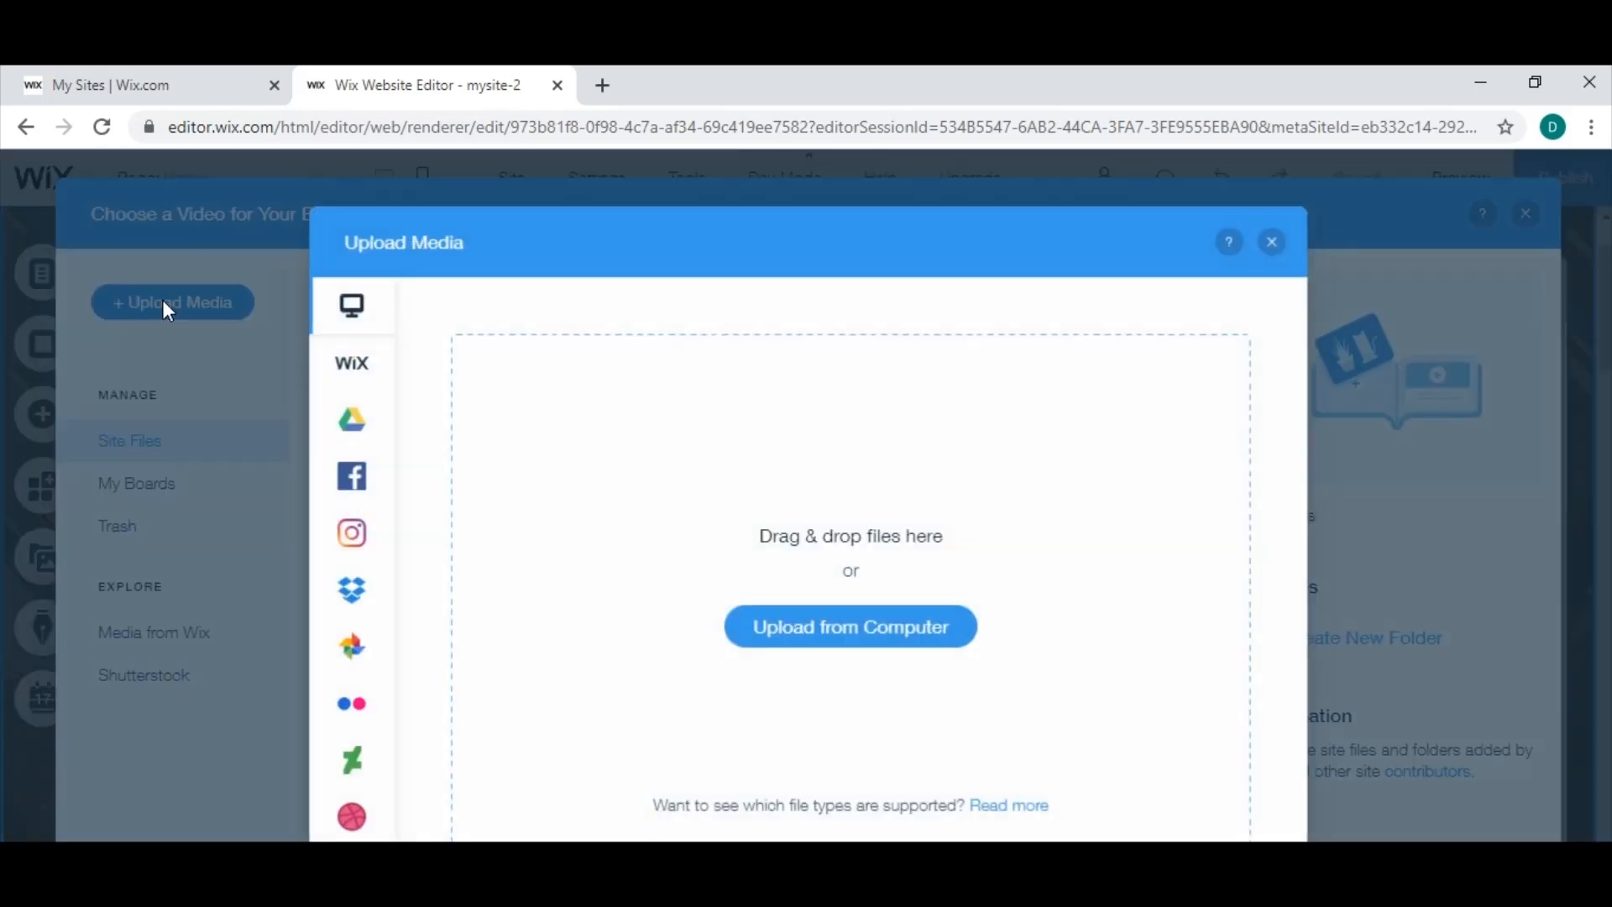
pyautogui.click(843, 642)
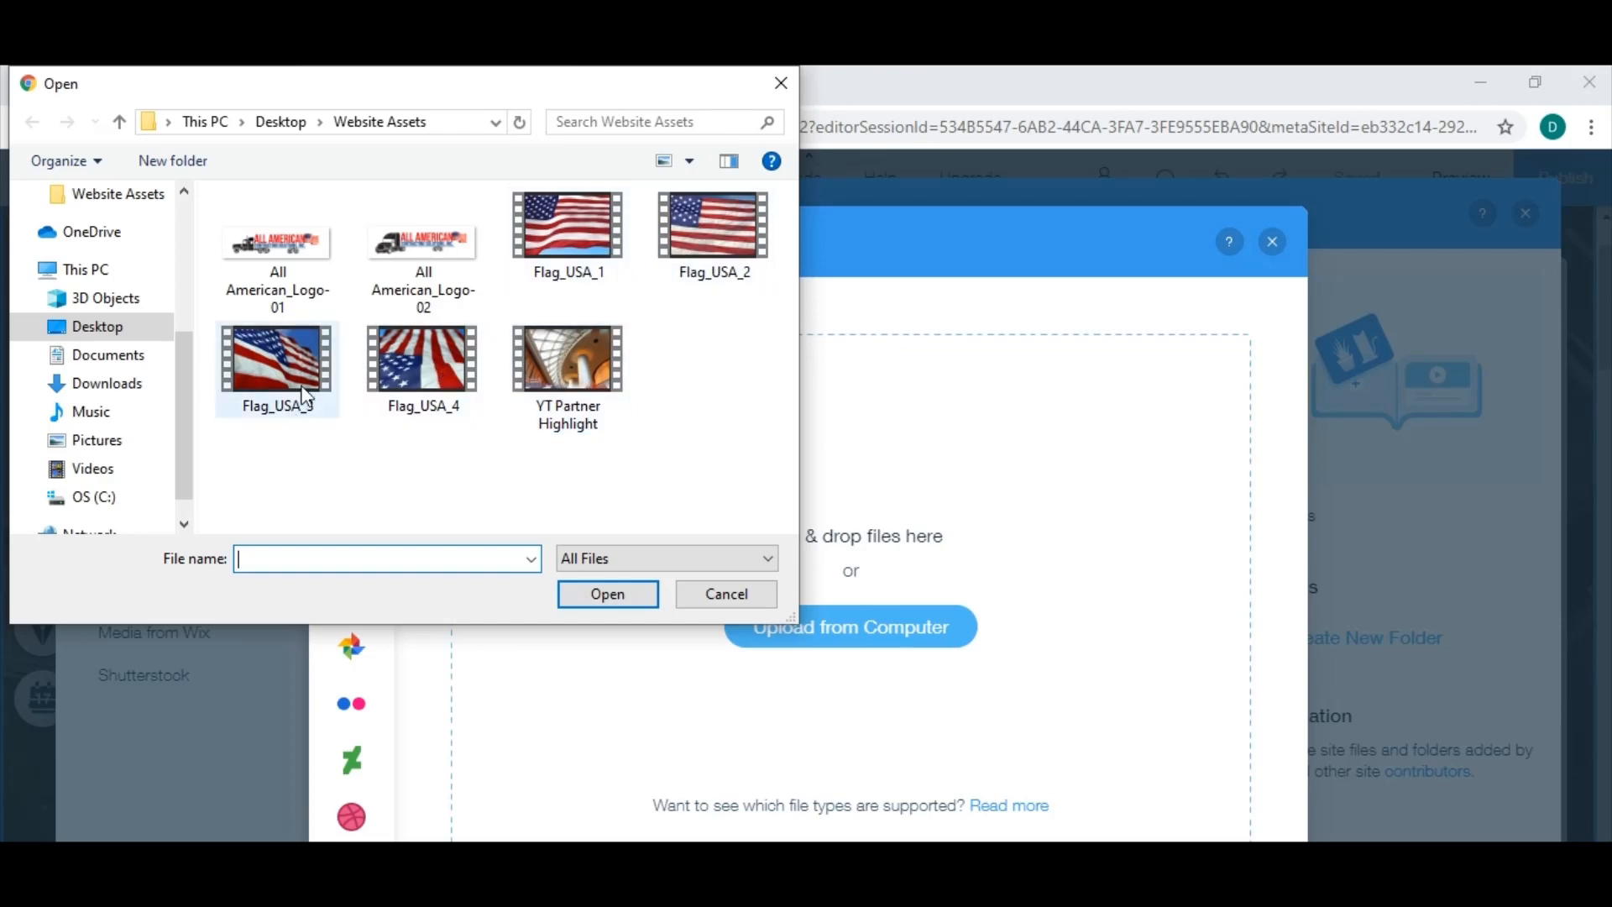
pyautogui.click(278, 377)
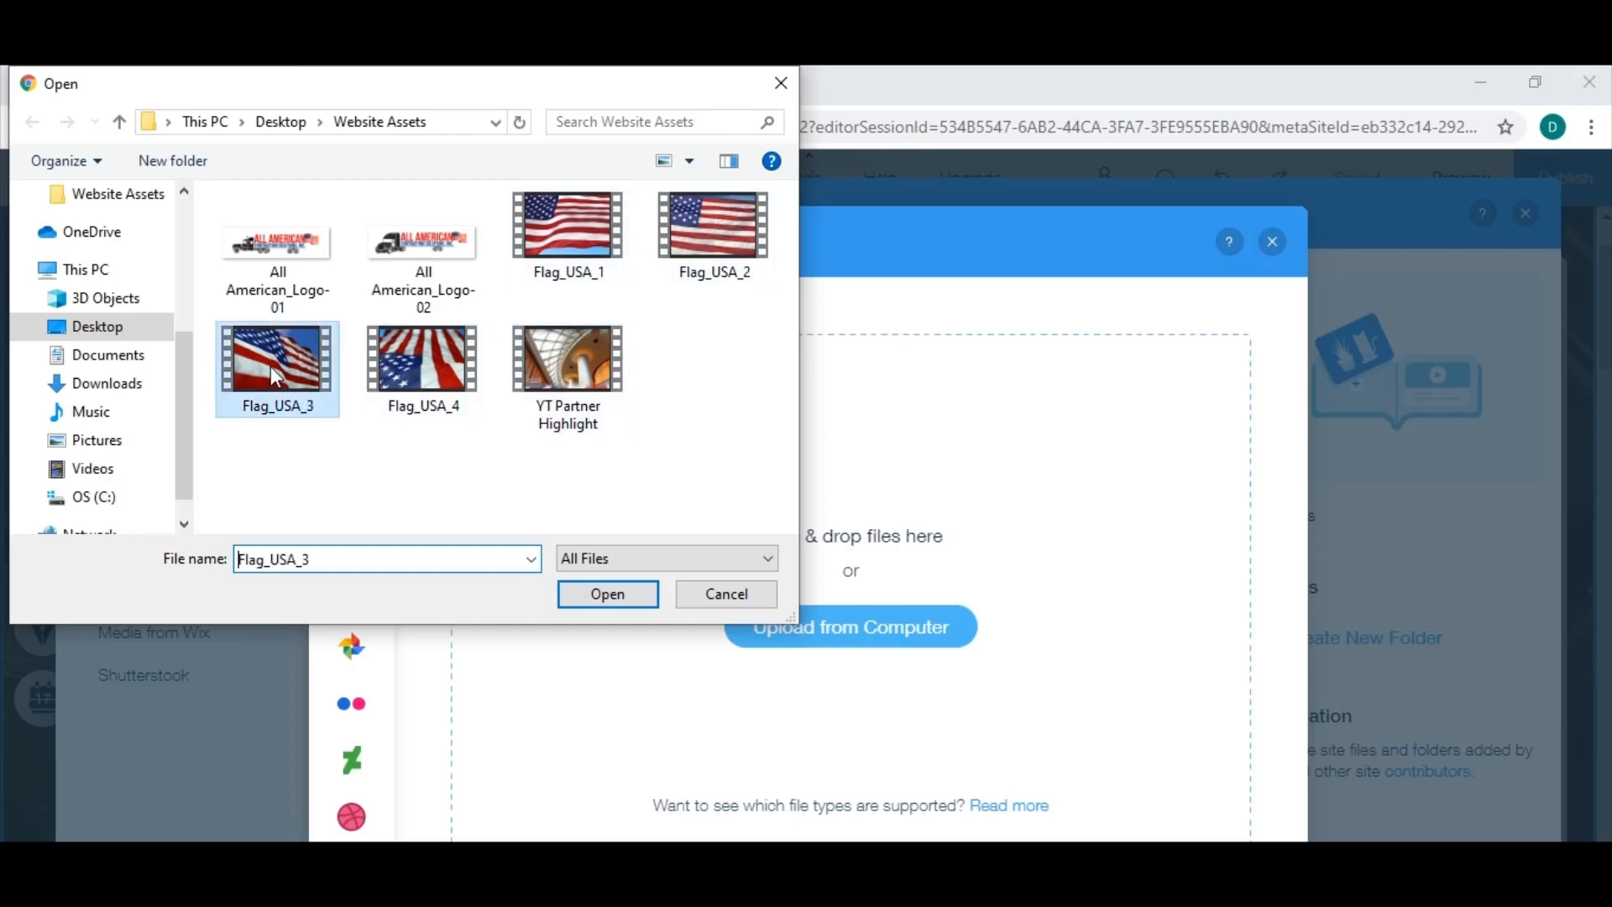
pyautogui.click(610, 598)
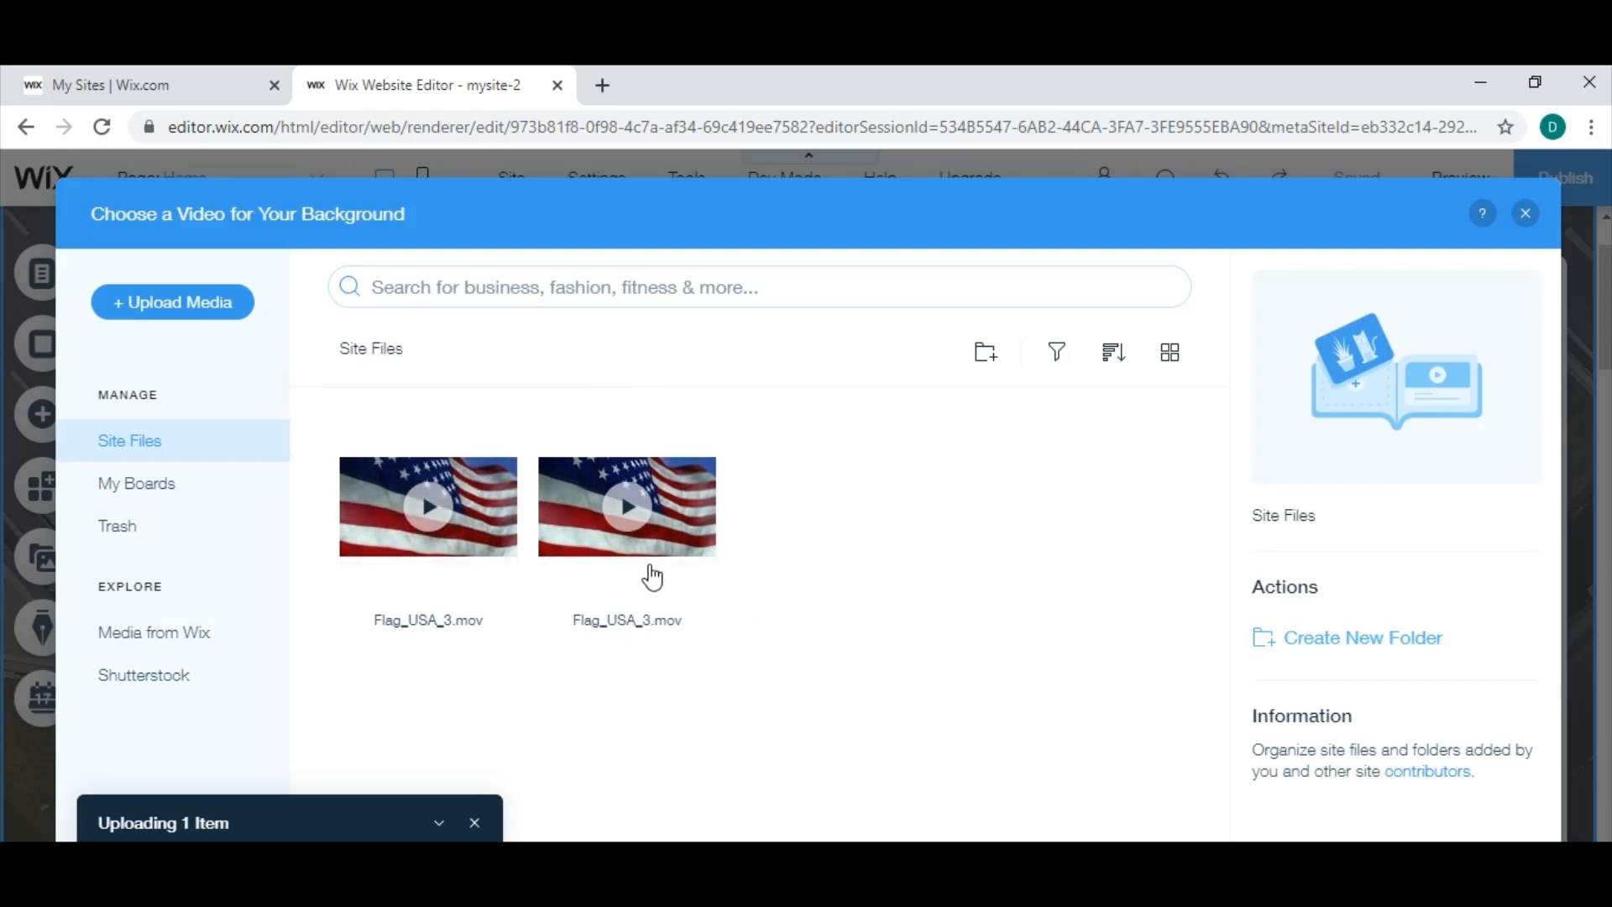
pyautogui.click(704, 527)
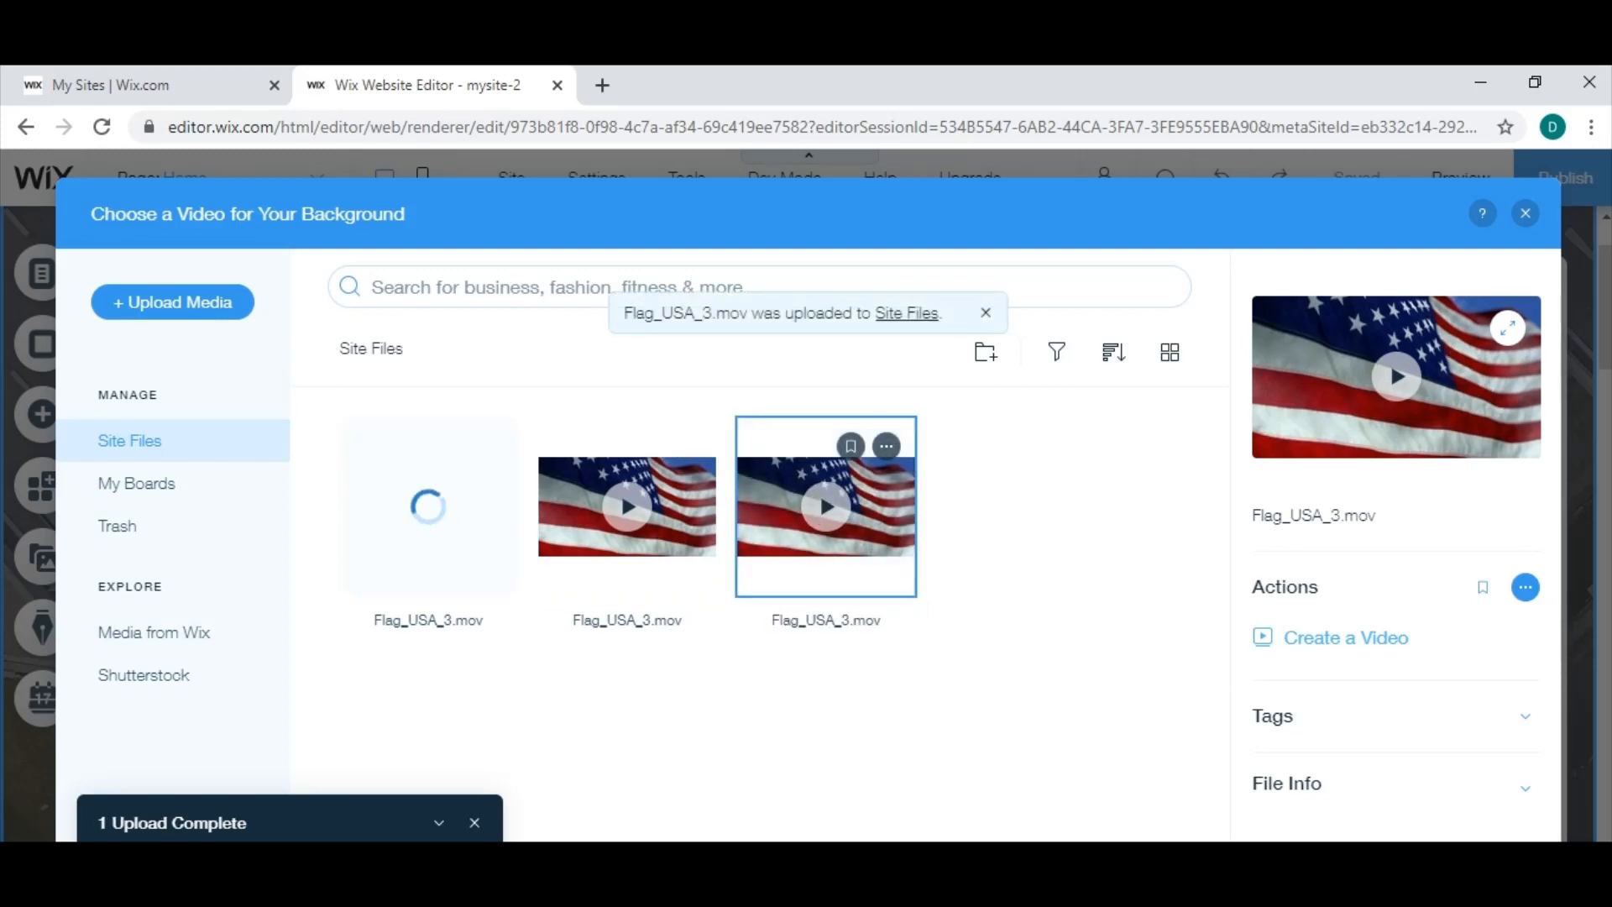
pyautogui.click(1463, 870)
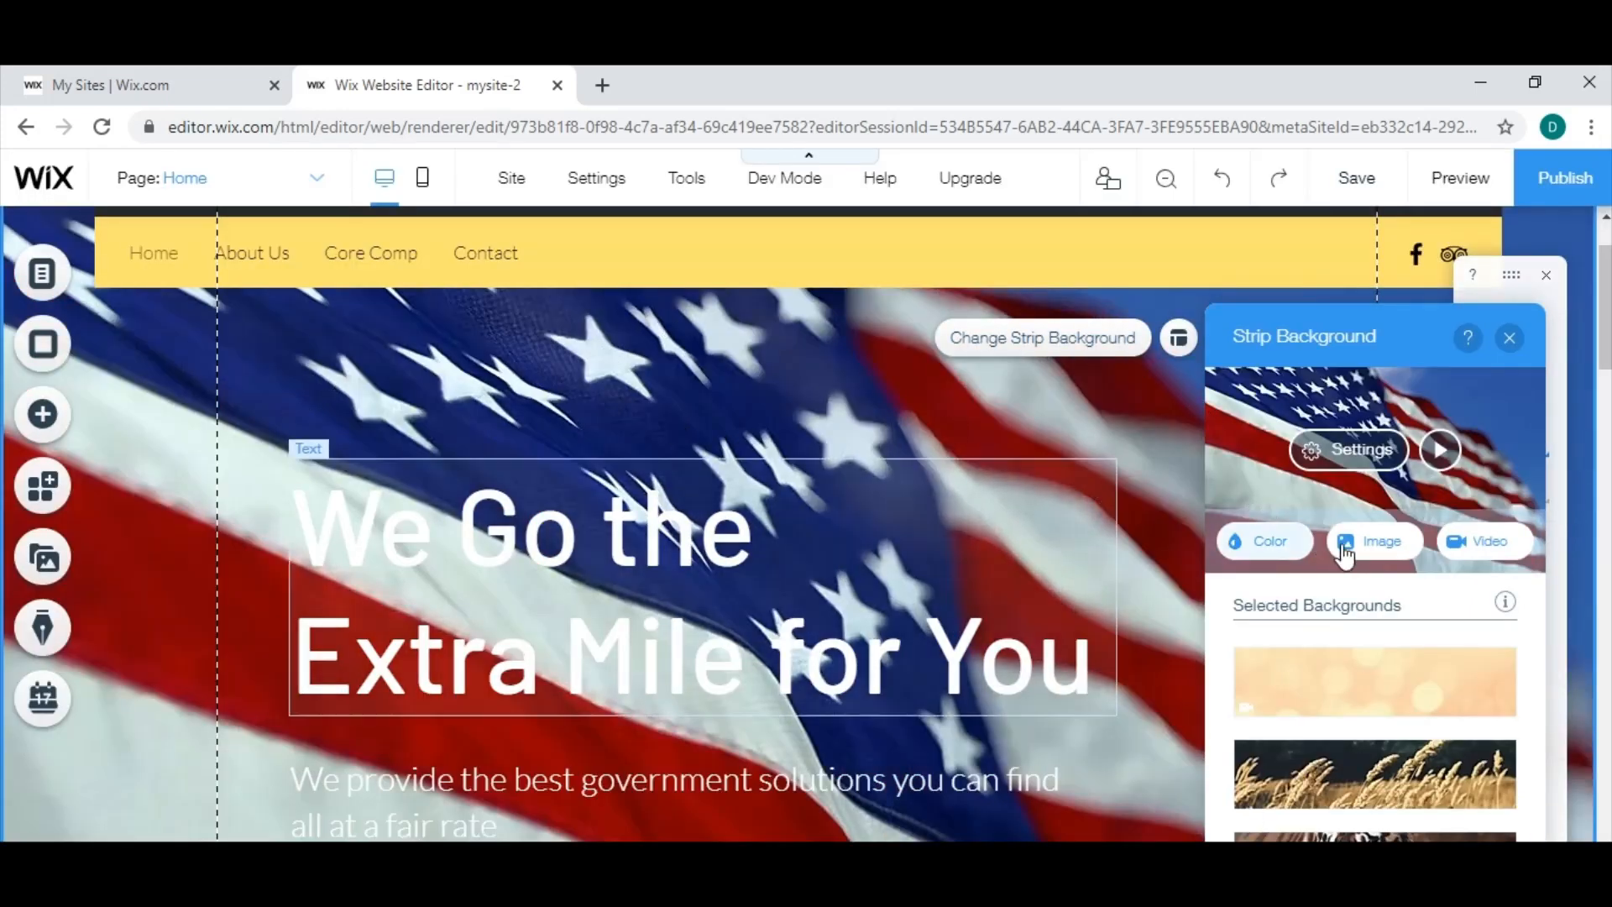
# Try several overlay patterns on the strip's flag video and apply the horizontal line pattern in its Darker version.
pyautogui.click(1344, 466)
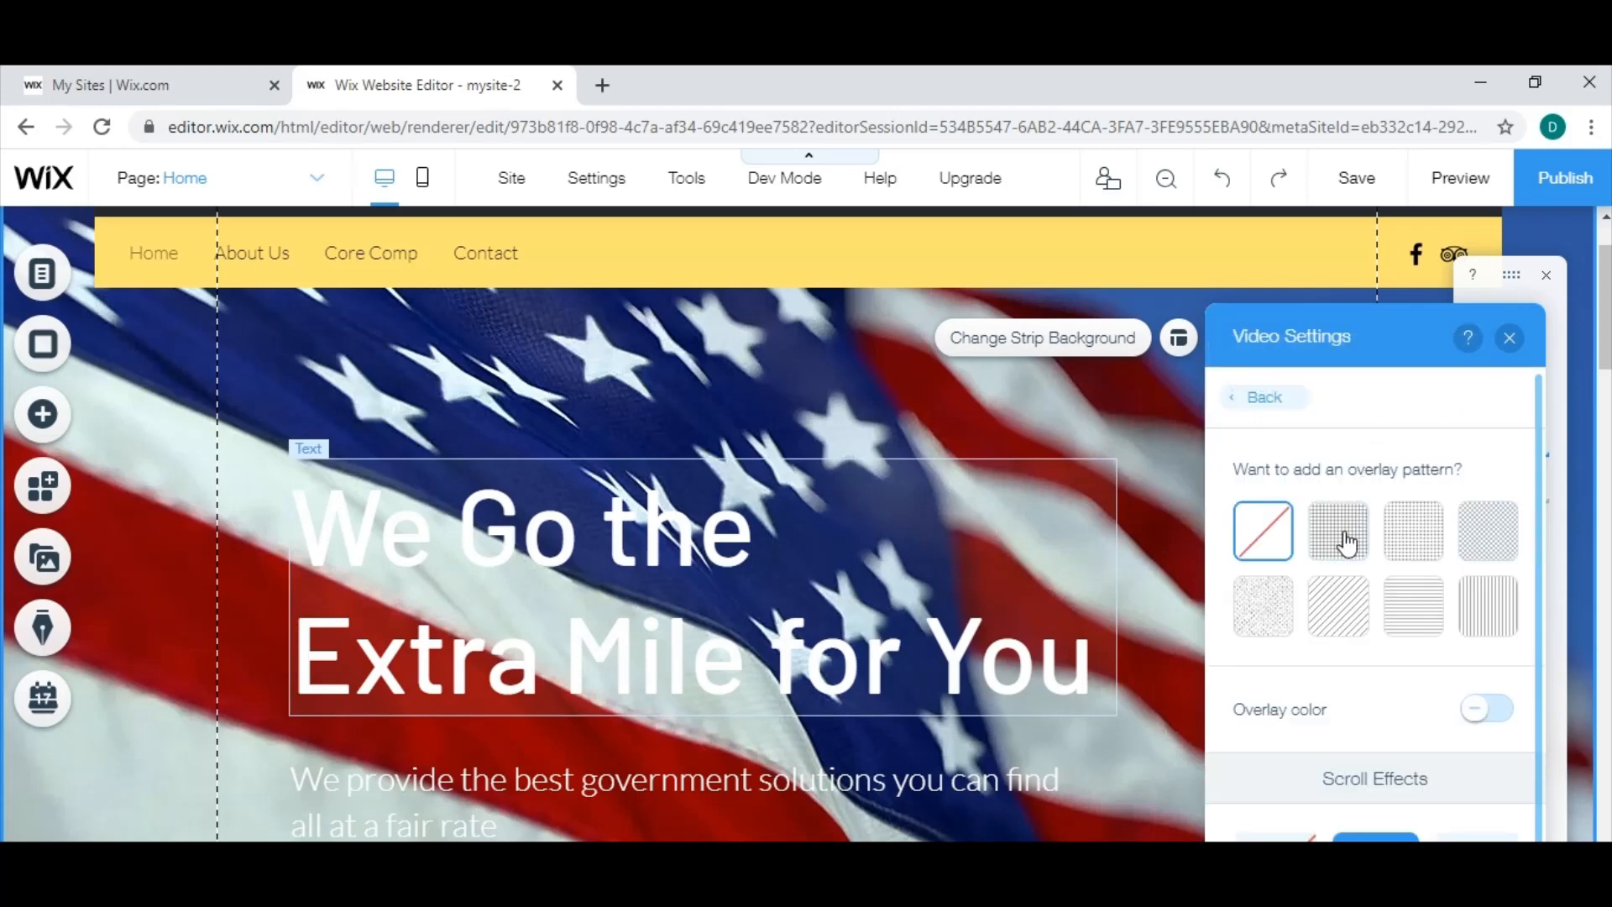
pyautogui.click(1349, 554)
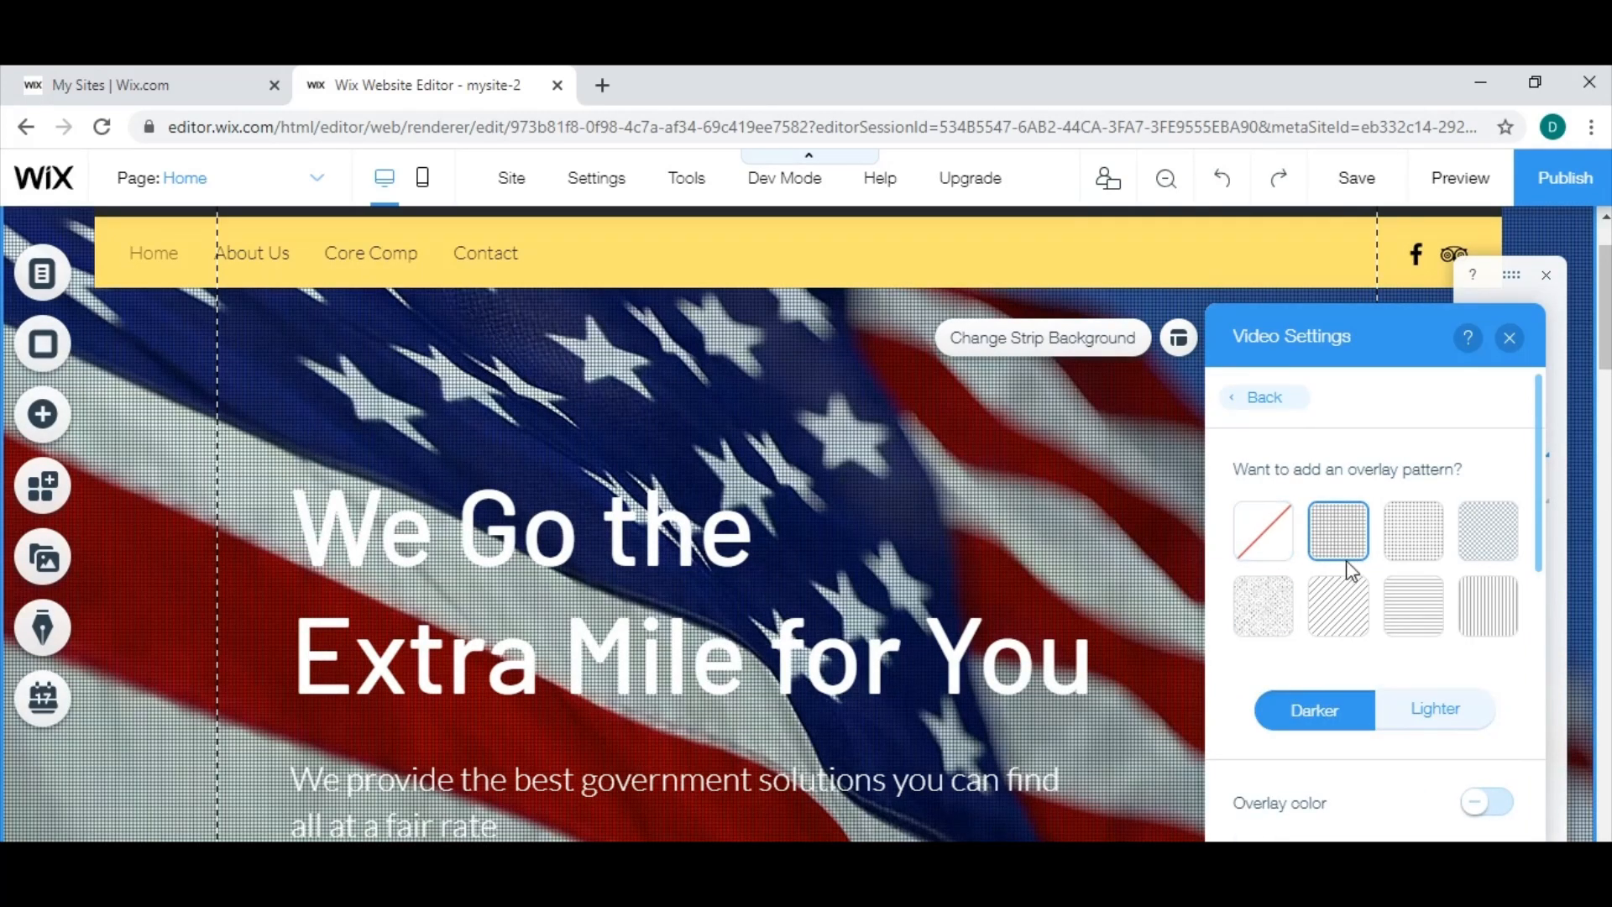
pyautogui.click(1348, 622)
pyautogui.click(1417, 634)
pyautogui.click(1499, 622)
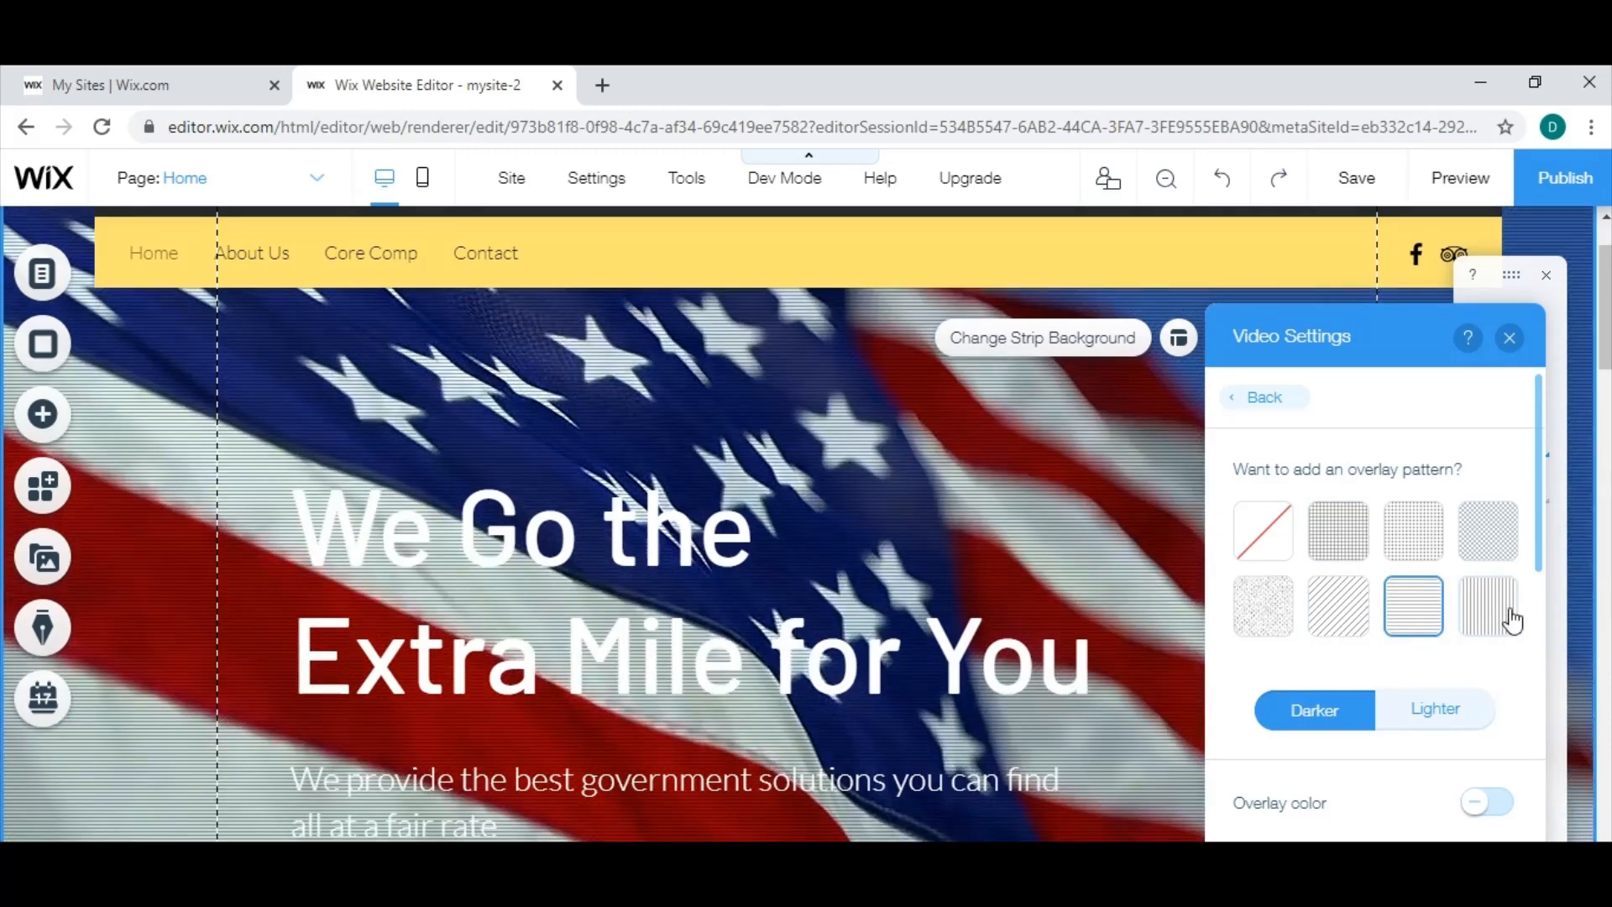
pyautogui.click(1503, 542)
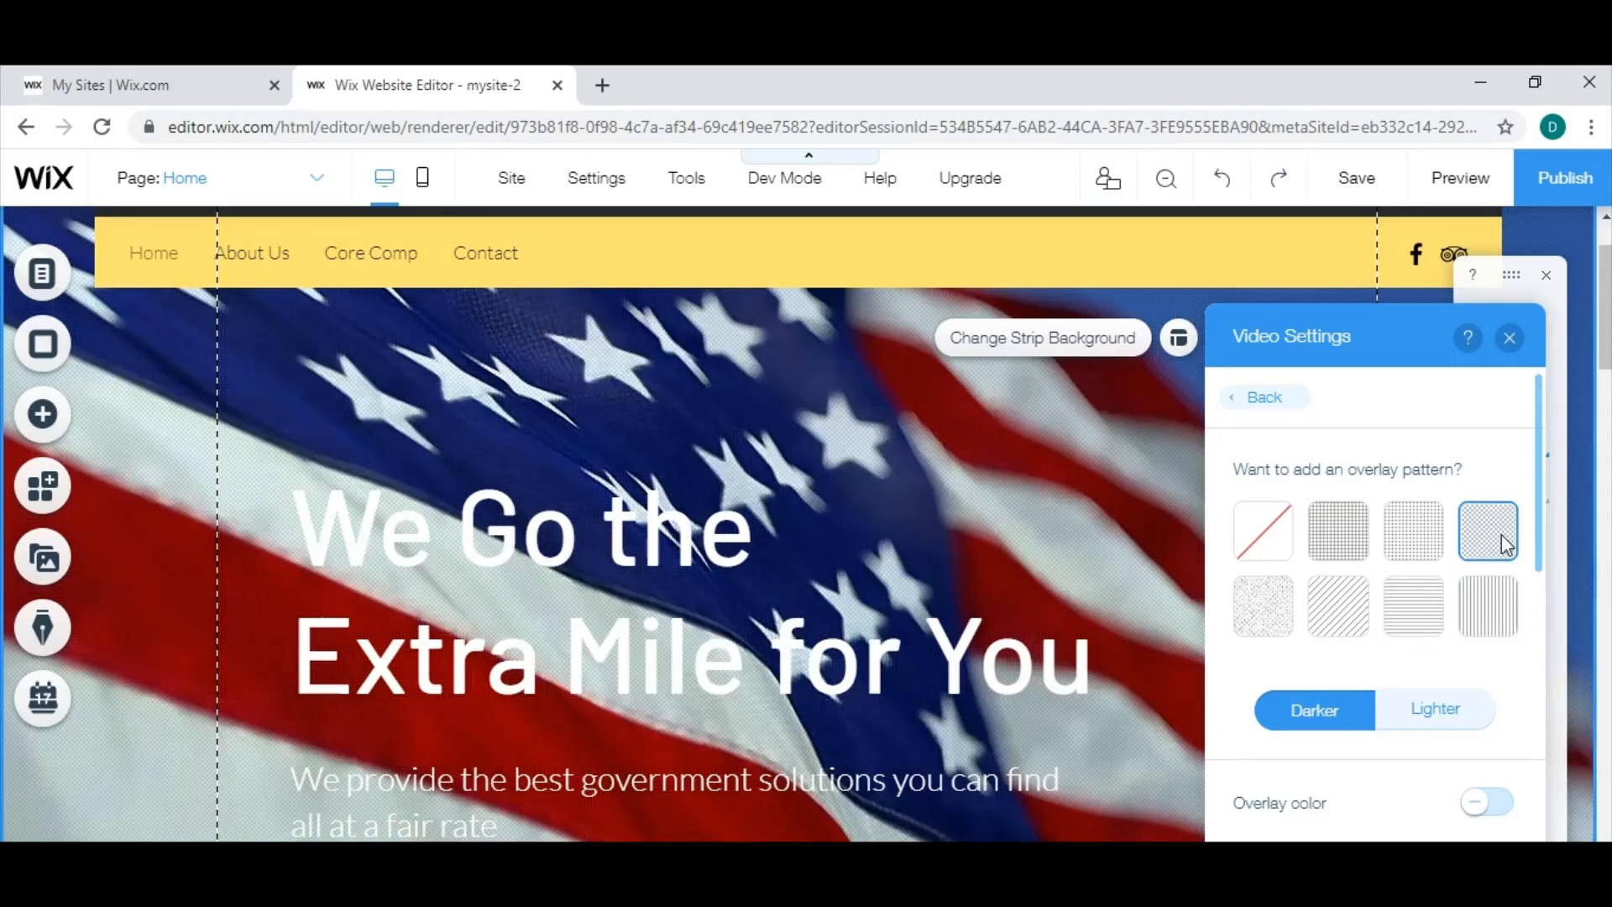
pyautogui.click(1275, 611)
pyautogui.click(1348, 536)
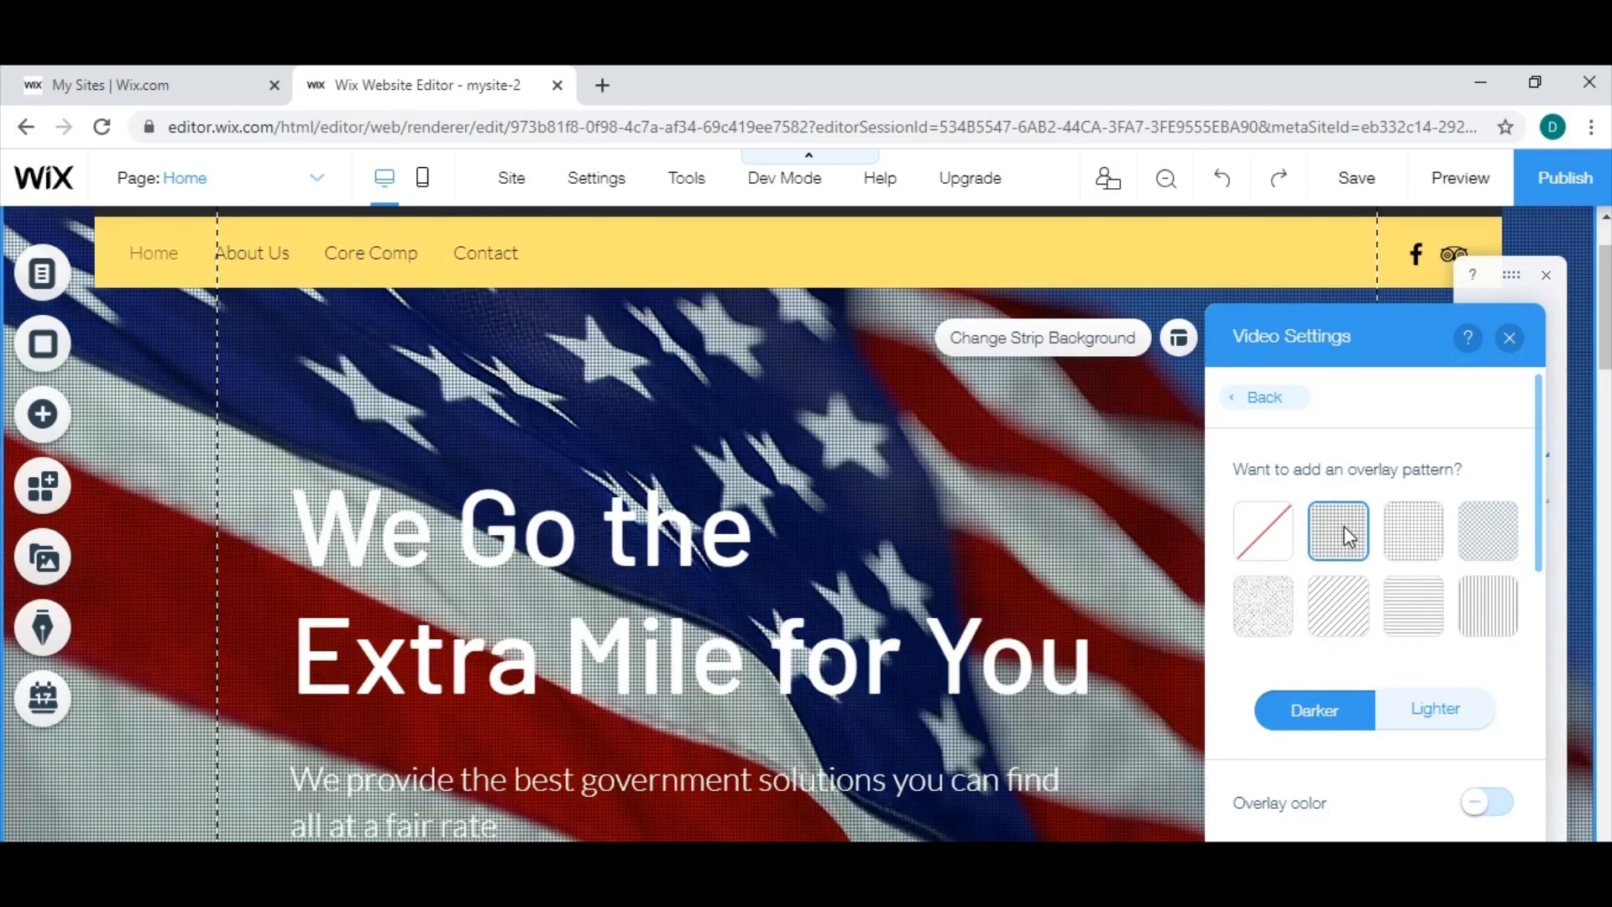
pyautogui.click(1399, 608)
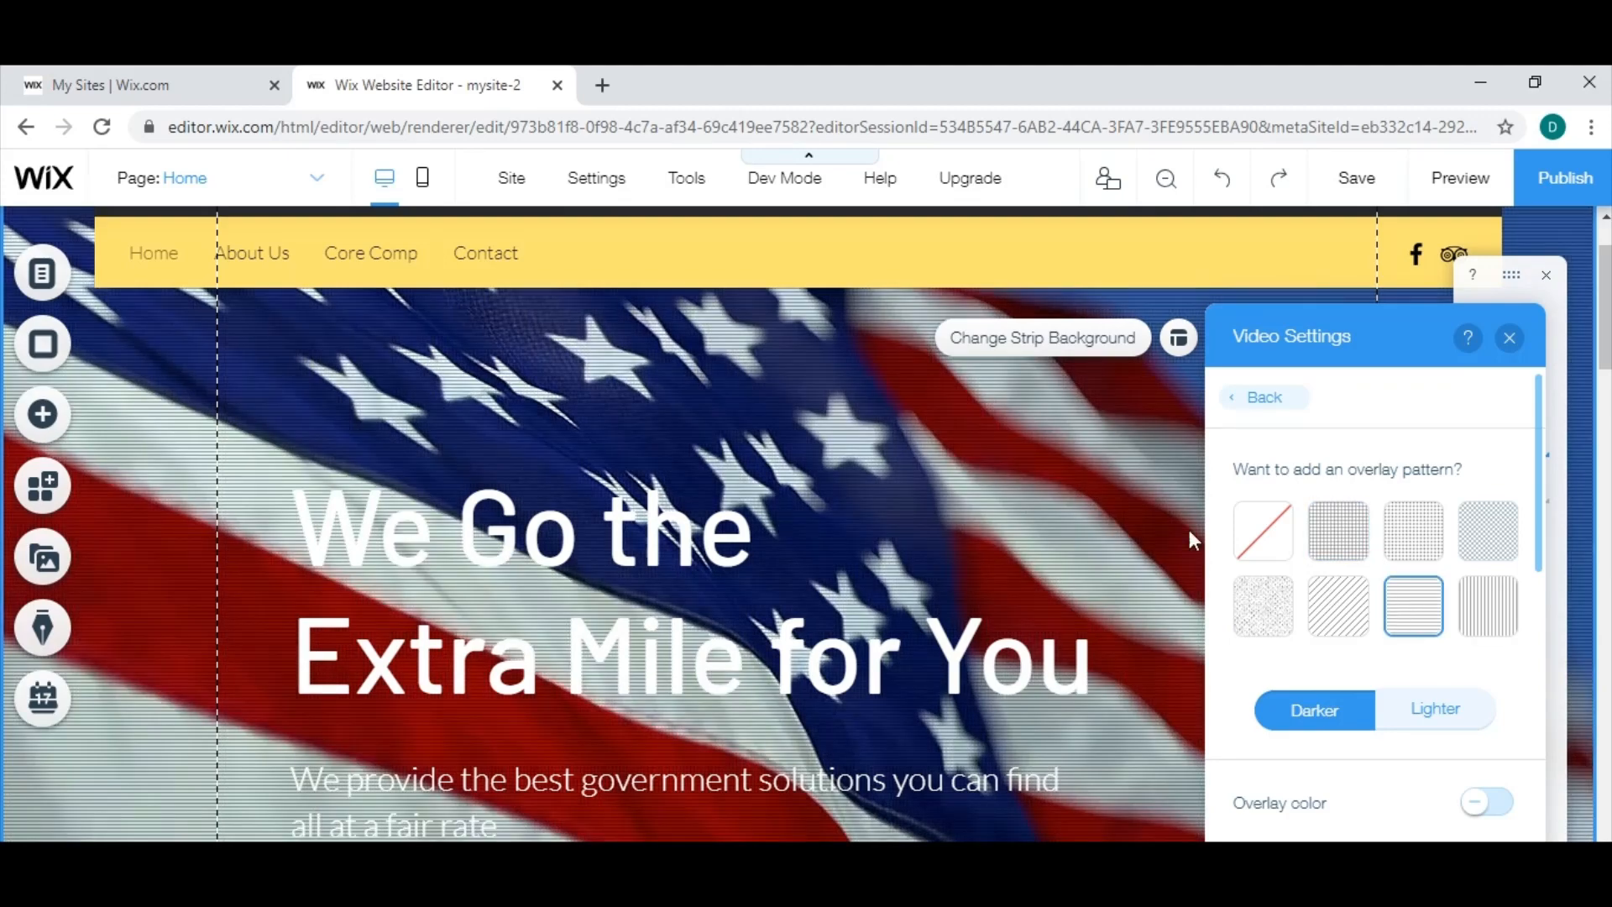
pyautogui.click(1447, 720)
pyautogui.click(1330, 722)
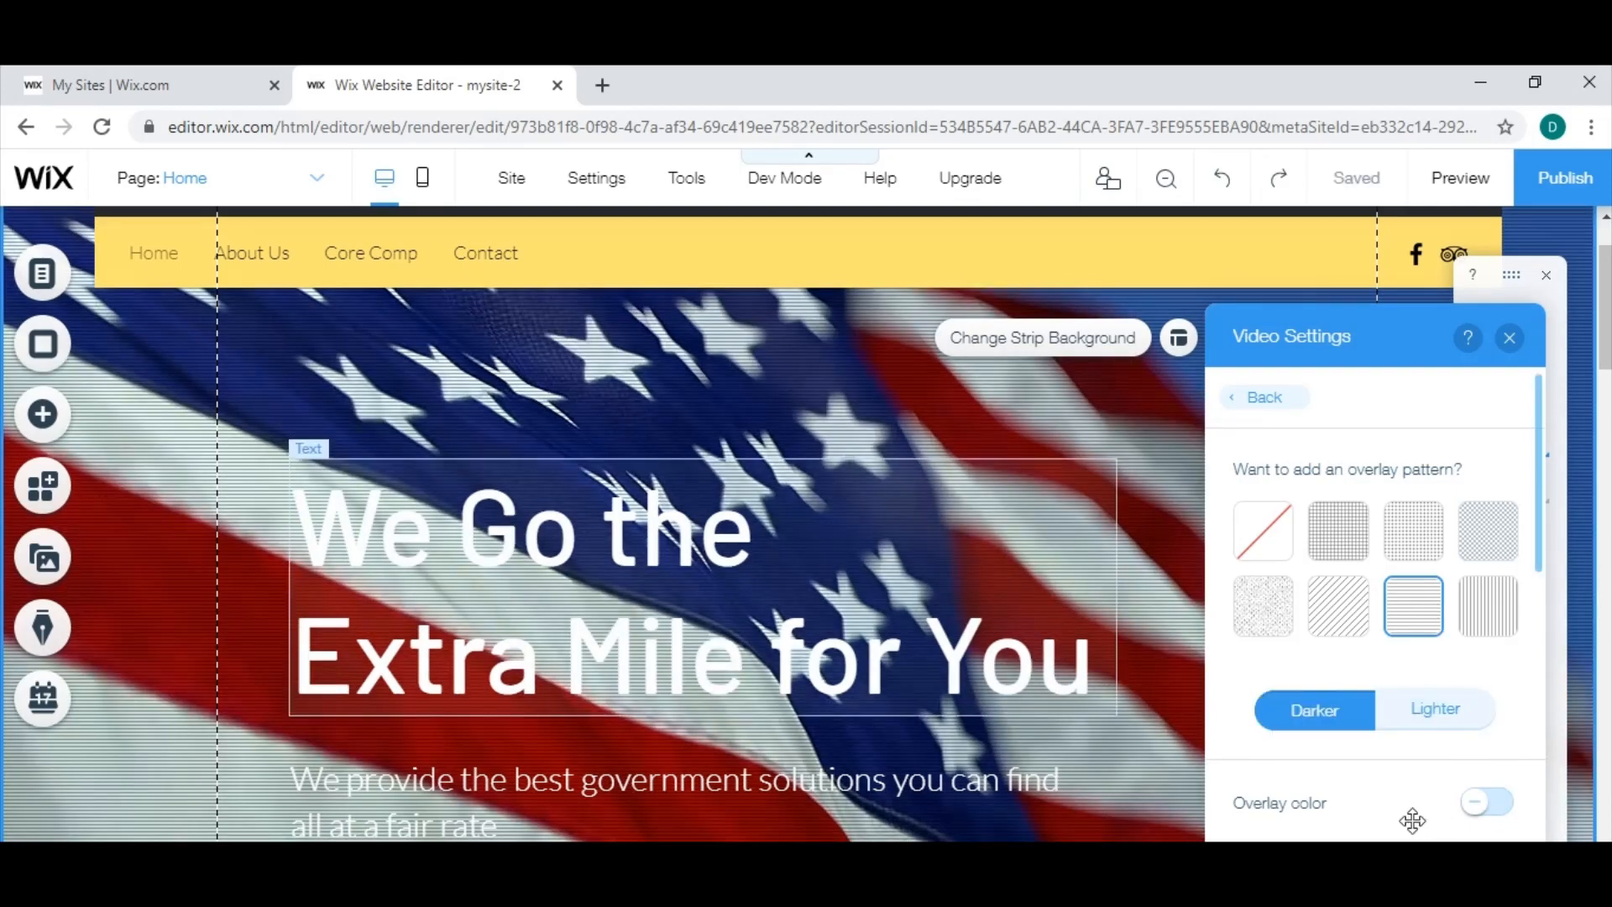
pyautogui.click(1510, 339)
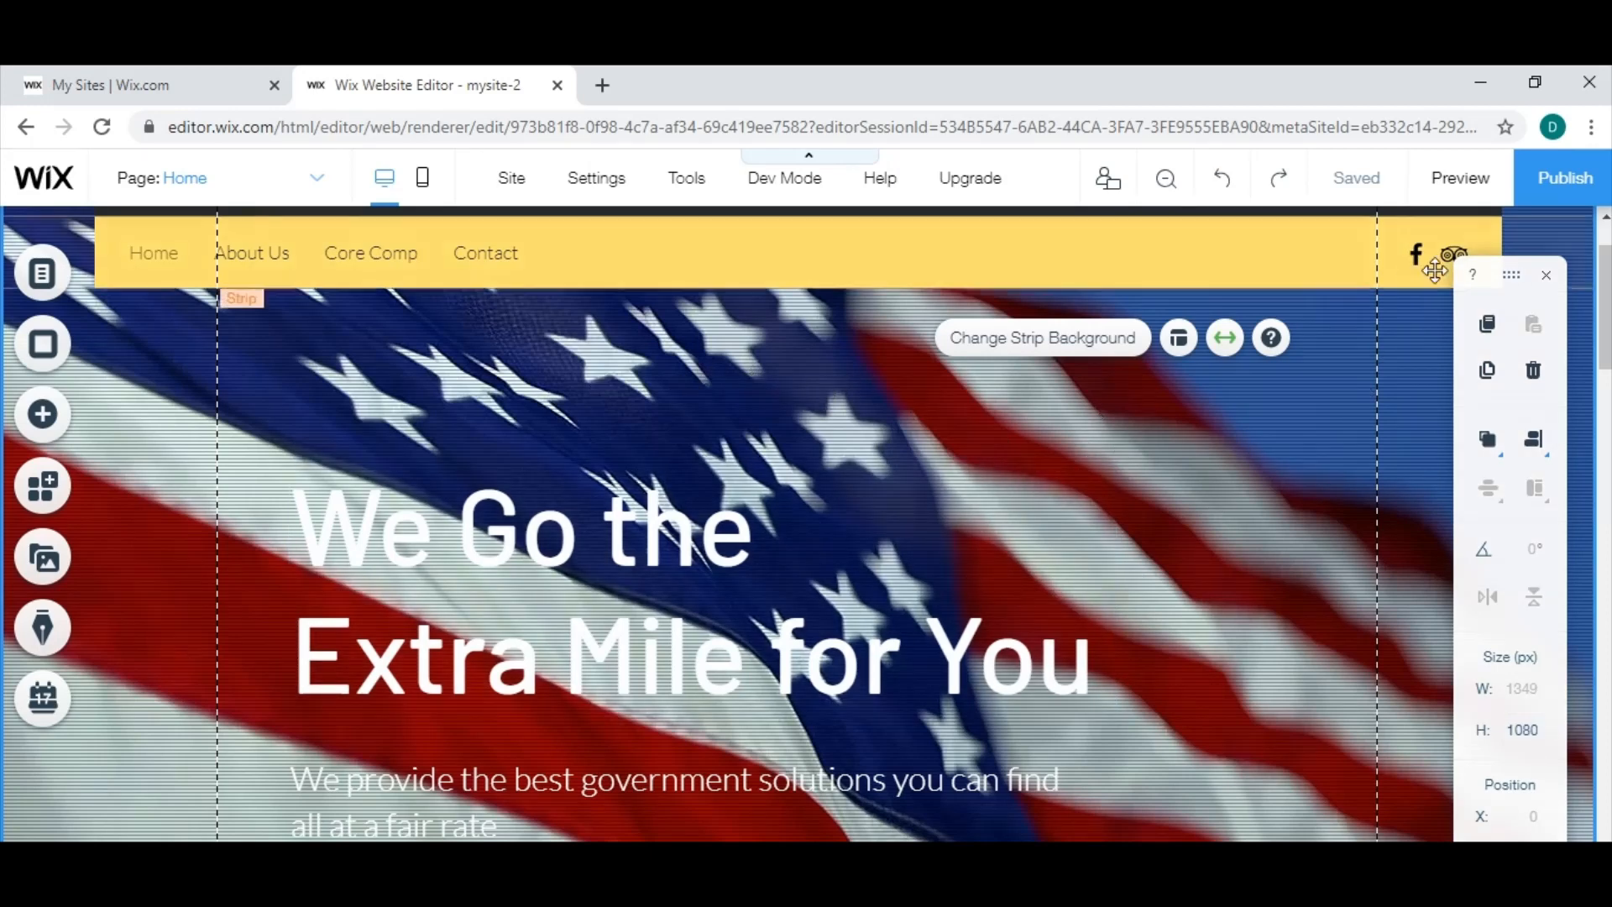
# Preview the home page with its flag video background, check how it scrolls, and return to the editor.
pyautogui.click(1468, 194)
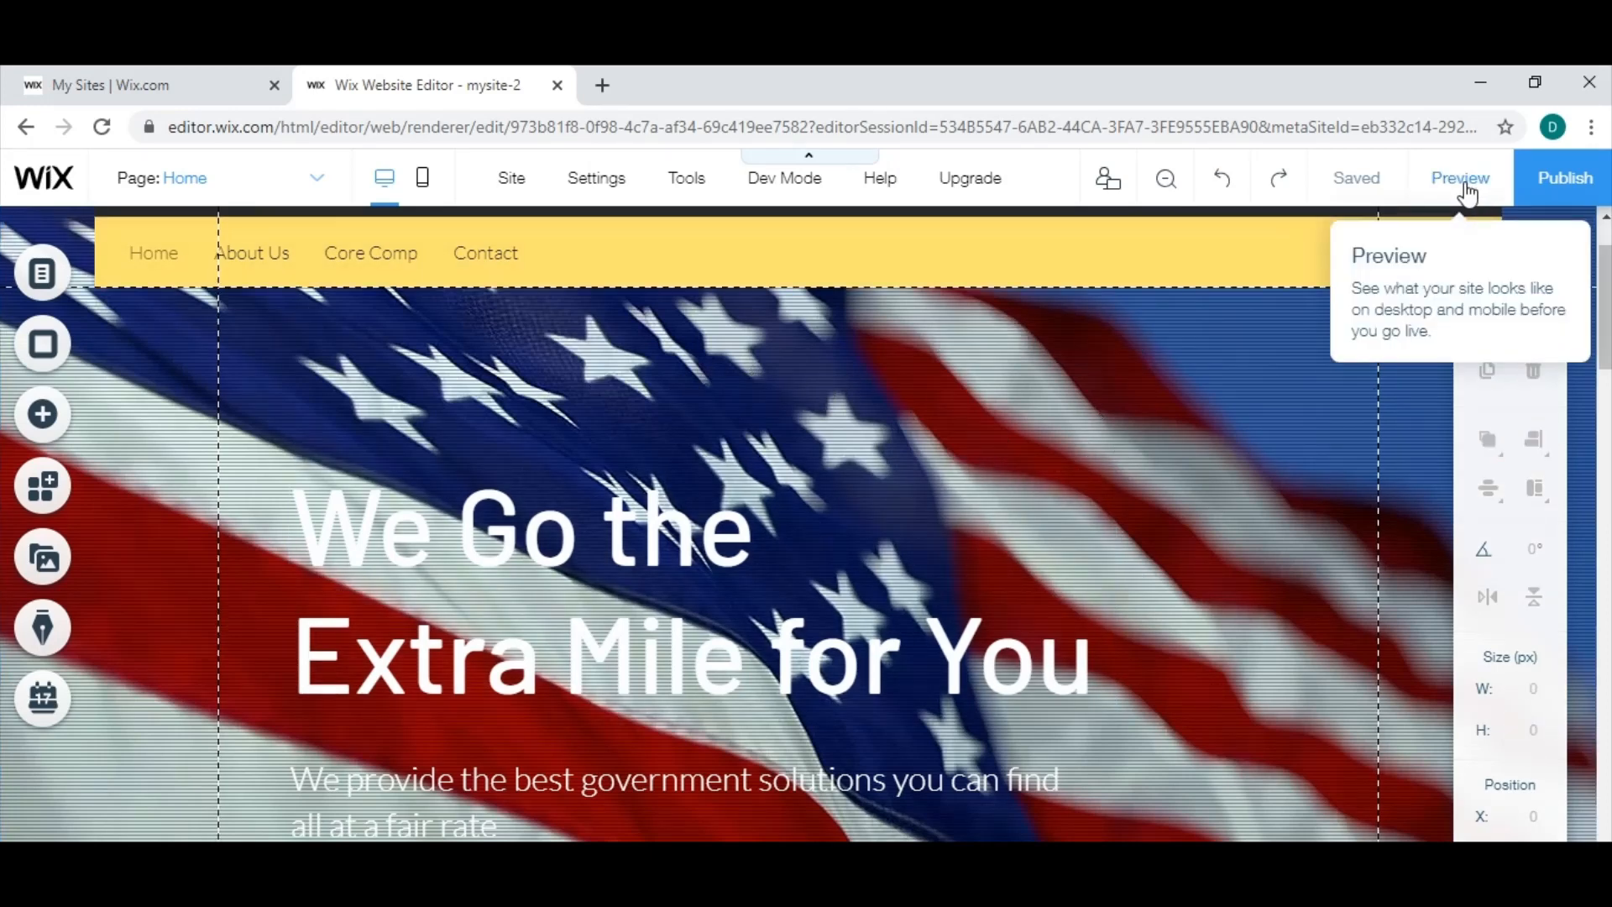
pyautogui.click(1467, 186)
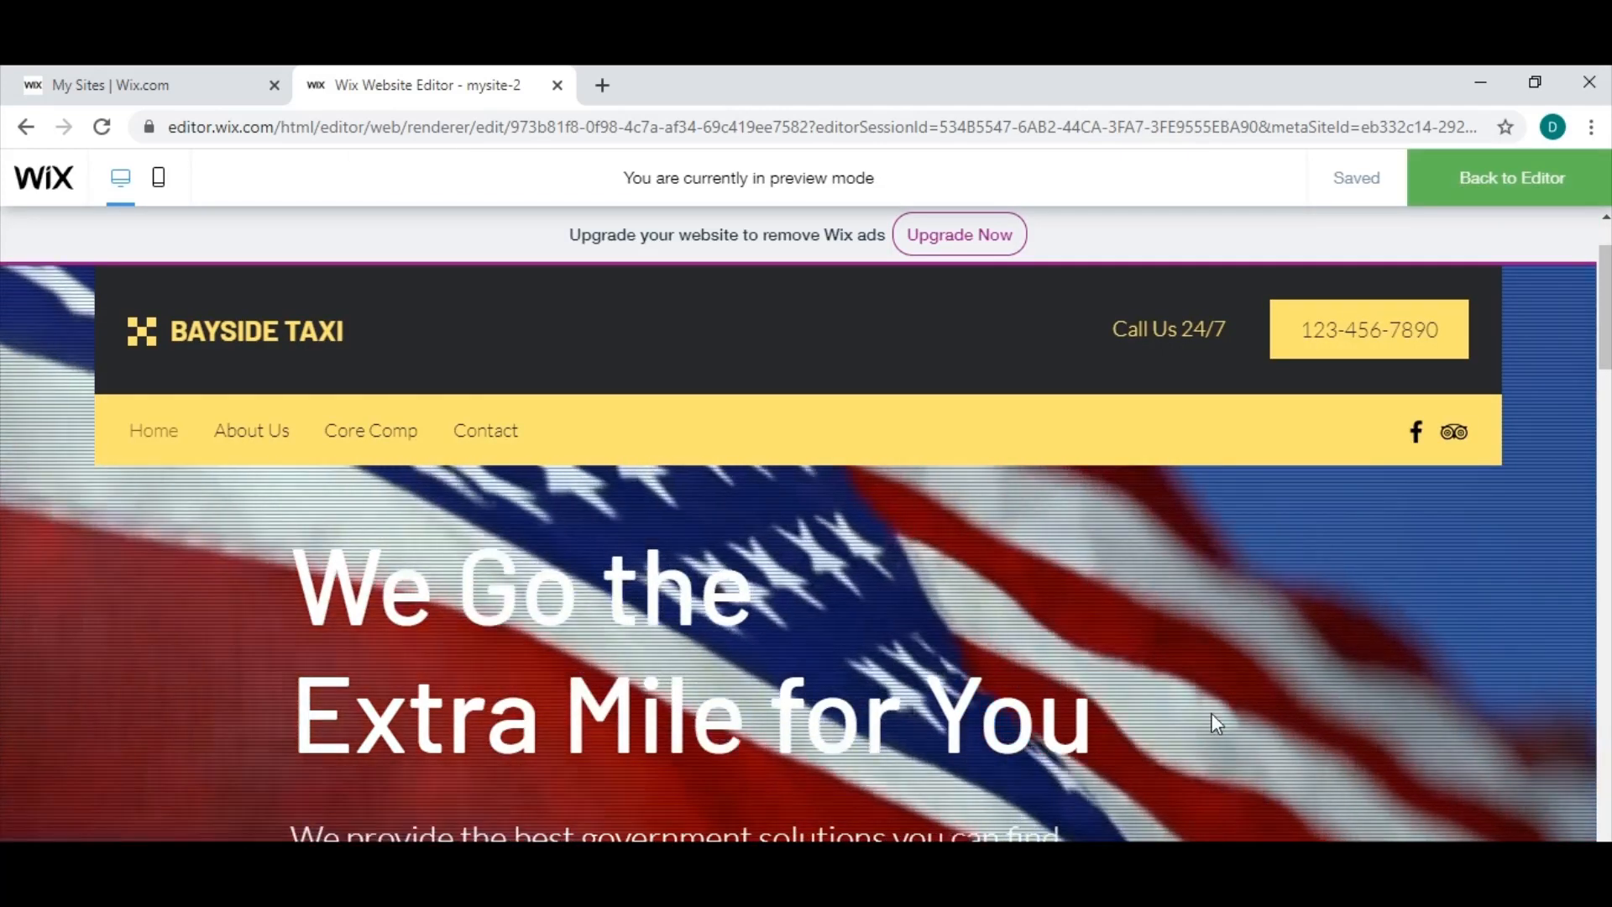
pyautogui.scroll(-4, 1283, 707)
pyautogui.scroll(5, 1277, 698)
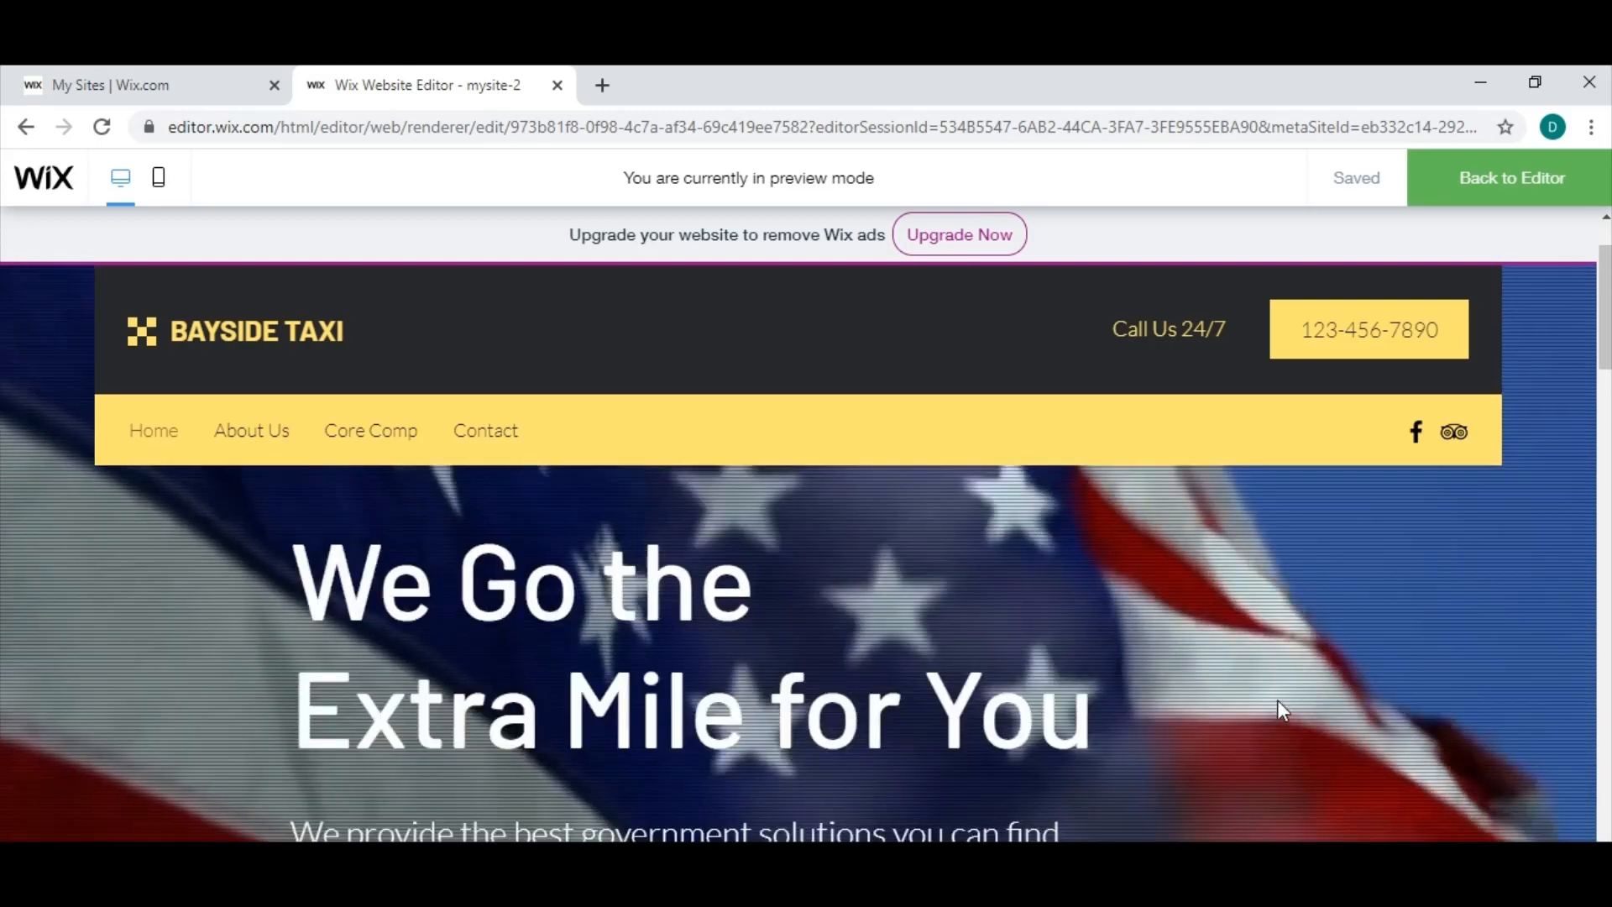
pyautogui.scroll(-2, 1278, 699)
pyautogui.scroll(3, 1278, 711)
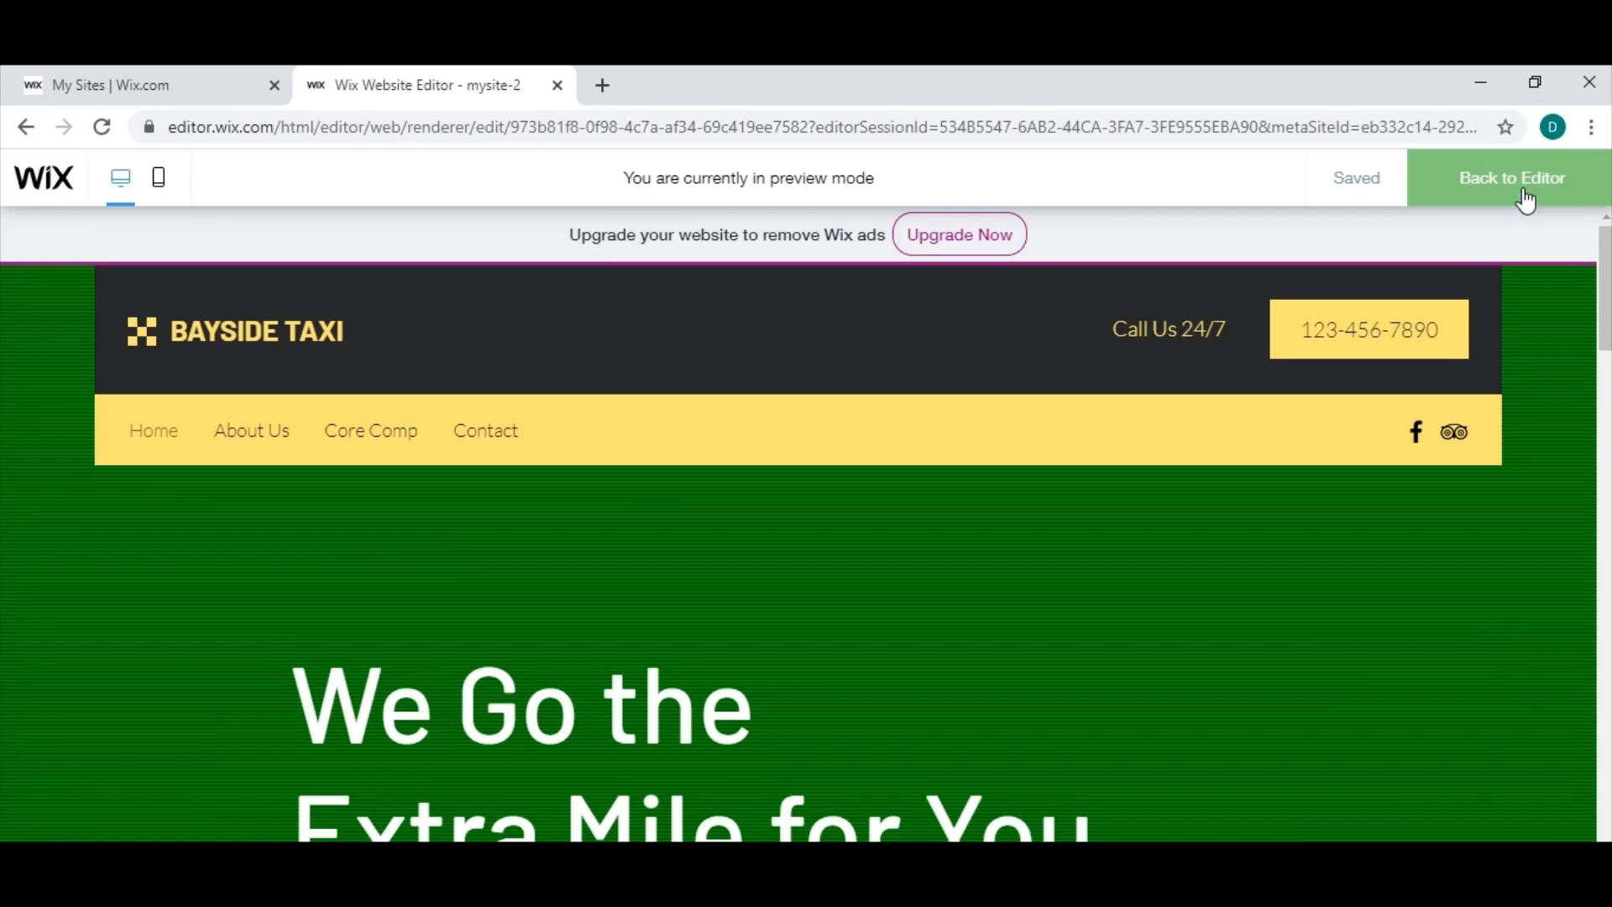
pyautogui.click(1534, 197)
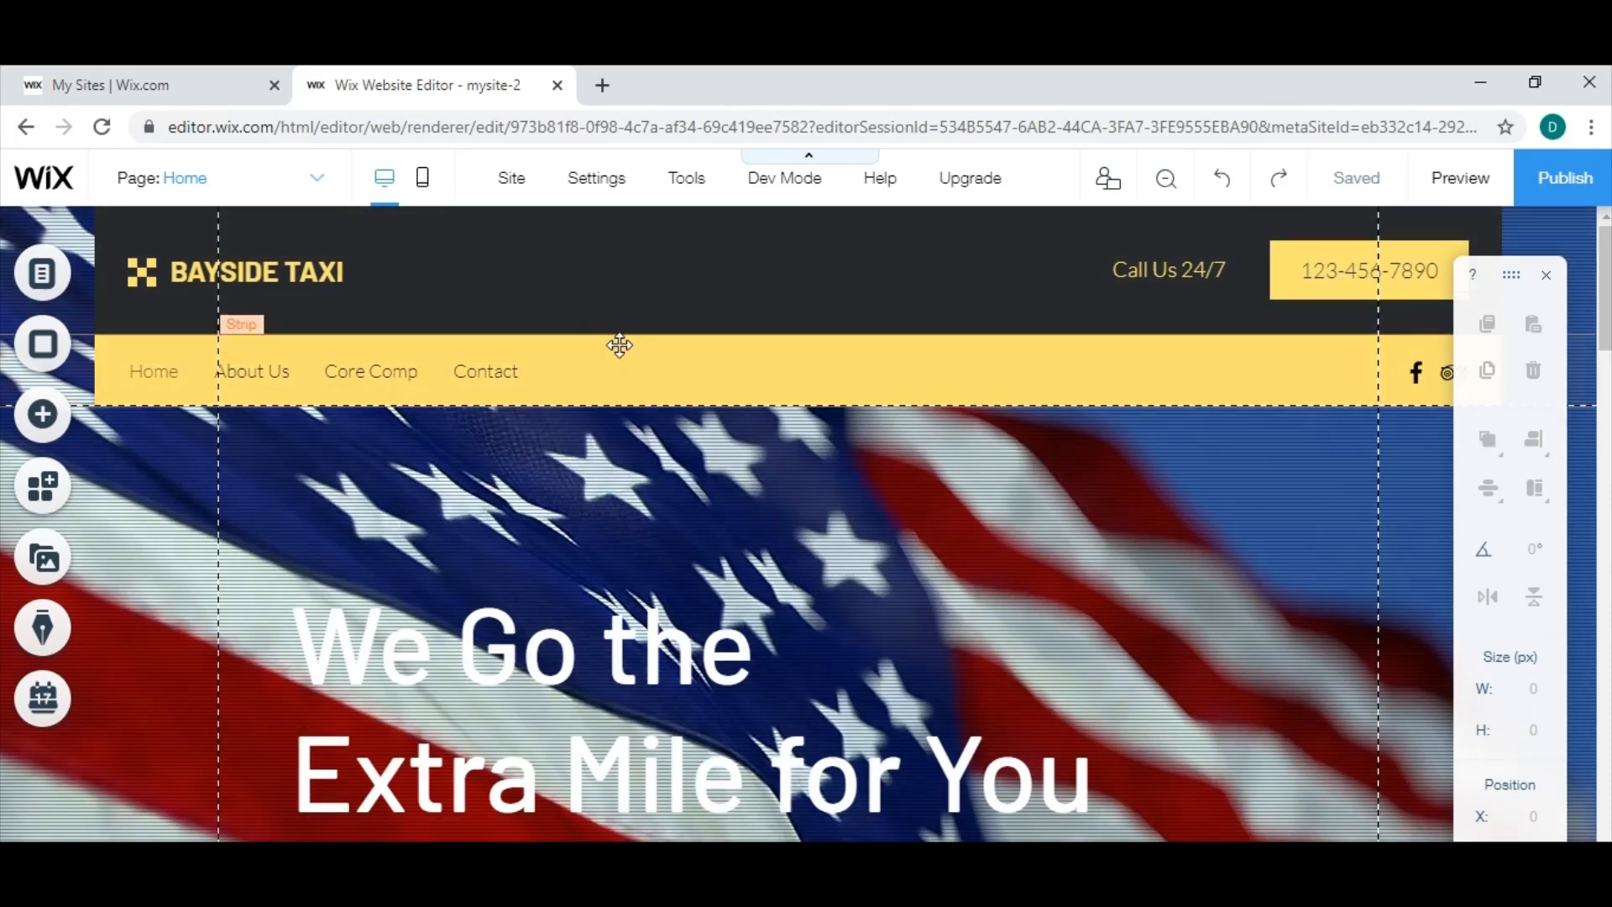
# Set the background color of the yellow menu strip's first column to dark red and open the site colors for changing.
pyautogui.click(622, 342)
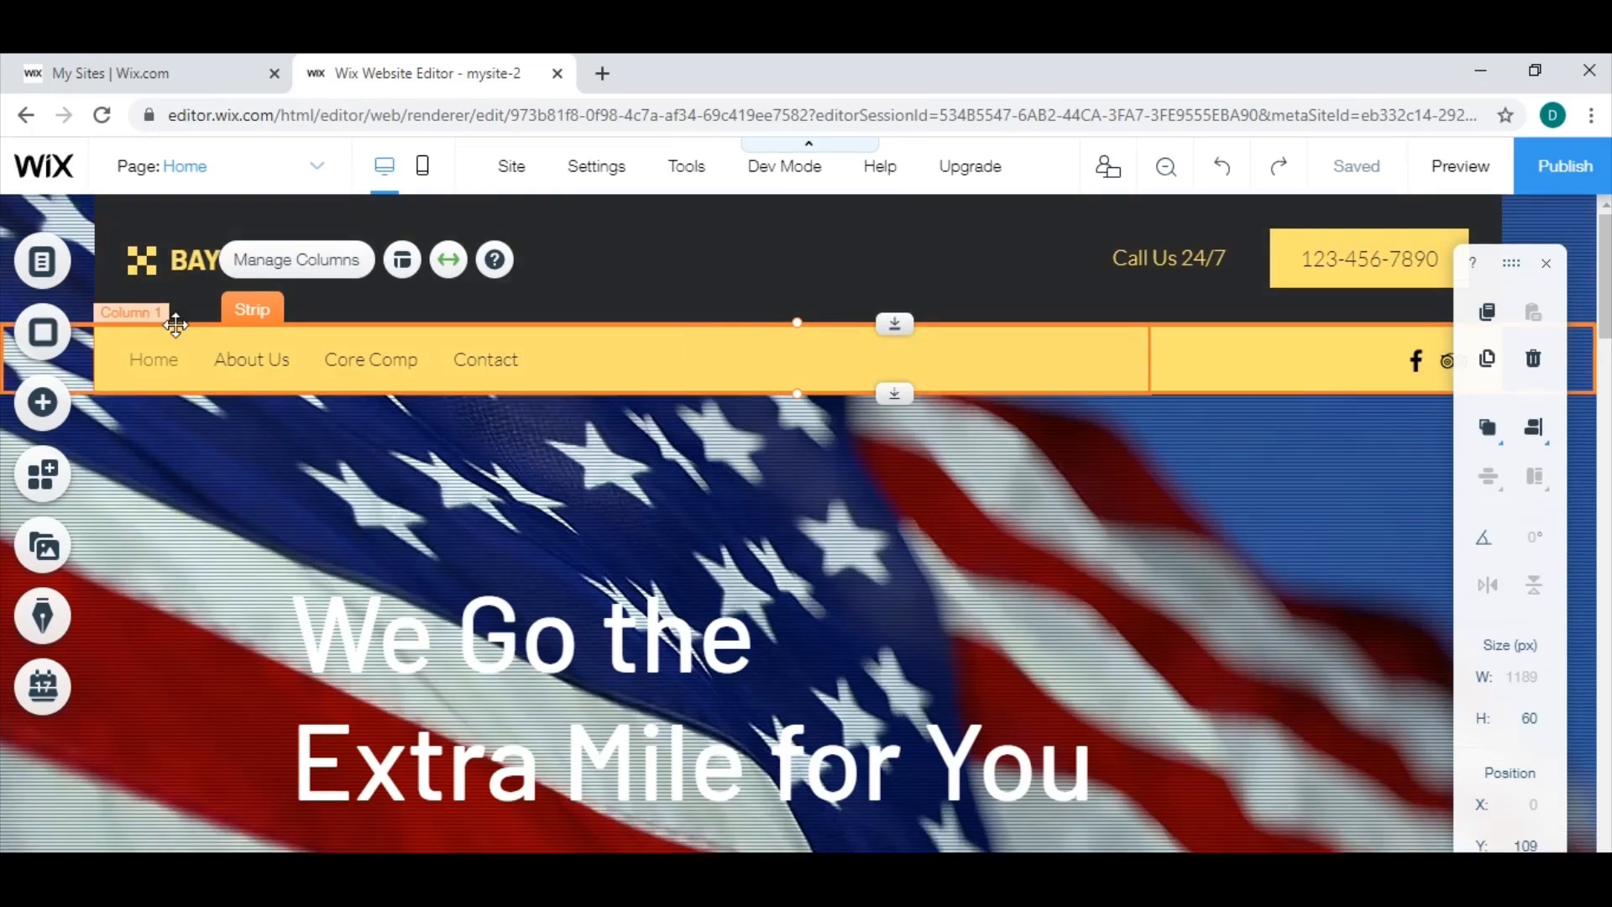
pyautogui.click(1040, 363)
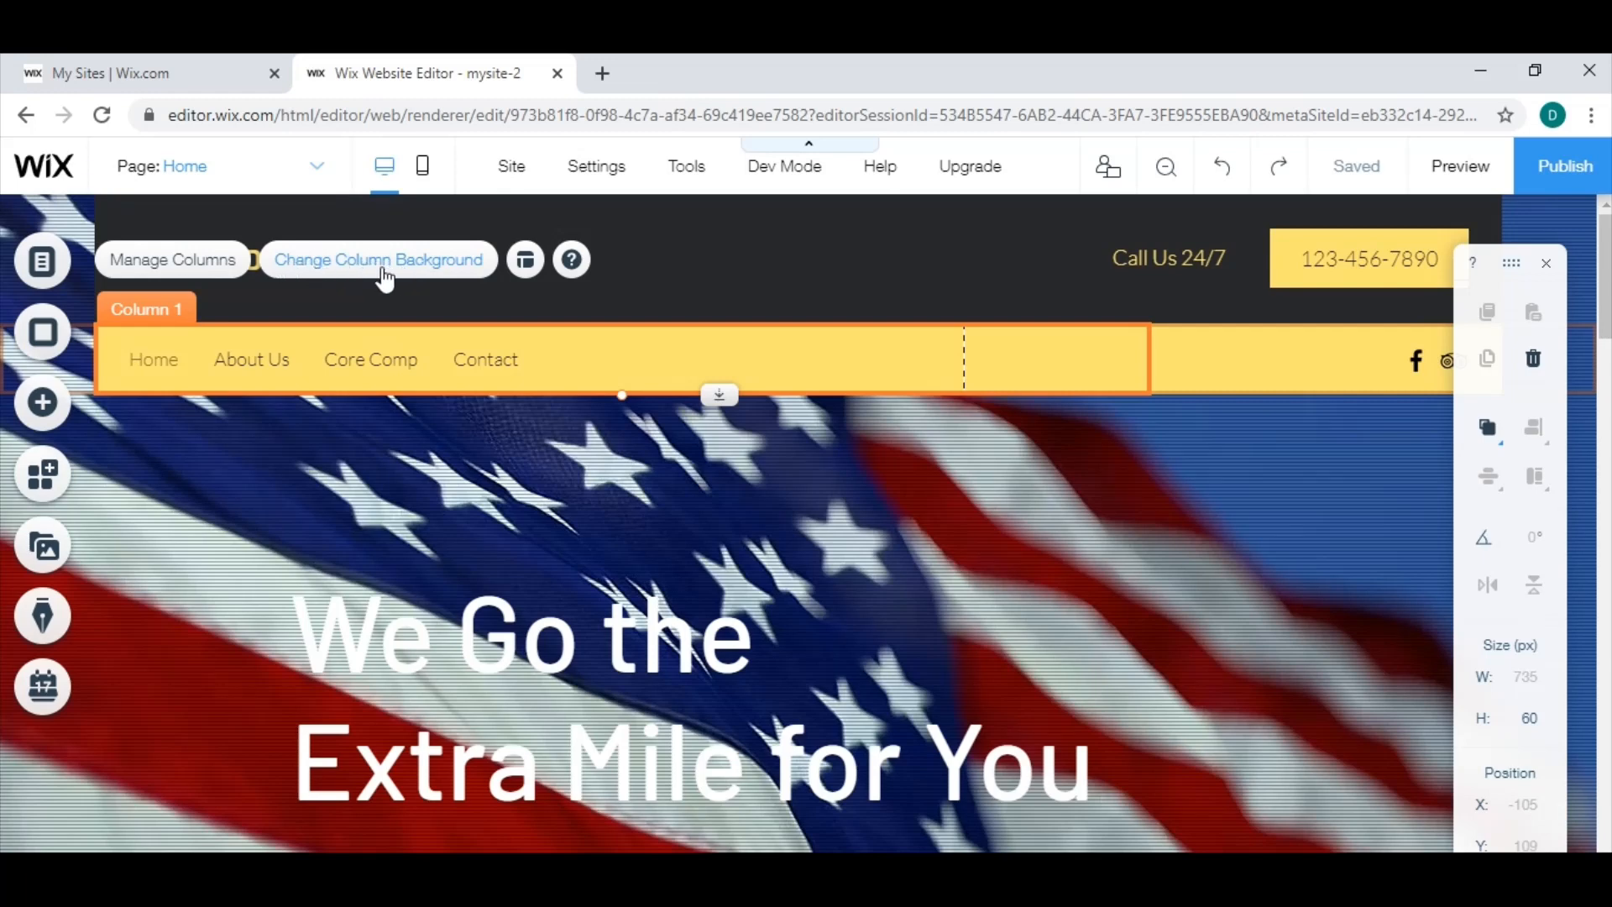
pyautogui.click(384, 278)
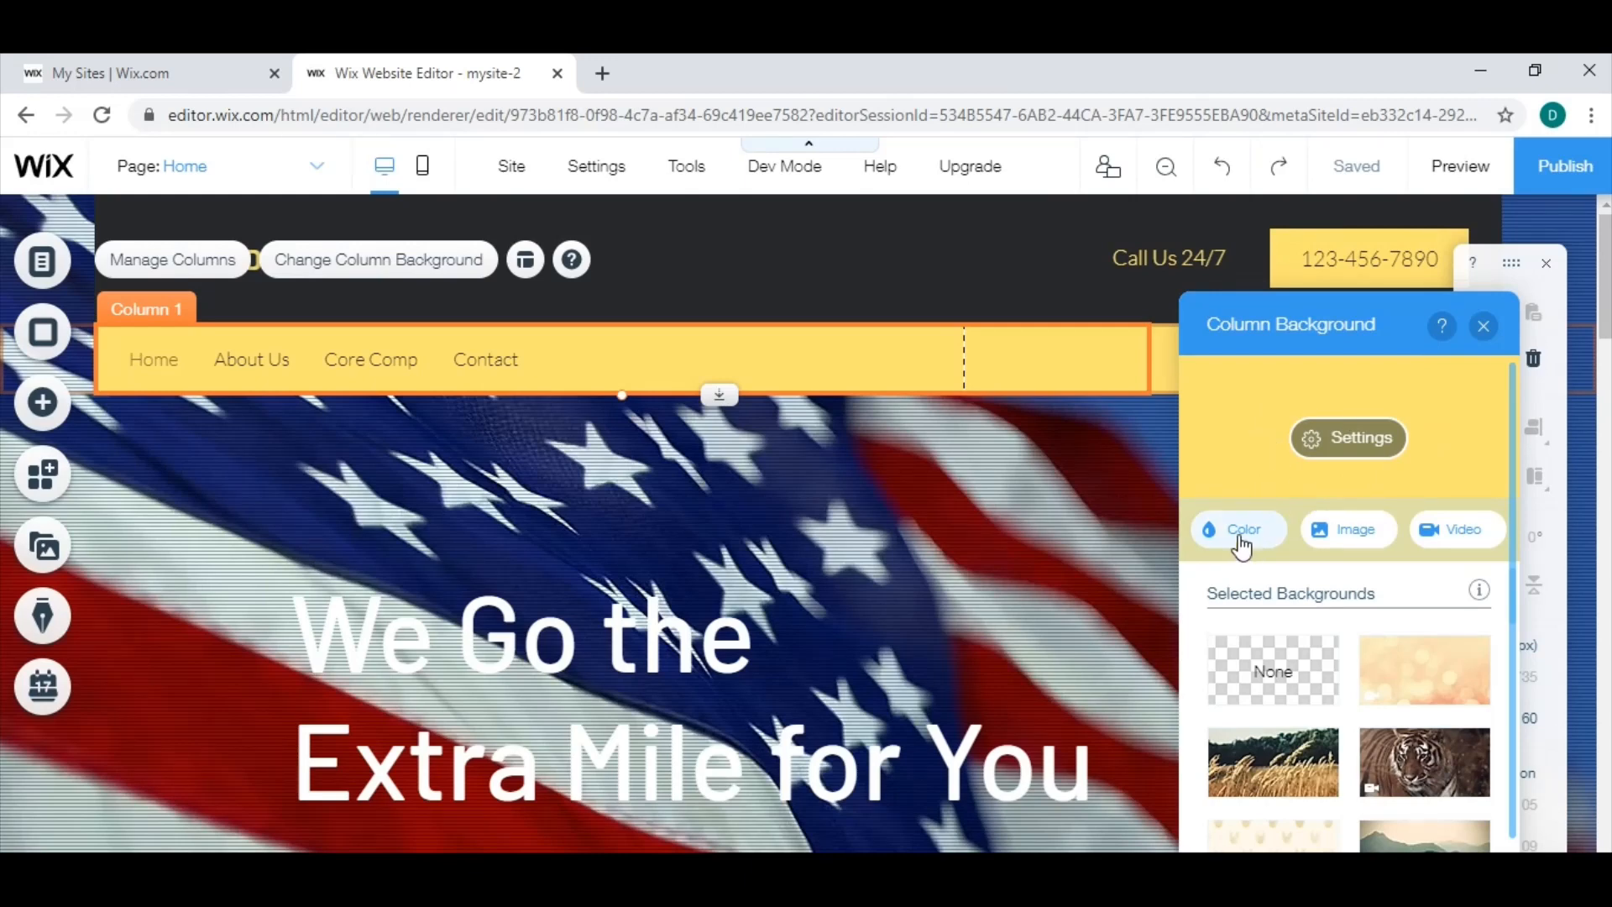
pyautogui.click(1241, 531)
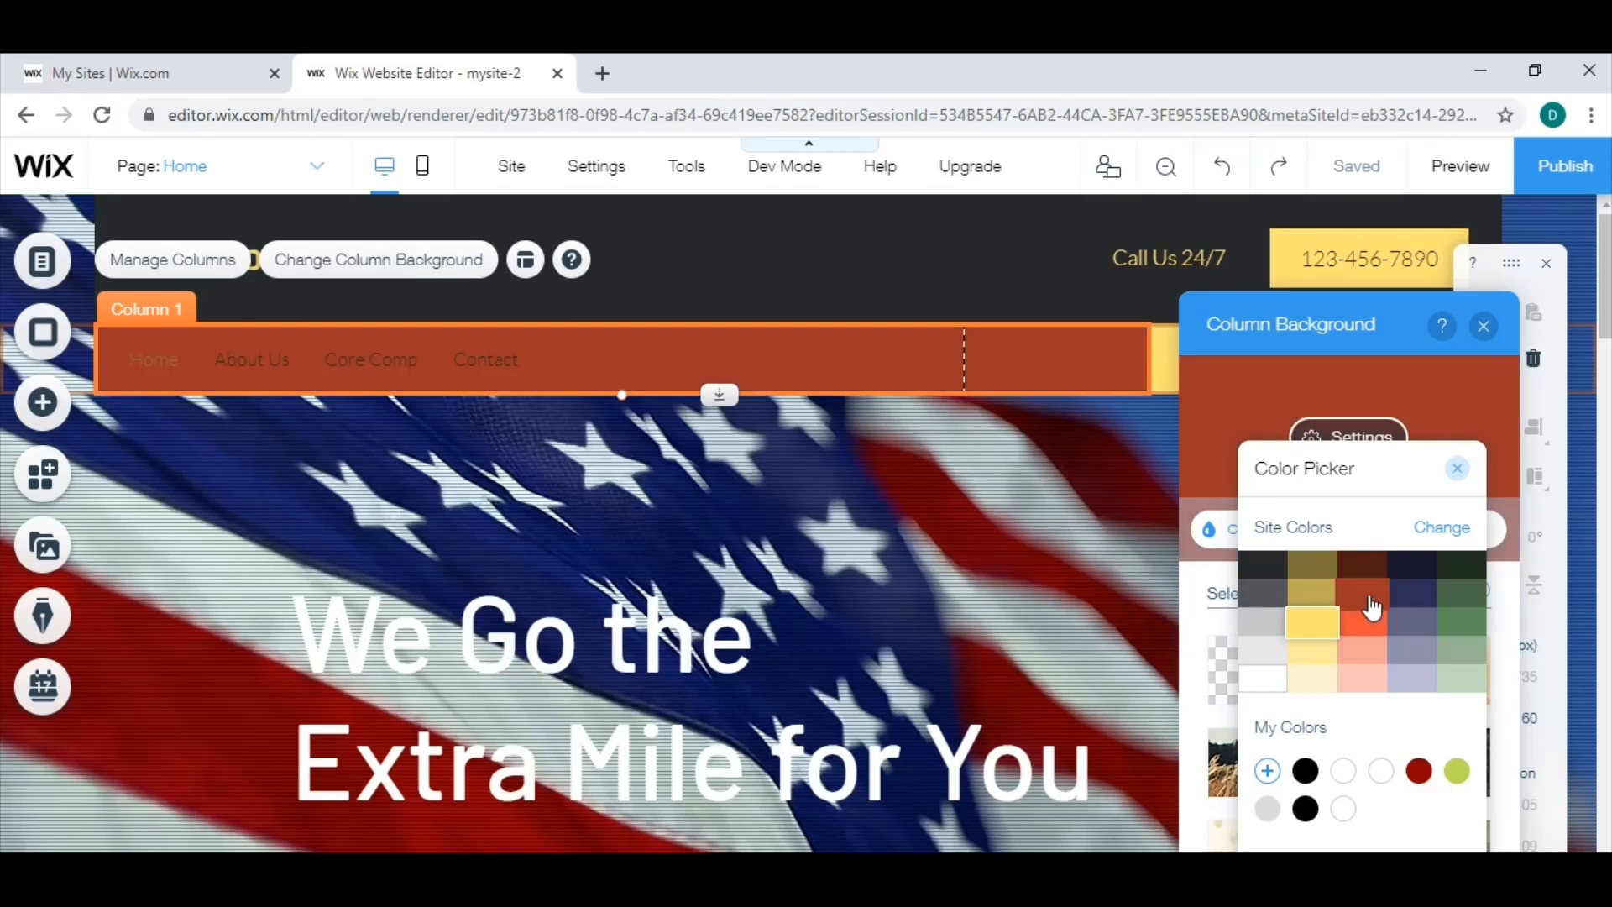
pyautogui.click(1373, 607)
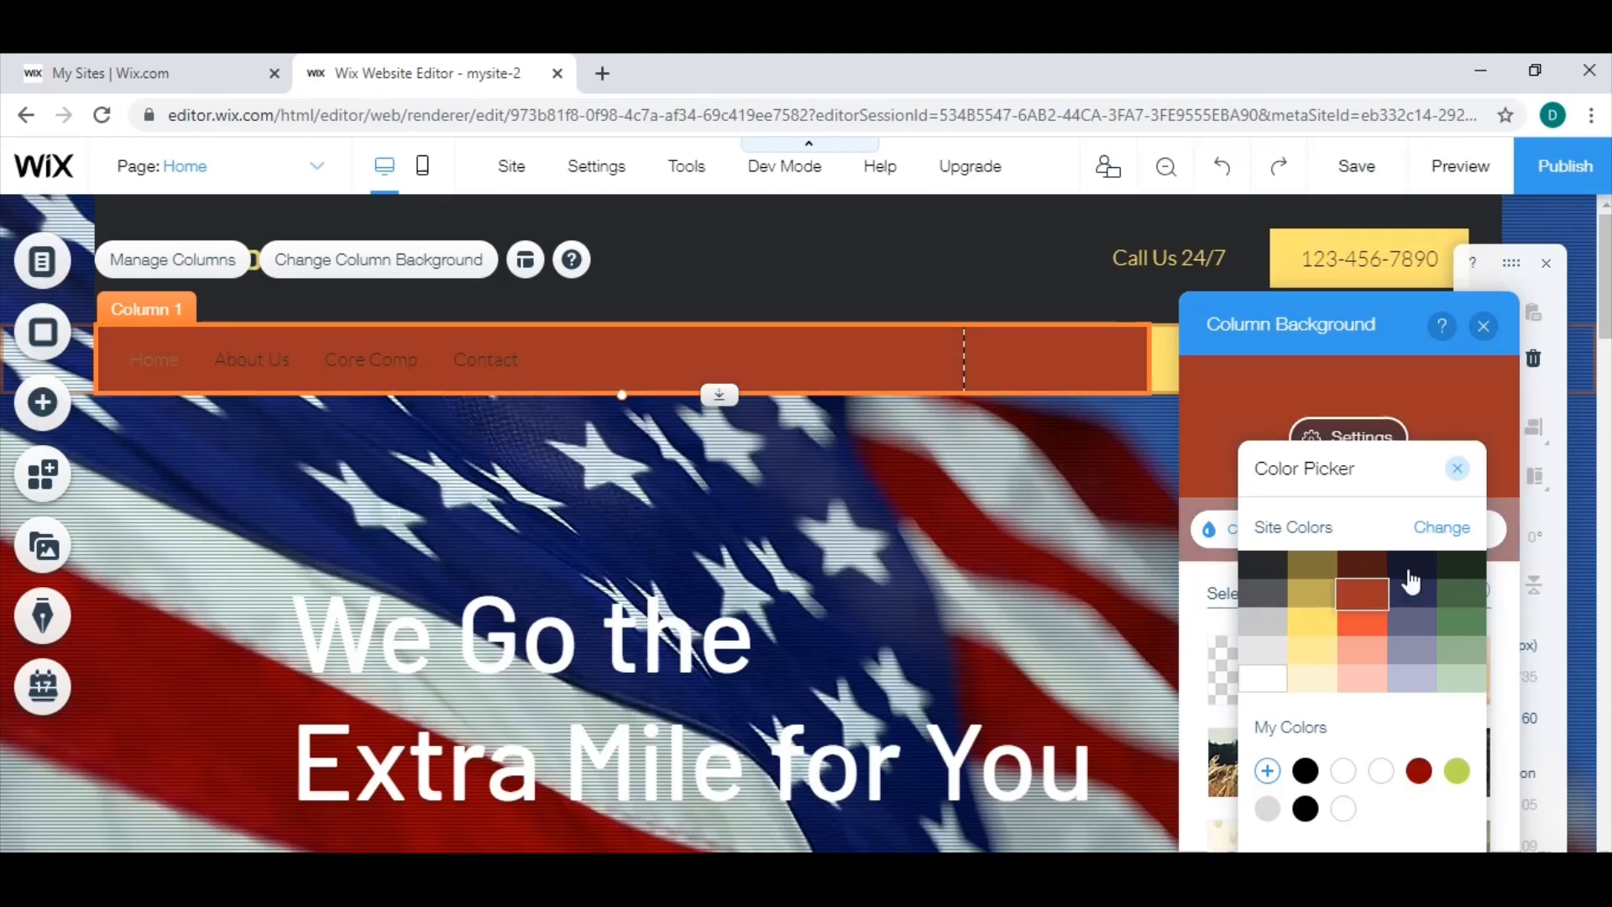
pyautogui.click(1441, 529)
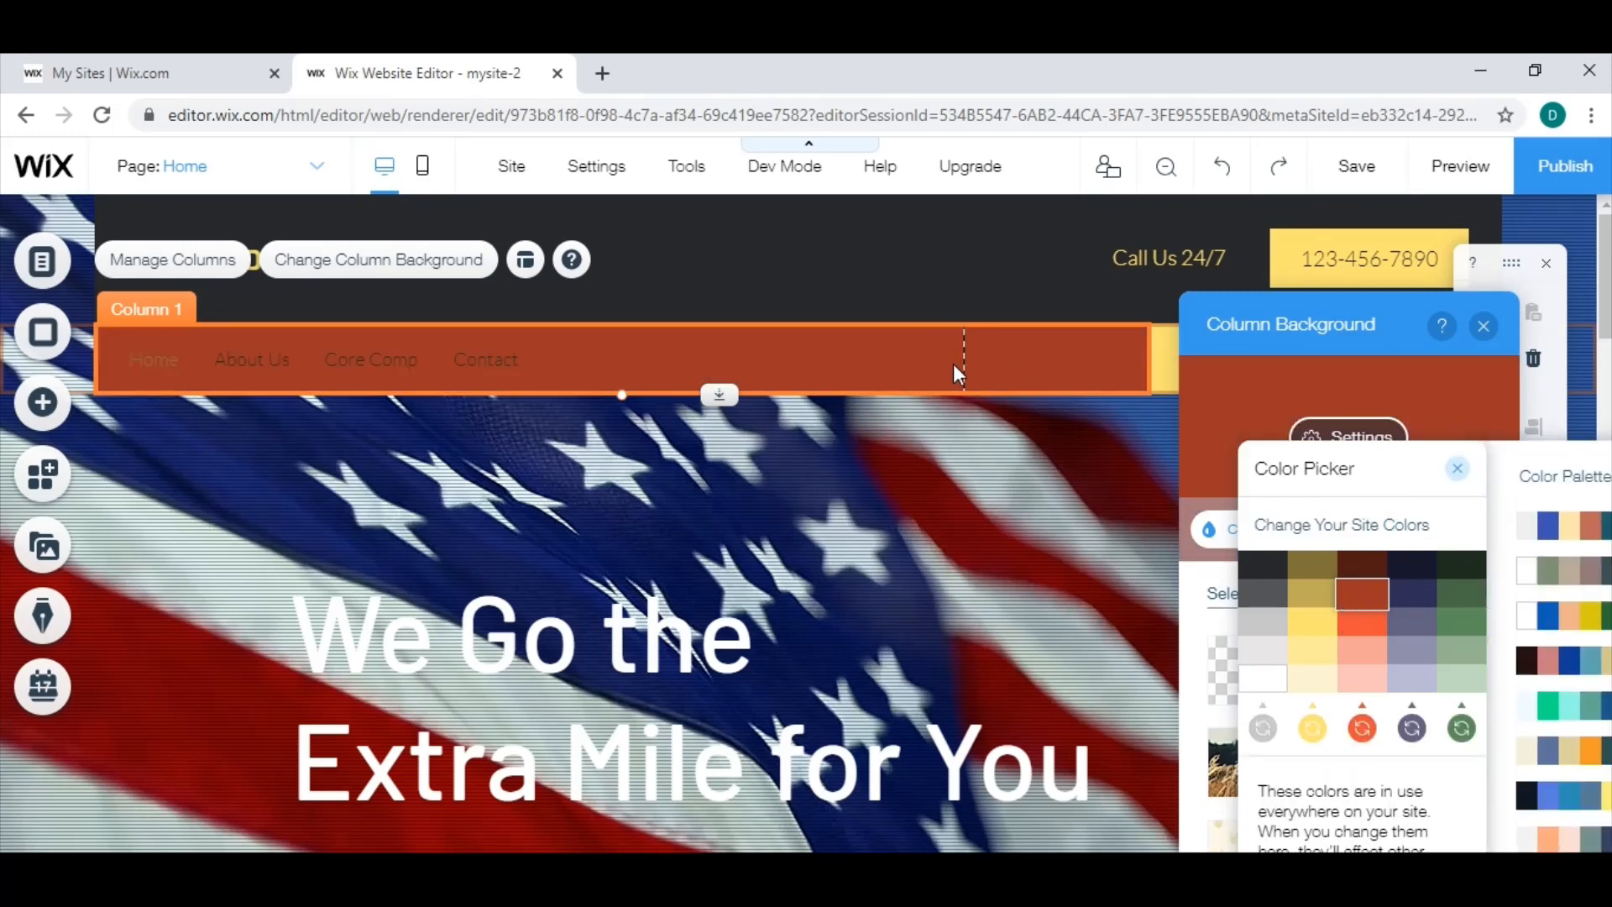
# Close the site color settings and set the background color of the menu strip's second column to dark navy blue.
pyautogui.click(1458, 469)
pyautogui.click(1484, 326)
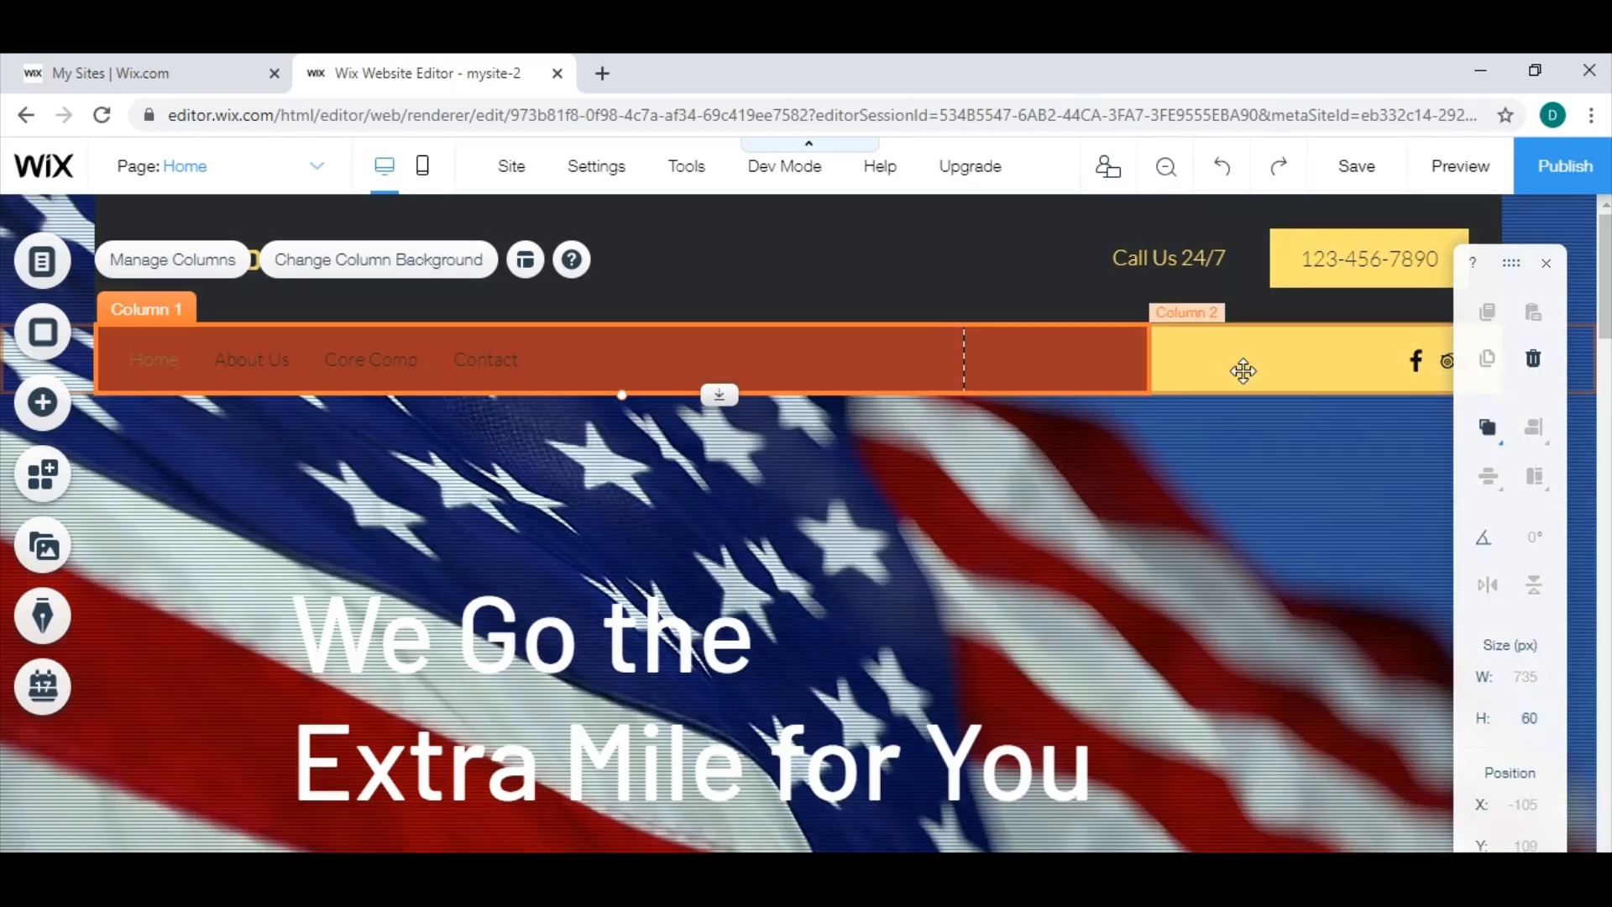
pyautogui.click(1220, 368)
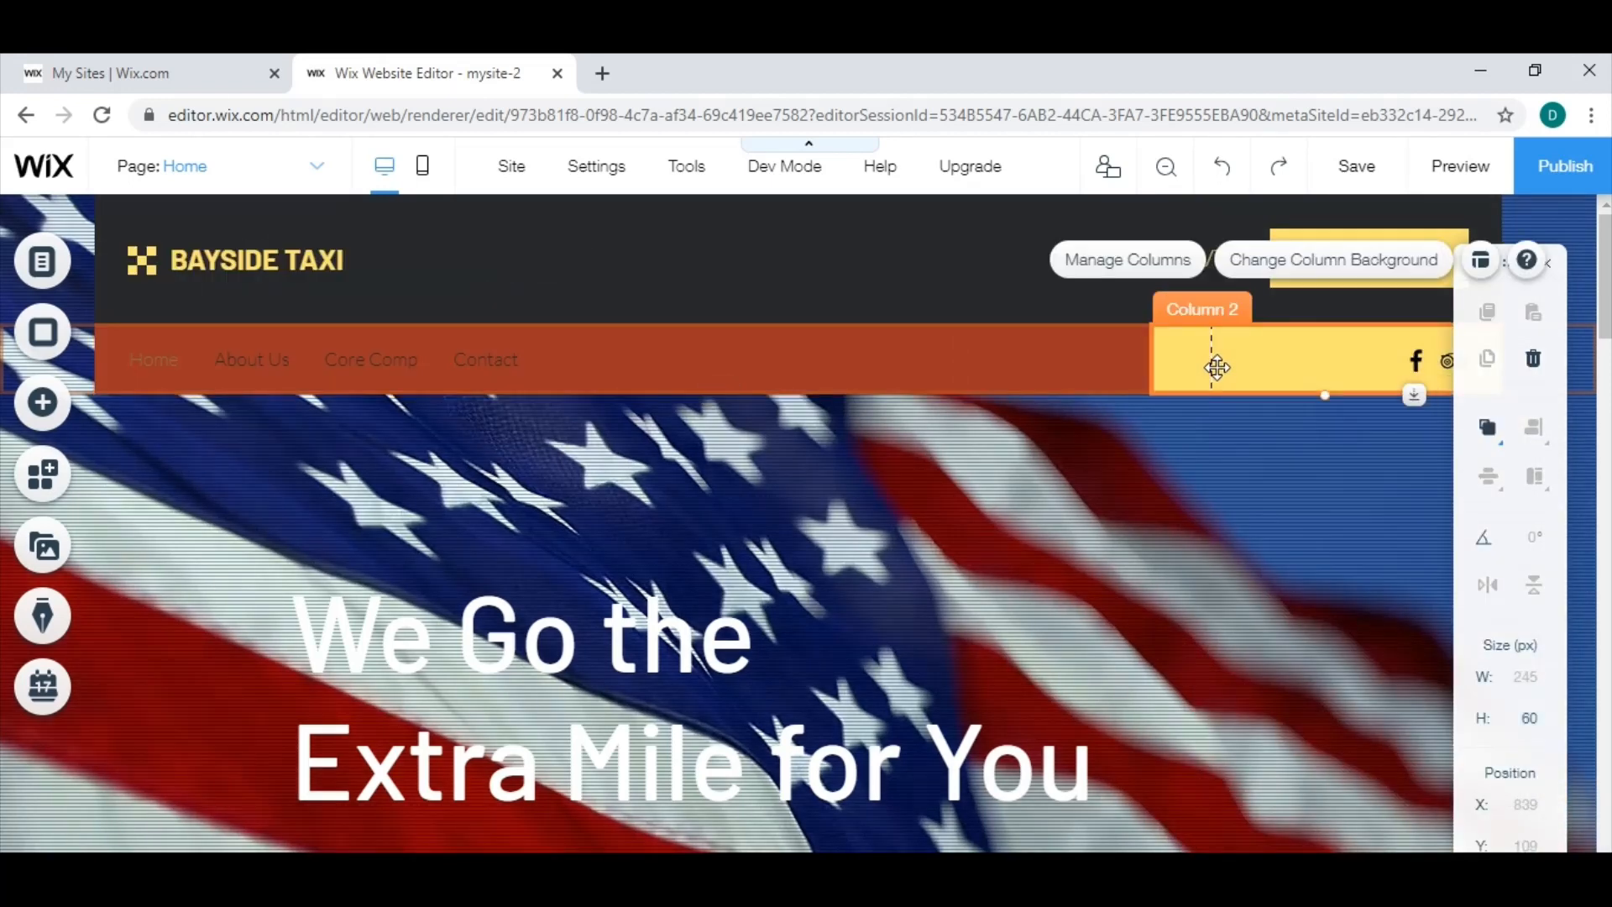
pyautogui.click(1304, 268)
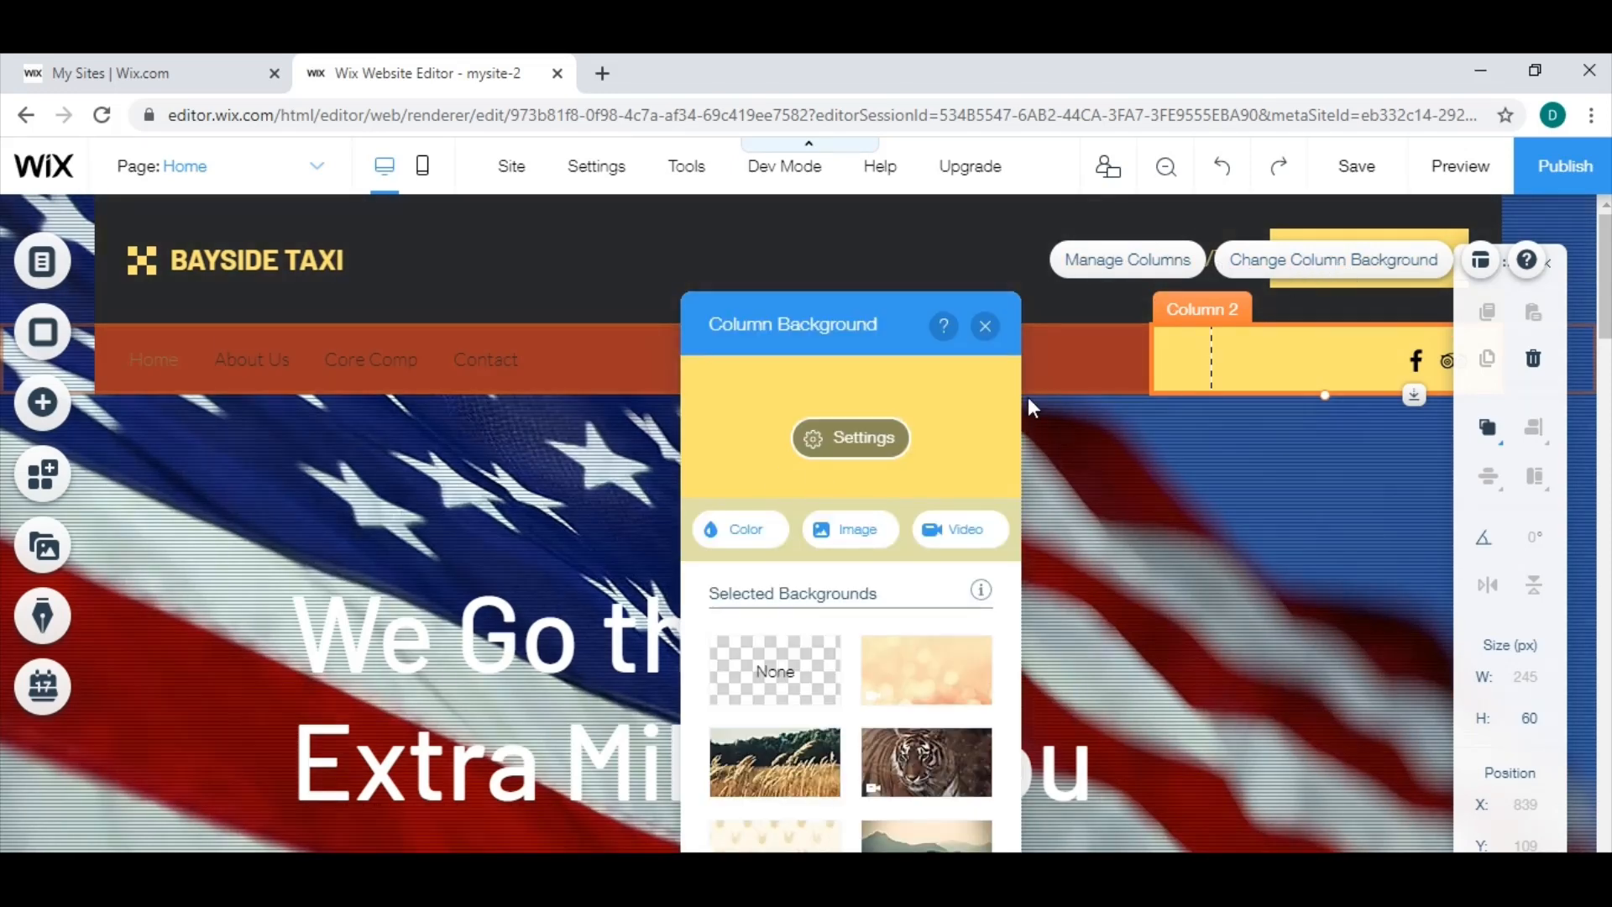
pyautogui.click(747, 540)
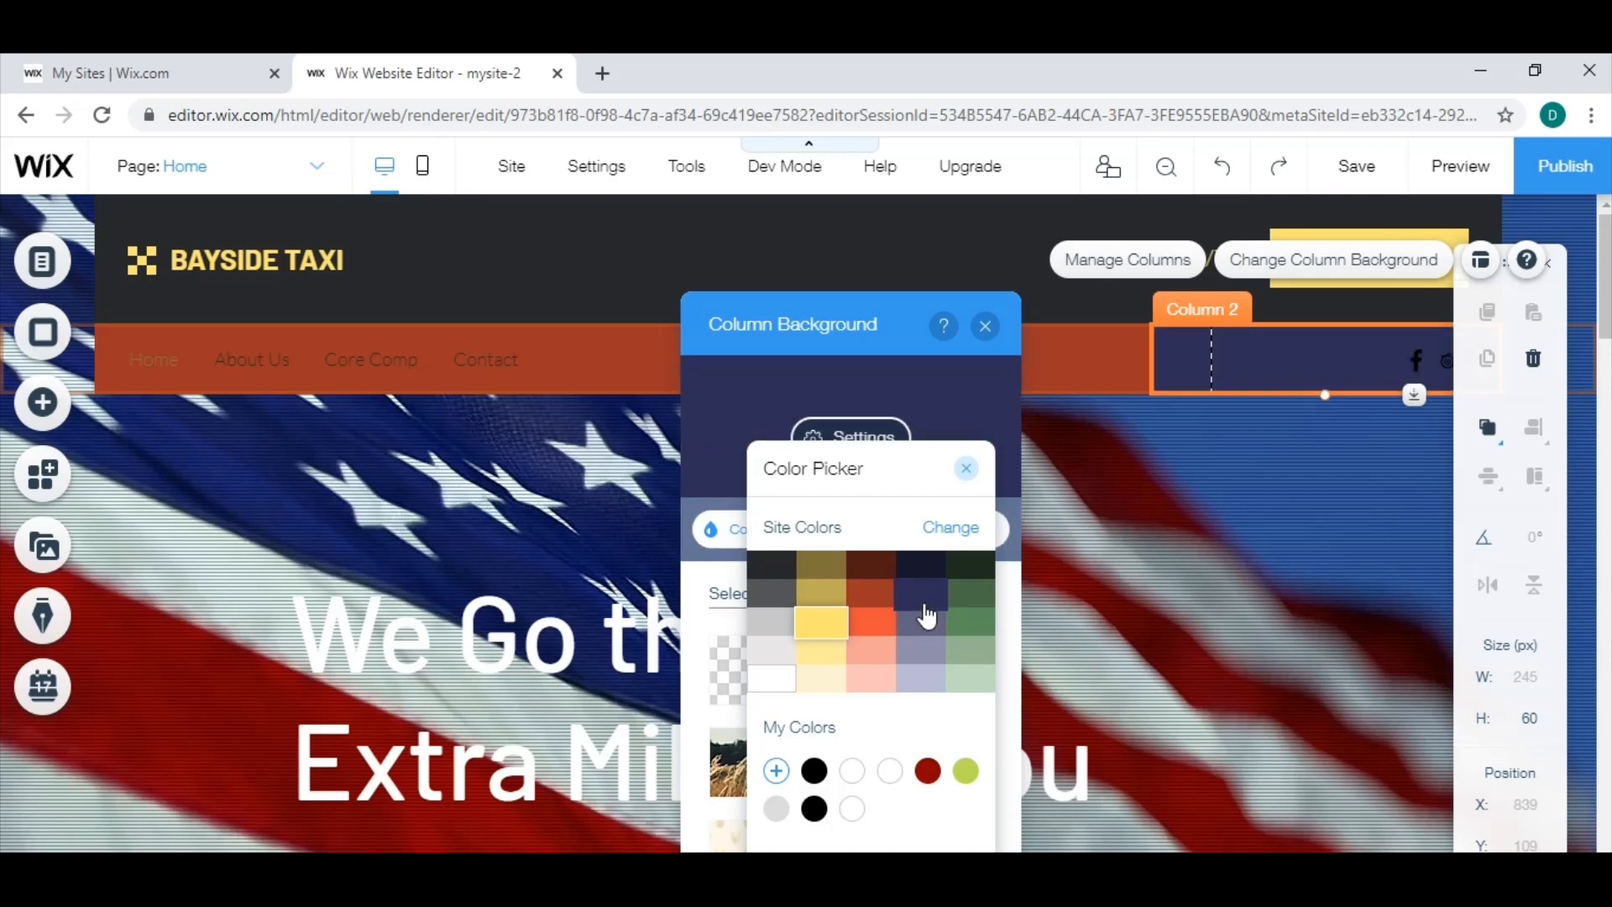
pyautogui.click(920, 601)
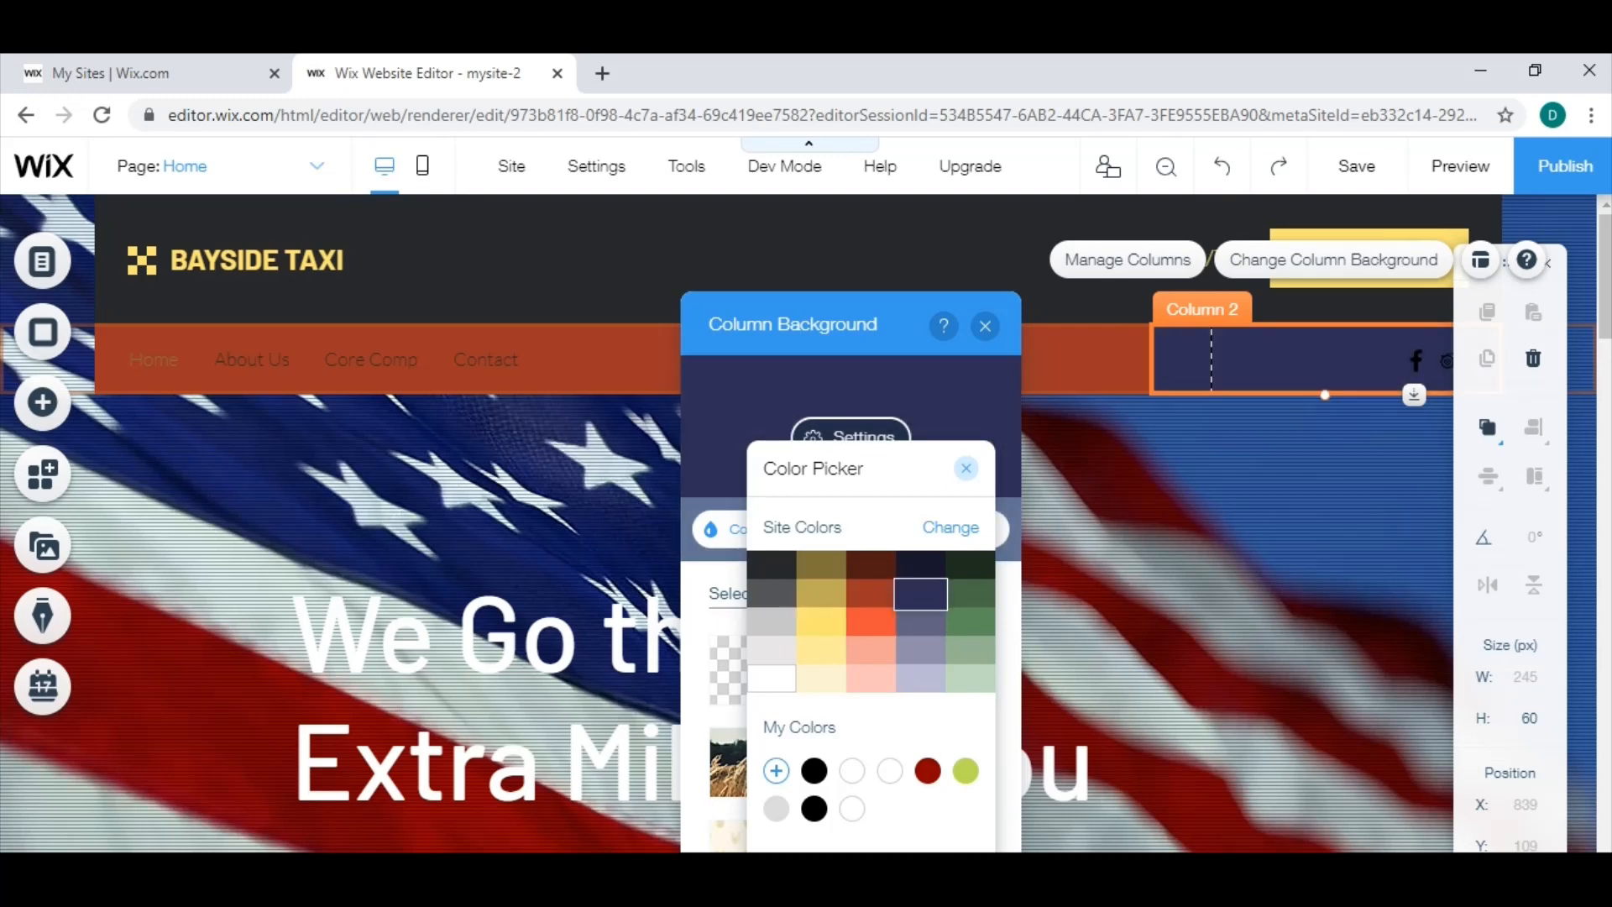
pyautogui.click(969, 472)
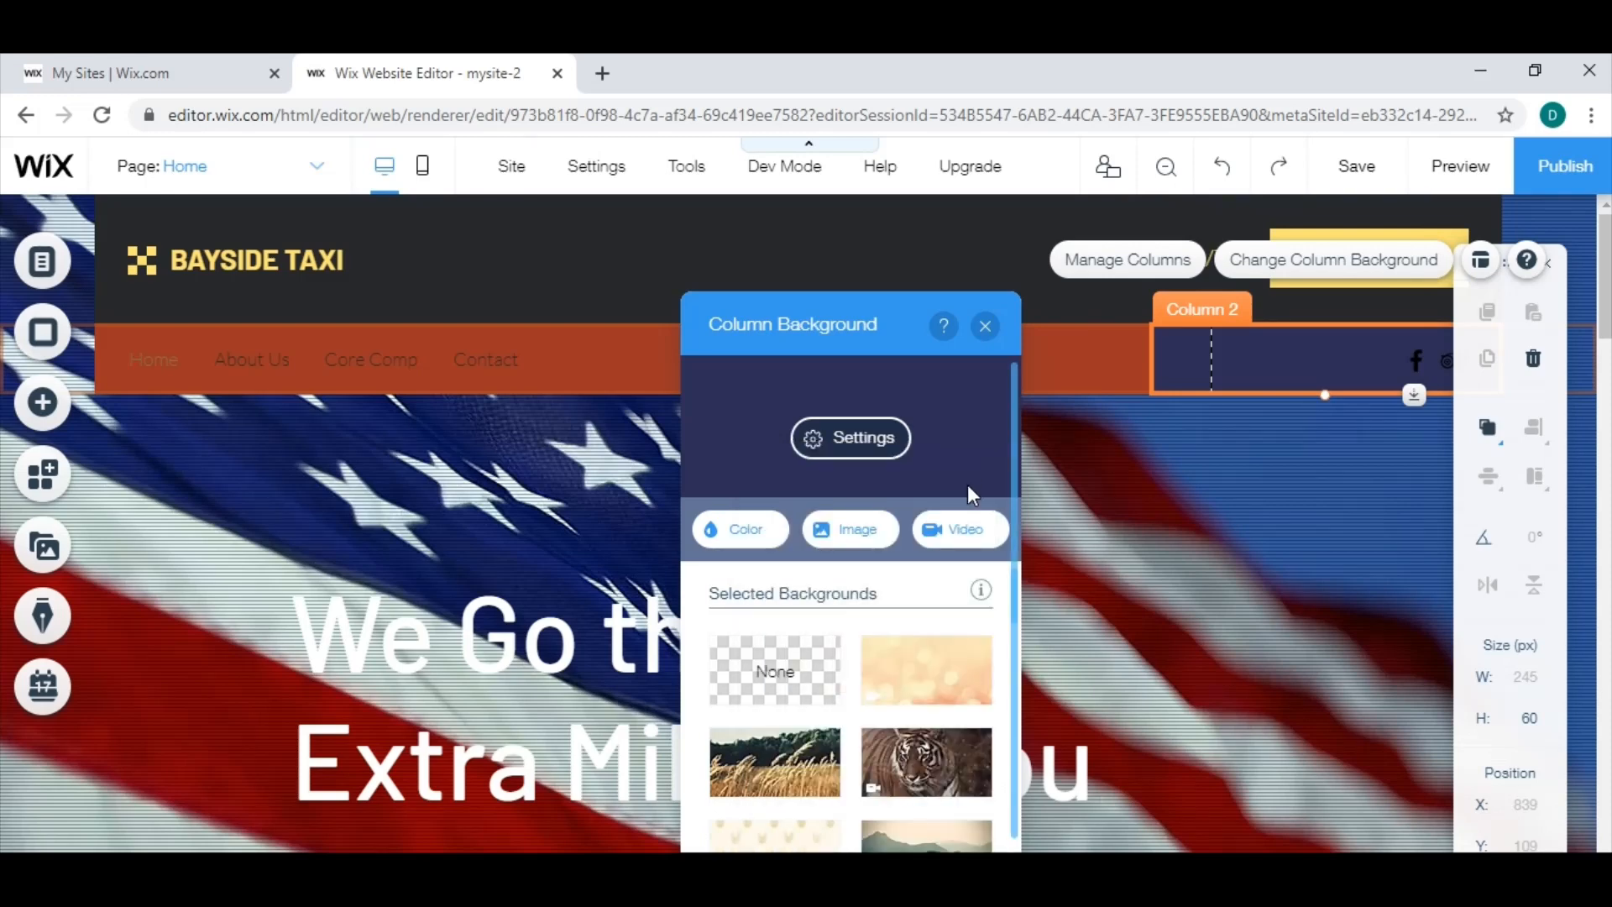
pyautogui.click(985, 326)
# Change the header phone number button's regular fill color to the dark red site color.
pyautogui.click(1241, 472)
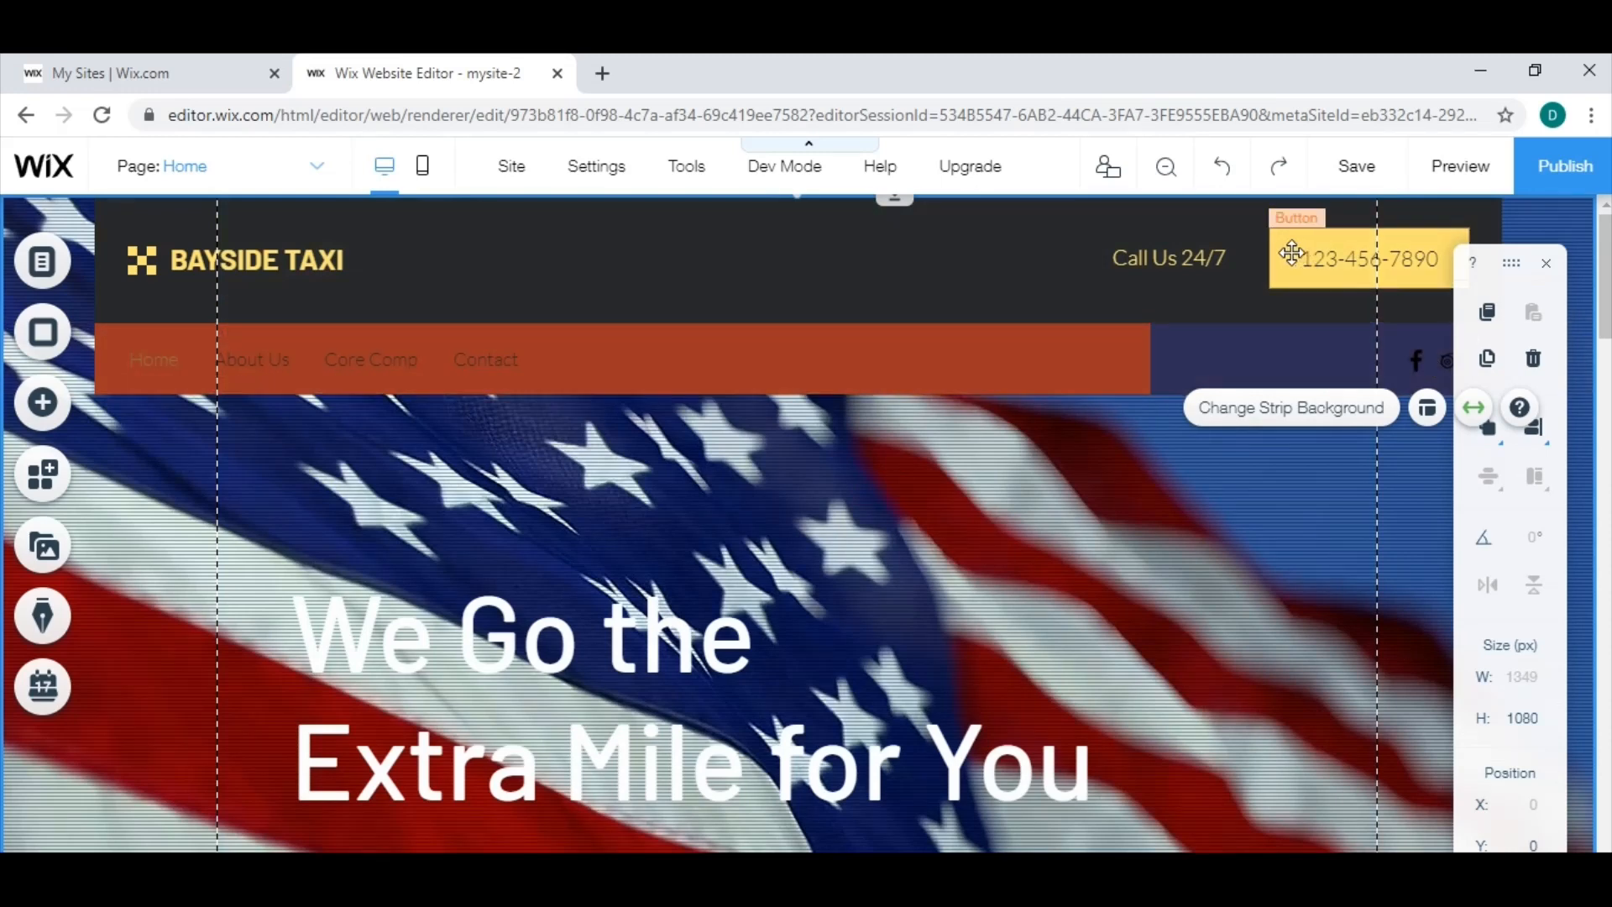
pyautogui.click(1292, 252)
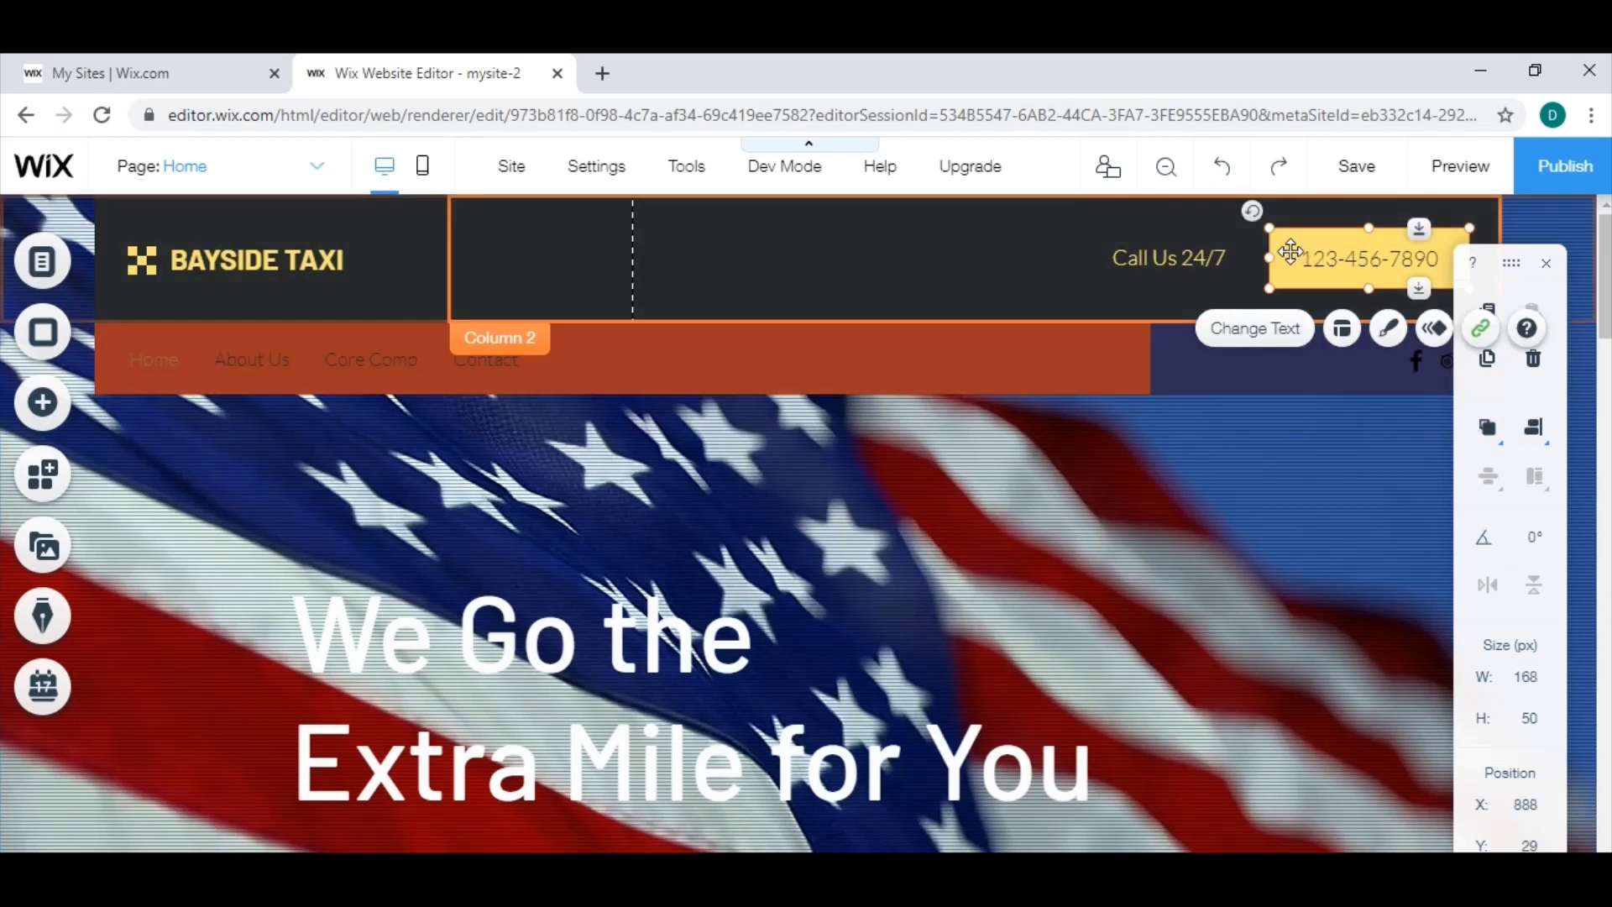
pyautogui.click(1389, 330)
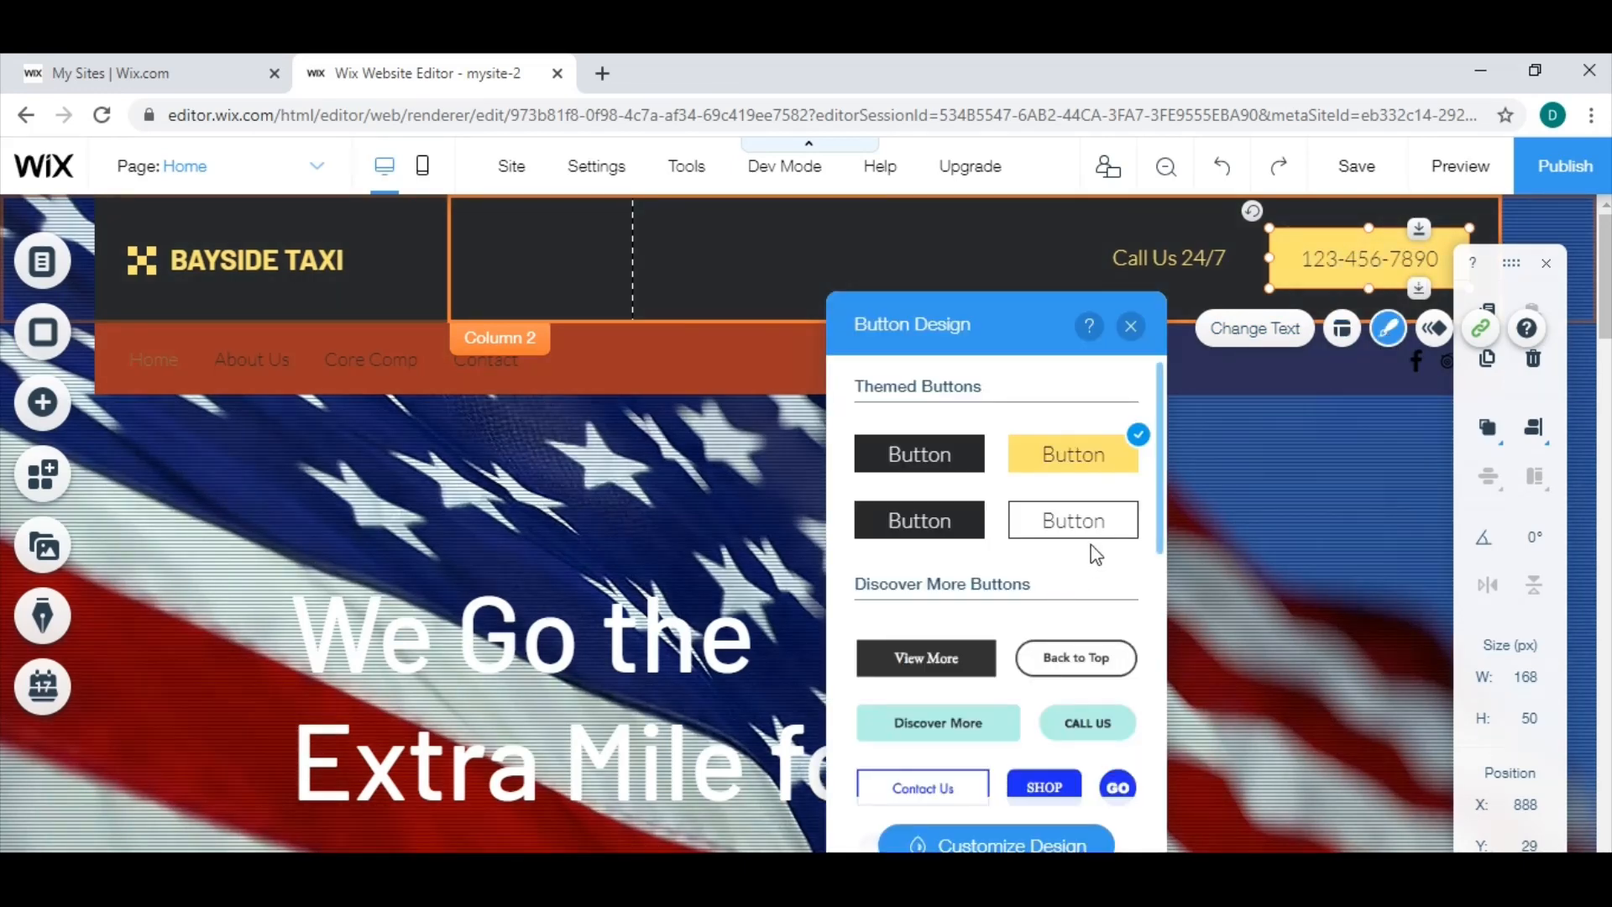
pyautogui.click(1062, 847)
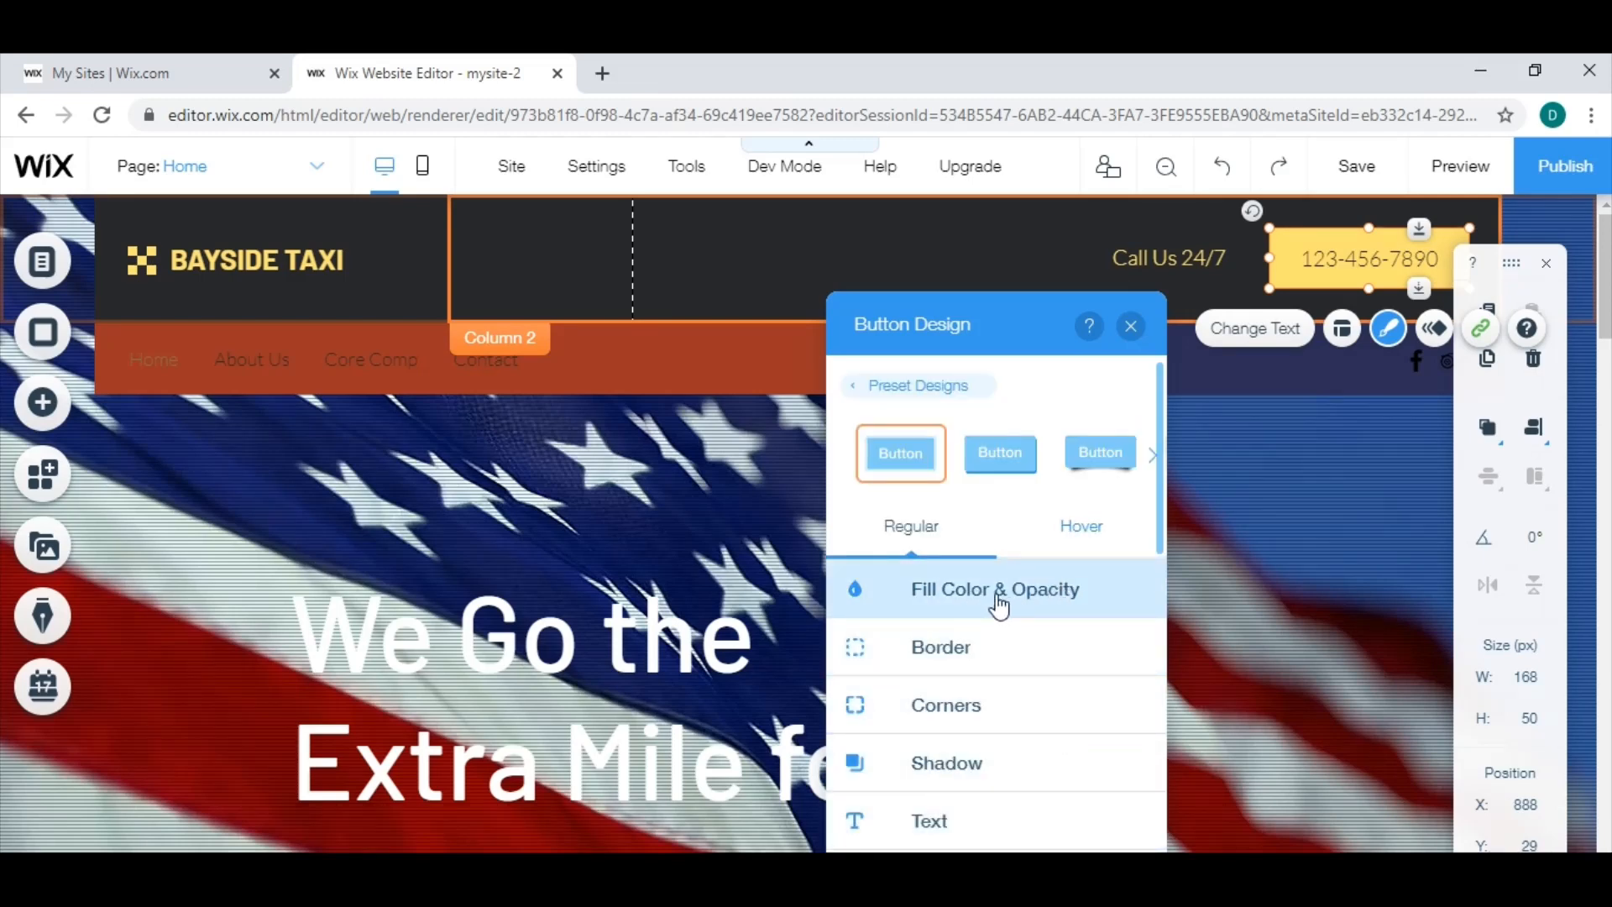
pyautogui.click(975, 606)
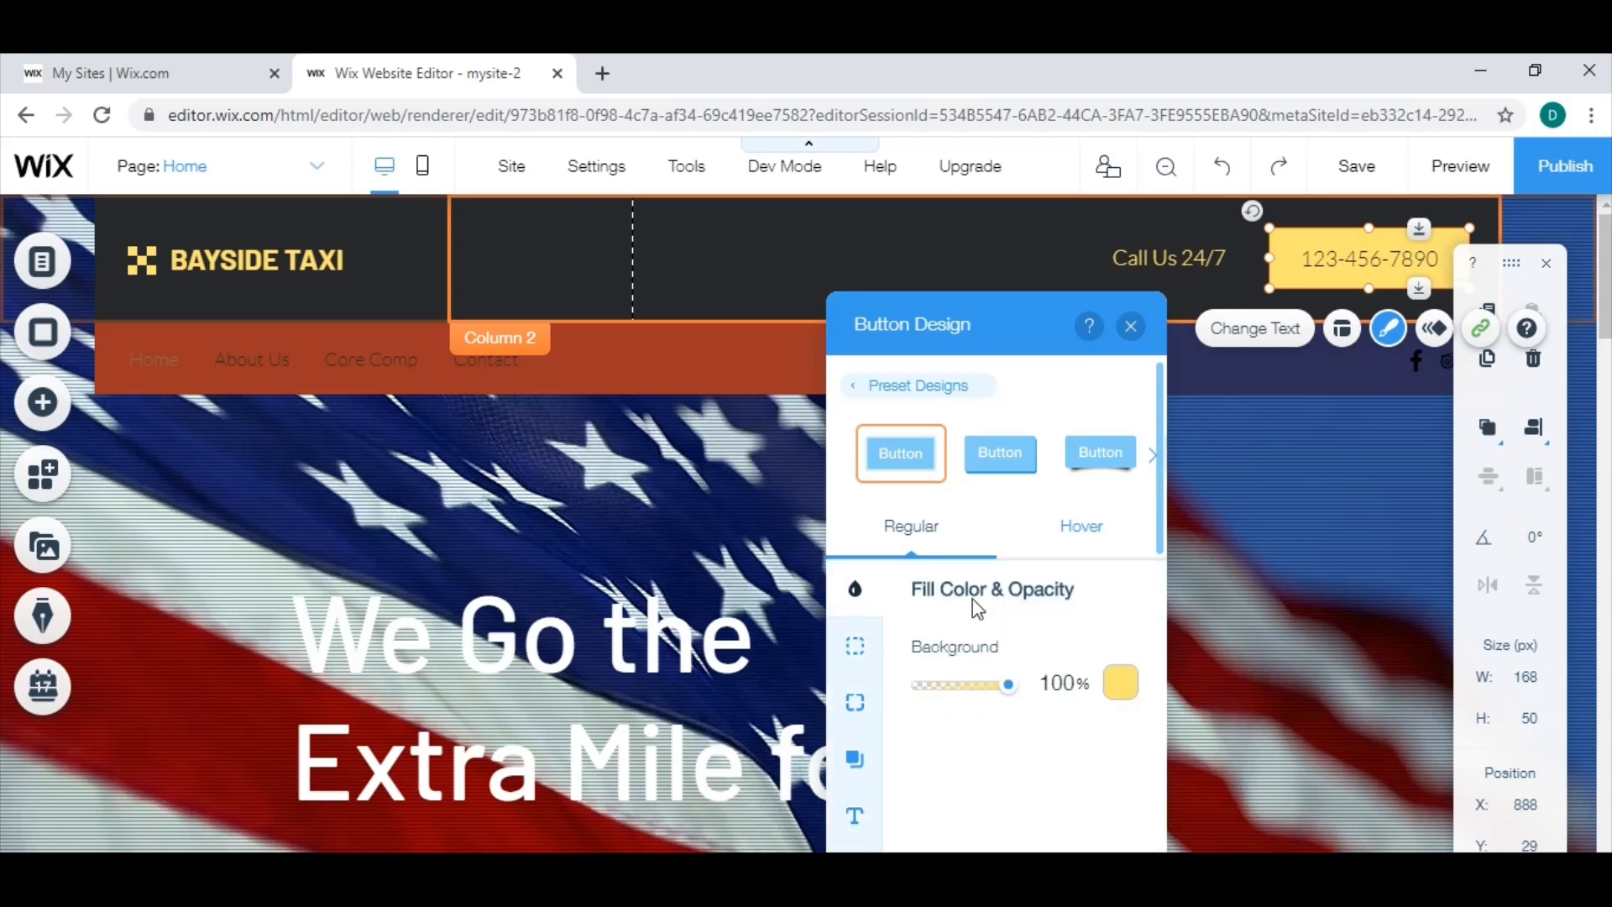
pyautogui.click(1122, 695)
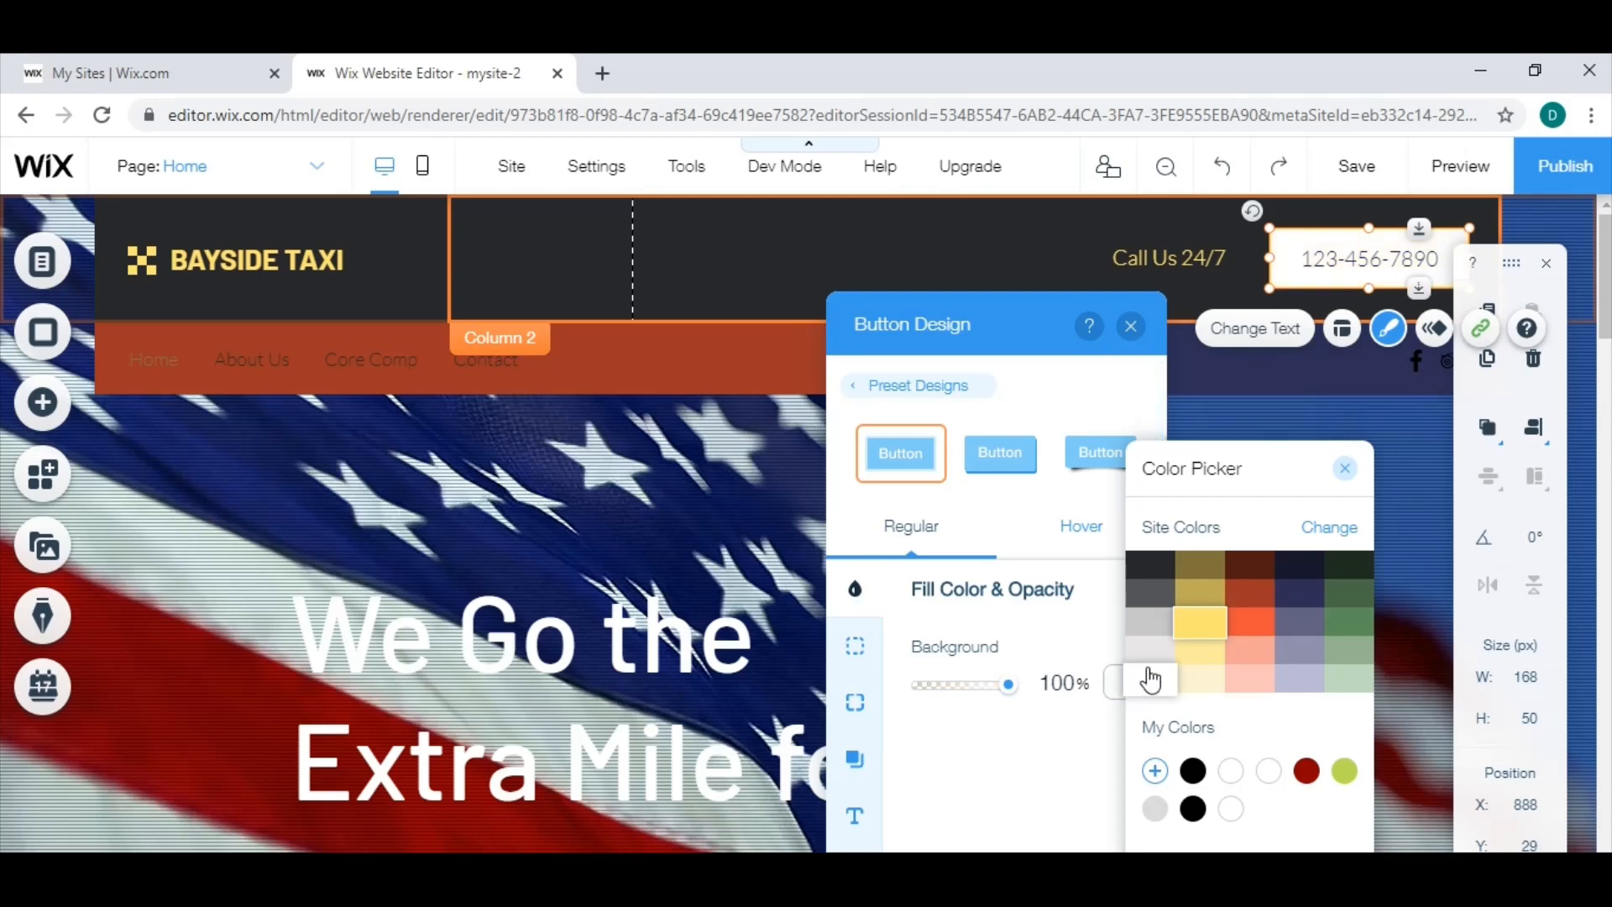
pyautogui.click(1252, 598)
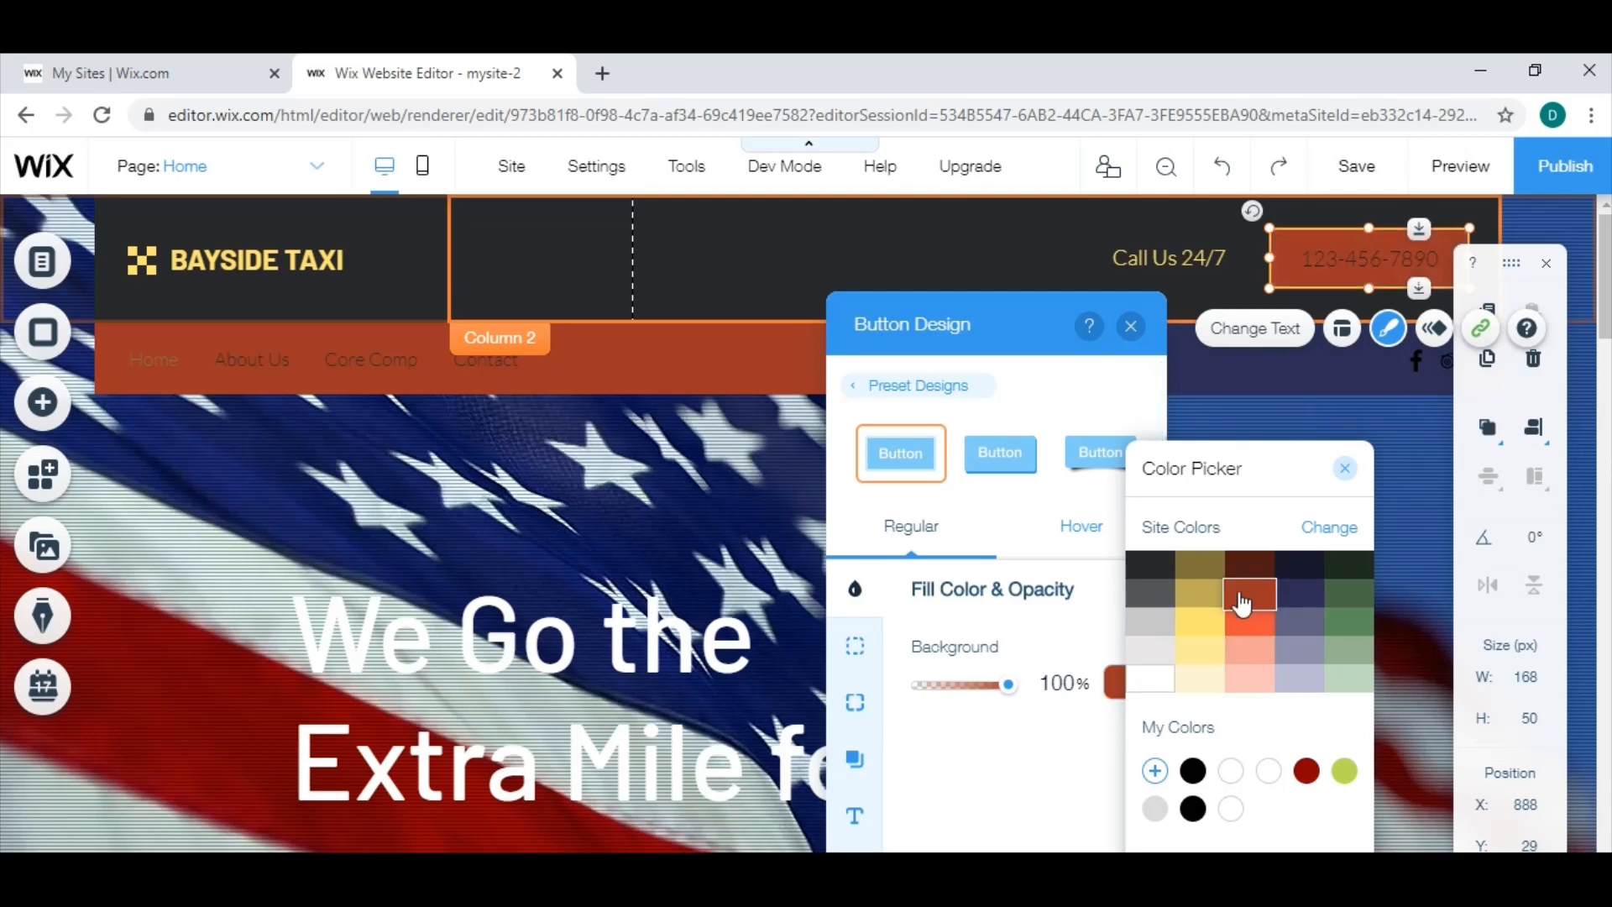
pyautogui.click(1328, 530)
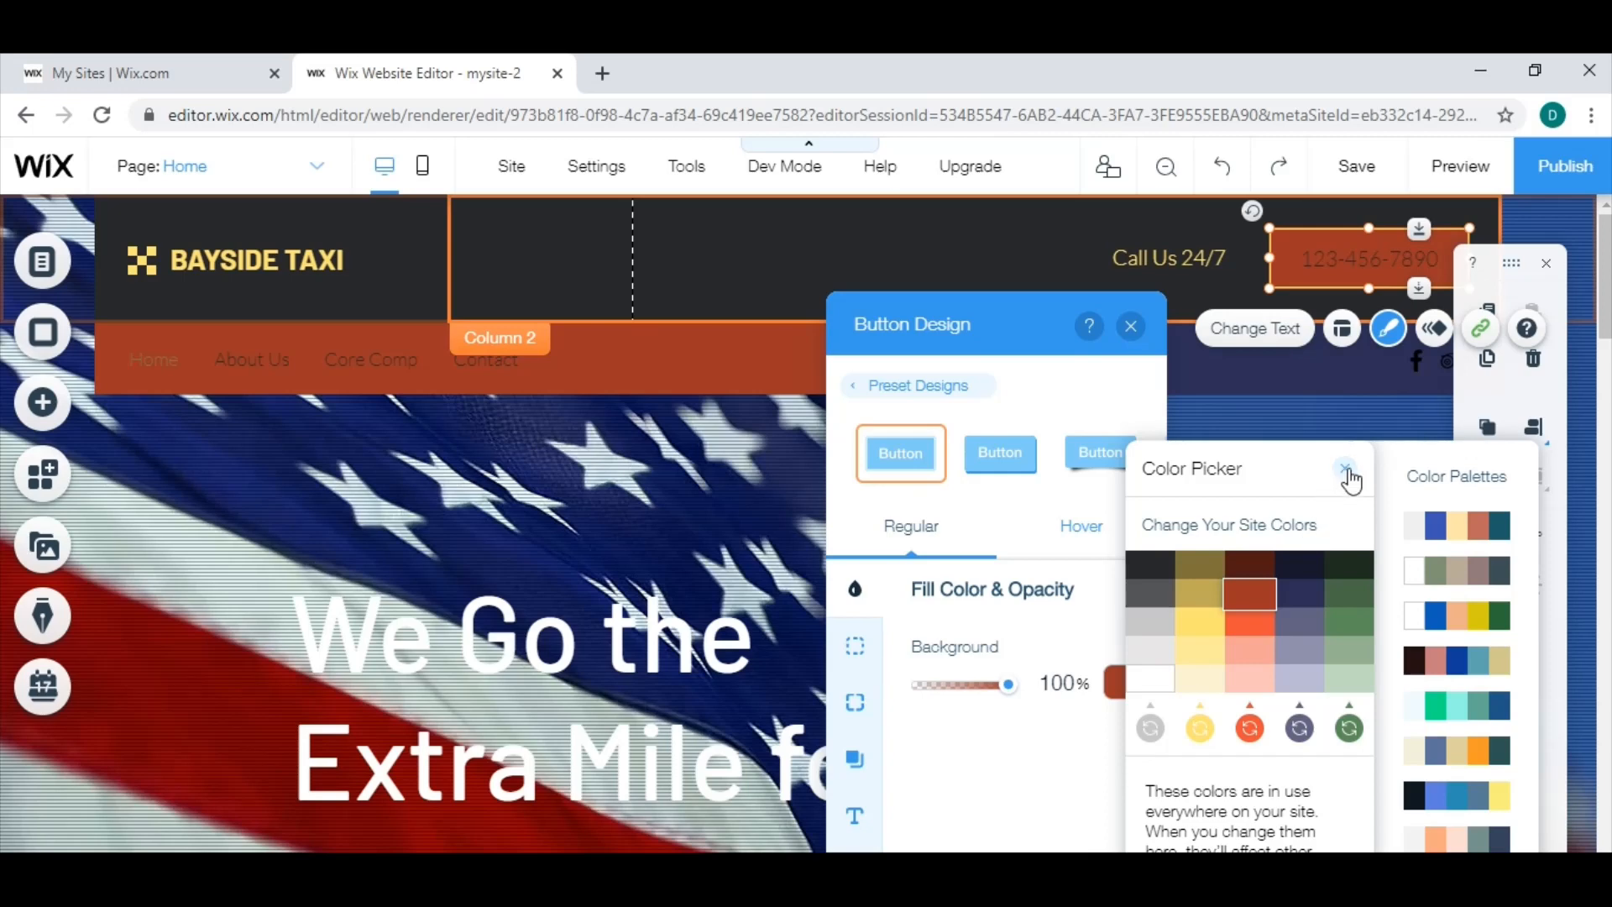
pyautogui.click(1347, 476)
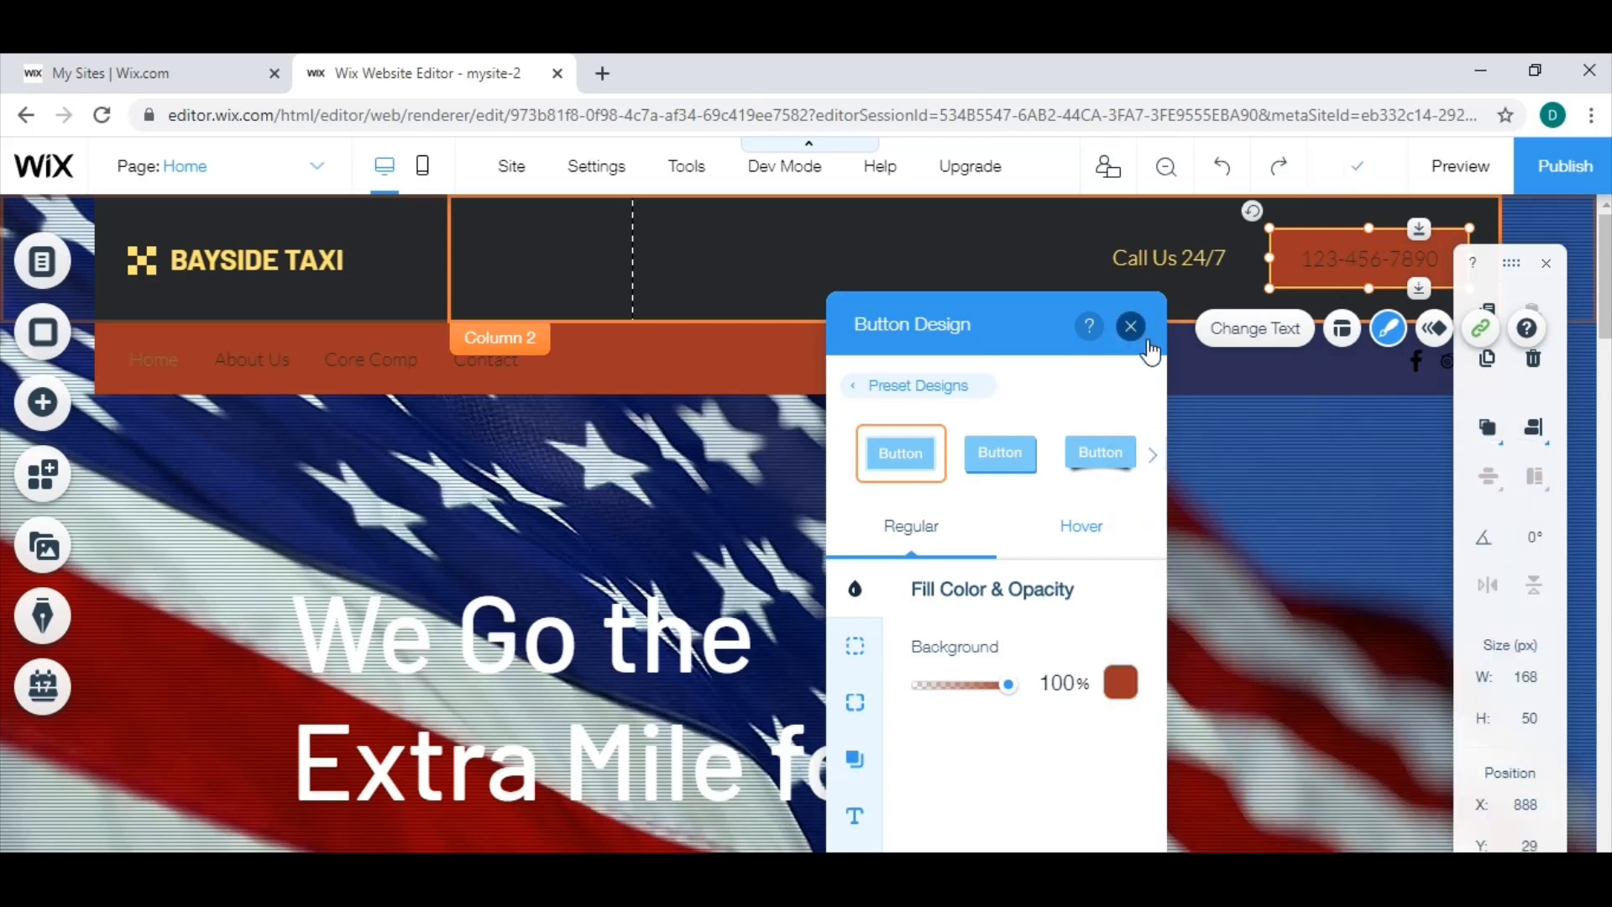
pyautogui.click(1145, 340)
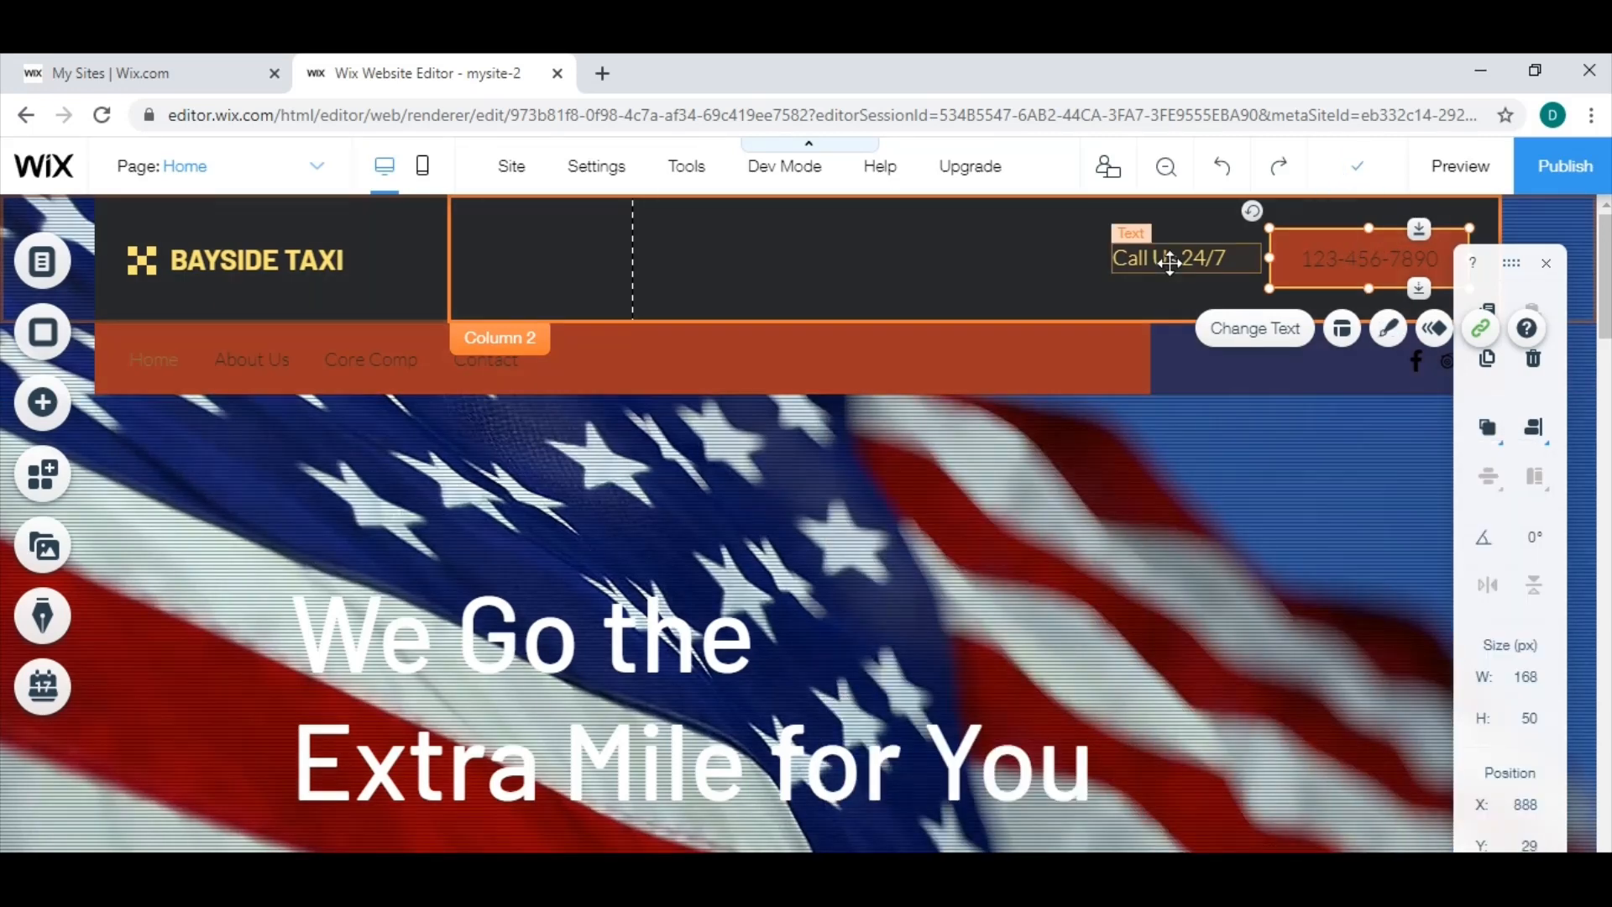
# Change the color of the "Call Us 24/7" header text to white.
pyautogui.click(1169, 262)
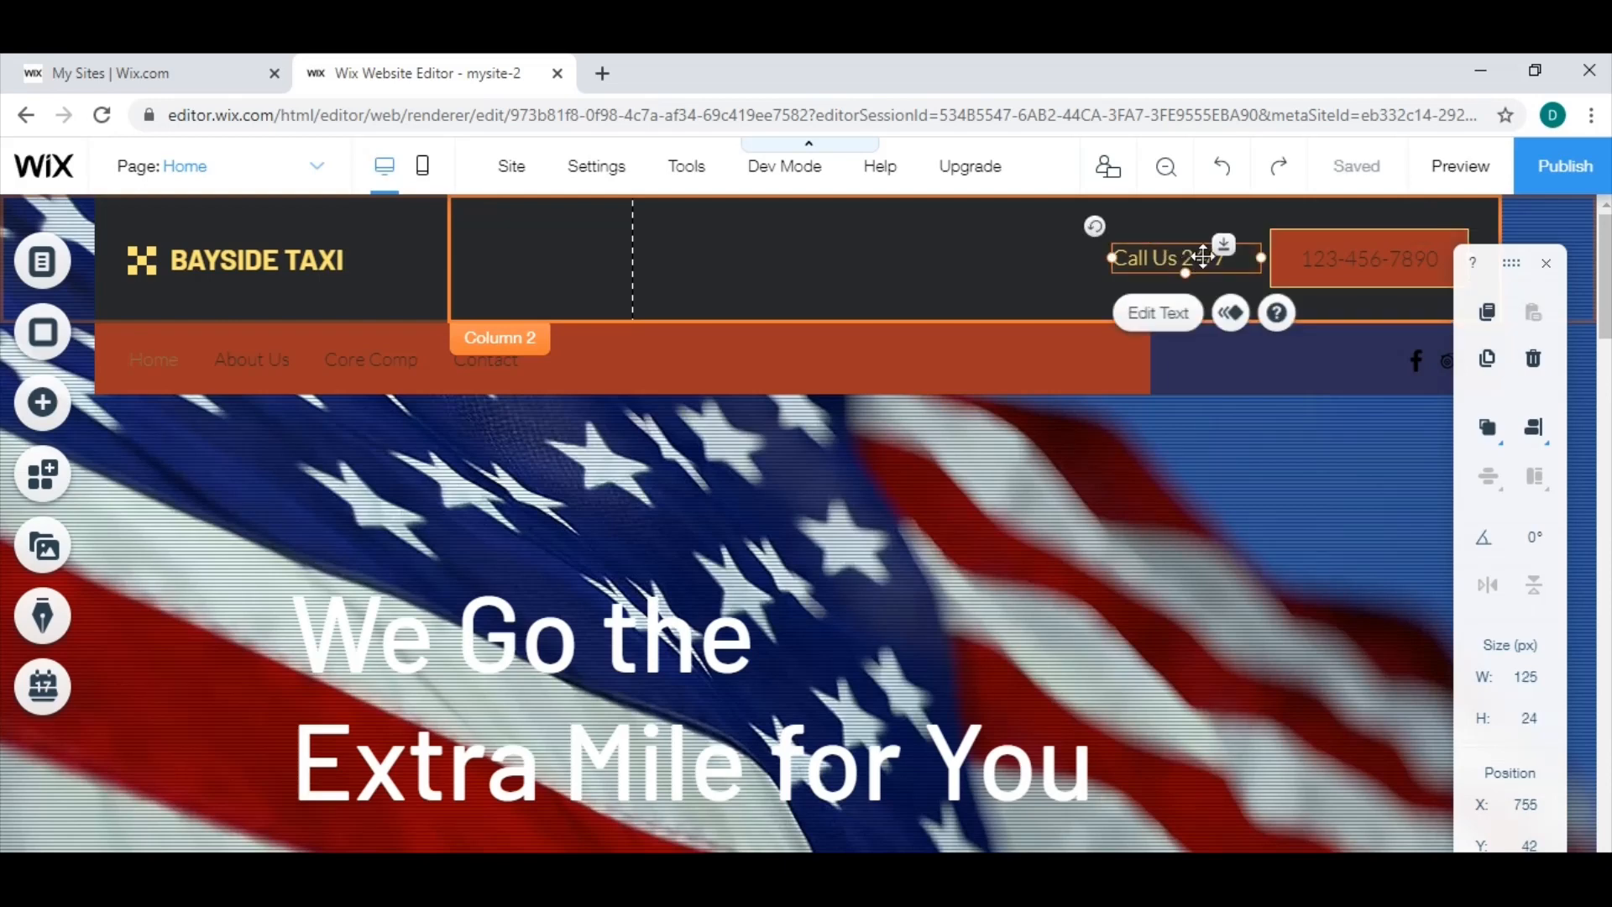
pyautogui.click(1166, 317)
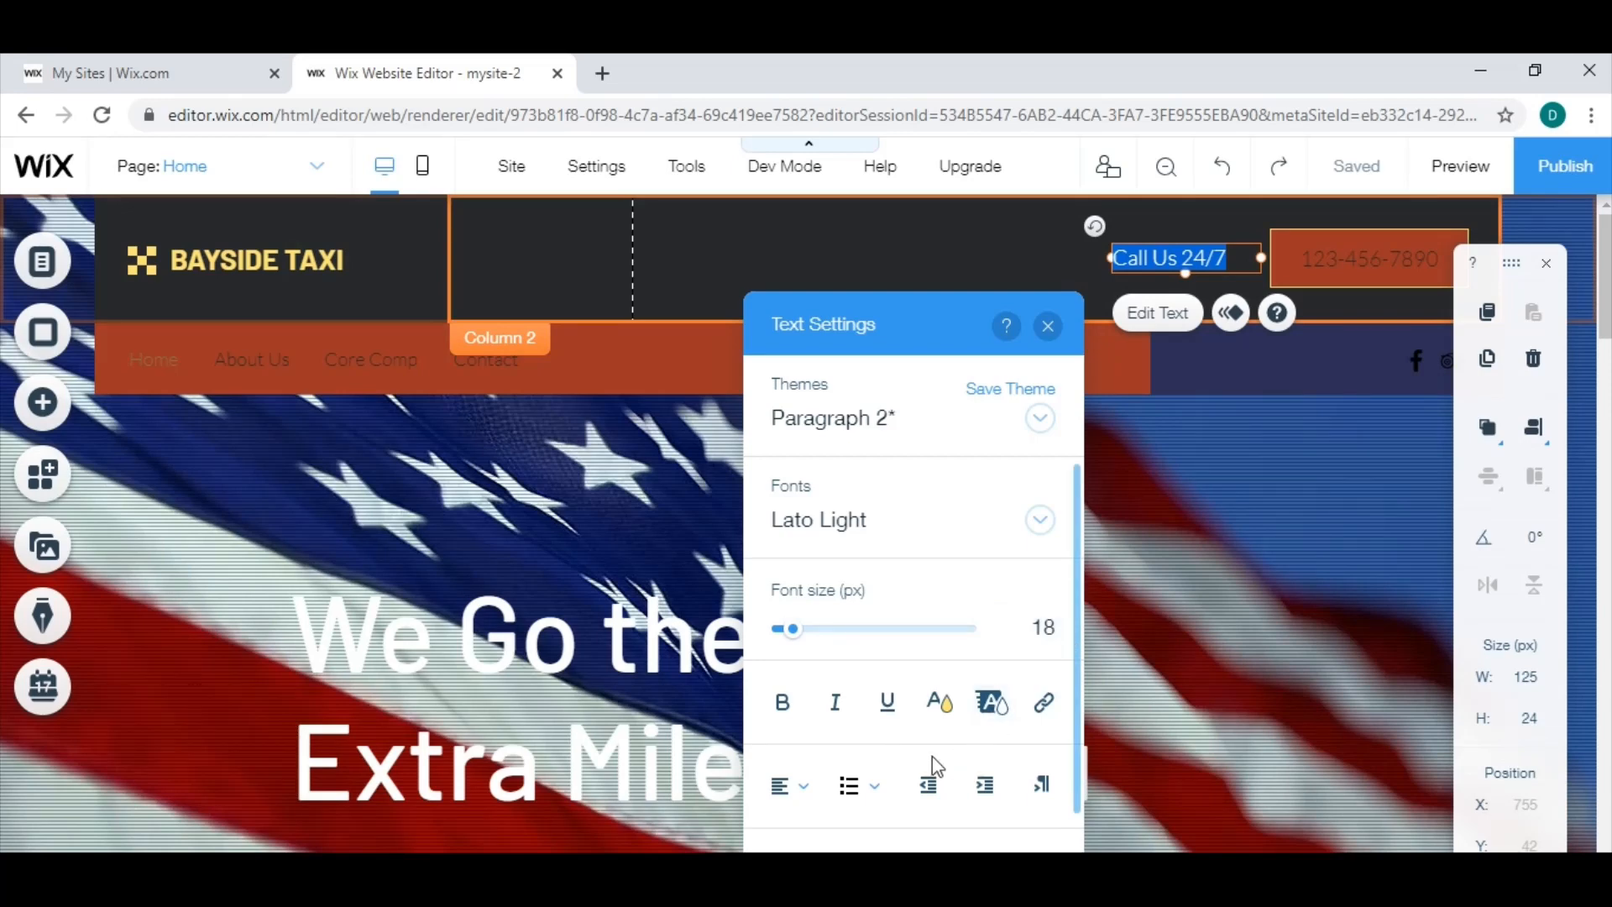
pyautogui.click(948, 712)
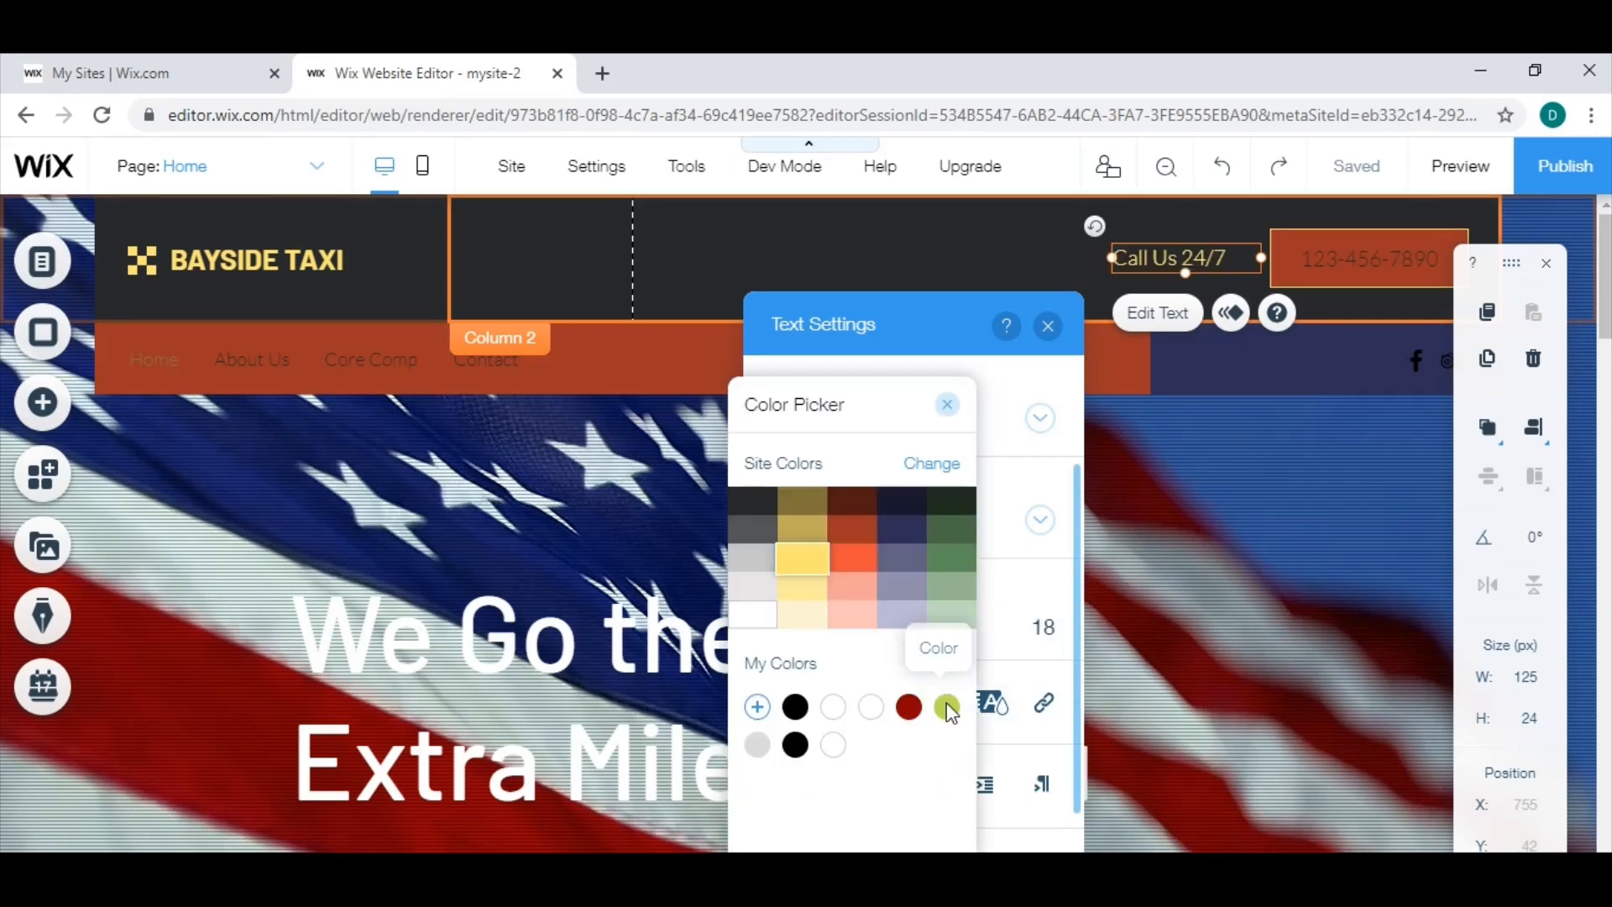
pyautogui.click(758, 625)
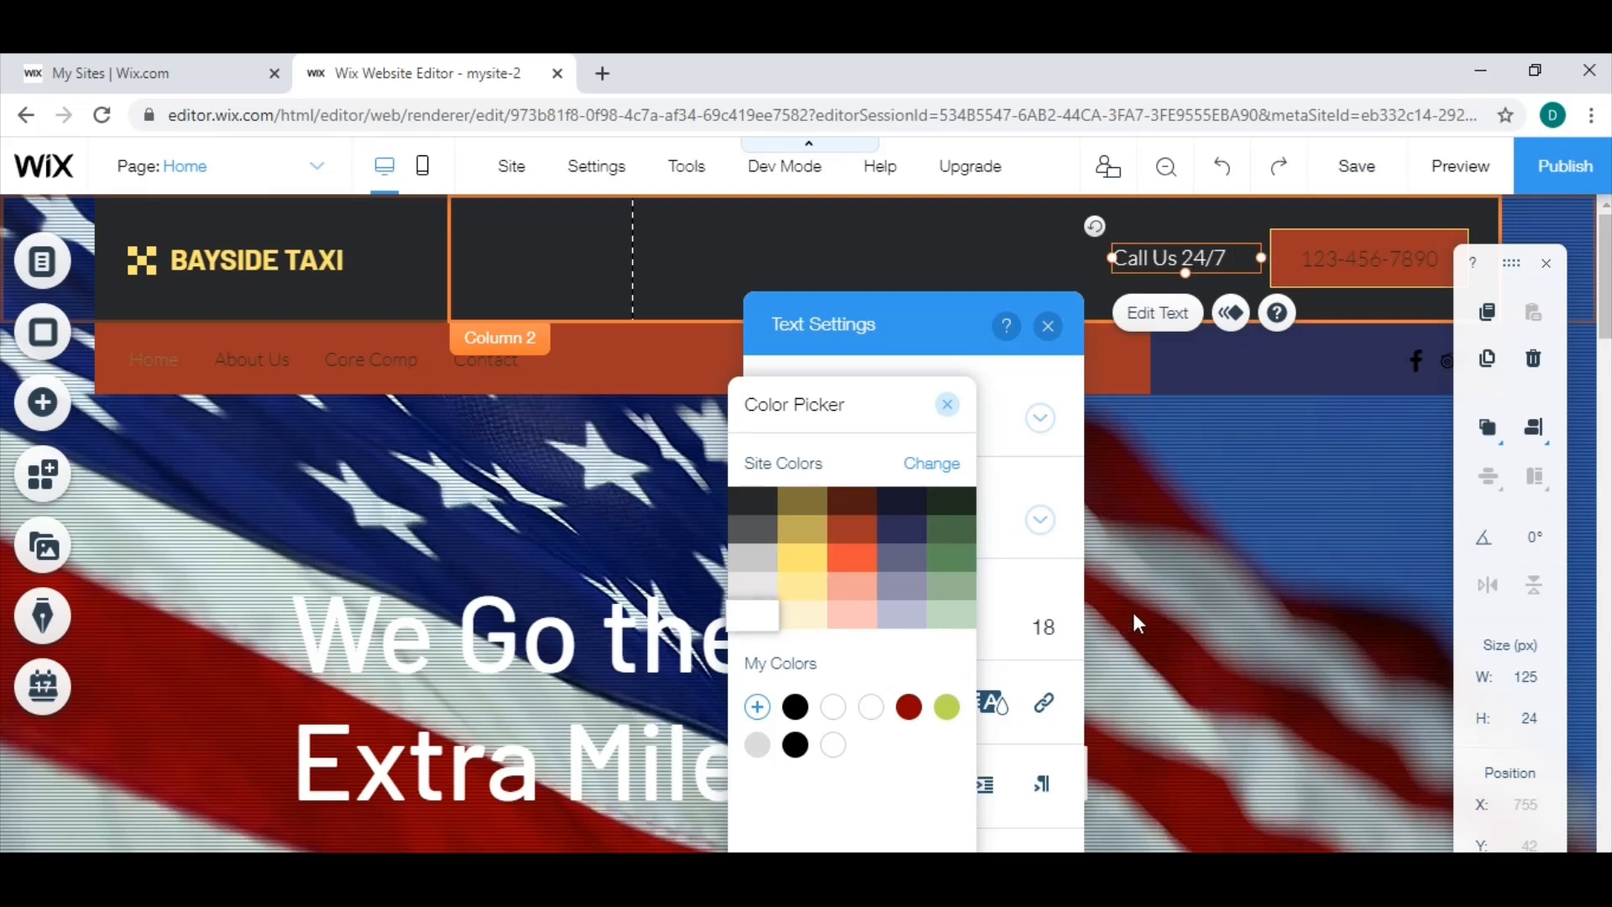
pyautogui.click(933, 466)
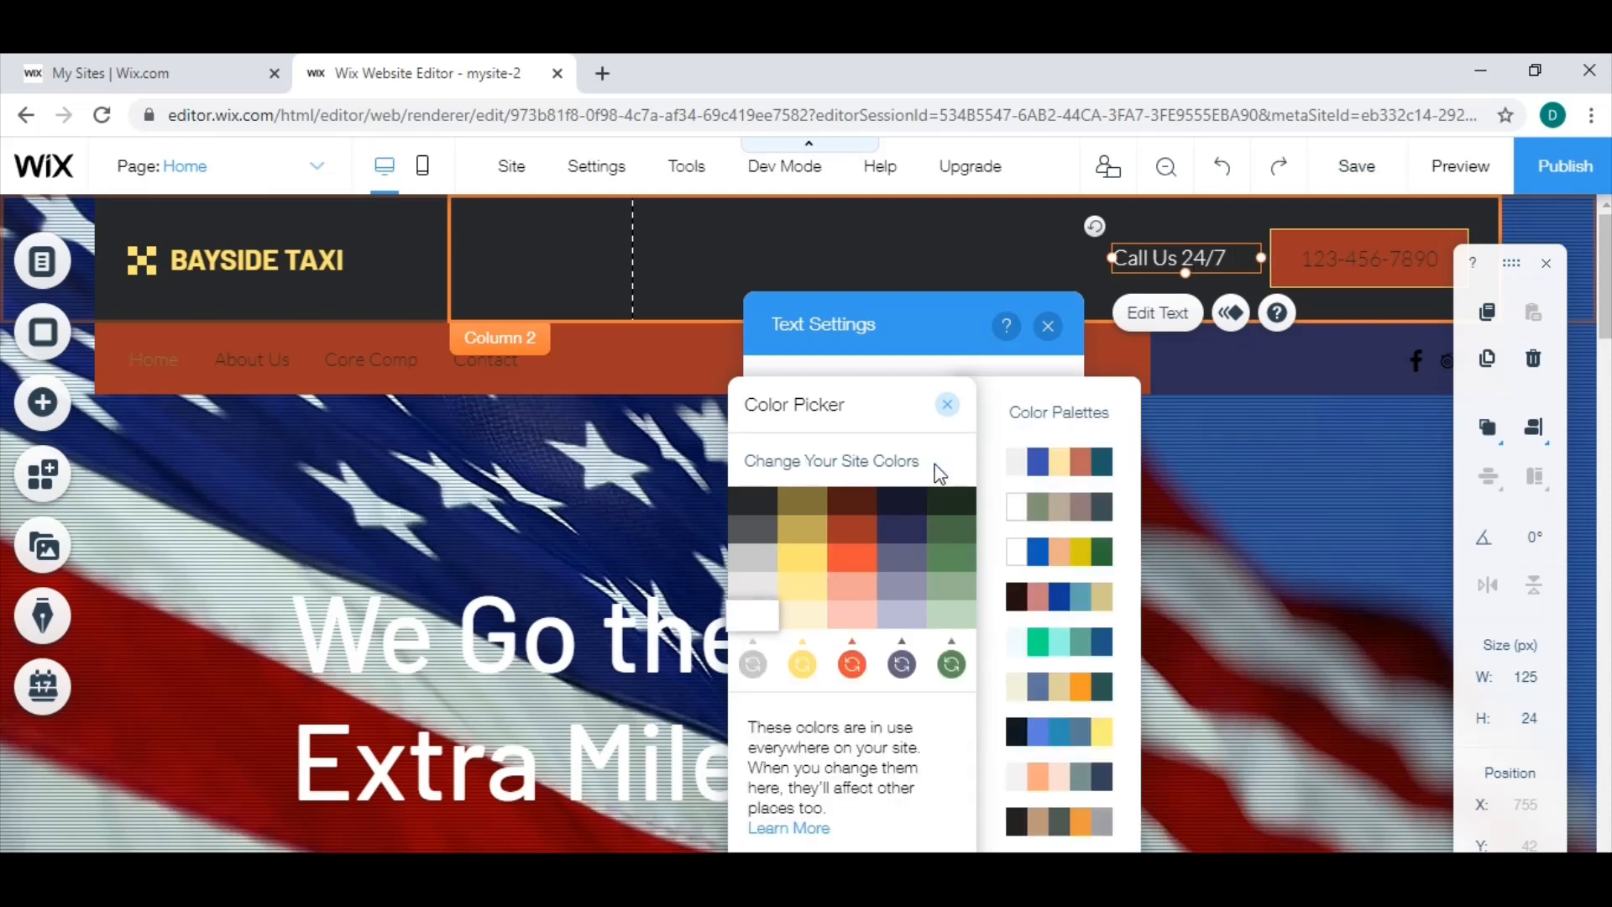
pyautogui.click(948, 404)
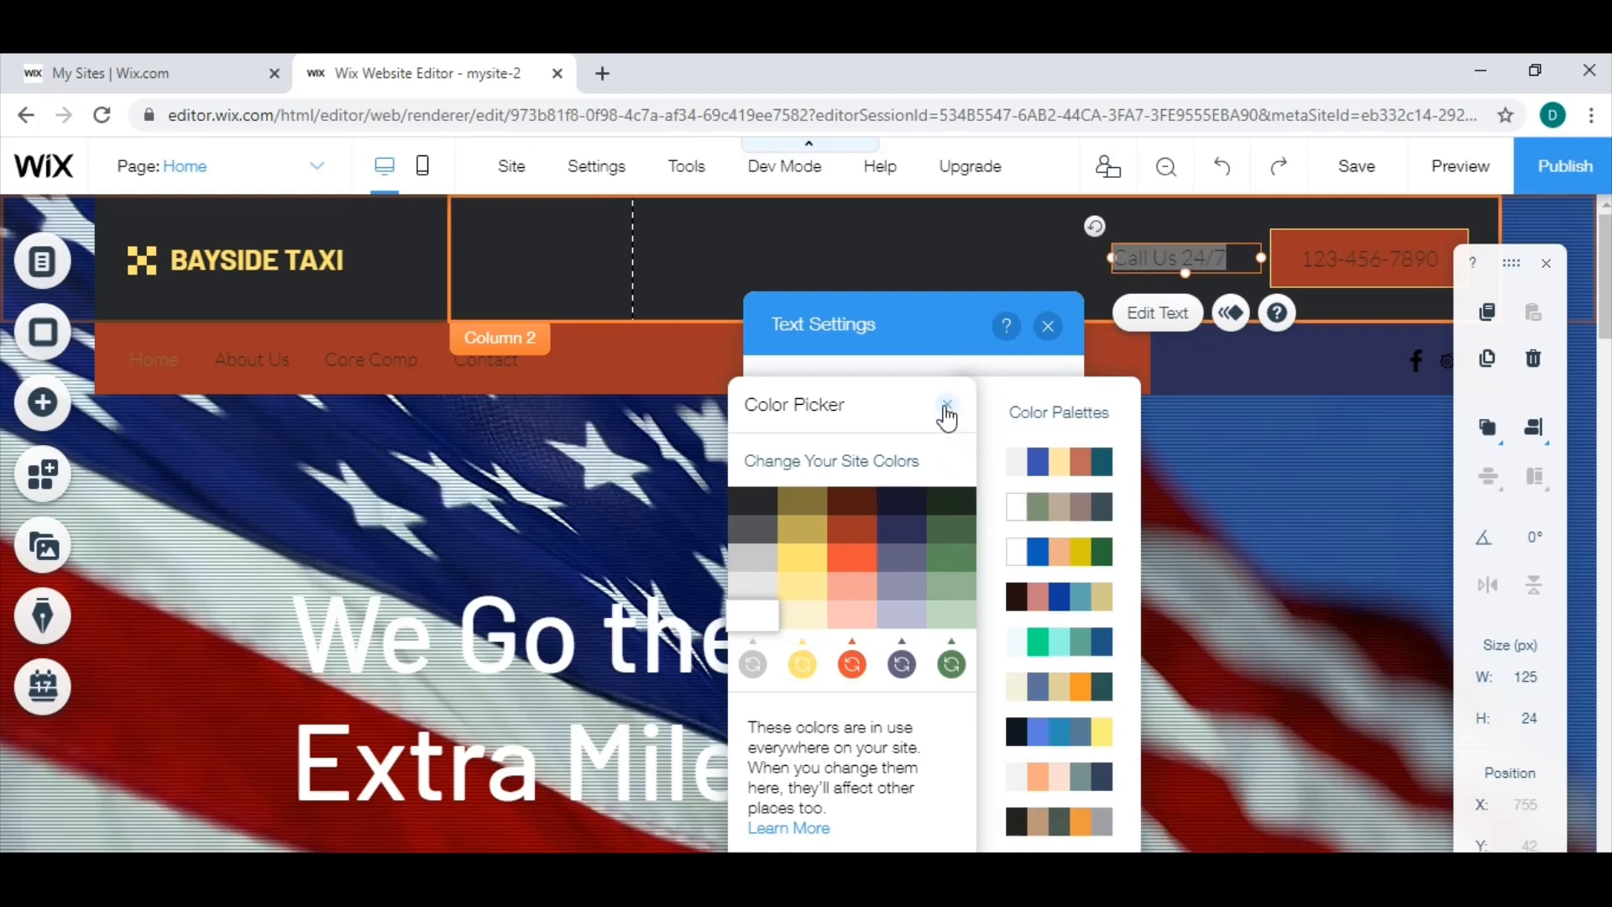
pyautogui.click(1049, 330)
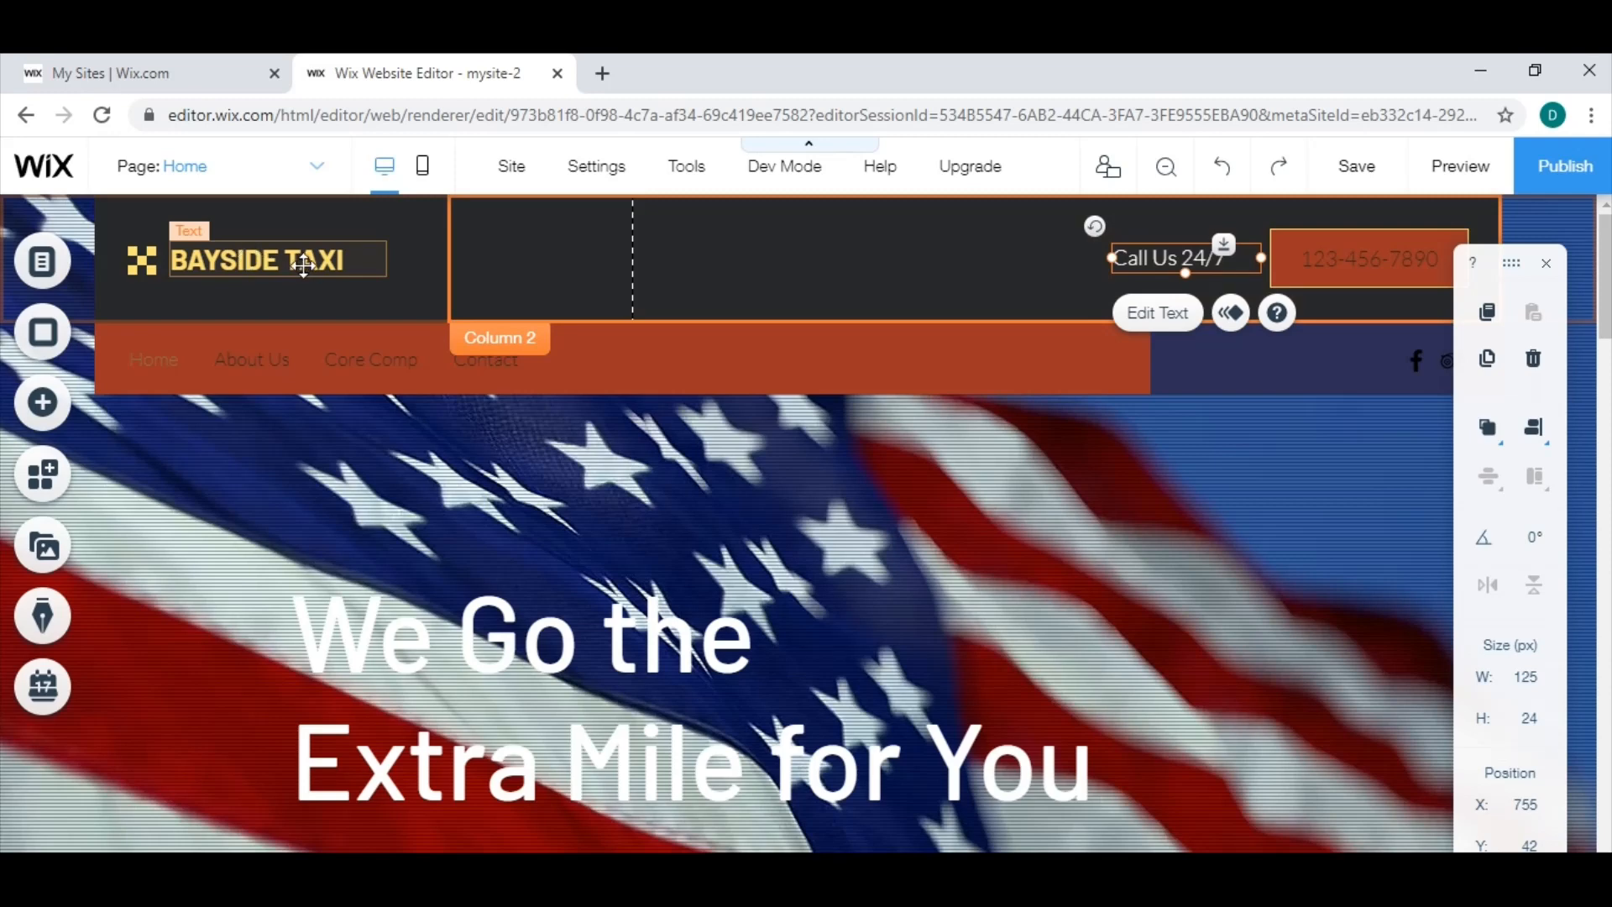
# Delete the BAYSIDE TAXI title and the yellow checkered vector art beside it from the header.
pyautogui.click(210, 261)
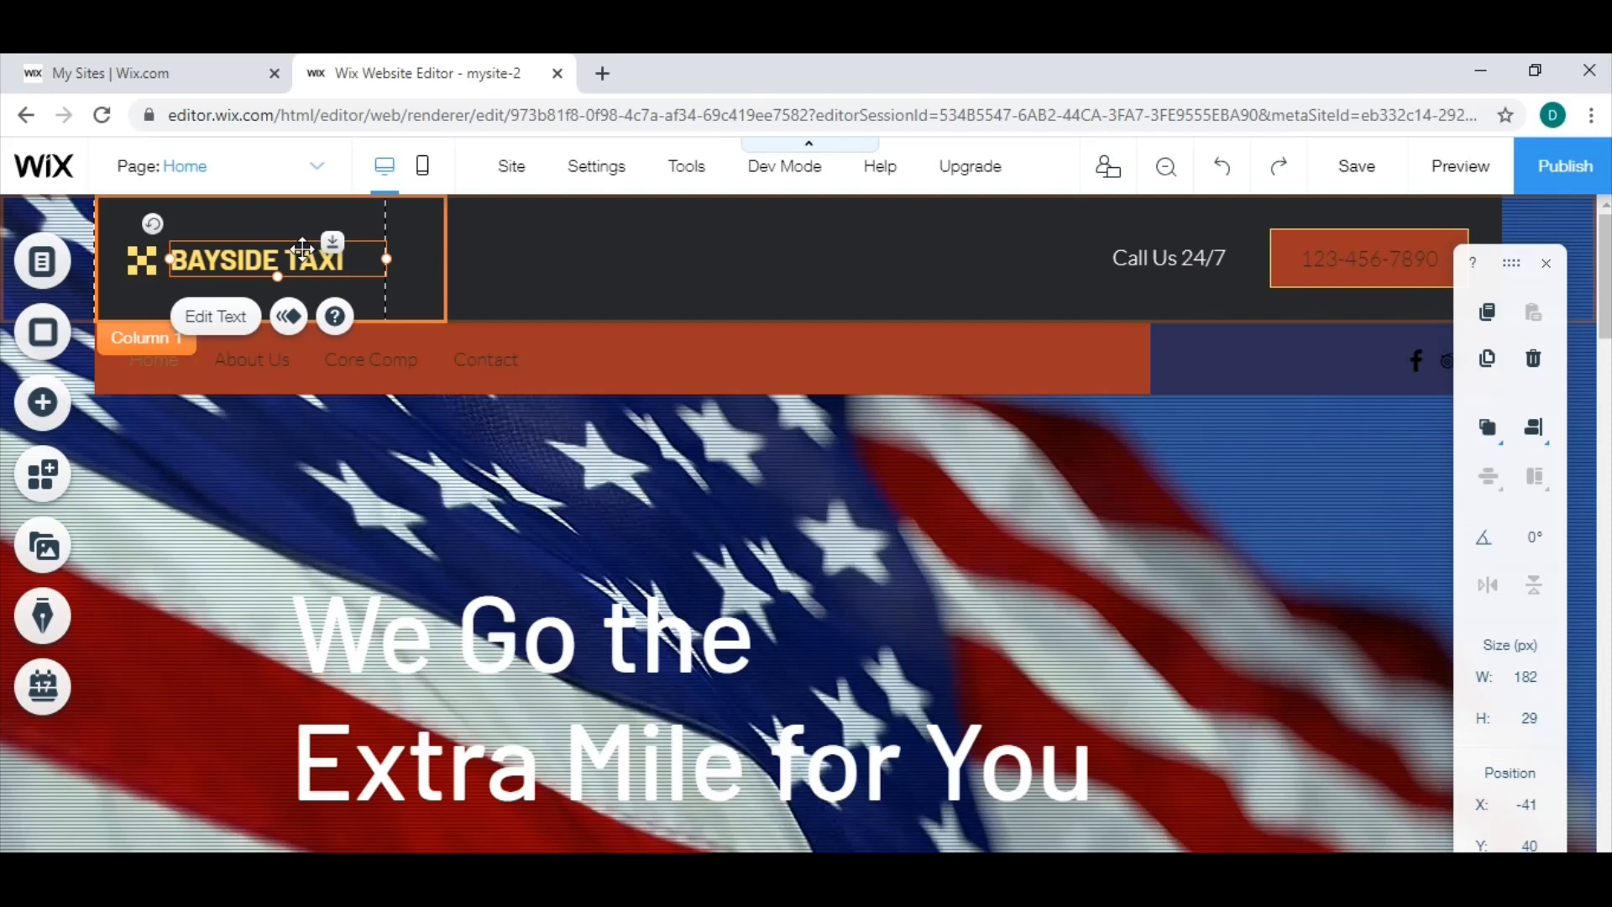
pyautogui.press('Delete')
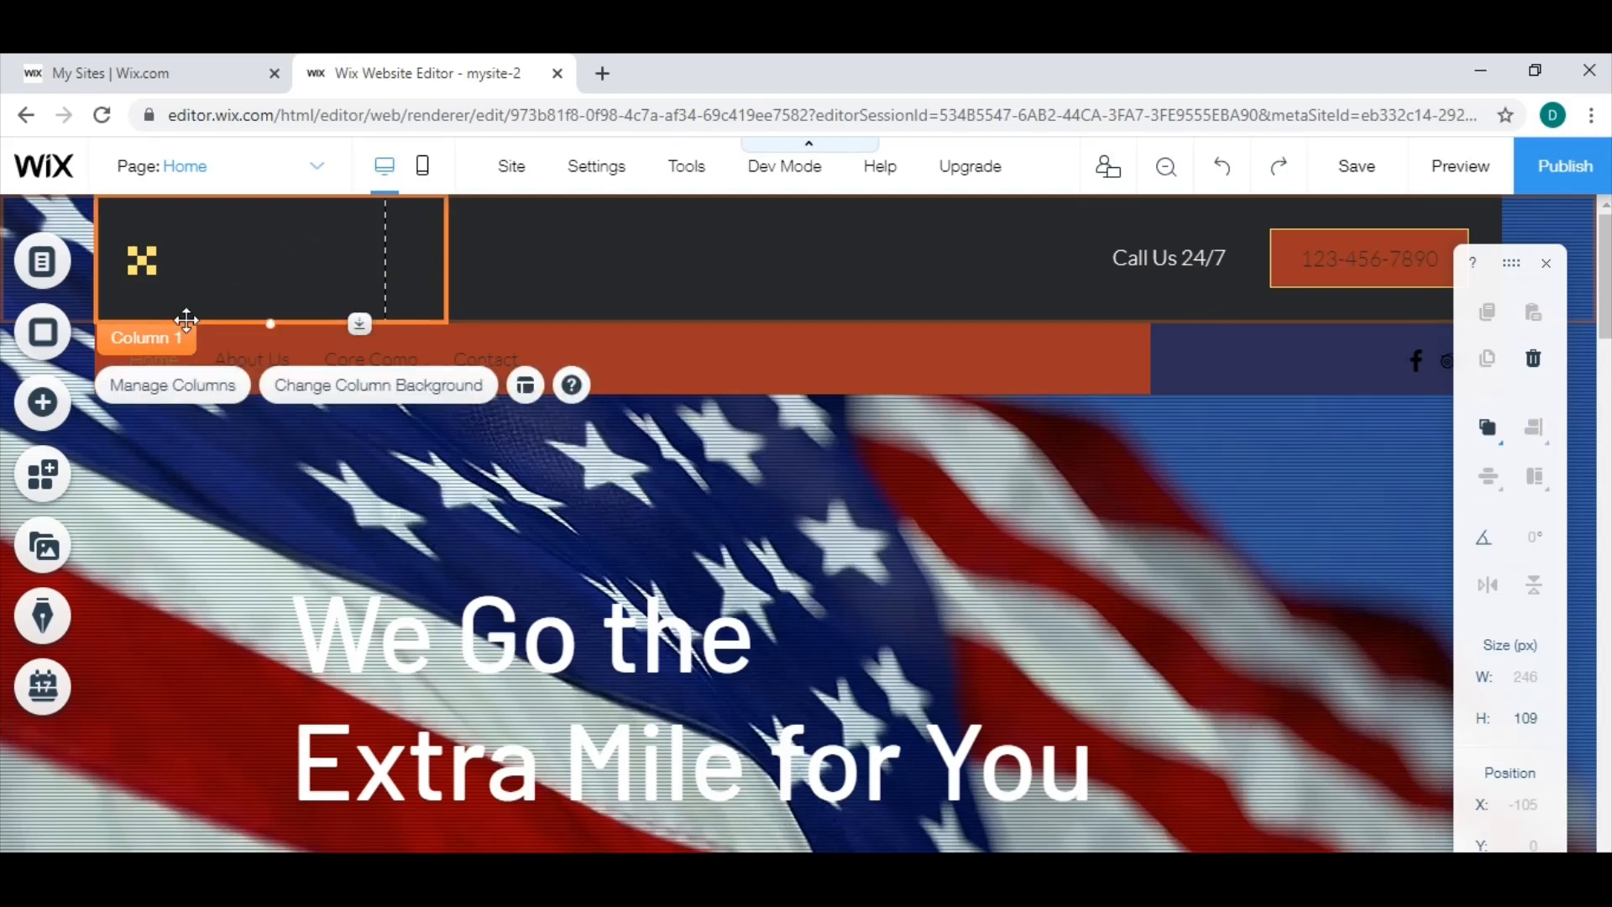
pyautogui.click(153, 267)
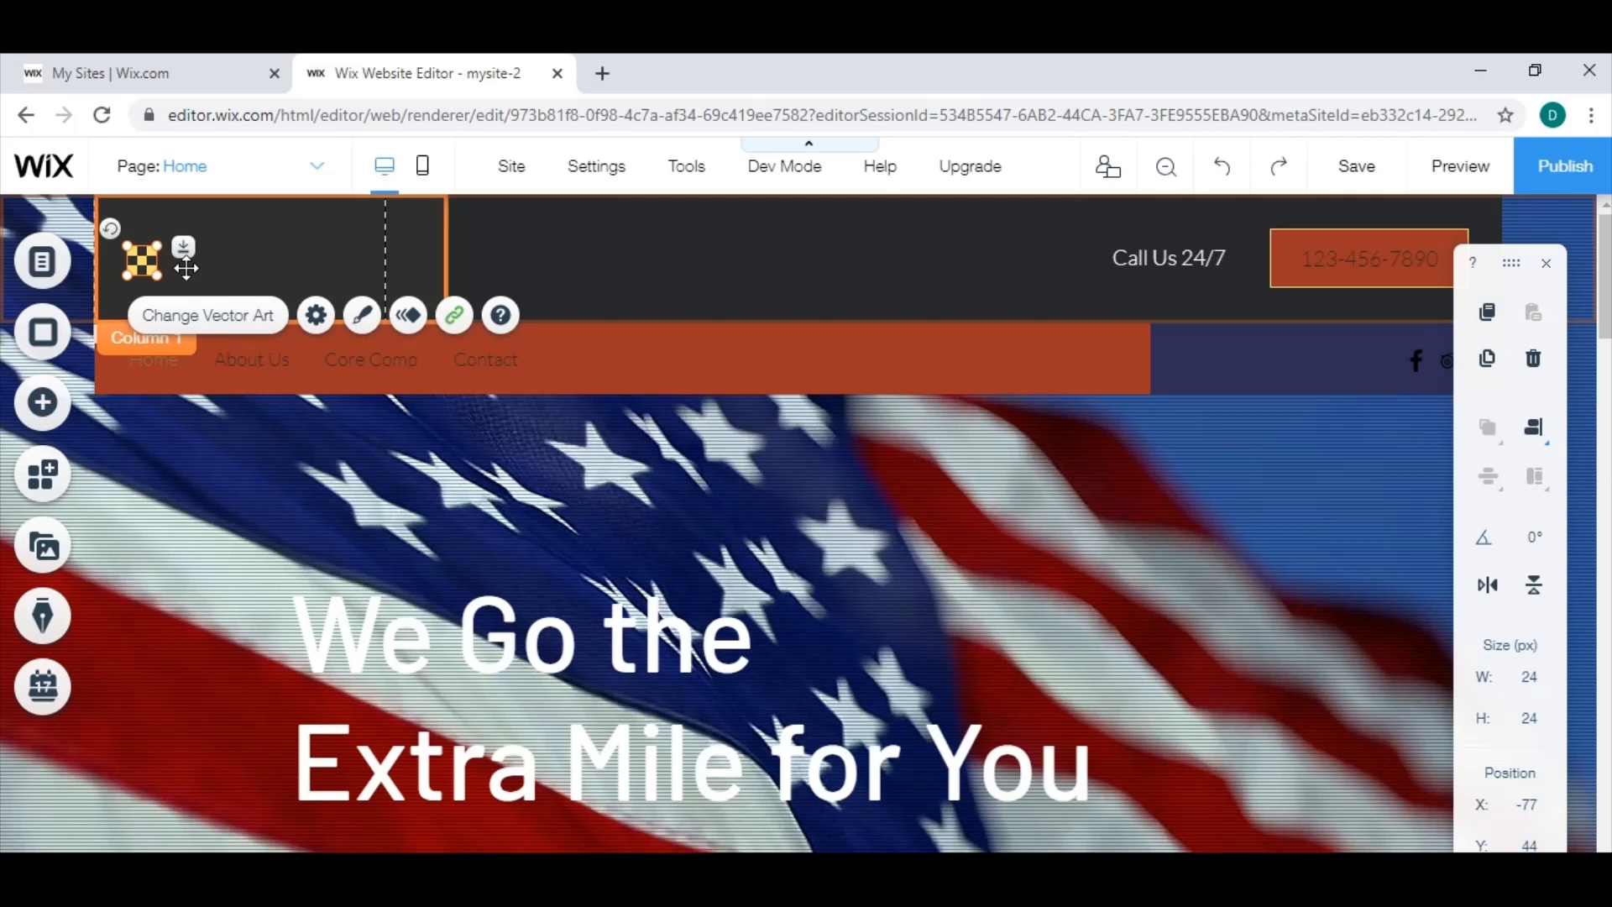
pyautogui.press('Delete')
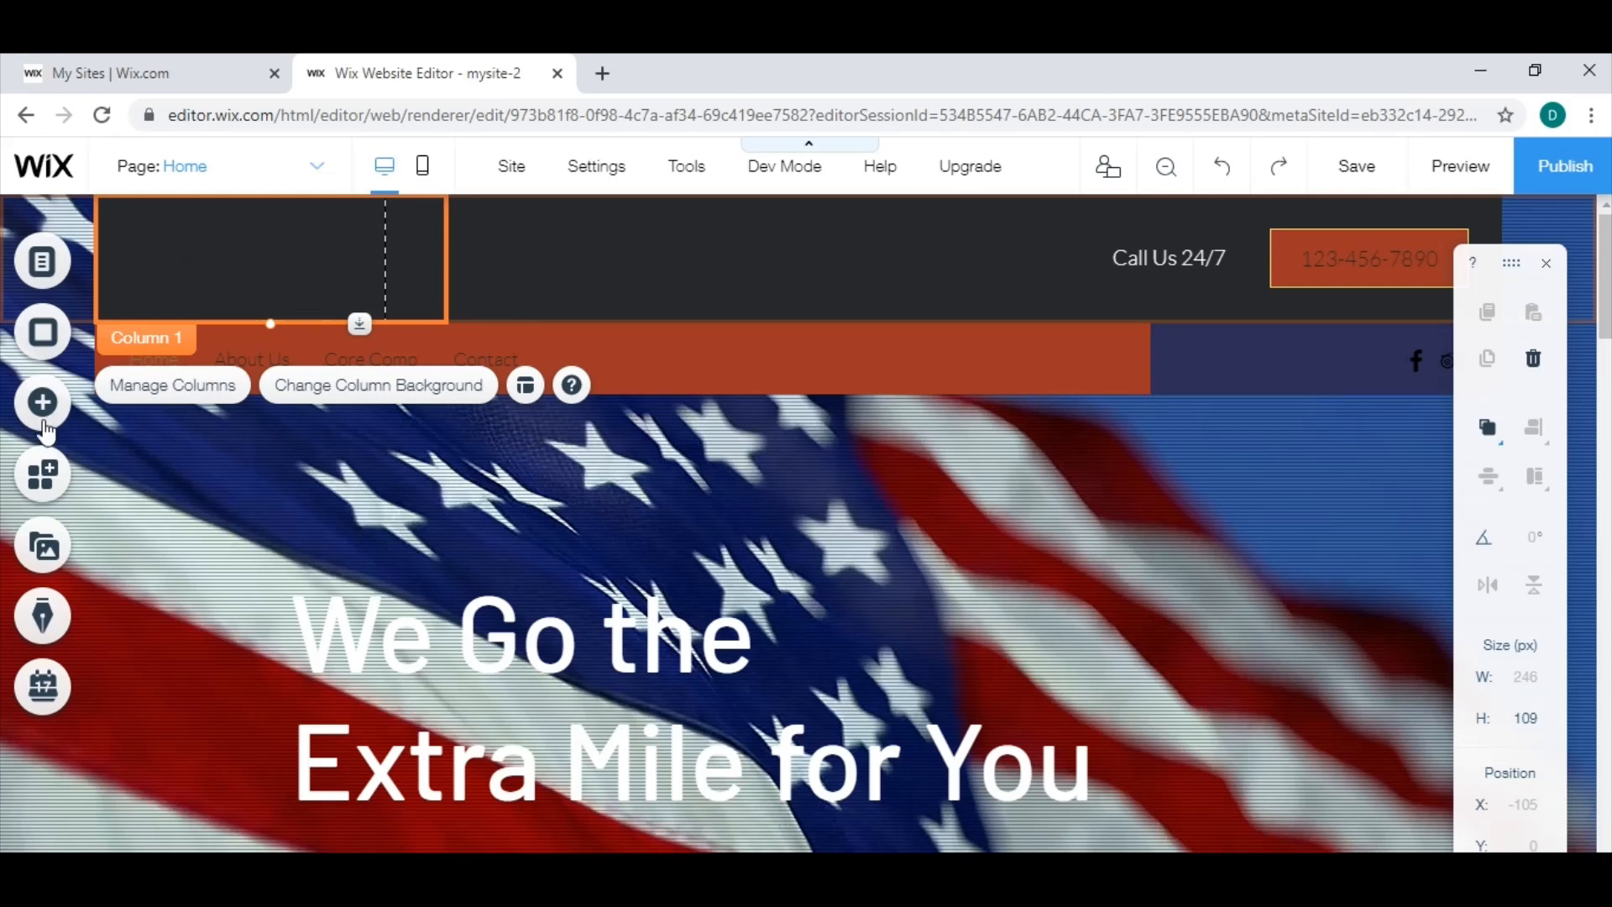
# Upload All American_Logo-02 from the Website Assets folder to the site files and close the media manager.
pyautogui.click(66, 554)
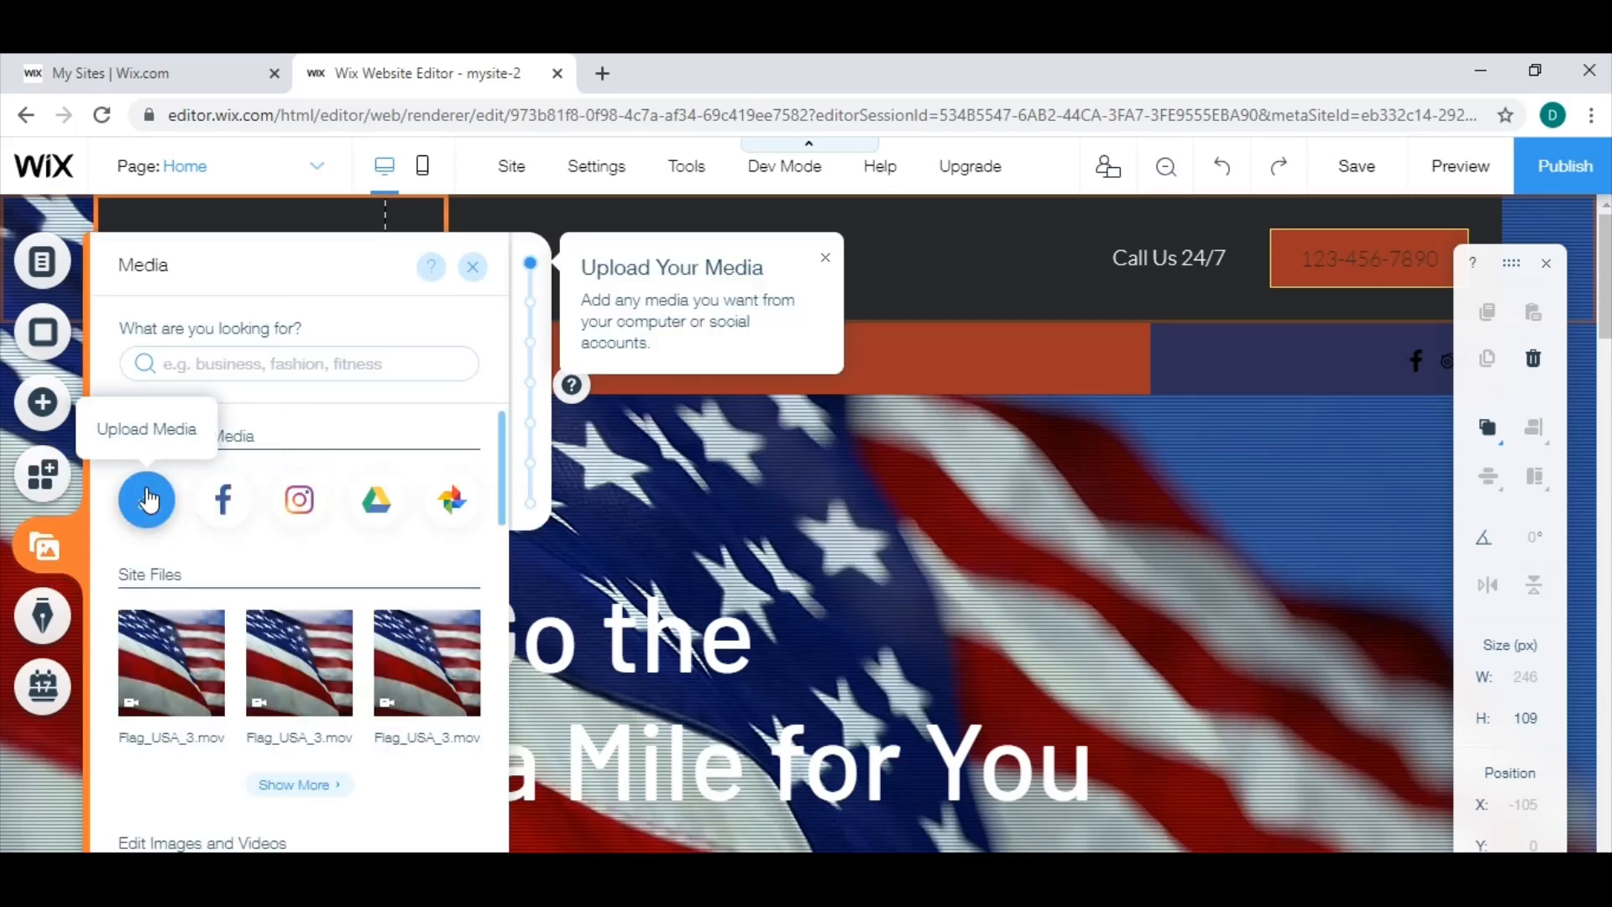
pyautogui.click(146, 506)
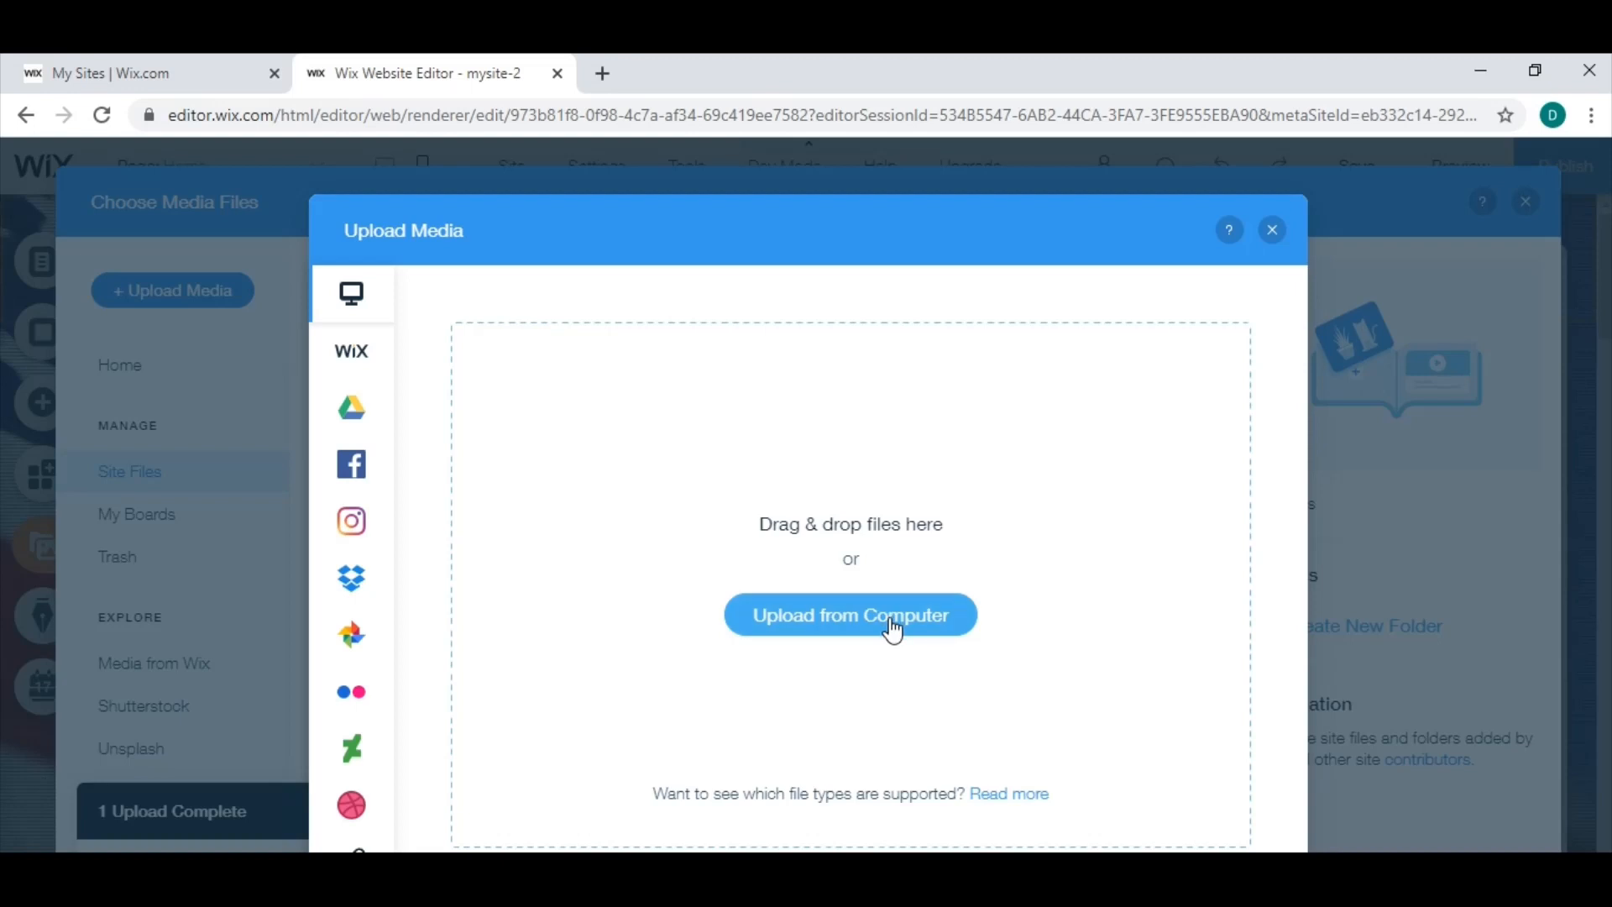
pyautogui.click(892, 630)
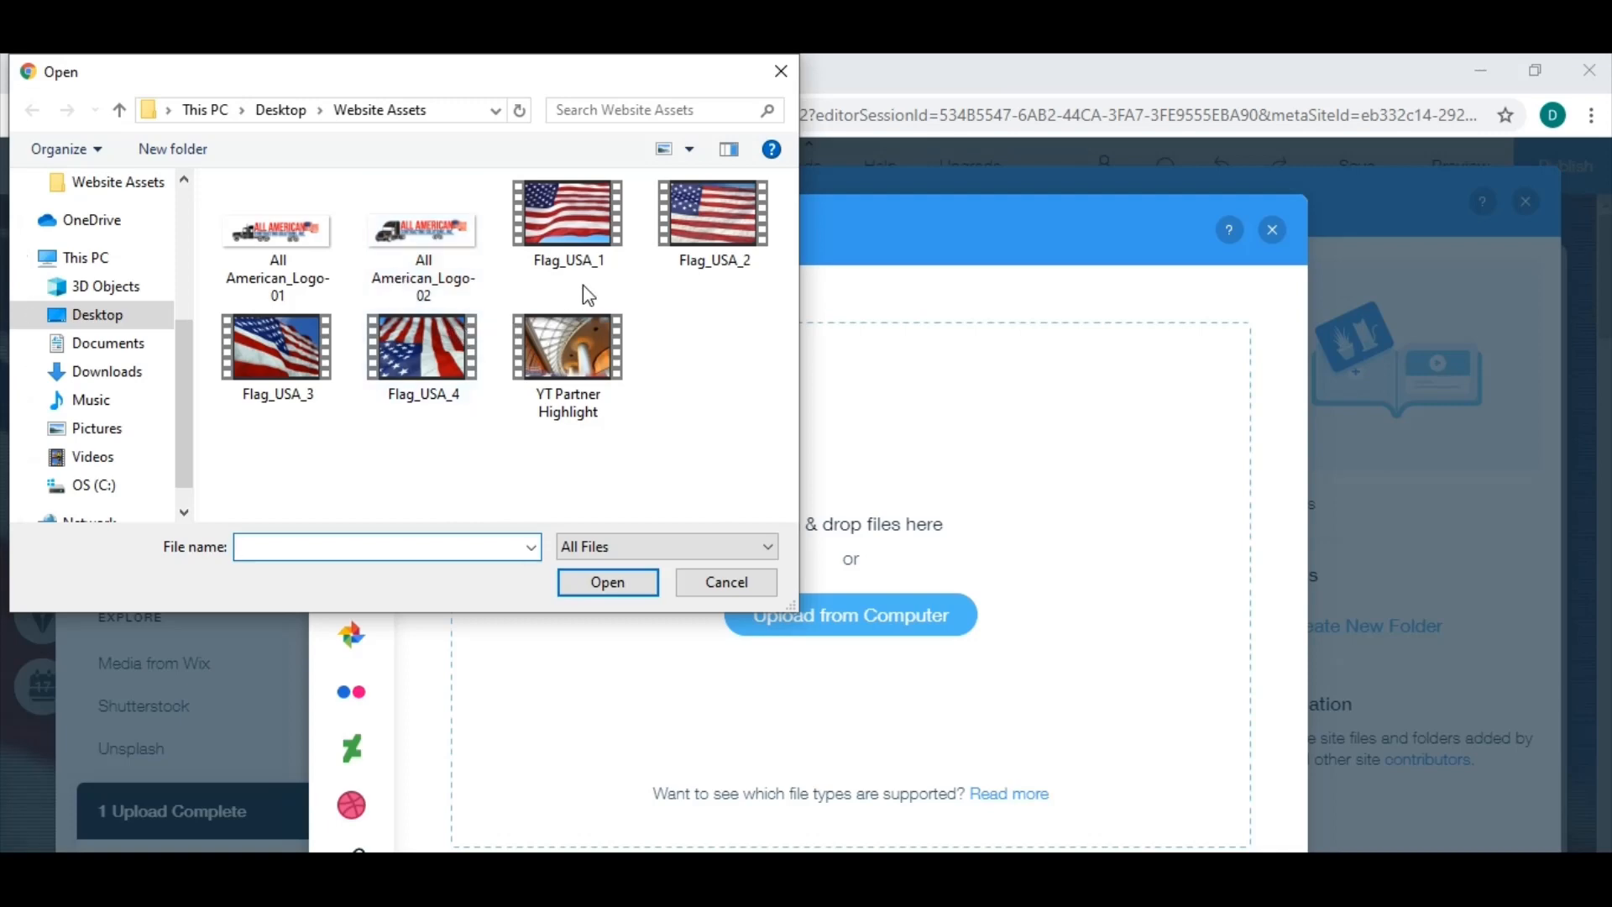
pyautogui.click(391, 238)
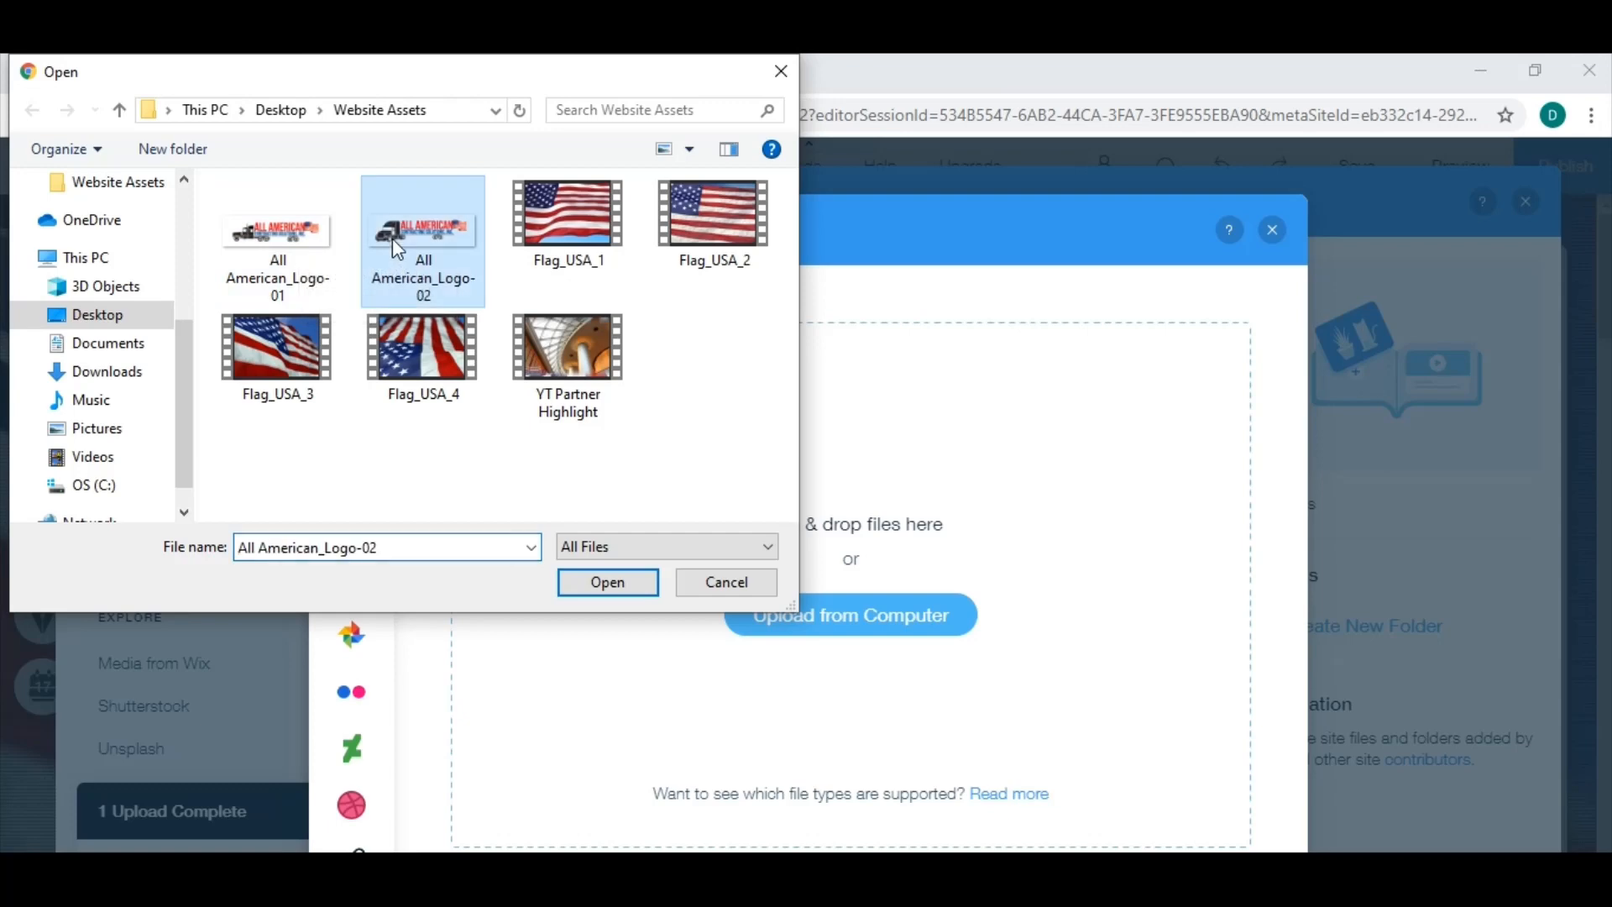
pyautogui.click(621, 585)
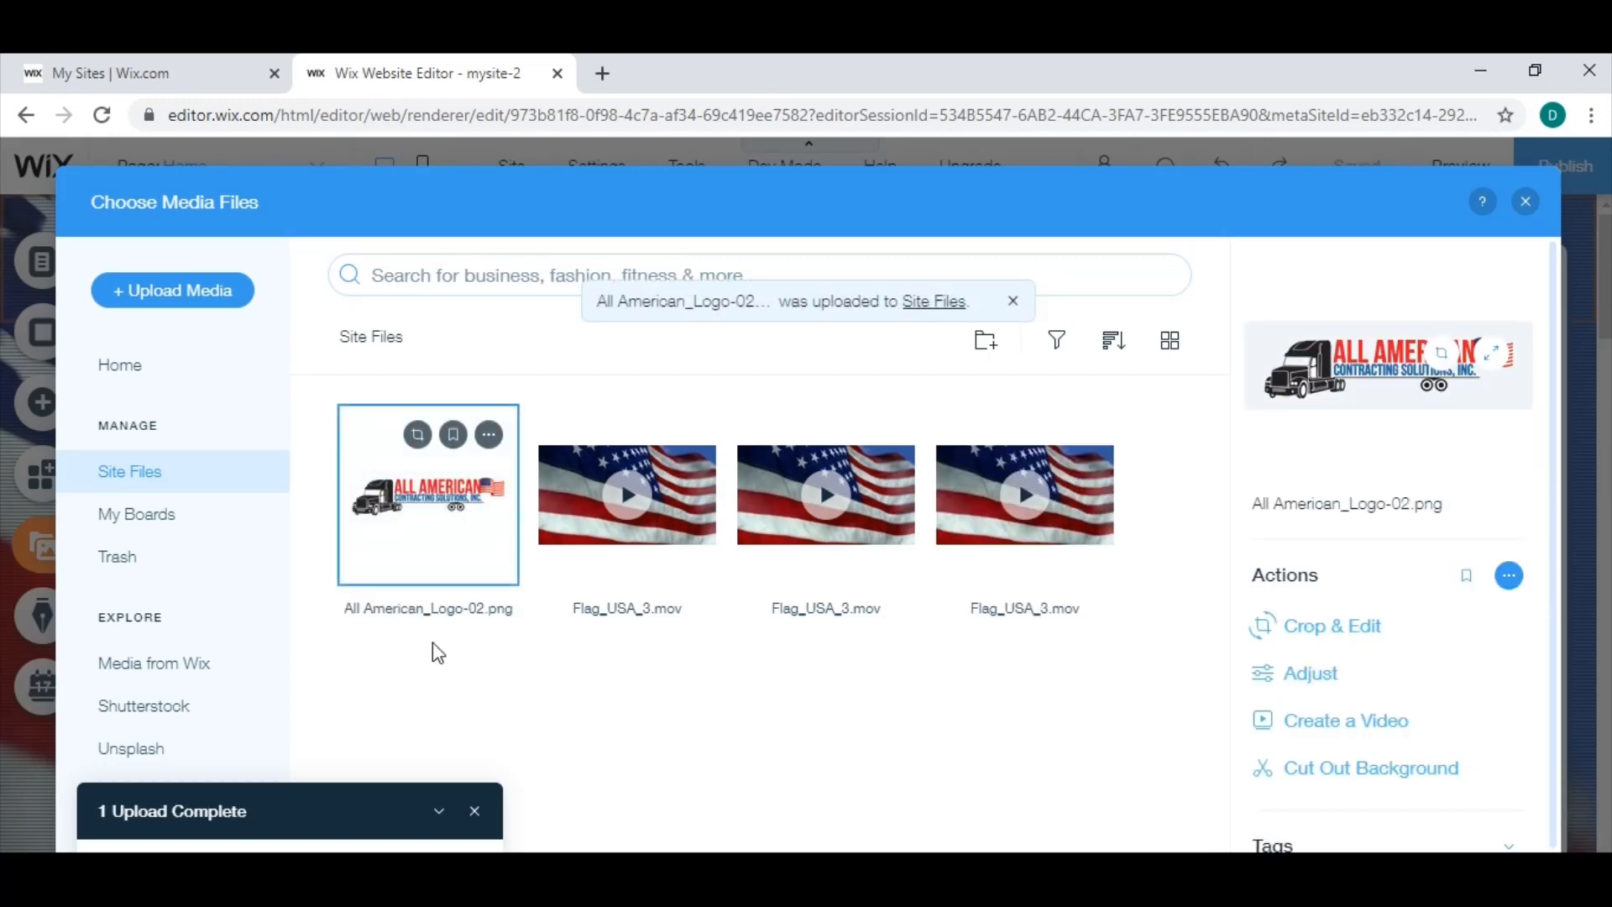
pyautogui.click(1596, 844)
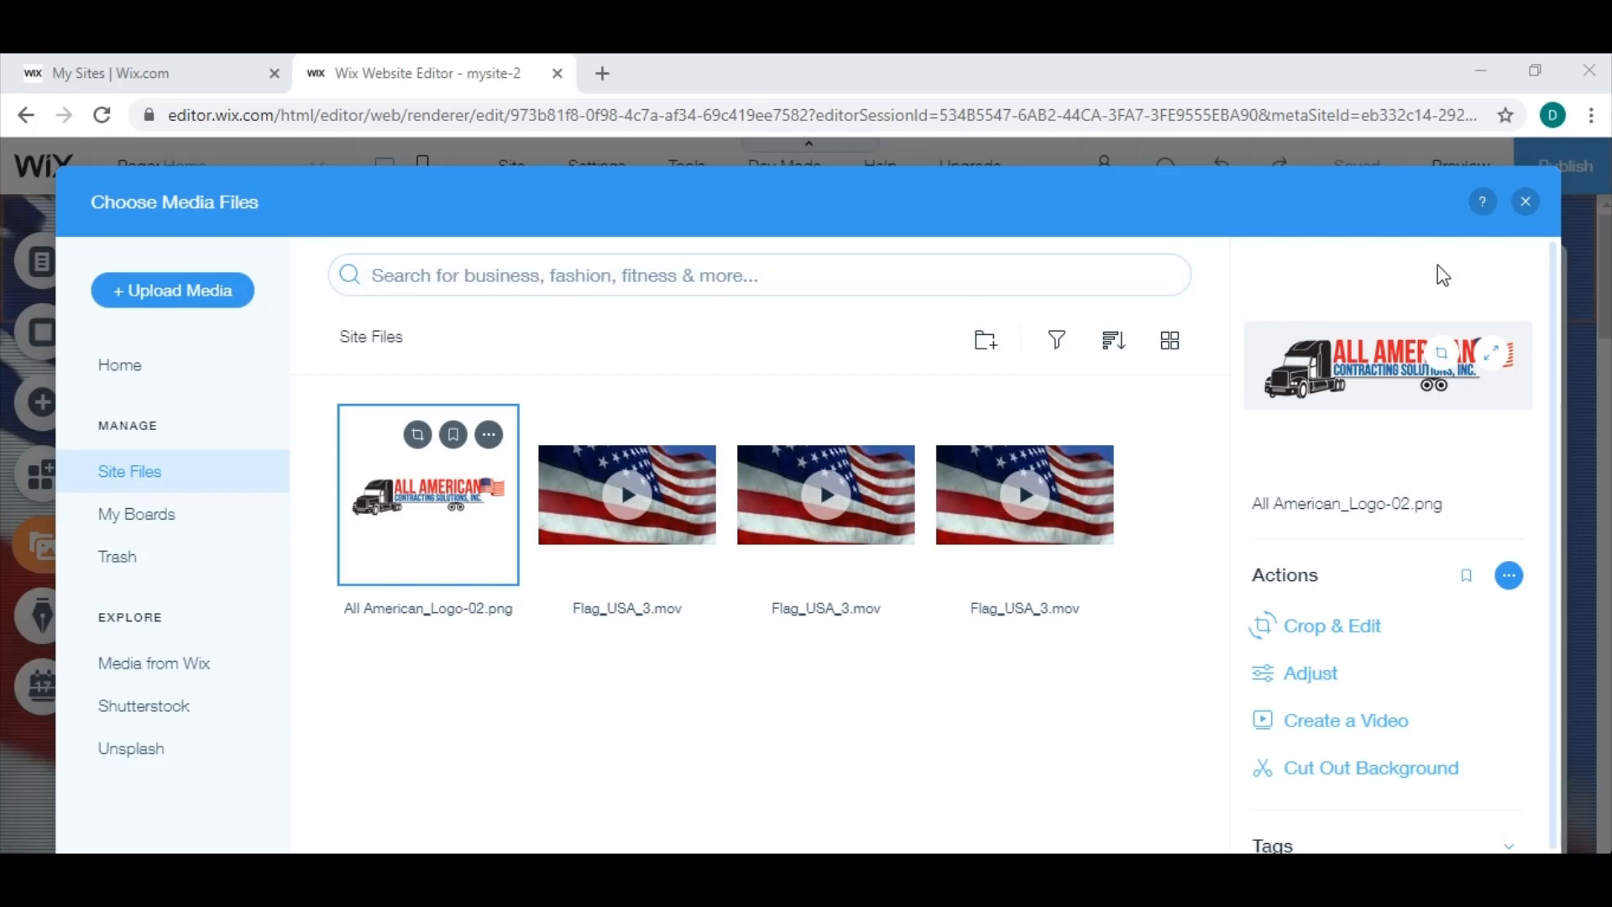
pyautogui.click(1526, 202)
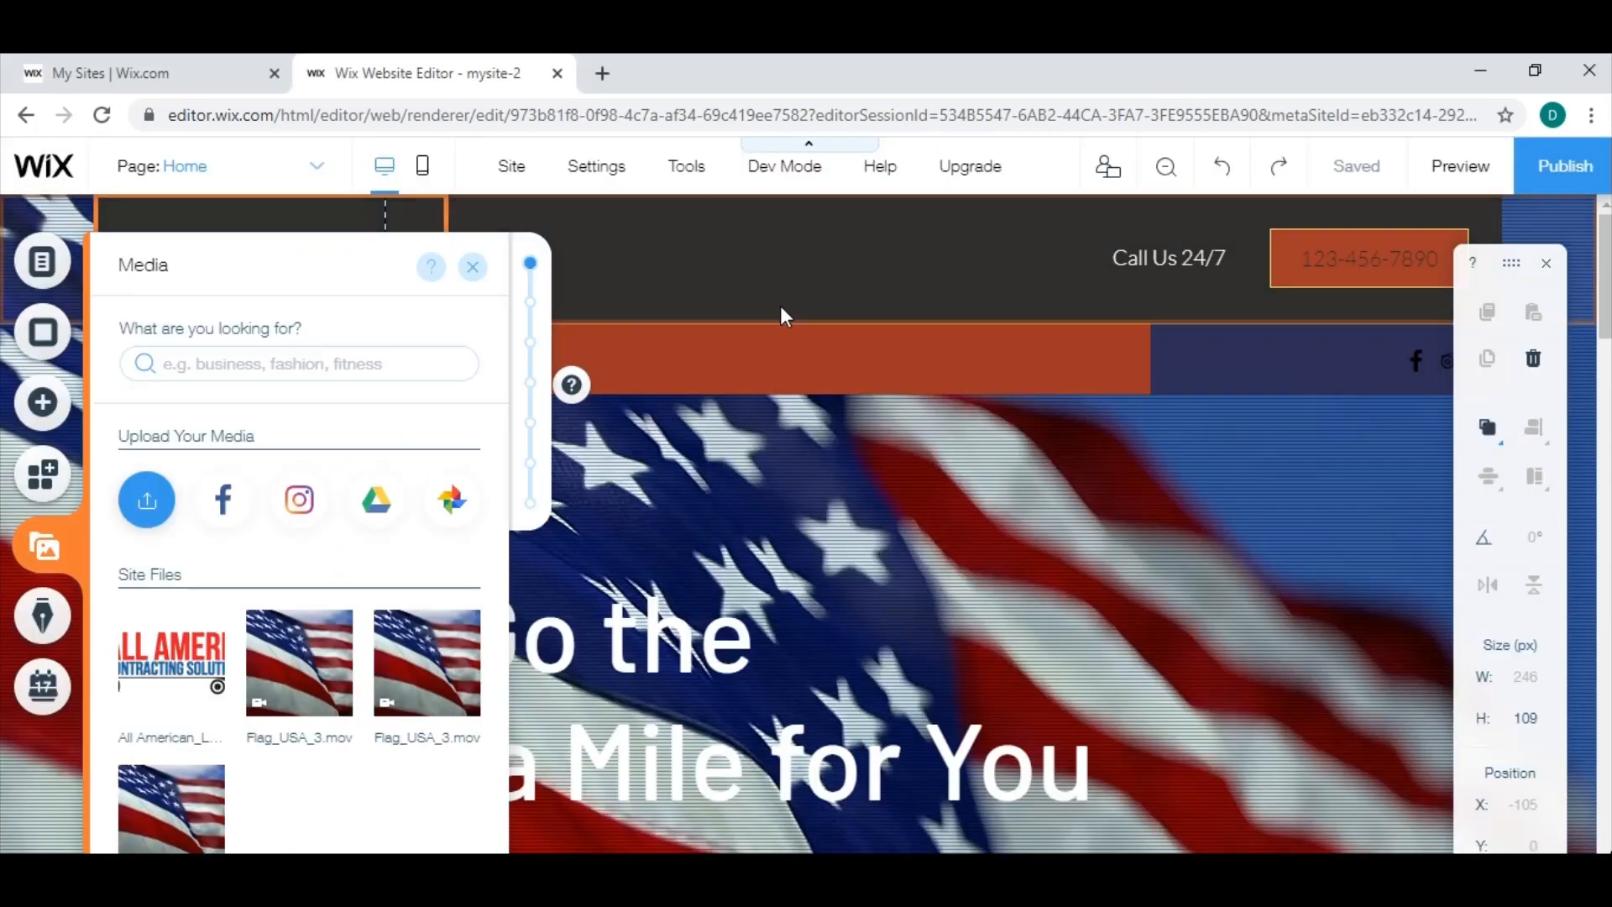
pyautogui.click(472, 268)
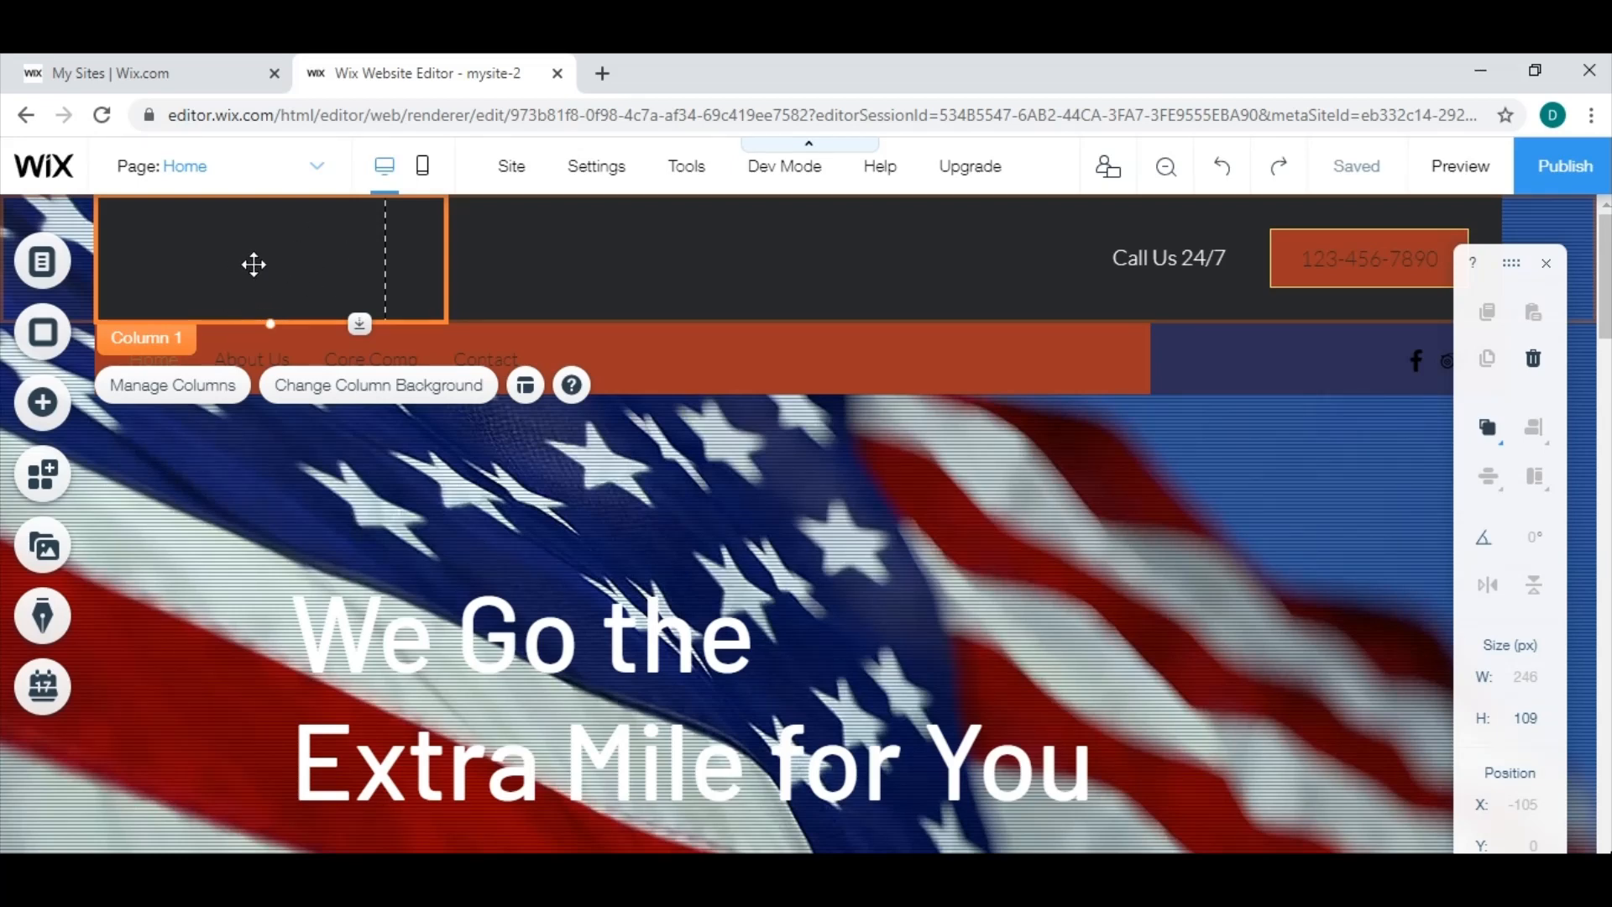
# Set the background color of the empty first column in the header to white.
pyautogui.click(368, 391)
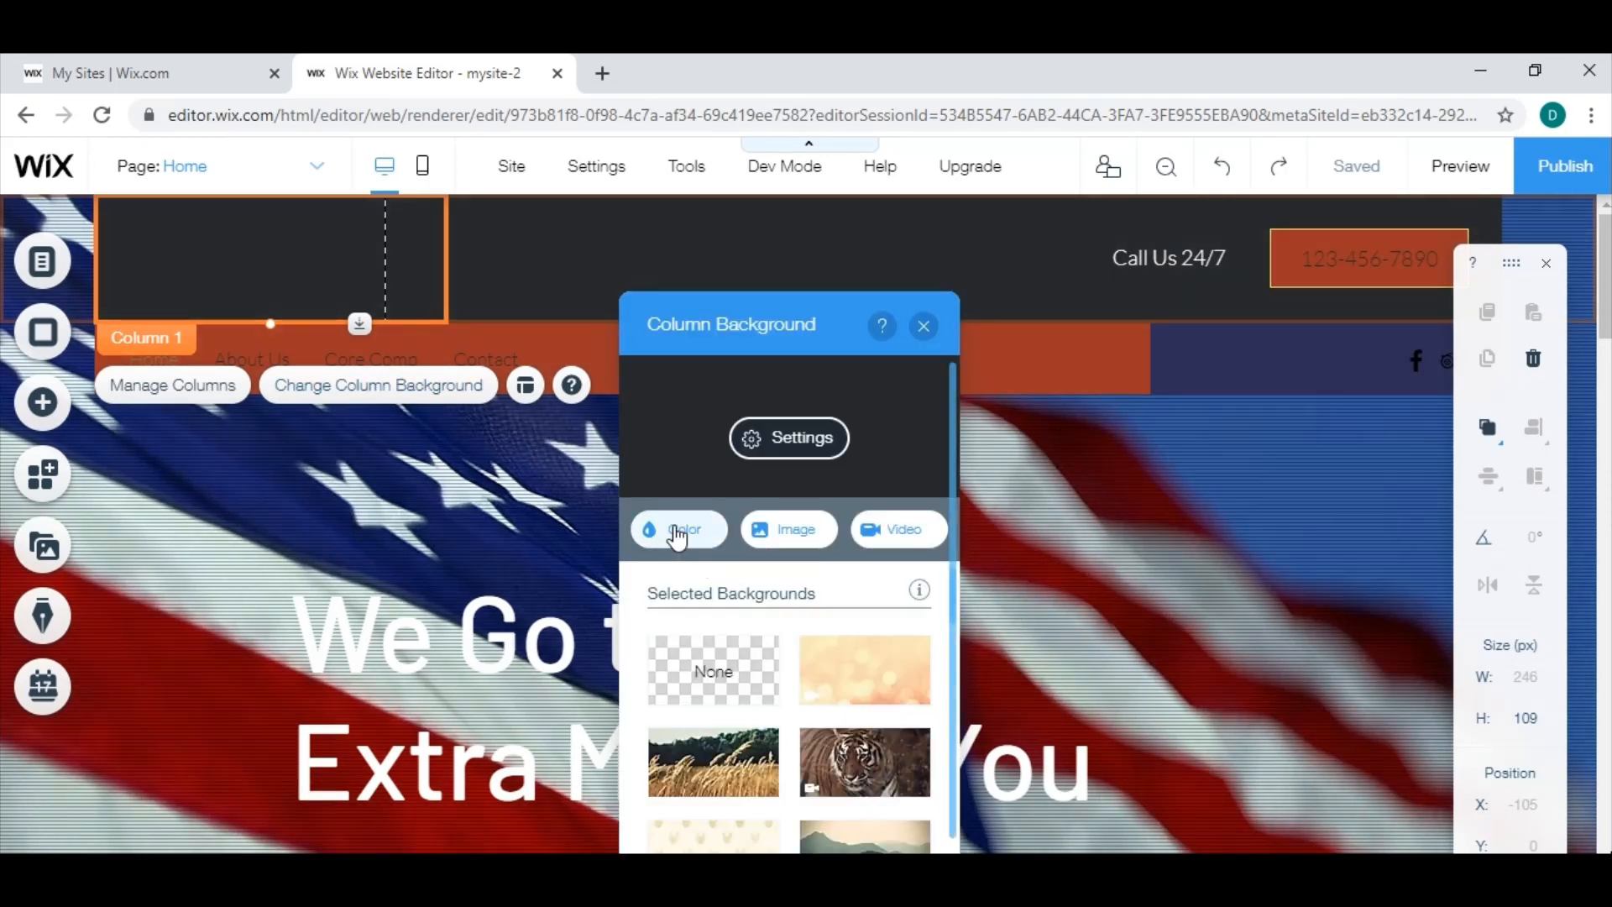
pyautogui.click(678, 537)
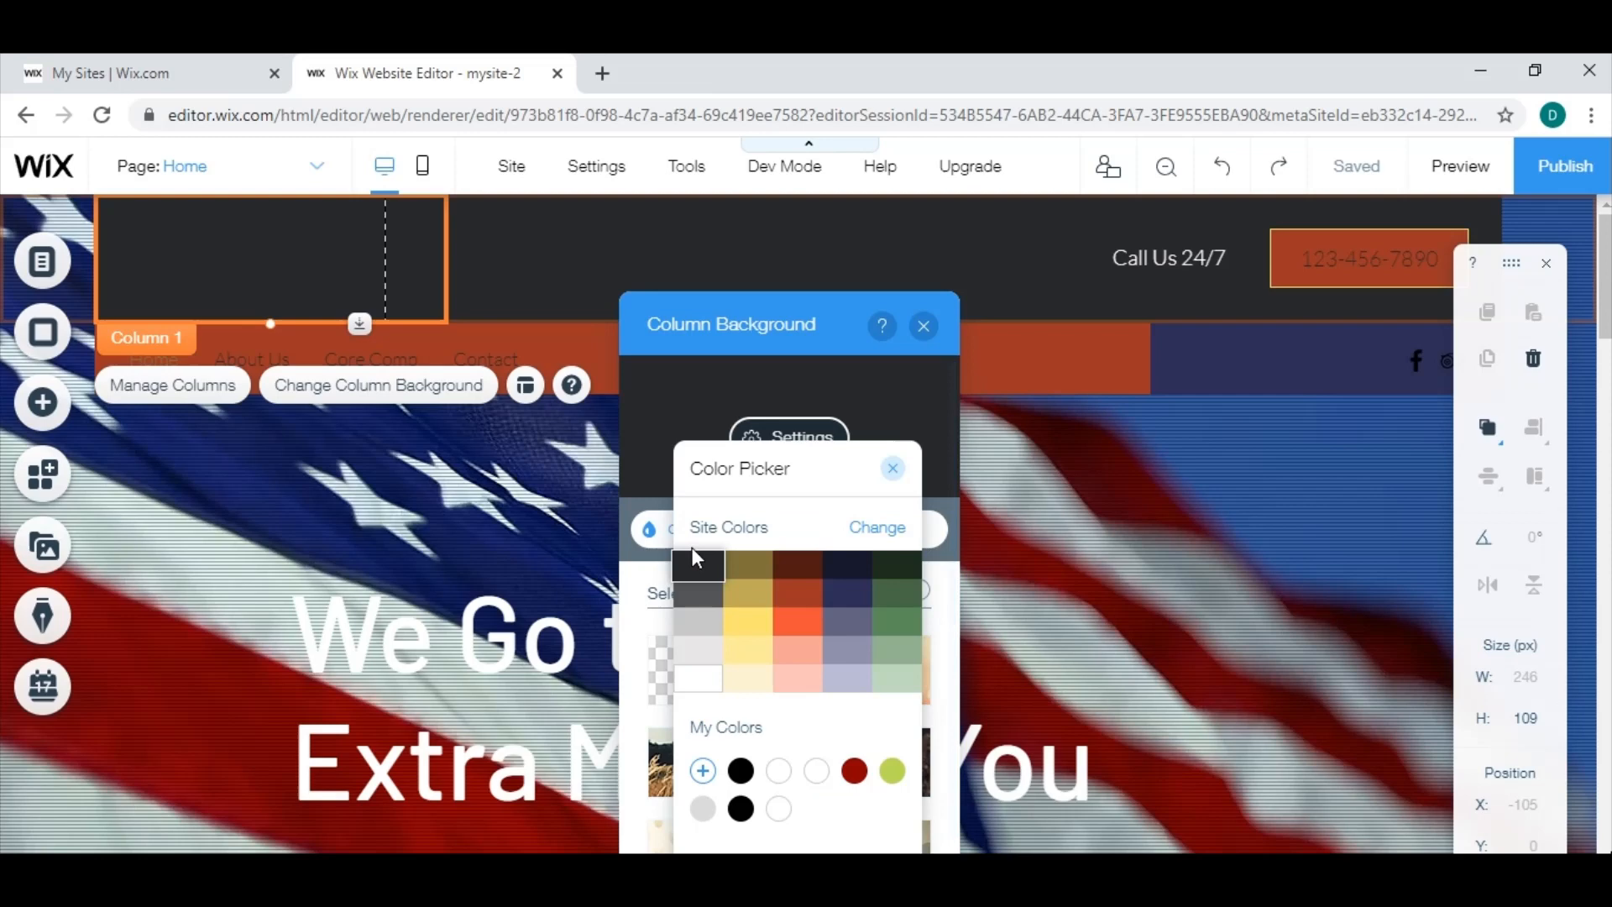
pyautogui.click(702, 687)
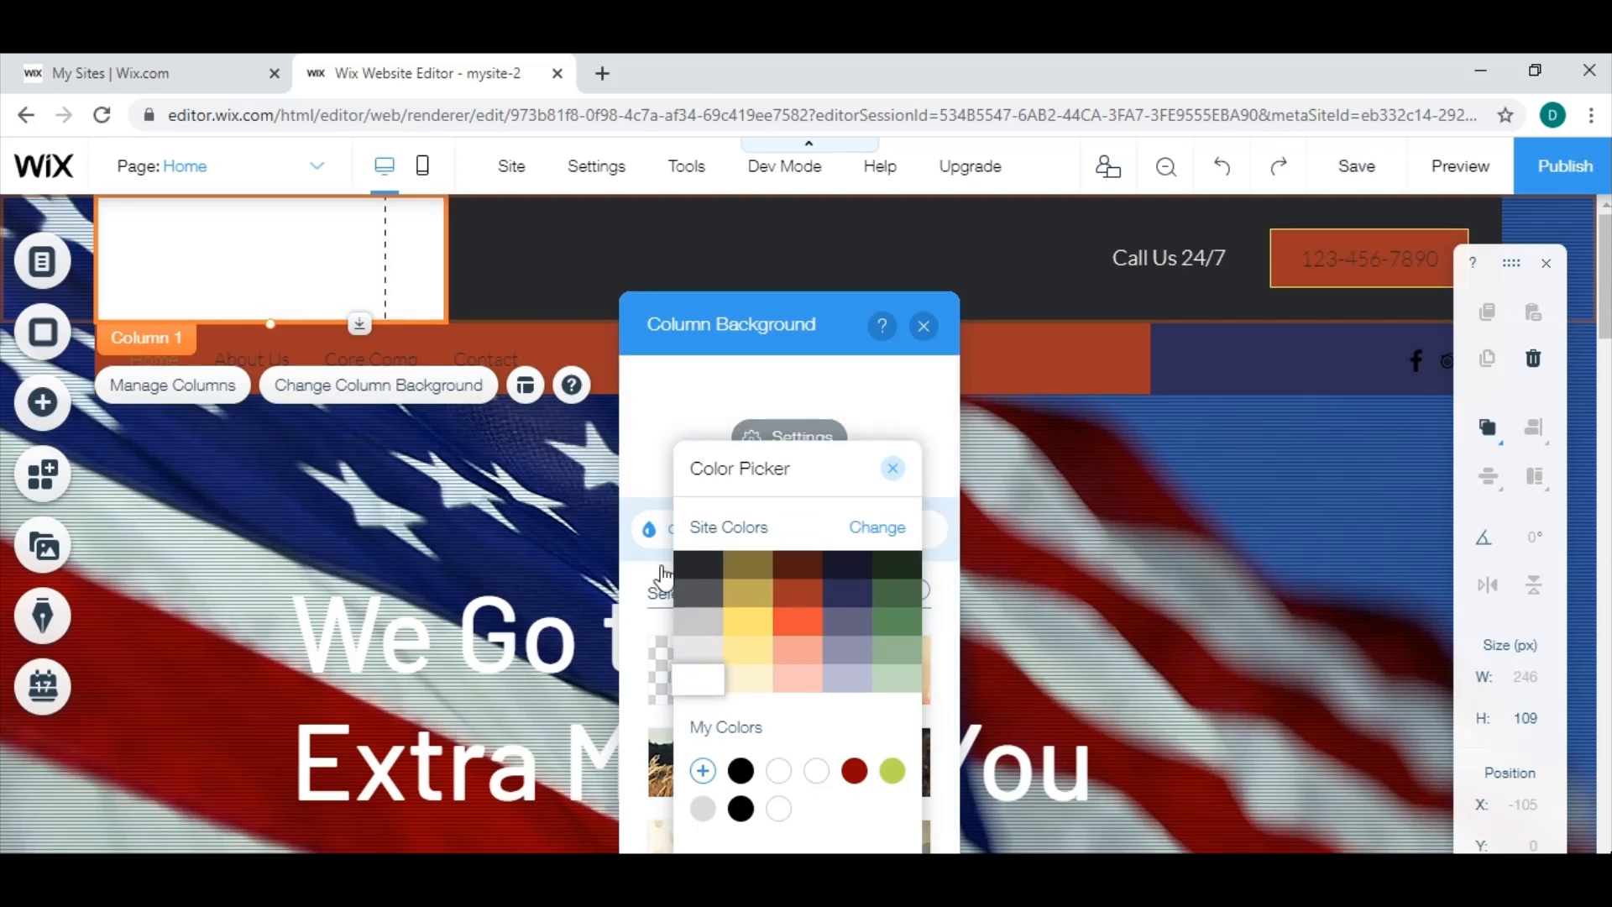
pyautogui.click(873, 540)
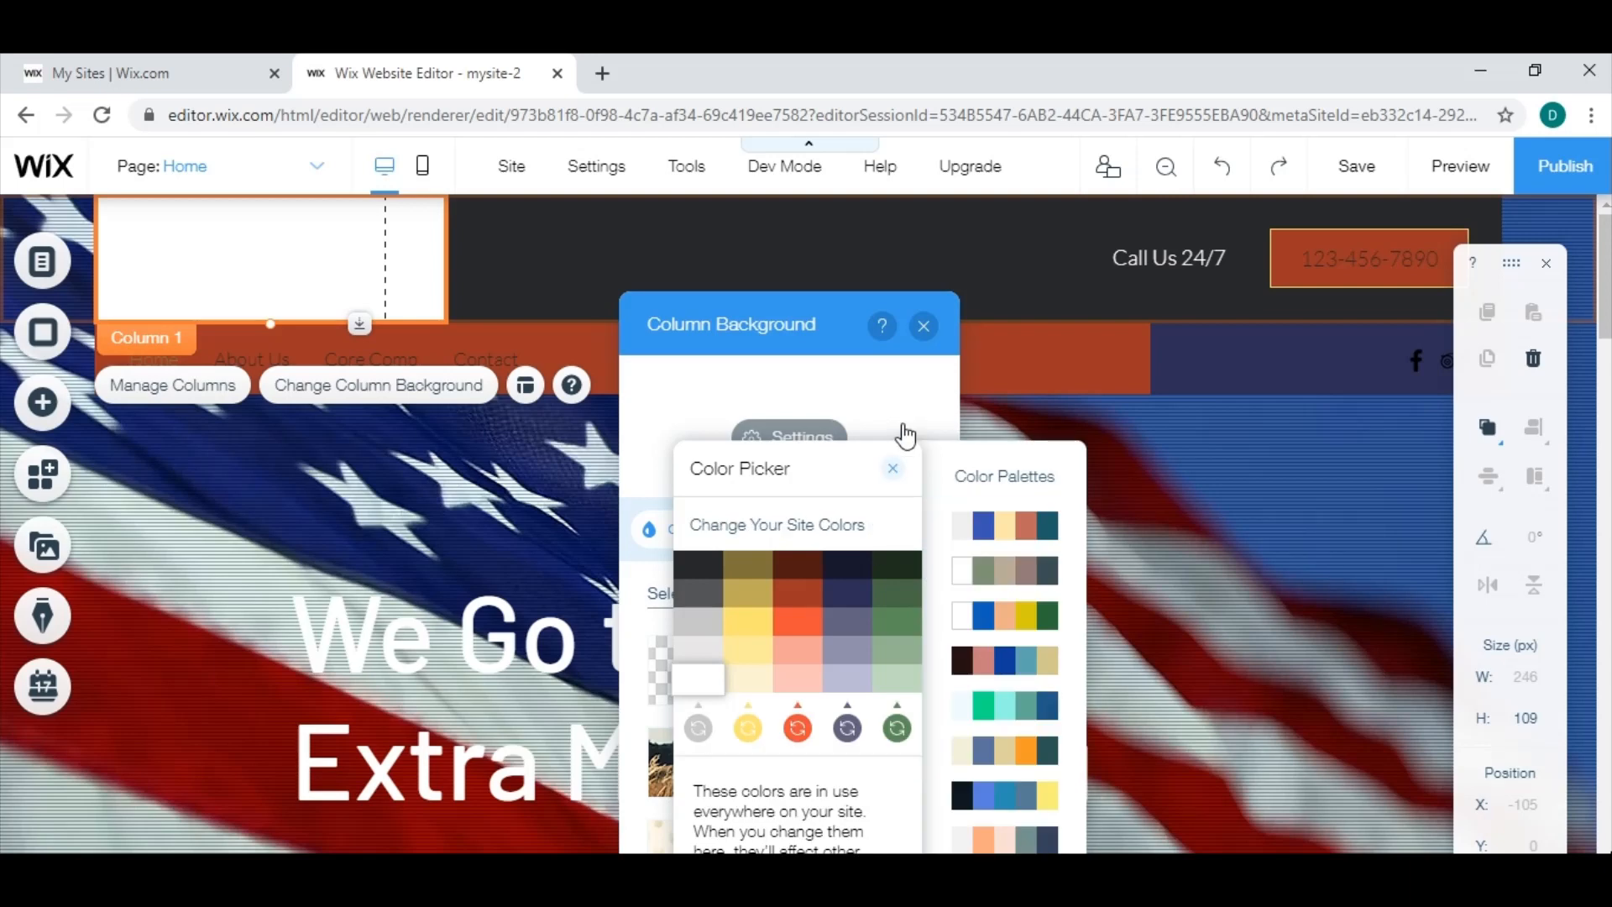
pyautogui.click(926, 346)
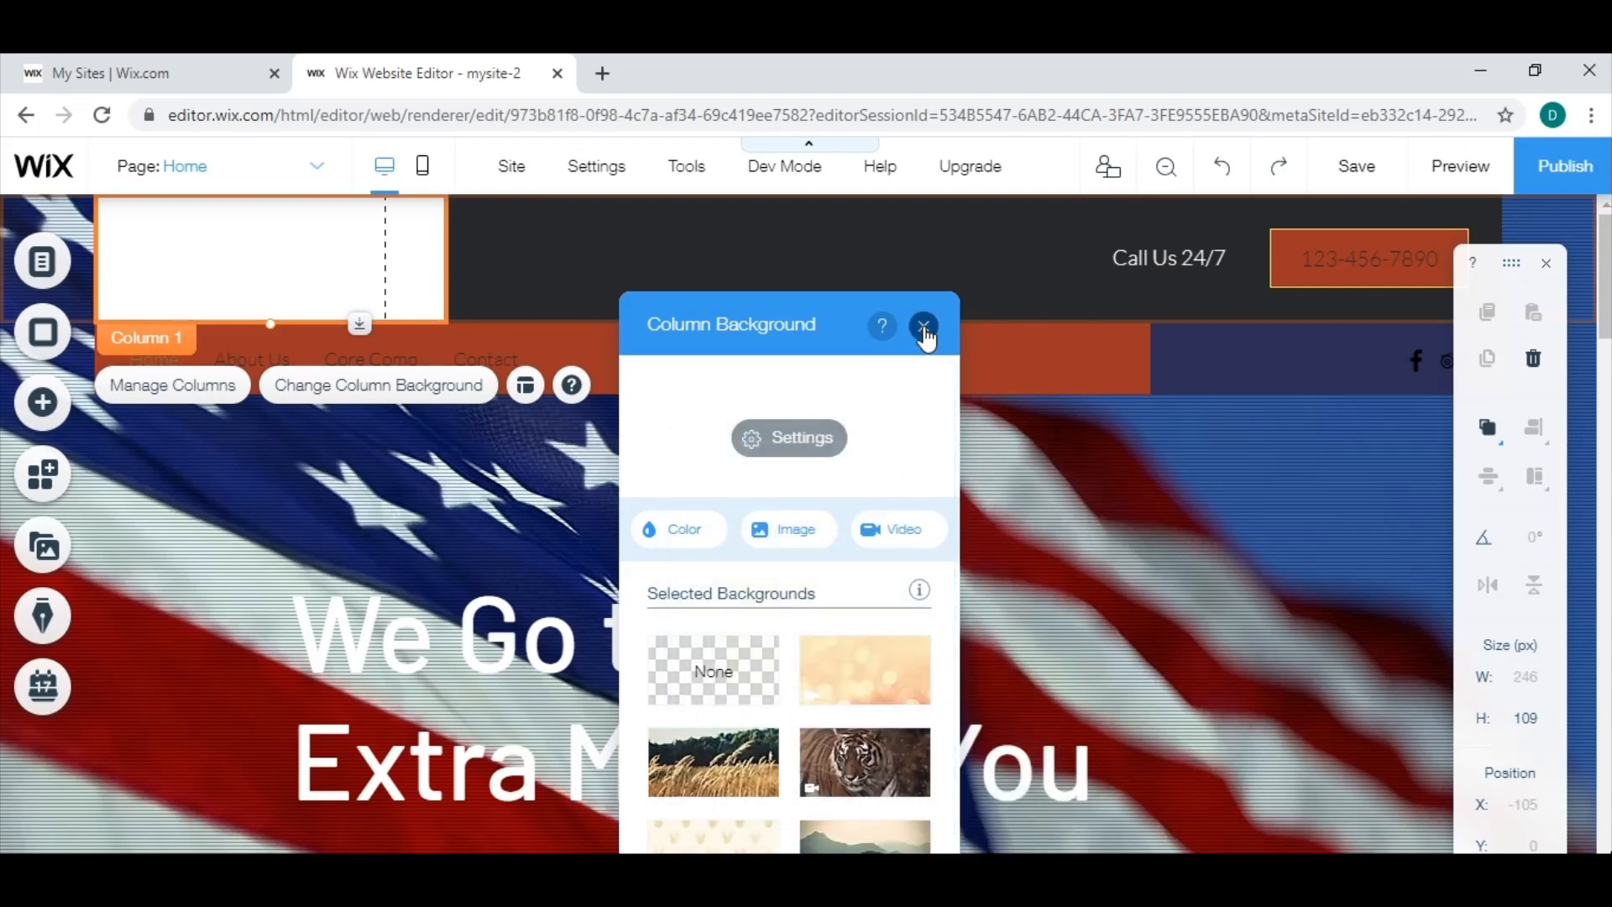
pyautogui.click(924, 327)
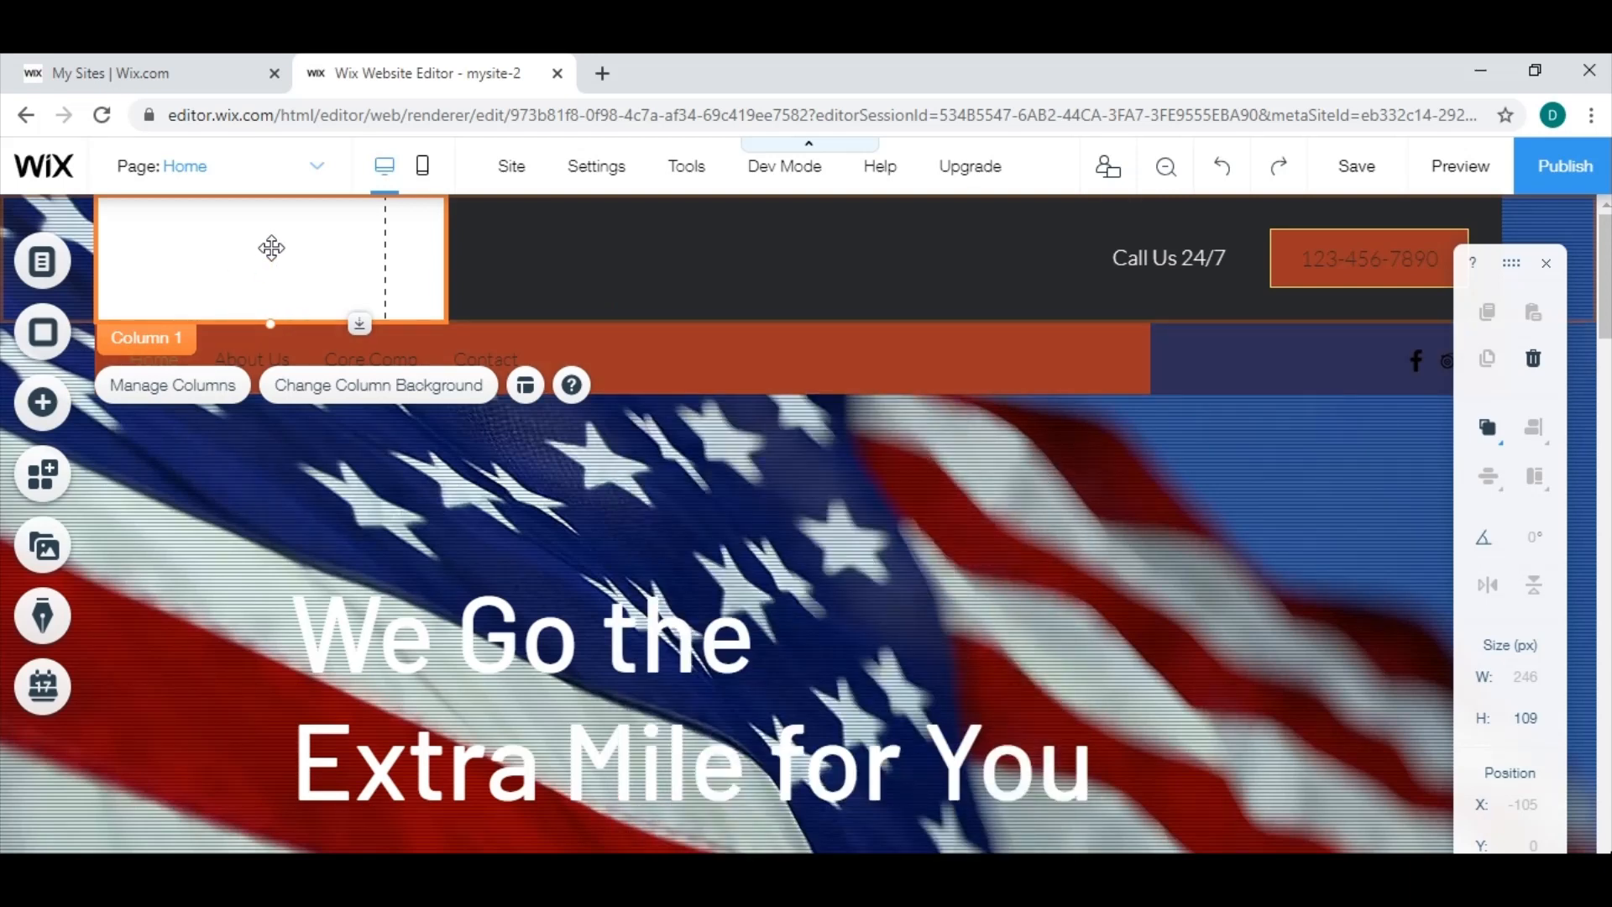
# Use All American_Logo-02.png from the site files as the first header column's background image.
pyautogui.click(357, 395)
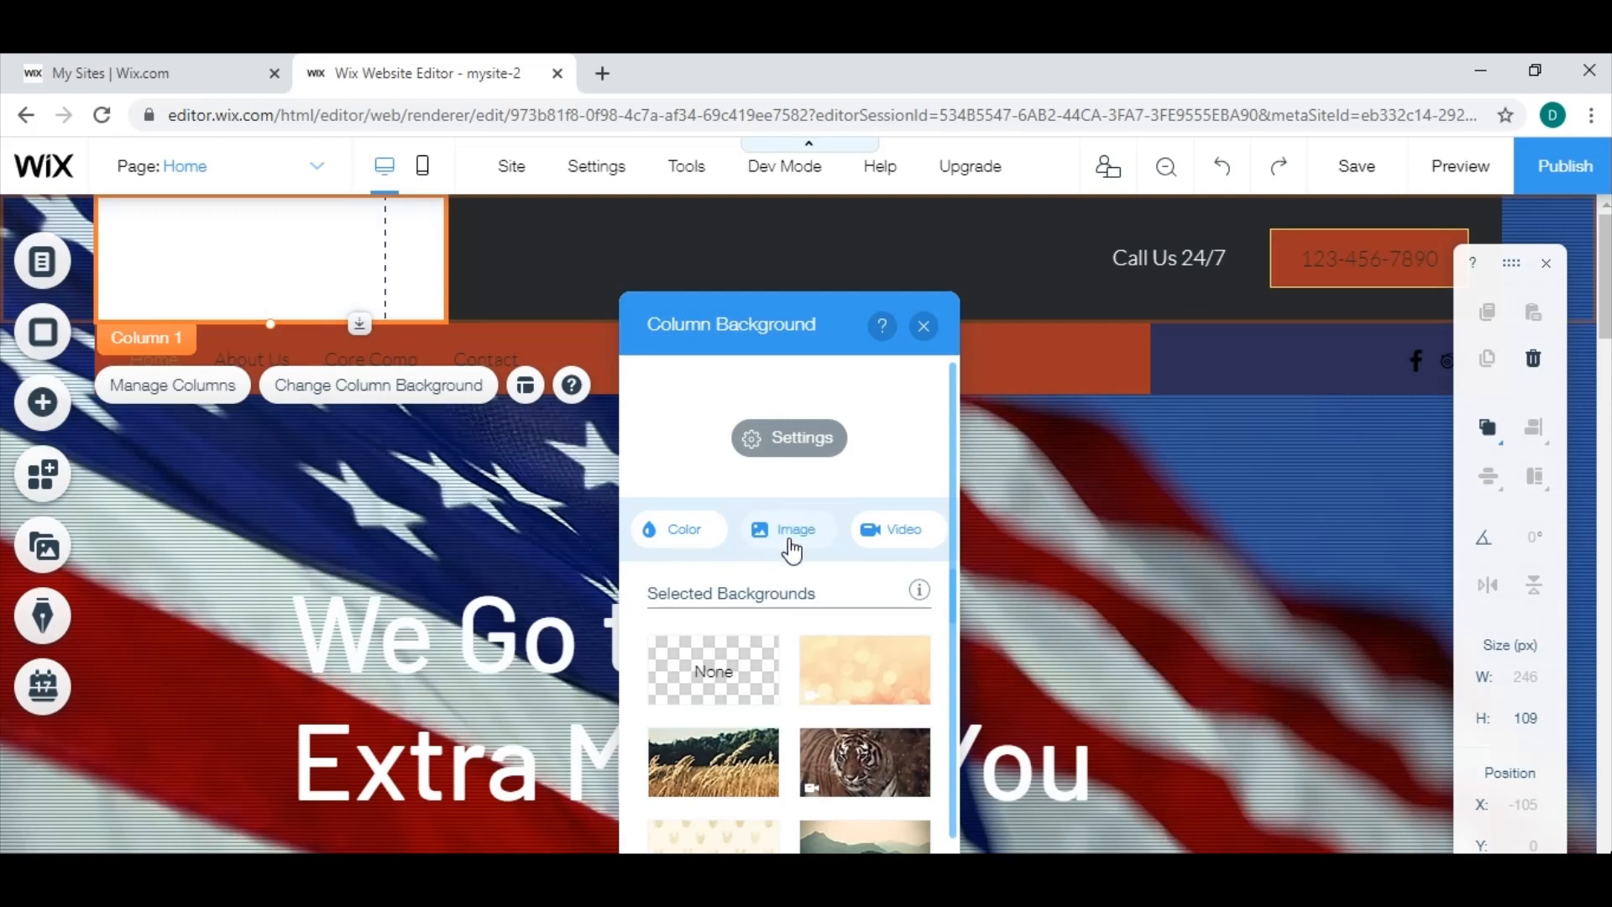
pyautogui.click(785, 542)
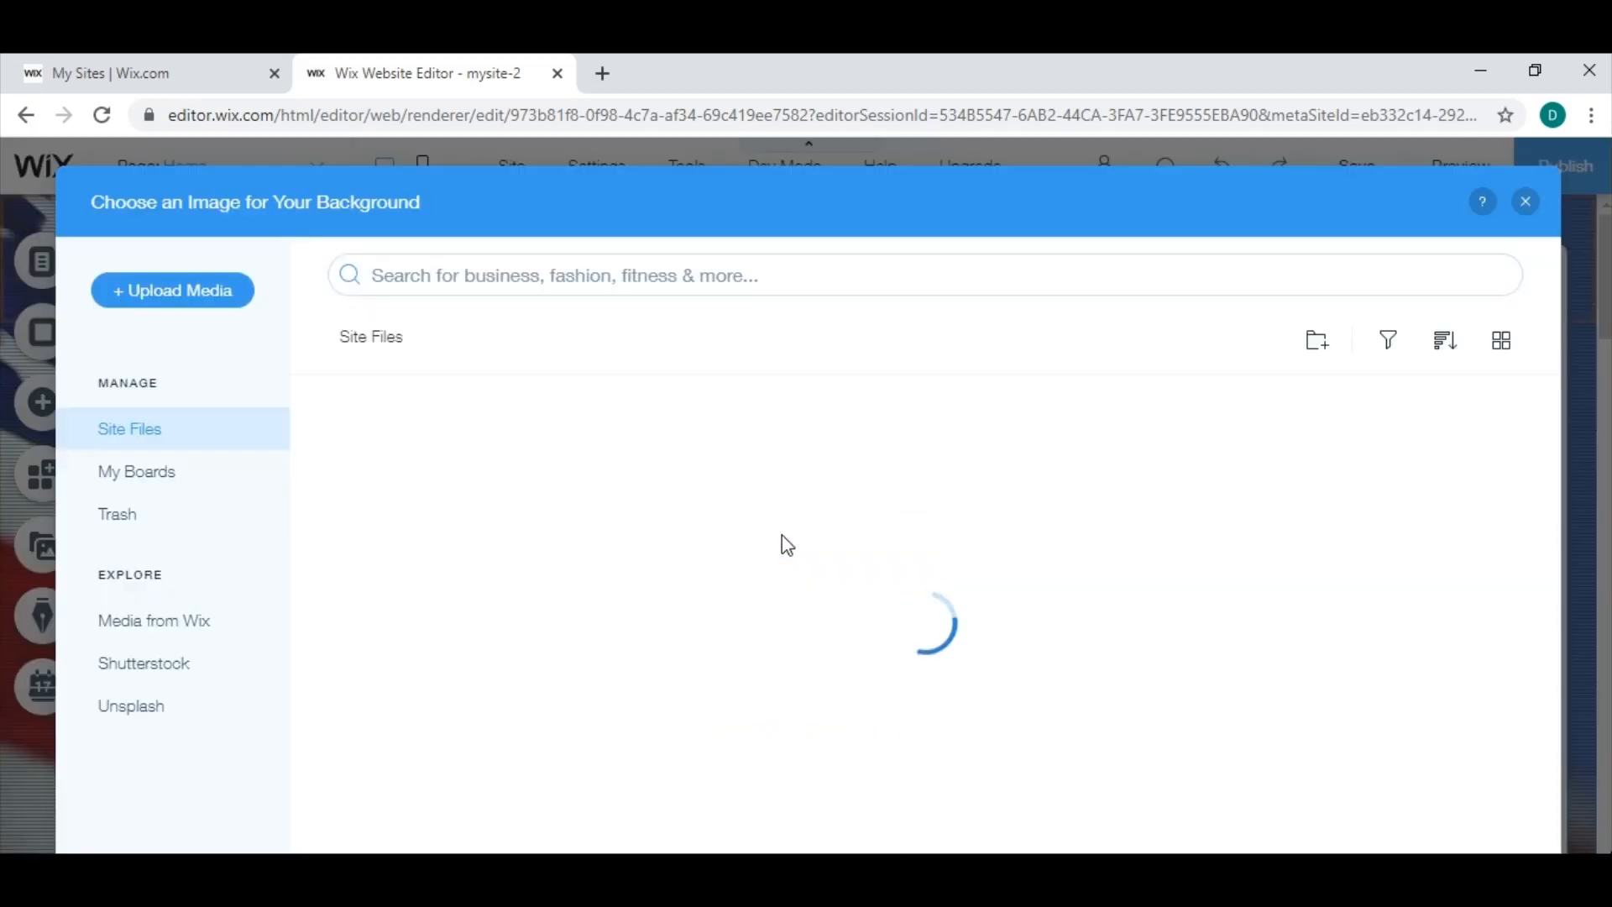
pyautogui.click(438, 509)
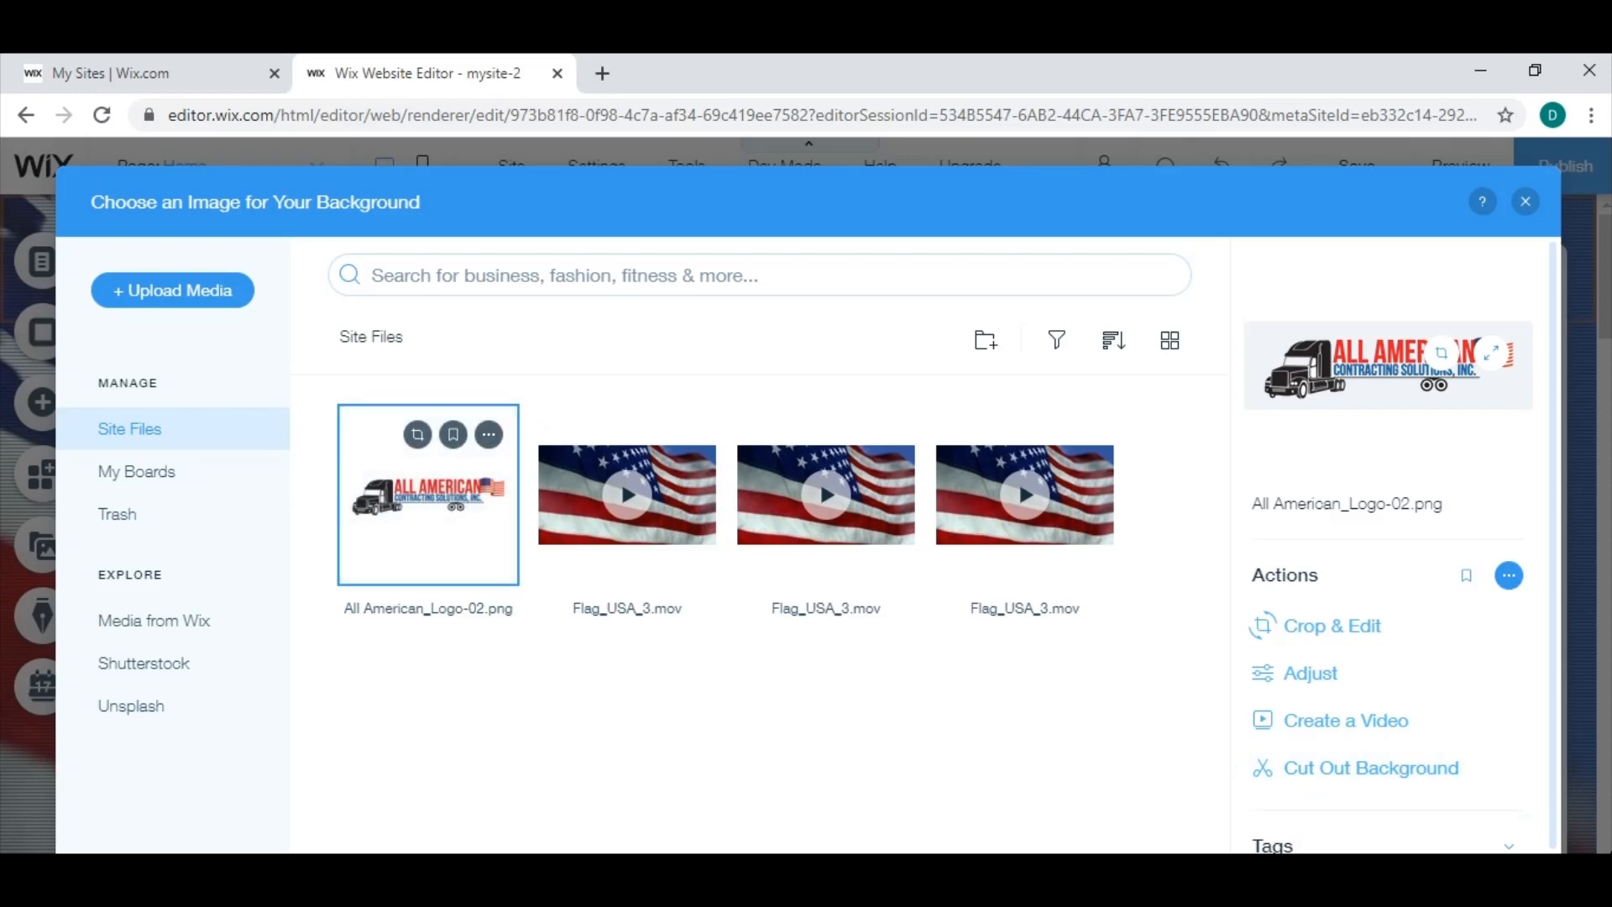
pyautogui.click(1440, 880)
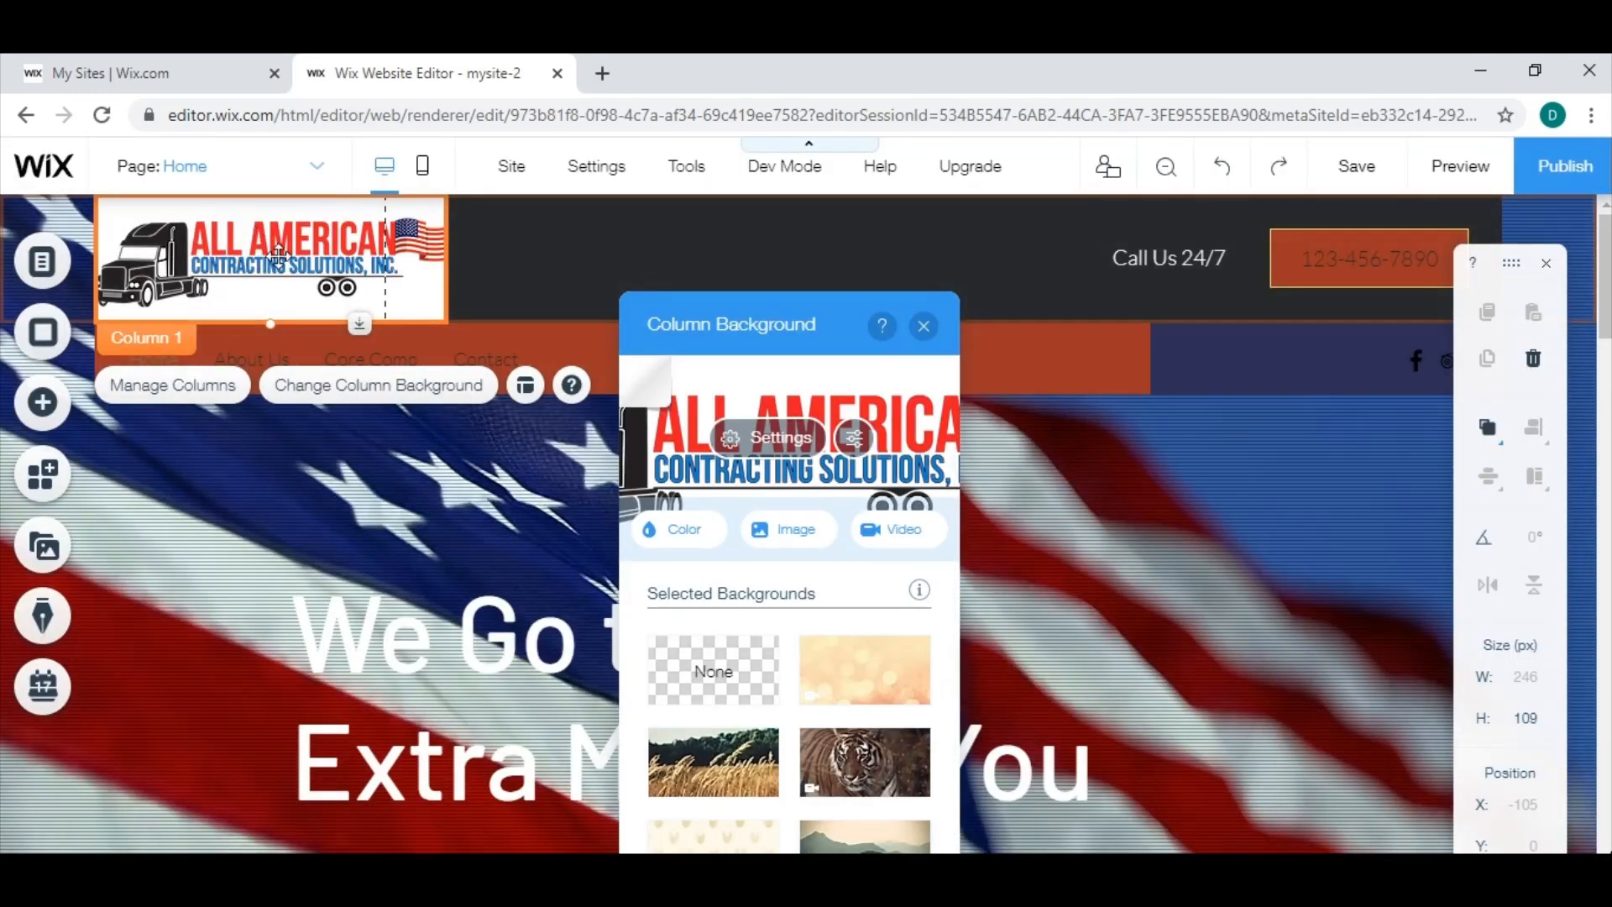
pyautogui.click(924, 326)
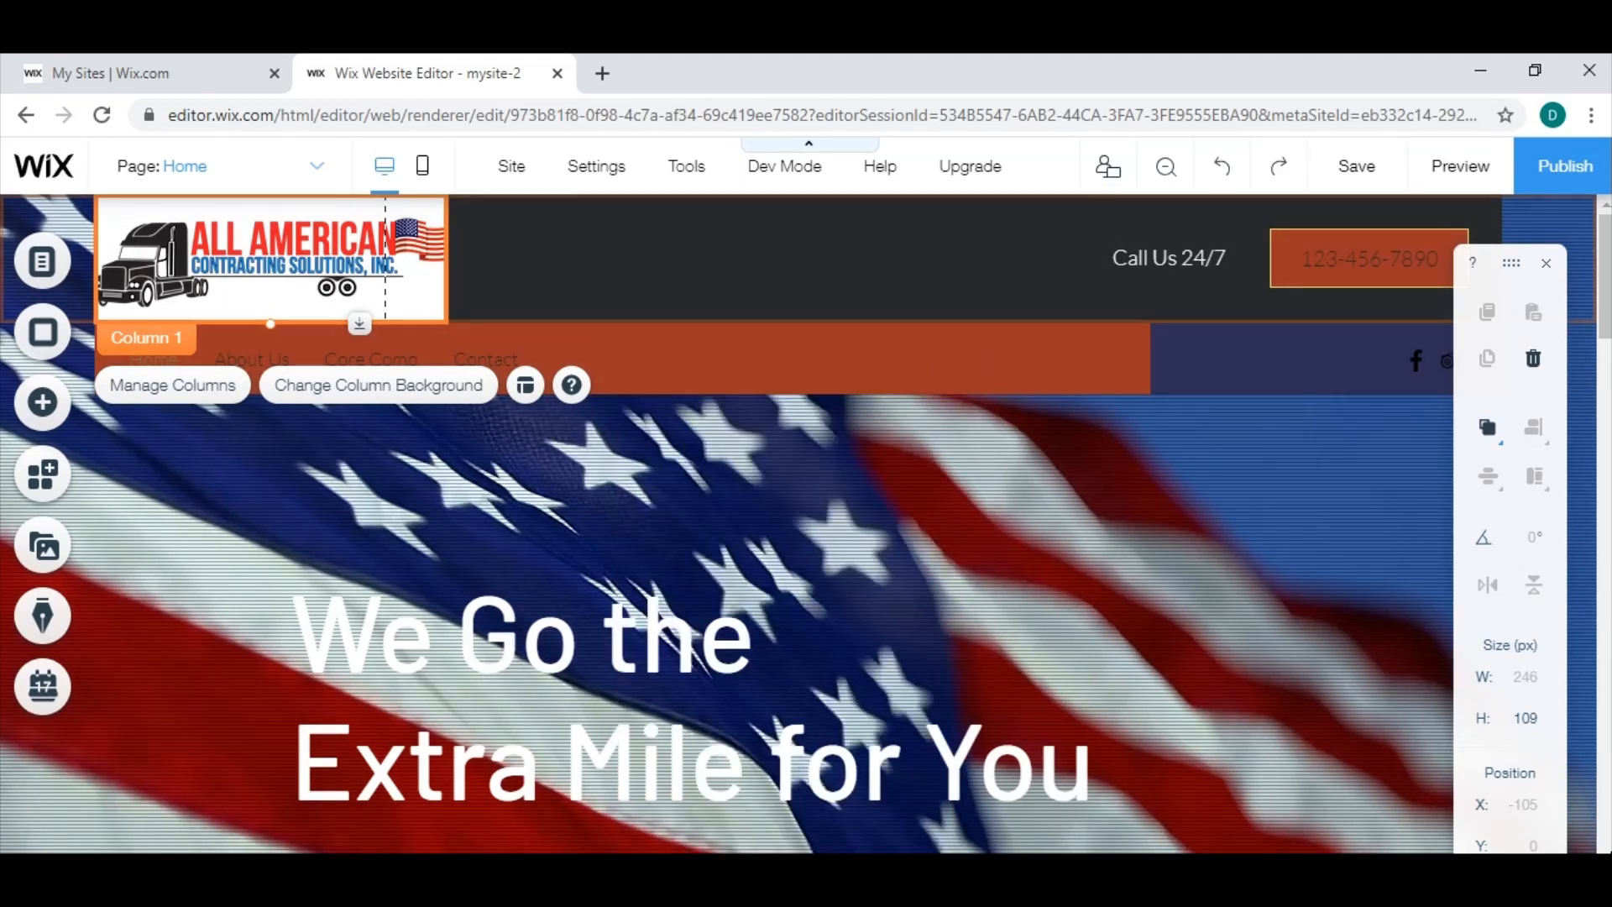
pyautogui.scroll(-2, 798, 521)
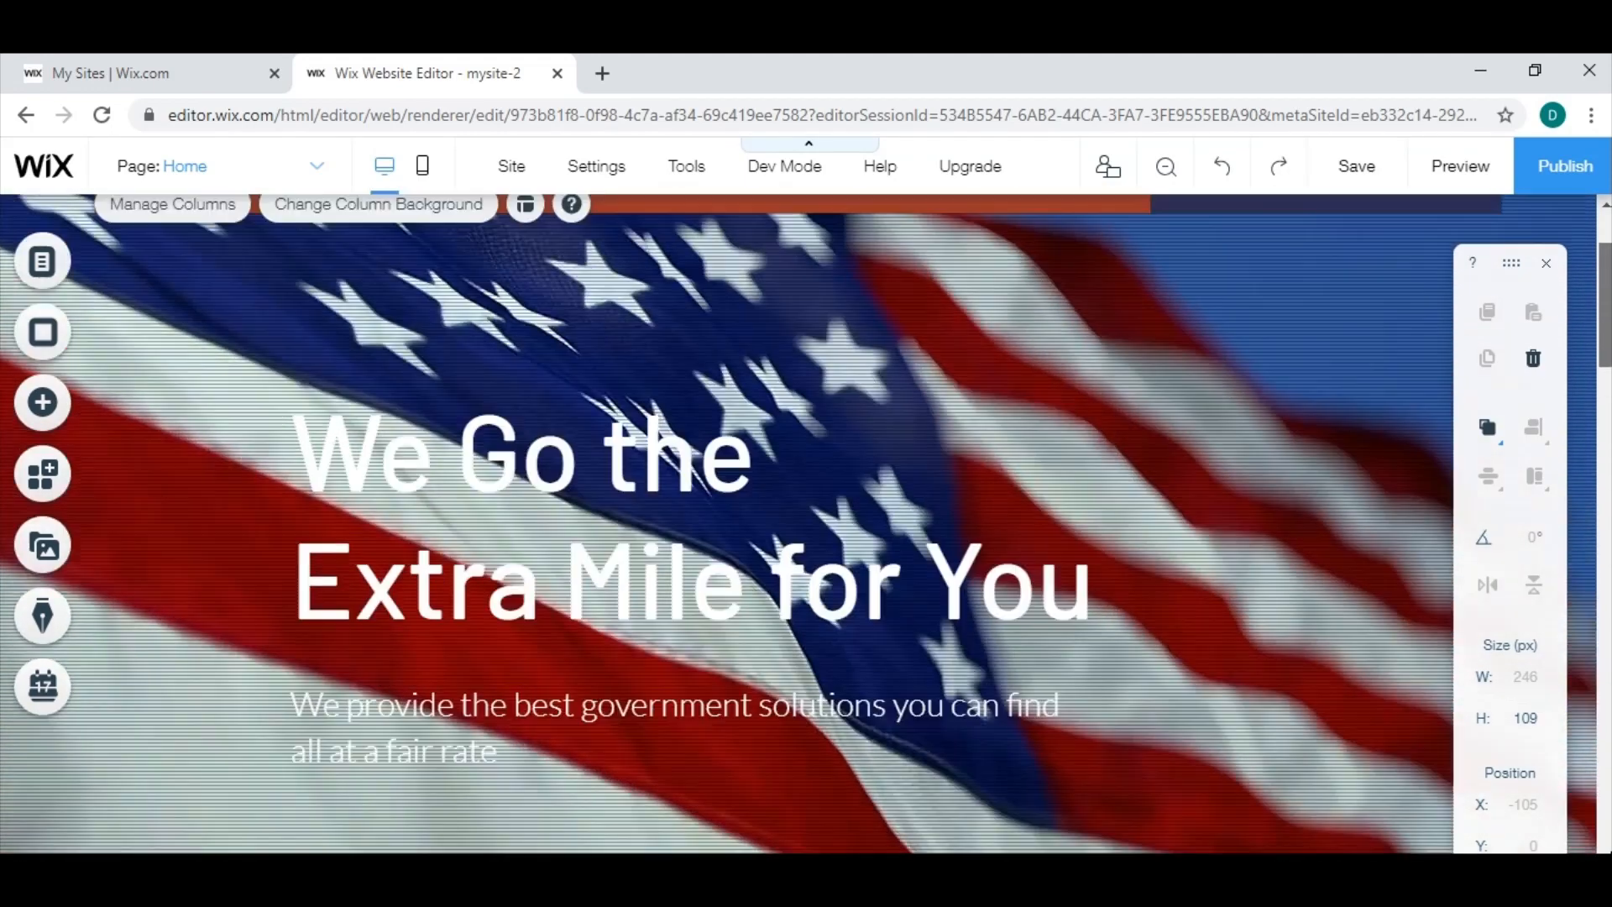
pyautogui.scroll(2, 798, 420)
pyautogui.scroll(-10, 798, 420)
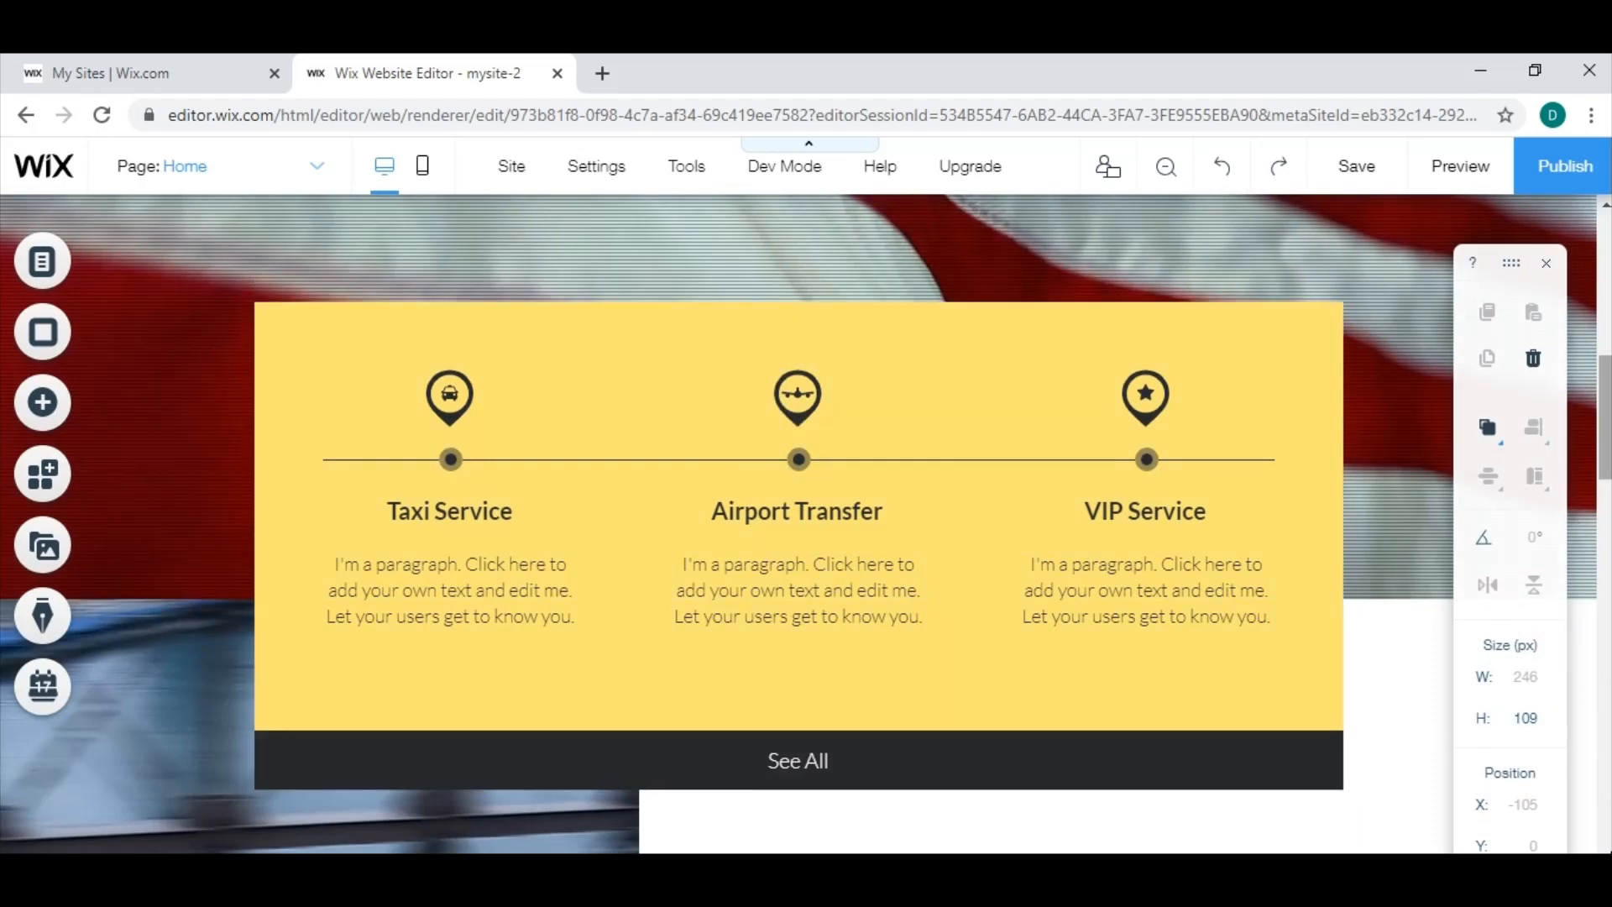
pyautogui.scroll(10, 1604, 442)
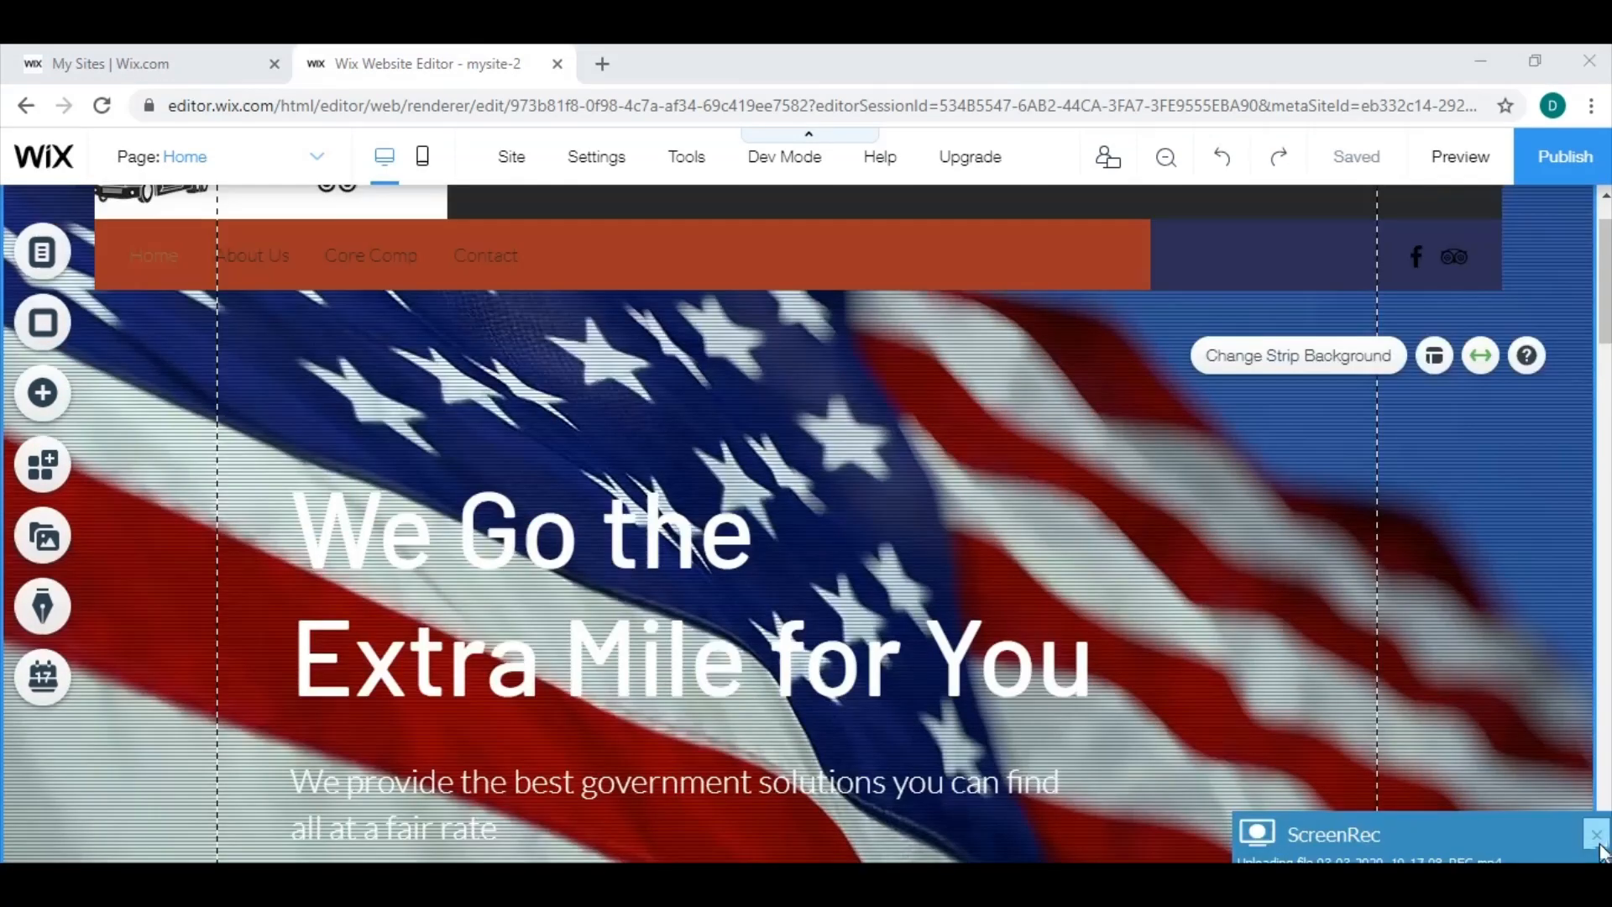
pyautogui.click(1598, 839)
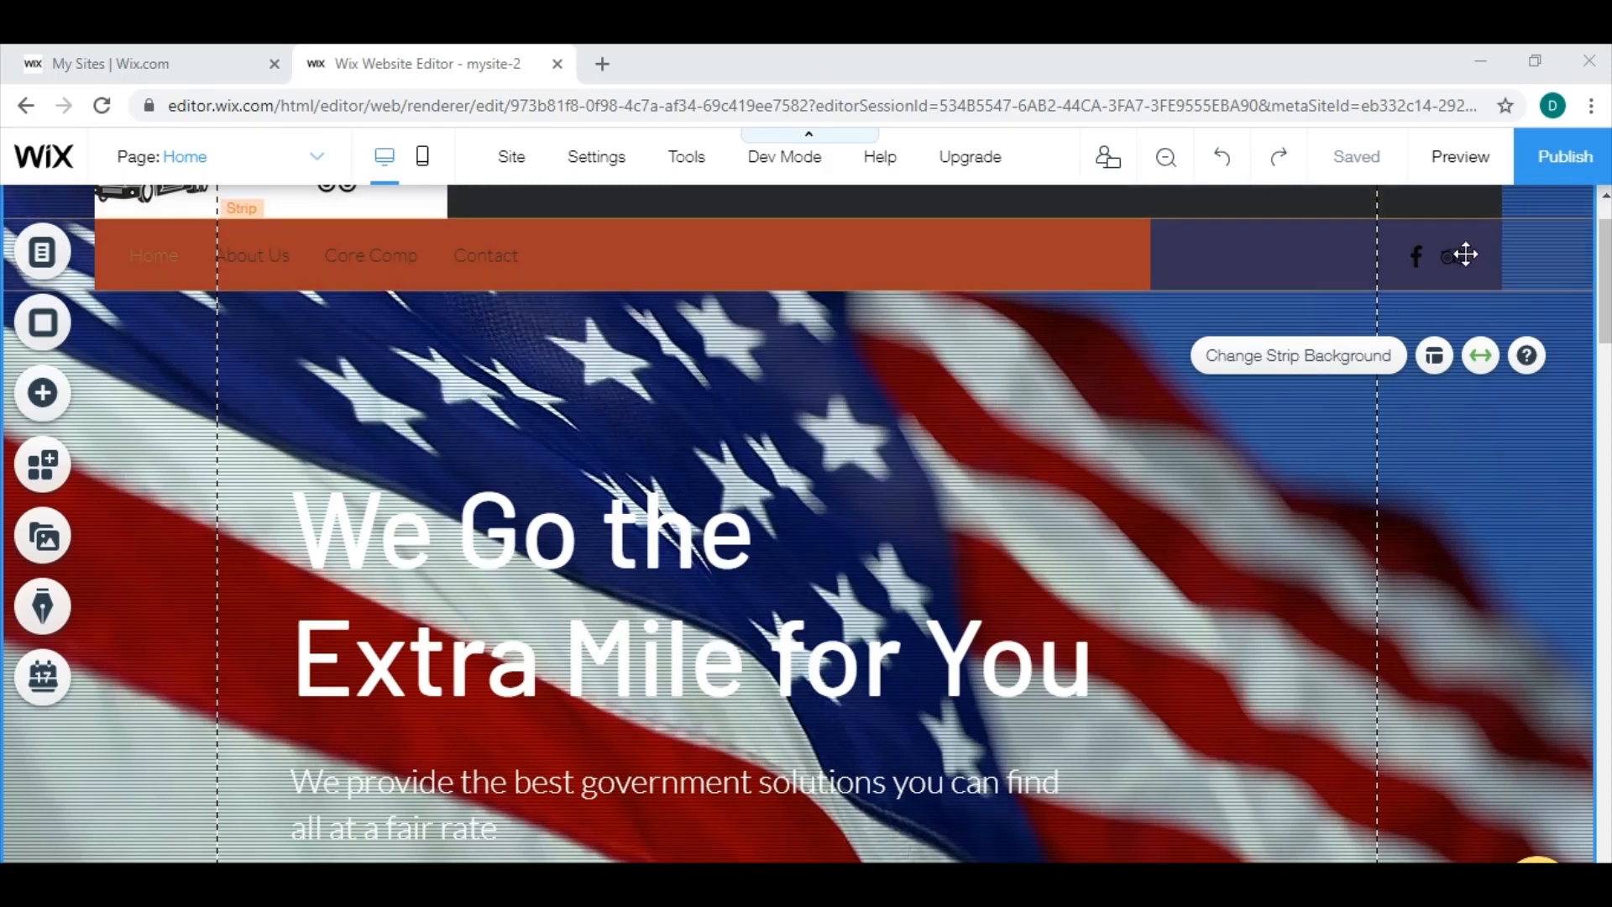
# Add the multicolored Instagram icon from Media from Wix to the header's social bar.
pyautogui.click(1447, 257)
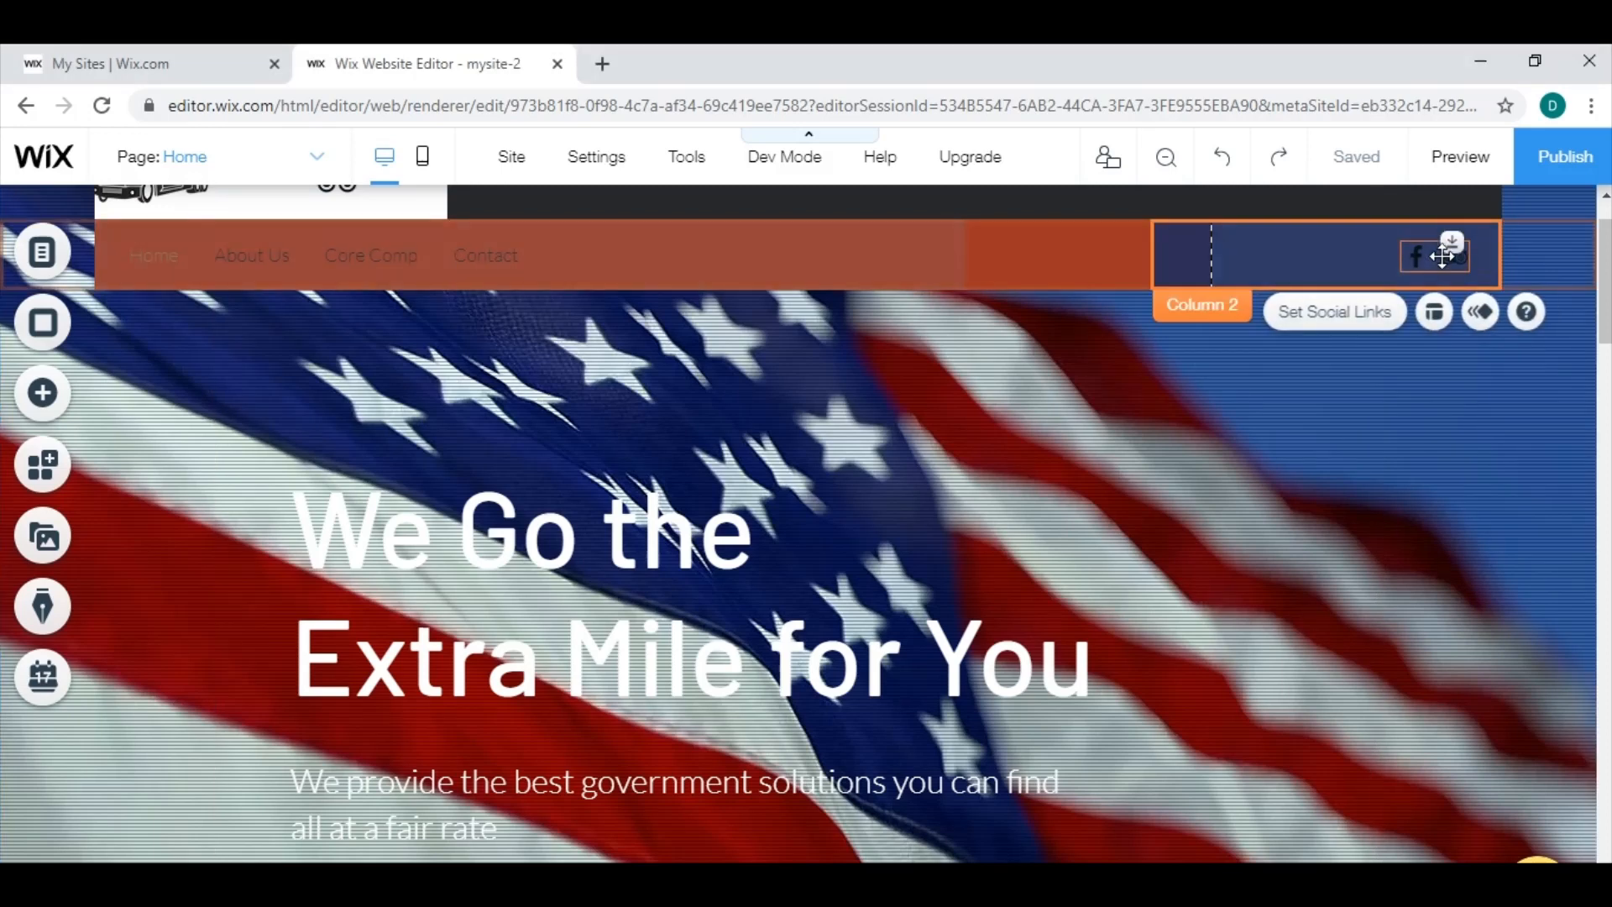
pyautogui.click(1358, 320)
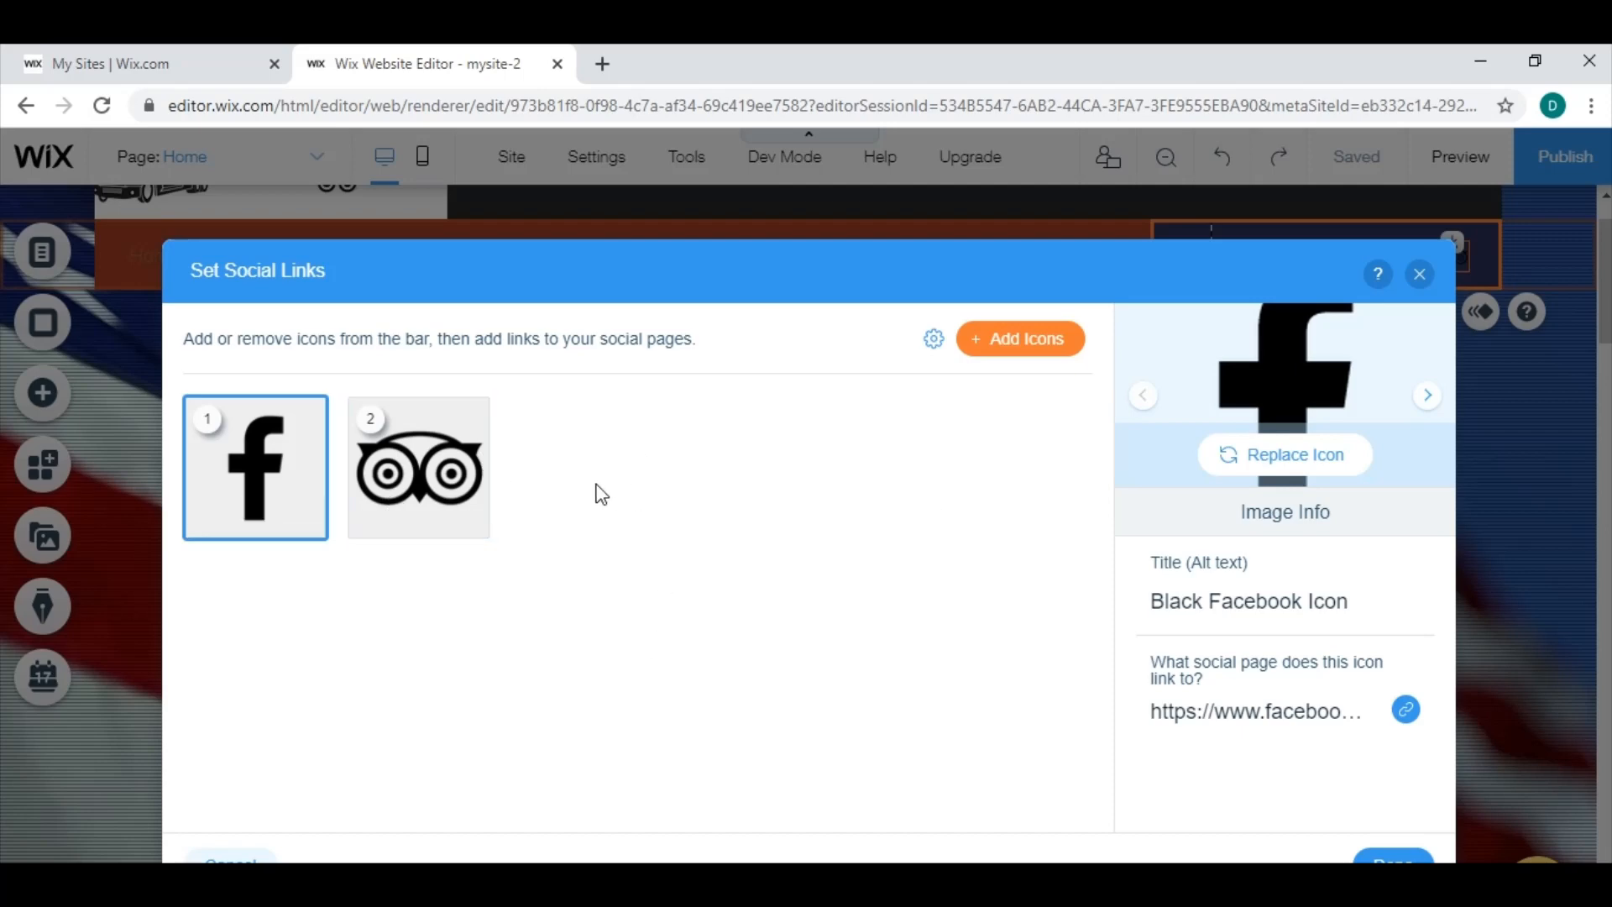
pyautogui.click(1024, 351)
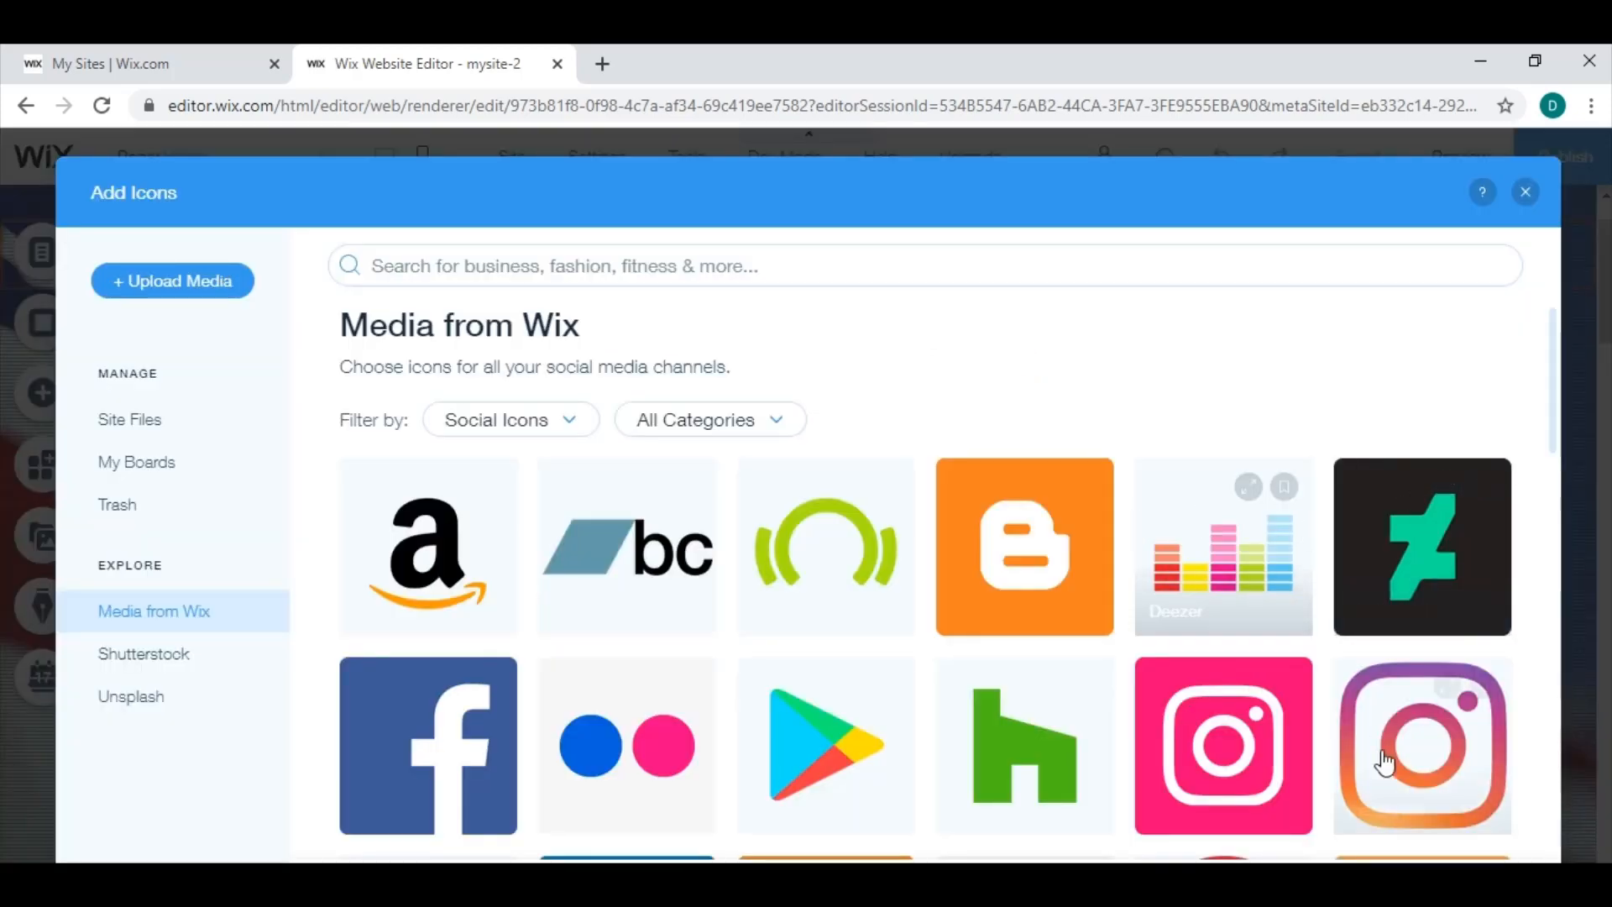
pyautogui.click(1436, 749)
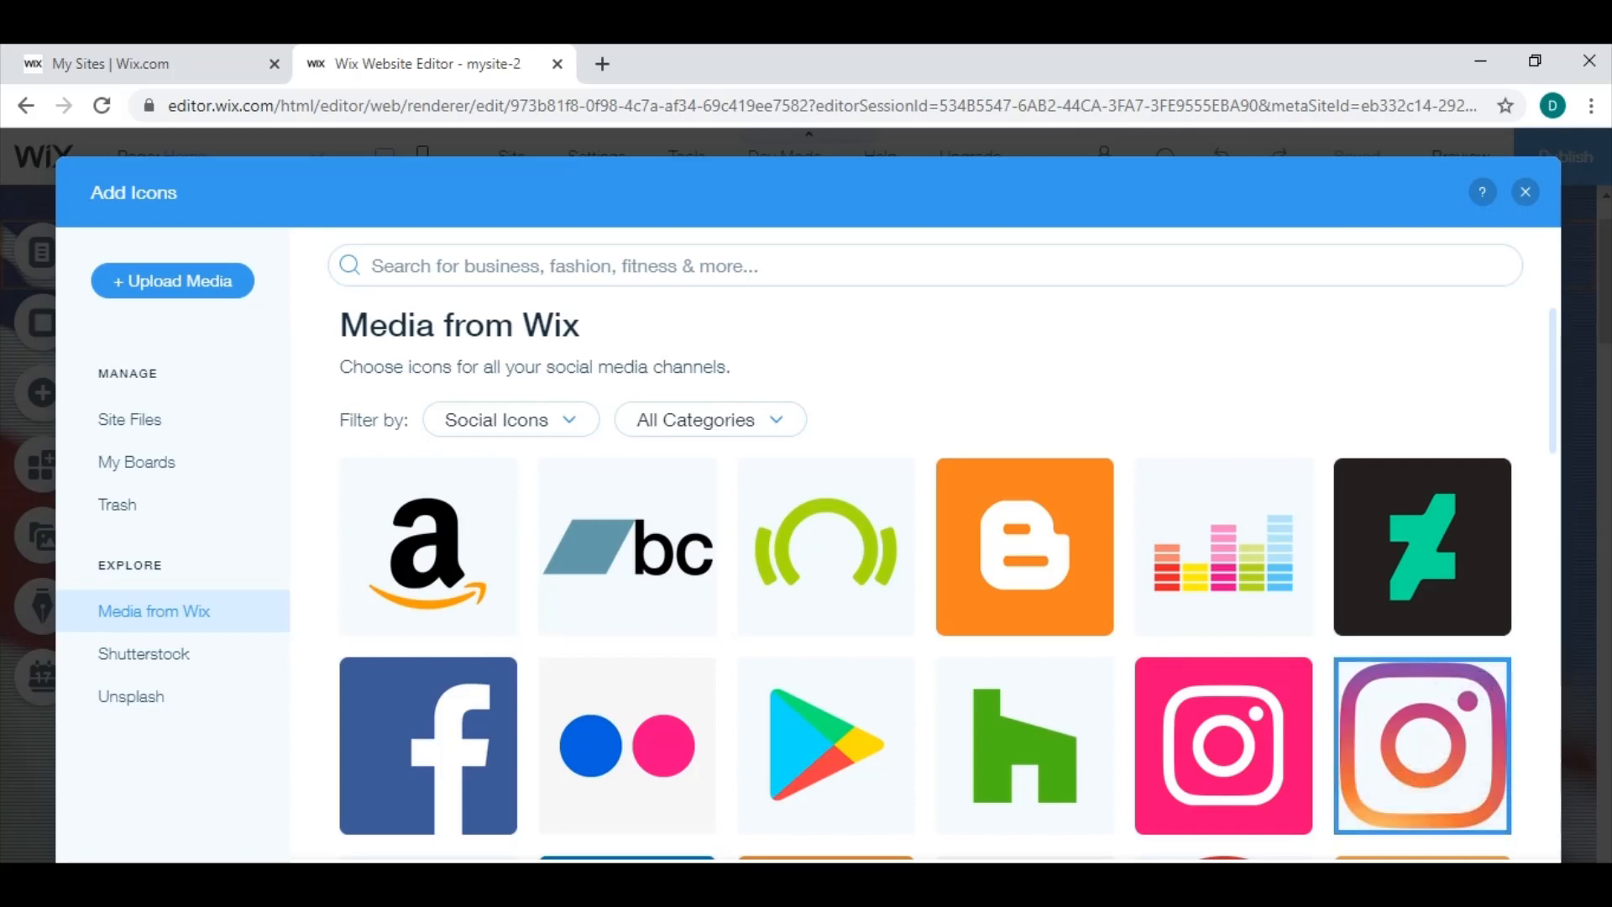
pyautogui.click(1475, 889)
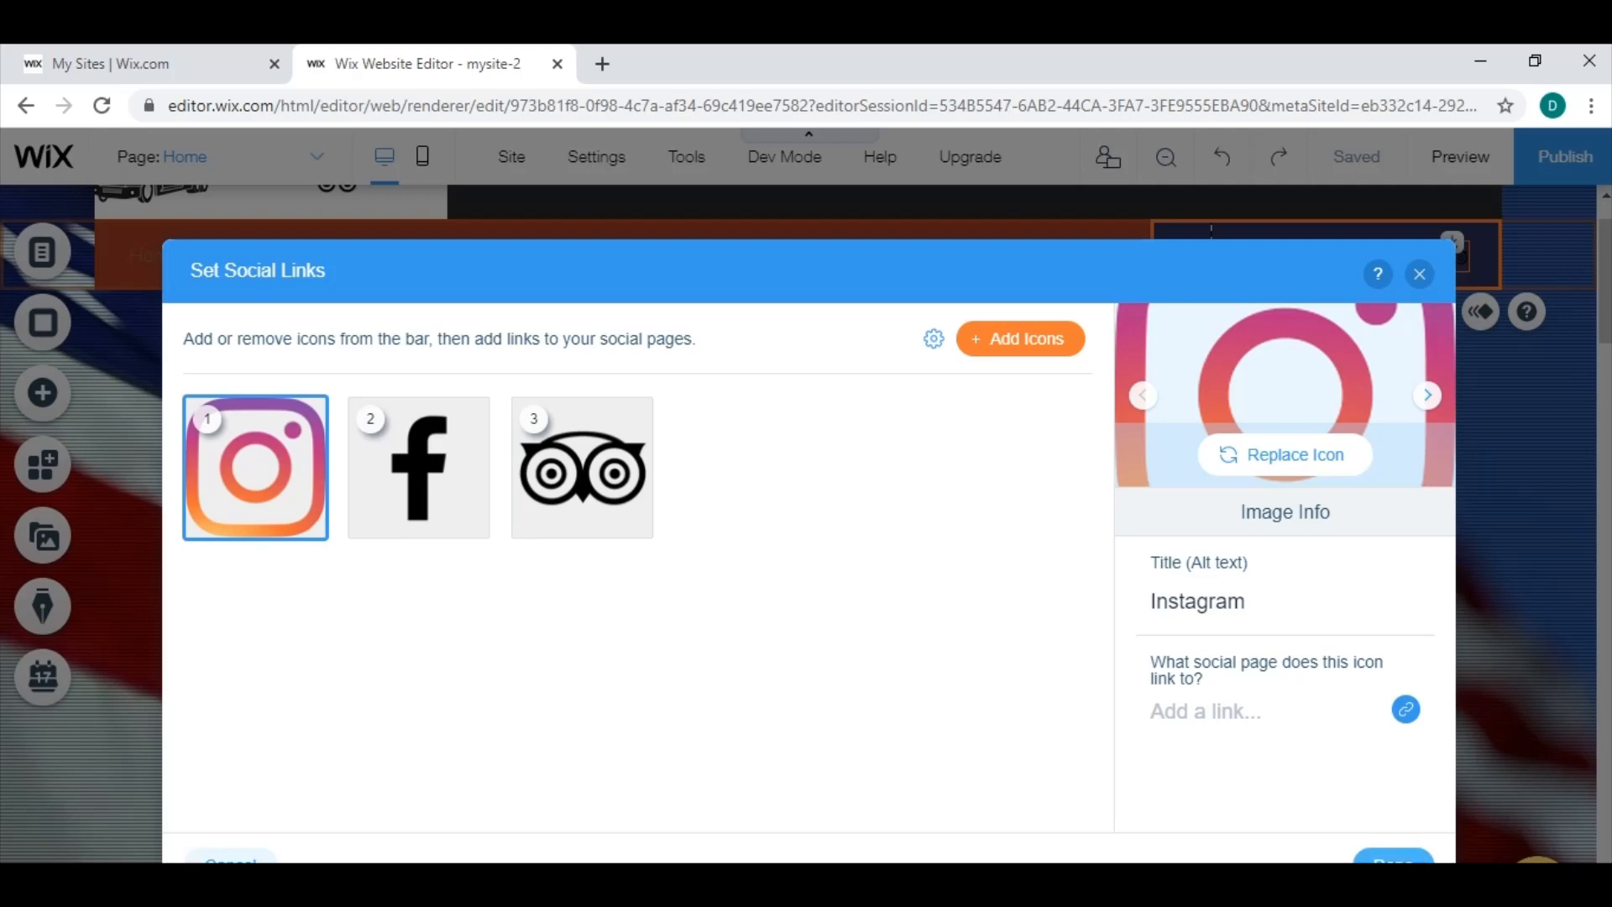
pyautogui.click(1387, 855)
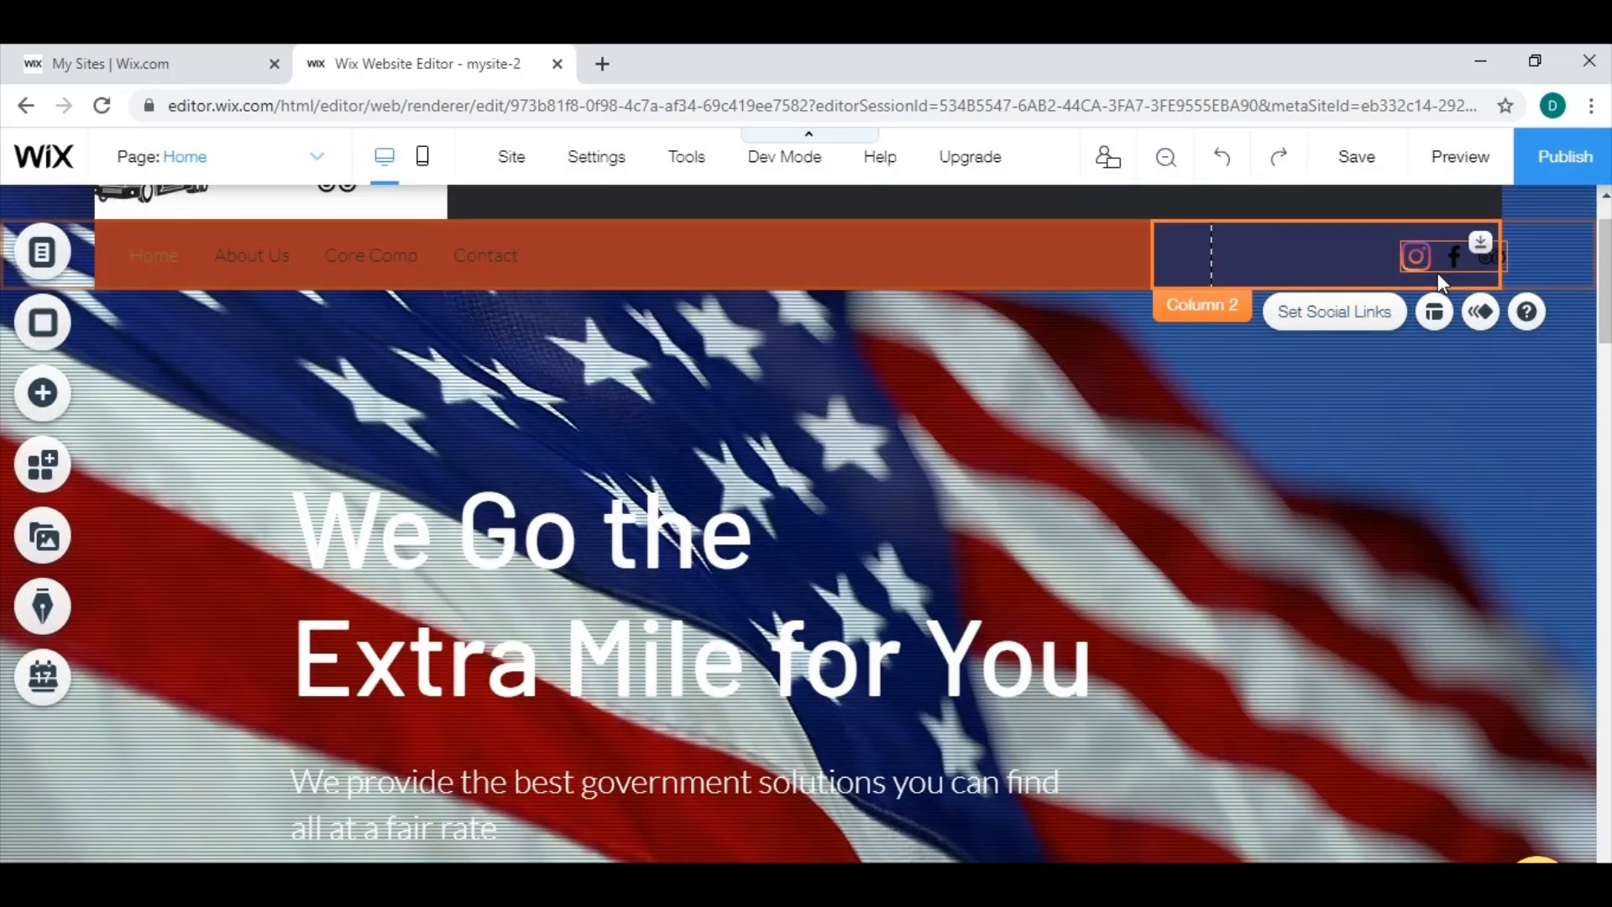
# Open the Instagram icon's link settings, load the business owner's Instagram profile in a new browser tab, and dismiss the sign-in prompt.
pyautogui.click(1367, 322)
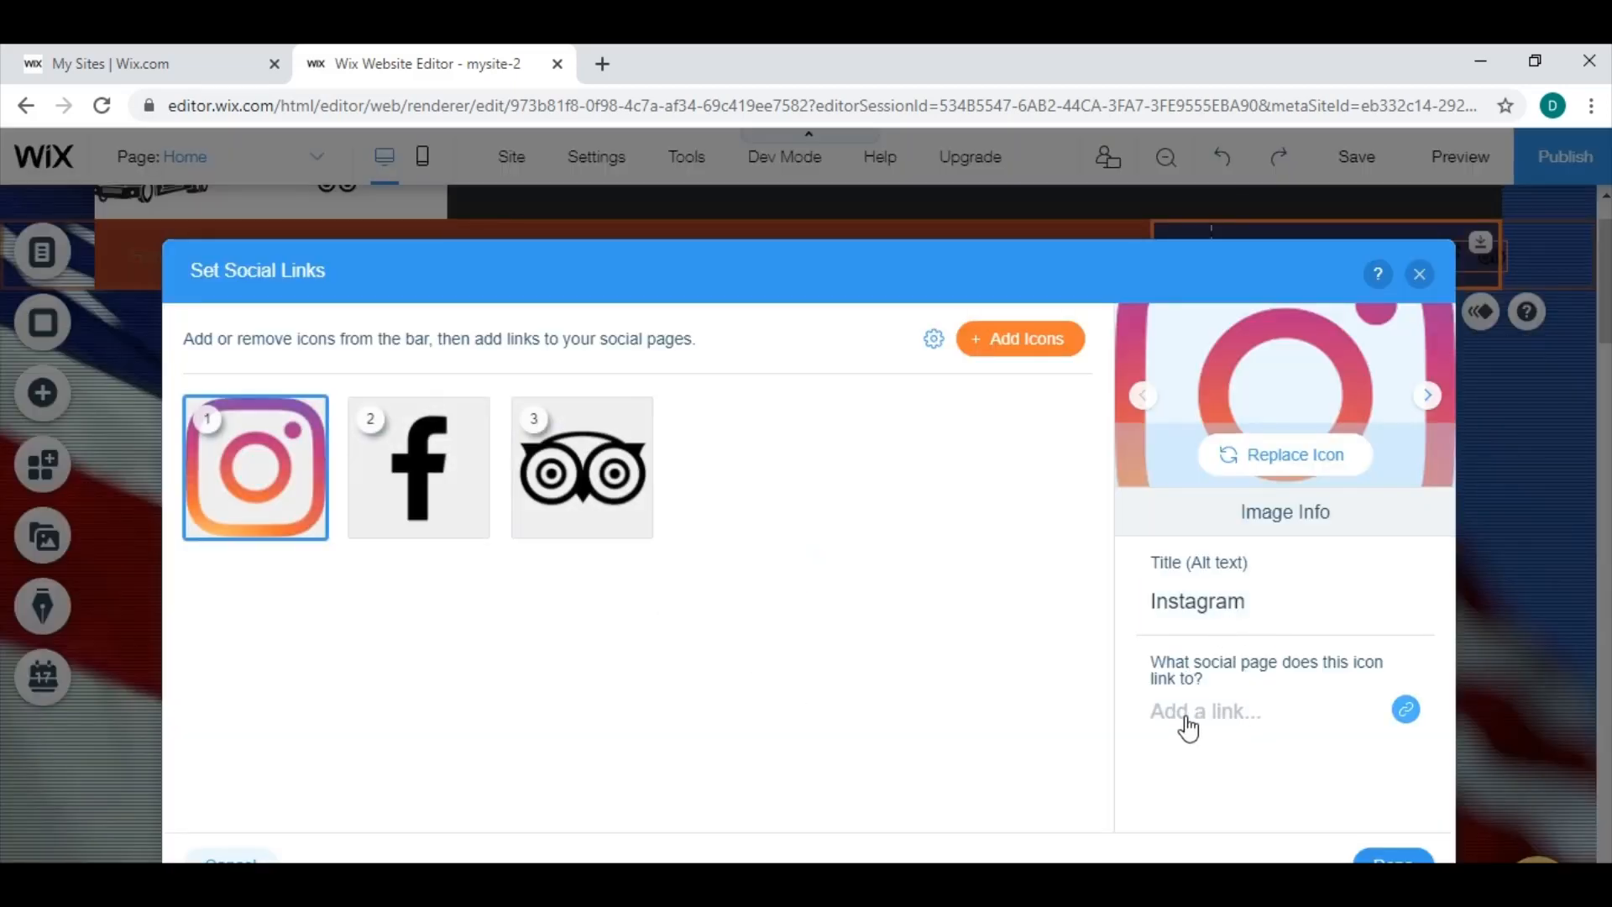
pyautogui.click(1406, 710)
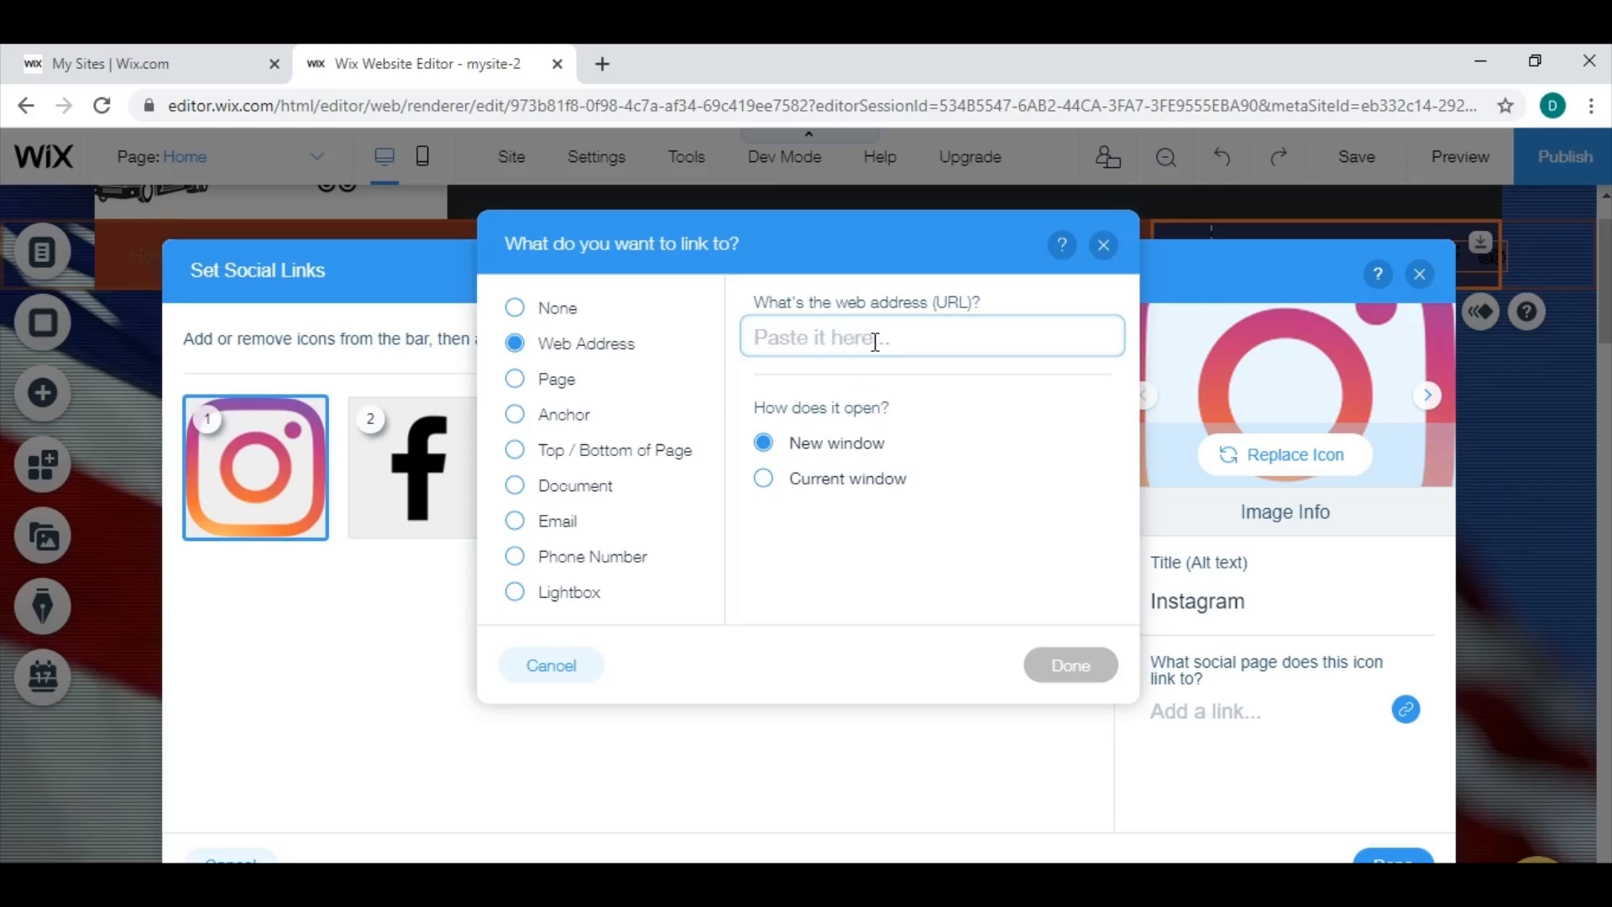
pyautogui.click(602, 64)
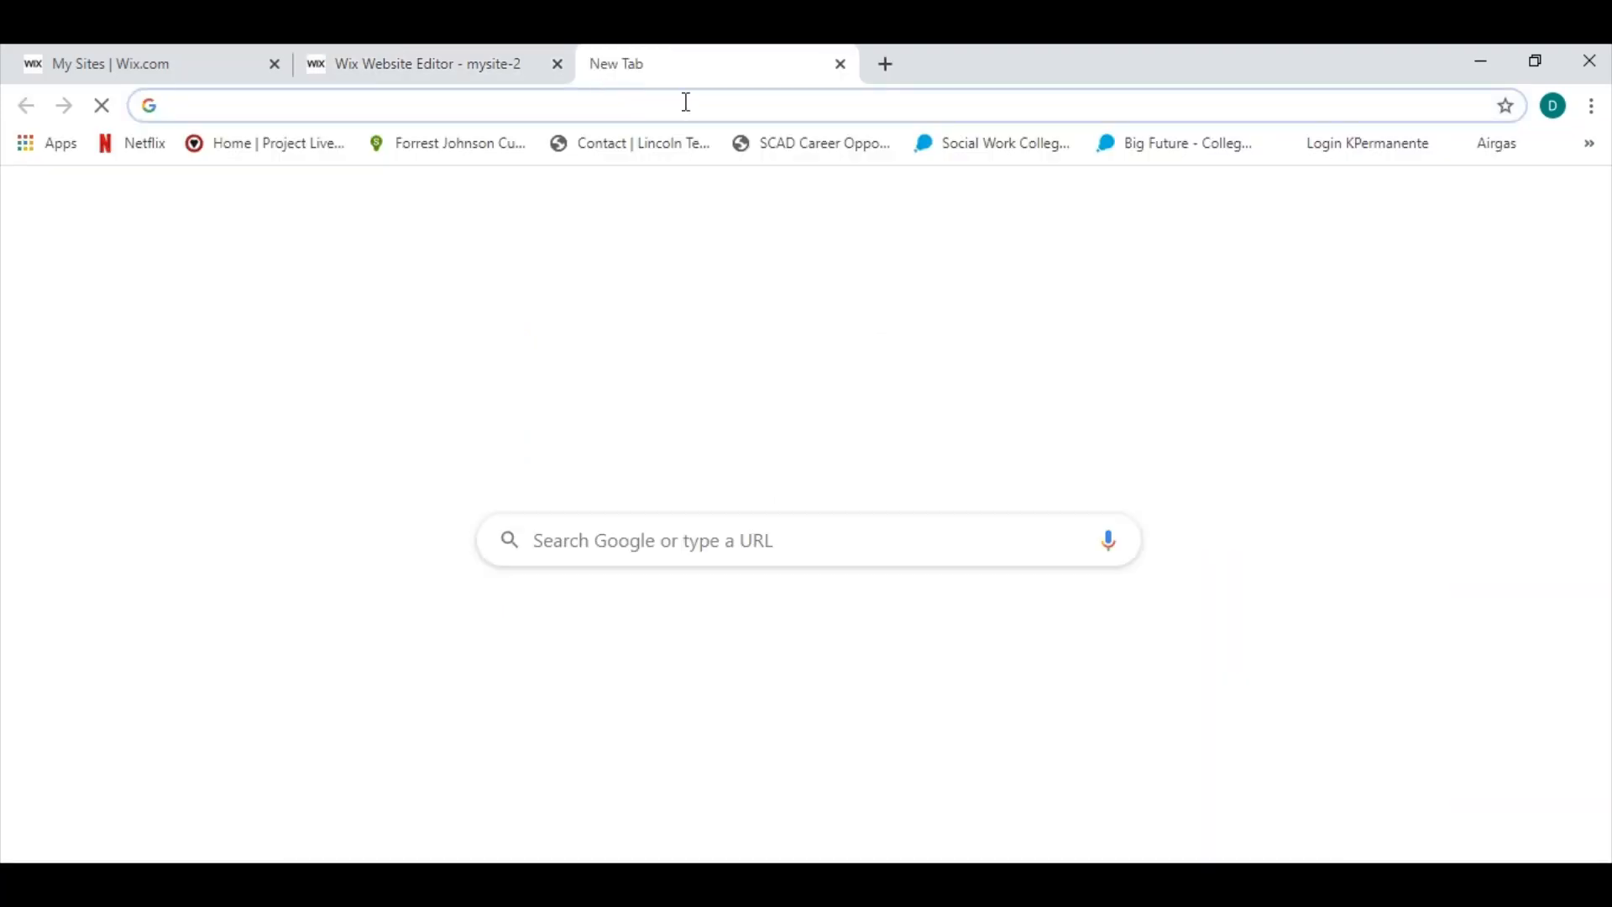
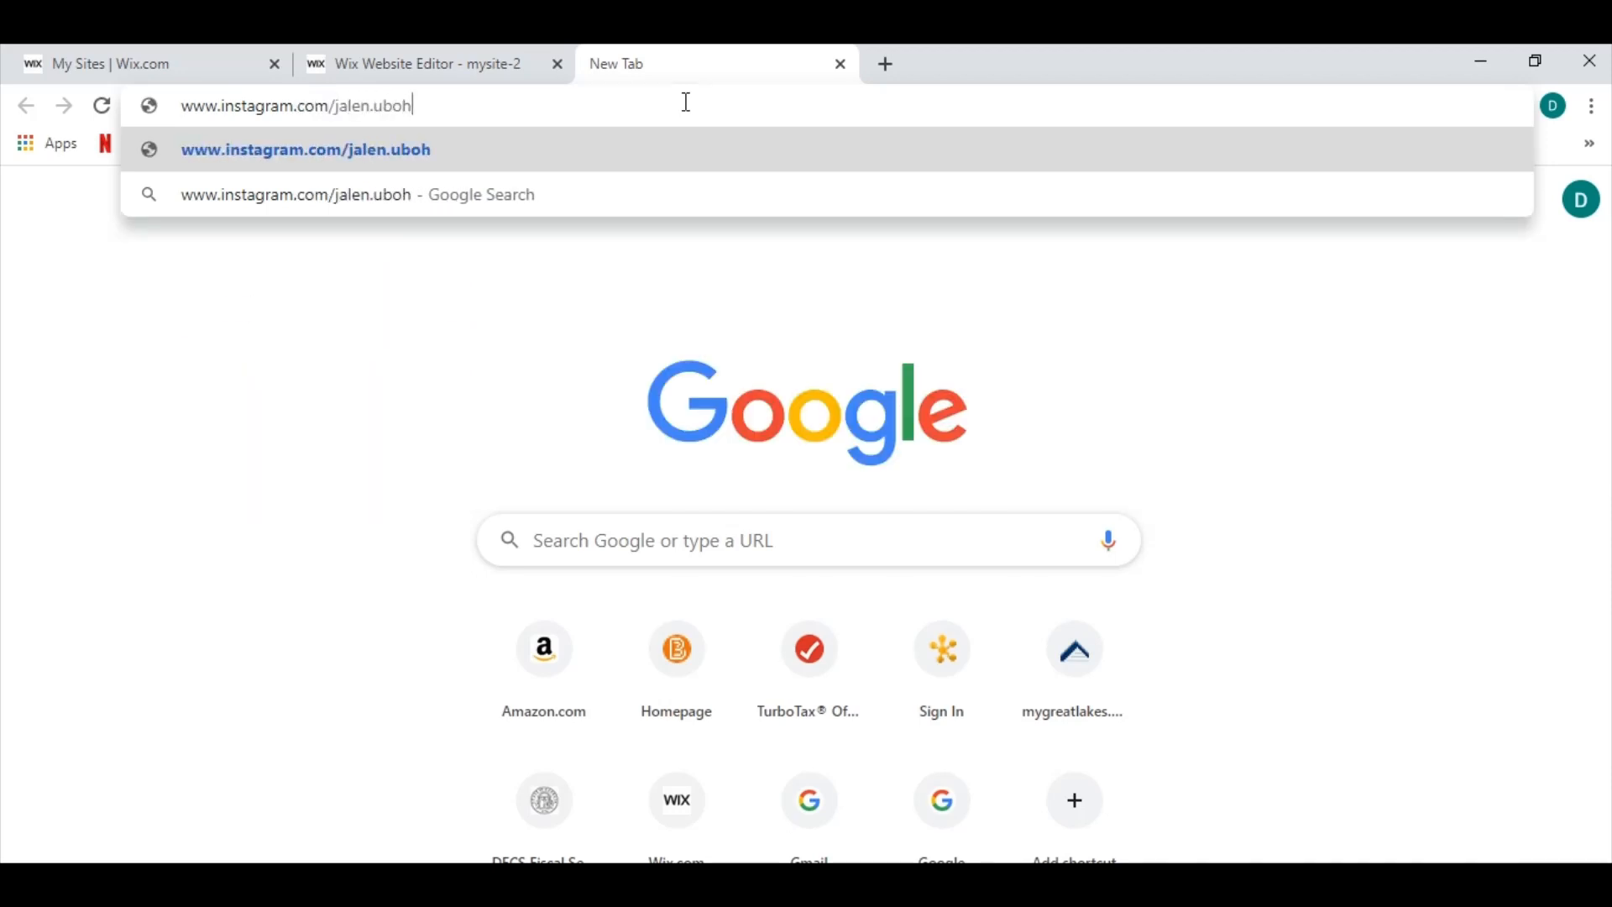
pyautogui.press('Return')
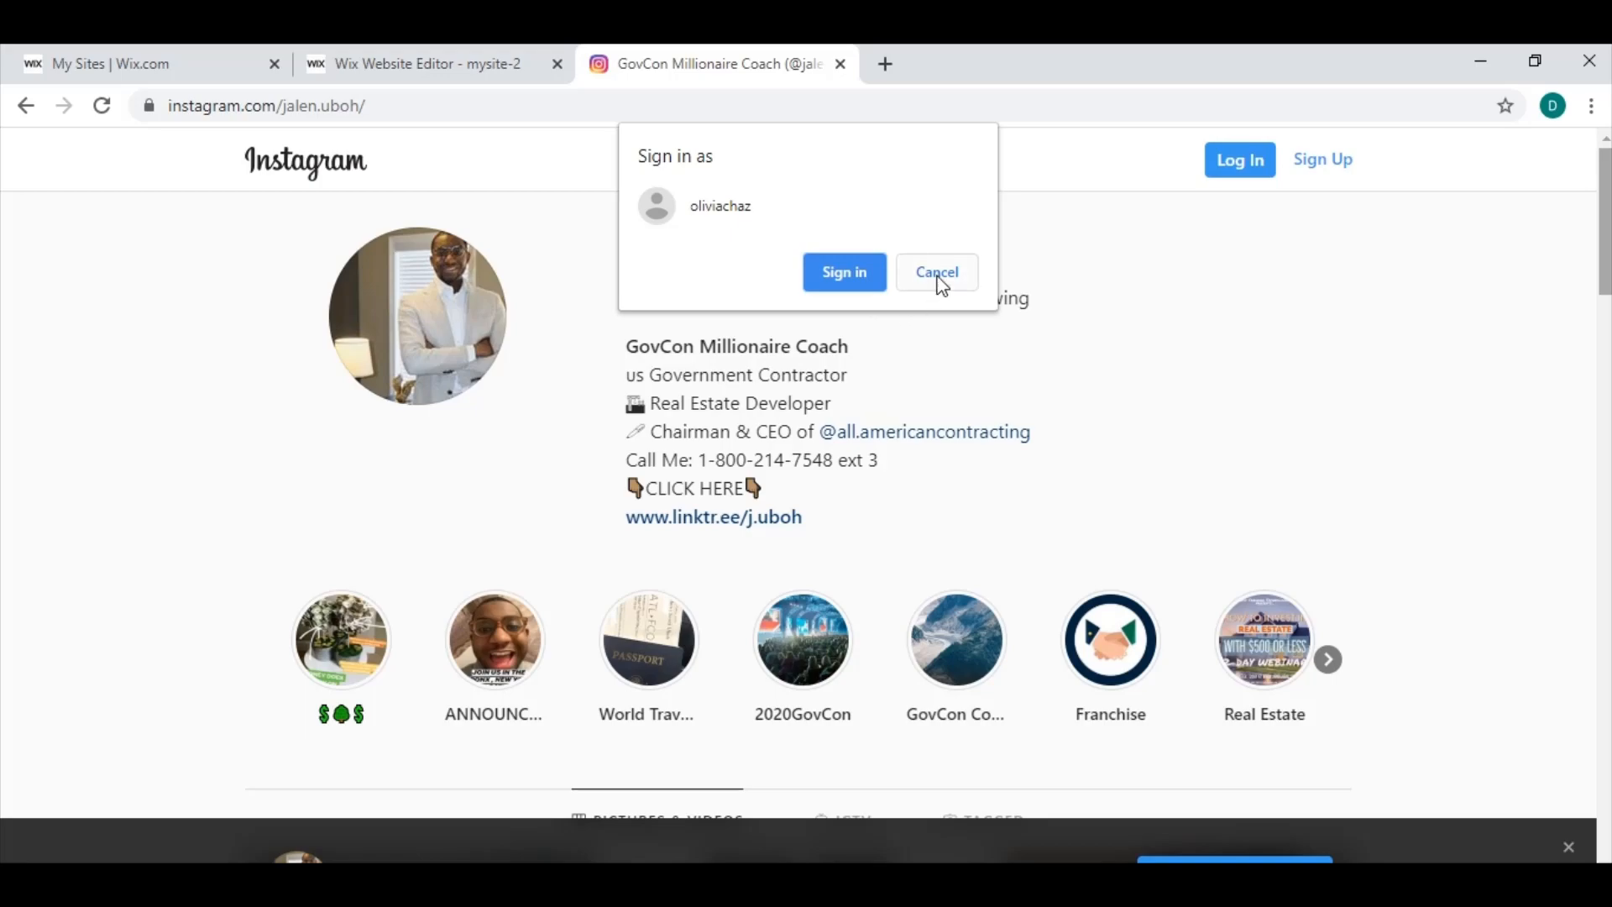
pyautogui.click(937, 273)
pyautogui.moveTo(1605, 252)
pyautogui.mouseDown()
pyautogui.moveTo(1605, 428)
pyautogui.moveTo(1598, 247)
pyautogui.mouseUp()
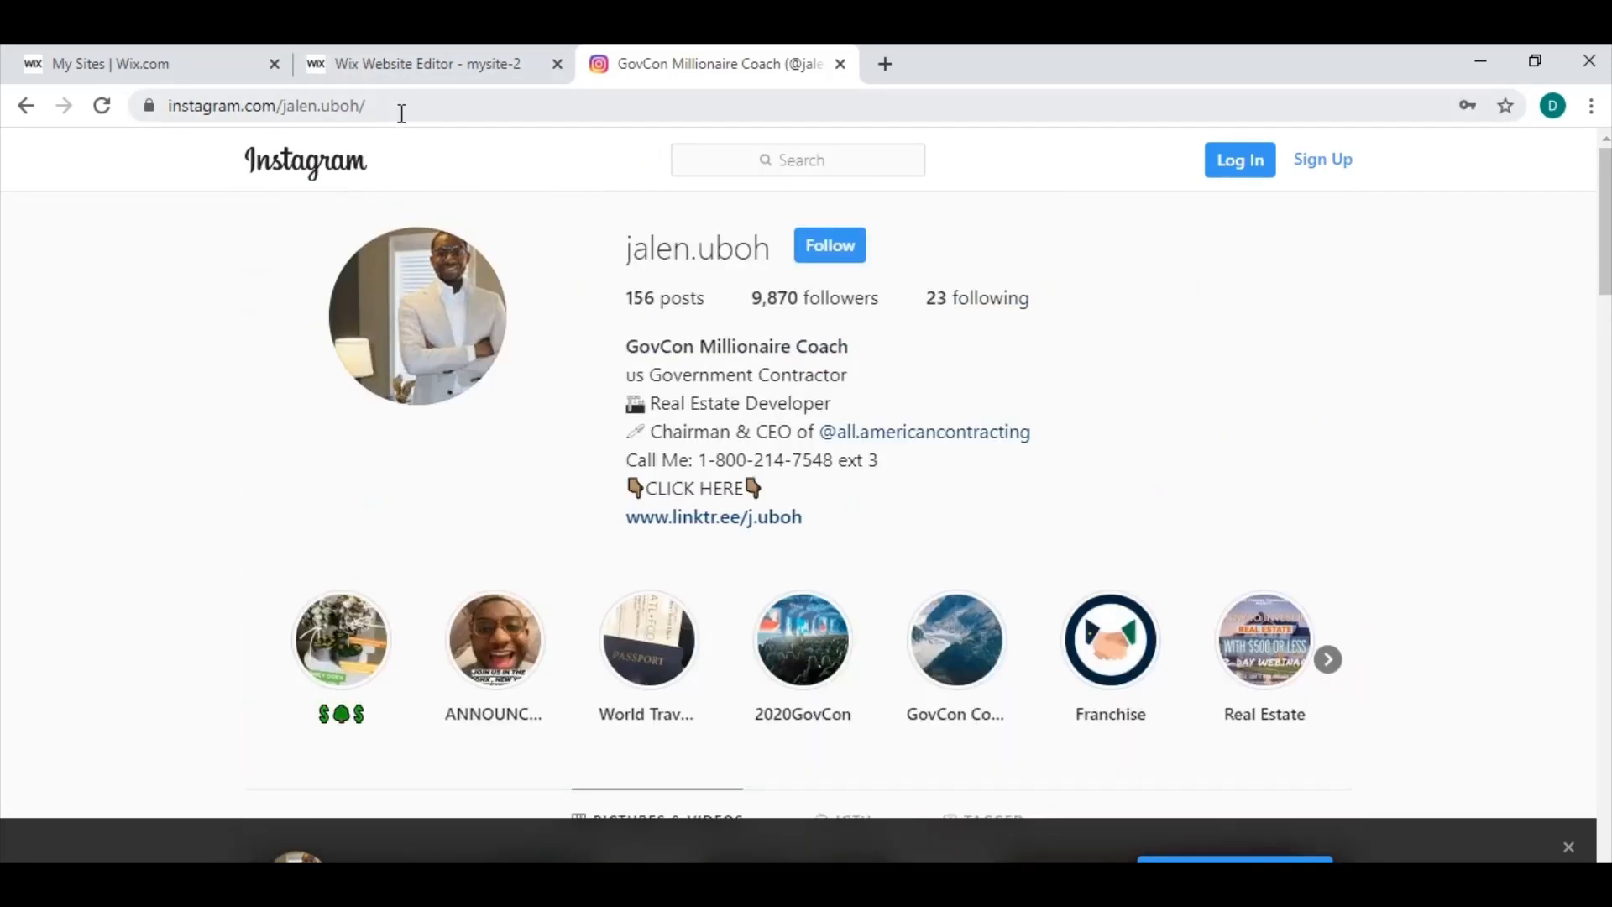
# Copy the business owner's Instagram profile address and apply it as the web address link of the social bar's Instagram icon.
pyautogui.click(395, 107)
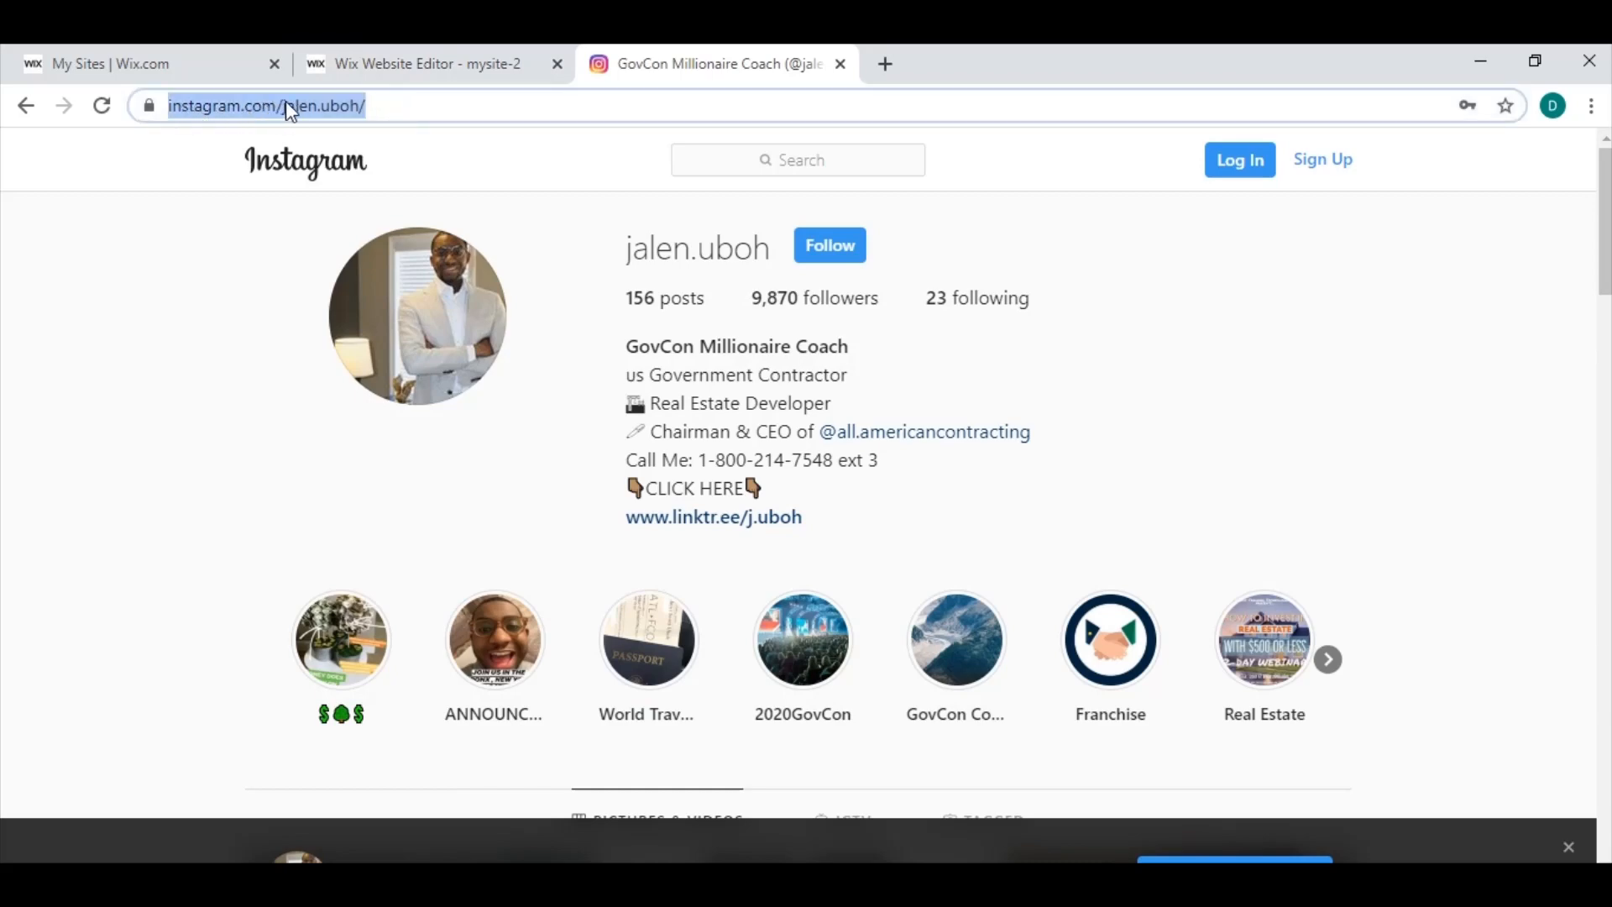
pyautogui.rightClick(307, 112)
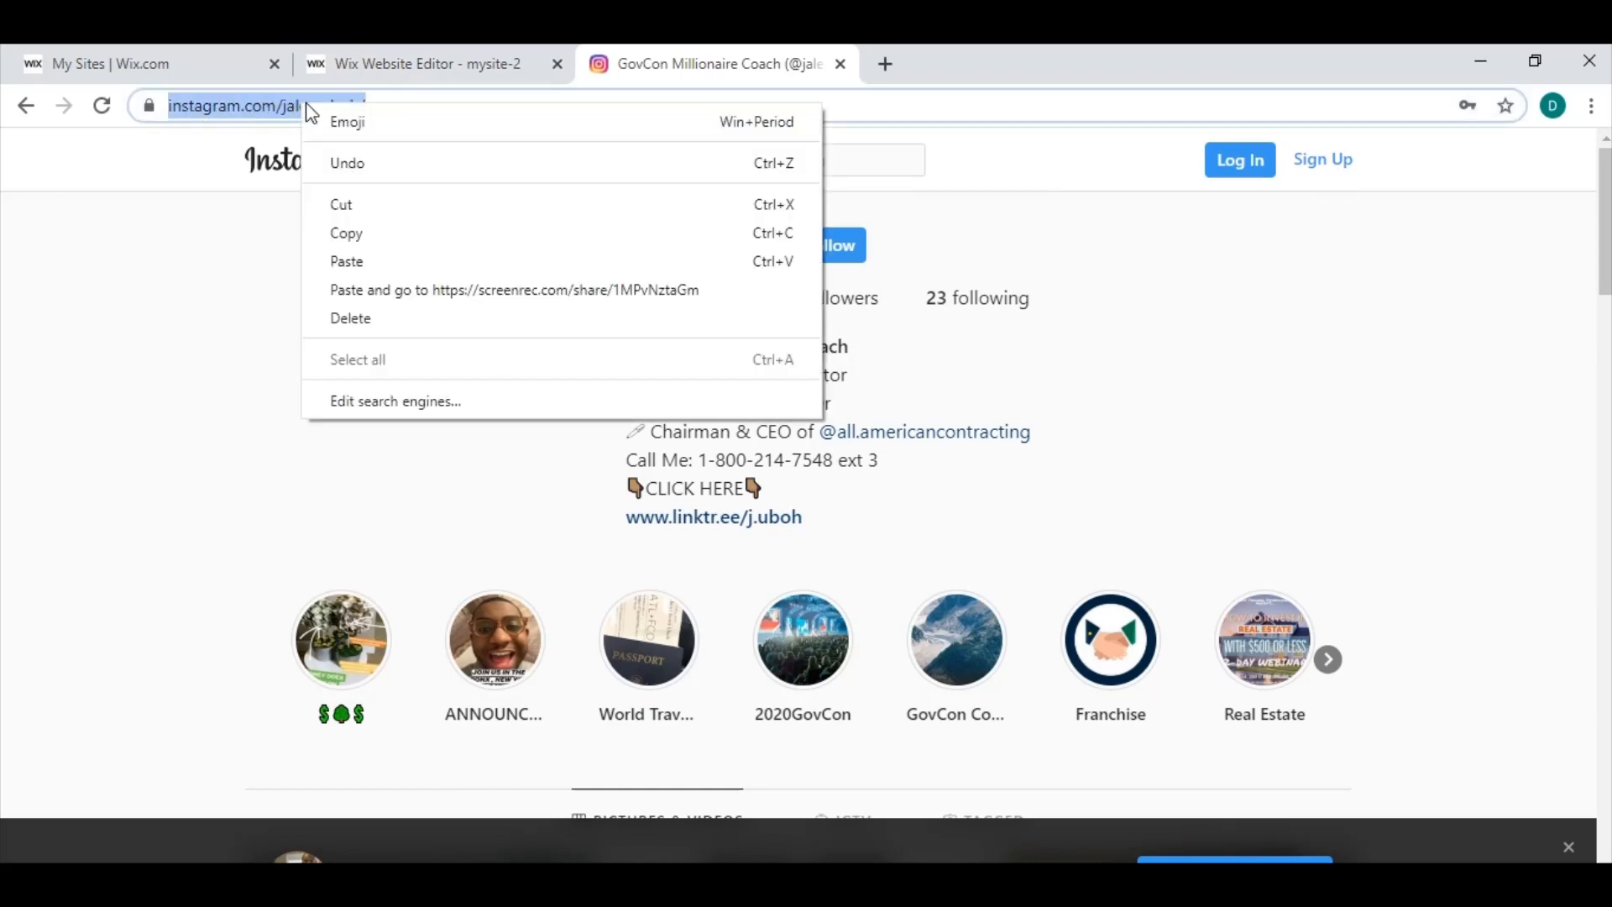
pyautogui.click(366, 243)
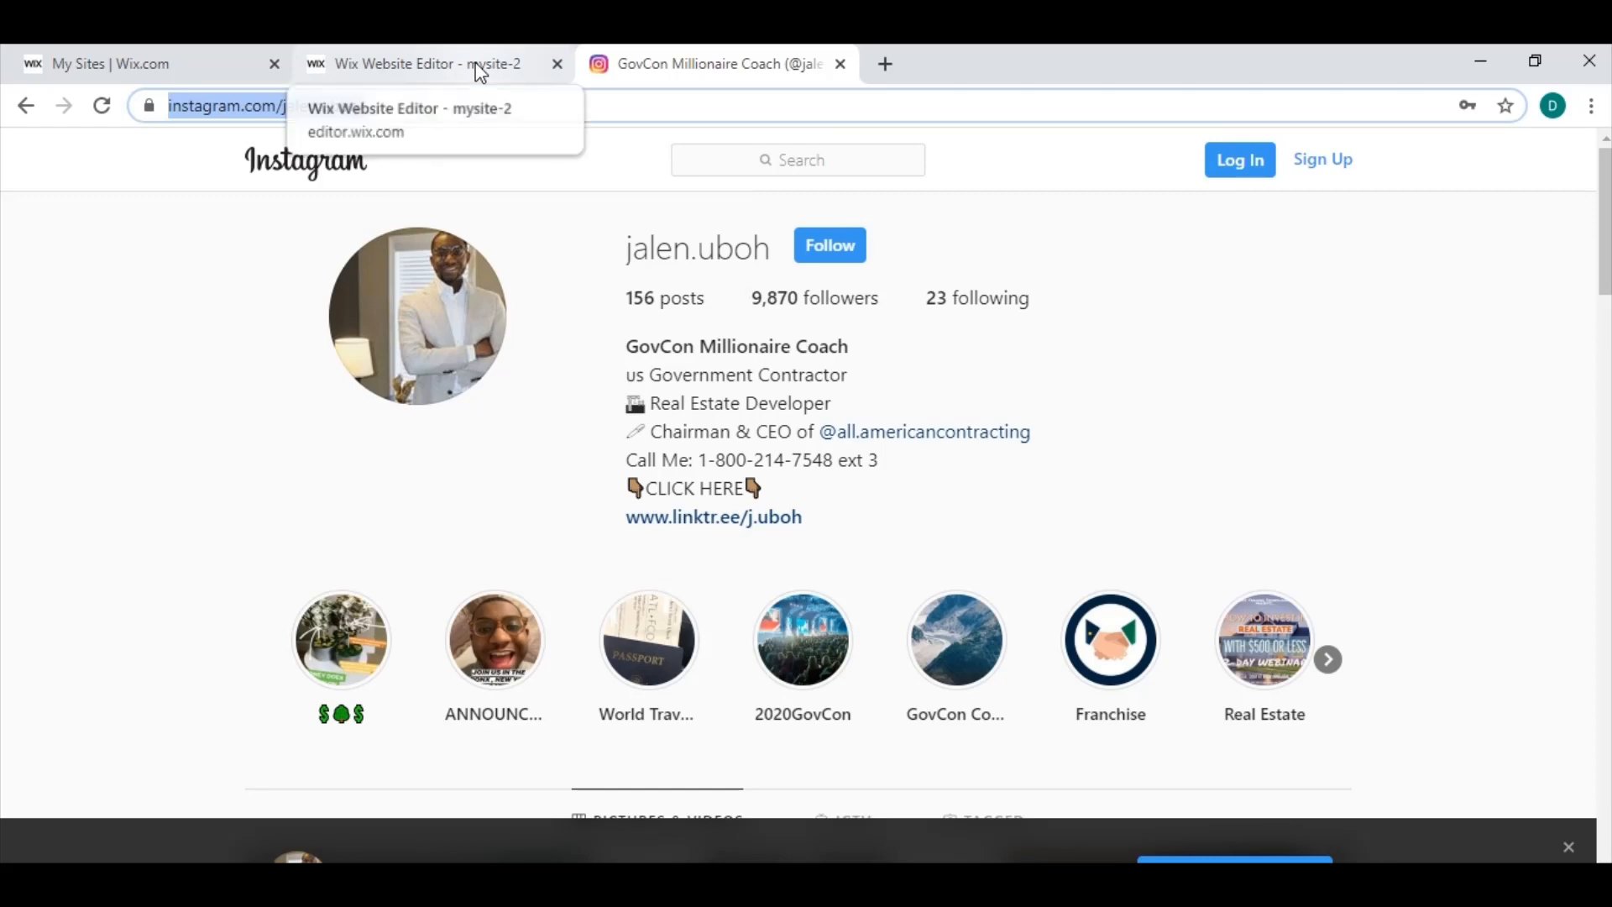
pyautogui.click(483, 72)
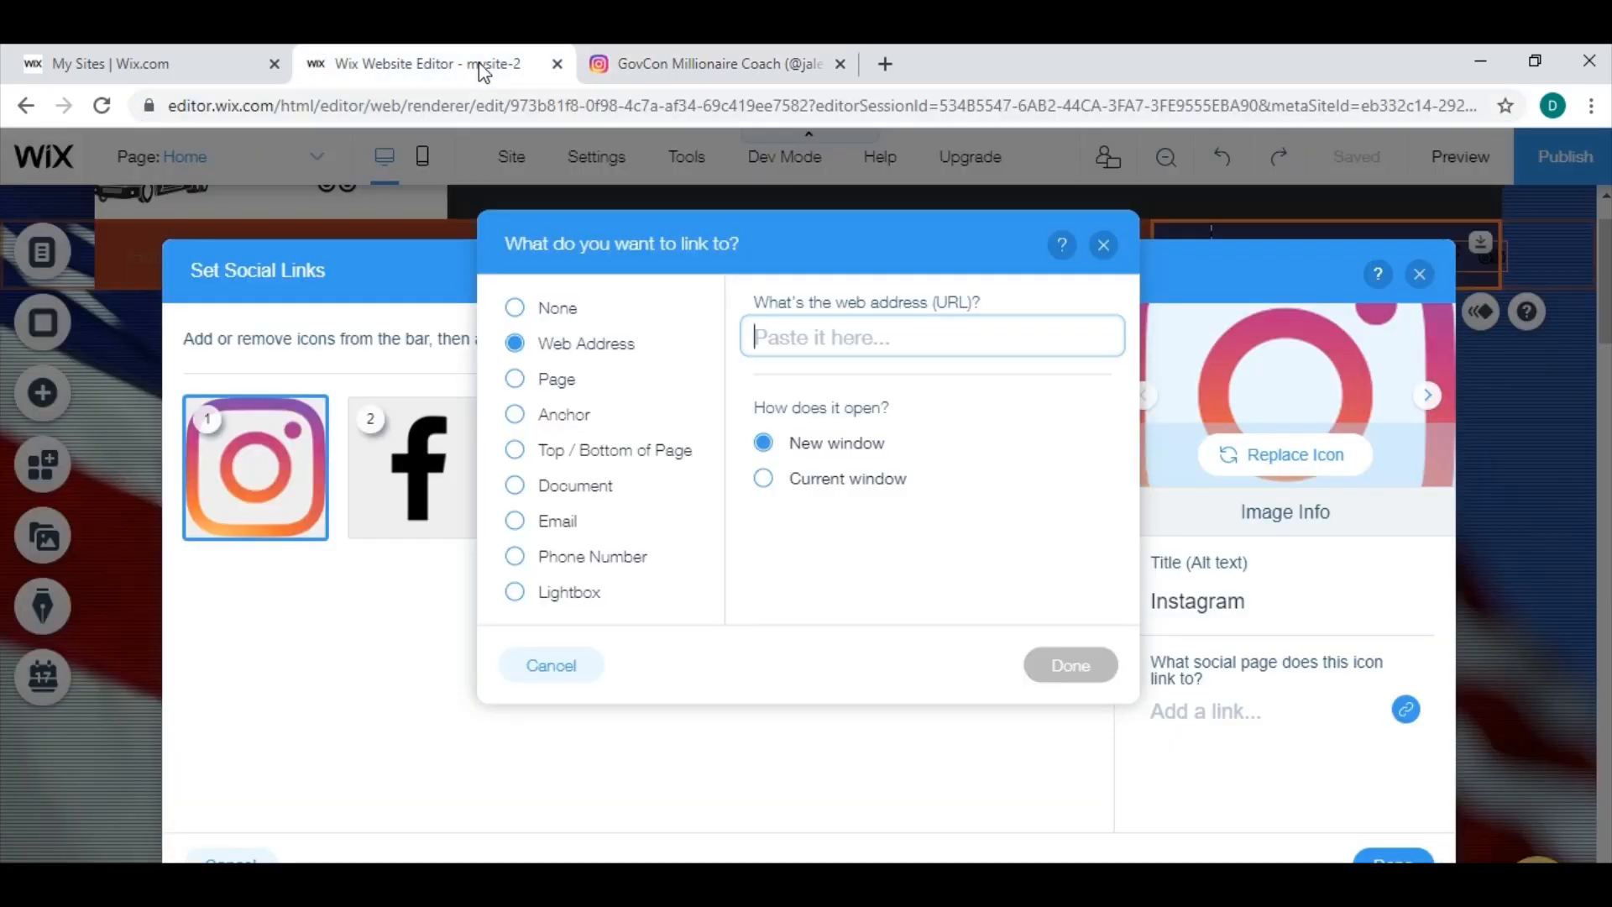
pyautogui.rightClick(800, 339)
pyautogui.click(870, 522)
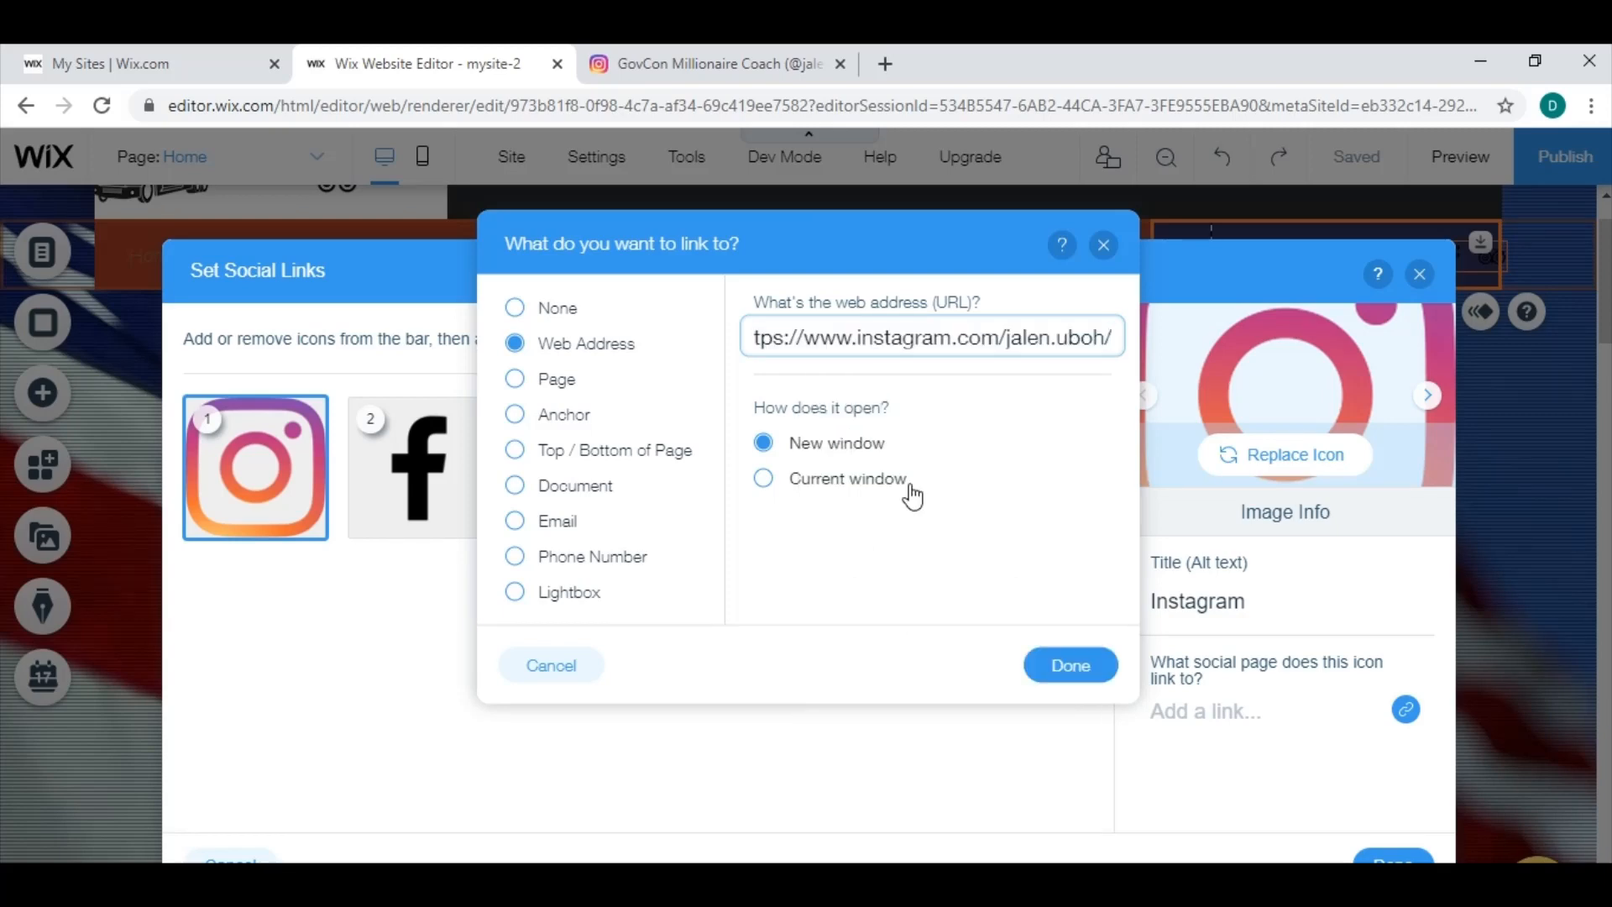
pyautogui.click(1071, 668)
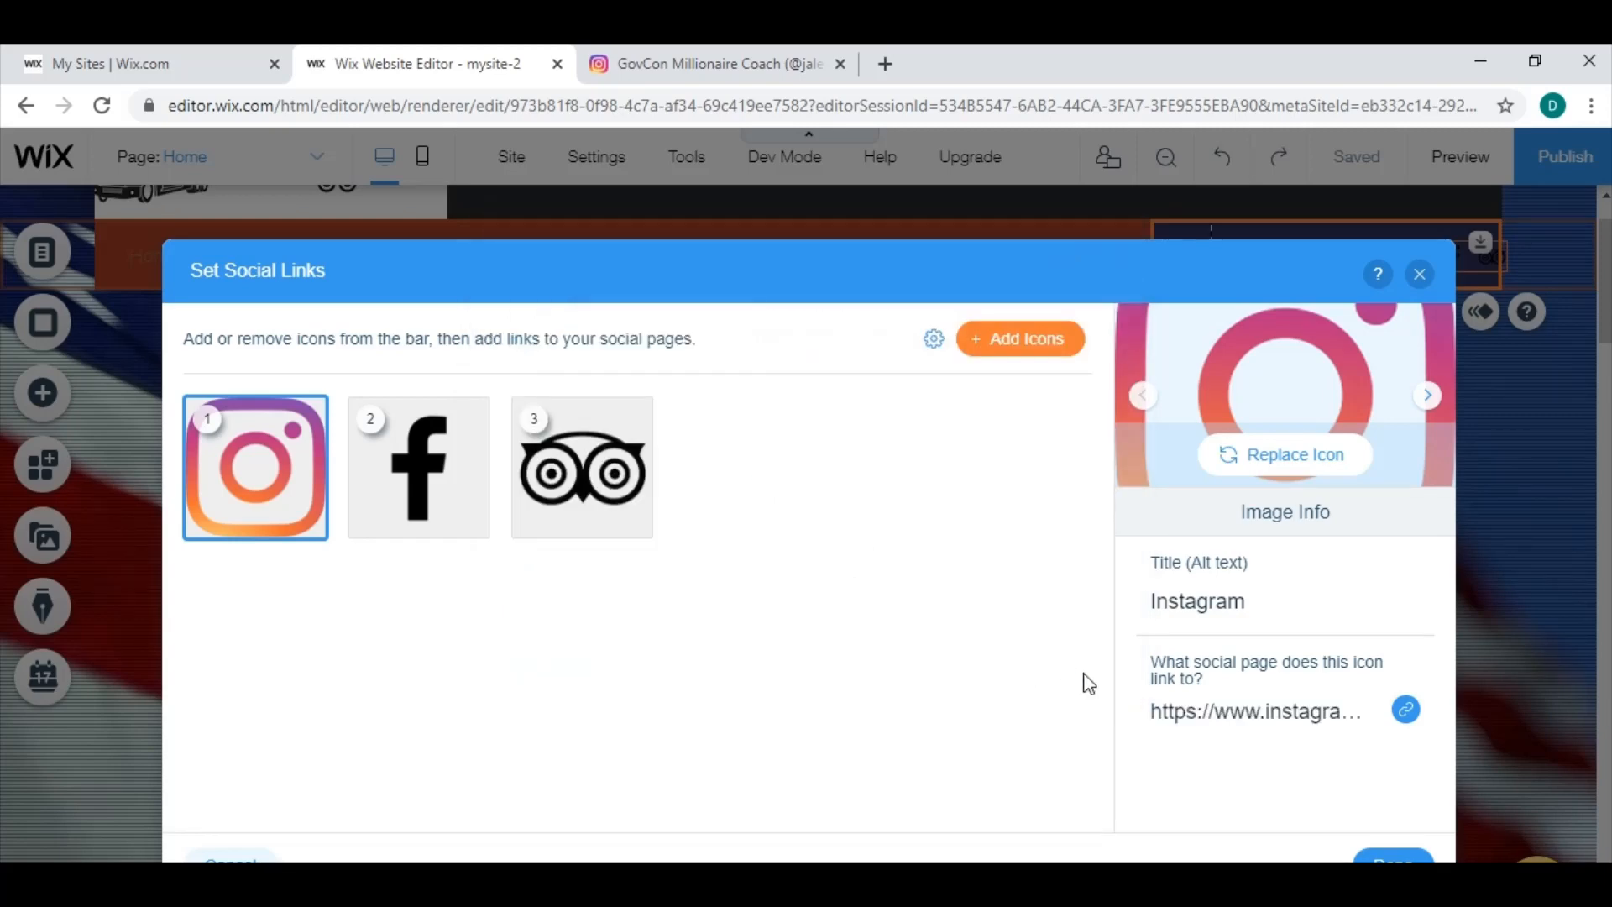
pyautogui.click(1390, 858)
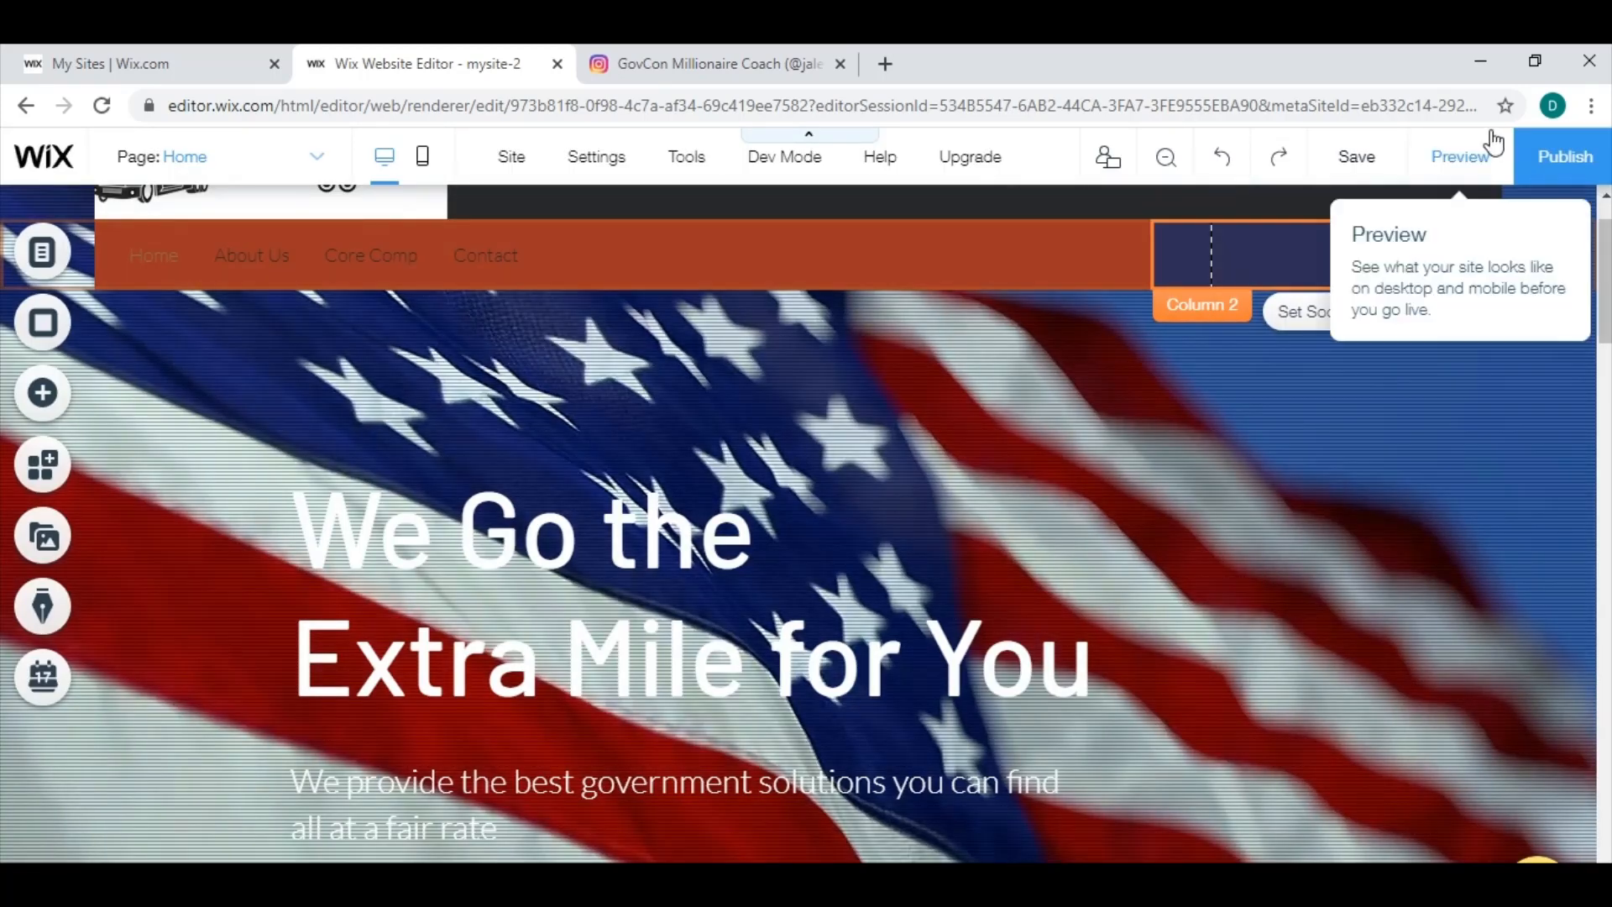
# Preview the site, test the header's Instagram icon link, close the Instagram browser tabs, and return to editing.
pyautogui.click(1467, 167)
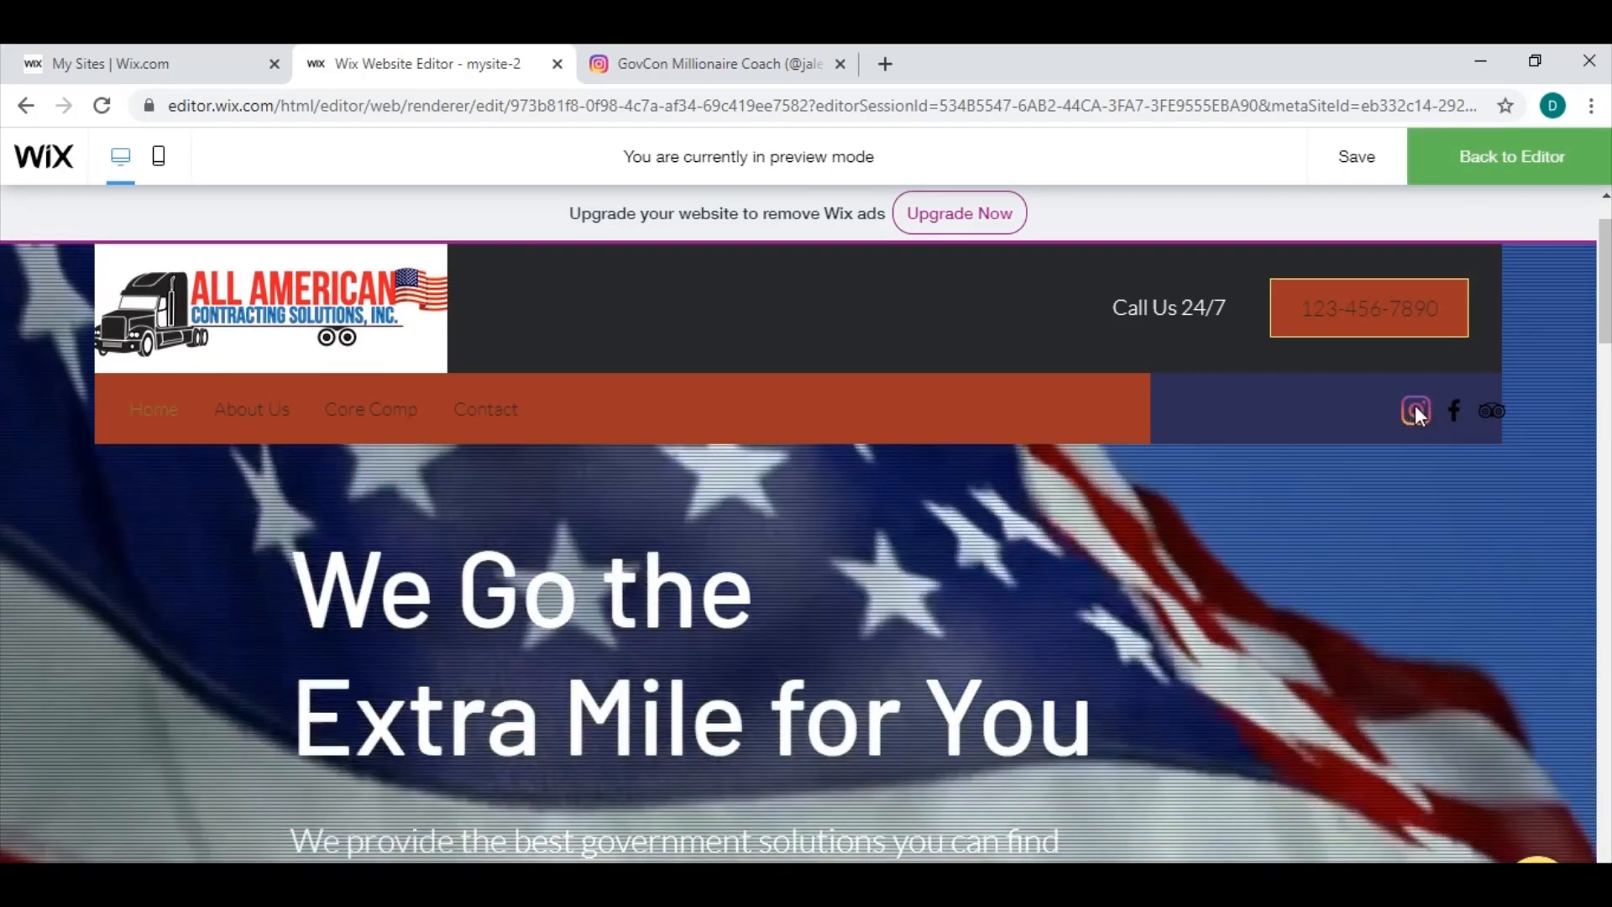
pyautogui.click(1418, 411)
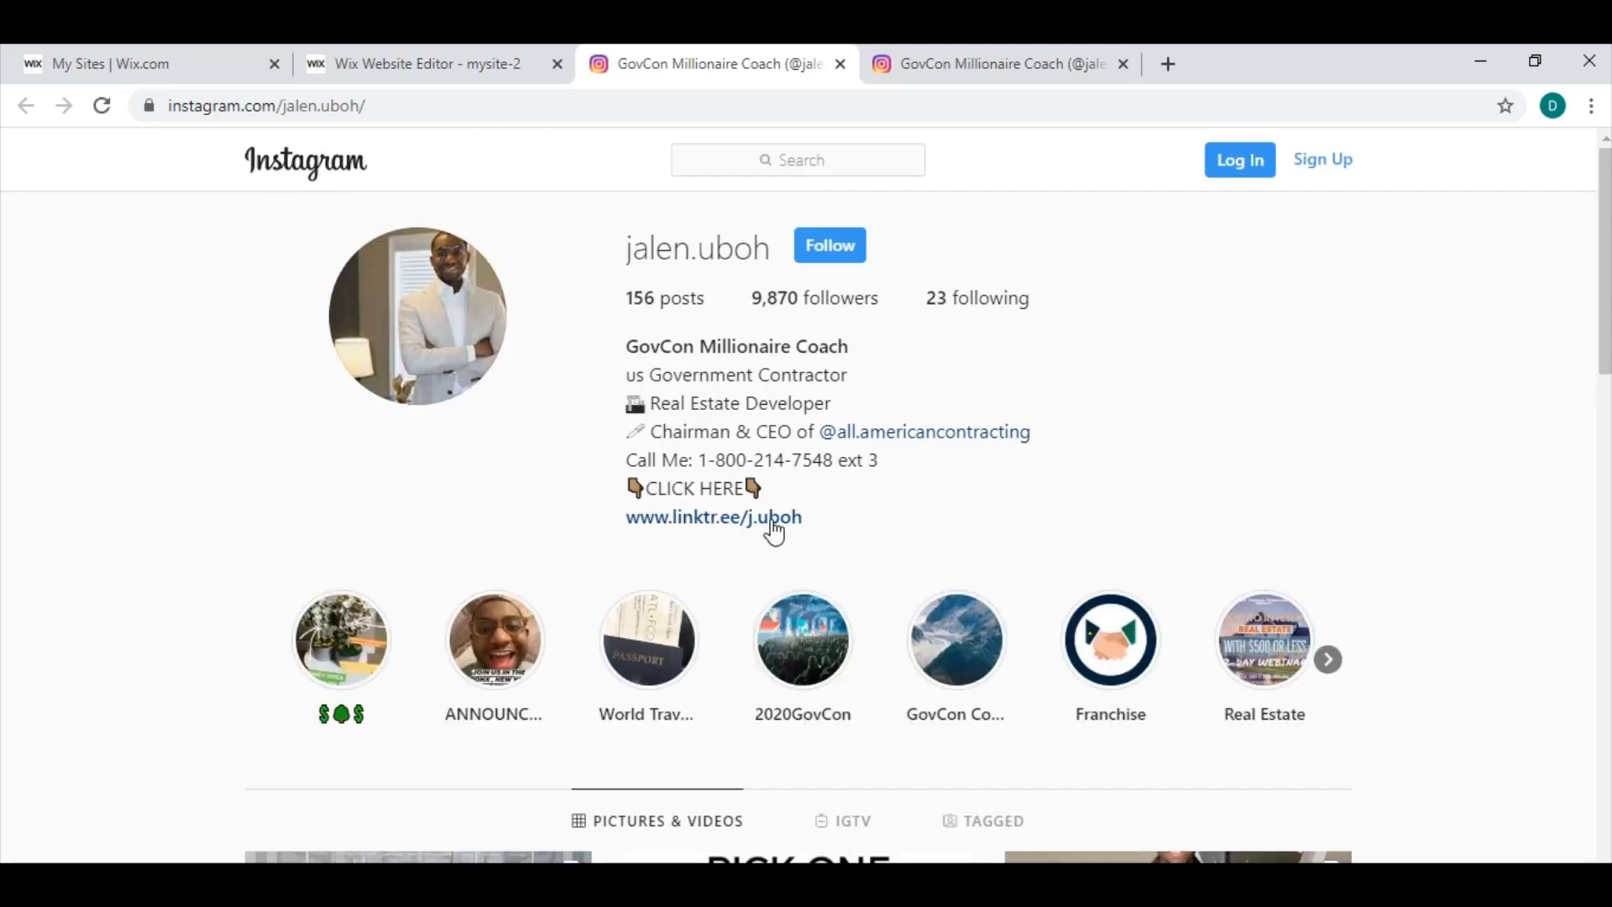
pyautogui.click(933, 290)
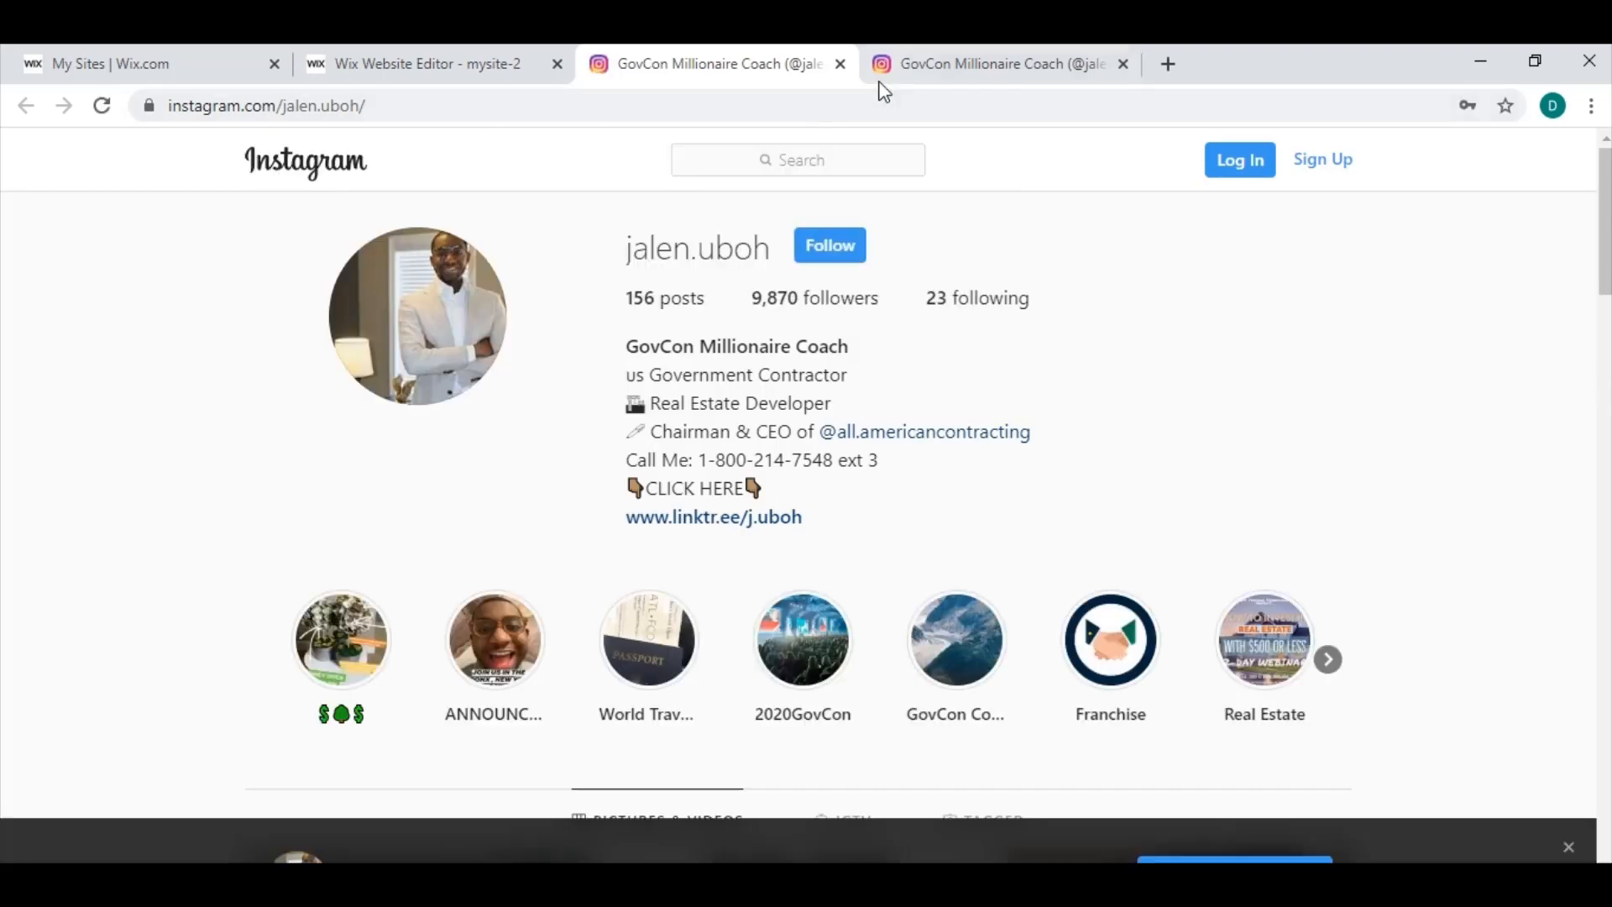
pyautogui.click(840, 64)
pyautogui.click(841, 76)
pyautogui.click(840, 65)
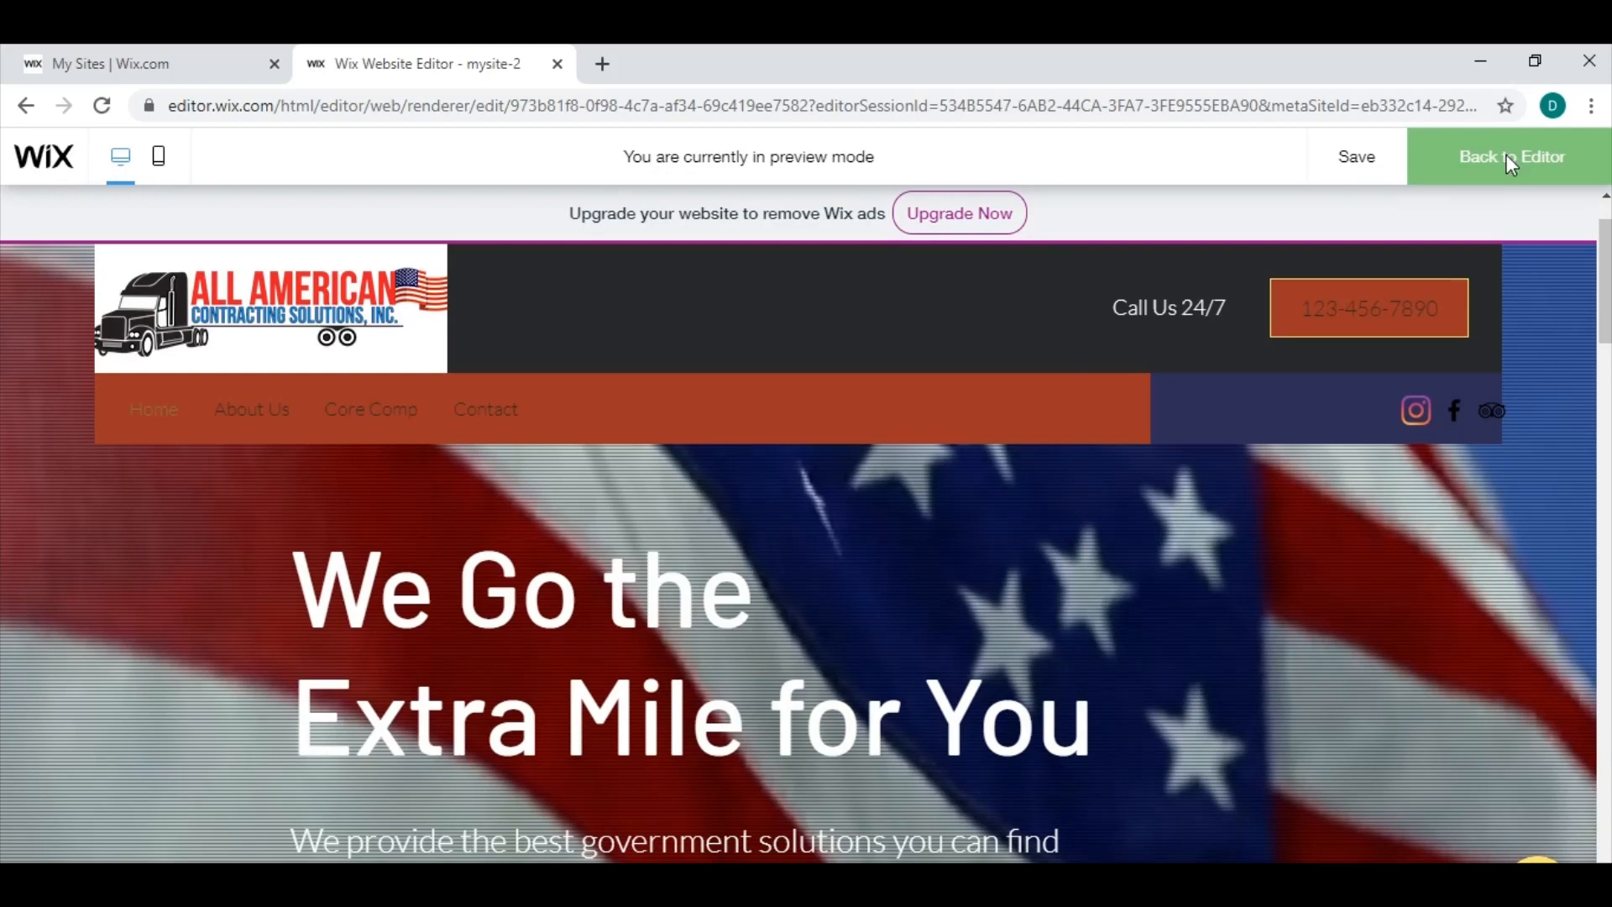
pyautogui.click(1507, 156)
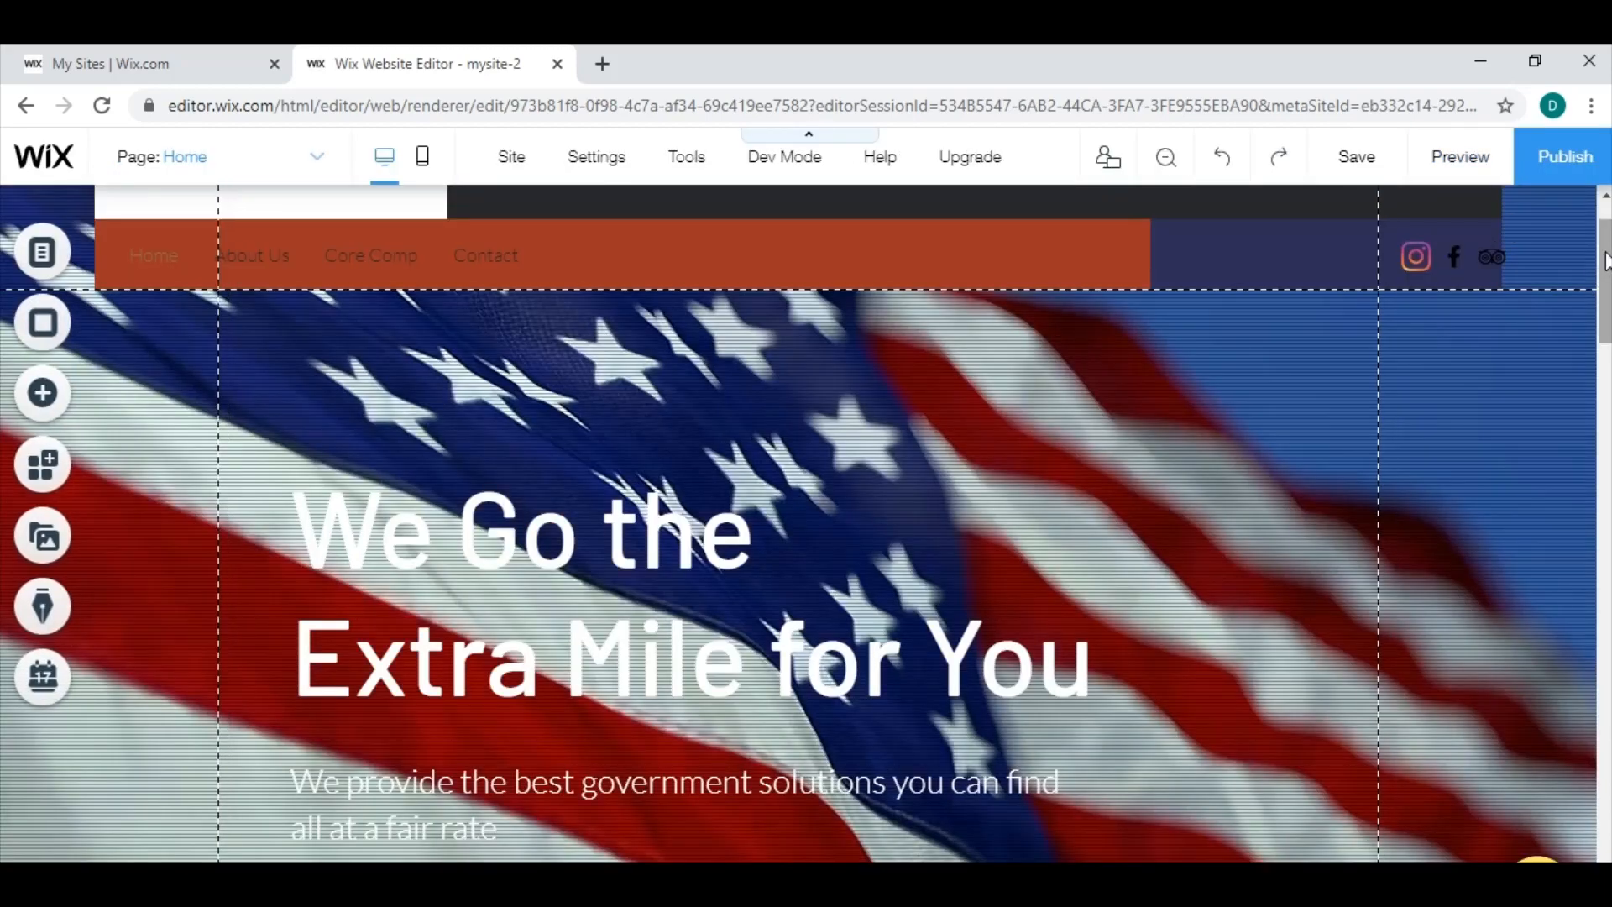
pyautogui.scroll(-20, 1608, 279)
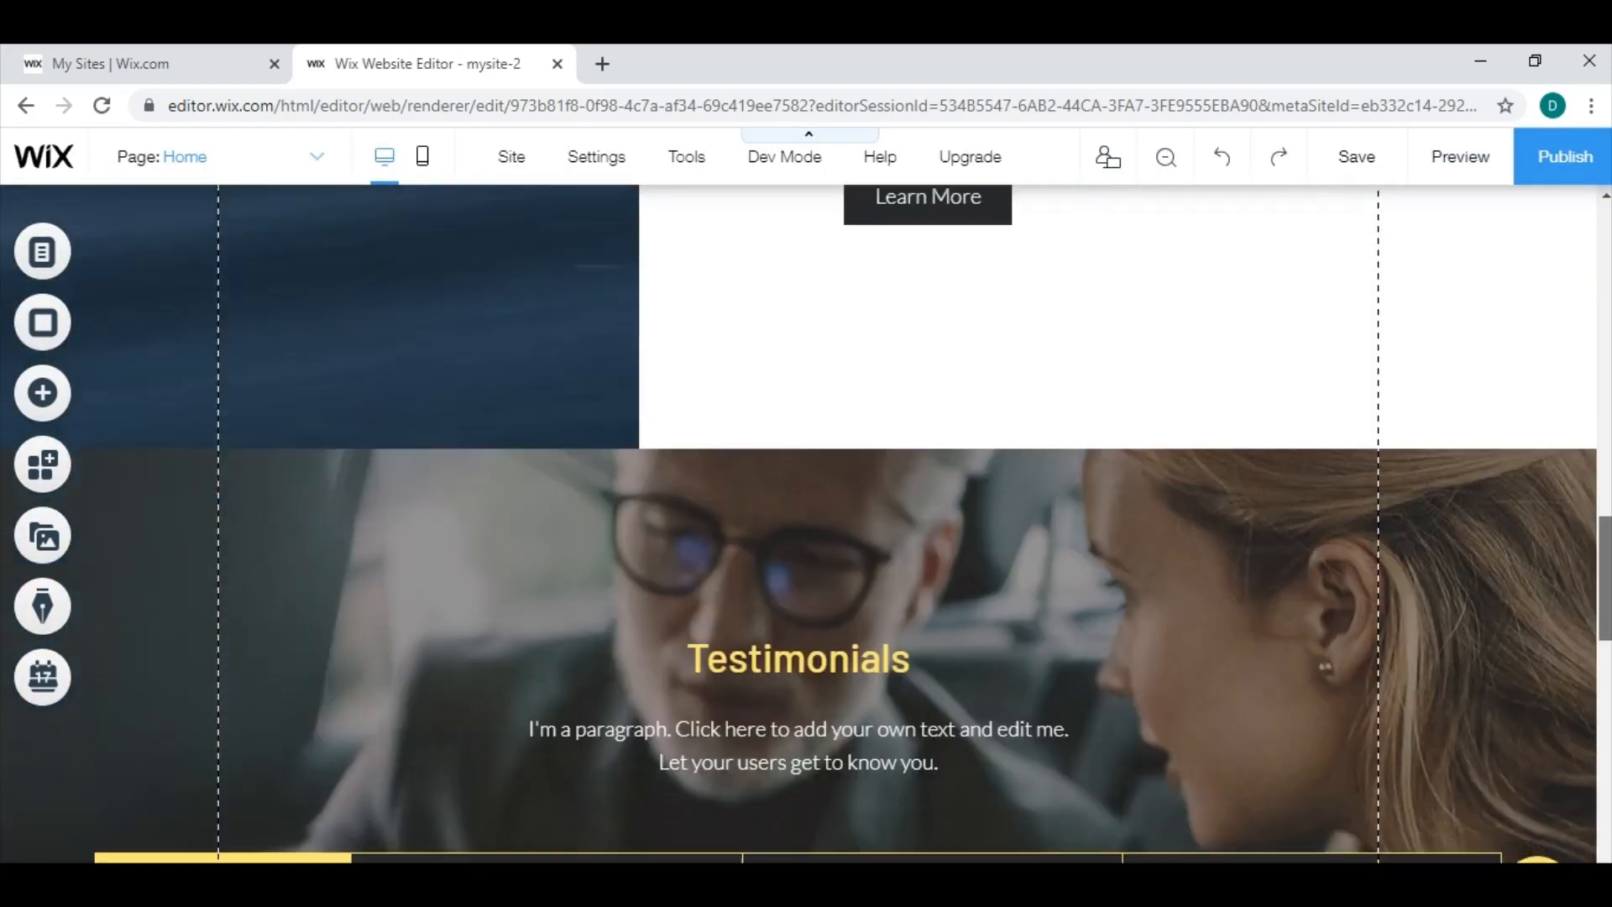
pyautogui.scroll(-15, 798, 524)
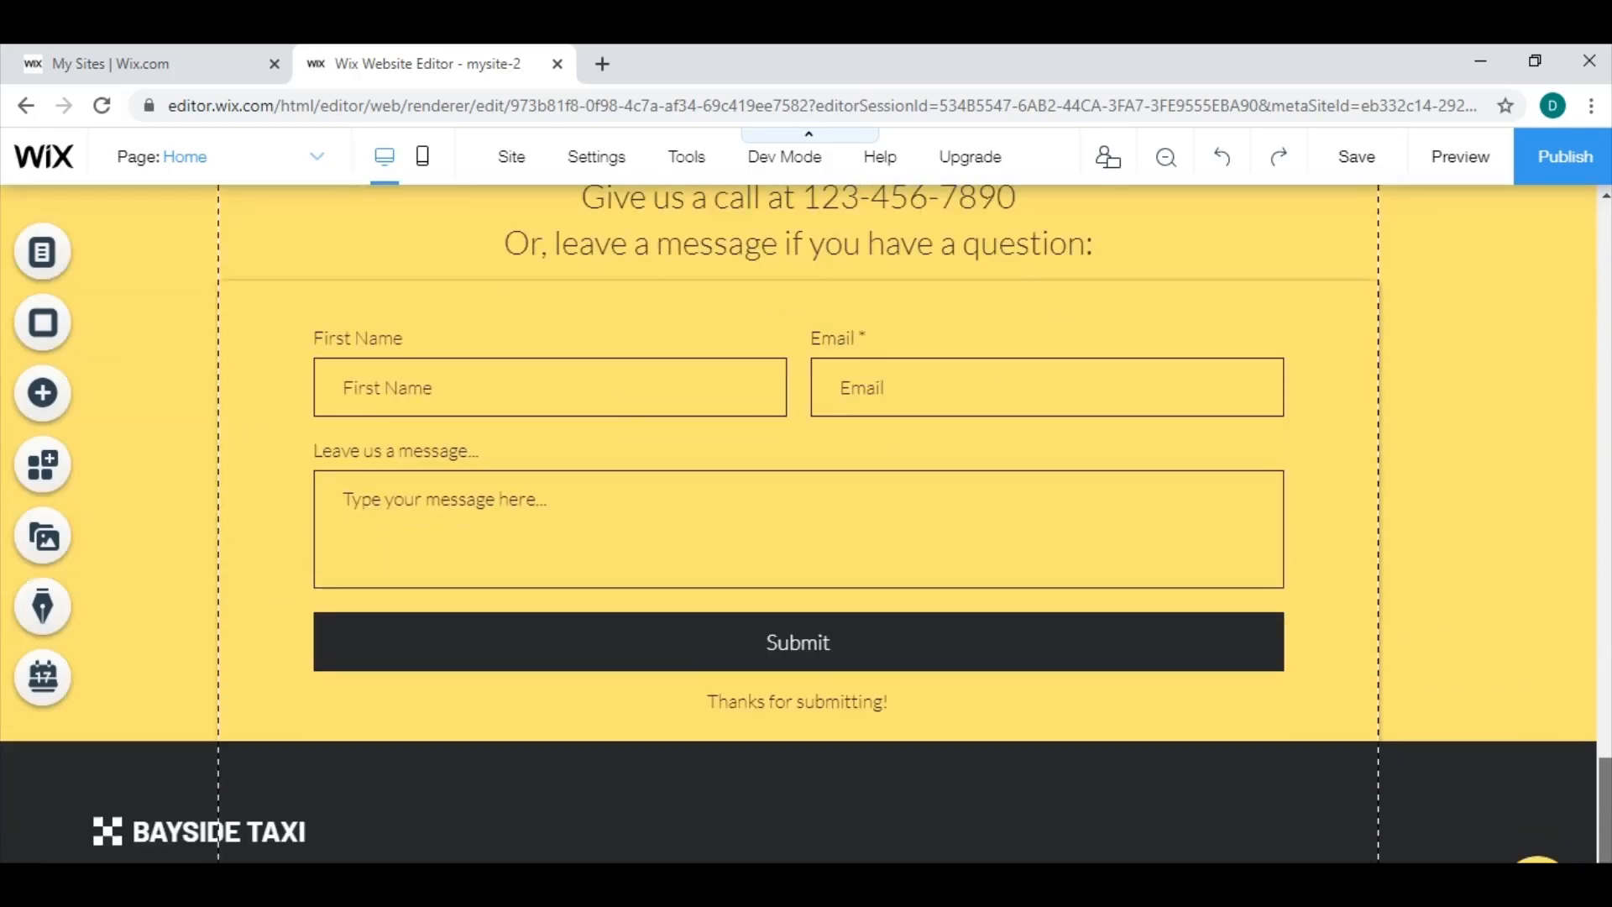
pyautogui.scroll(-1, 806, 524)
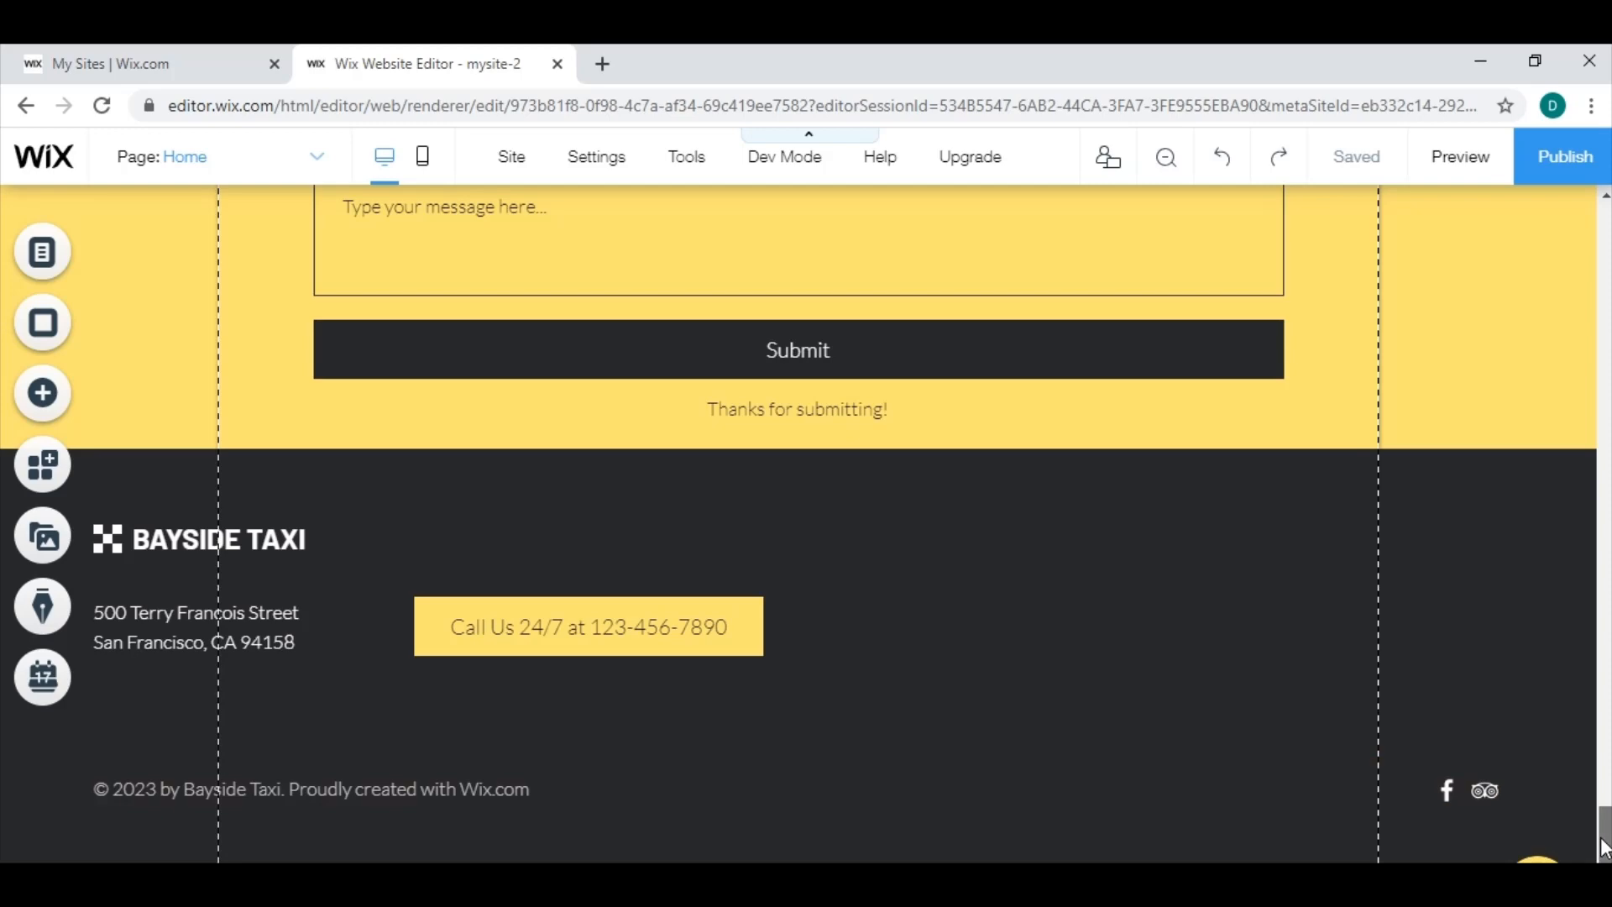
pyautogui.moveTo(1604, 844); pyautogui.dragTo(1602, 201)
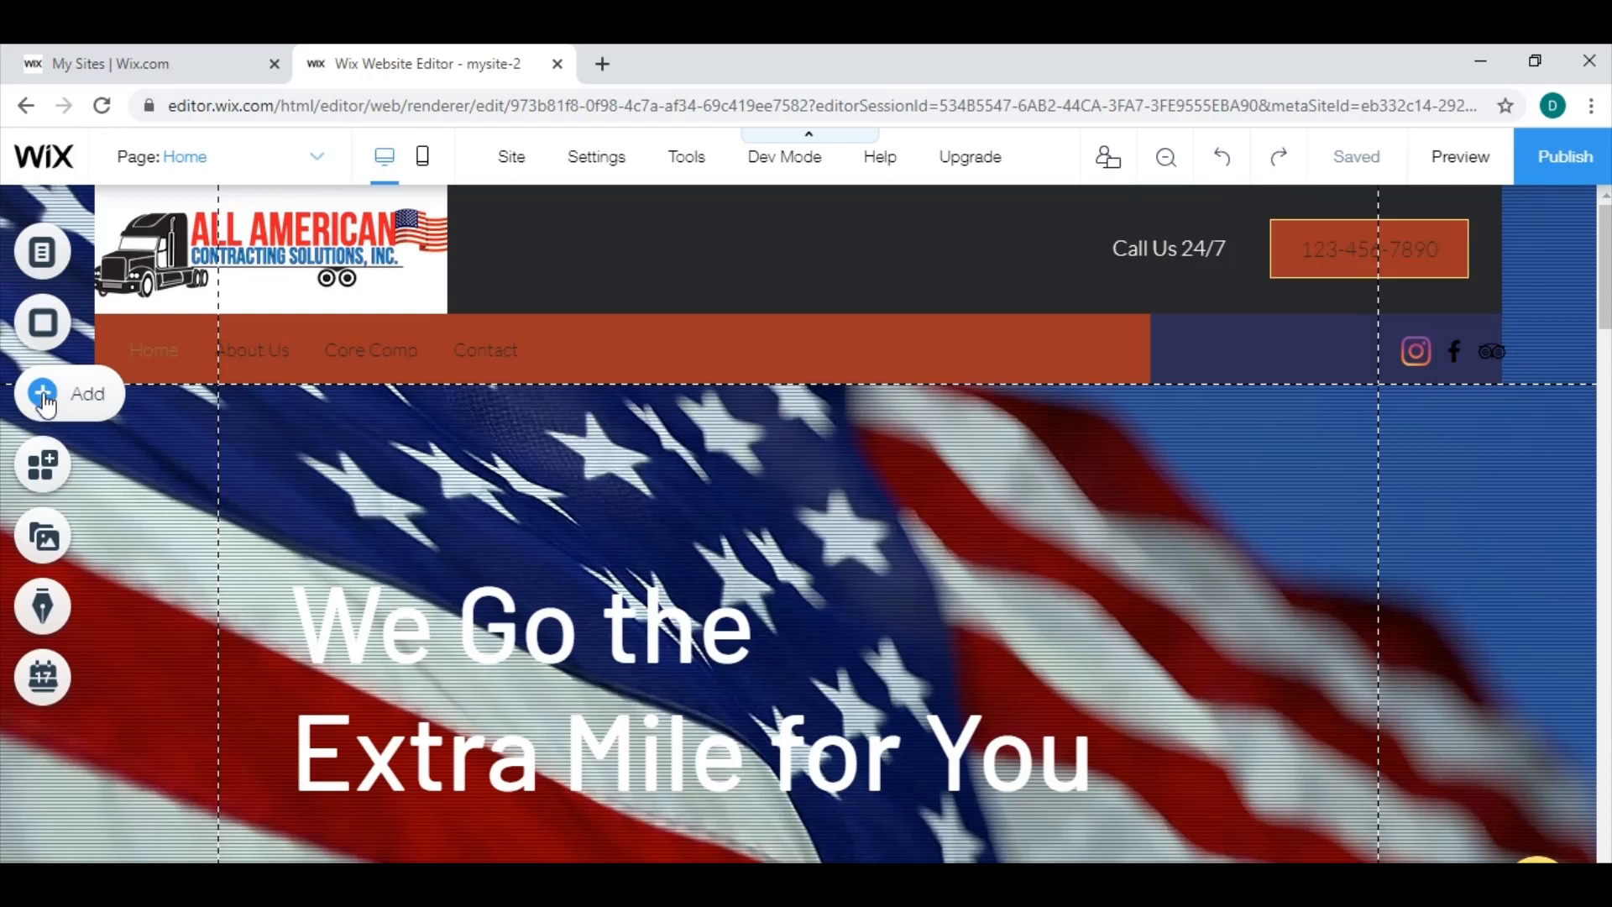
# Add the Wix Video channel player with the palm-tree cover to the home page and position it directly beneath the header menu.
pyautogui.click(46, 405)
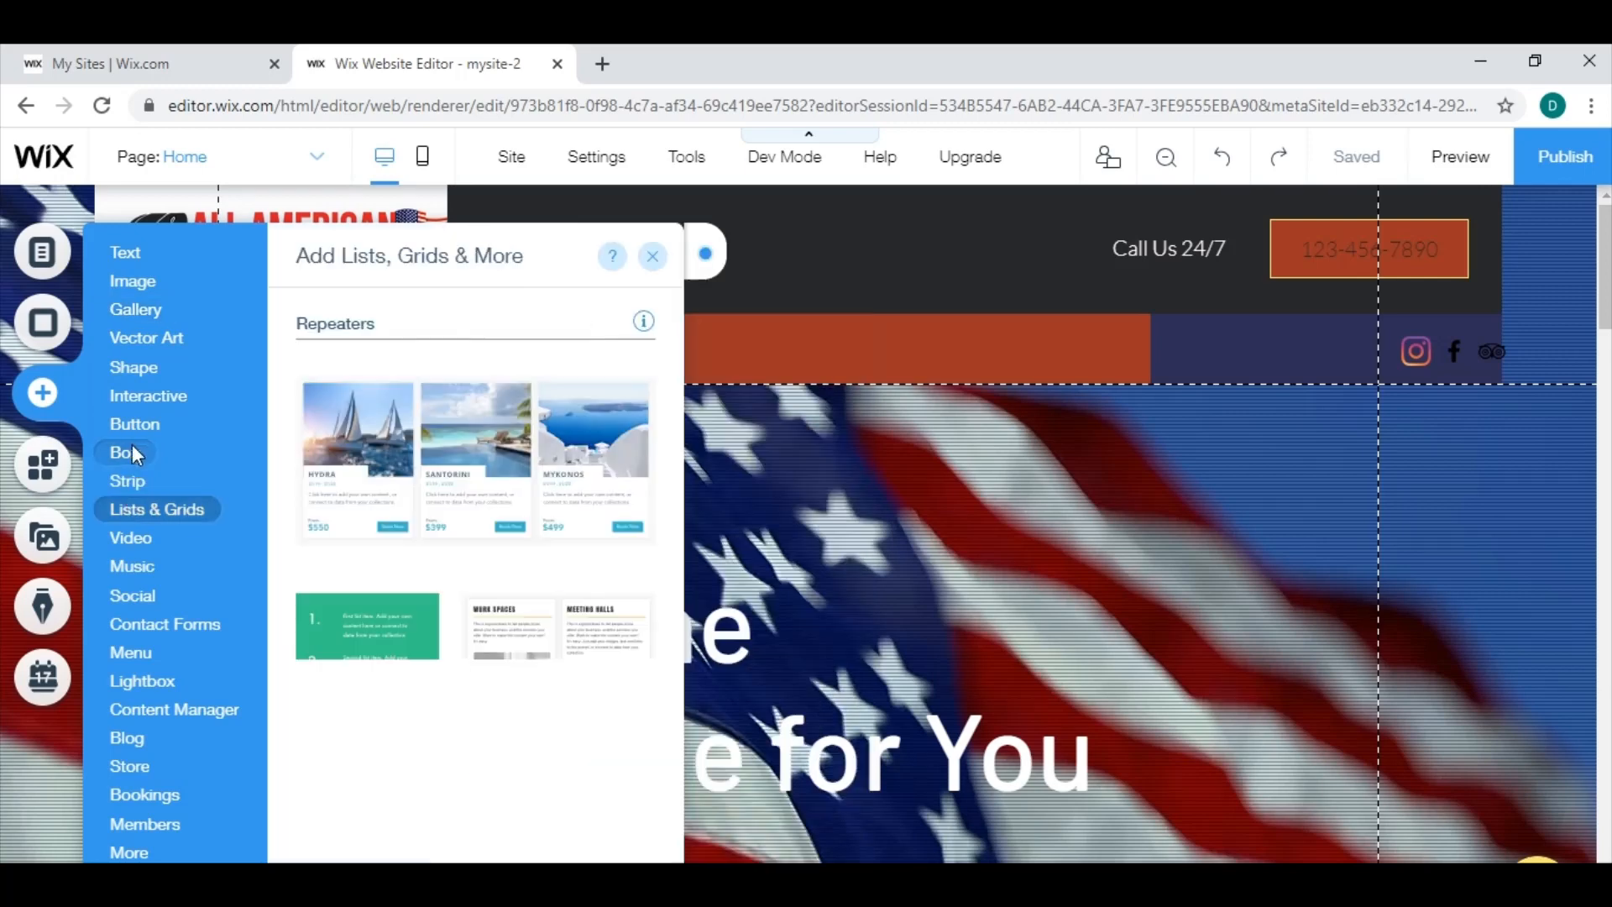
pyautogui.moveTo(173, 395)
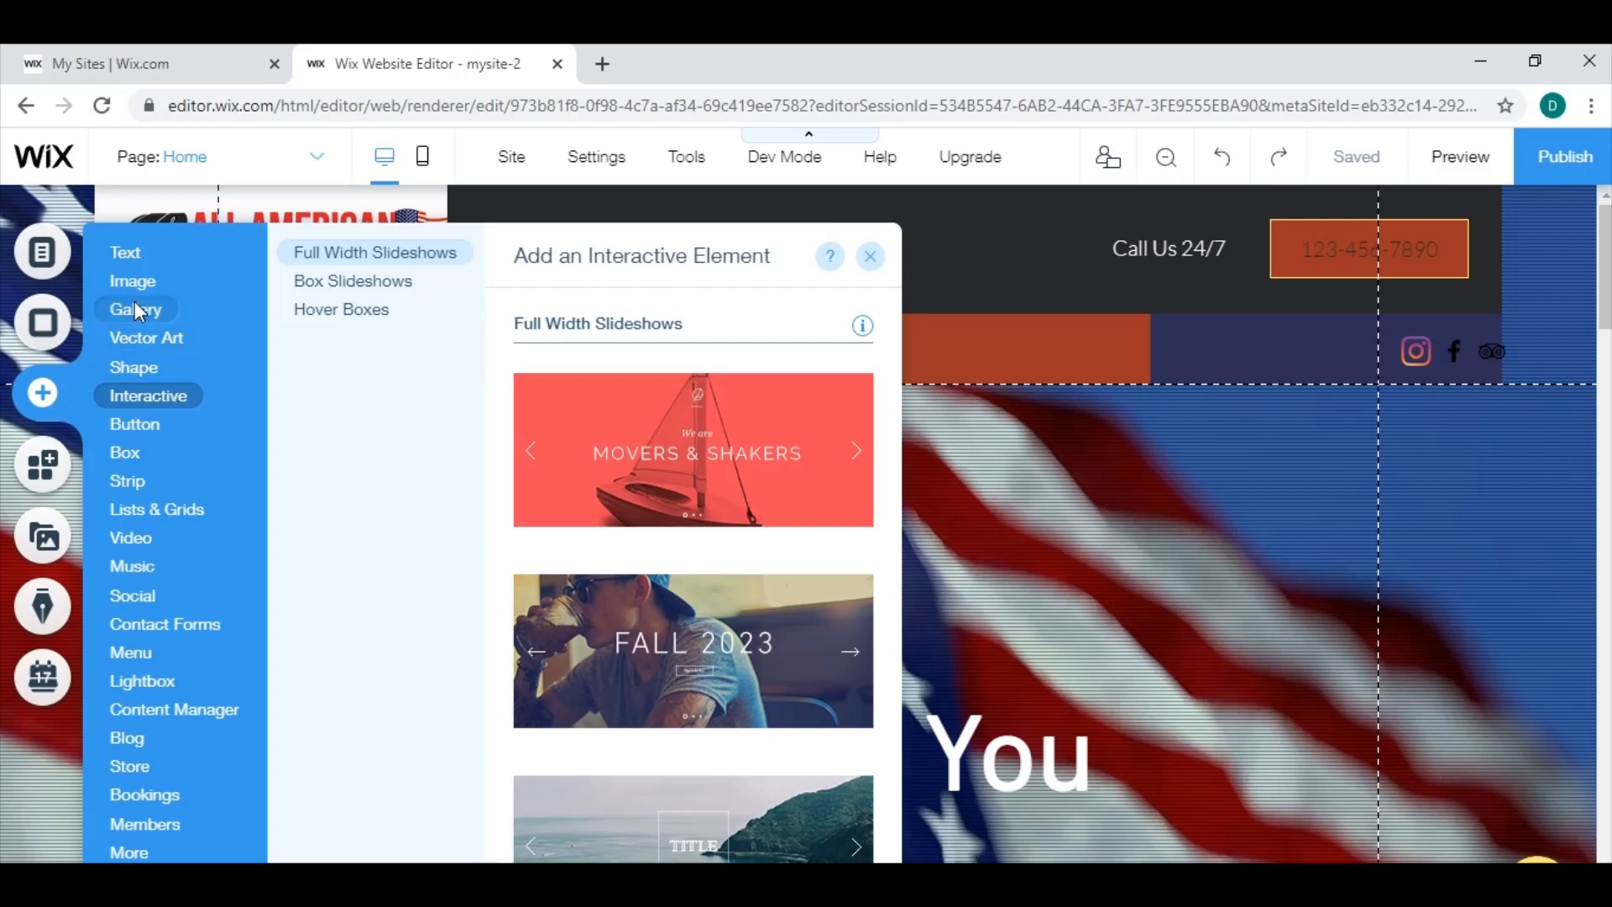
pyautogui.moveTo(139, 282)
pyautogui.moveTo(138, 250)
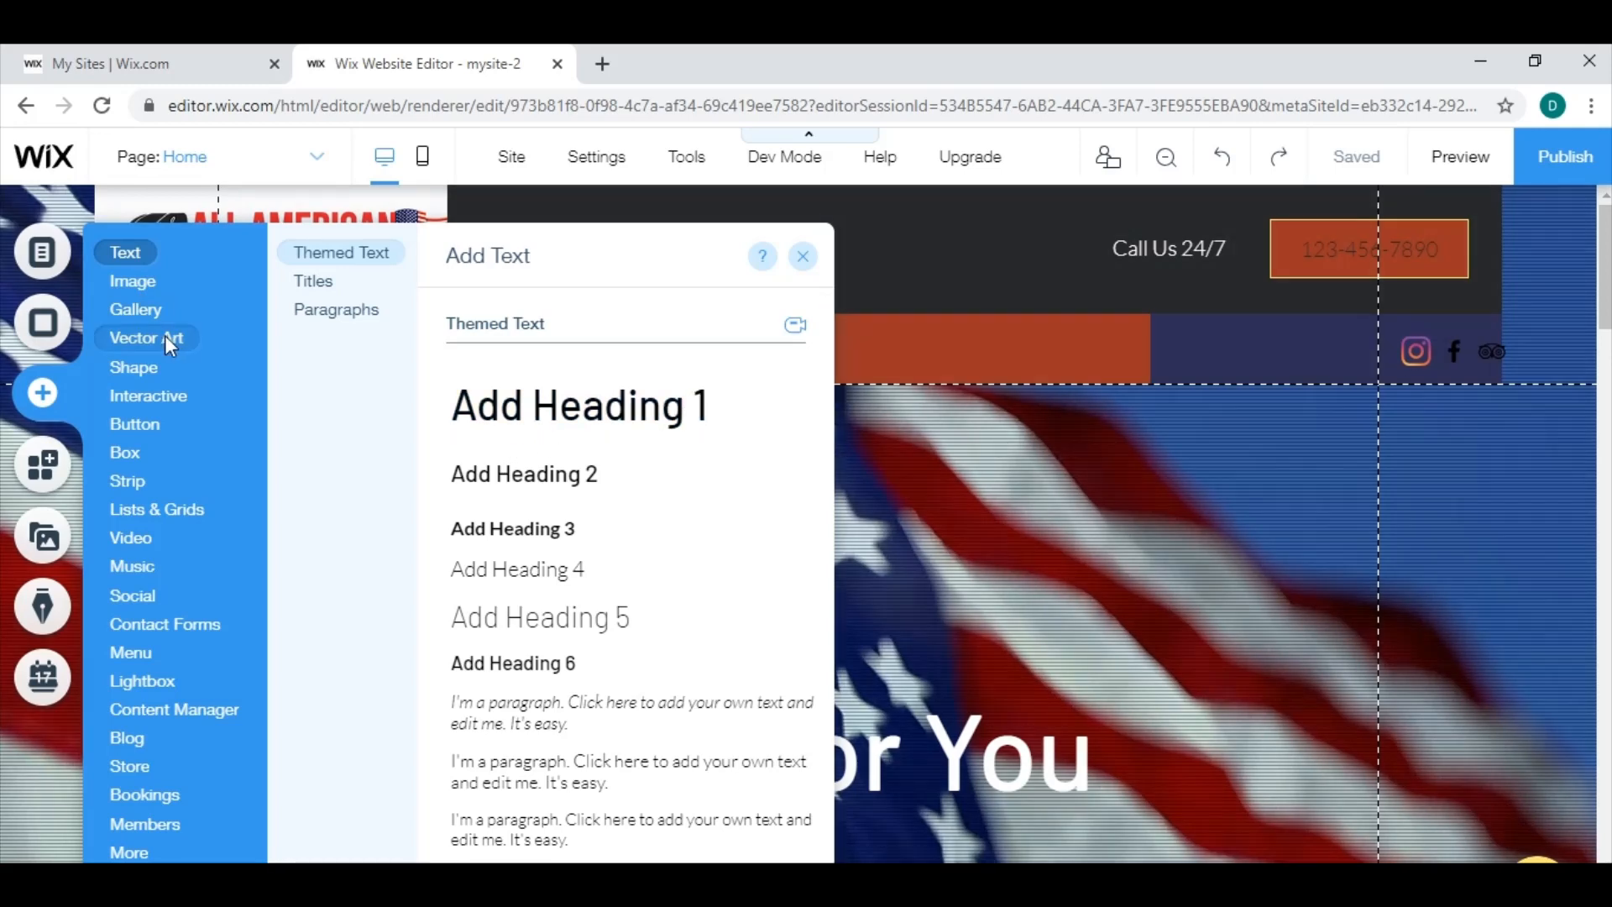
pyautogui.moveTo(153, 369)
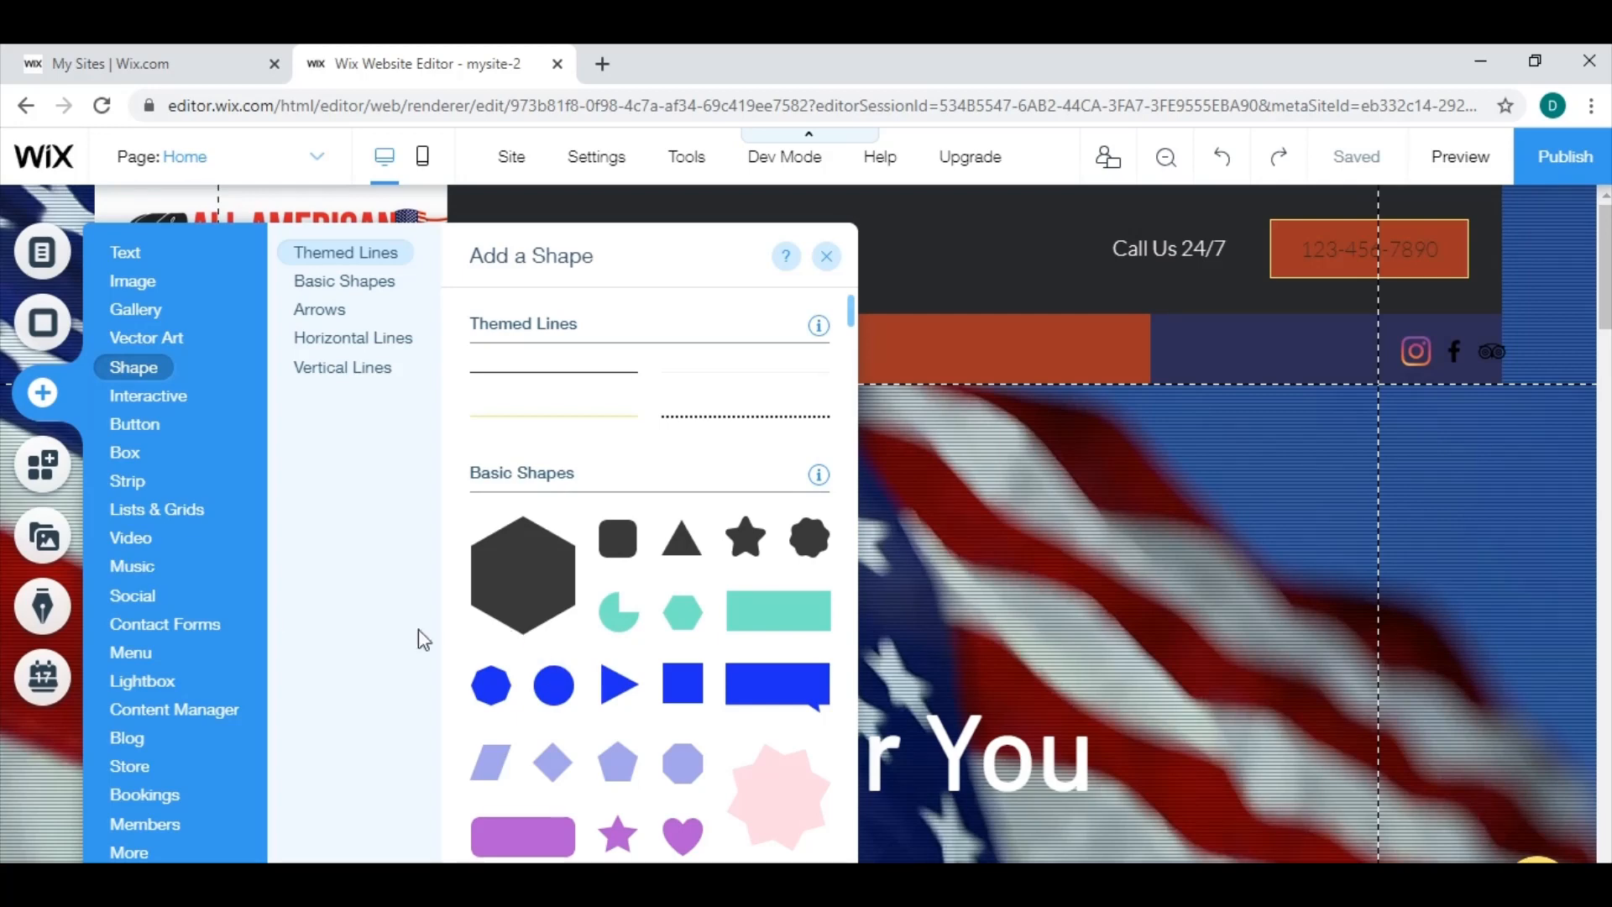
pyautogui.moveTo(137, 544)
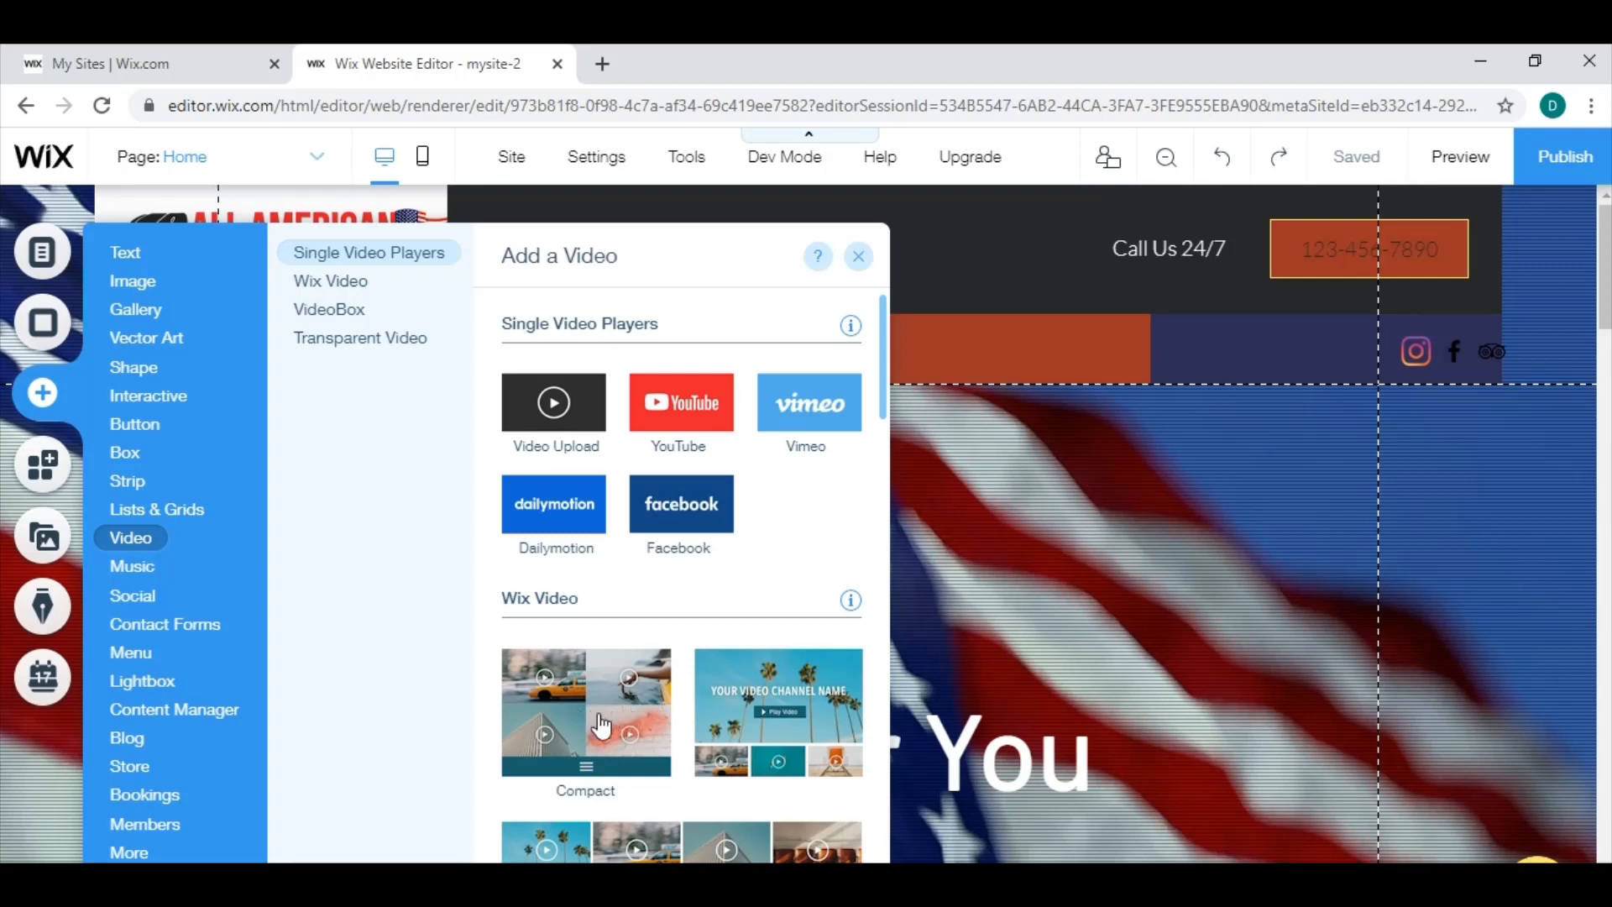
pyautogui.moveTo(778, 676); pyautogui.dragTo(1097, 552)
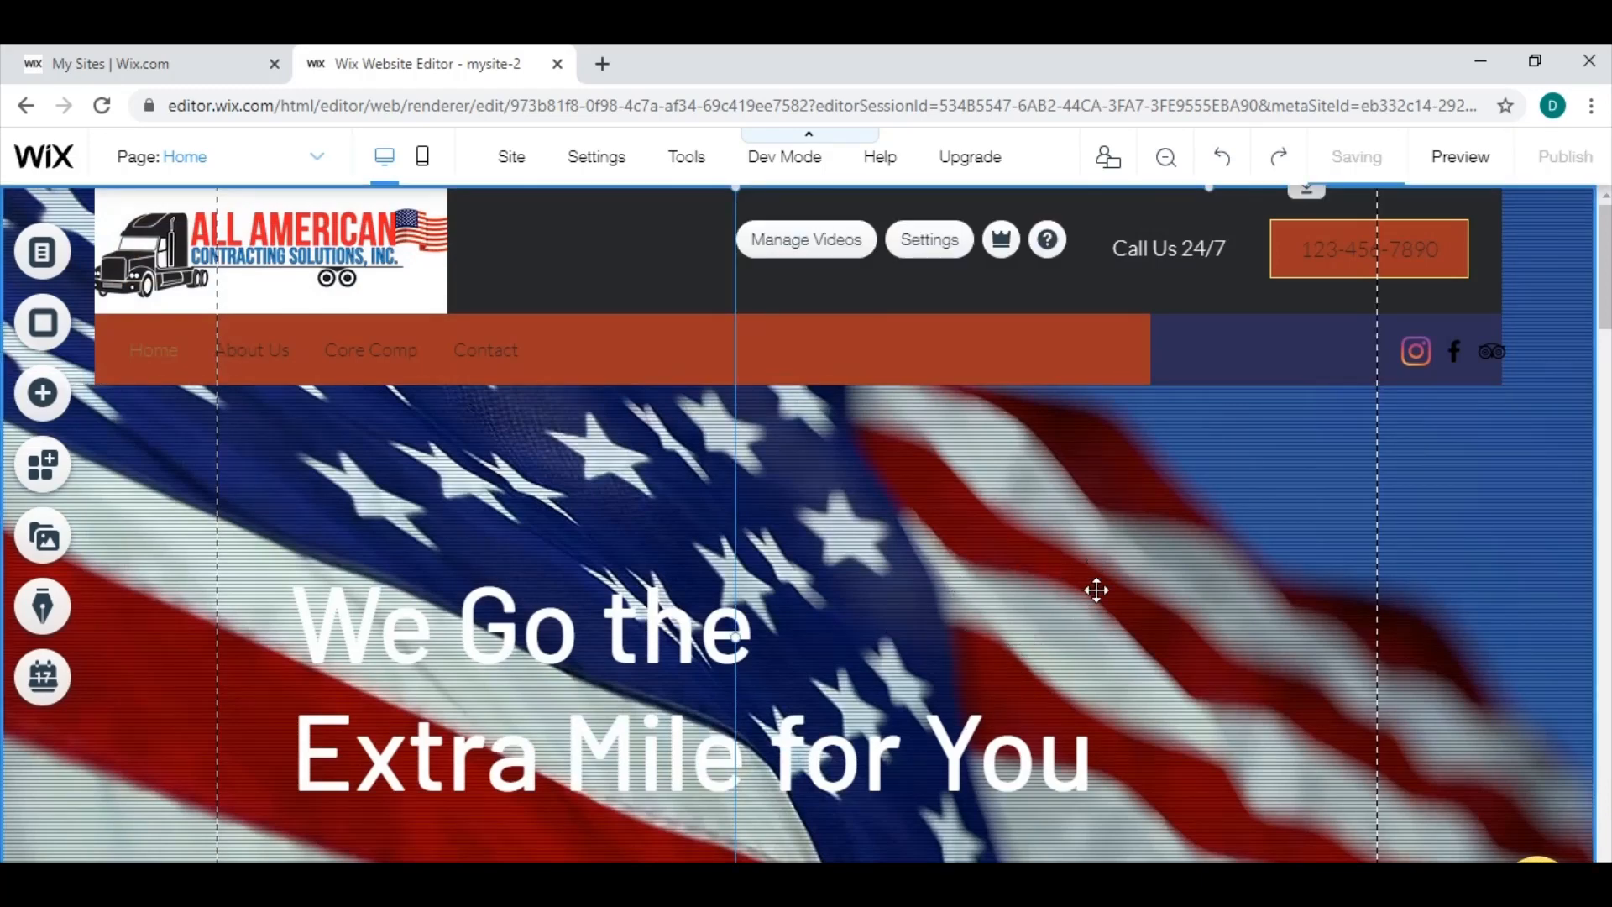
pyautogui.scroll(-1, 1100, 583)
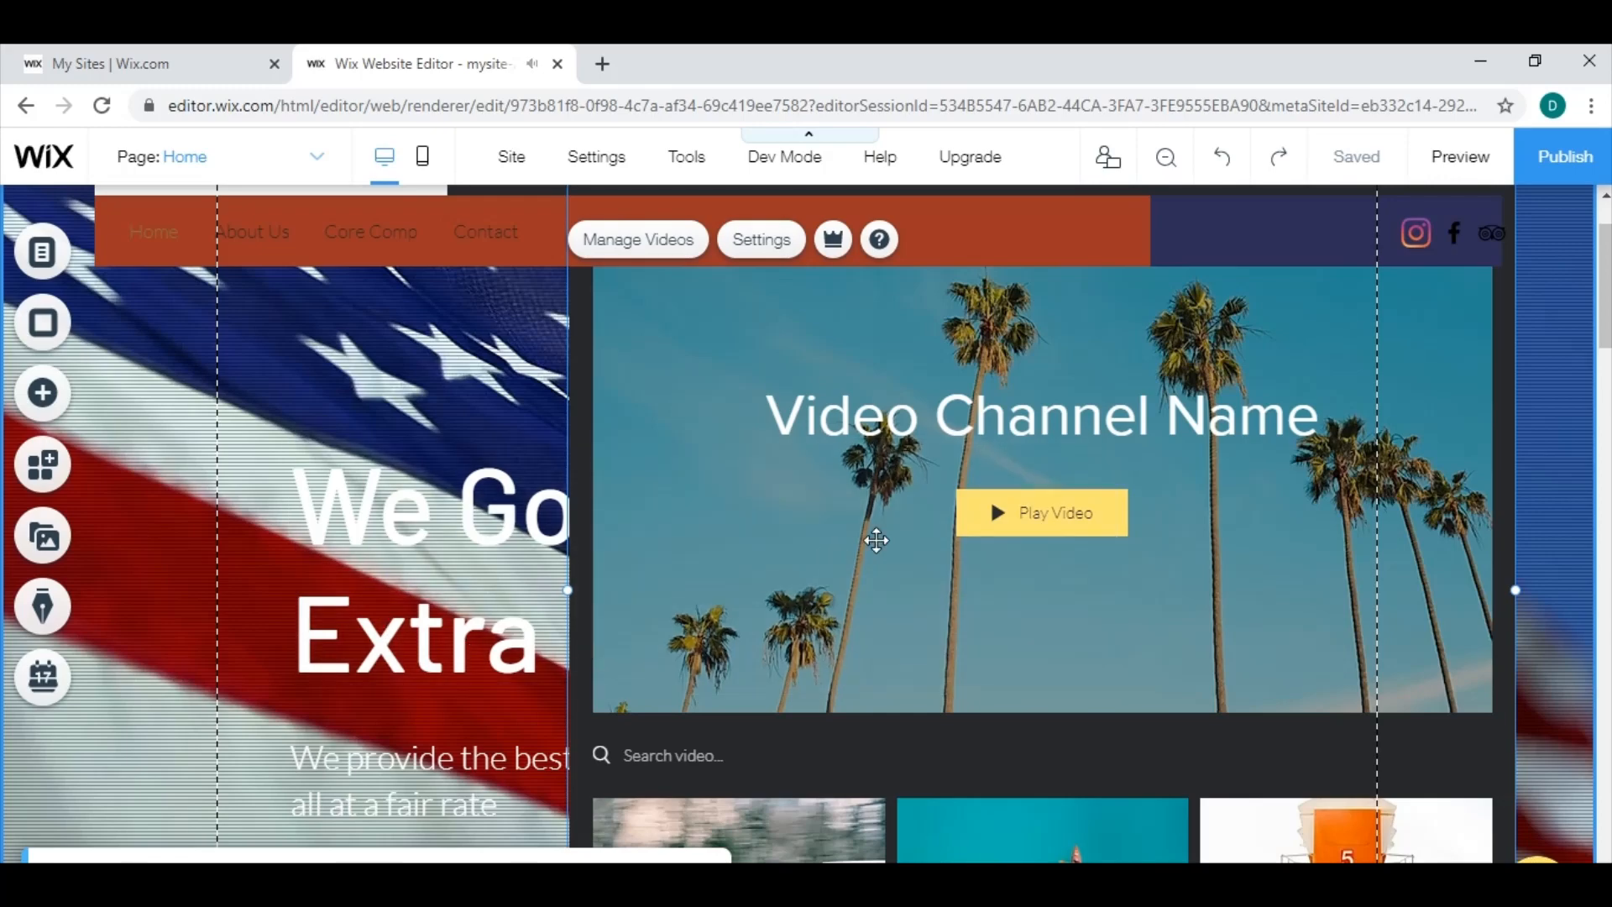
pyautogui.moveTo(1137, 626); pyautogui.dragTo(996, 766)
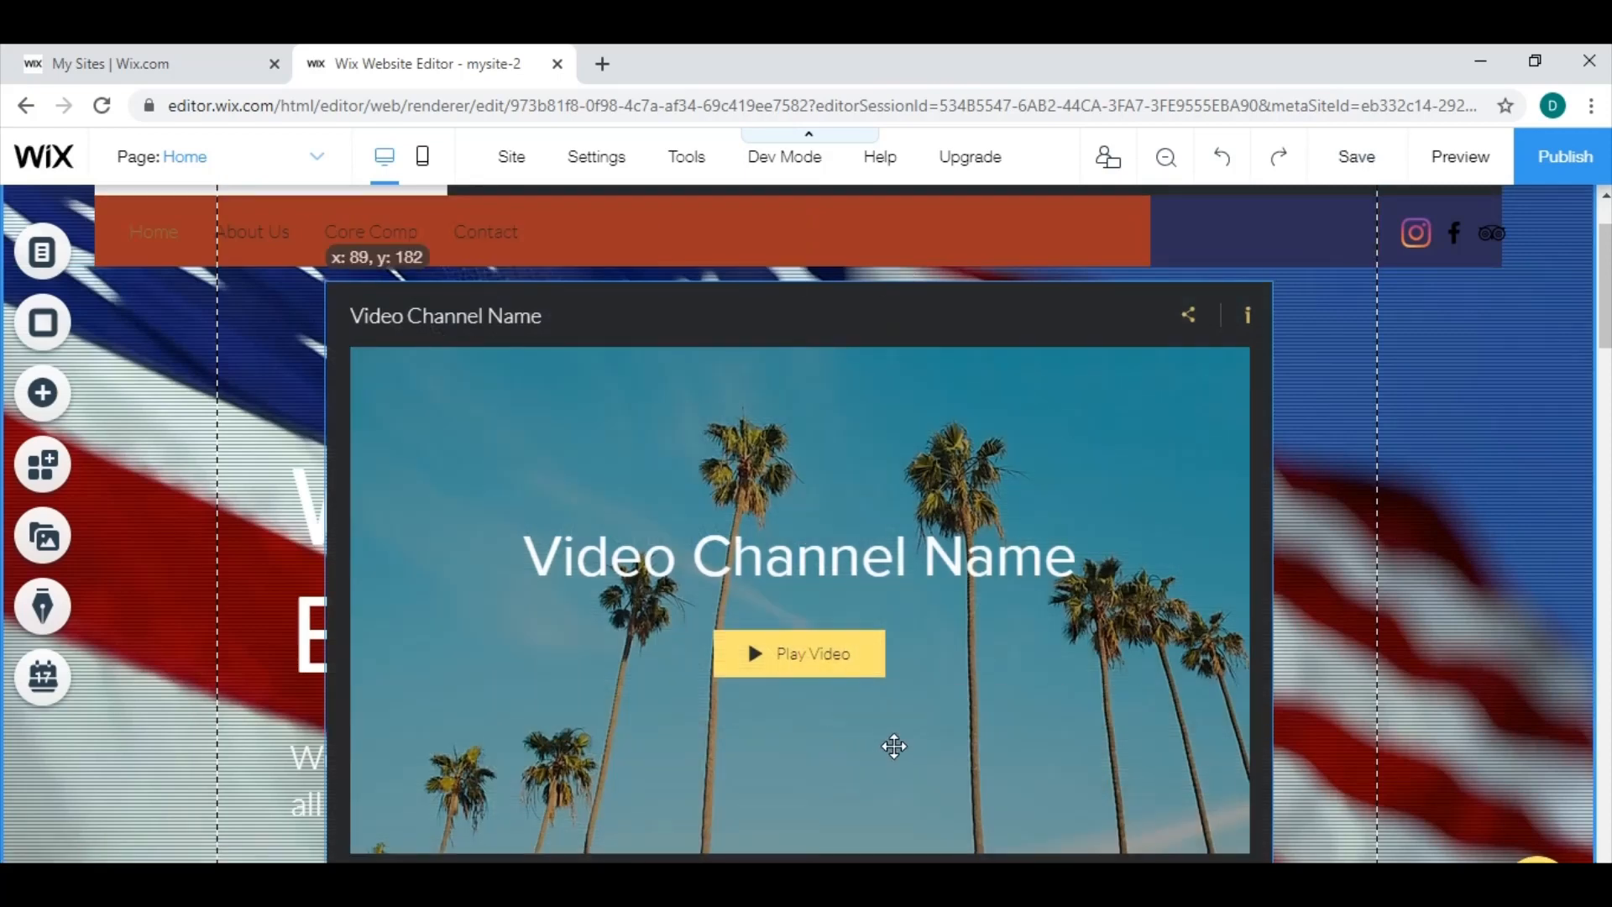
pyautogui.moveTo(894, 747); pyautogui.dragTo(893, 731)
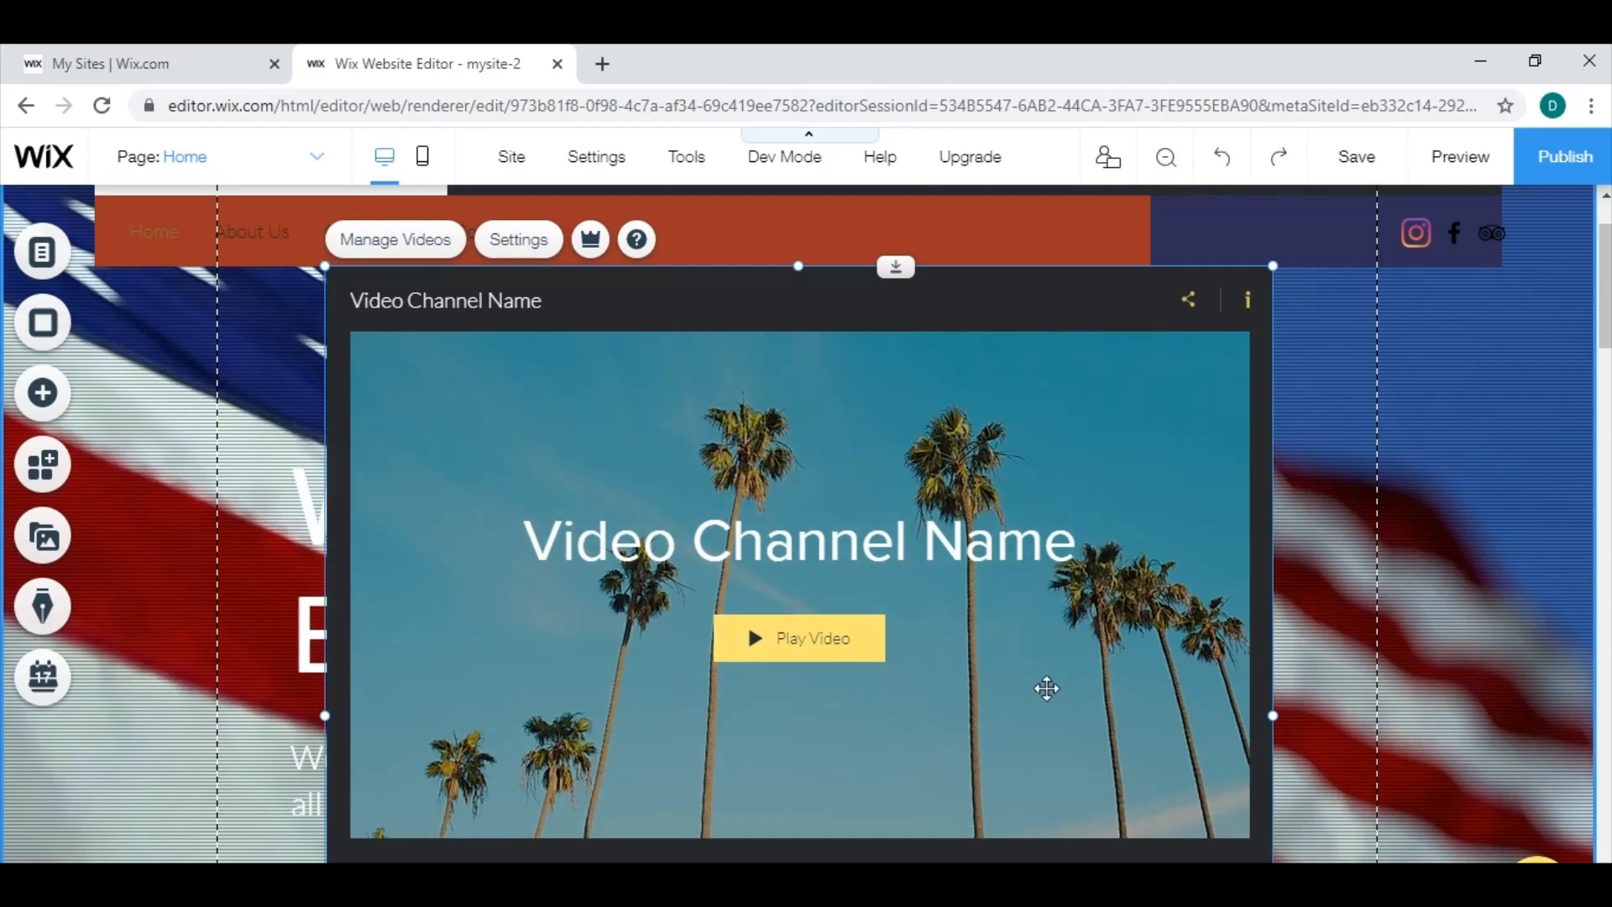
# Examine the video player's layout and the available video upload sources in its video library, and close the library without adding anything.
pyautogui.scroll(-5, 918, 710)
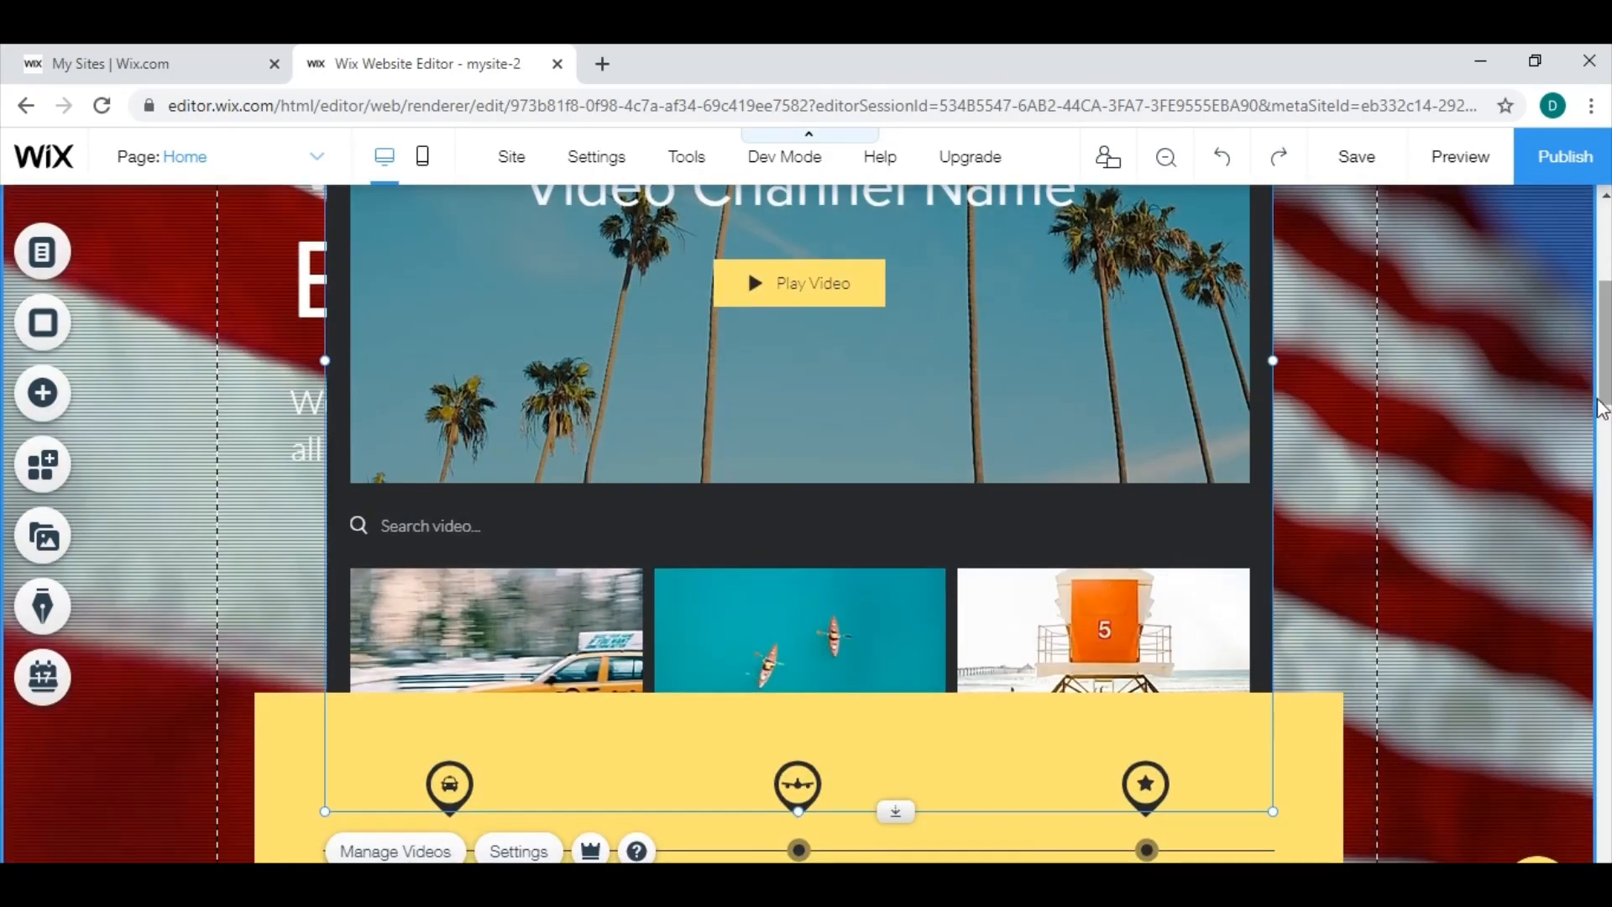
pyautogui.scroll(2, 577, 737)
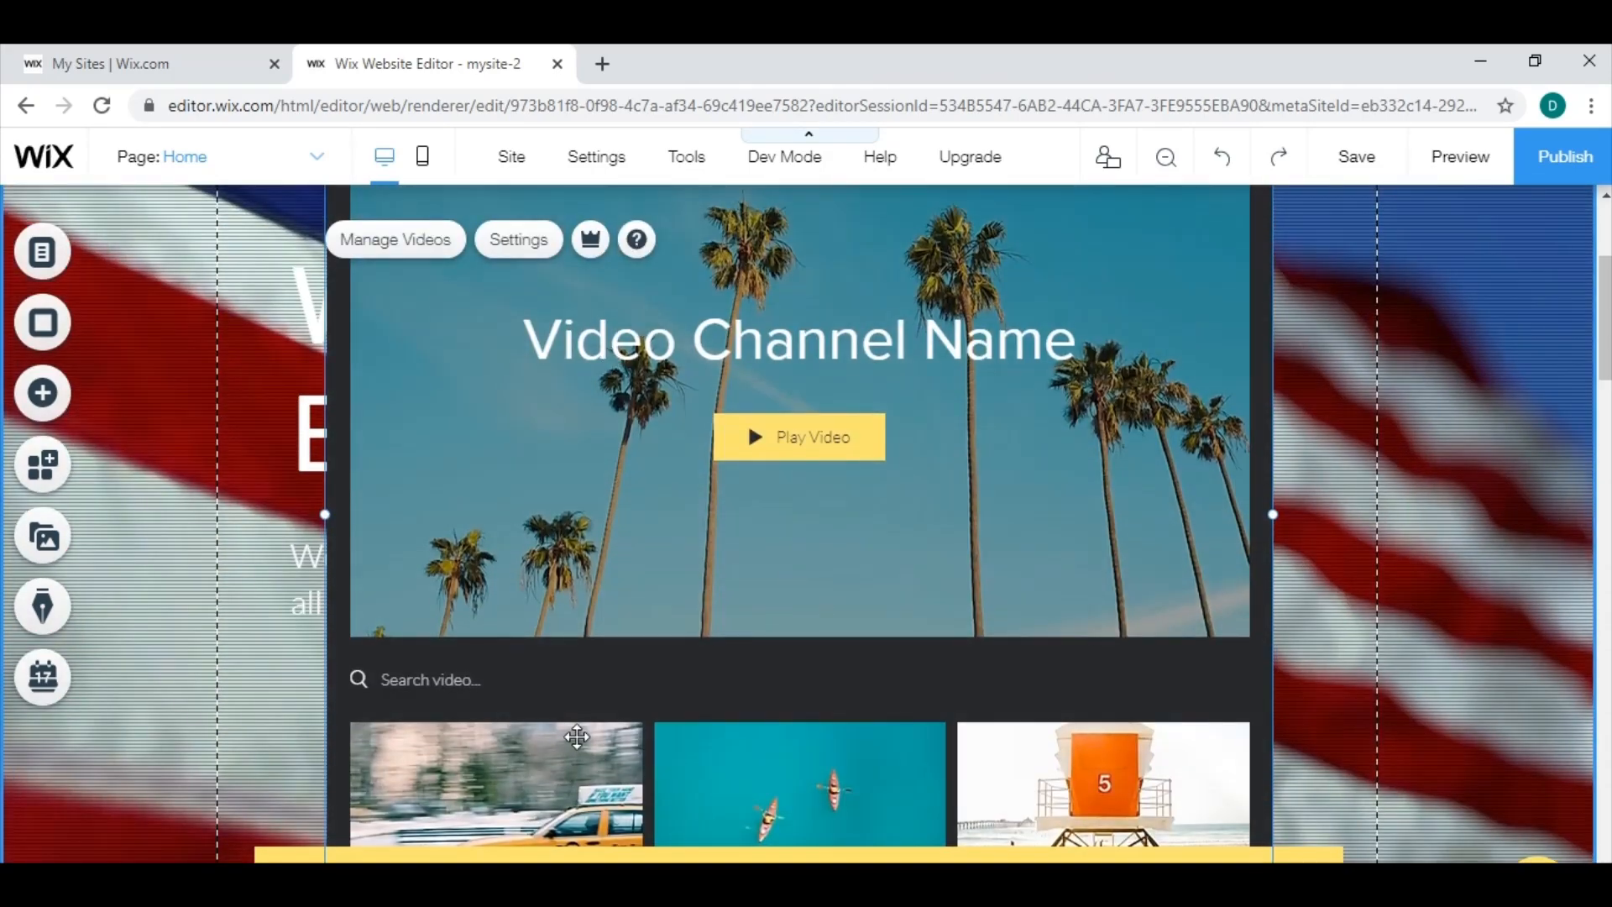
pyautogui.scroll(2, 1047, 487)
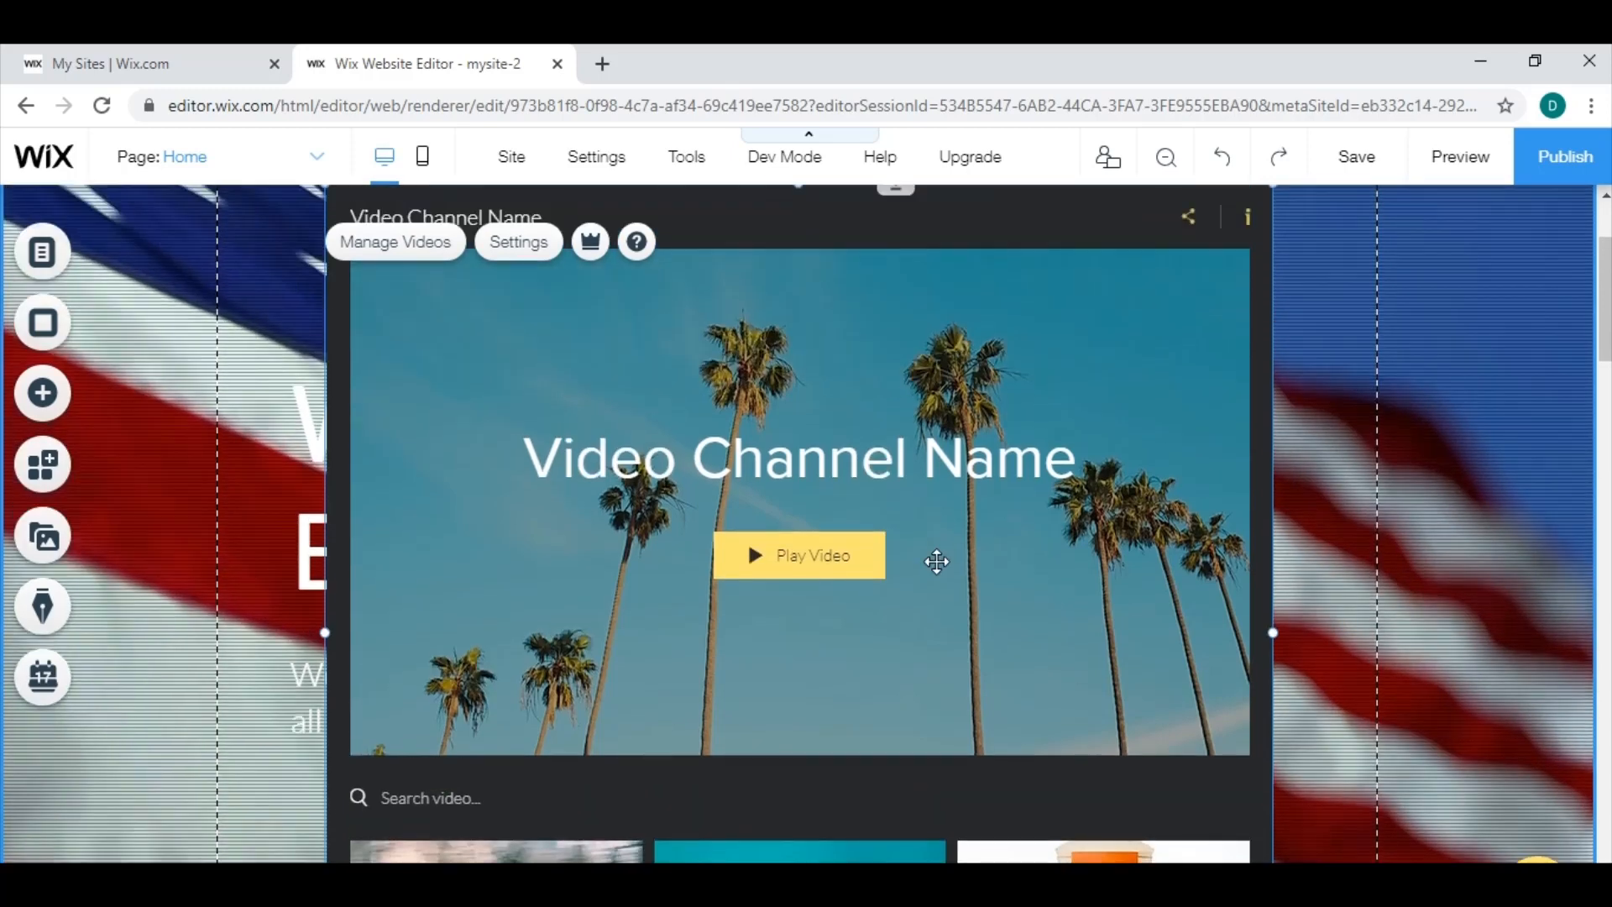
pyautogui.click(411, 248)
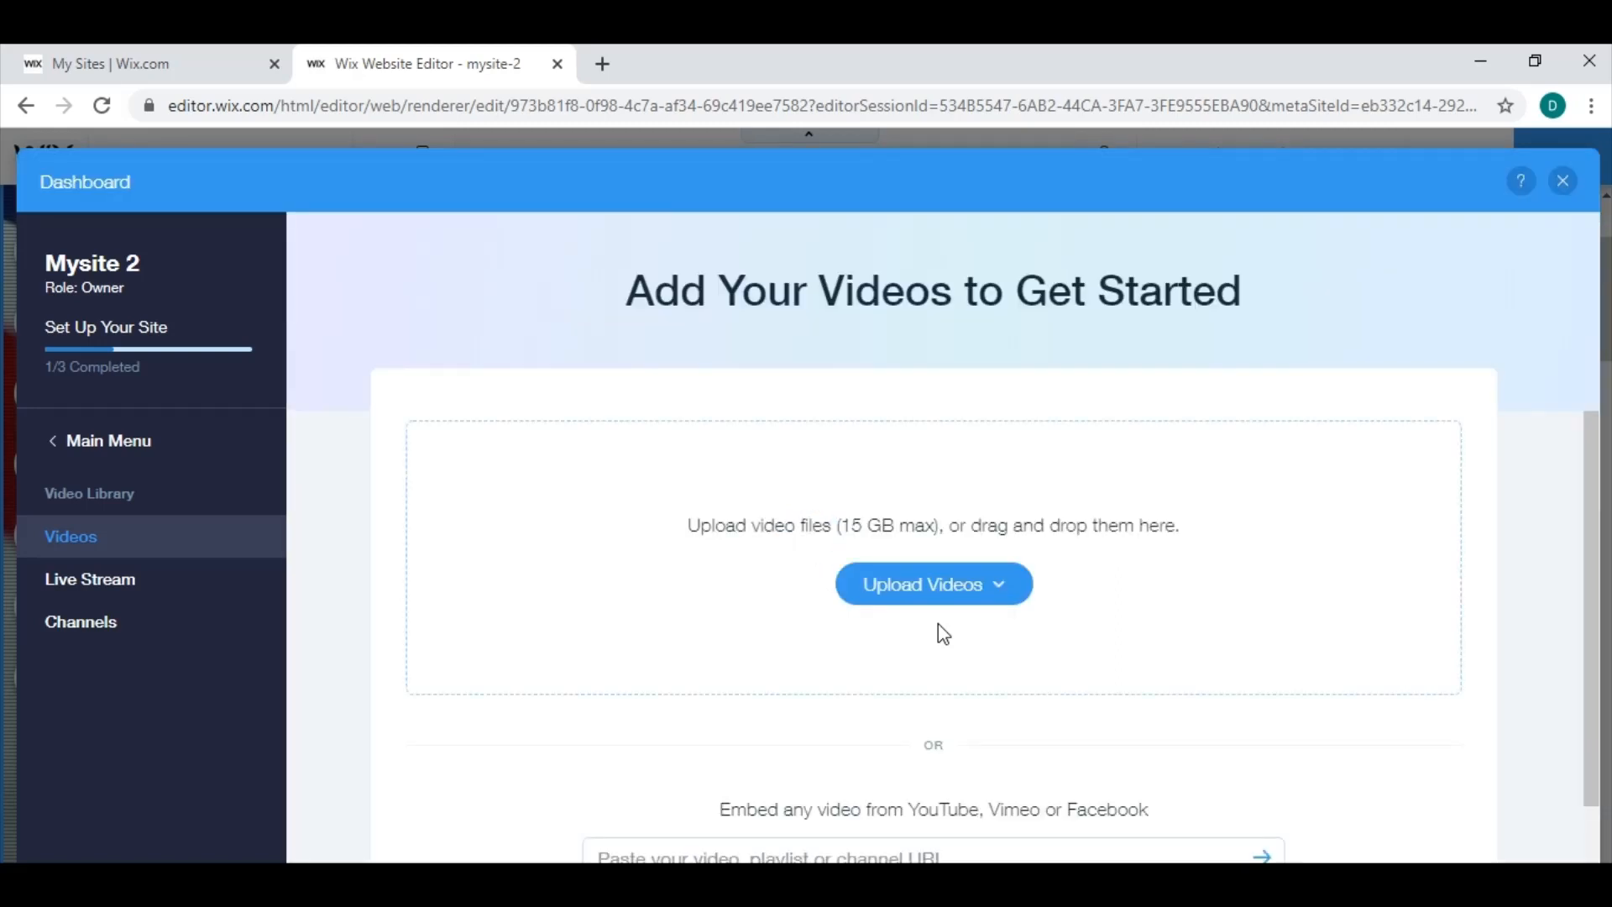
pyautogui.click(946, 585)
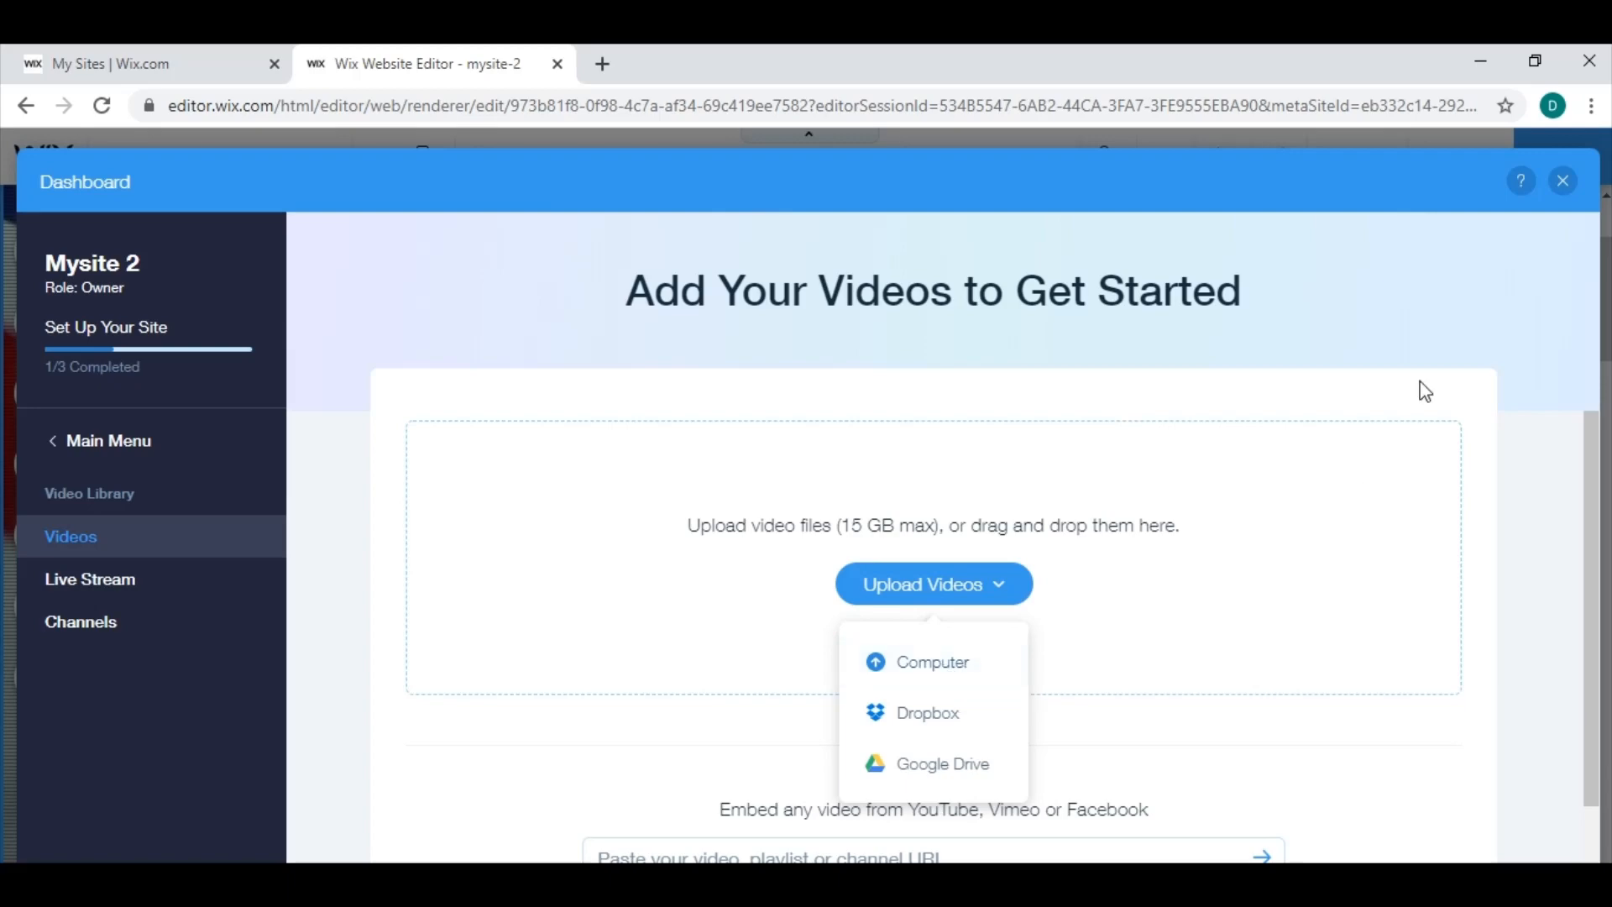
pyautogui.click(1564, 181)
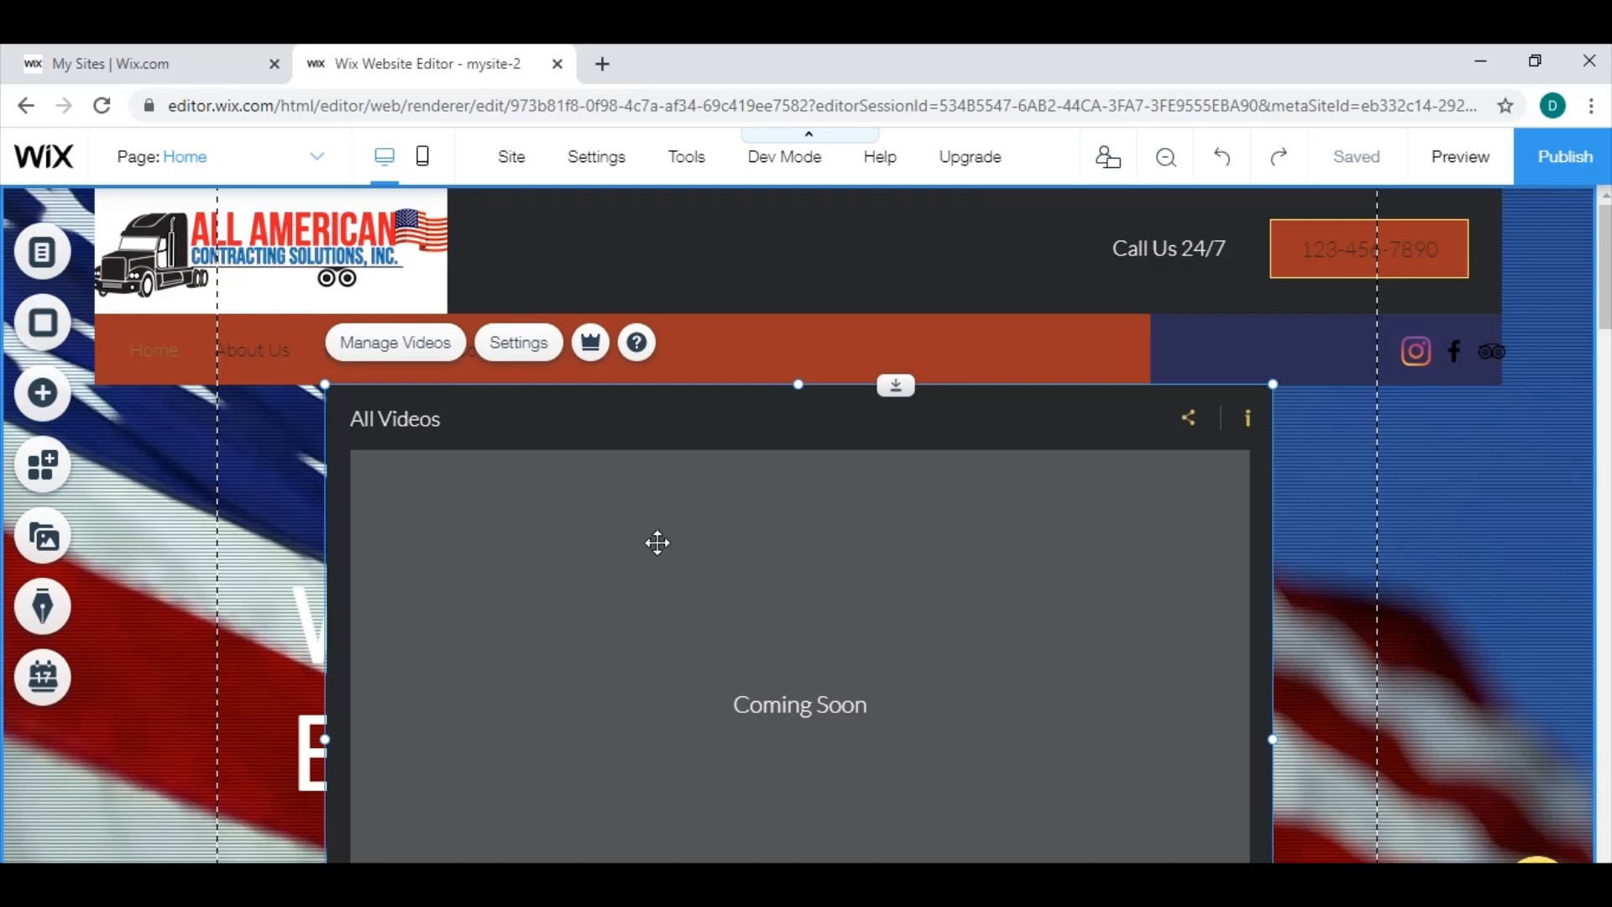
# Delete the Wix Video player from the home page, undoing the deletion once before deleting the player again.
pyautogui.press('Delete')
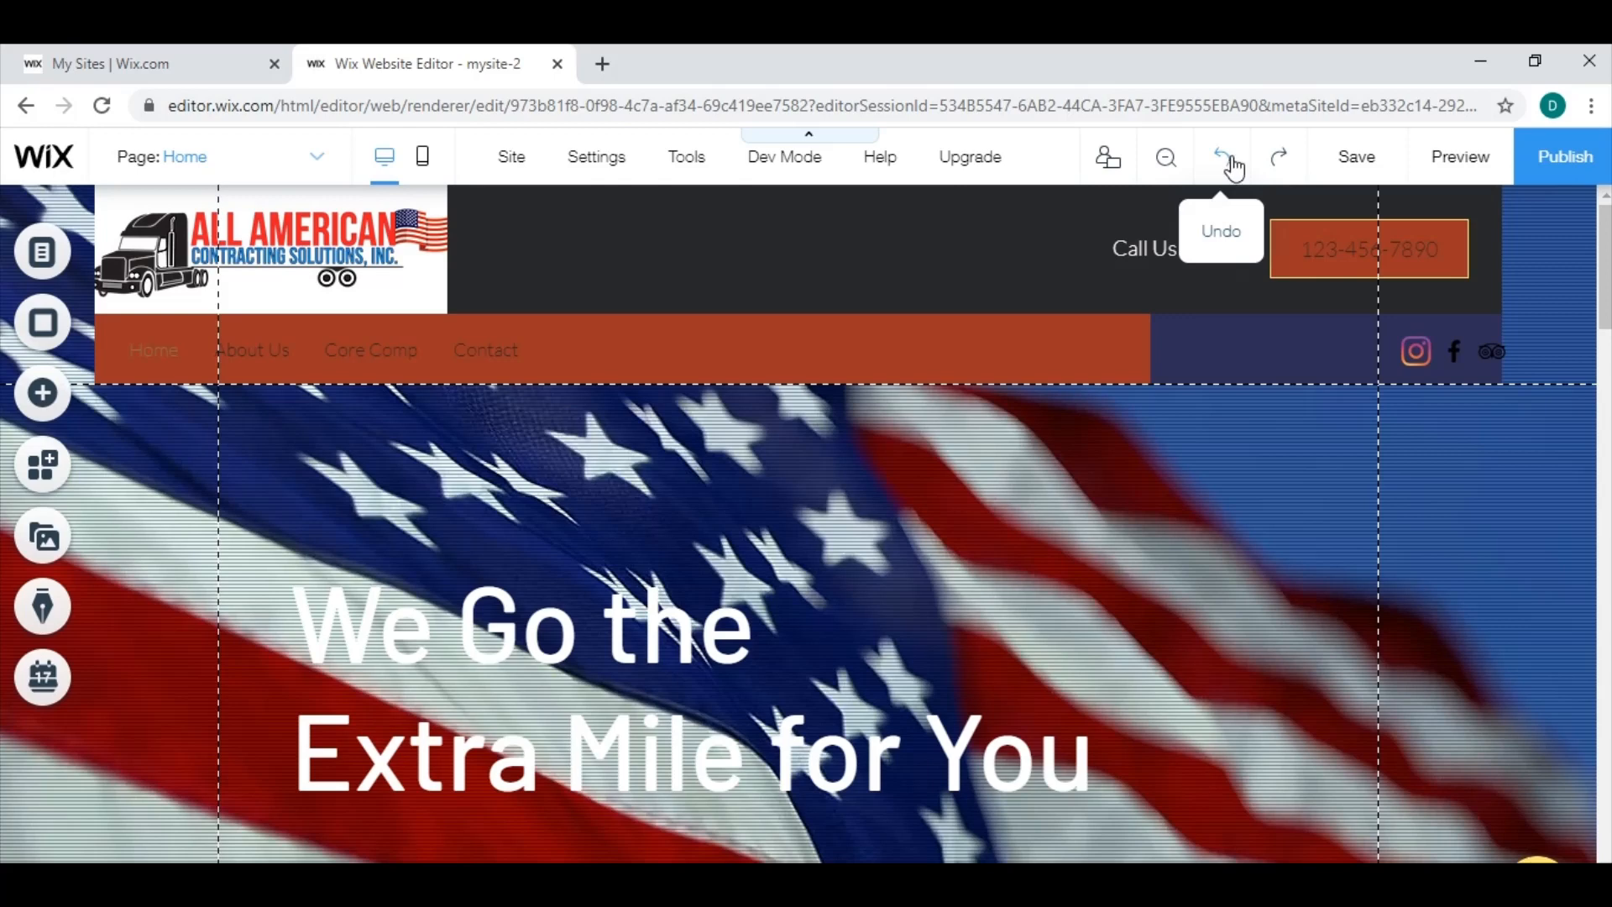
pyautogui.click(1232, 165)
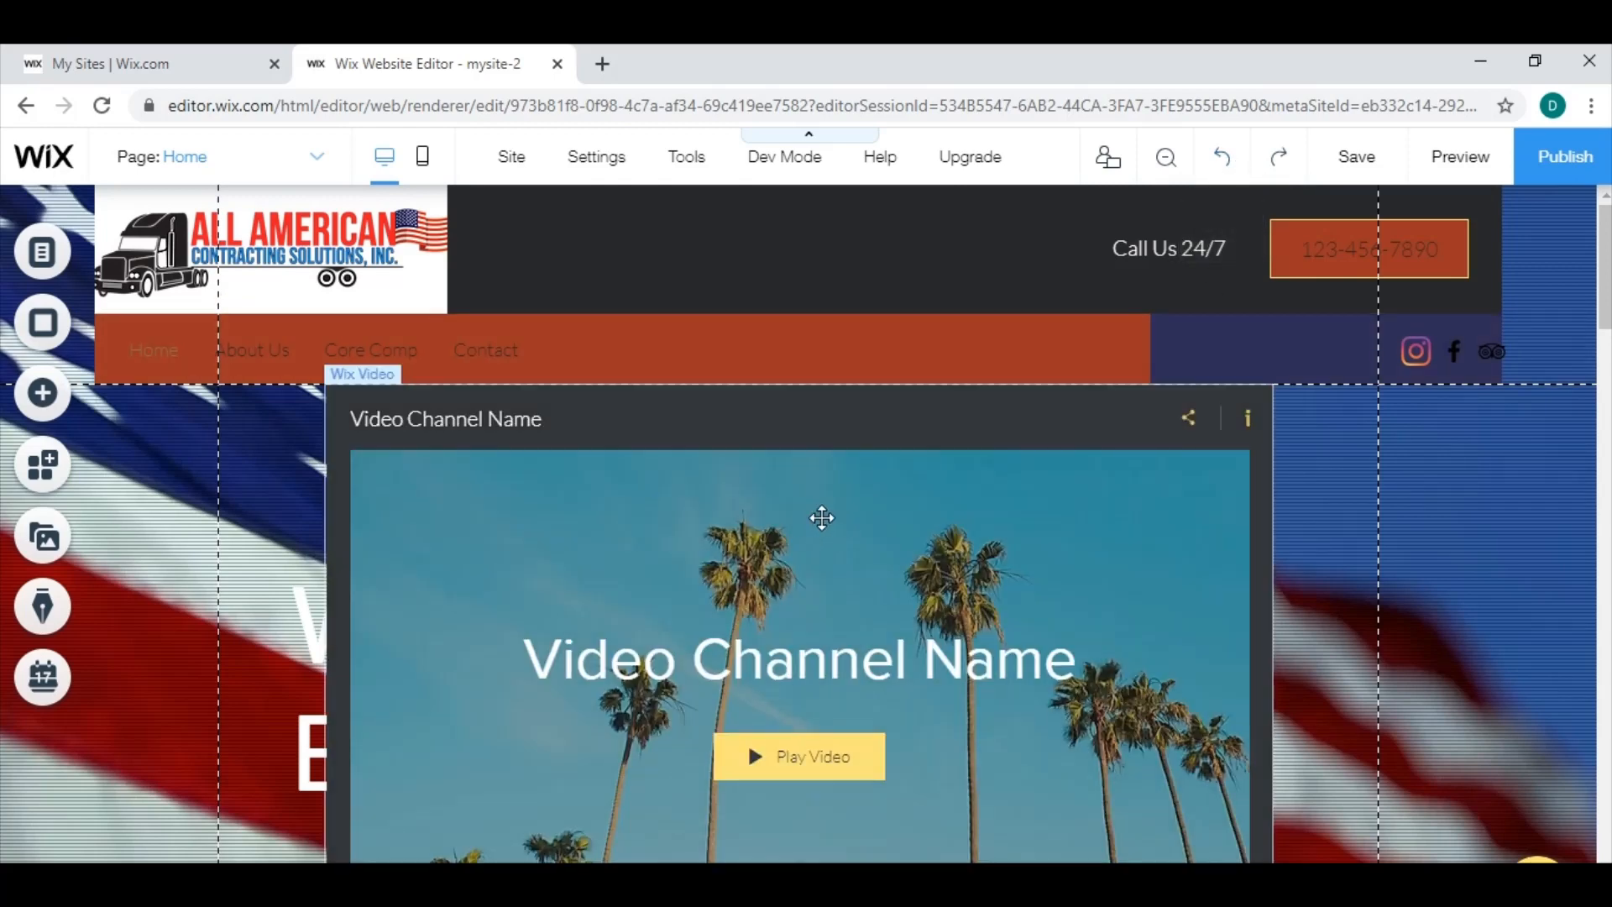
pyautogui.click(996, 436)
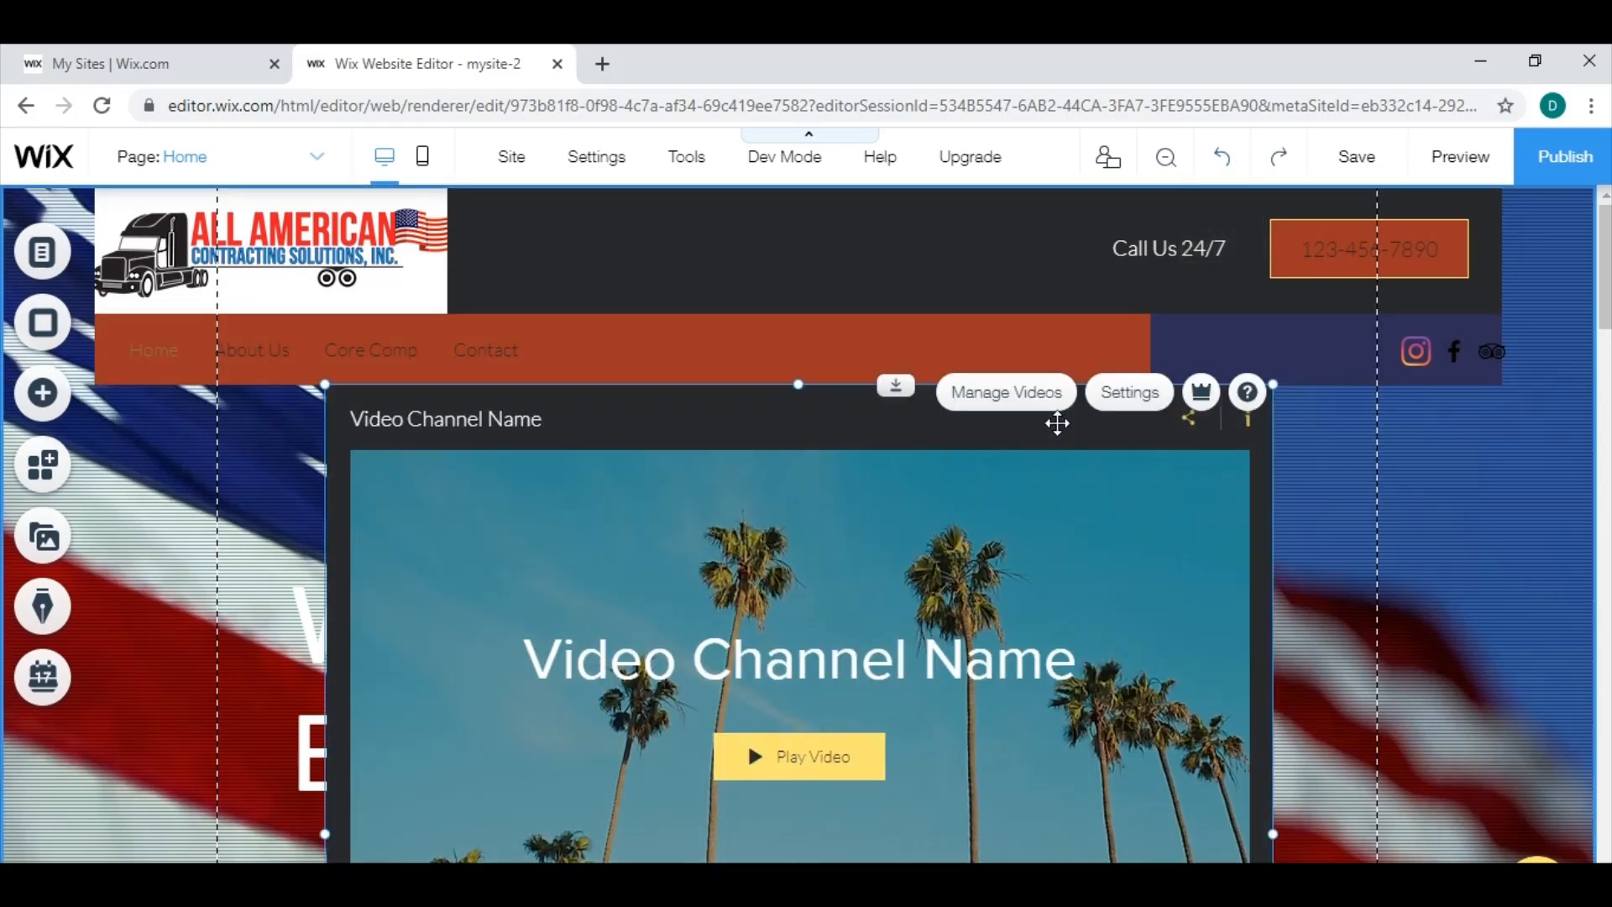
pyautogui.press('Delete')
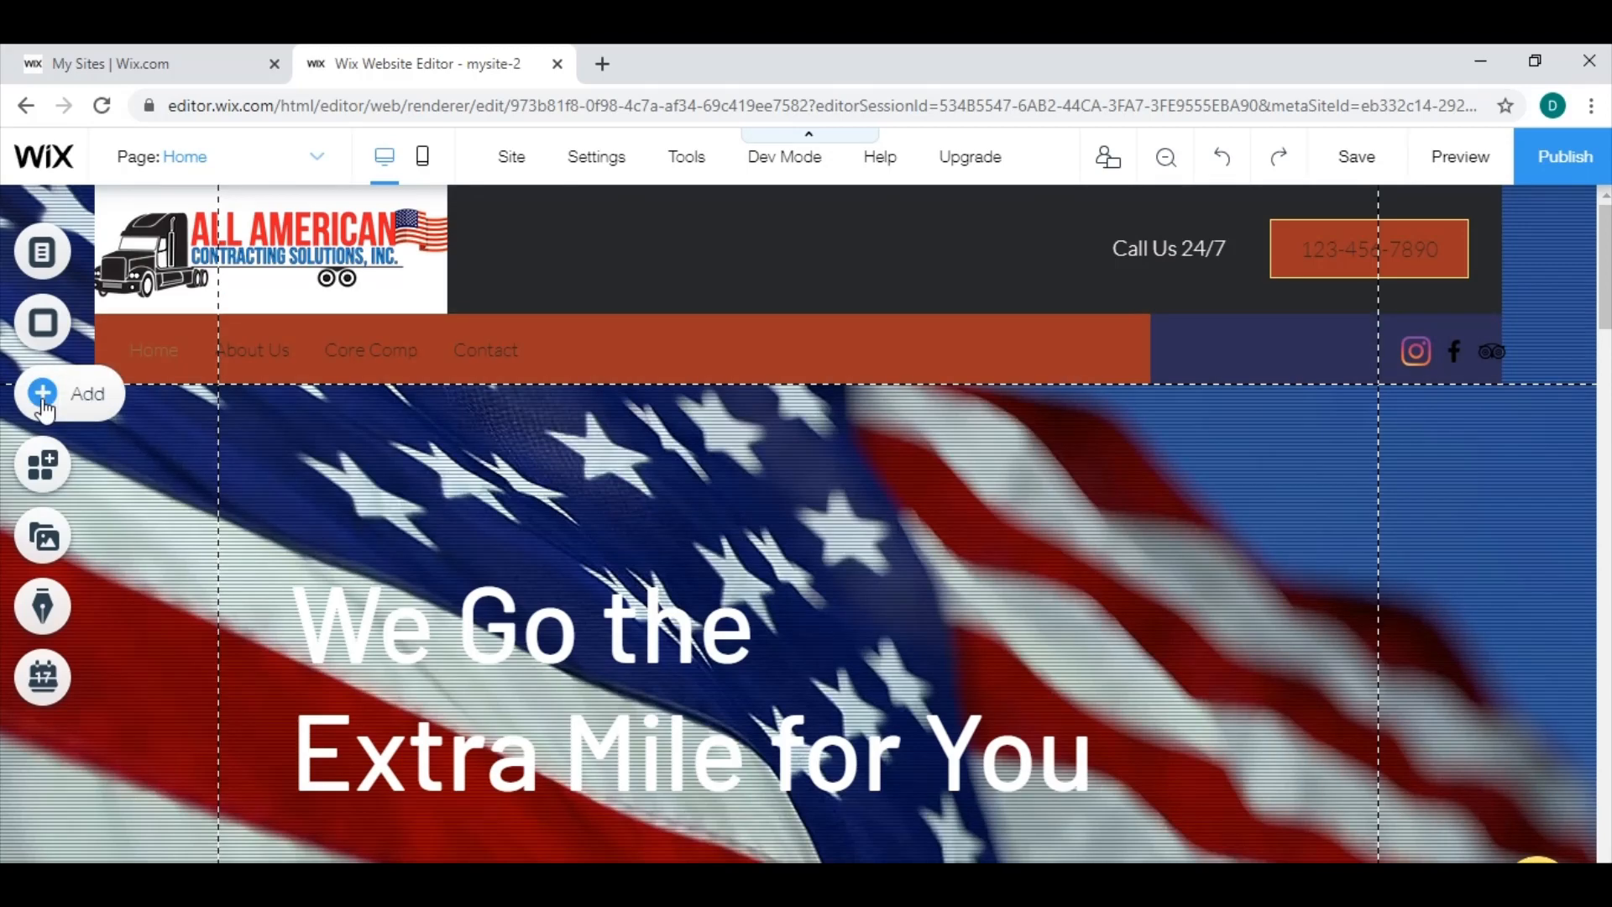
# Examine the element categories that can be added to the site, including boxes, content manager, menus and online store, without adding any.
pyautogui.click(82, 409)
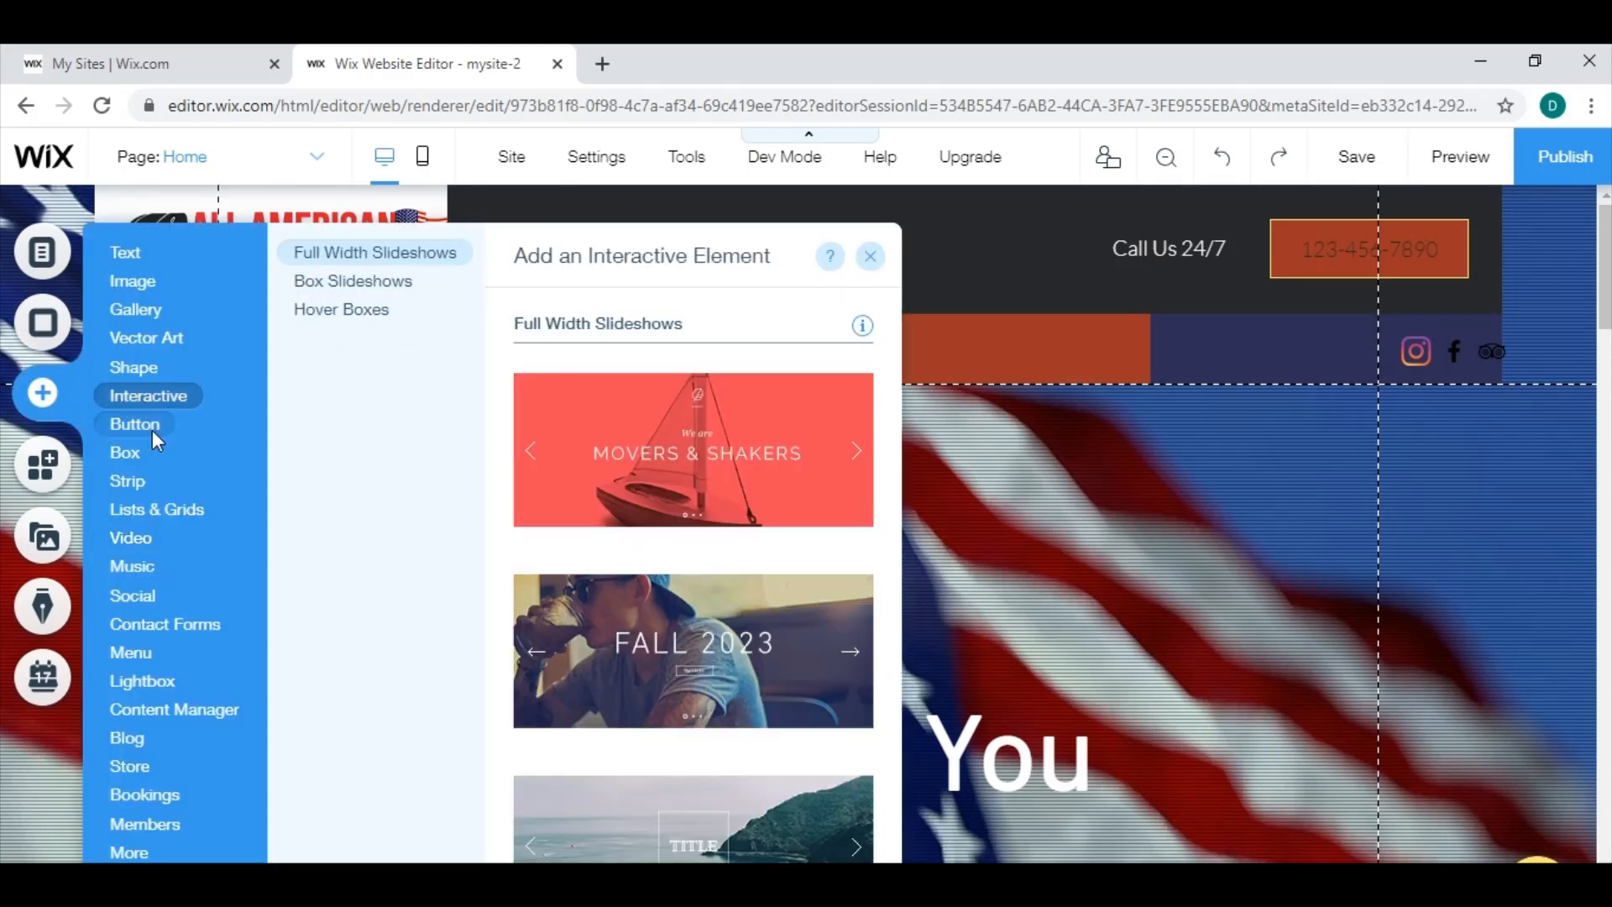
pyautogui.moveTo(130, 453)
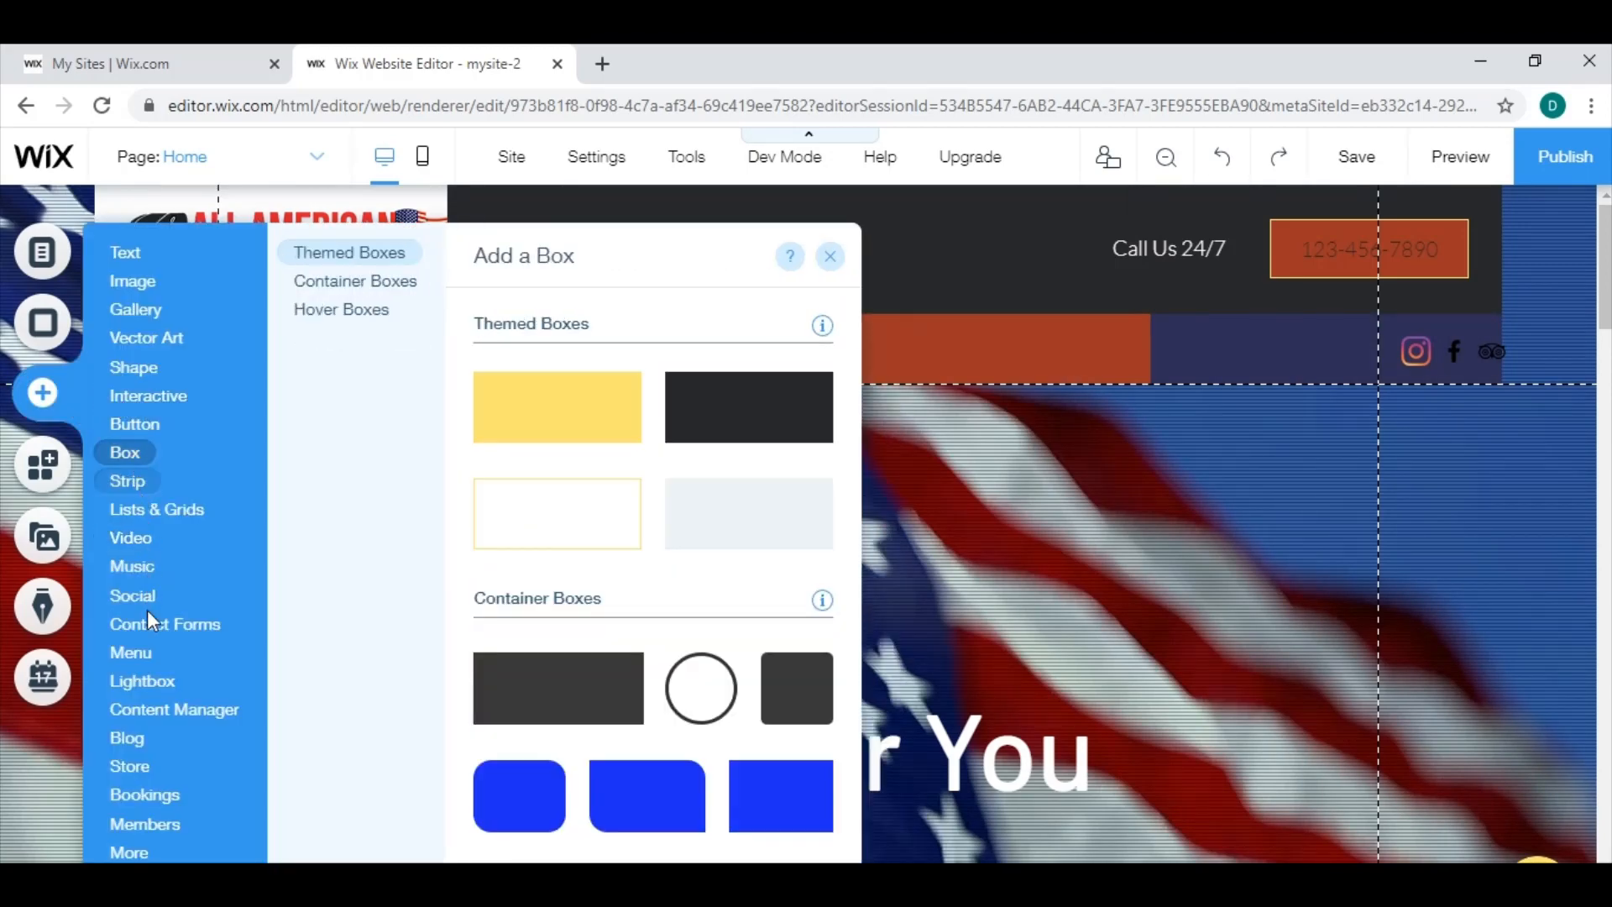
pyautogui.moveTo(143, 710)
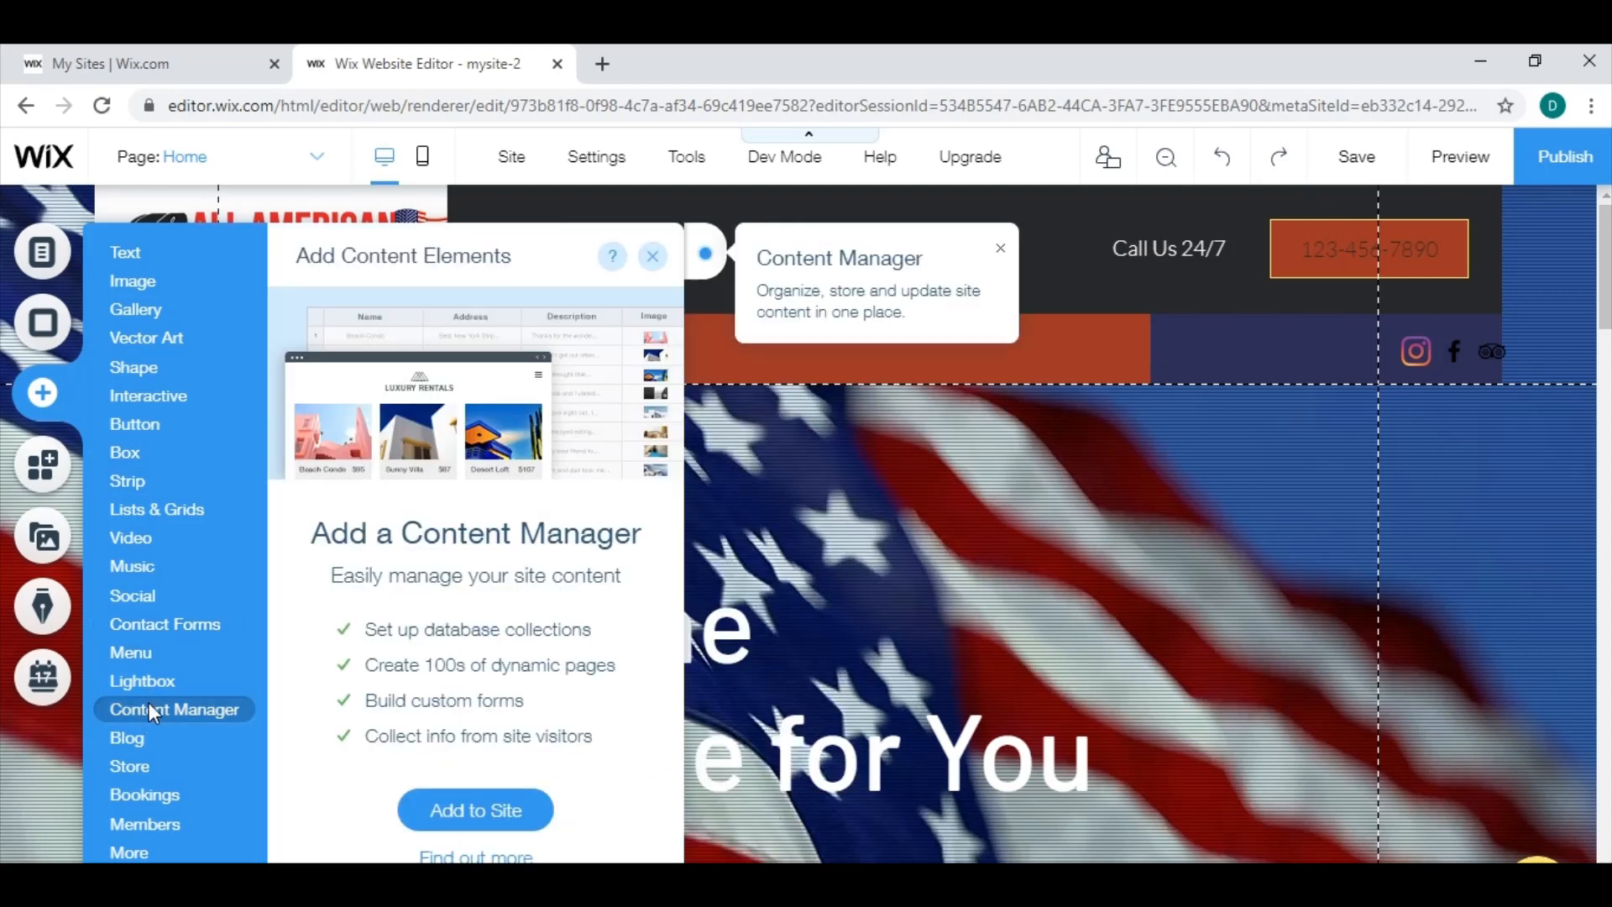
pyautogui.moveTo(143, 655)
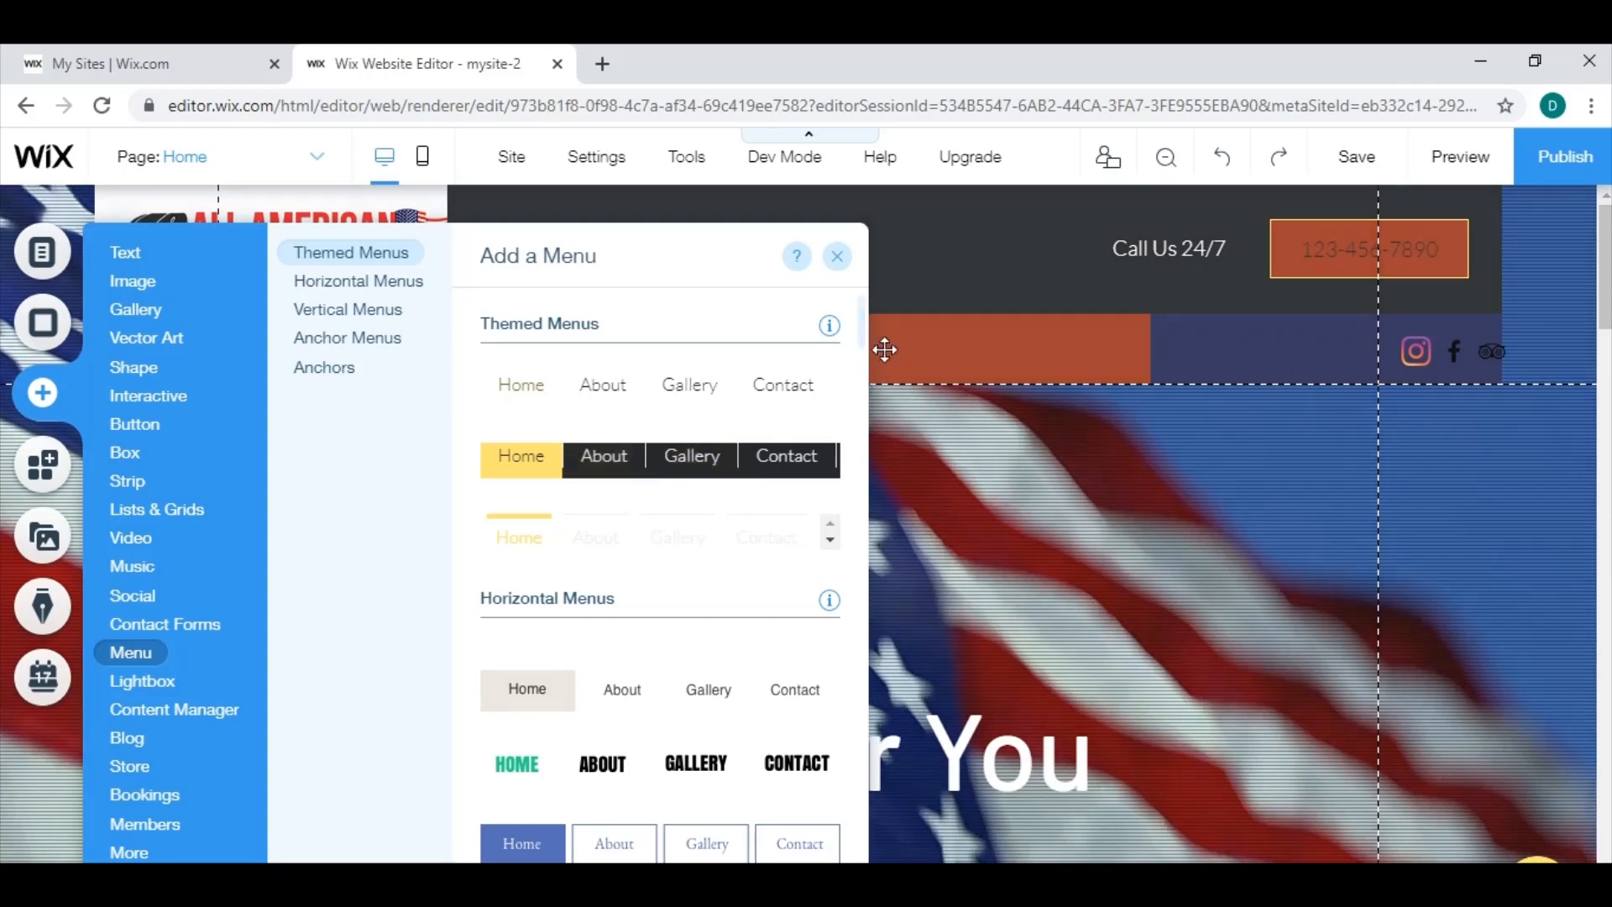
pyautogui.scroll(-6, 702, 651)
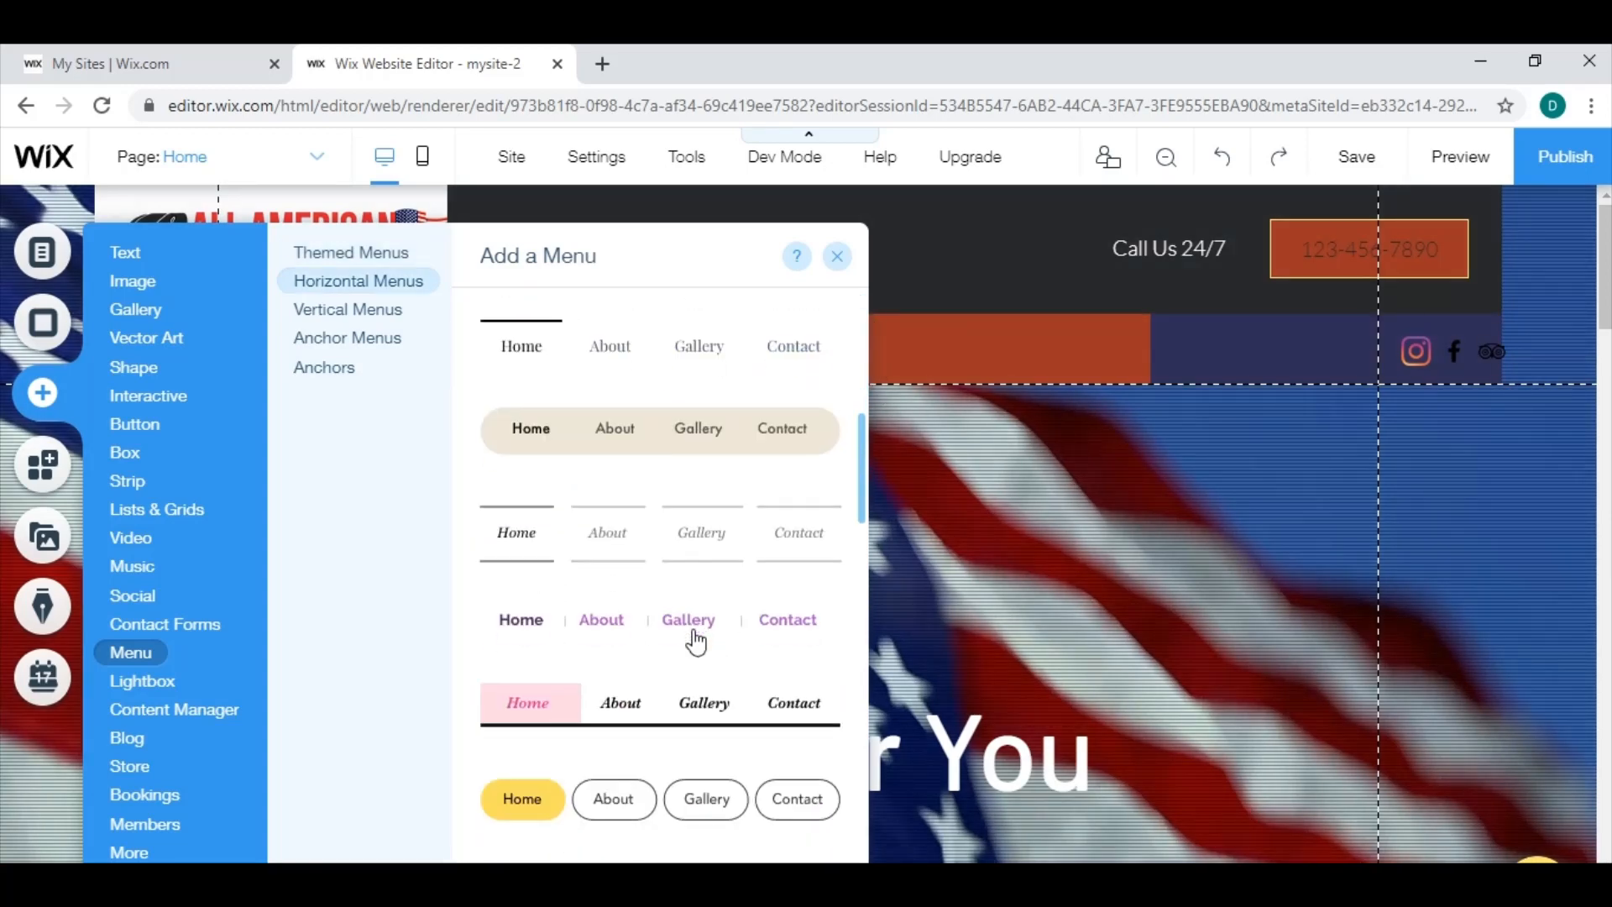
pyautogui.click(975, 510)
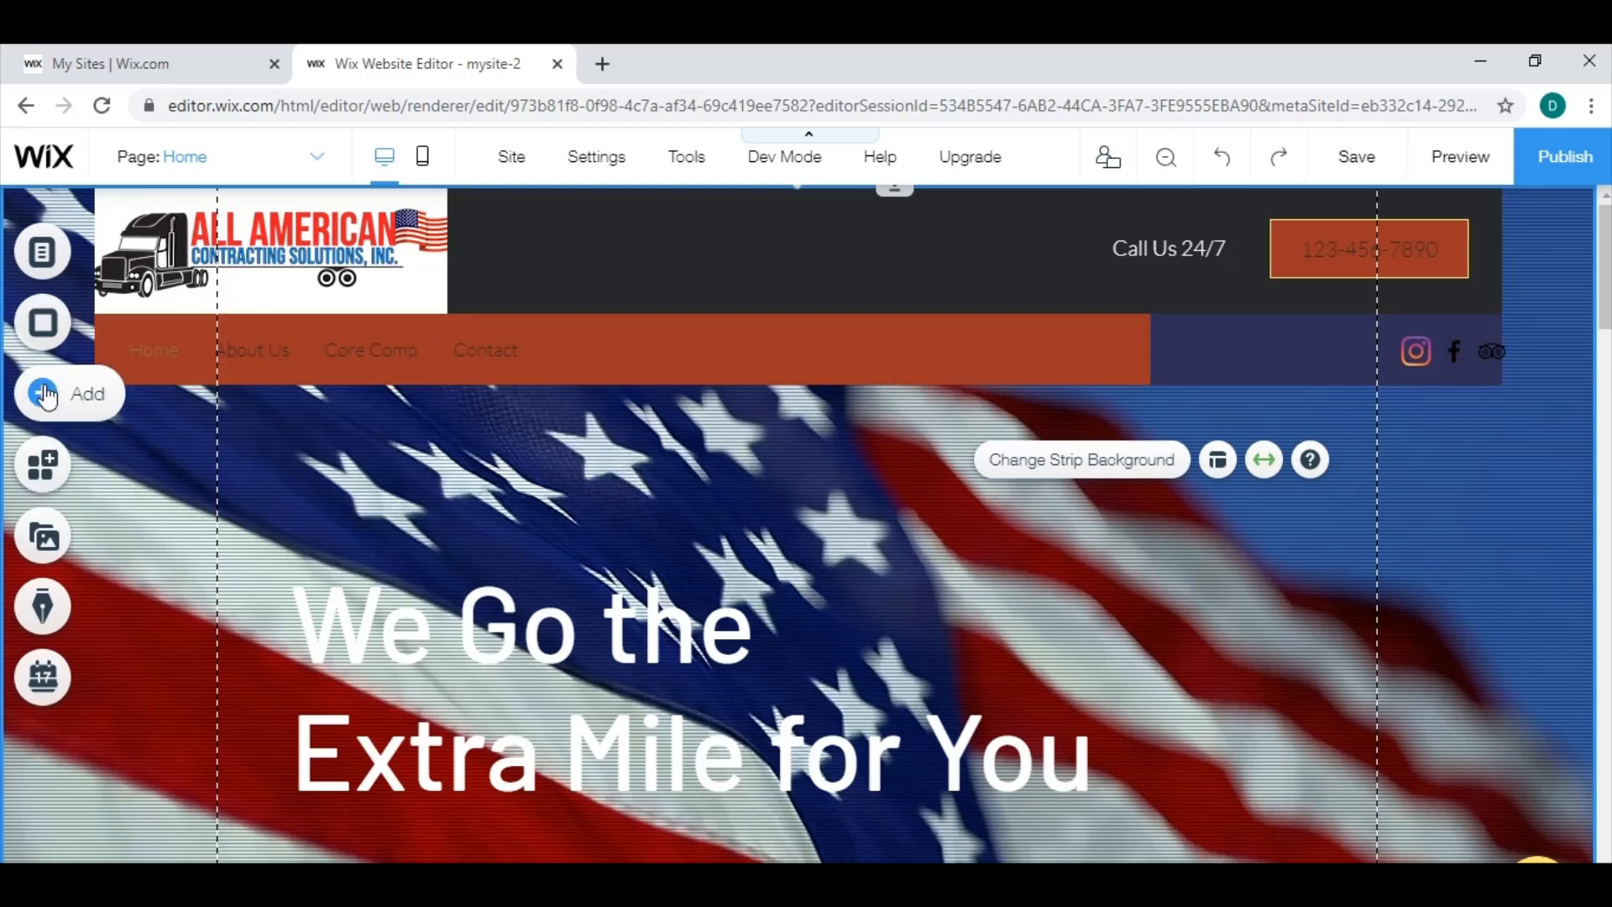
pyautogui.click(43, 393)
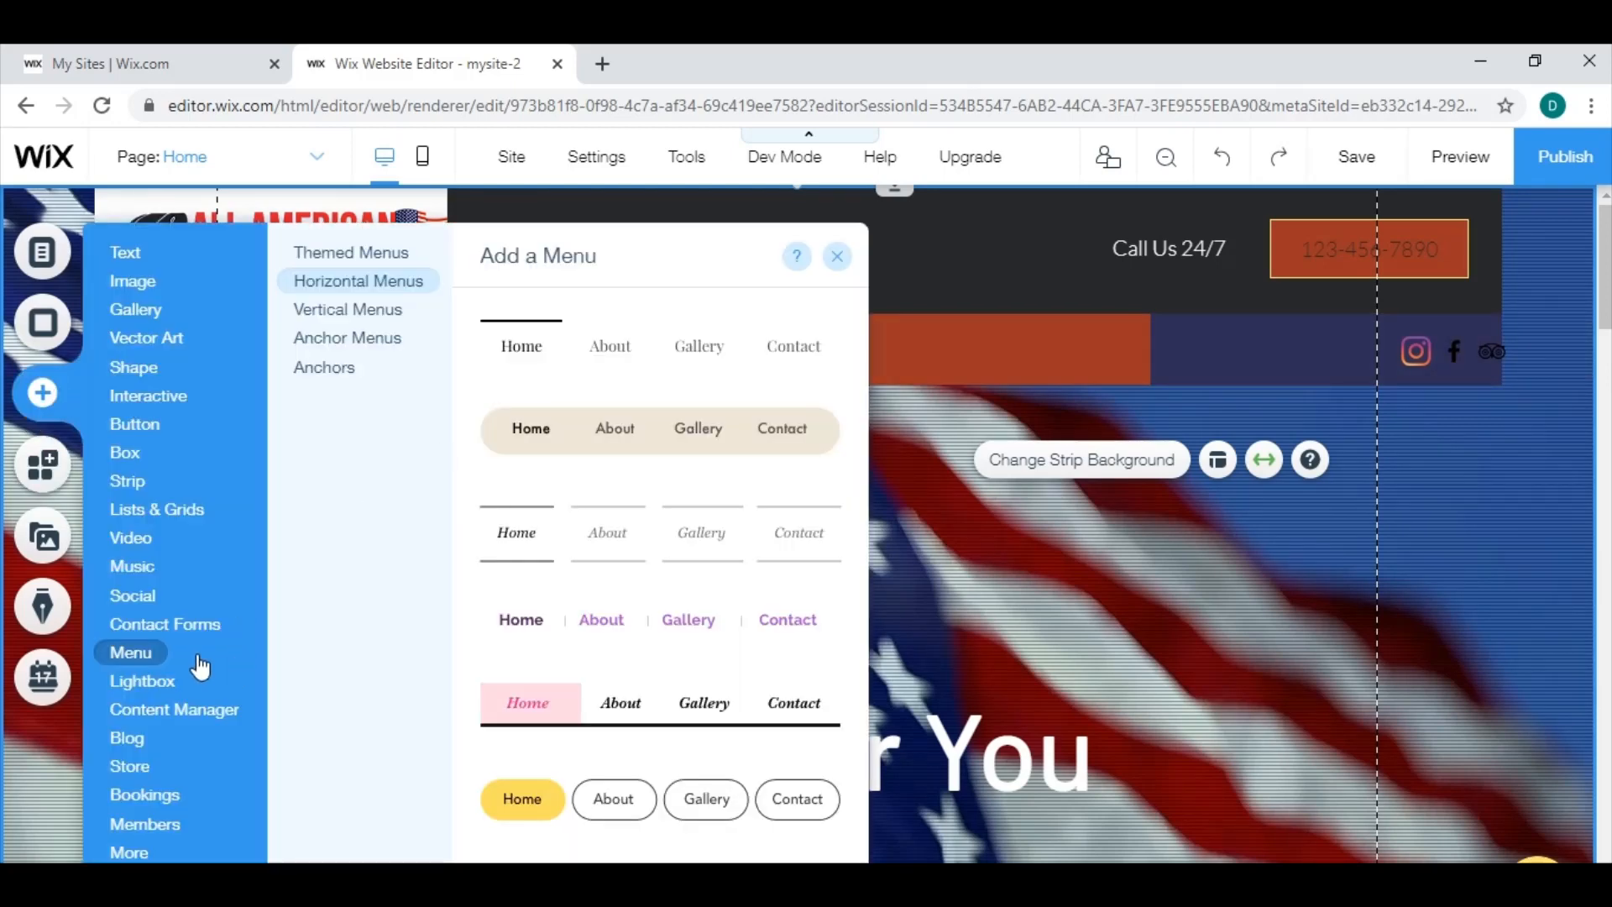
pyautogui.moveTo(133, 766)
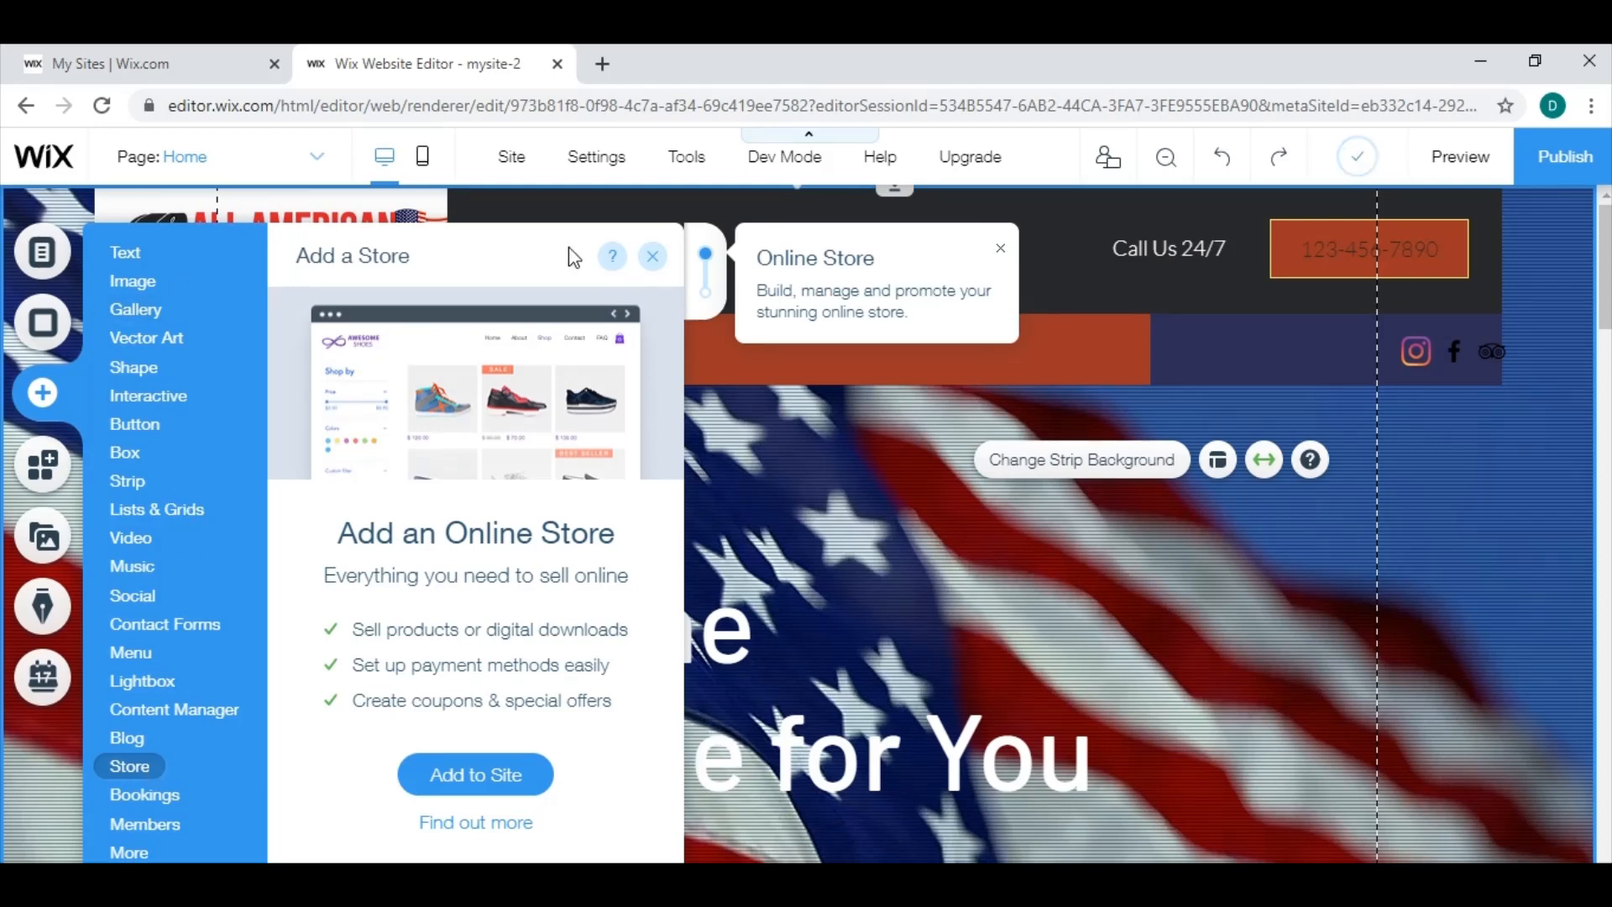
pyautogui.click(652, 255)
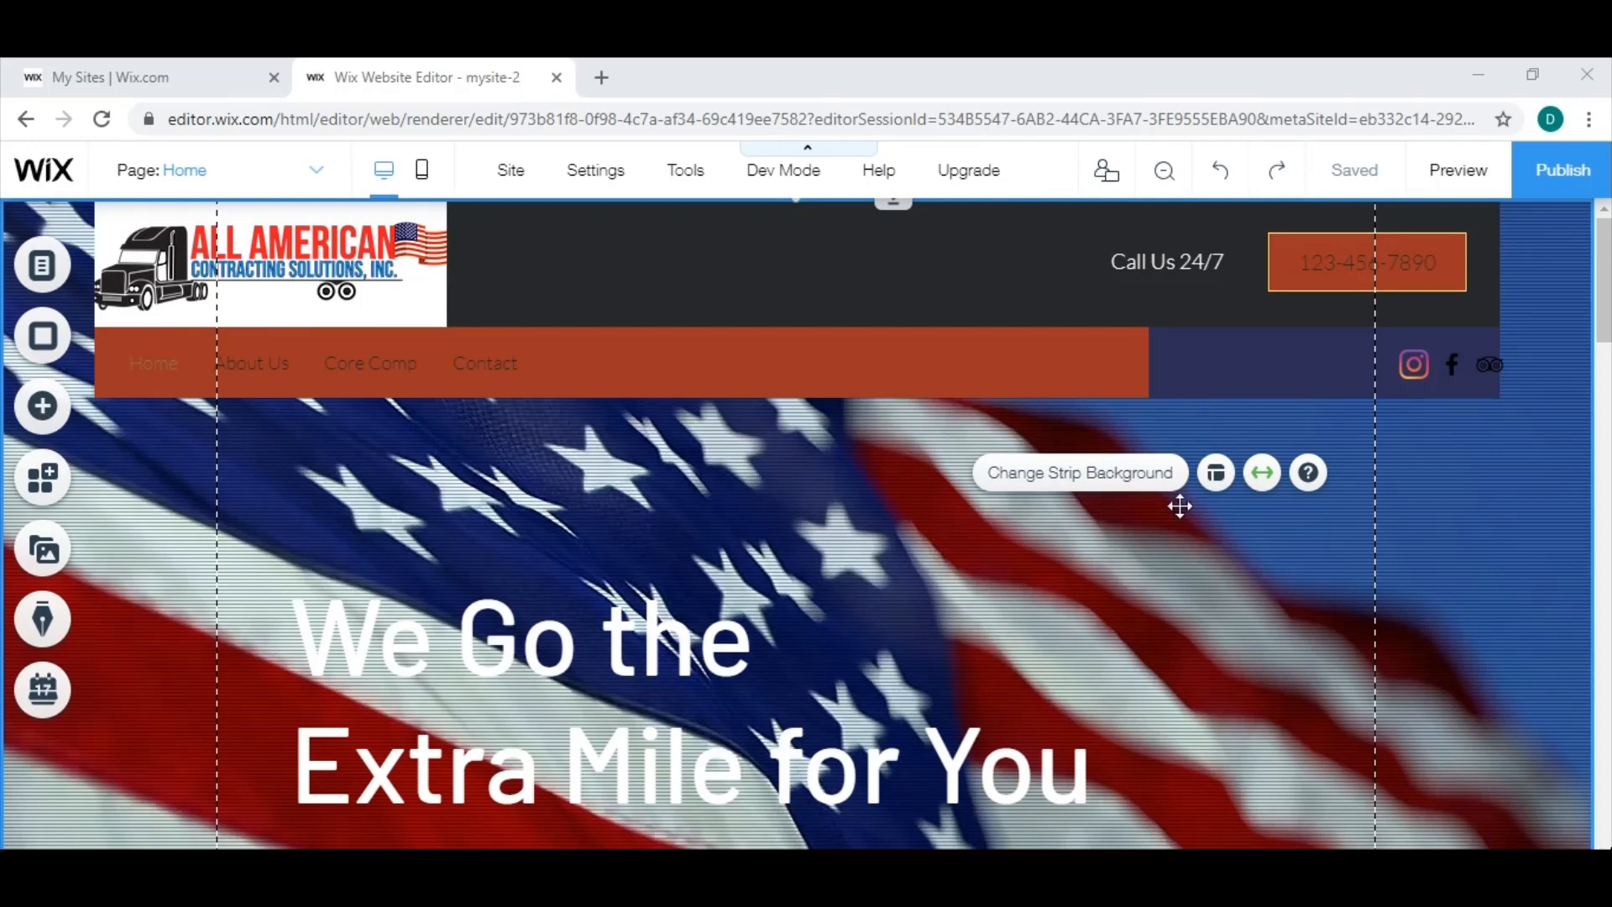
# Review the home page's service sections and switch the editor to the About Us page.
pyautogui.moveTo(1605, 315)
pyautogui.mouseDown()
pyautogui.moveTo(1605, 578)
pyautogui.moveTo(1605, 314)
pyautogui.mouseUp()
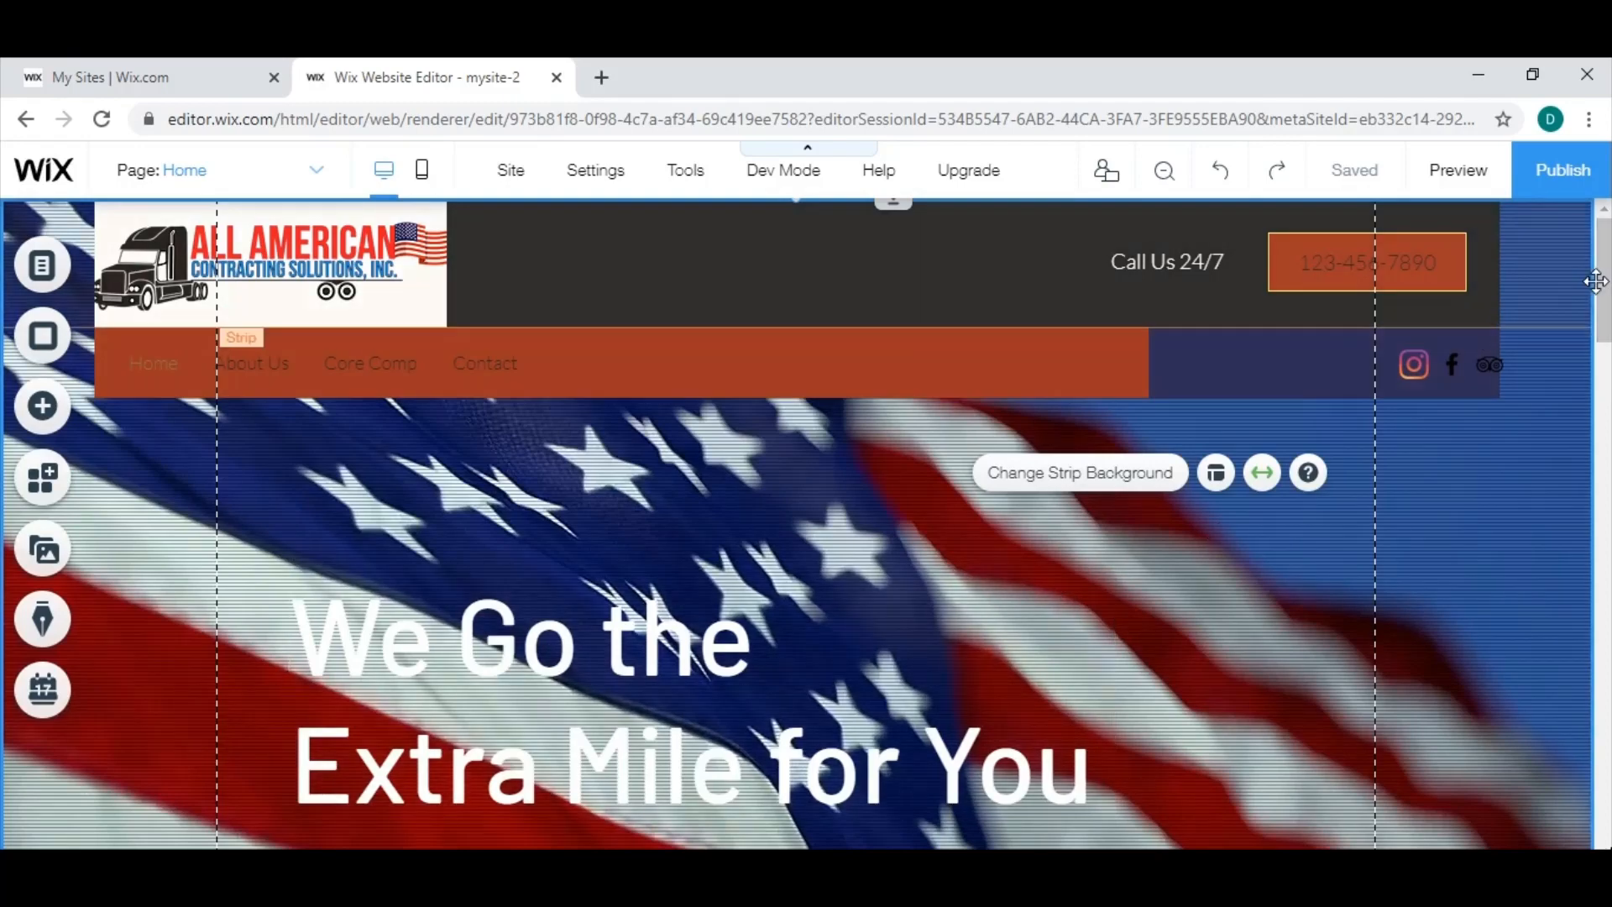
pyautogui.scroll(-10, 763, 386)
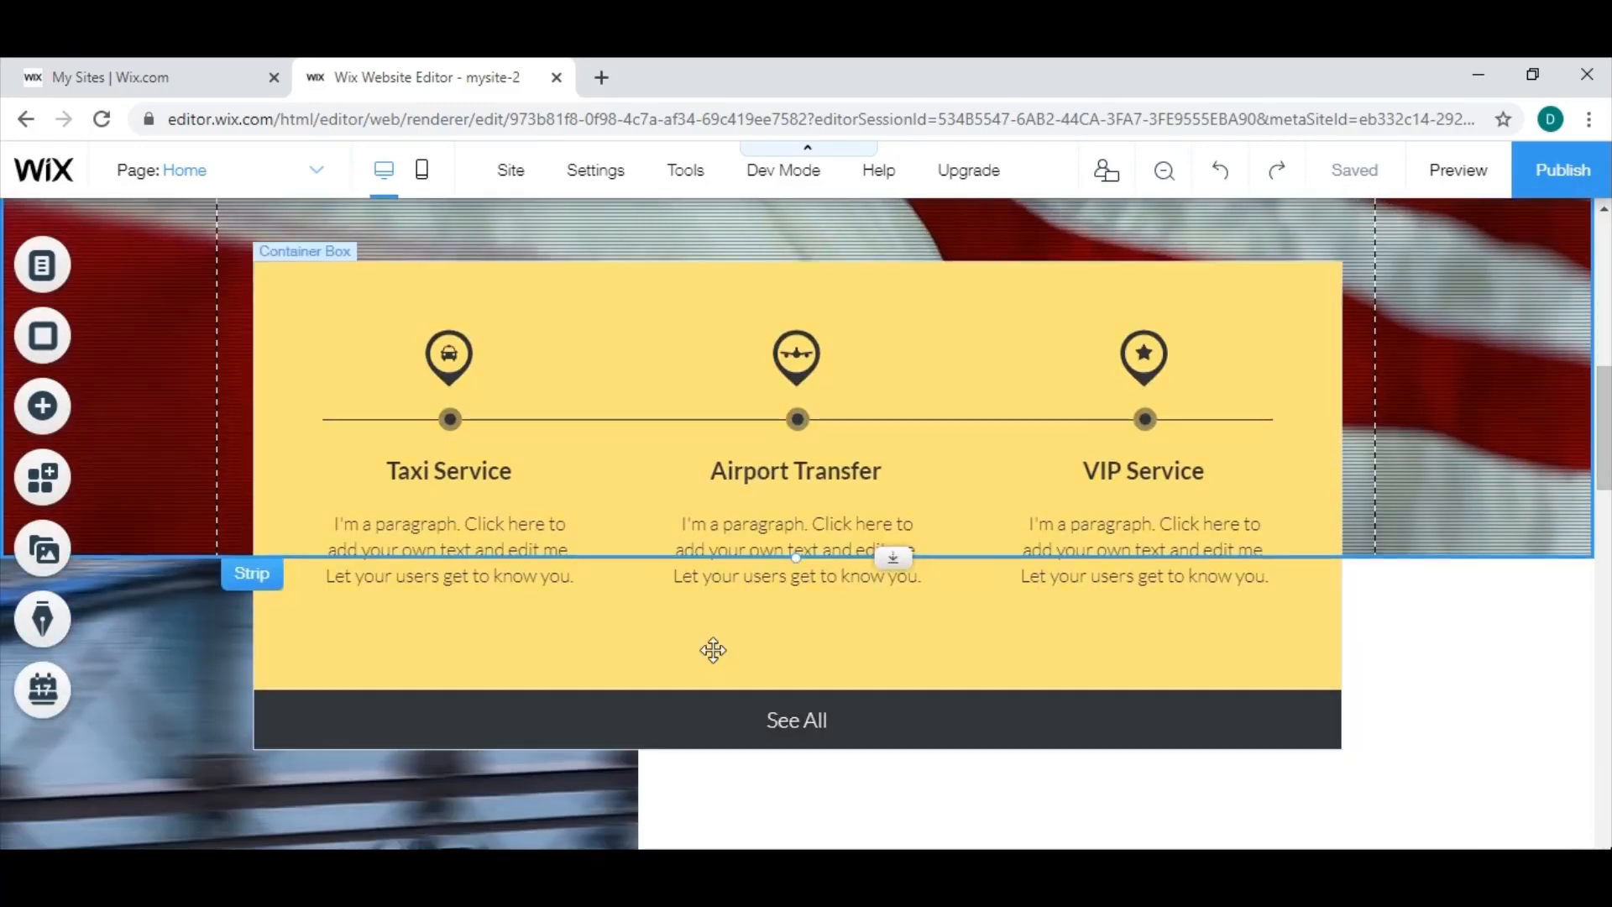
pyautogui.moveTo(1608, 474); pyautogui.dragTo(1607, 315)
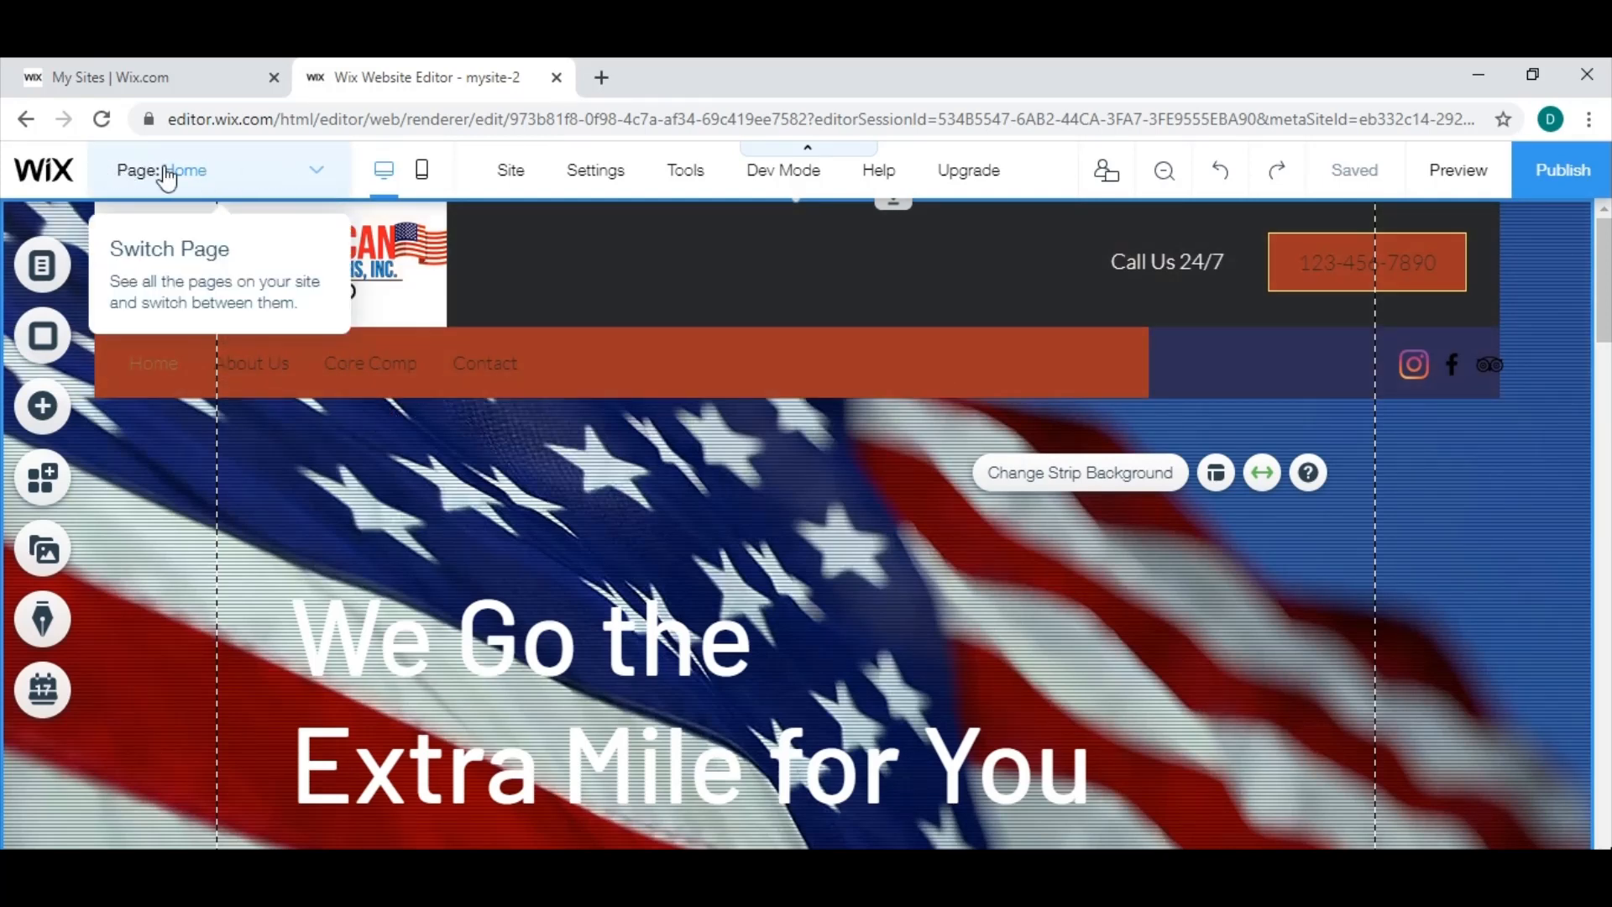
pyautogui.click(317, 177)
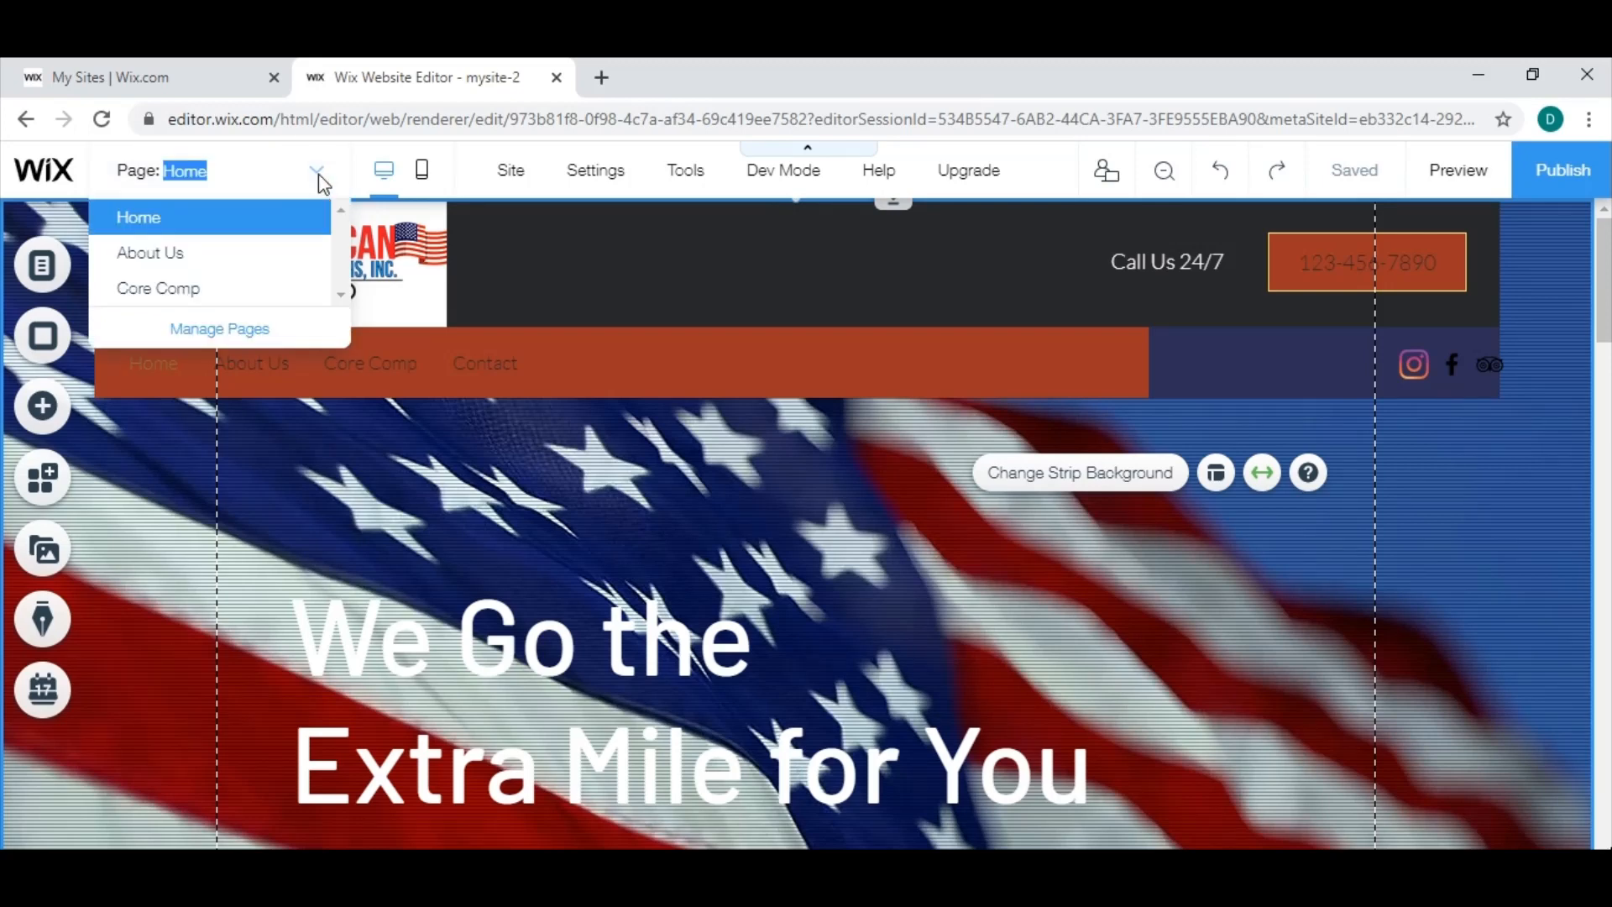
pyautogui.click(182, 265)
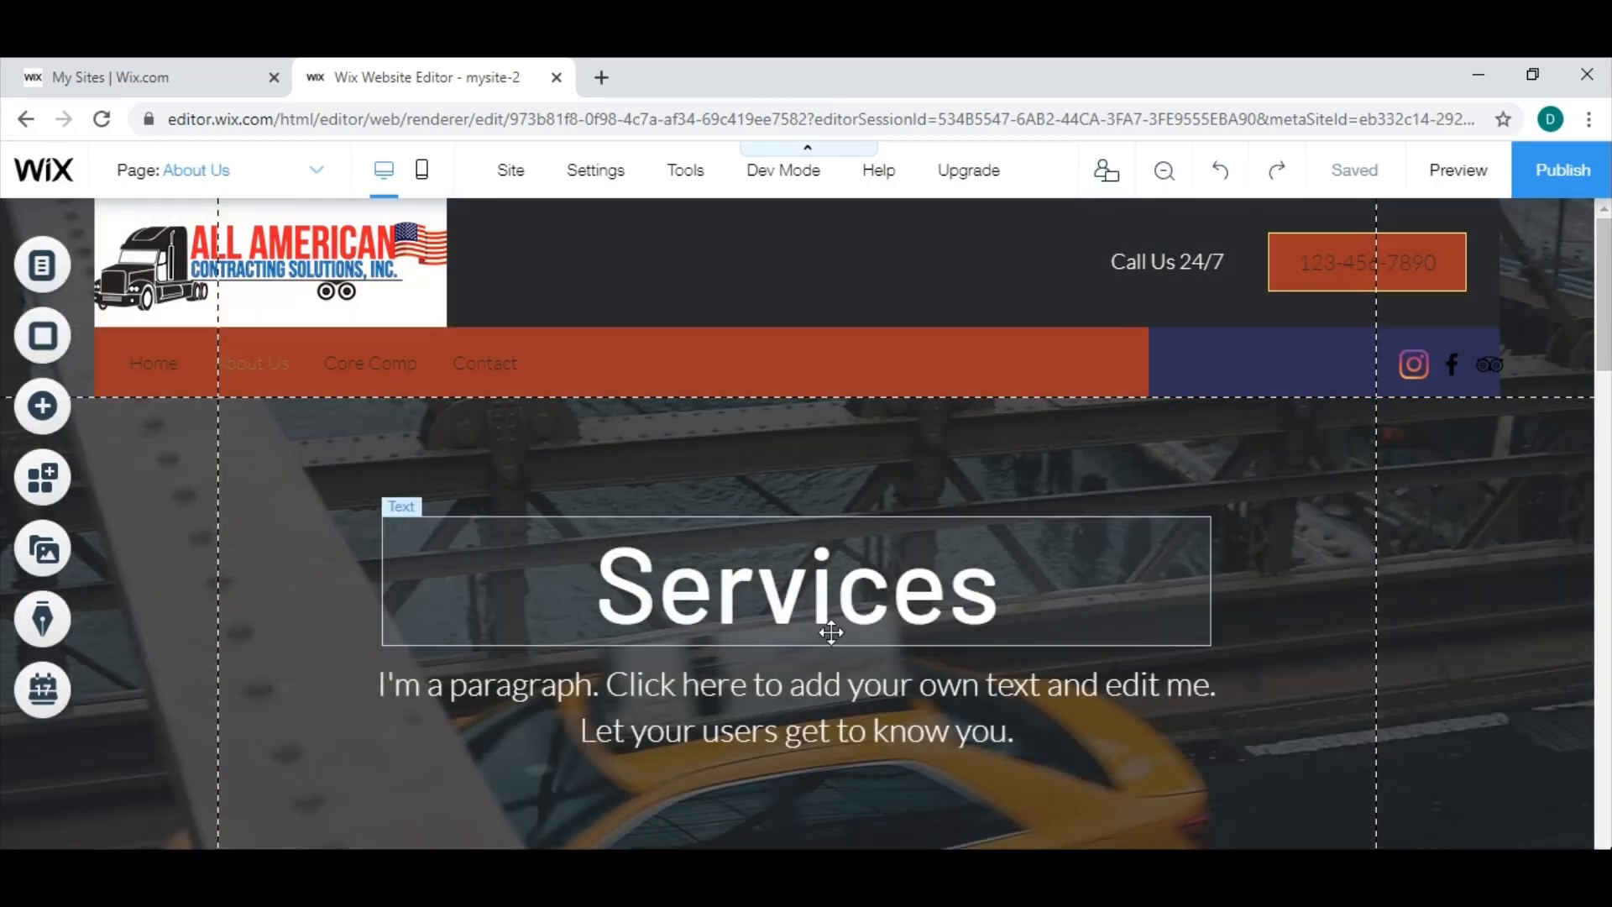
# Change the font of the "Services" heading on the About Us page to Geotica Four Open.
pyautogui.moveTo(1606, 311); pyautogui.dragTo(1395, 291)
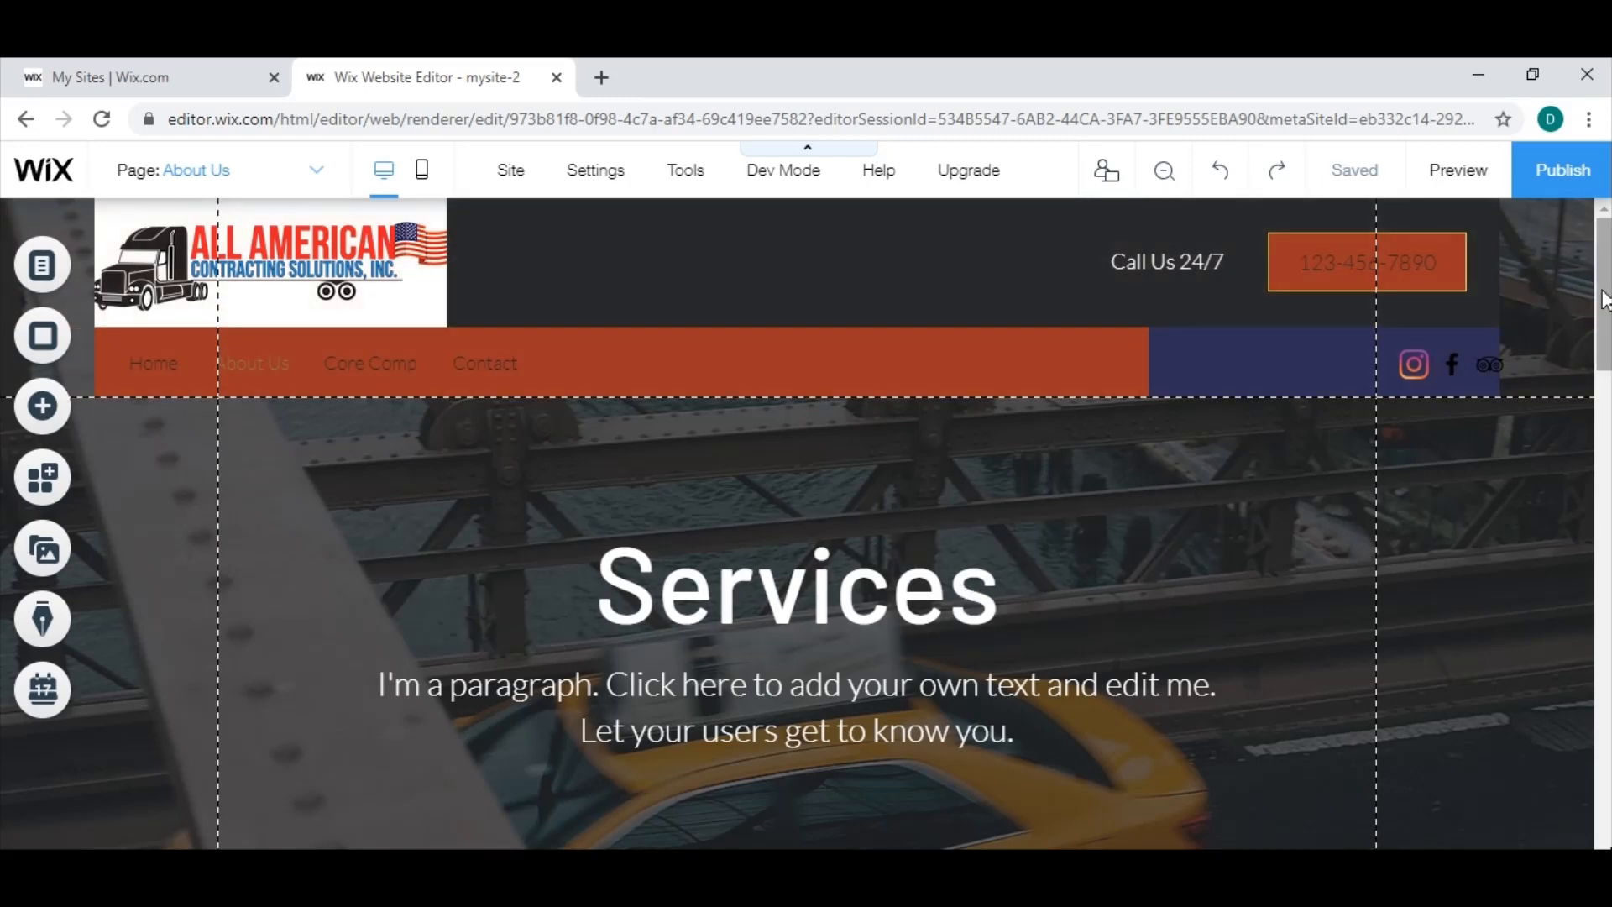
pyautogui.scroll(-1, 1604, 298)
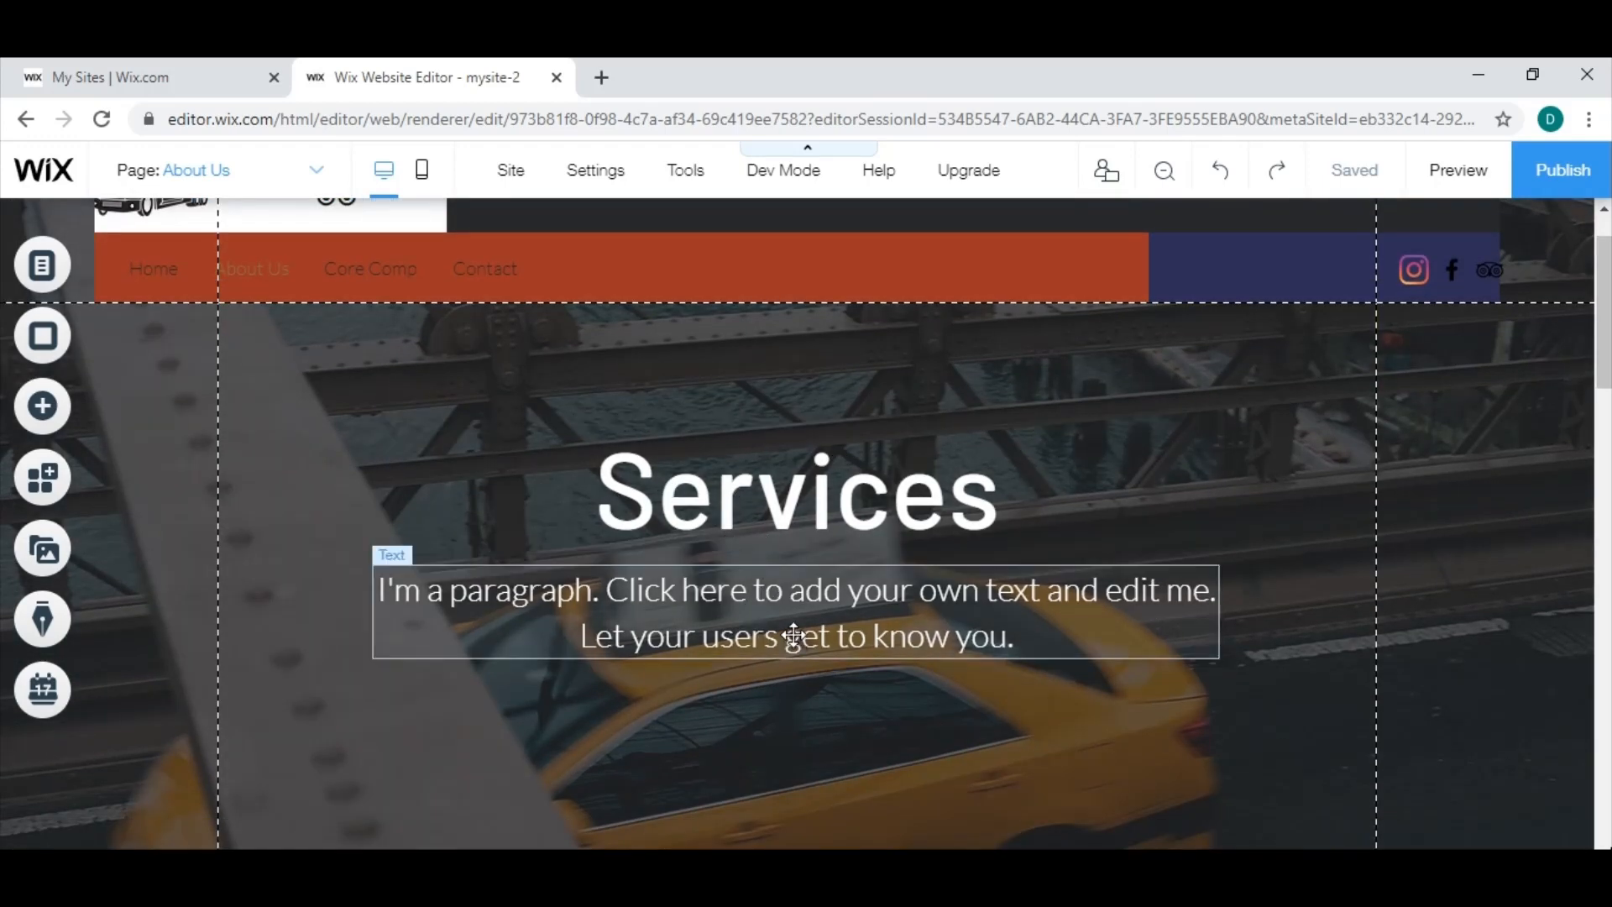
pyautogui.click(760, 504)
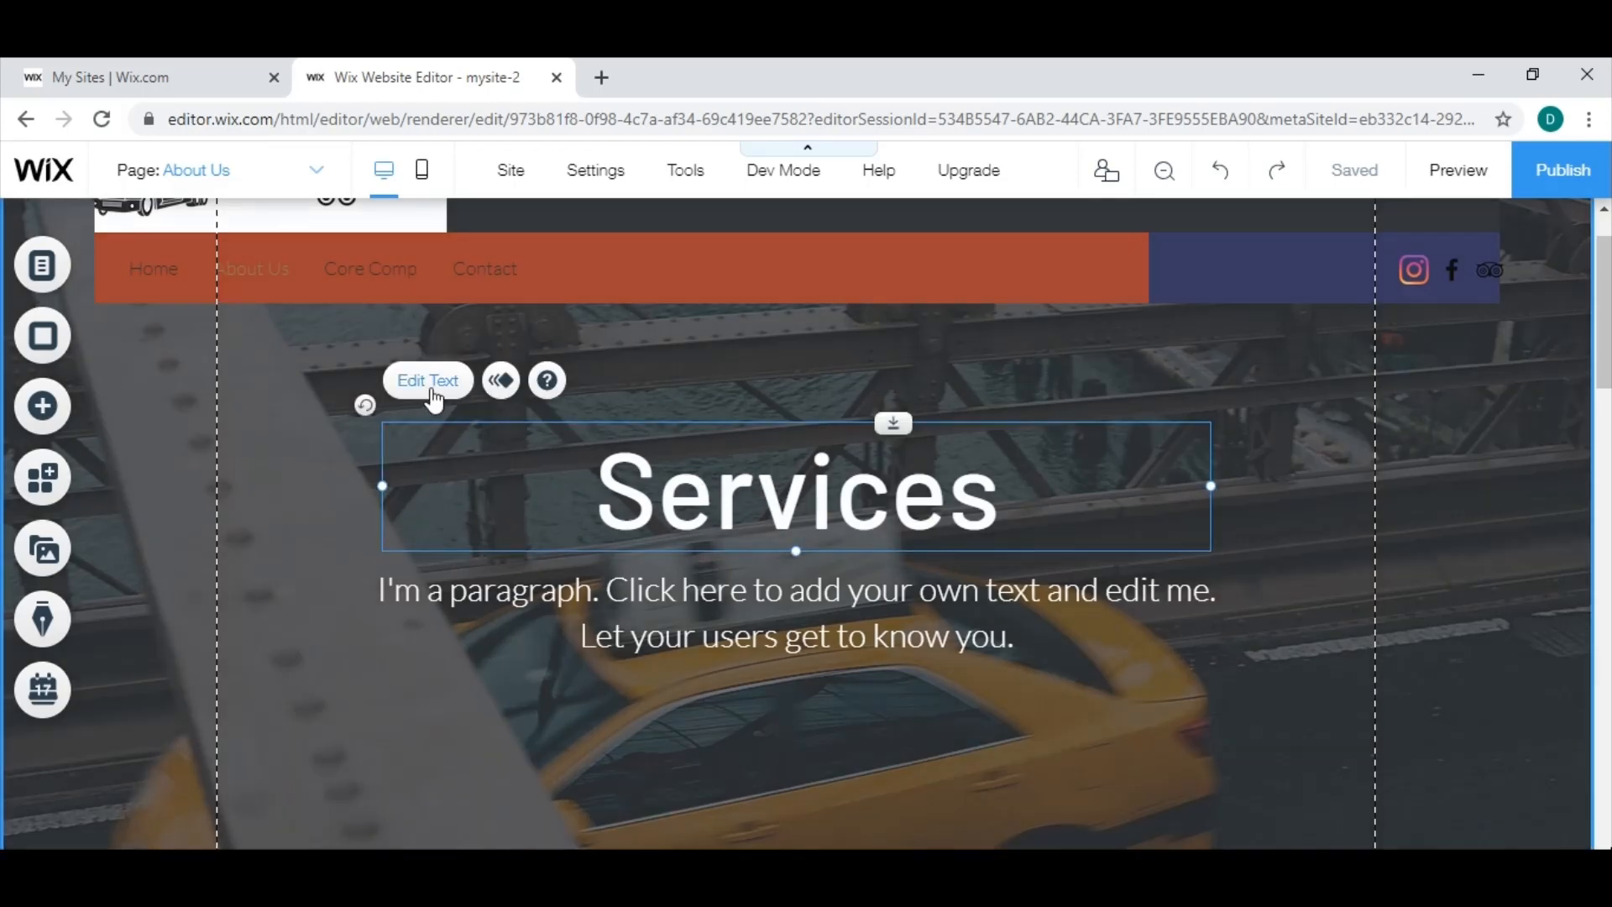
pyautogui.click(432, 385)
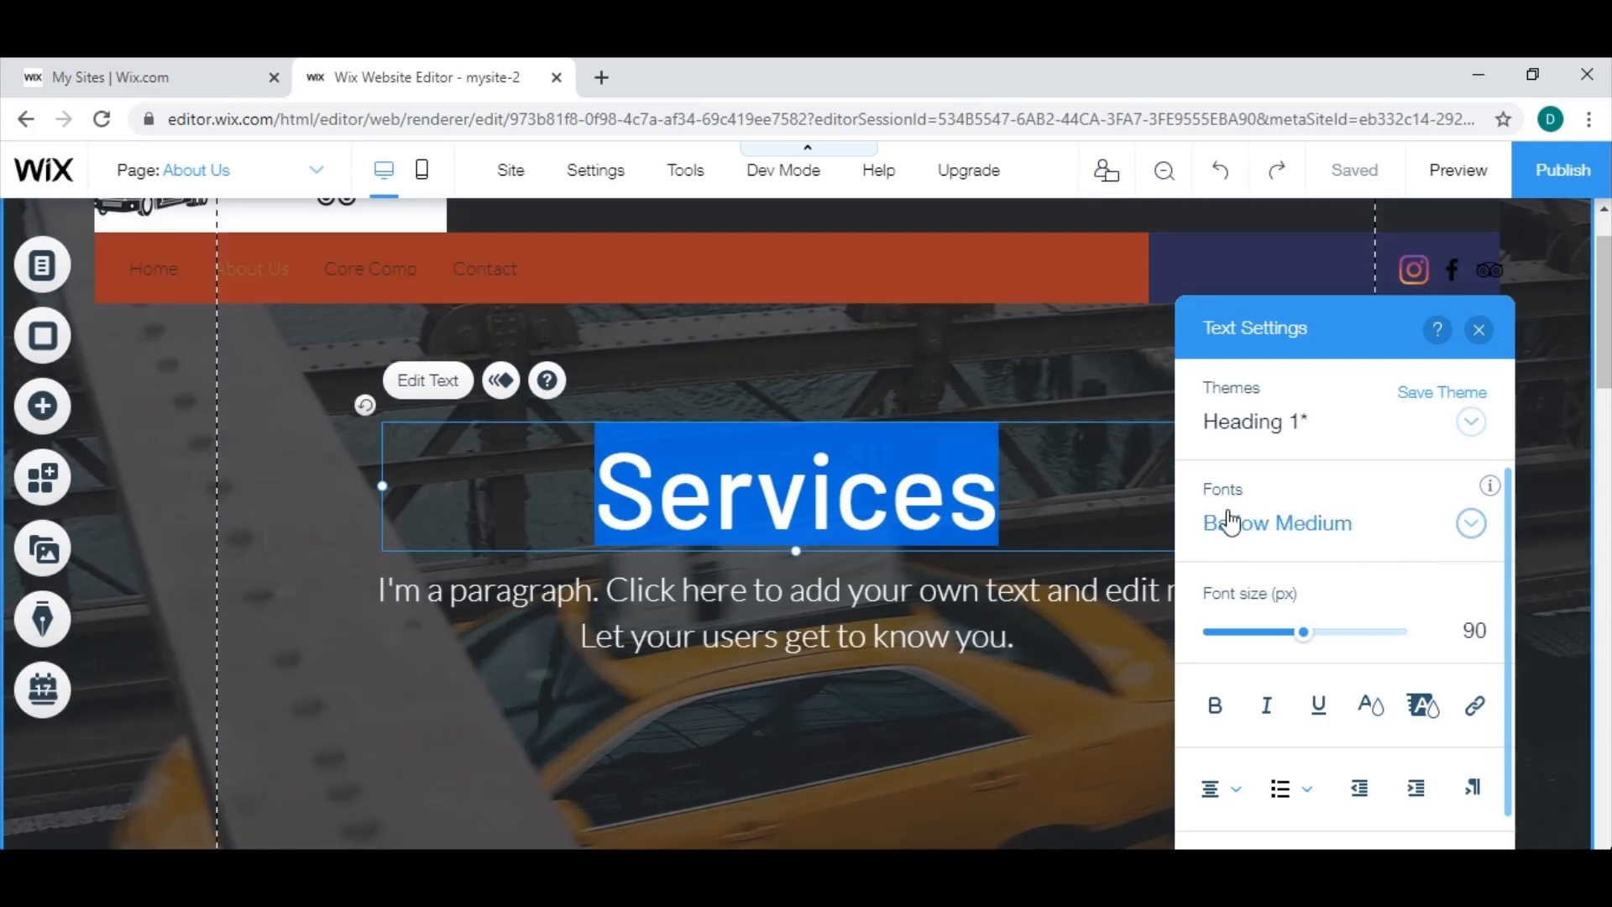
pyautogui.click(1471, 524)
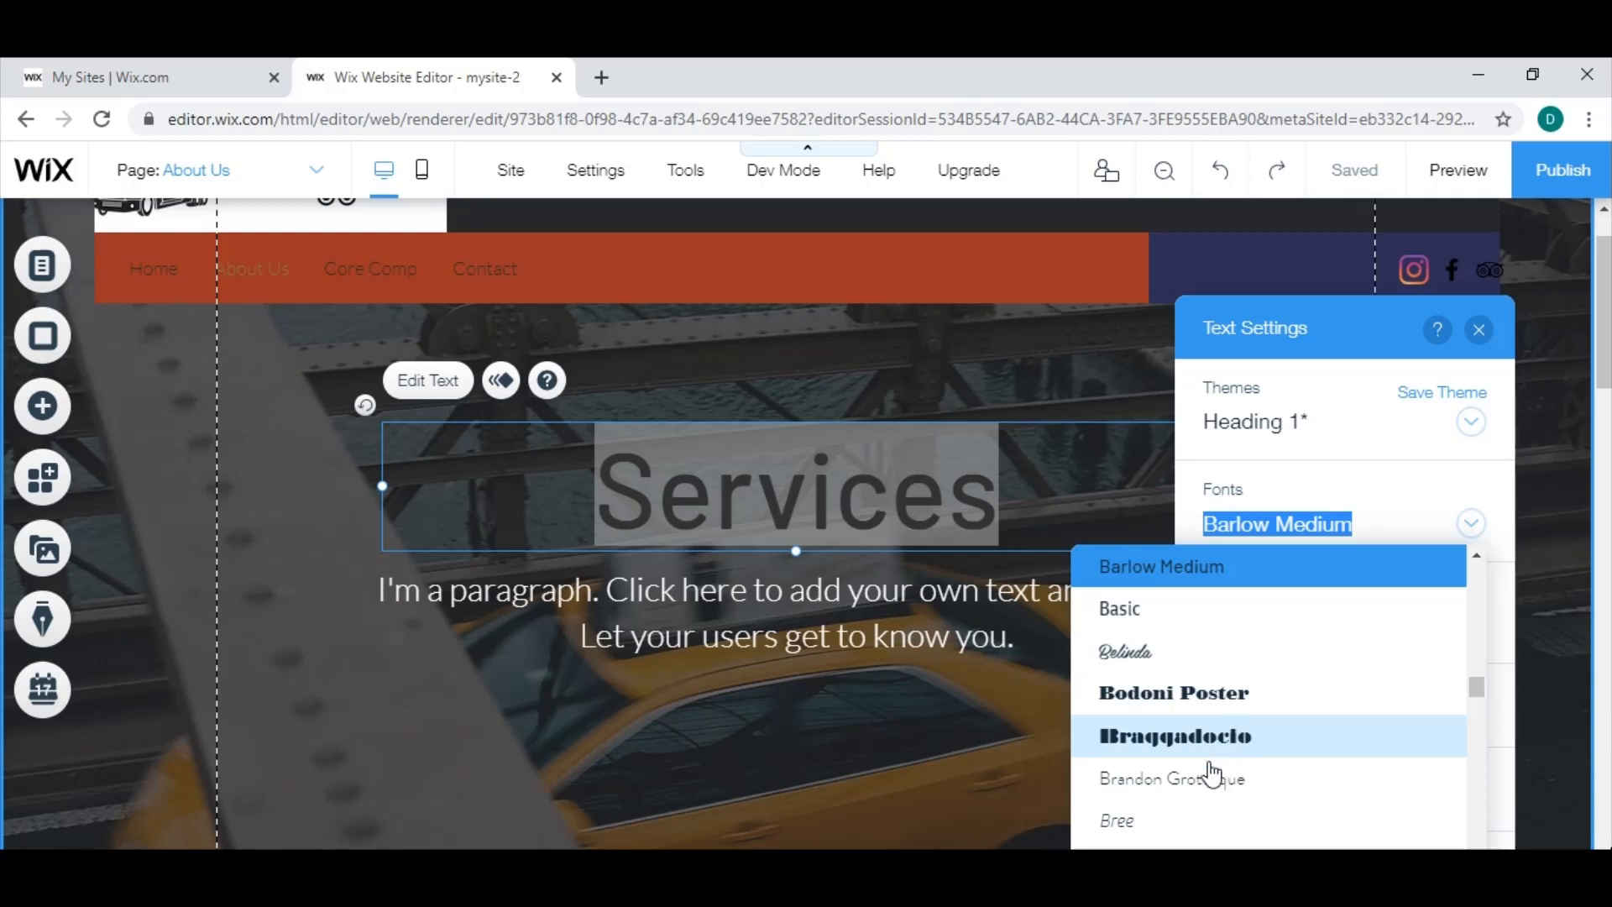
pyautogui.scroll(-10, 1259, 783)
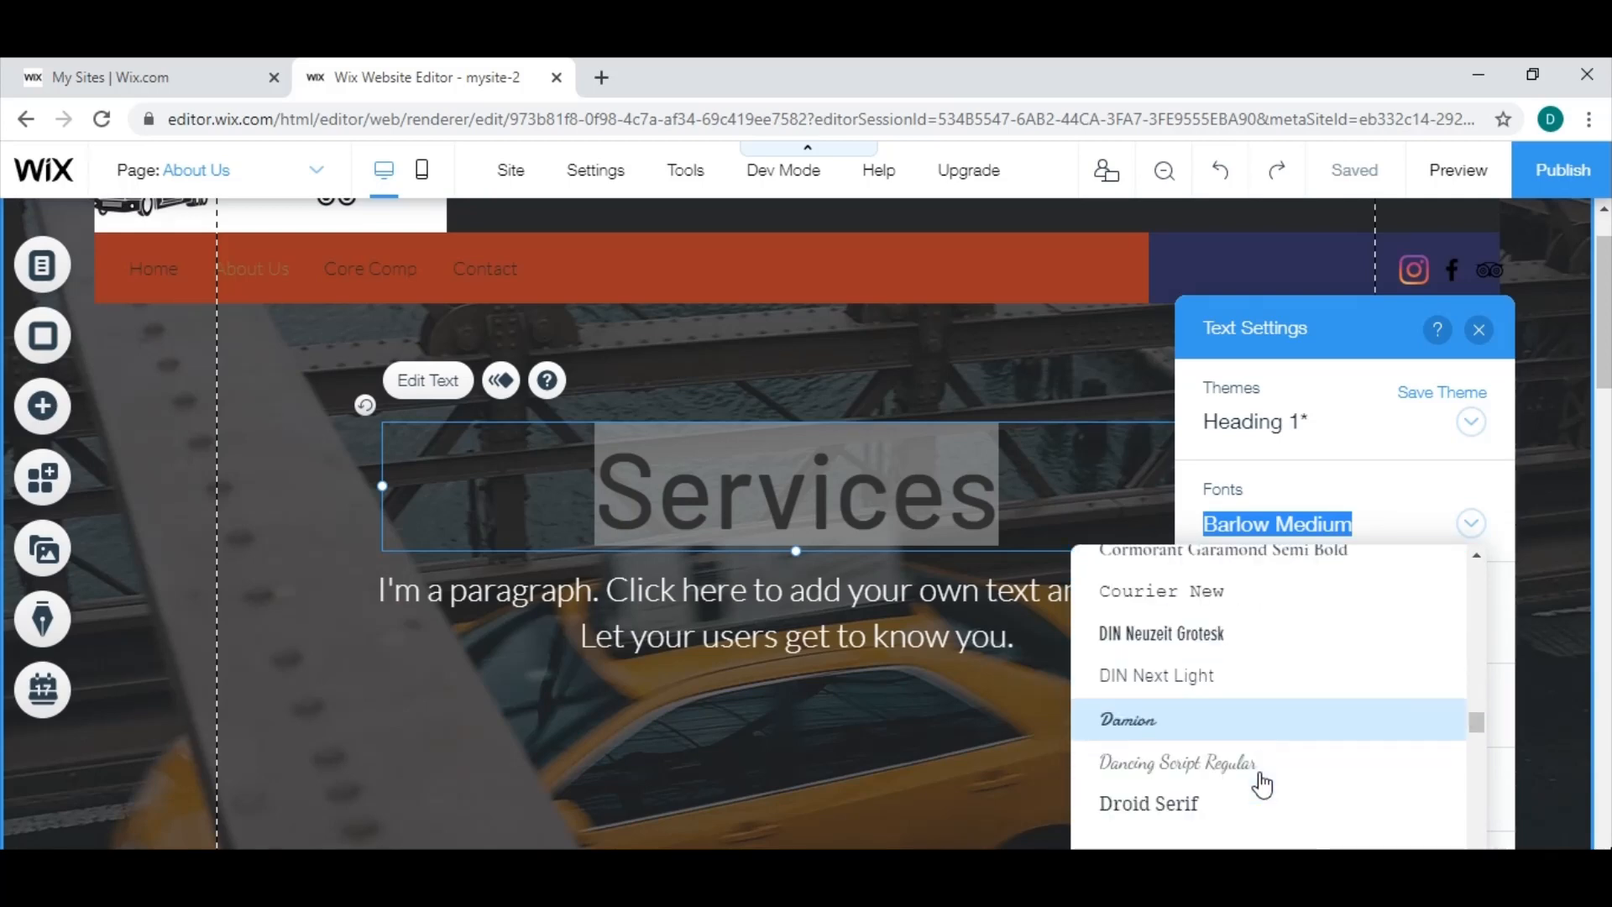
pyautogui.scroll(-3, 1218, 723)
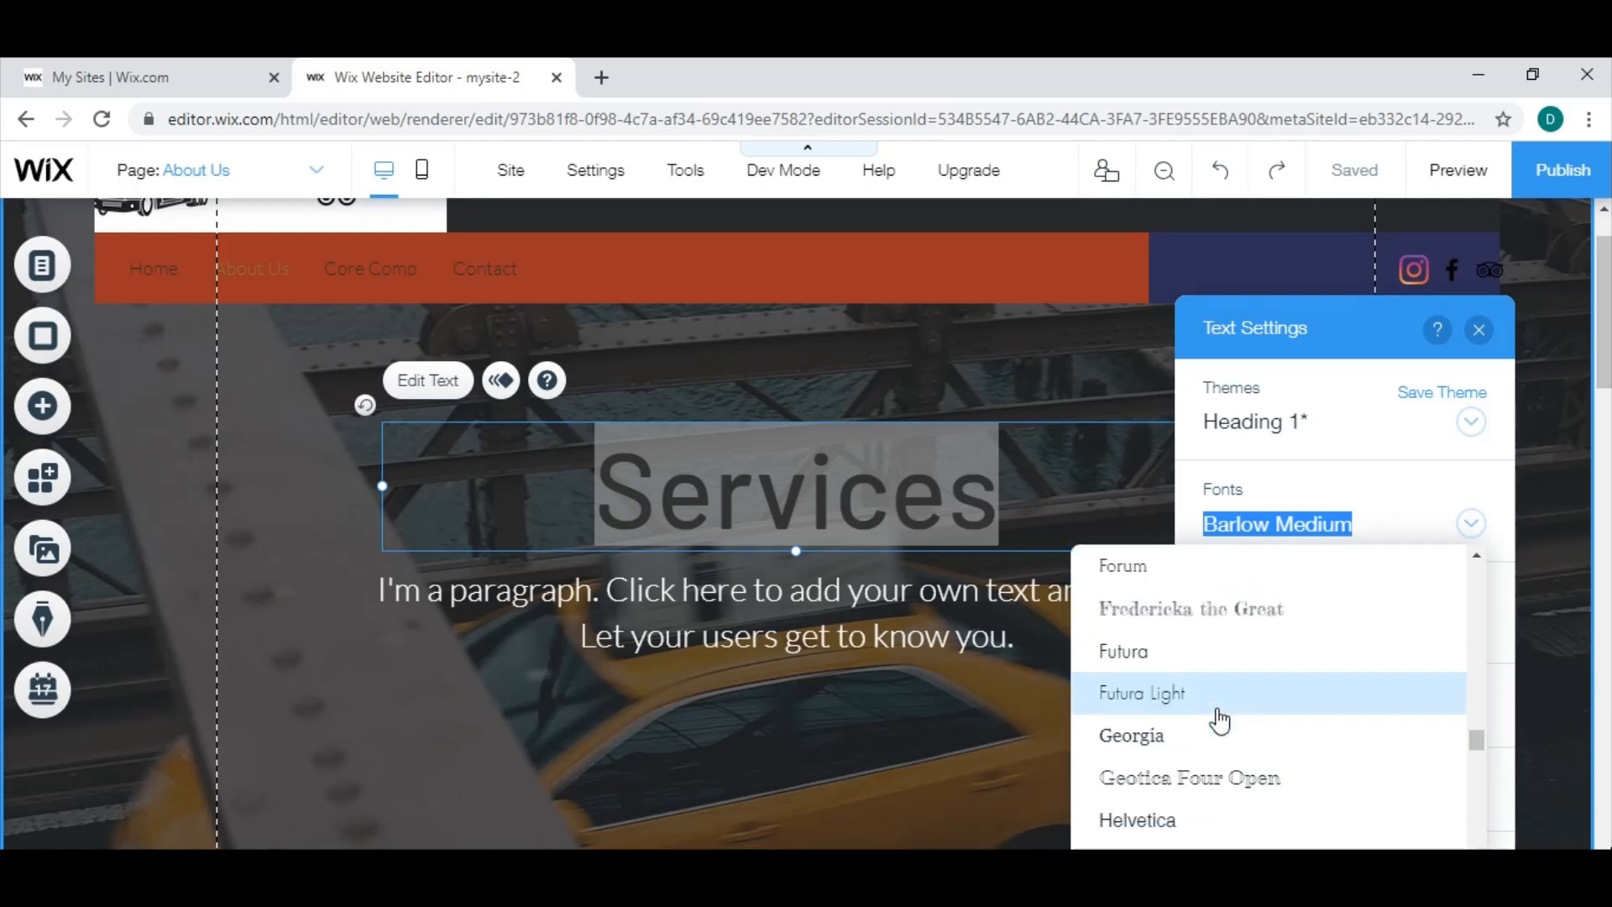
pyautogui.click(1214, 796)
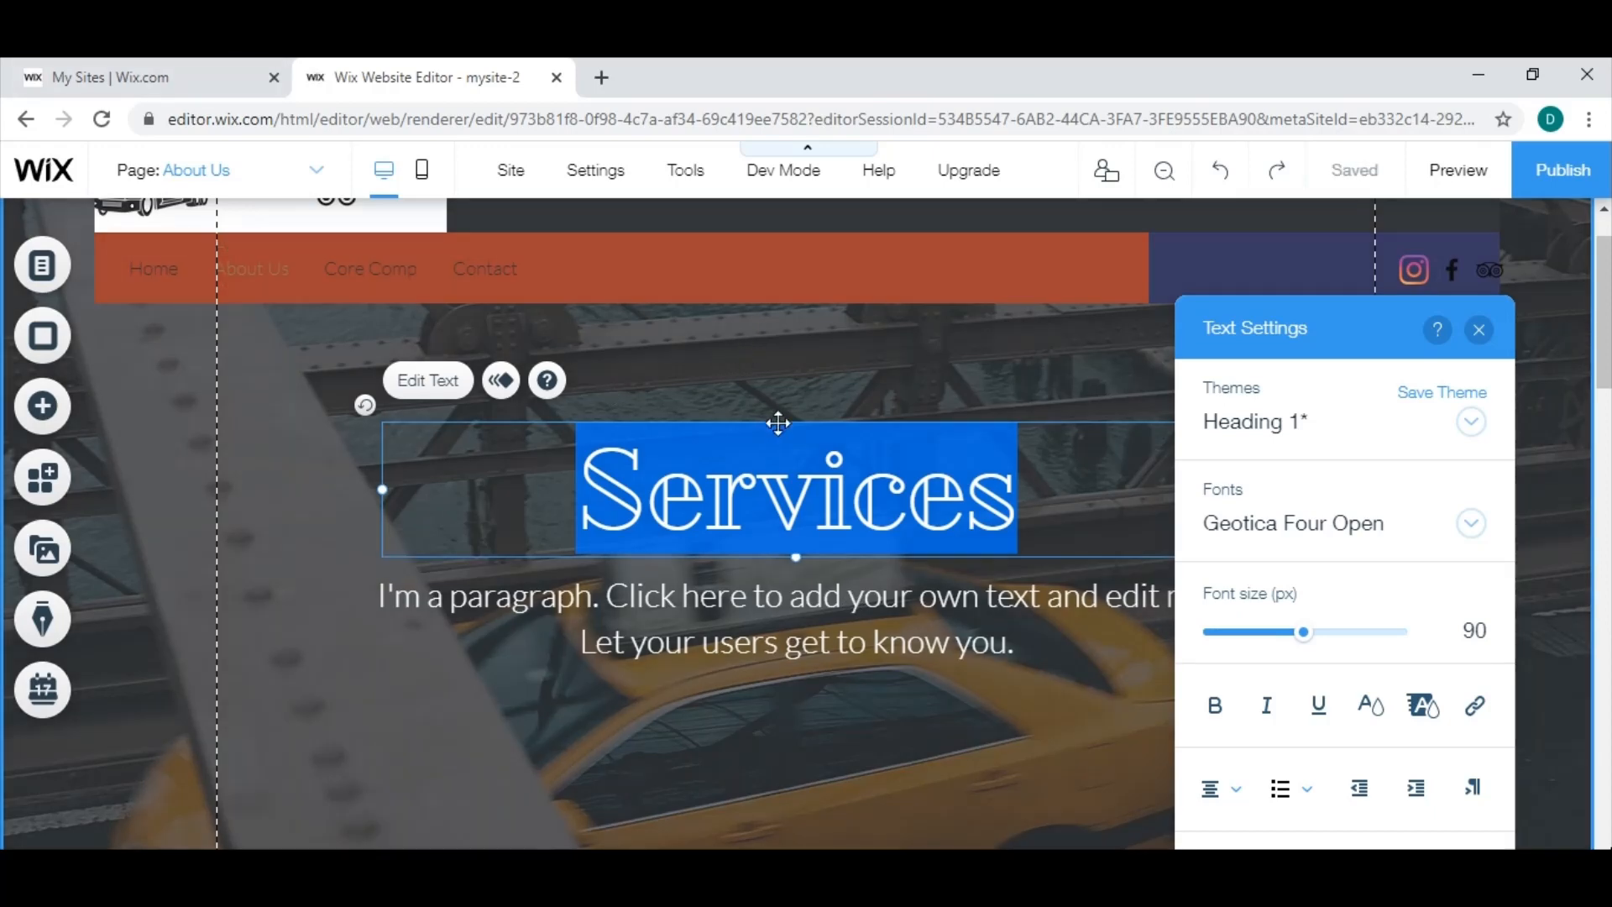
pyautogui.click(775, 416)
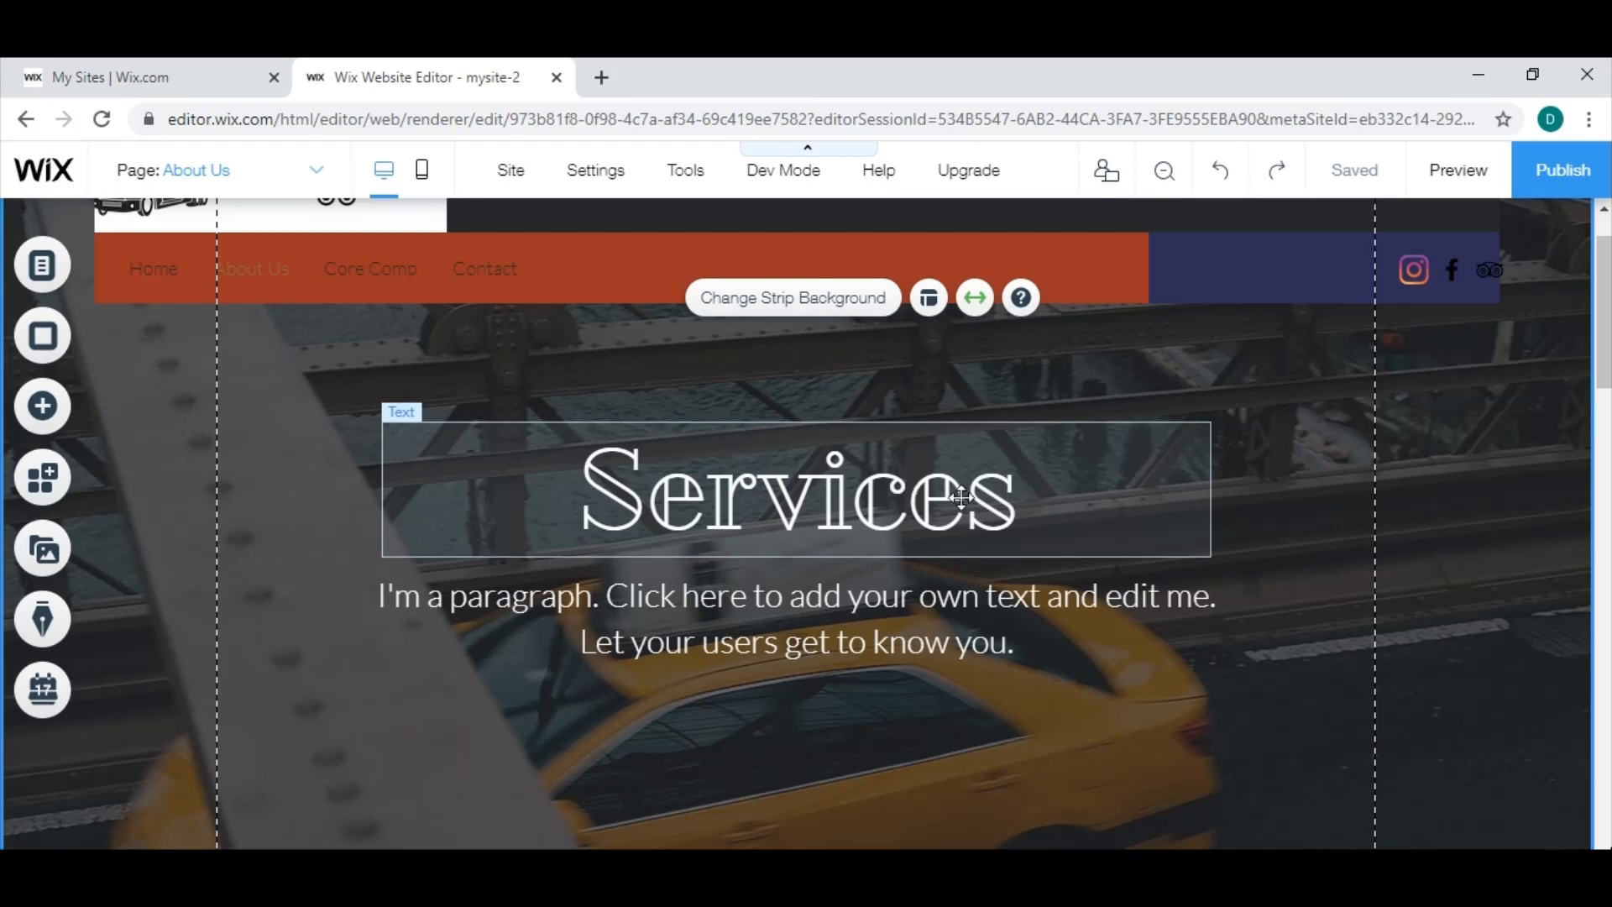
pyautogui.click(725, 509)
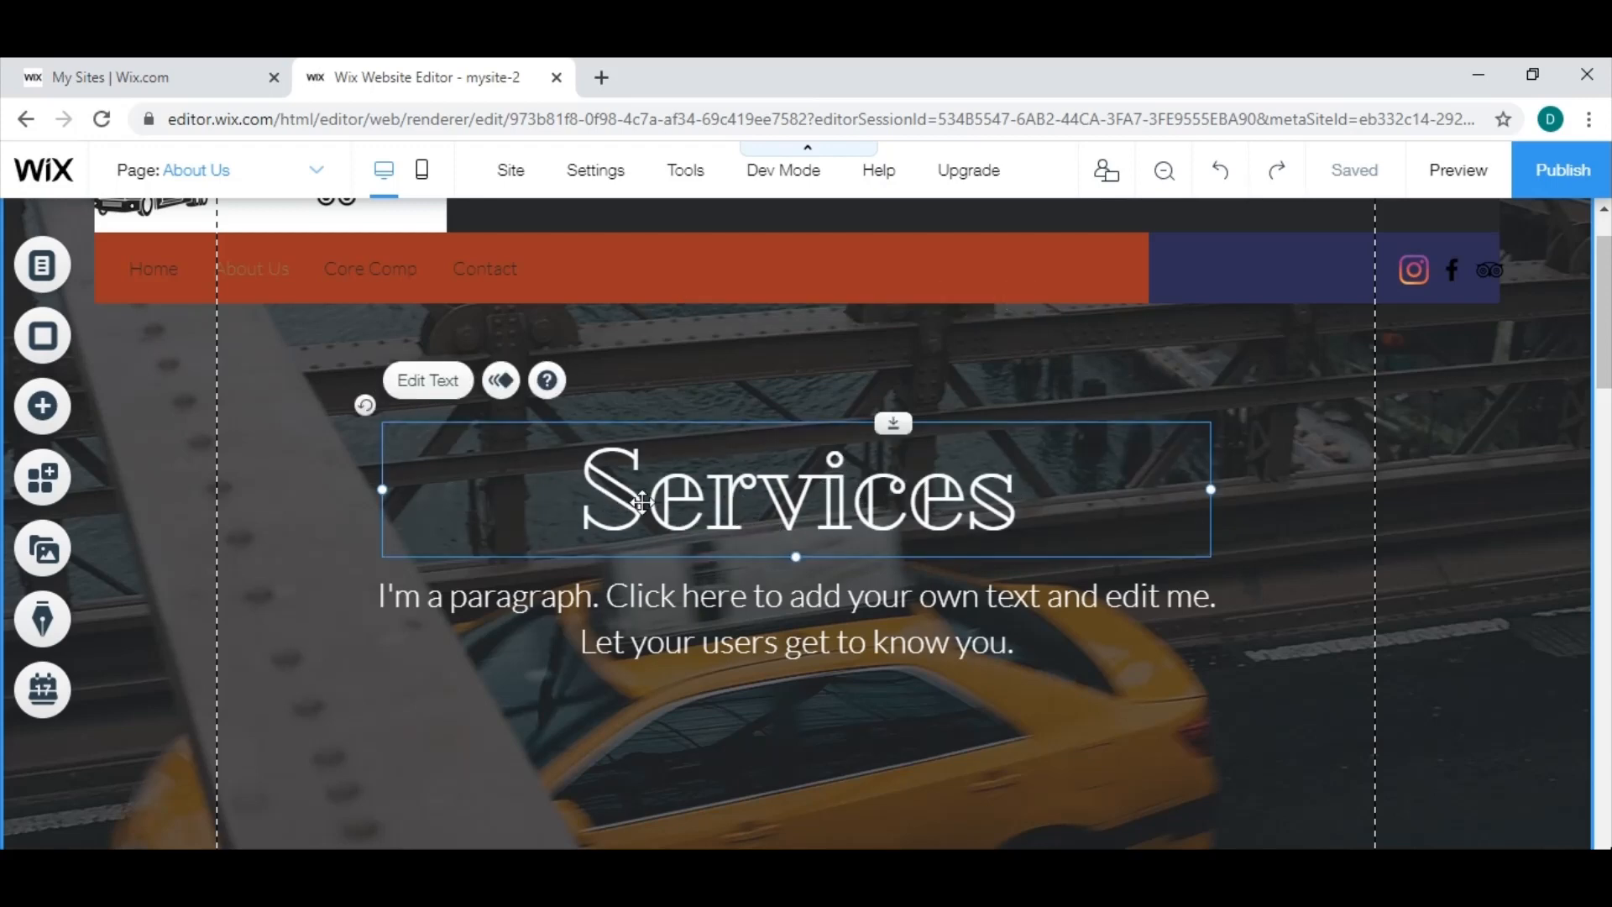
pyautogui.click(890, 622)
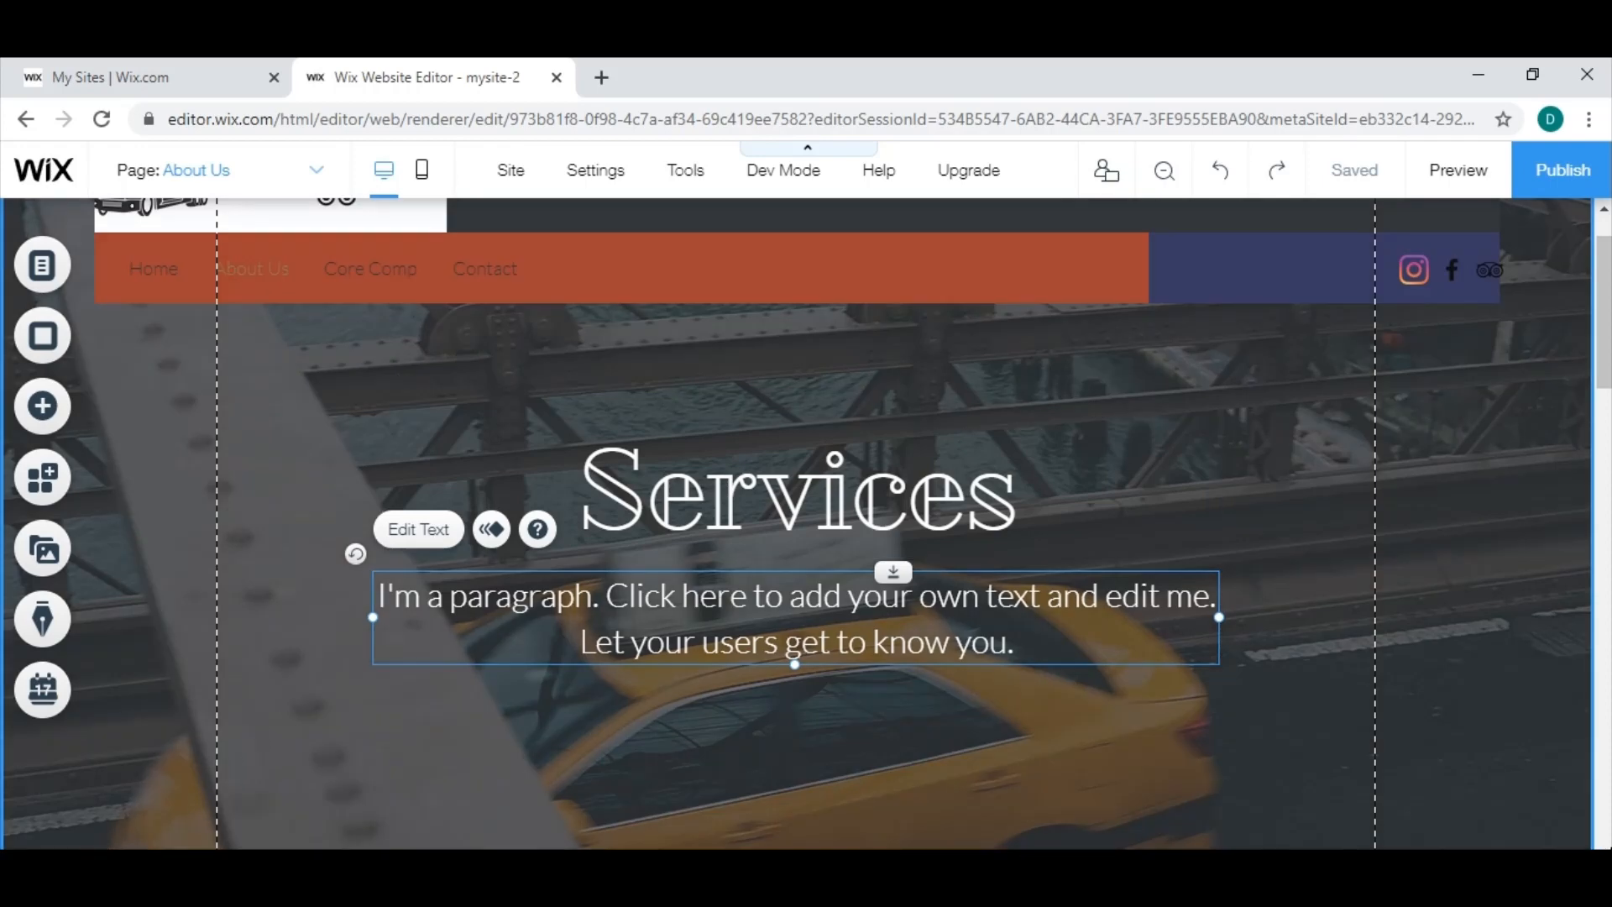
pyautogui.scroll(1, 840, 521)
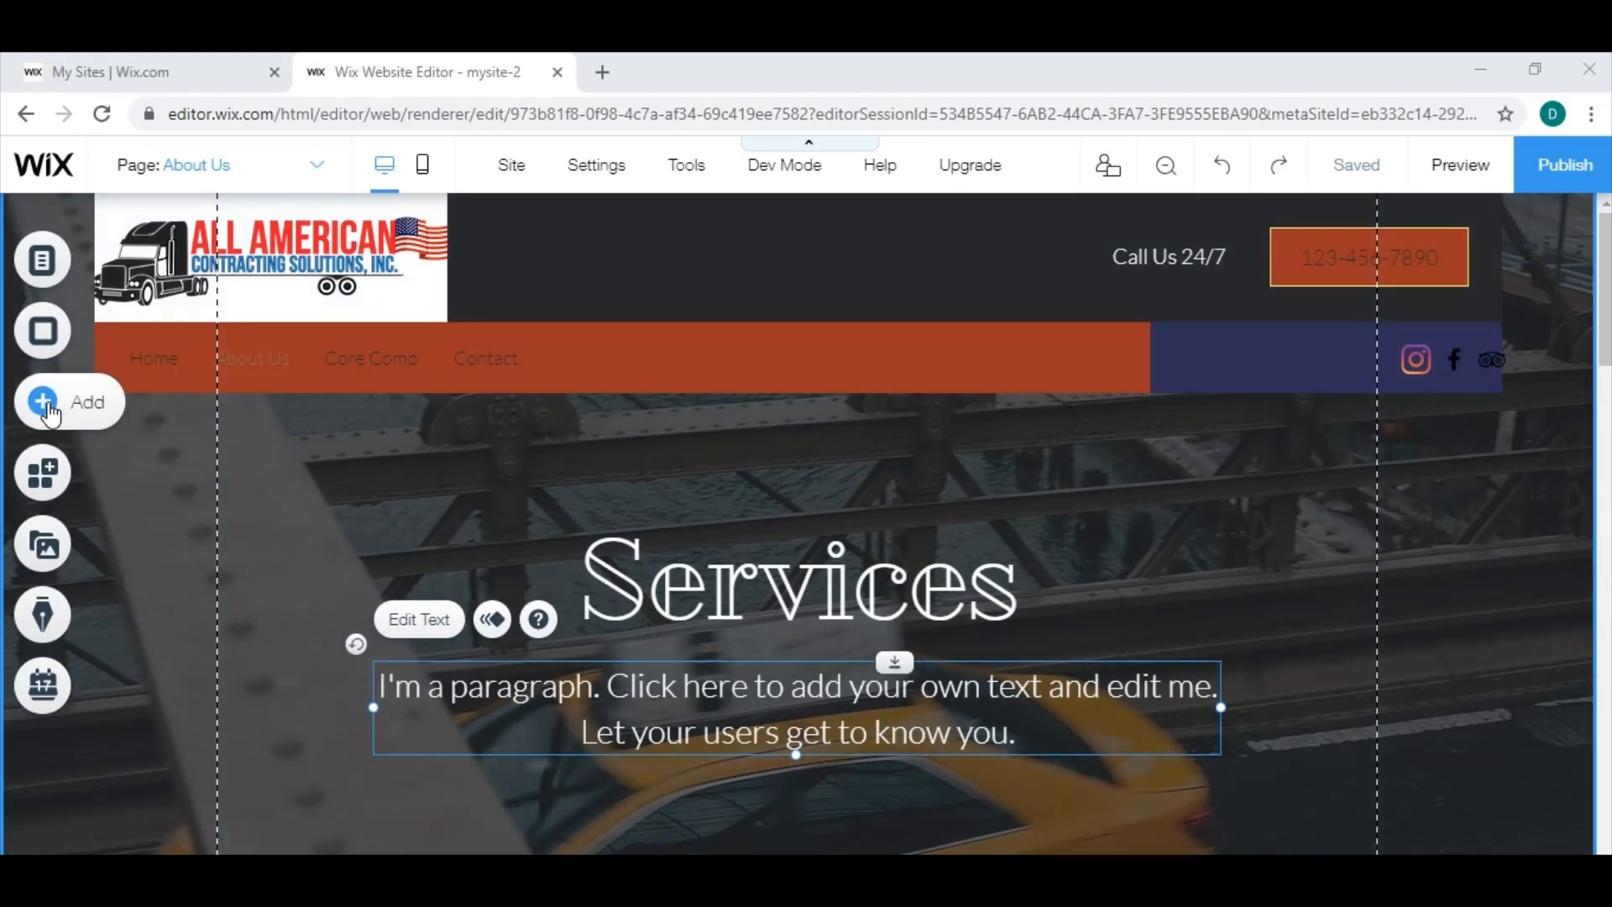
# Open the Free Wix Images collection for adding an image to the About Us page and search it for "business".
pyautogui.click(46, 407)
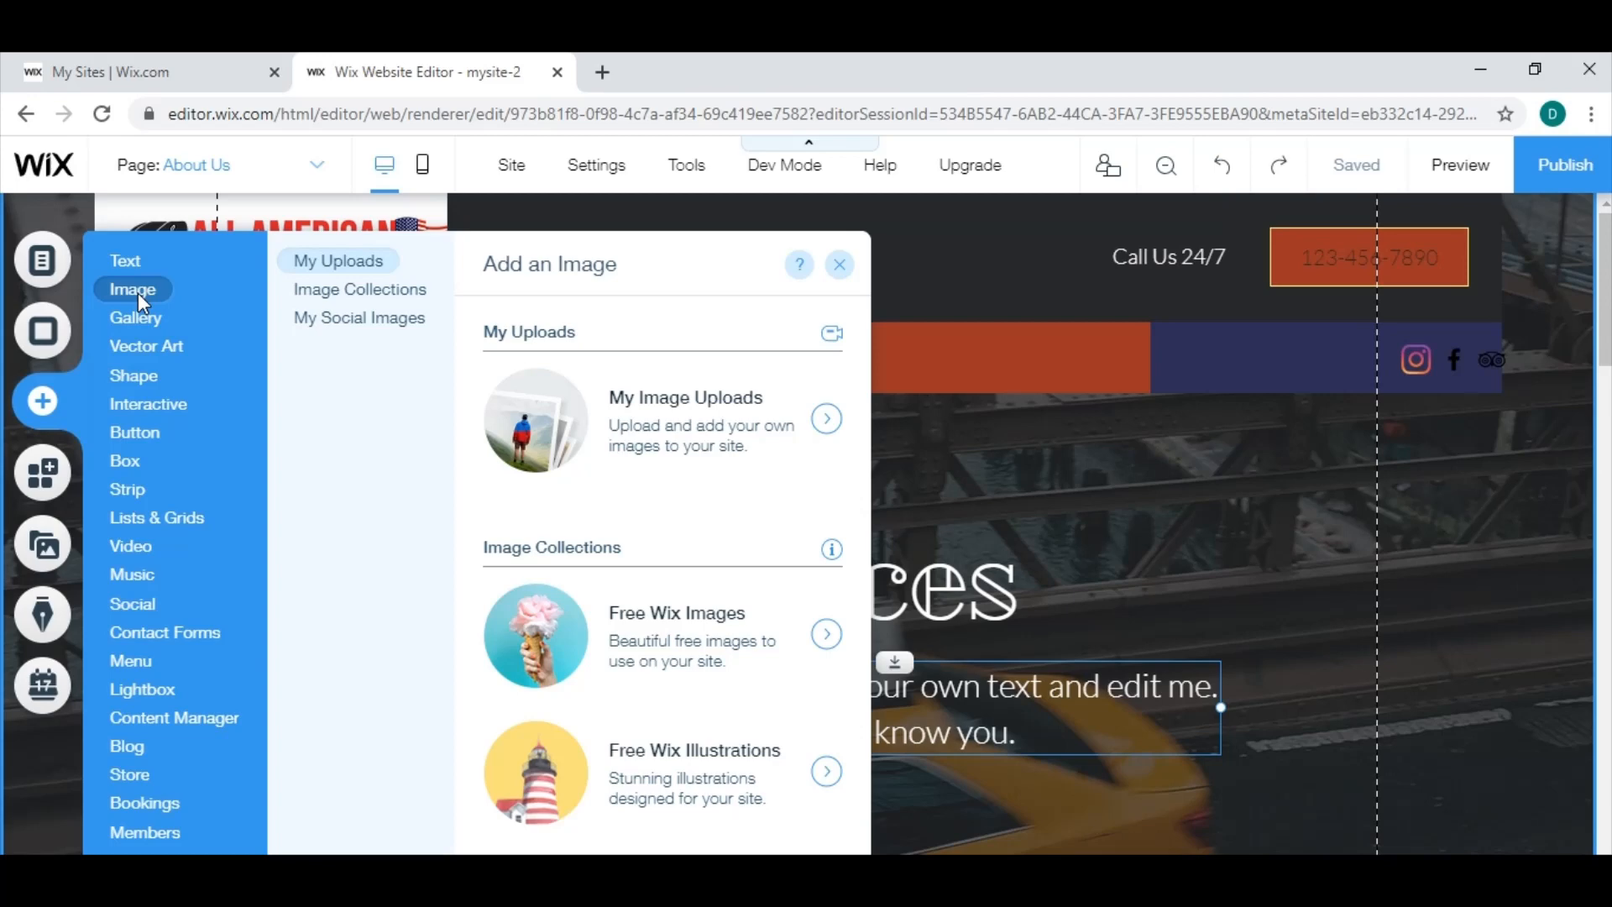
pyautogui.moveTo(117, 331)
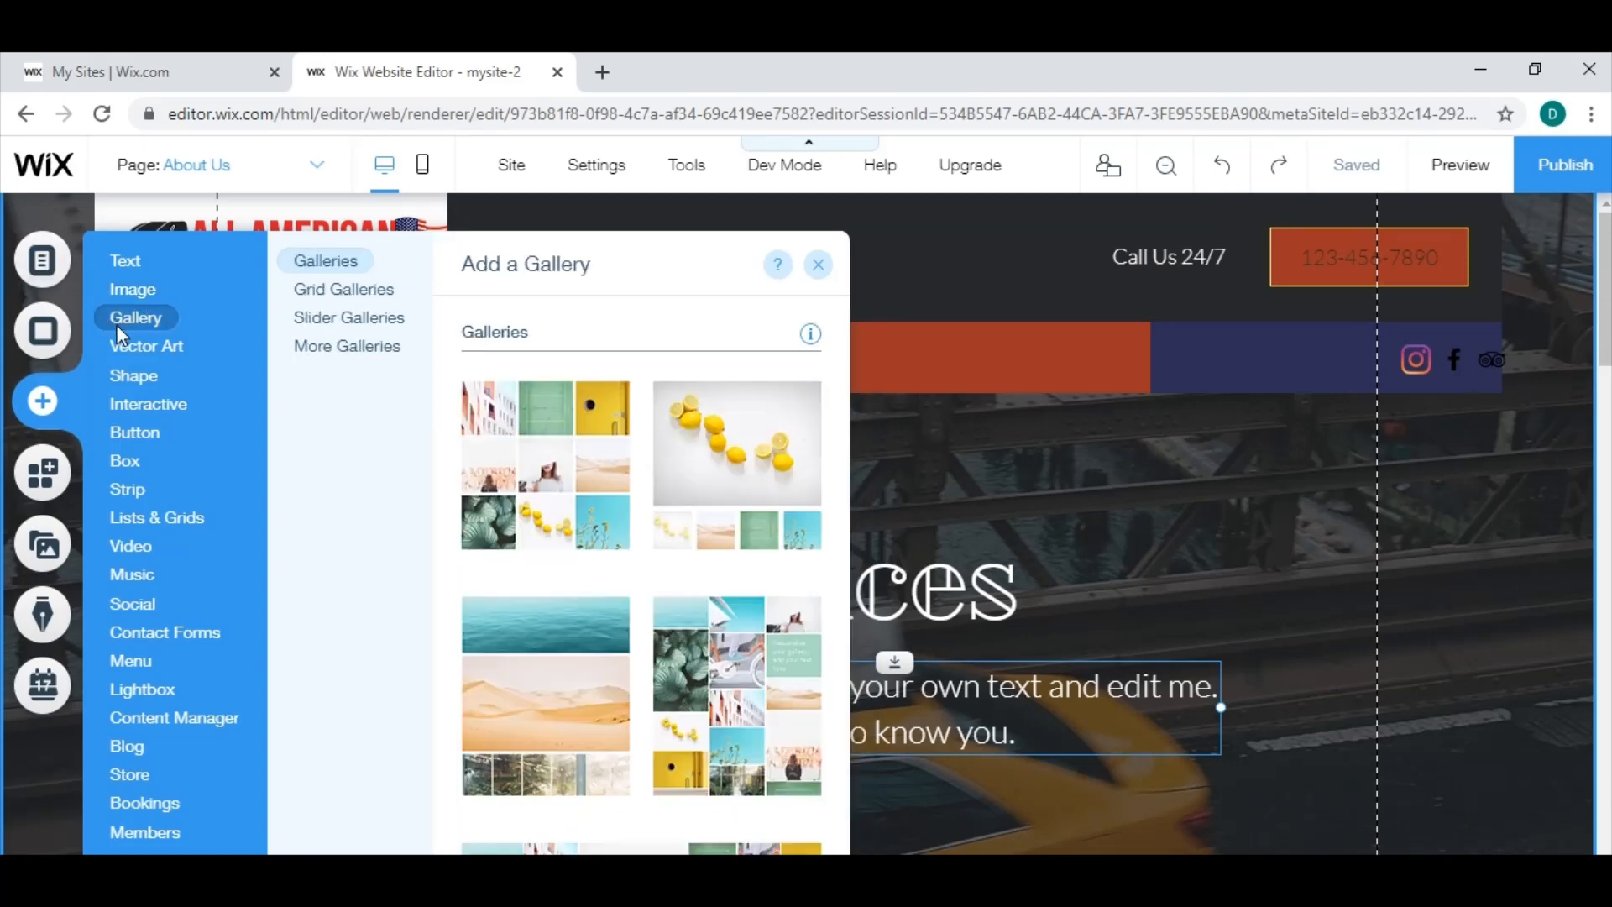
pyautogui.moveTo(148, 296)
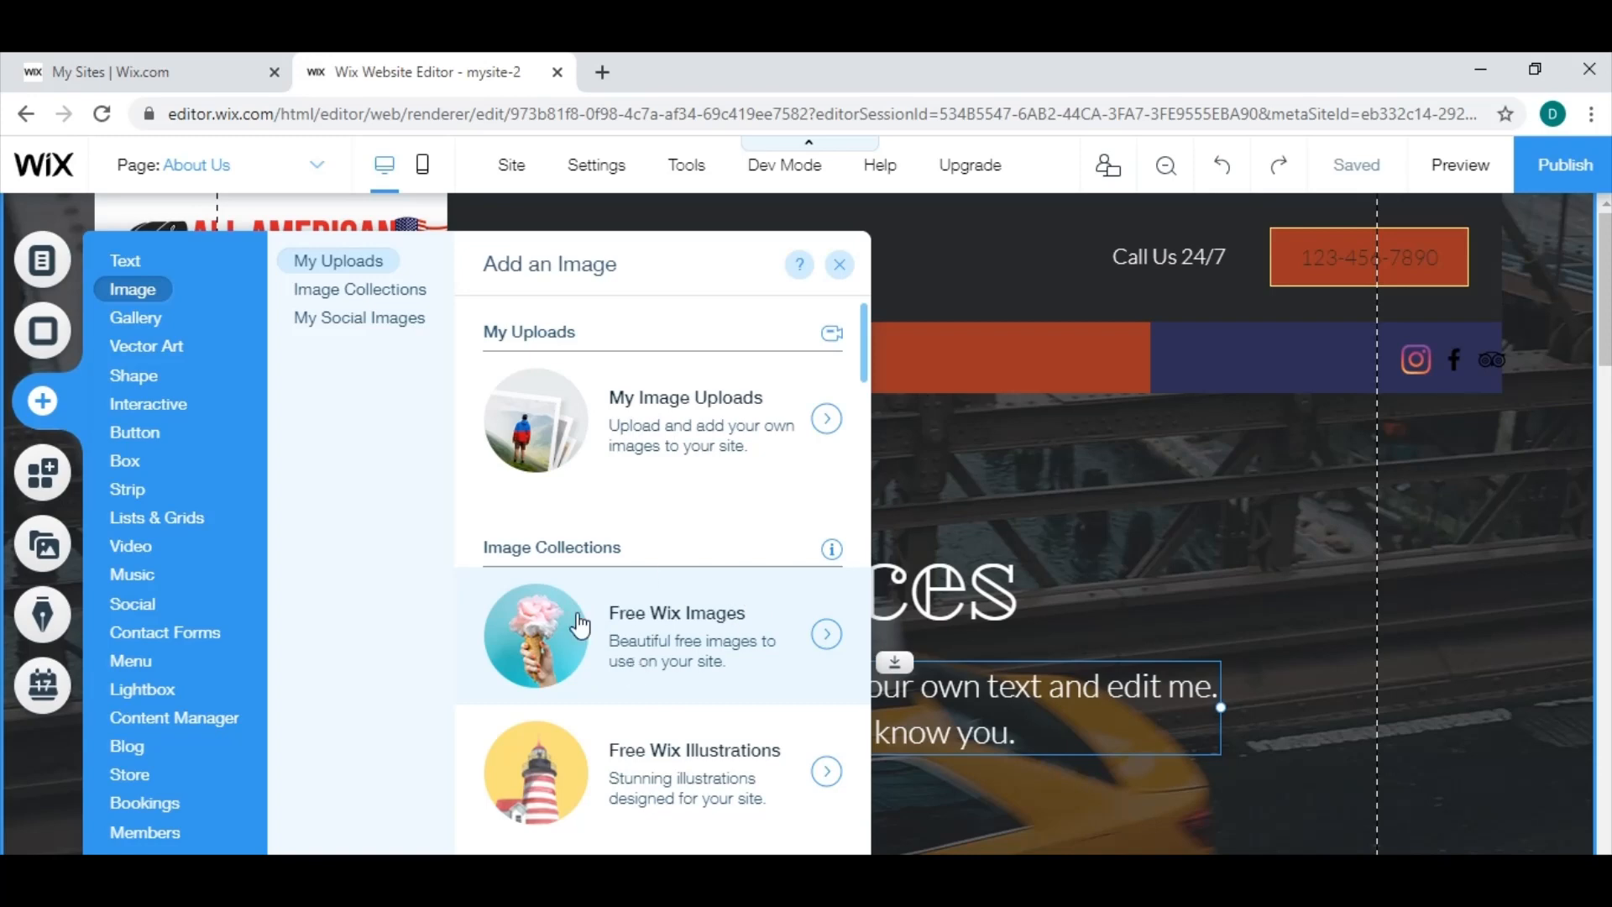
pyautogui.click(827, 638)
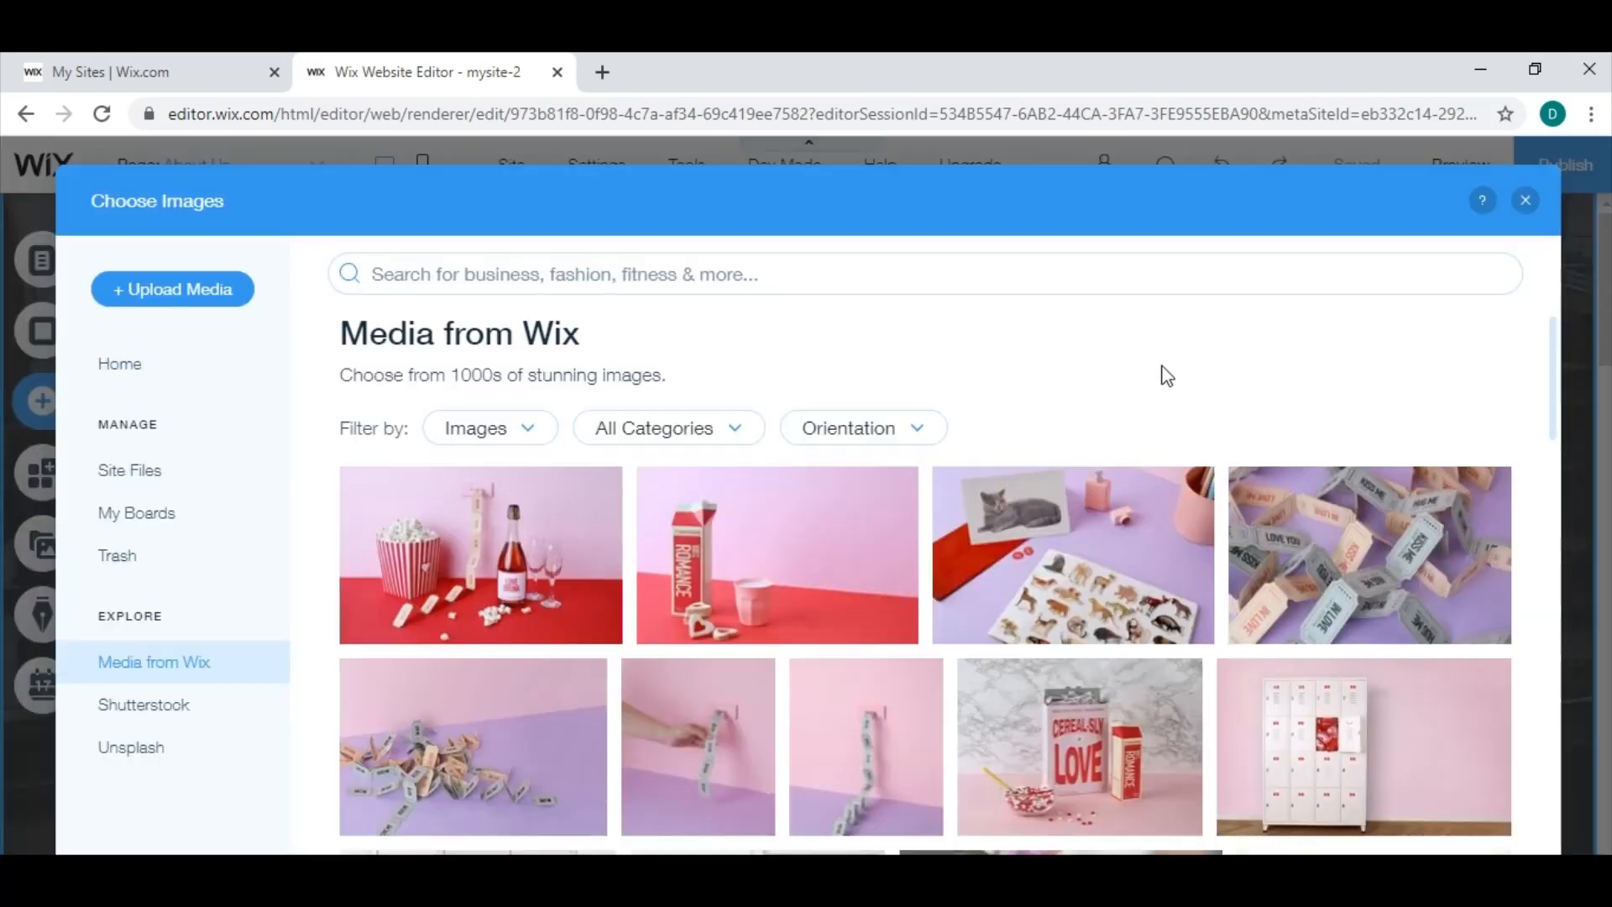
pyautogui.scroll(-5, 1232, 603)
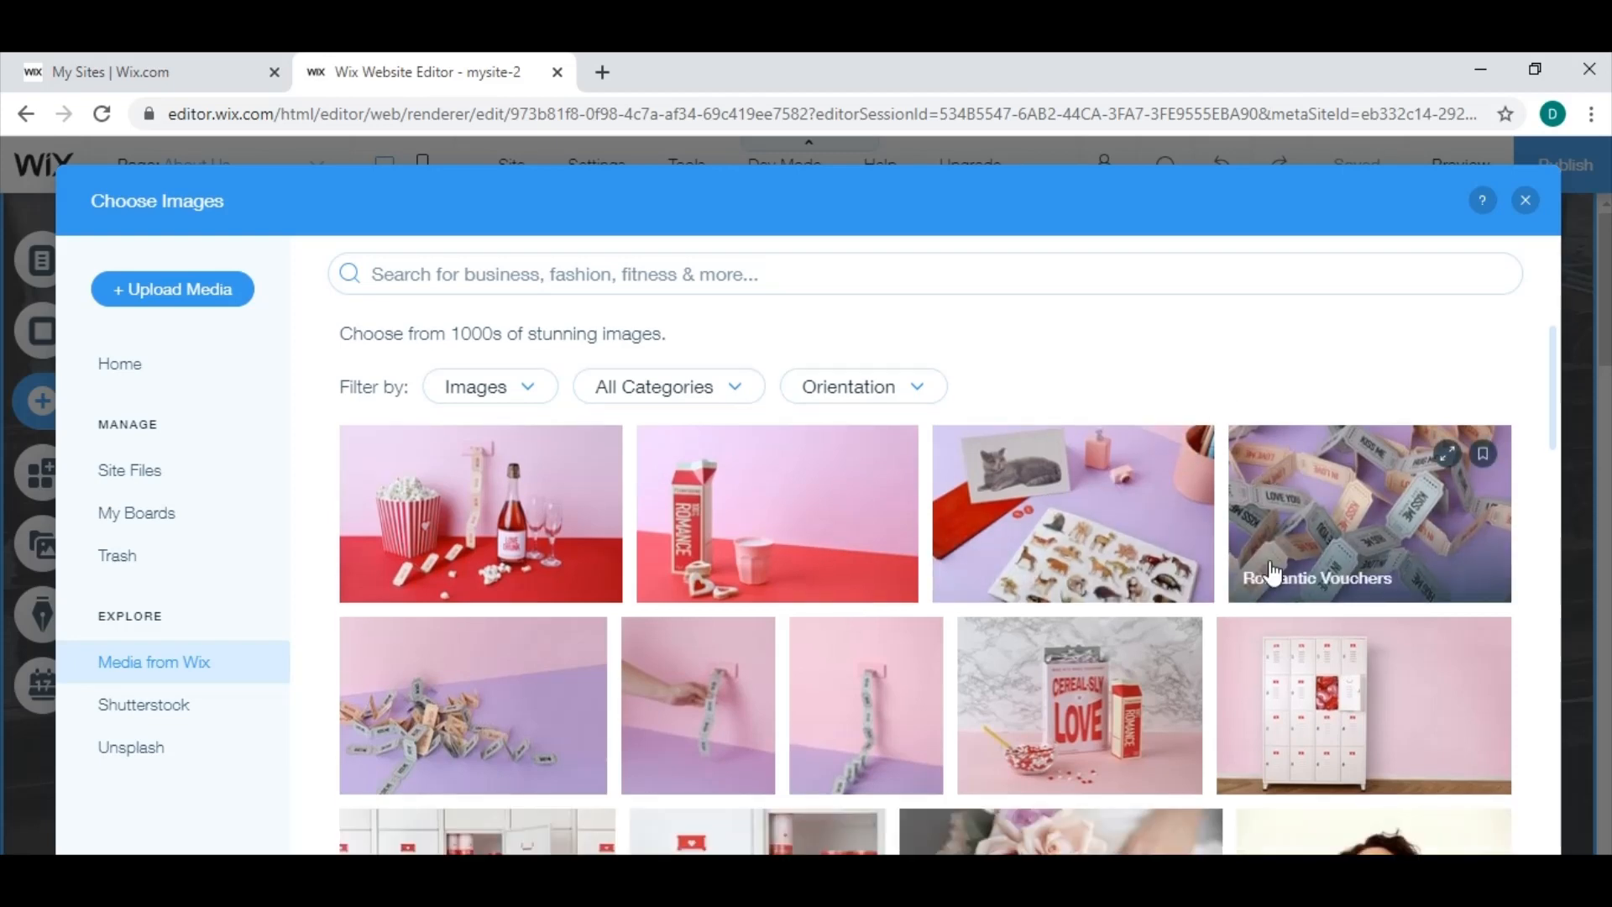
pyautogui.scroll(5, 1142, 604)
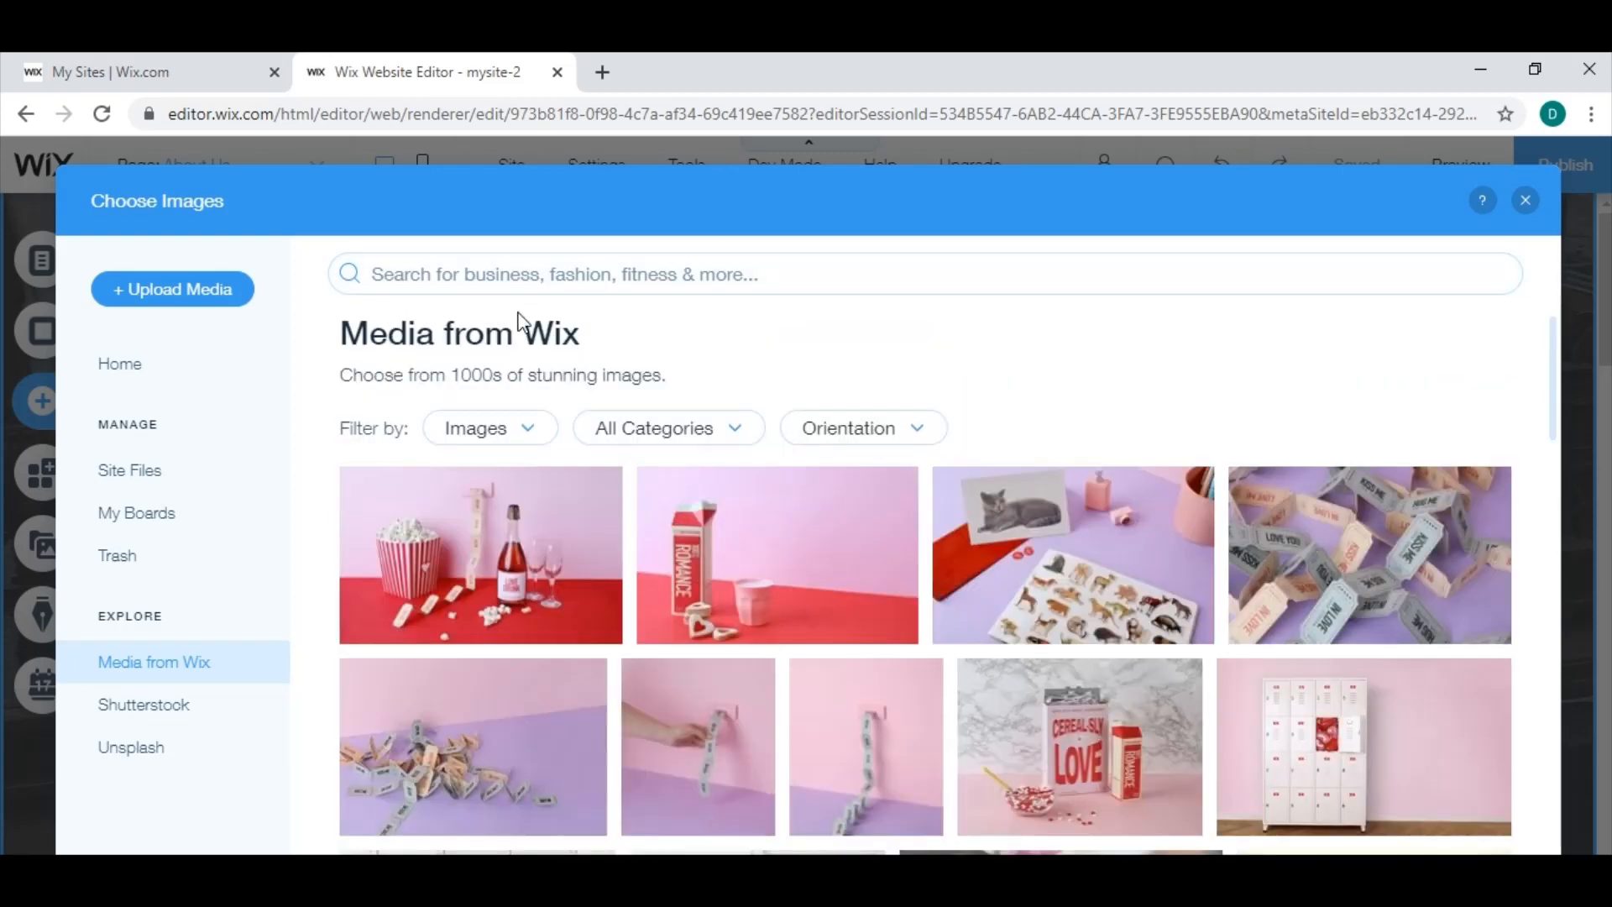
pyautogui.click(436, 272)
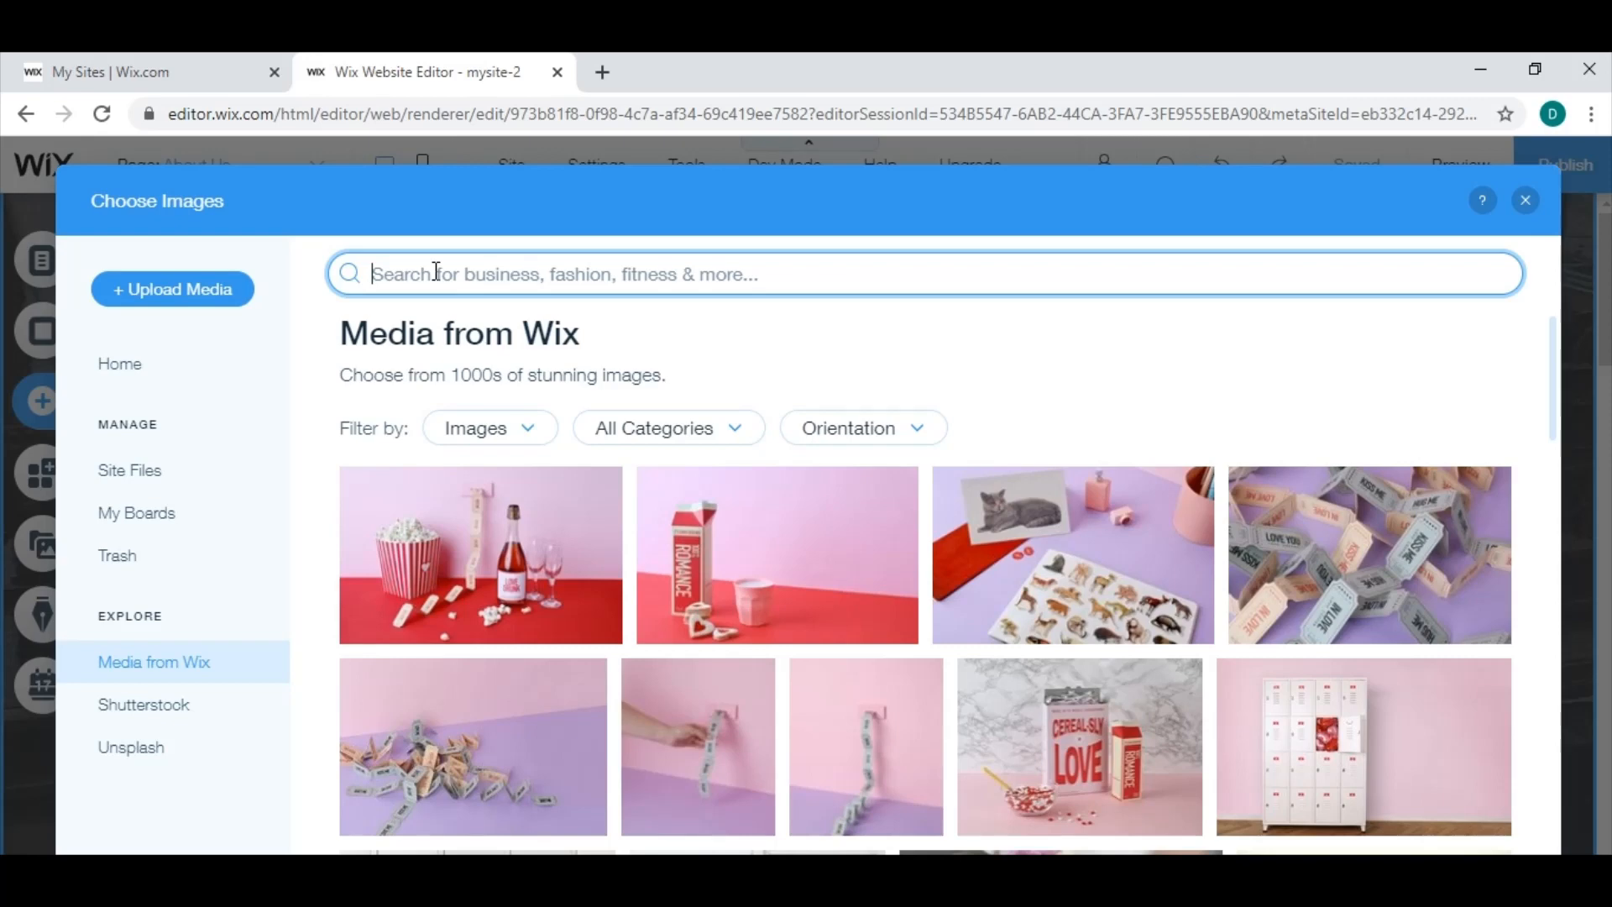
pyautogui.write('business')
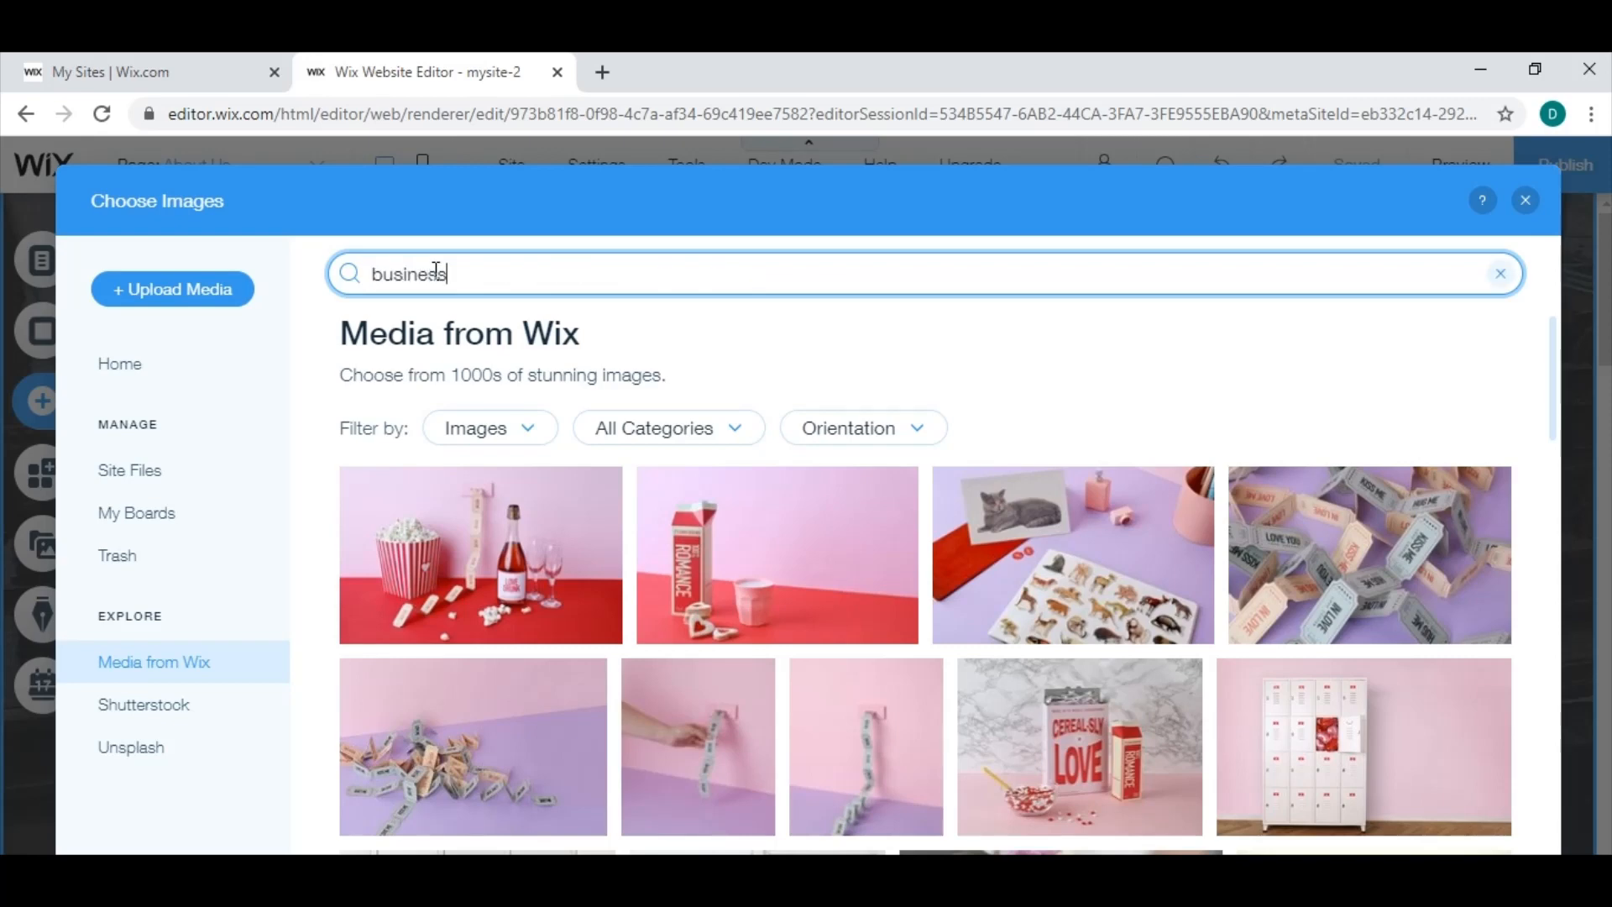
pyautogui.press('Return')
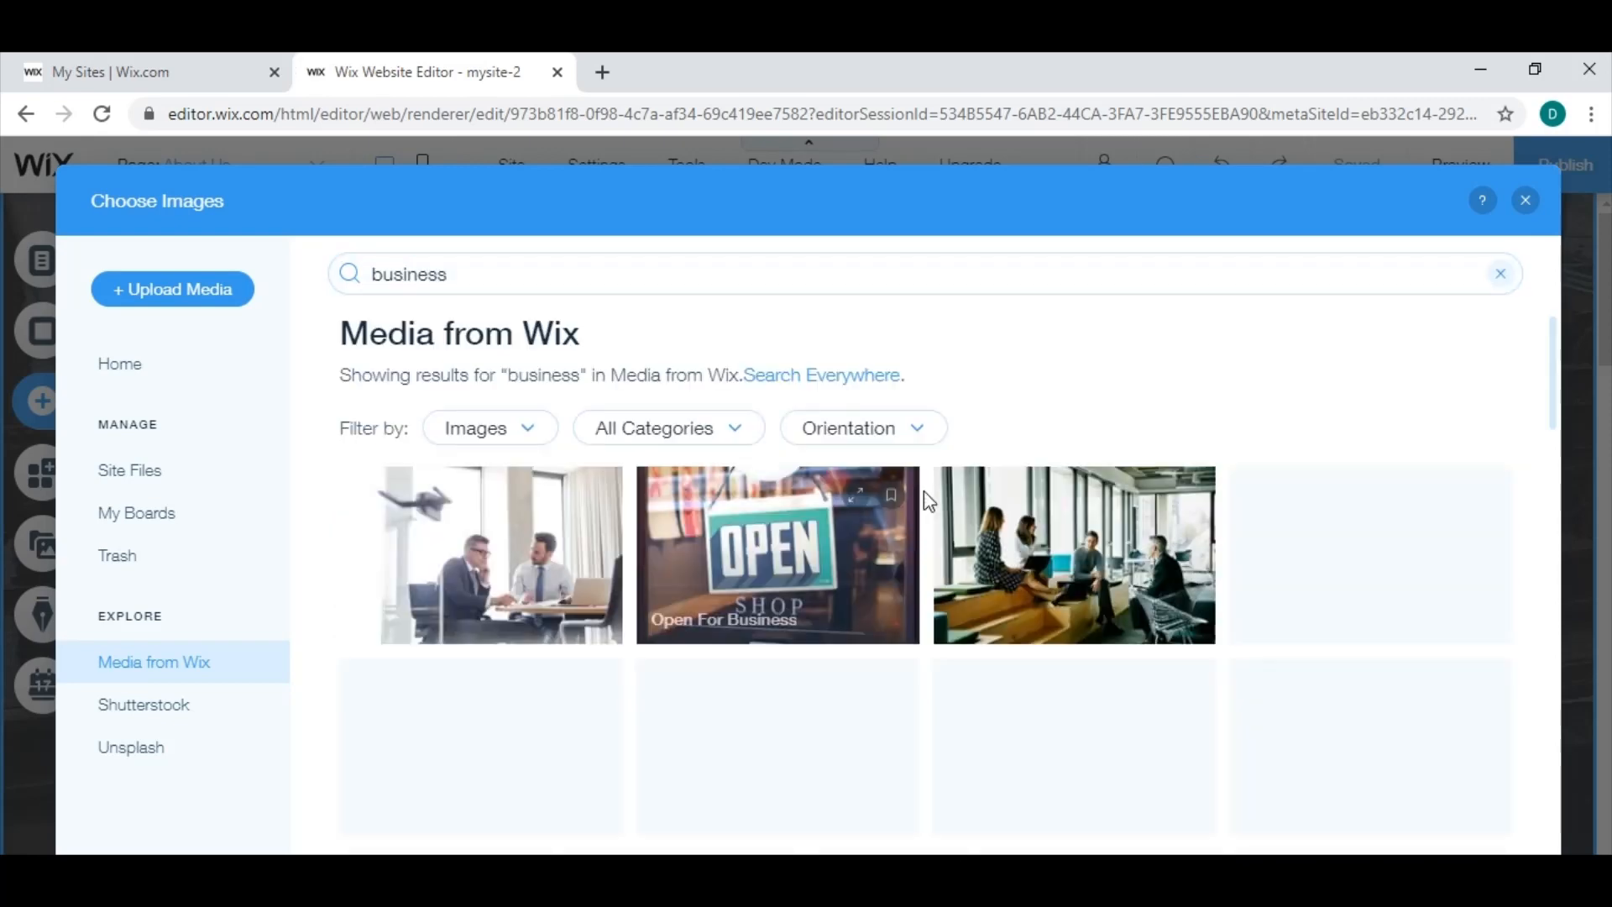
# Add the "Making Notes" image from the "business" search results to the About Us page.
pyautogui.moveTo(1553, 359); pyautogui.dragTo(1554, 388)
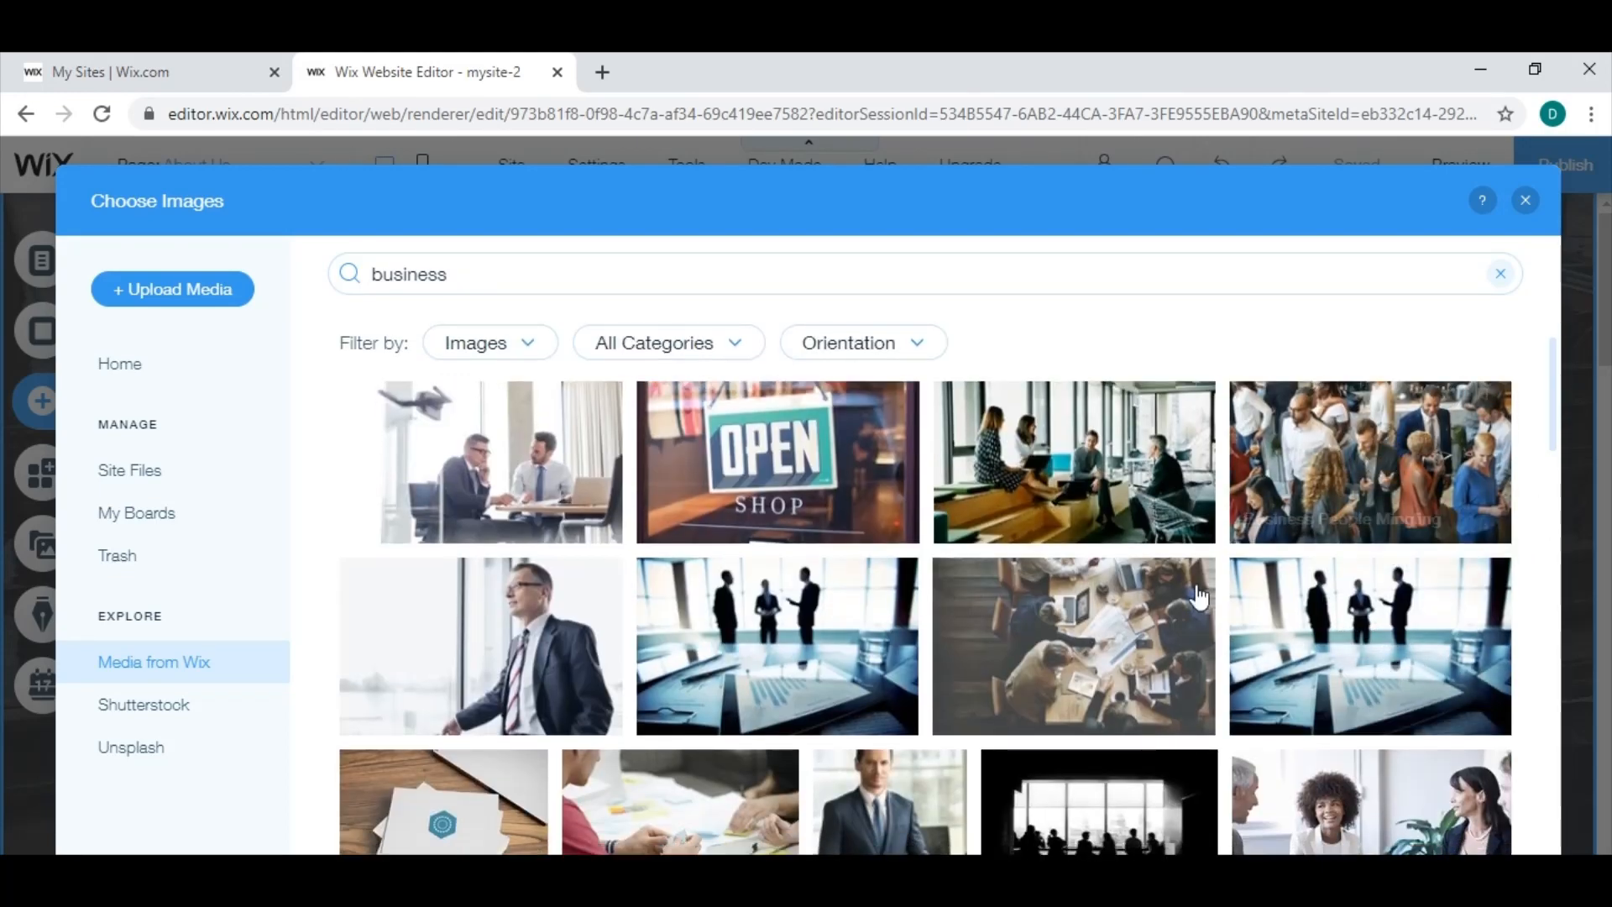
pyautogui.scroll(-6, 1199, 598)
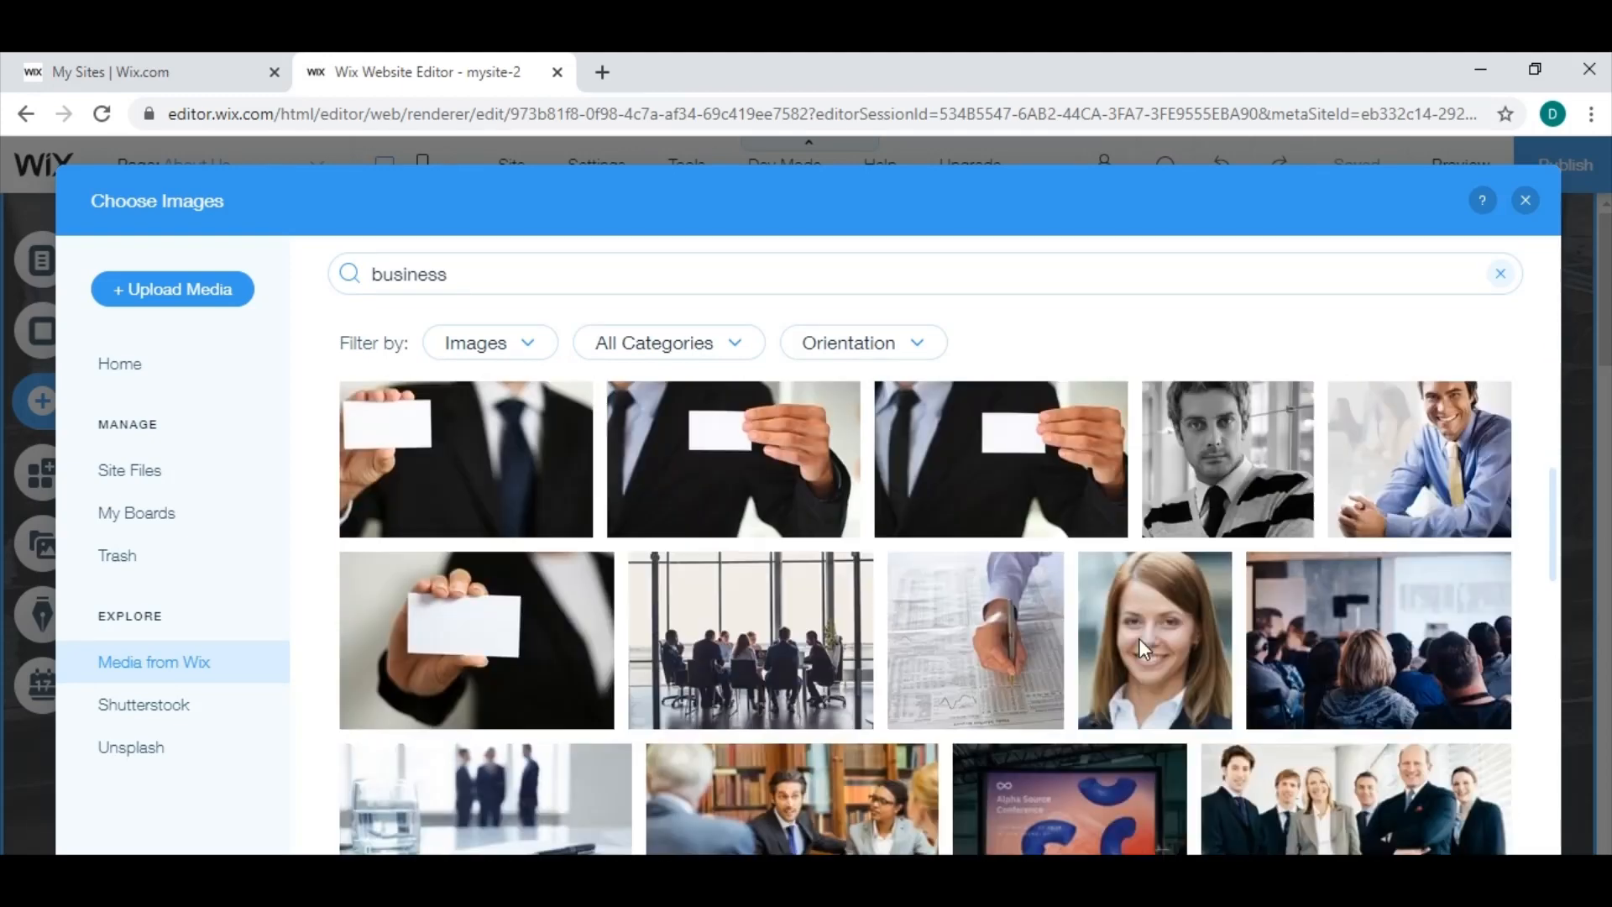
pyautogui.scroll(-2, 1139, 638)
pyautogui.scroll(3, 1134, 636)
pyautogui.scroll(-5, 1132, 633)
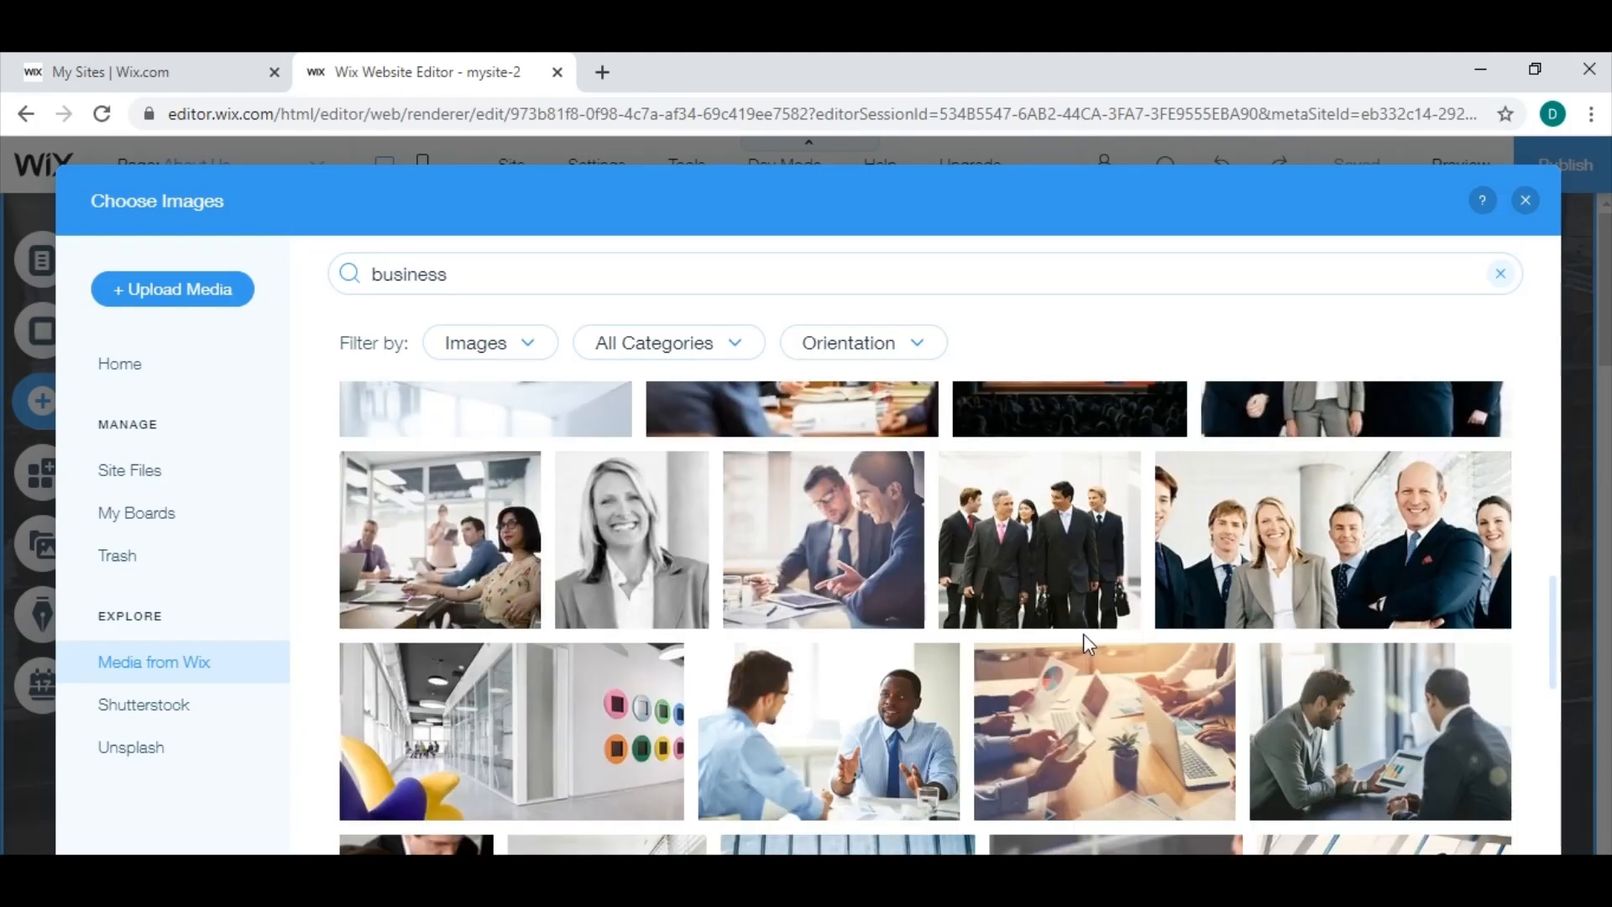
pyautogui.scroll(-5, 1083, 633)
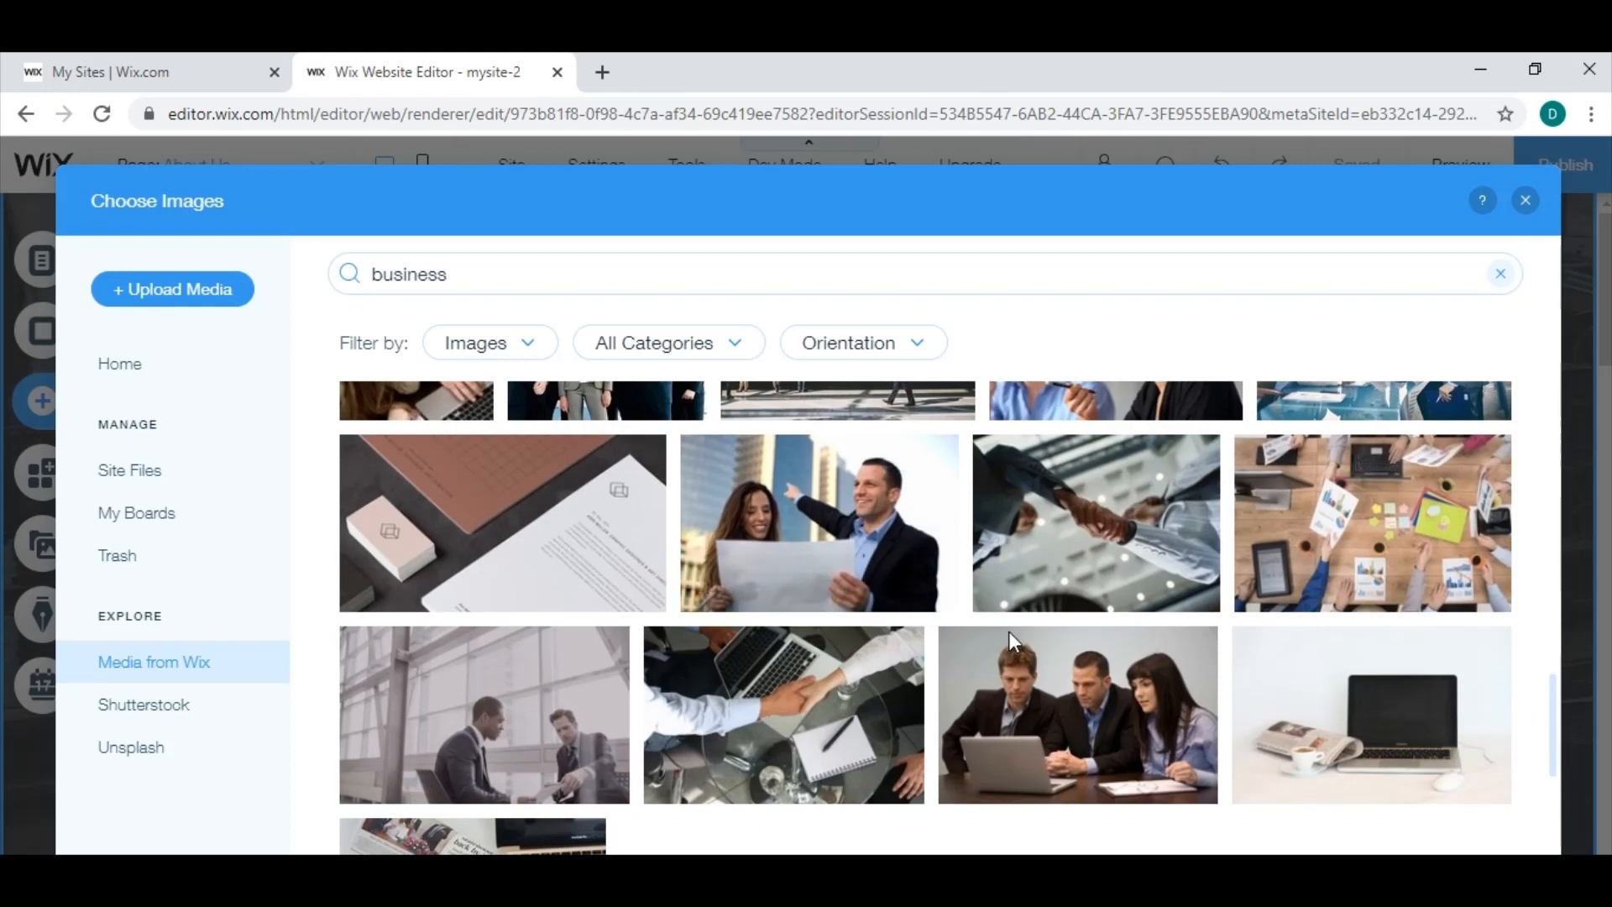
pyautogui.scroll(-1, 1026, 667)
pyautogui.scroll(3, 1092, 638)
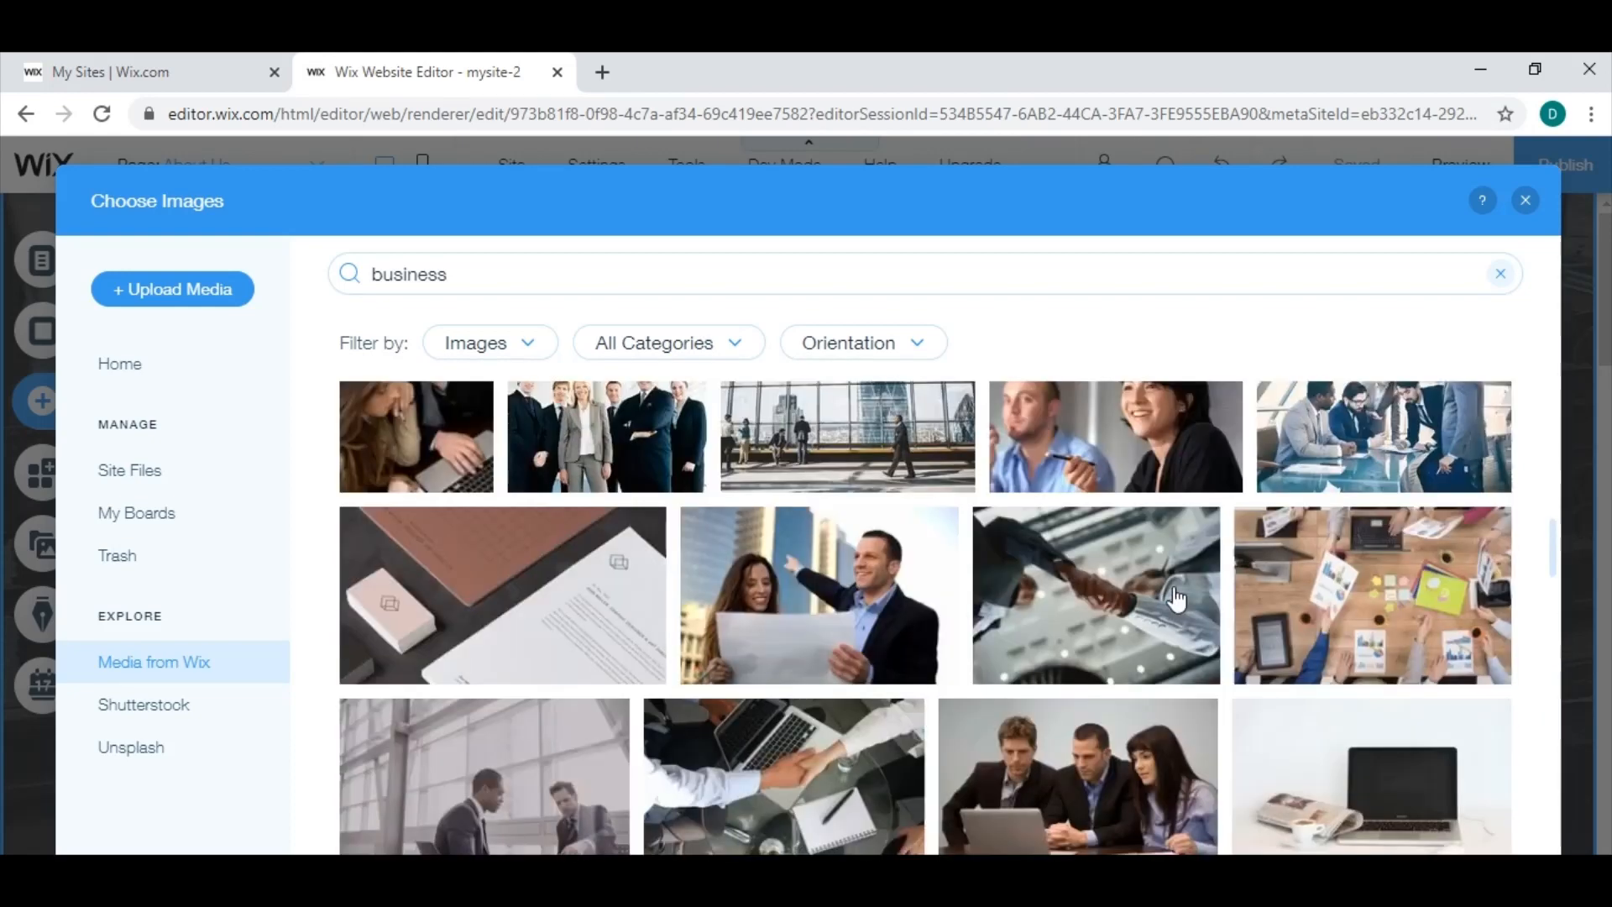
pyautogui.scroll(-7, 1172, 600)
pyautogui.scroll(-5, 1174, 615)
pyautogui.scroll(3, 1174, 609)
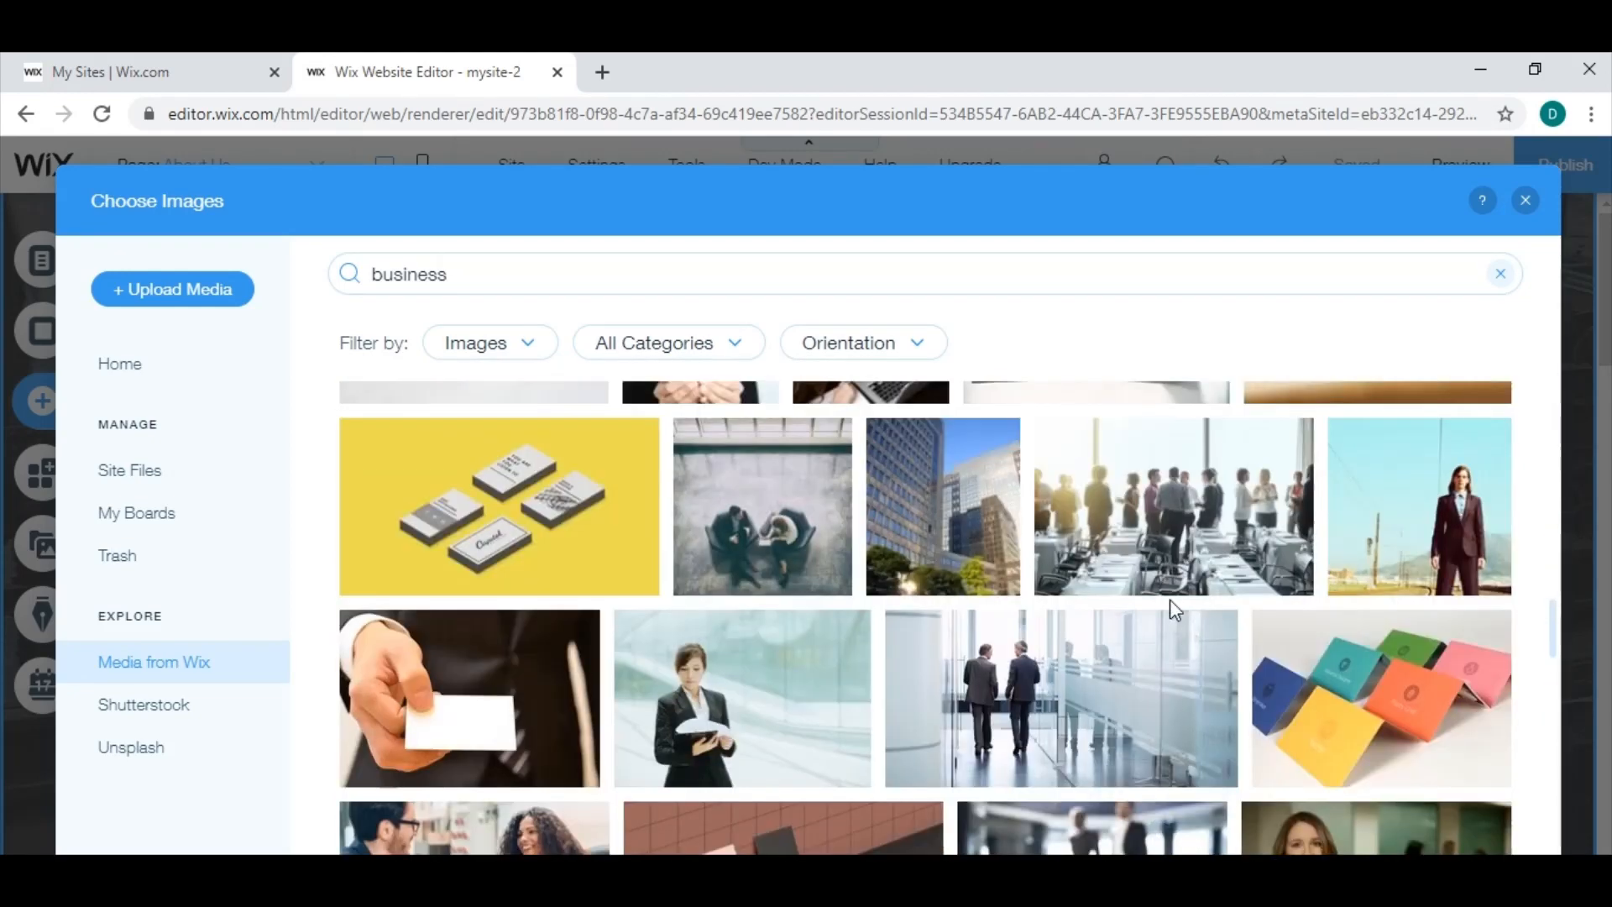
pyautogui.scroll(-3, 1171, 598)
pyautogui.scroll(4, 1170, 605)
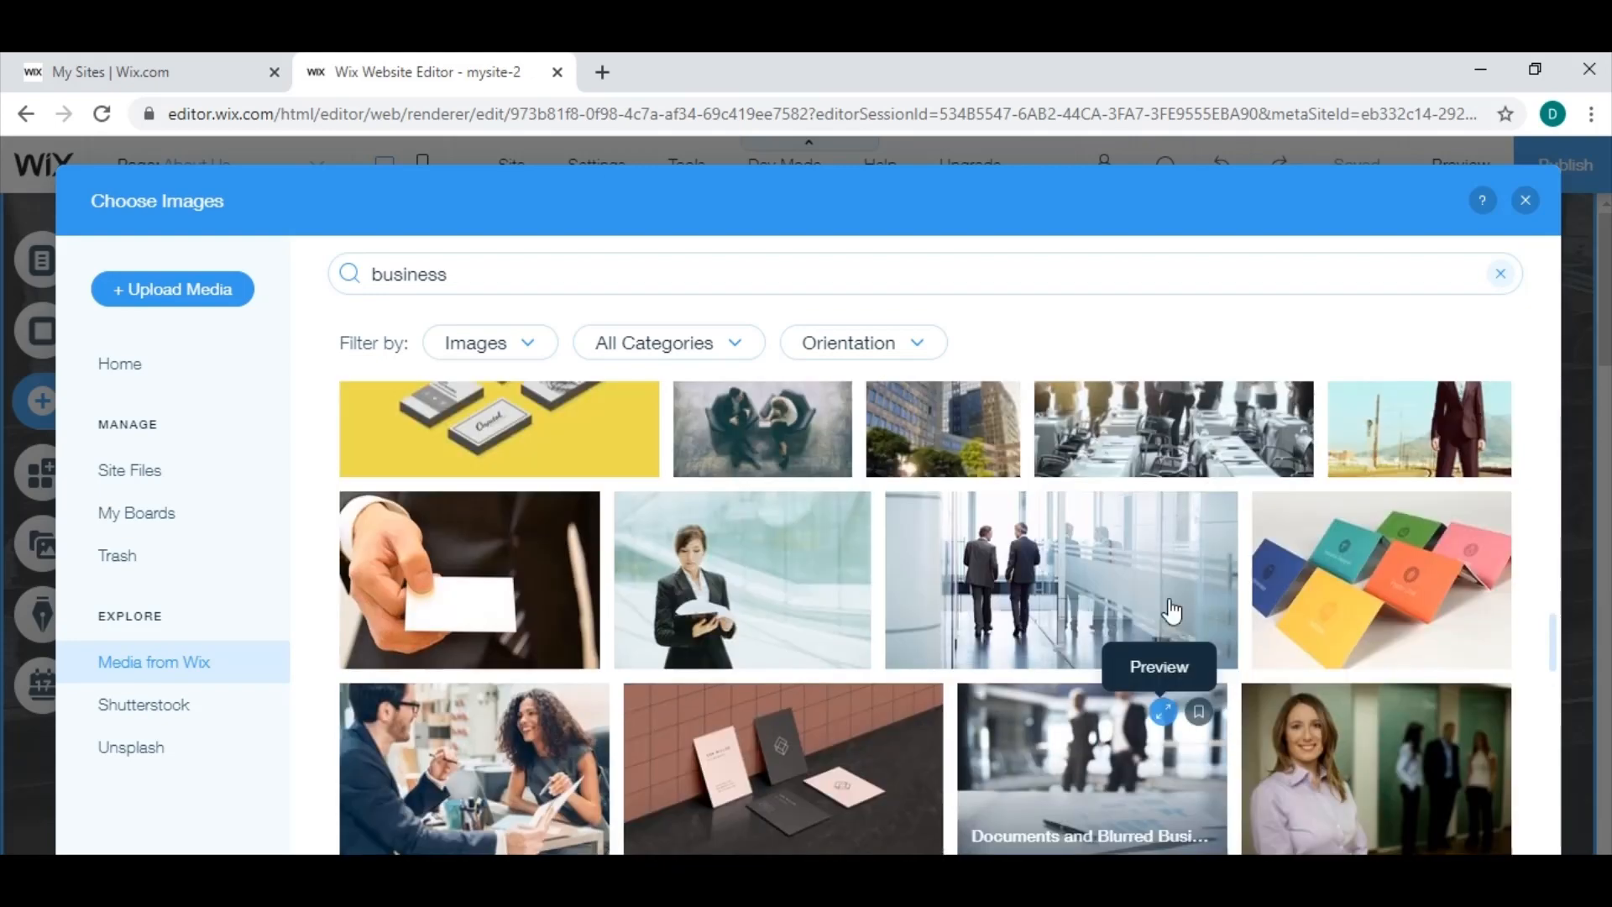
pyautogui.scroll(-8, 1169, 598)
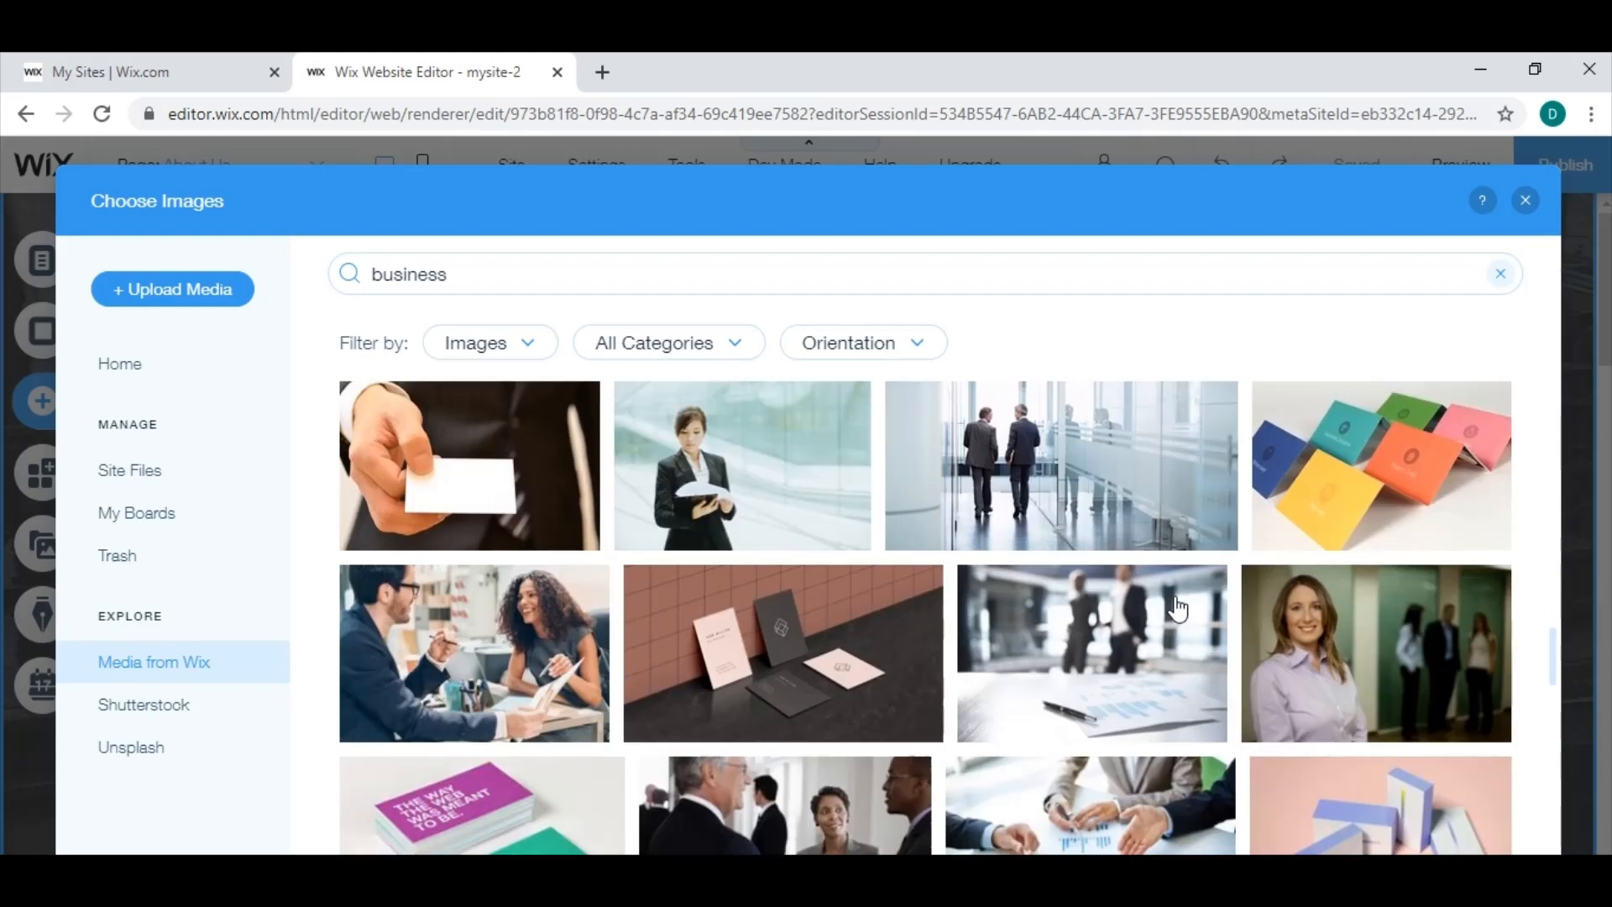
pyautogui.scroll(-6, 840, 609)
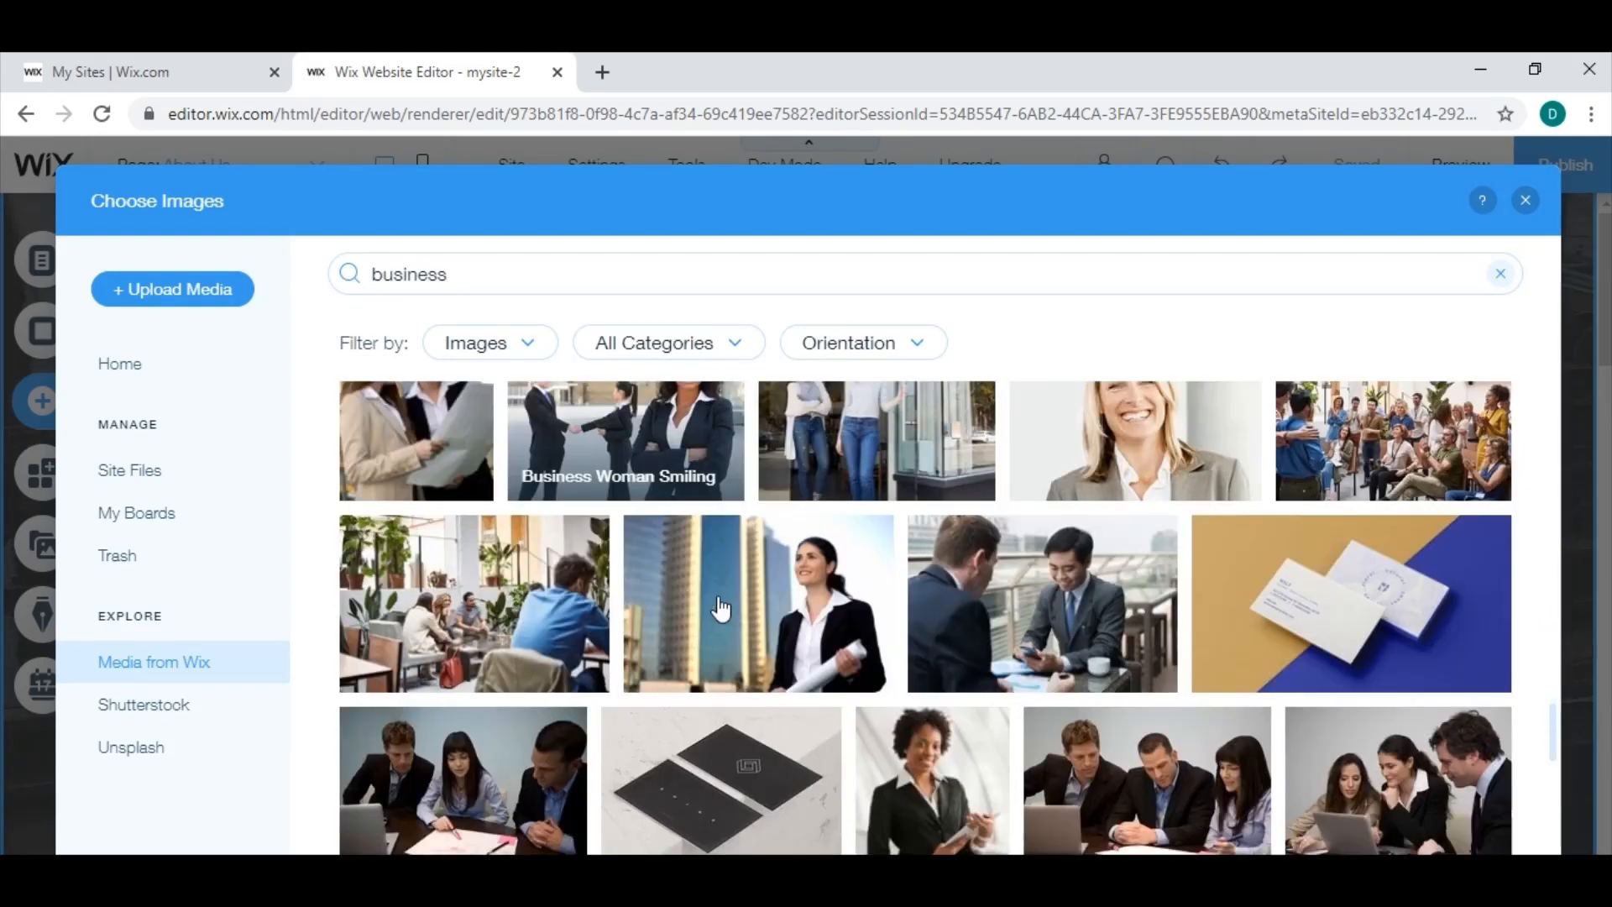
pyautogui.scroll(-5, 883, 606)
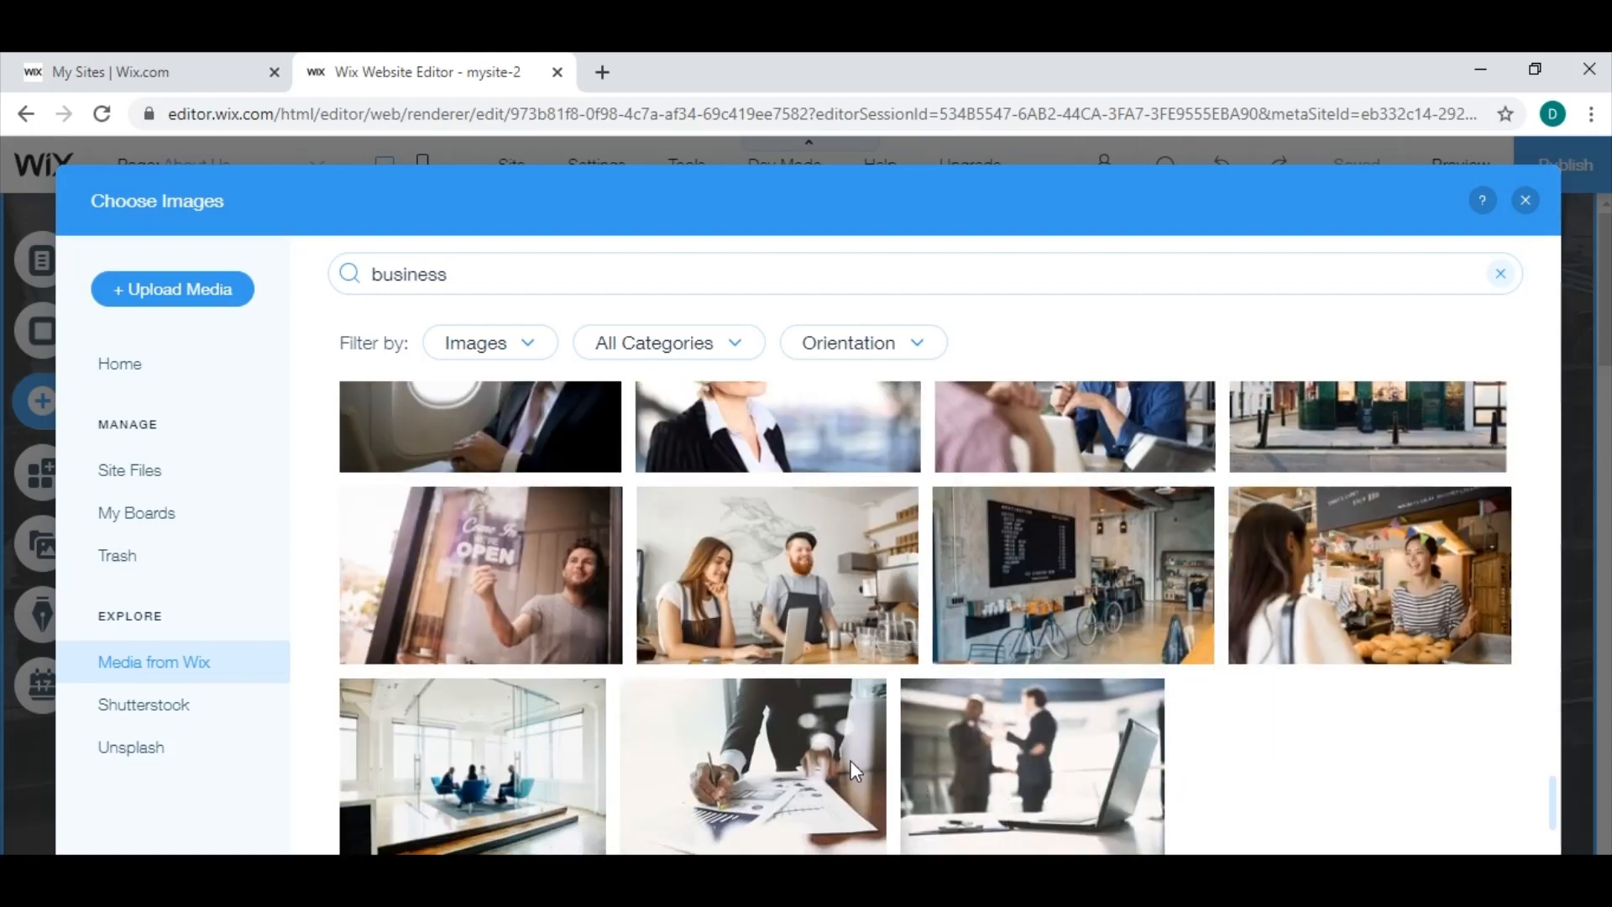
pyautogui.click(788, 758)
pyautogui.scroll(-3, 802, 734)
pyautogui.click(800, 733)
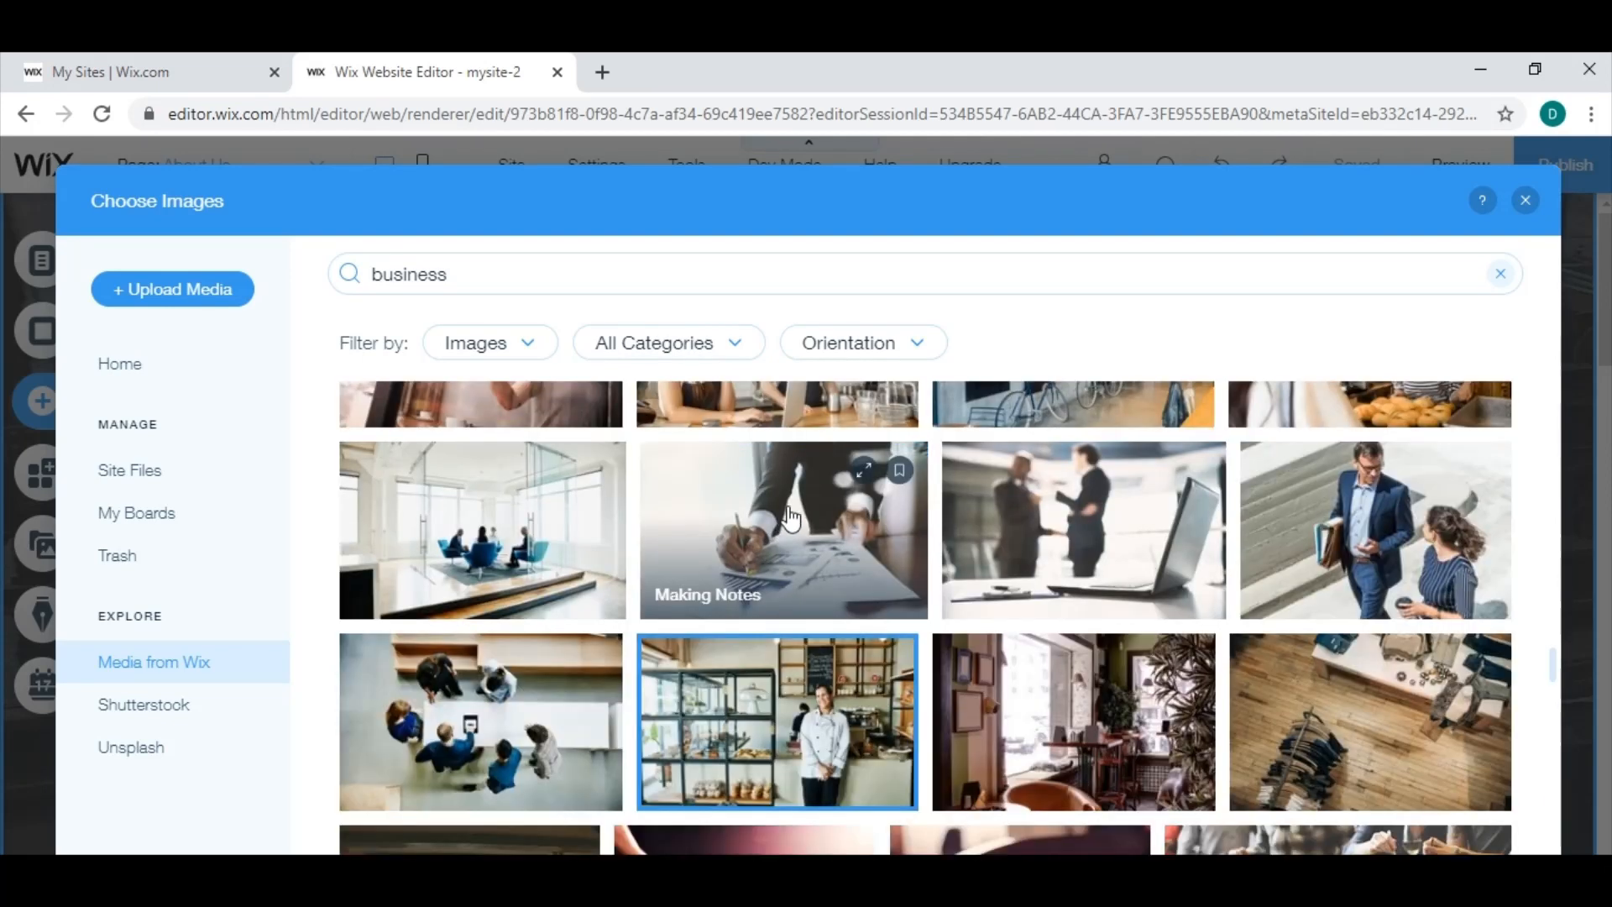
pyautogui.click(792, 527)
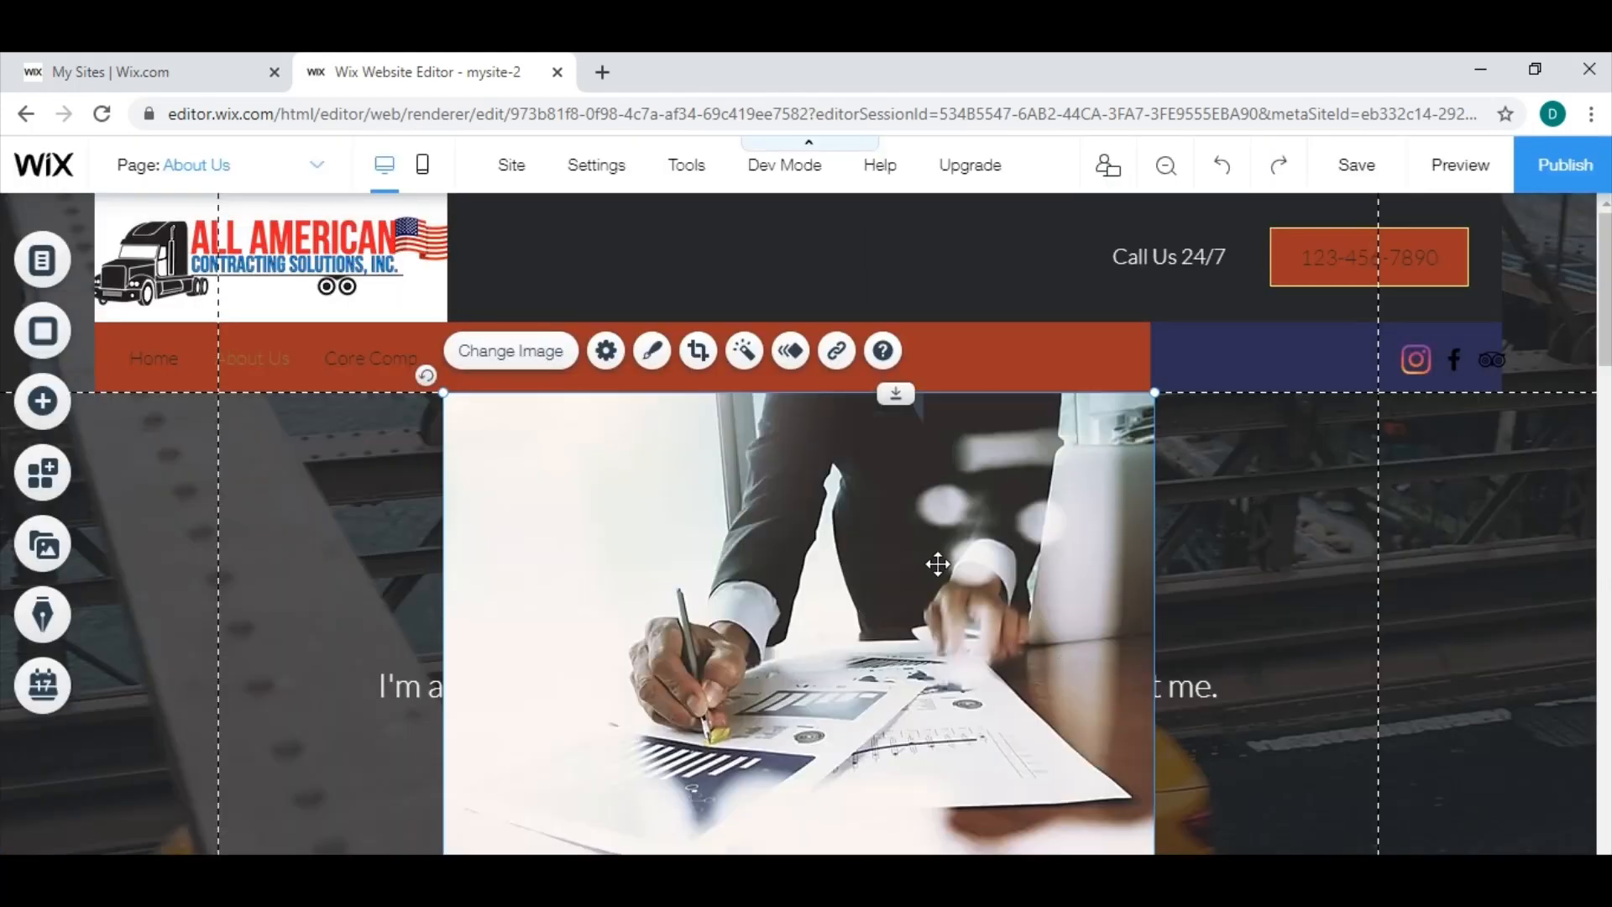
# Try the "Making Notes" image at several positions and a larger size over the Services section, and delete it from the page.
pyautogui.moveTo(919, 605); pyautogui.dragTo(957, 611)
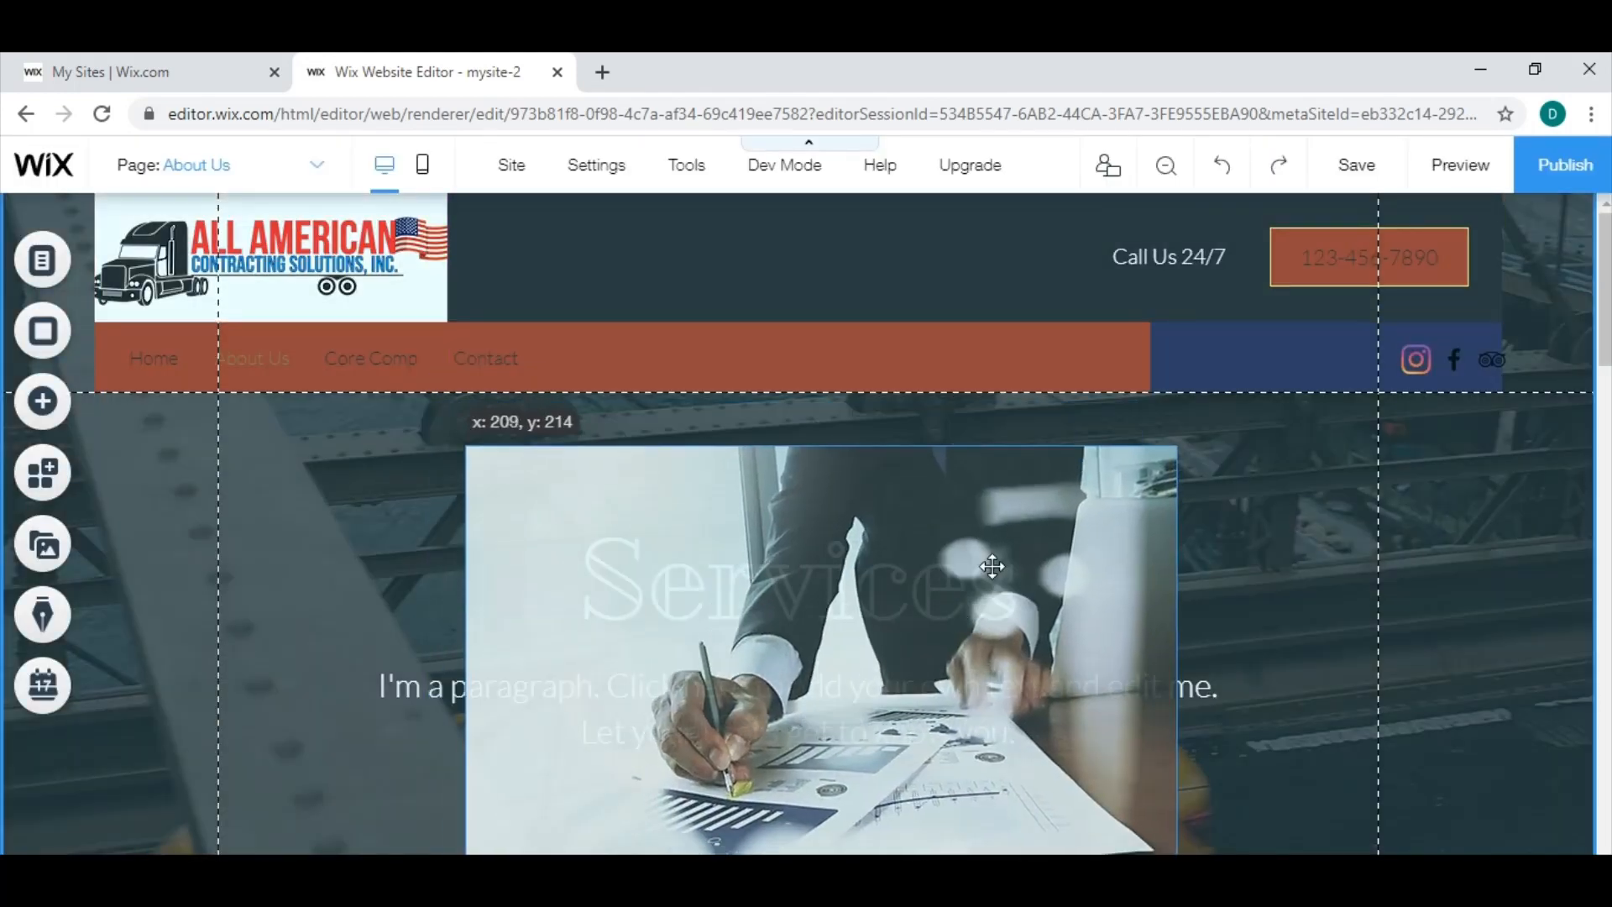
pyautogui.moveTo(1060, 501); pyautogui.dragTo(998, 509)
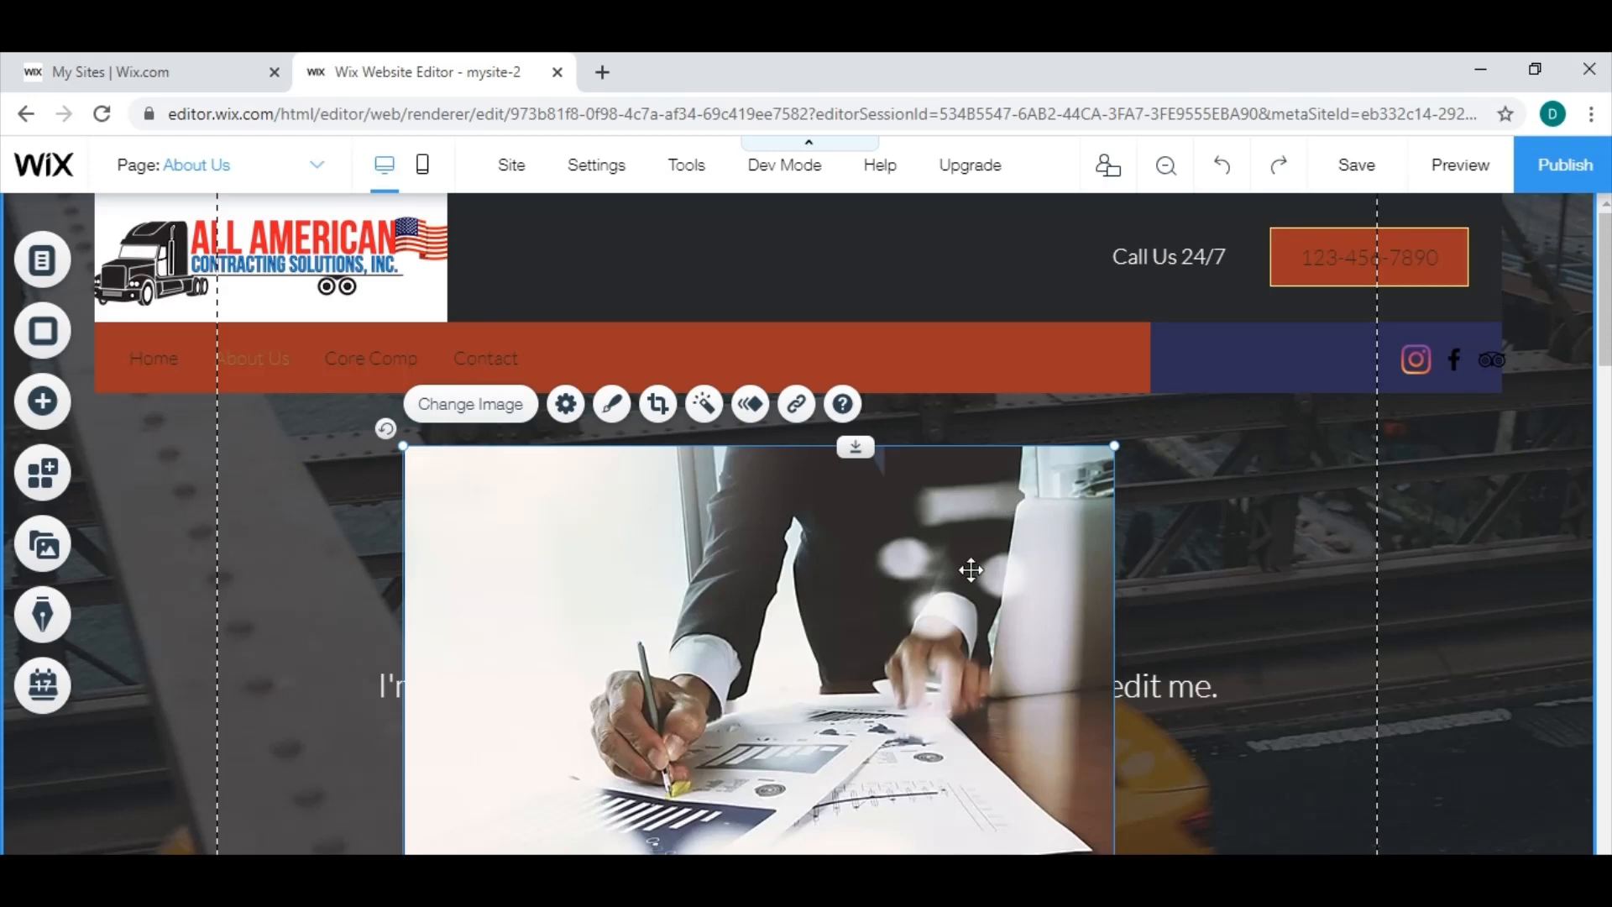
pyautogui.moveTo(970, 570); pyautogui.dragTo(1005, 519)
pyautogui.moveTo(1015, 519); pyautogui.dragTo(1016, 528)
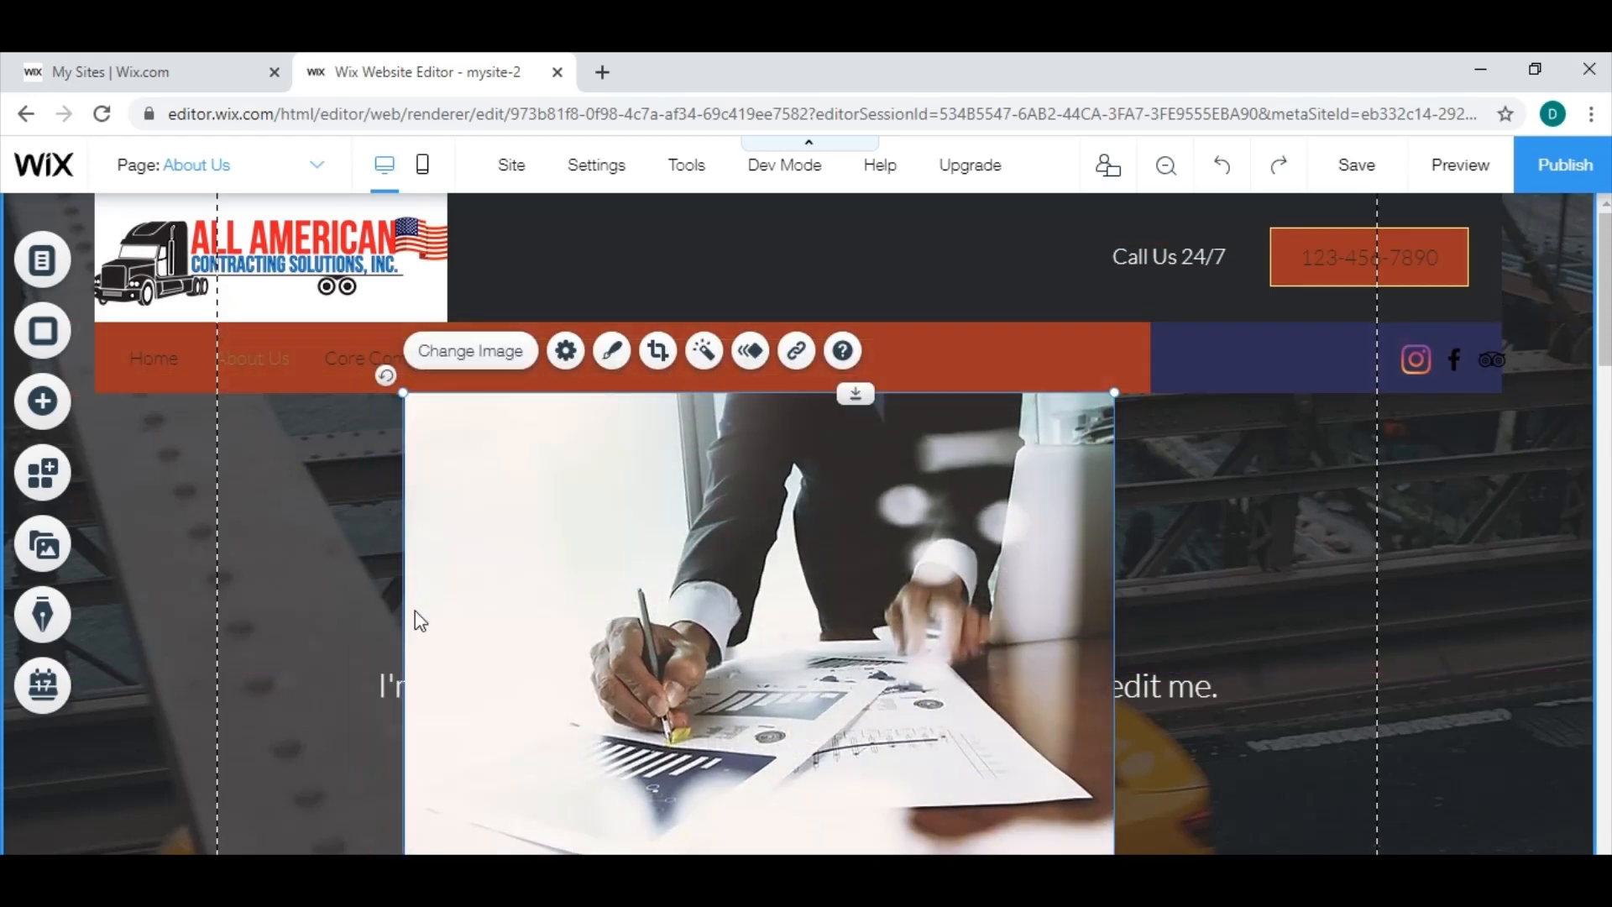
pyautogui.moveTo(395, 391); pyautogui.dragTo(278, 382)
pyautogui.moveTo(1047, 568); pyautogui.dragTo(1127, 523)
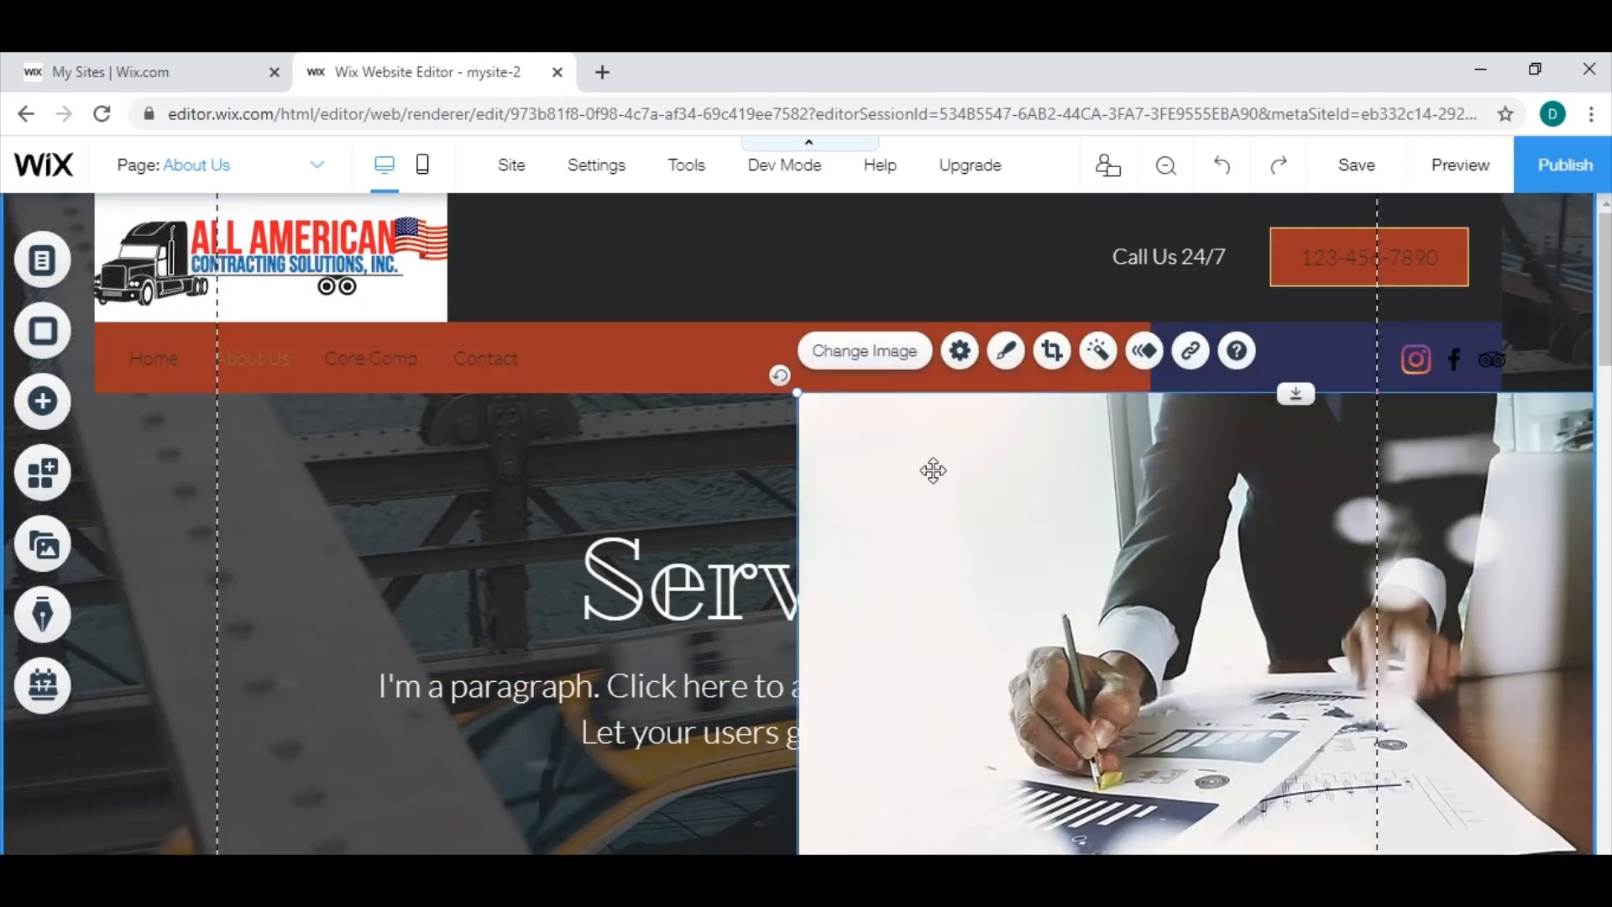
pyautogui.press('Delete')
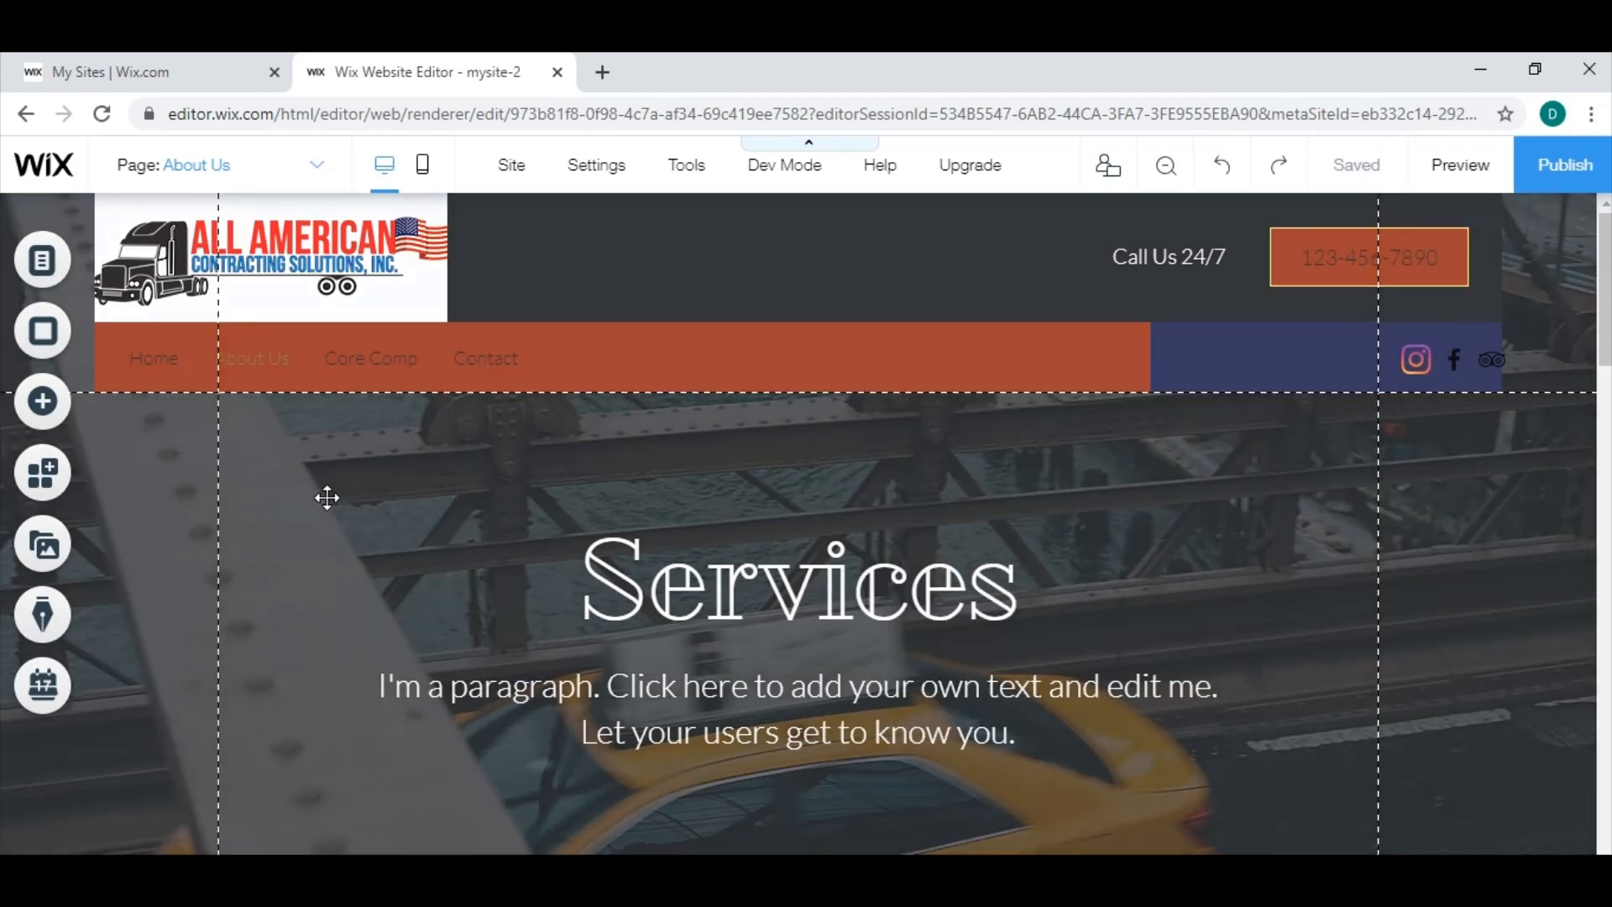
# Open the image choices for the Services strip's background and search Media from Wix for "business".
pyautogui.click(327, 495)
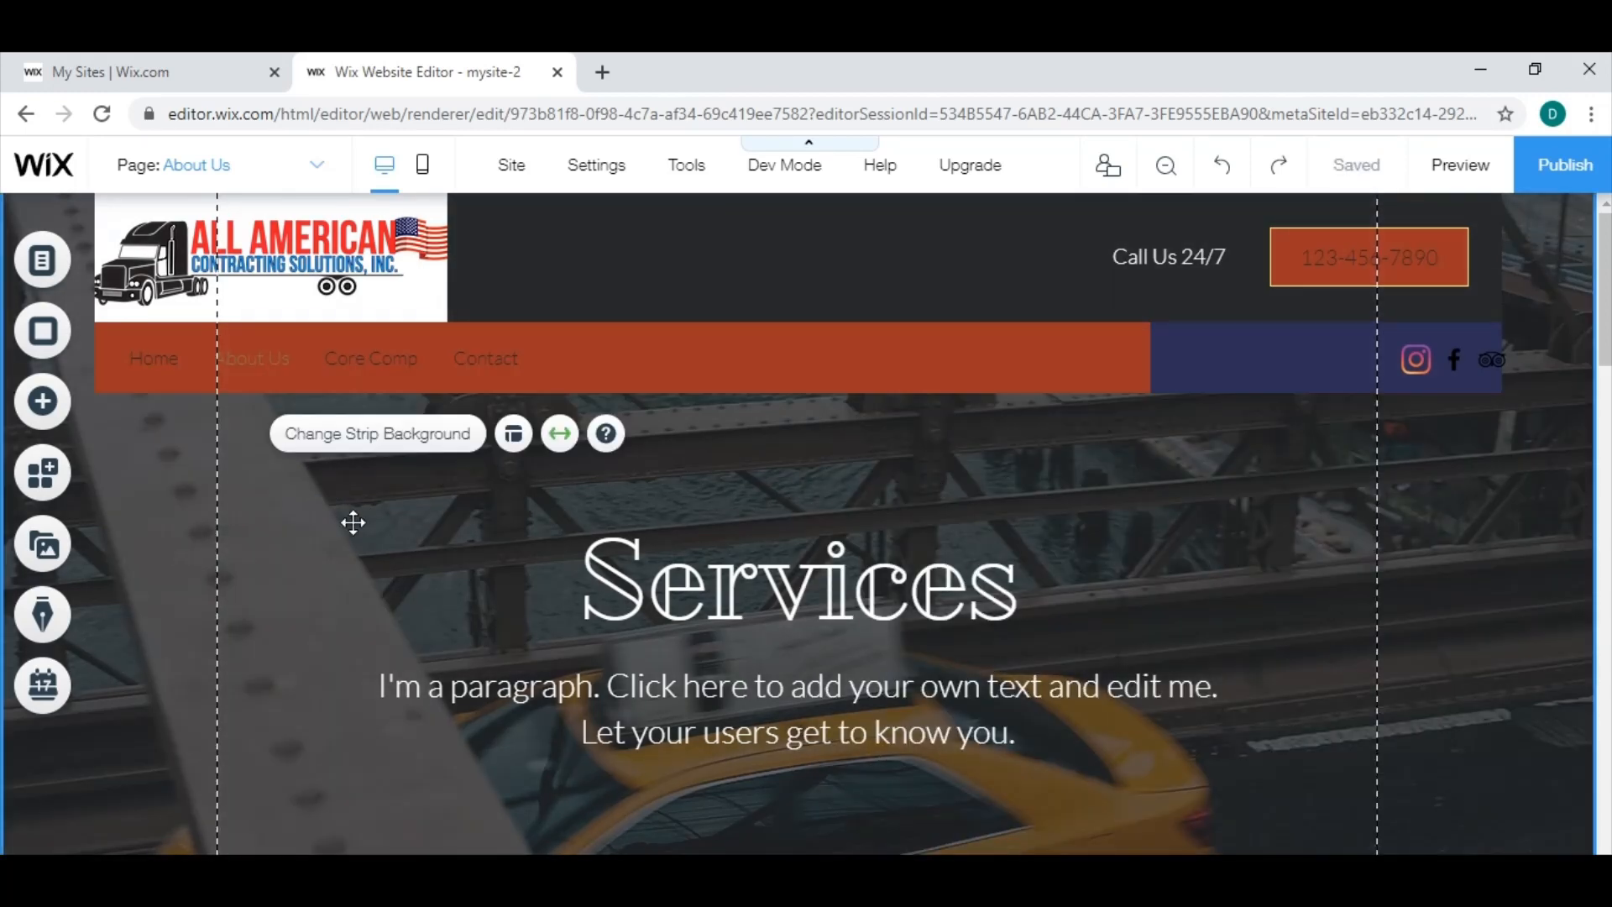
pyautogui.click(372, 451)
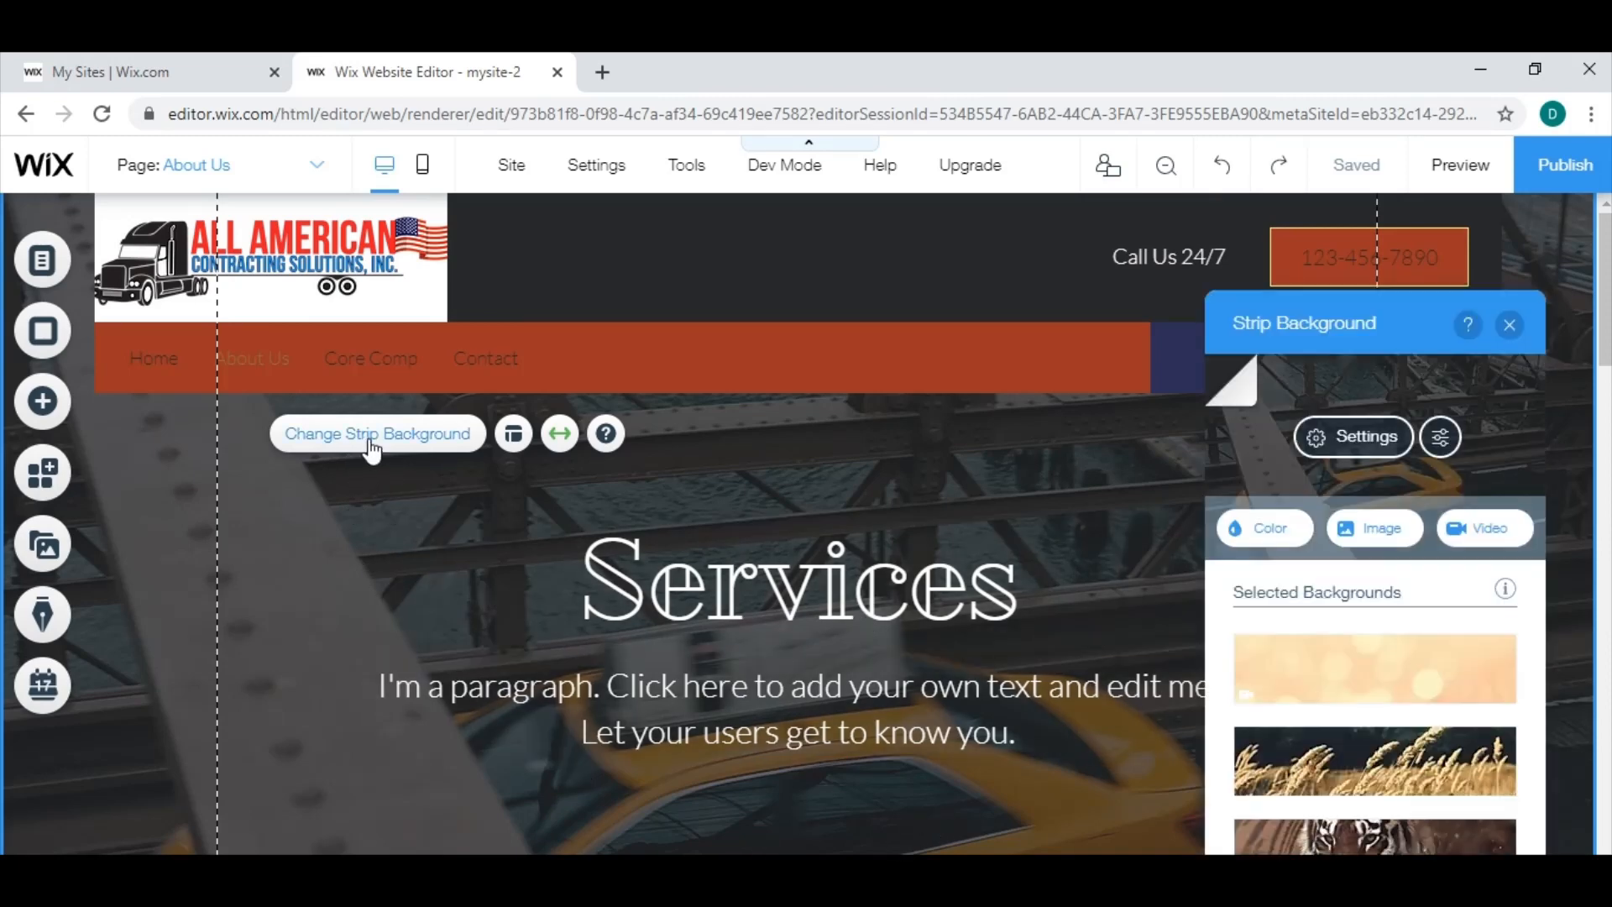
pyautogui.click(1373, 538)
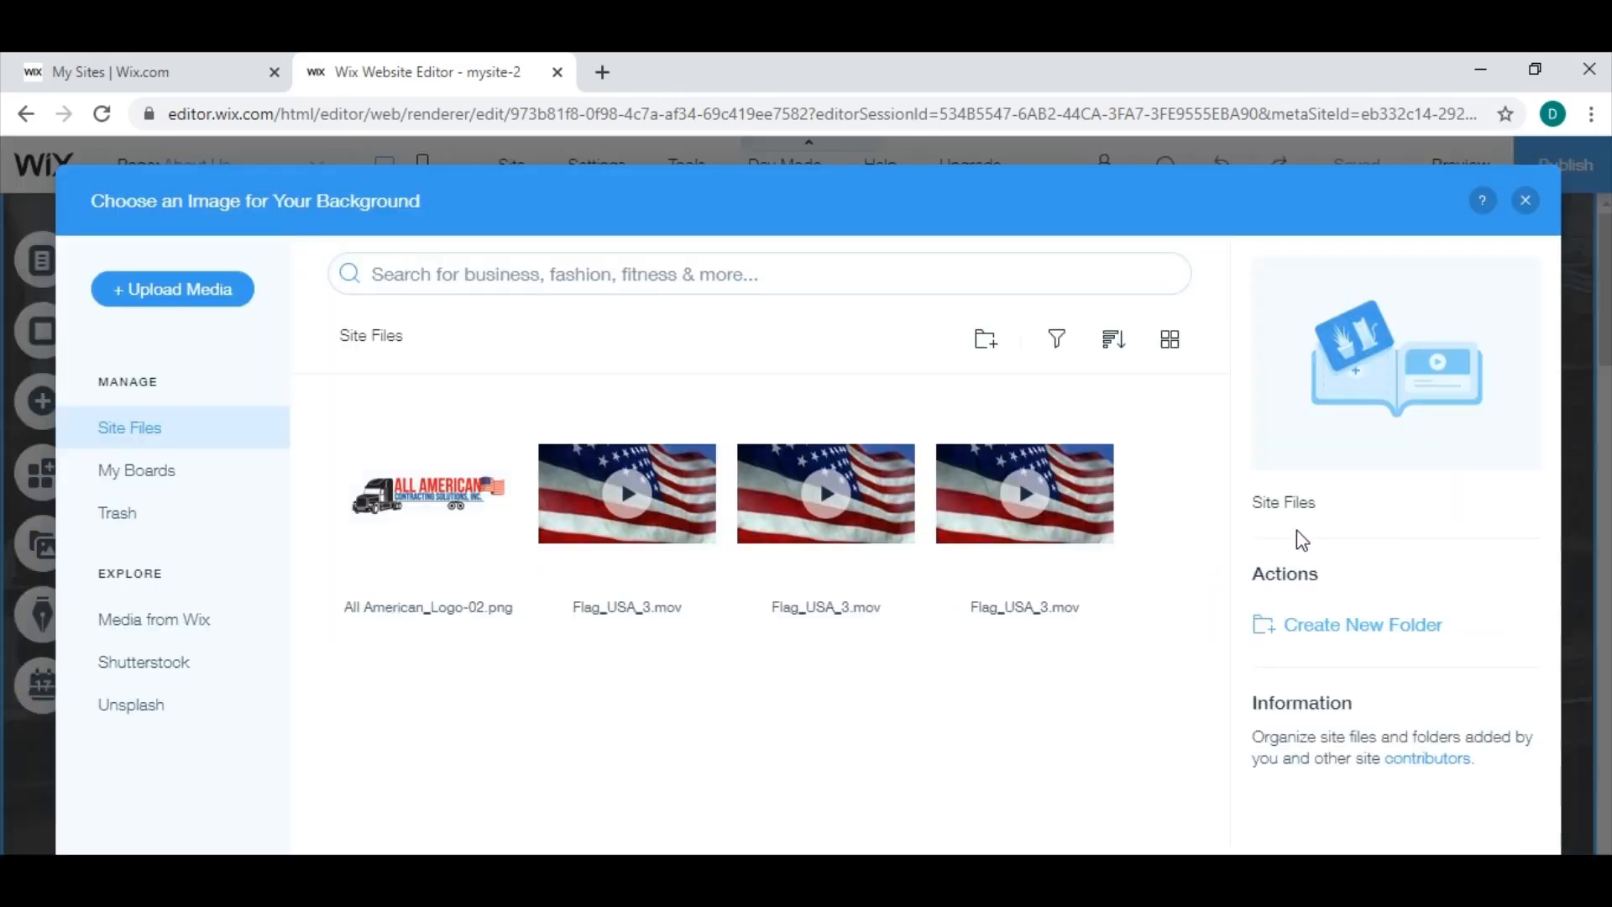
pyautogui.click(174, 629)
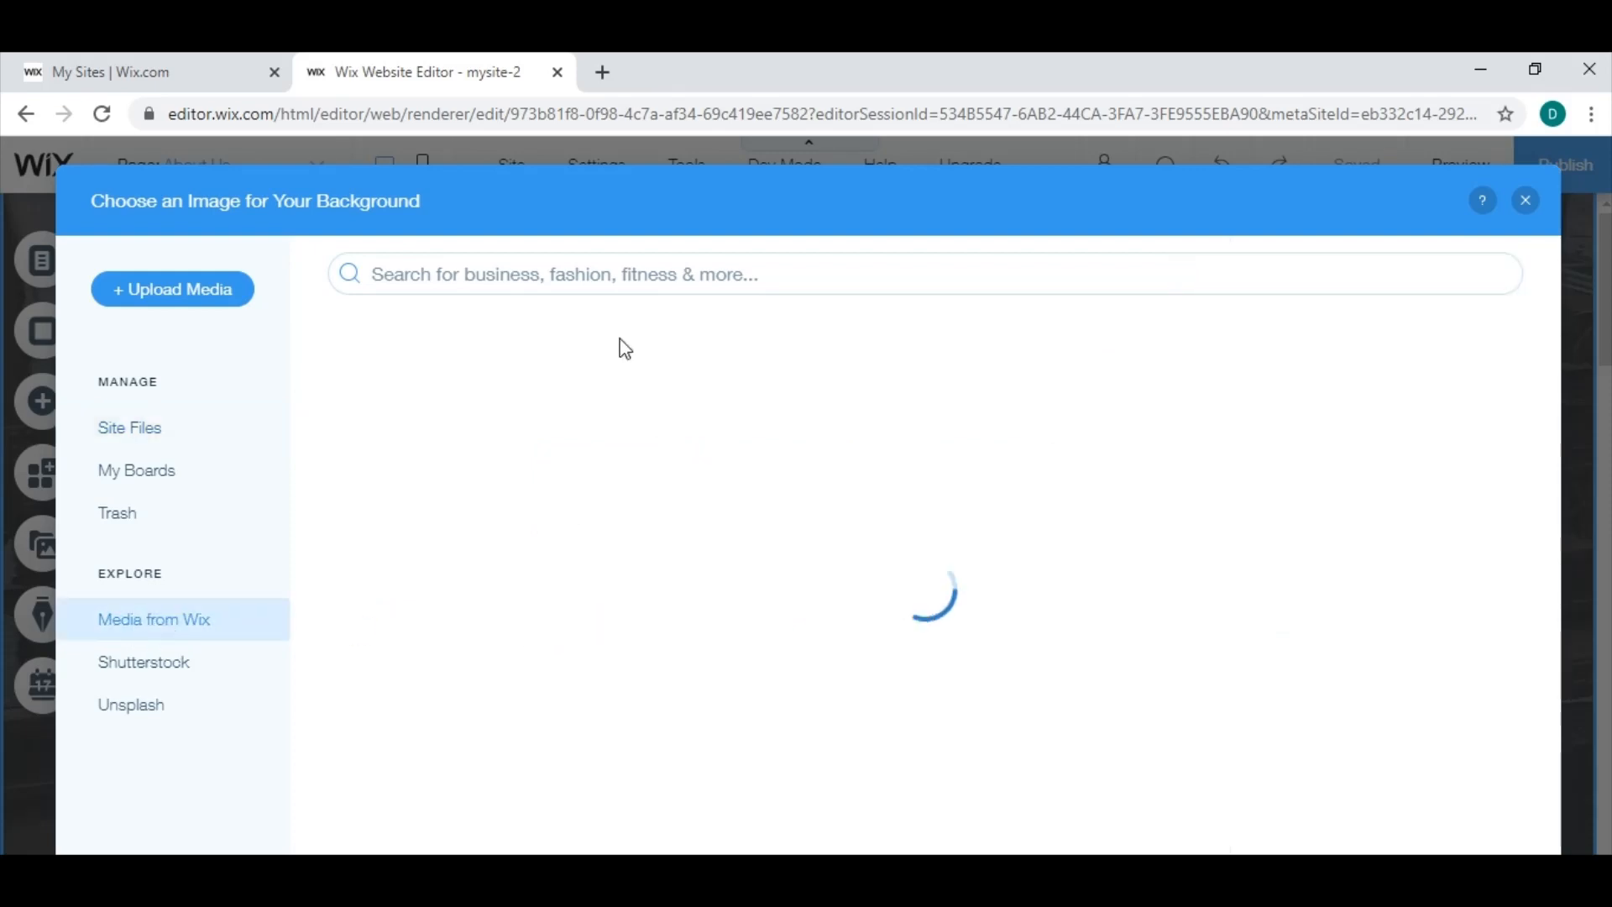
pyautogui.click(616, 274)
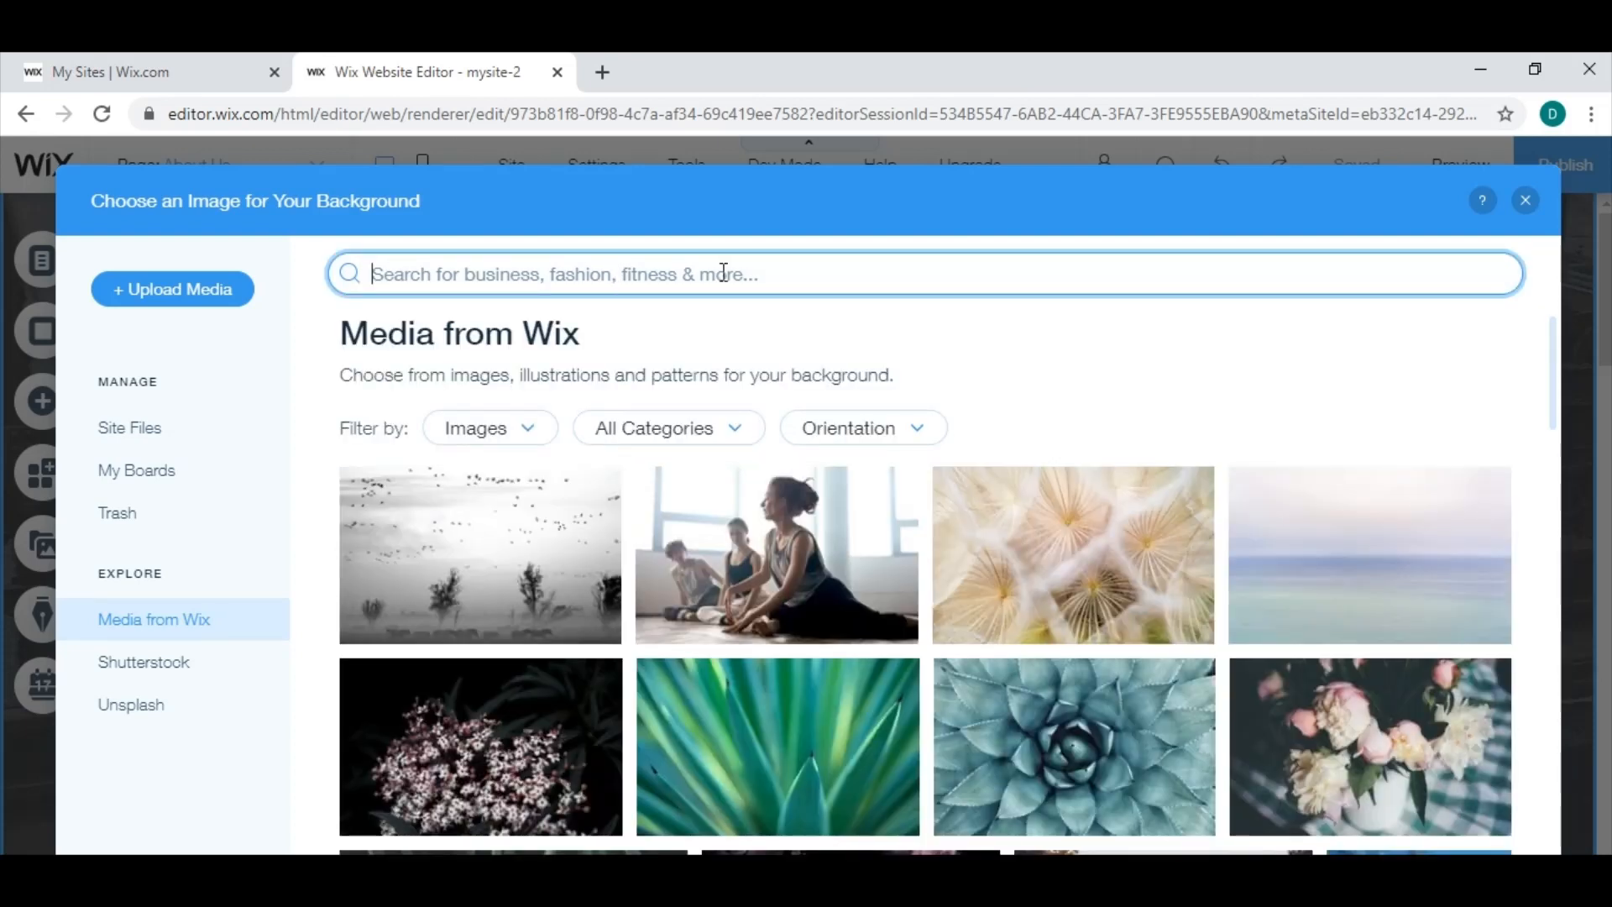
pyautogui.write('business')
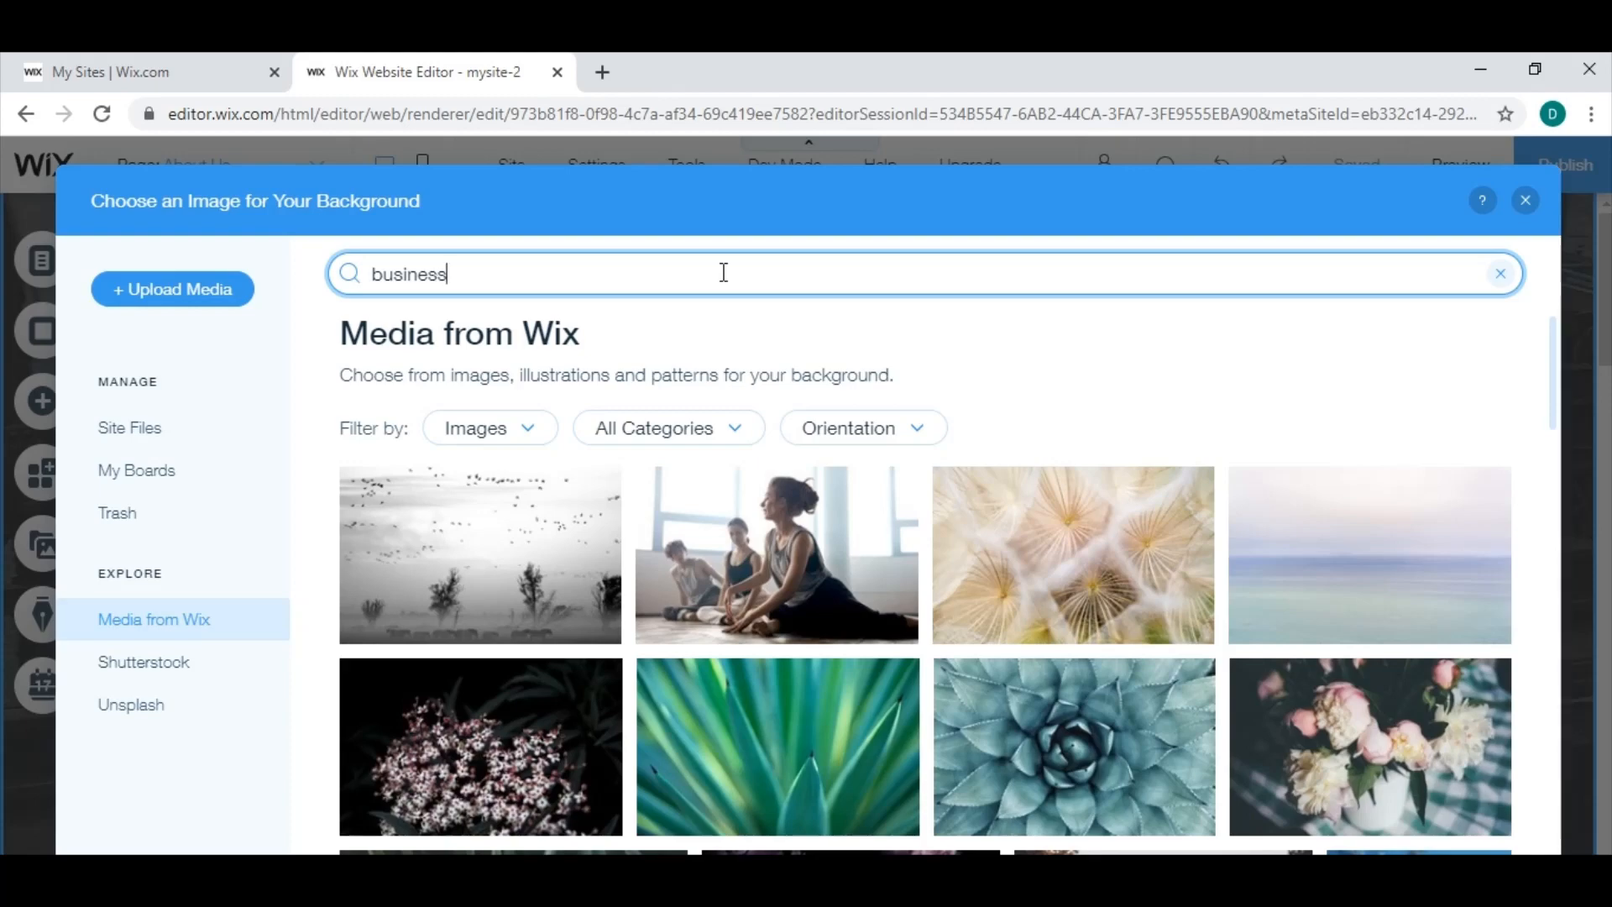
pyautogui.press('Return')
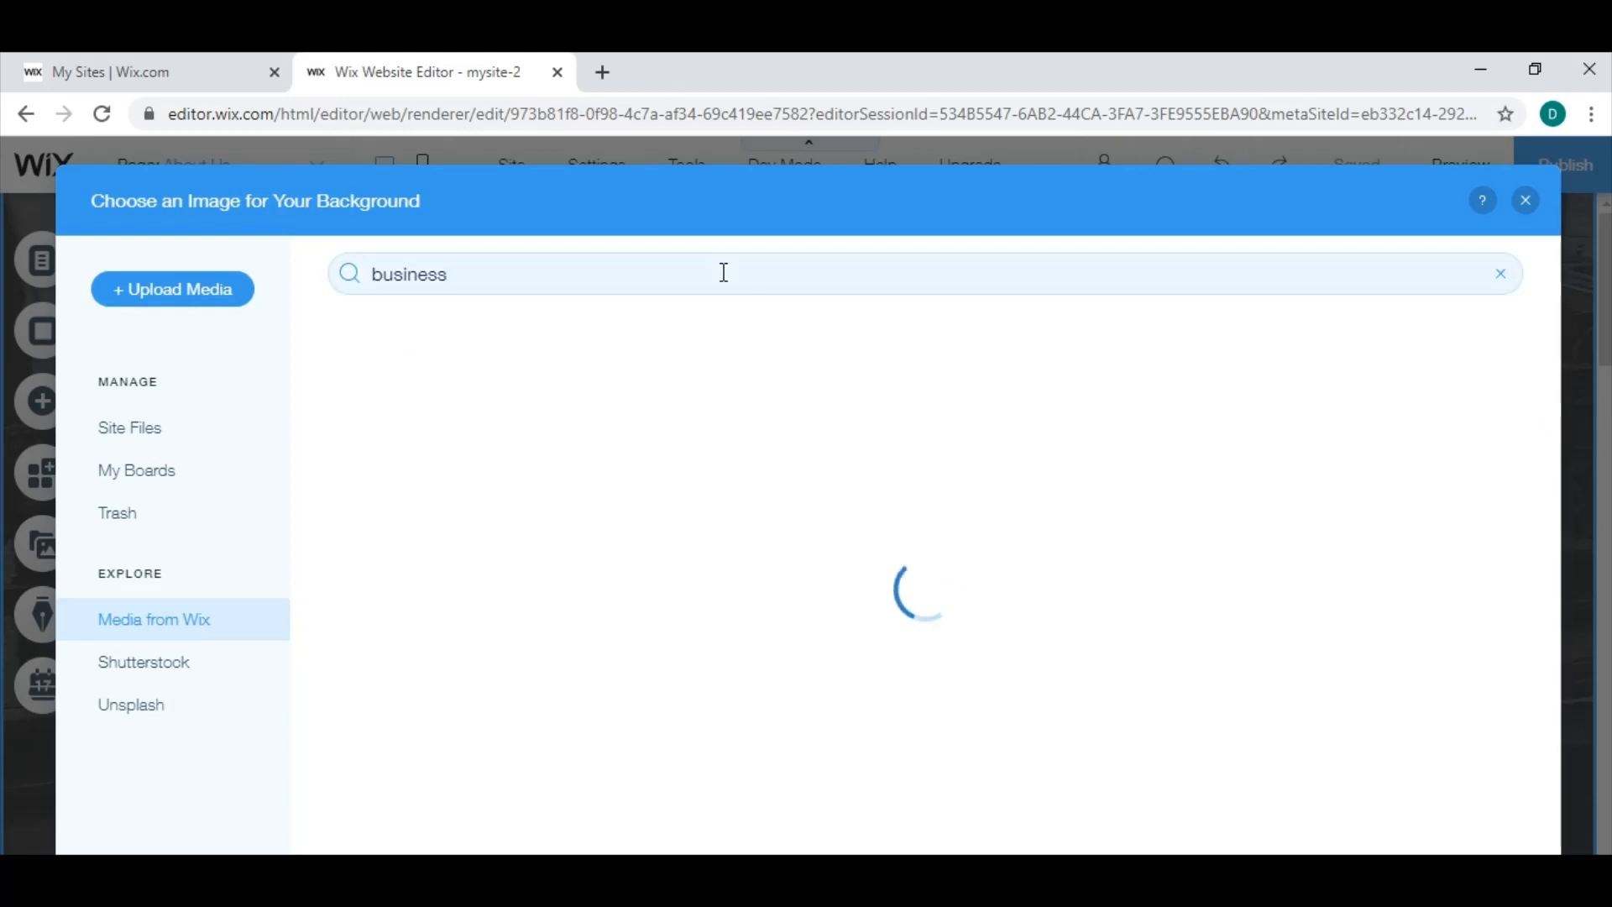
# Set the "Web Consultation" image as the background of the Services strip on the About Us page.
pyautogui.scroll(-6, 1115, 652)
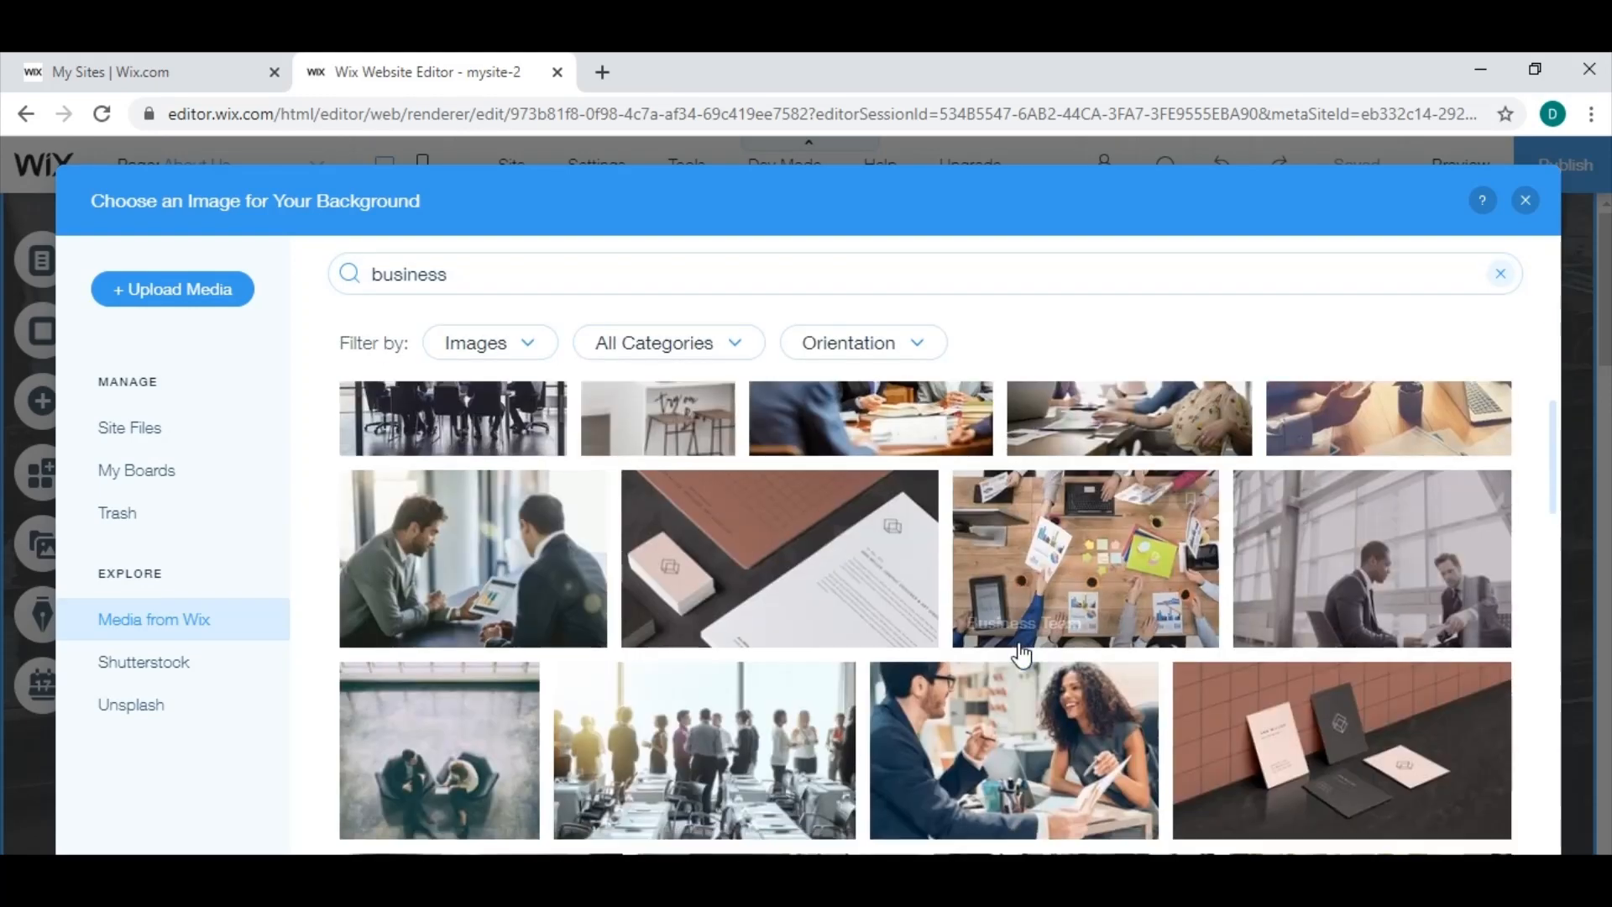
pyautogui.scroll(-5, 984, 653)
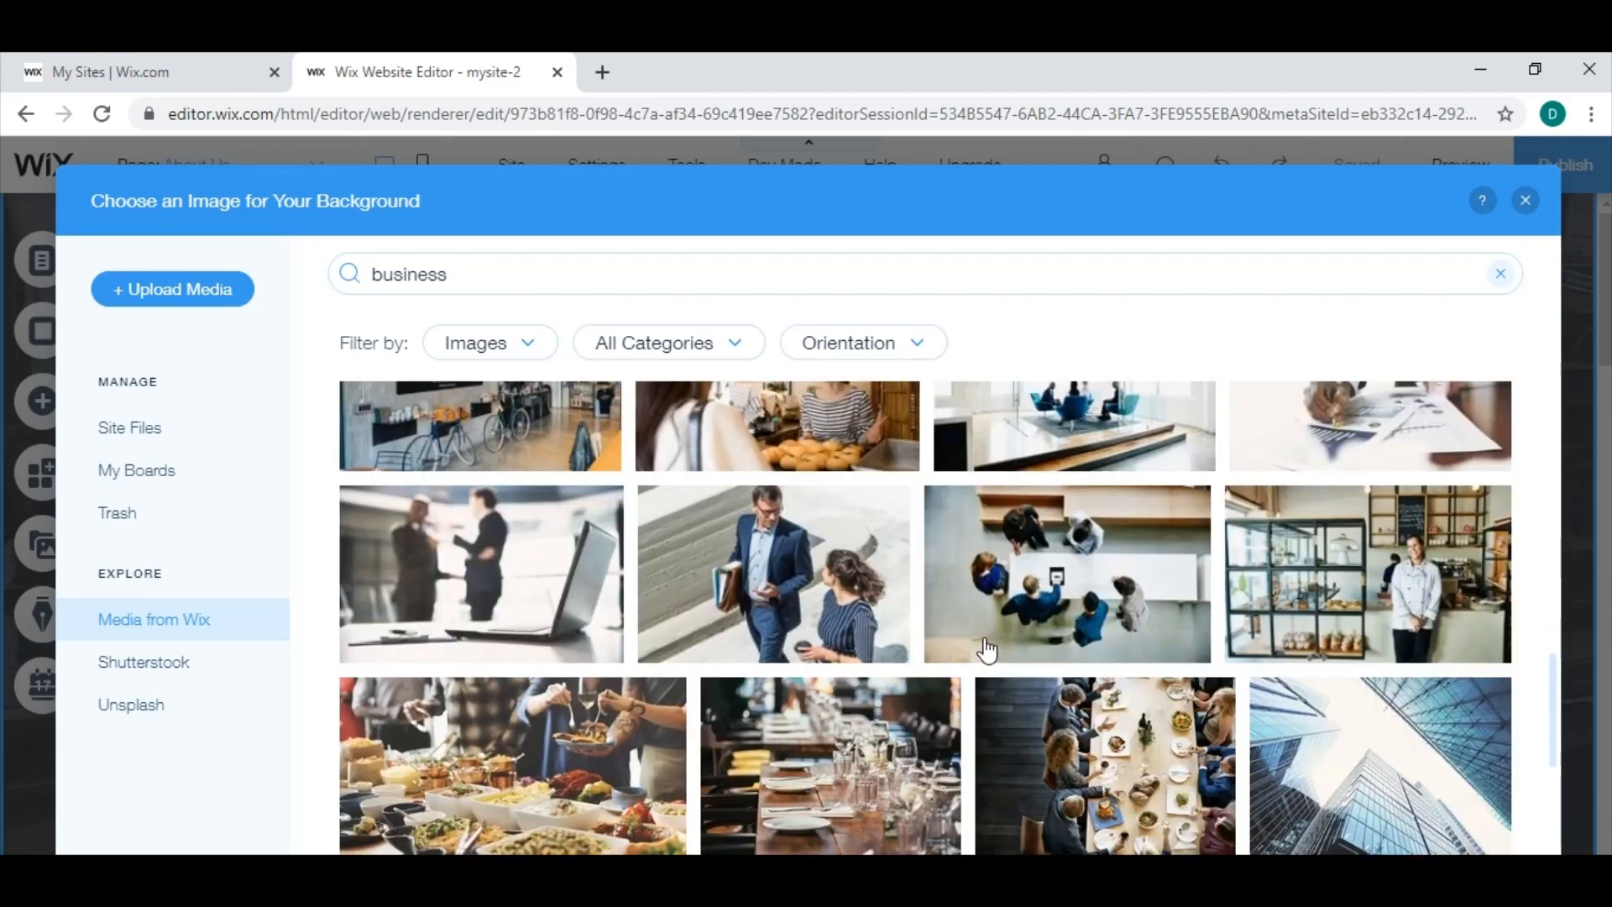
pyautogui.scroll(-3, 1041, 628)
pyautogui.scroll(-3, 1078, 619)
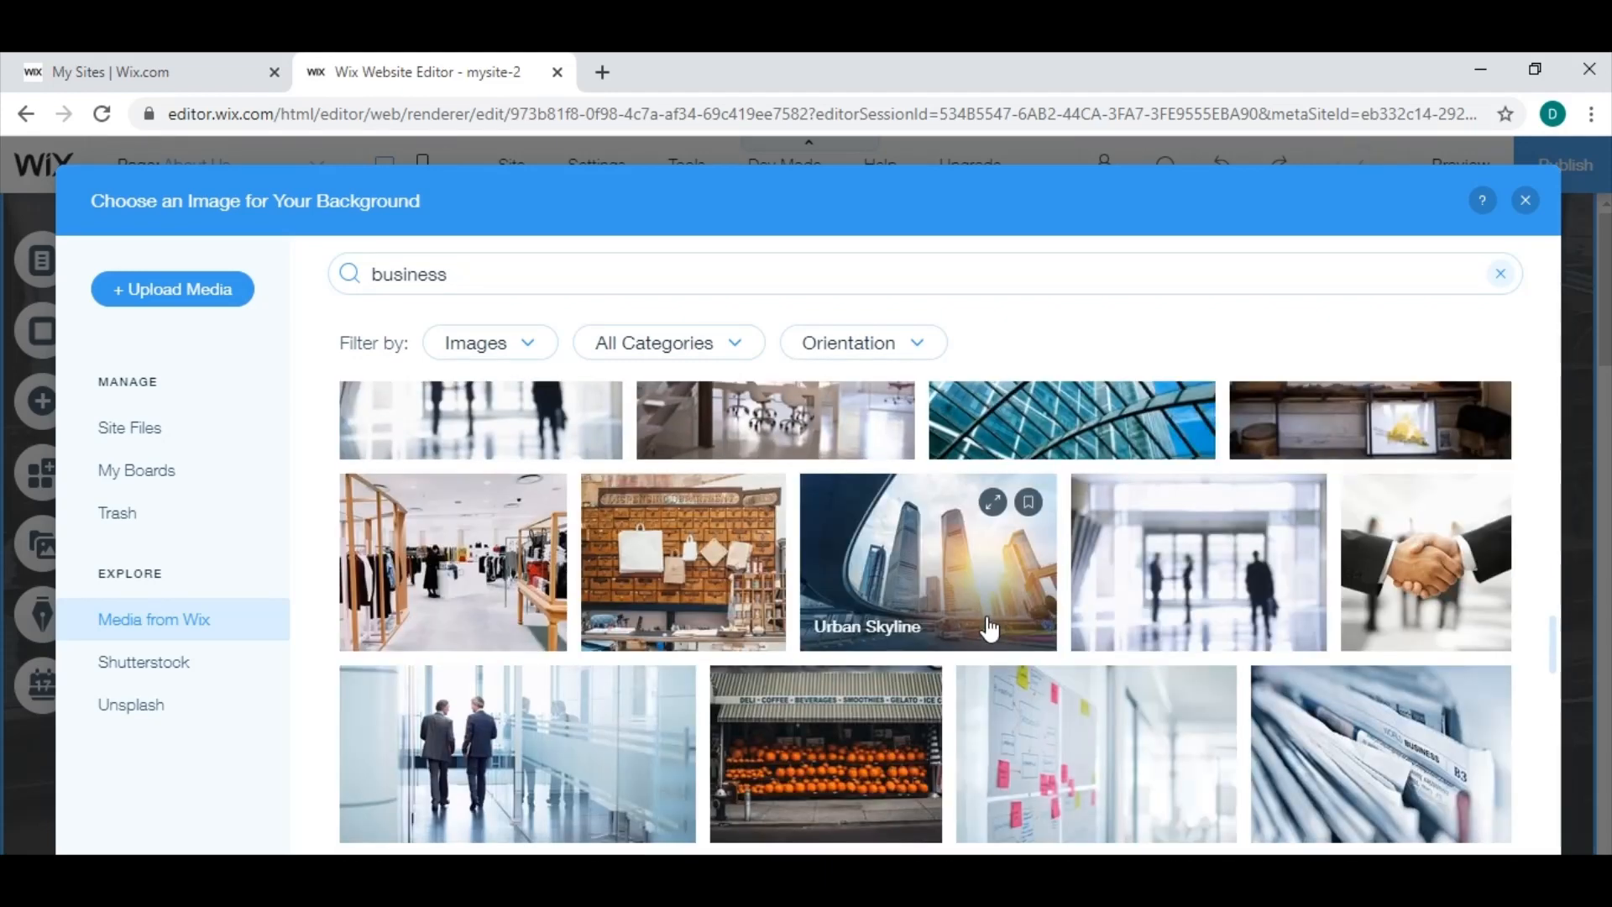
pyautogui.scroll(-3, 990, 630)
pyautogui.scroll(-10, 989, 628)
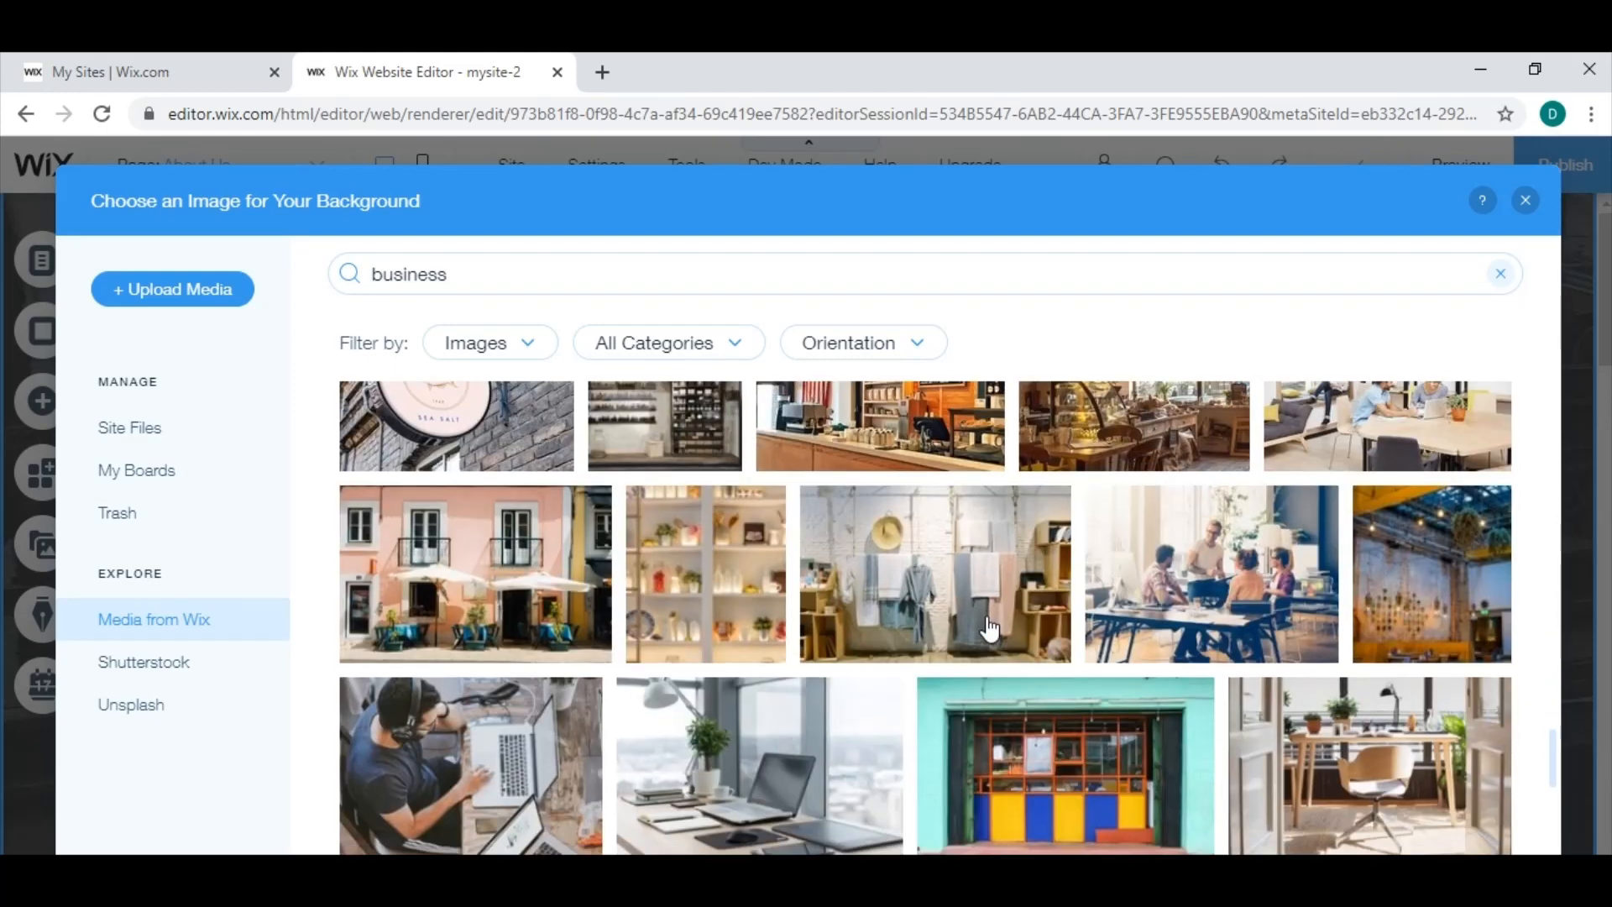
pyautogui.scroll(-5, 989, 626)
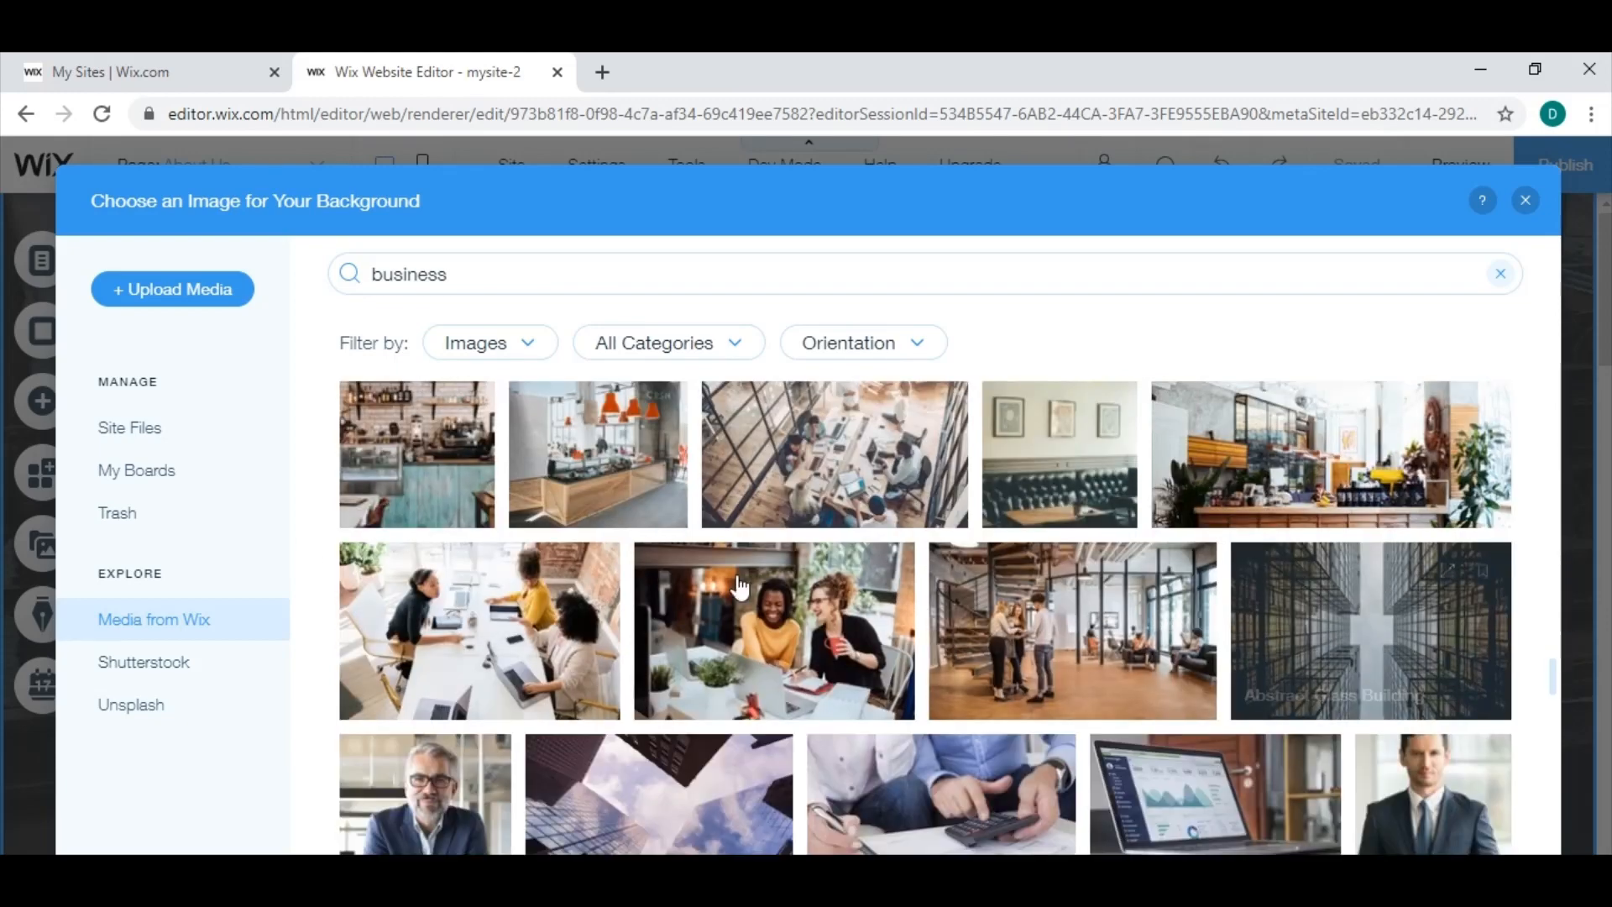
pyautogui.scroll(-2, 882, 571)
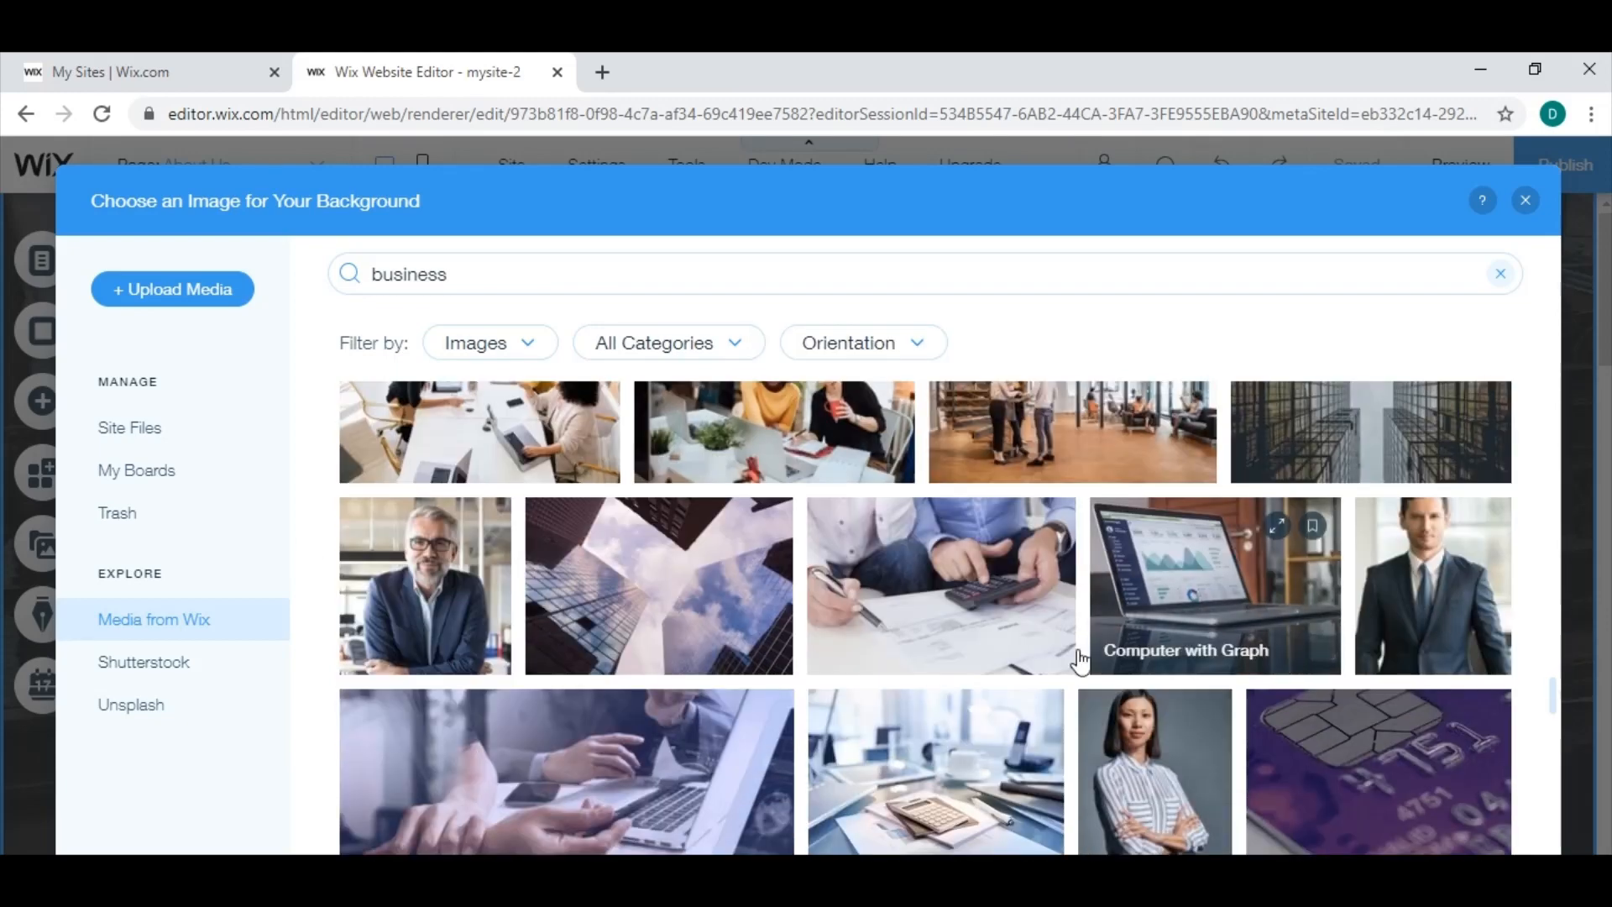
pyautogui.scroll(-1, 1000, 697)
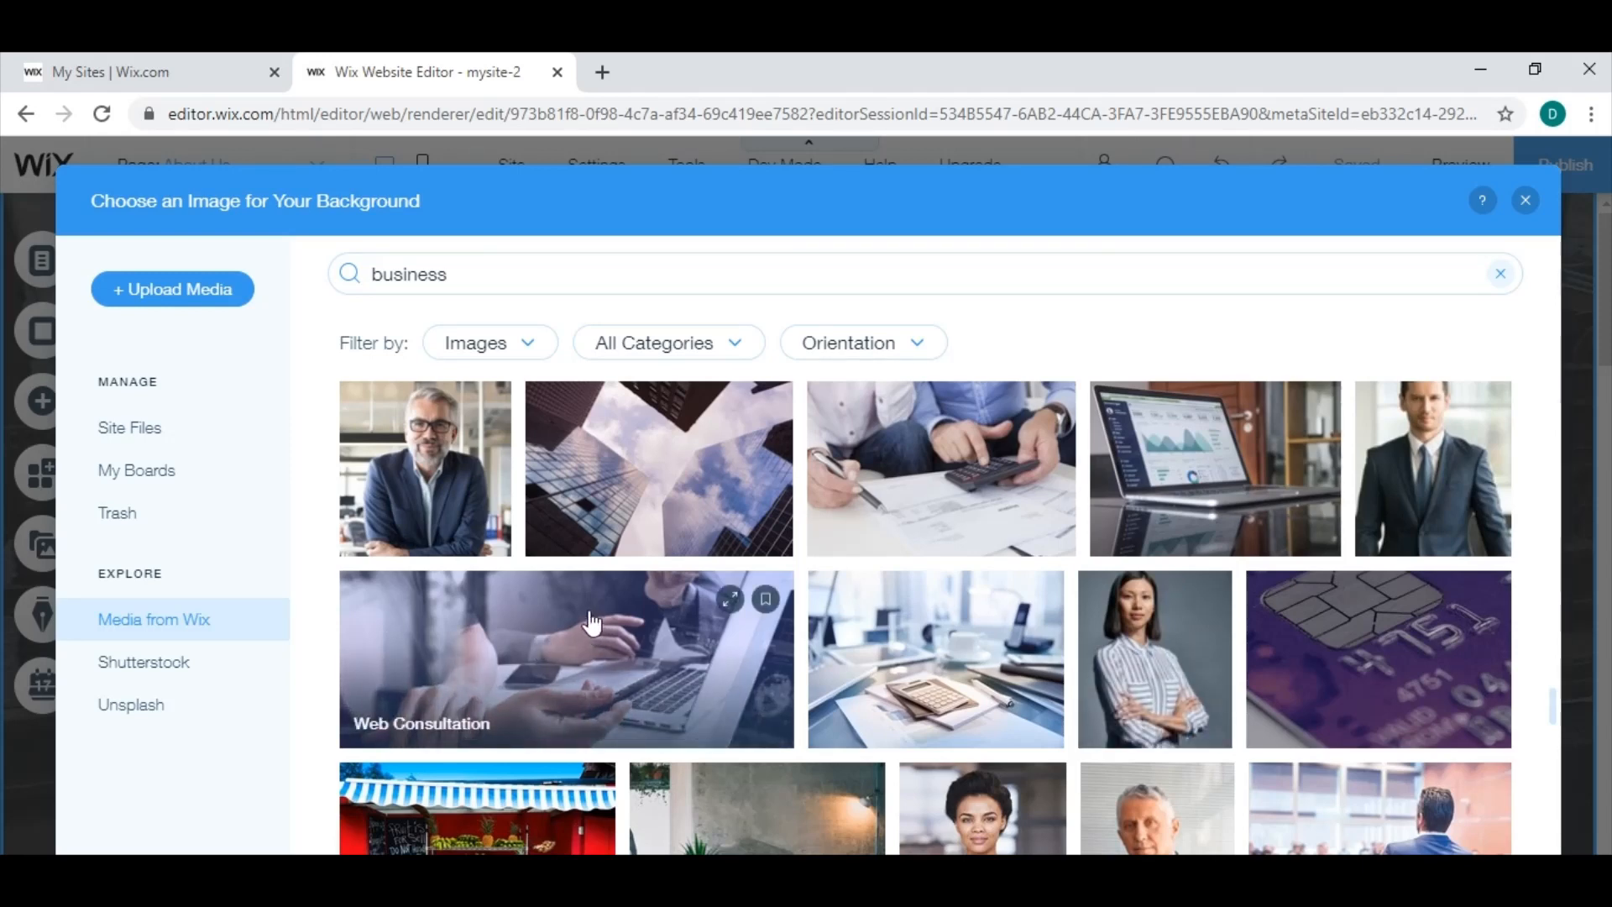
pyautogui.click(538, 672)
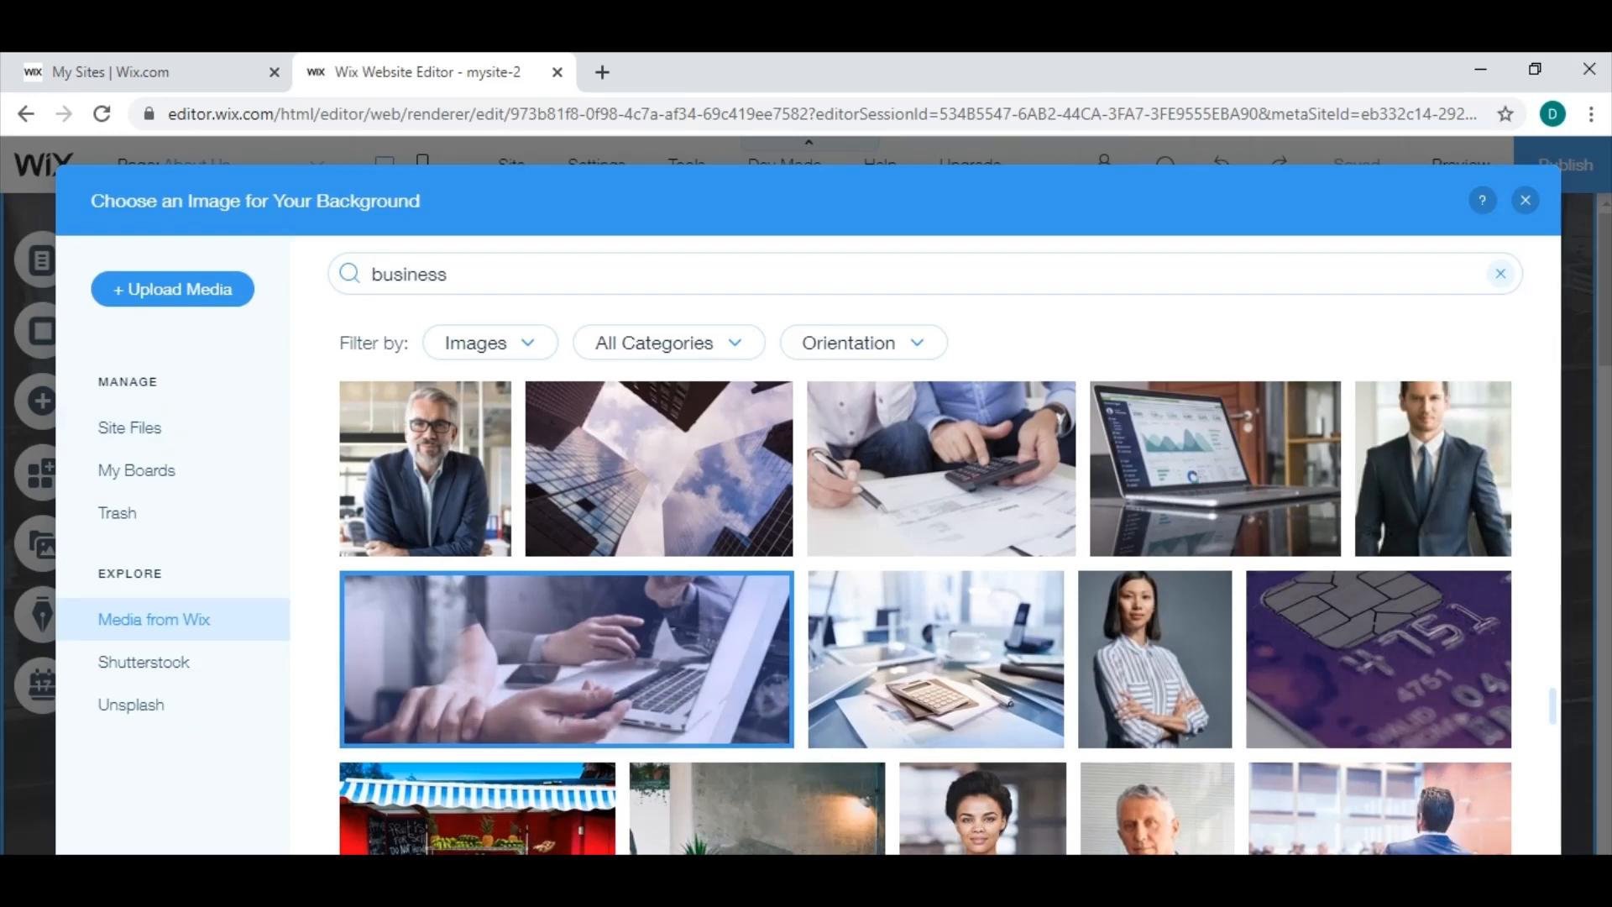
pyautogui.moveTo(1445, 788)
pyautogui.scroll(-3, 930, 664)
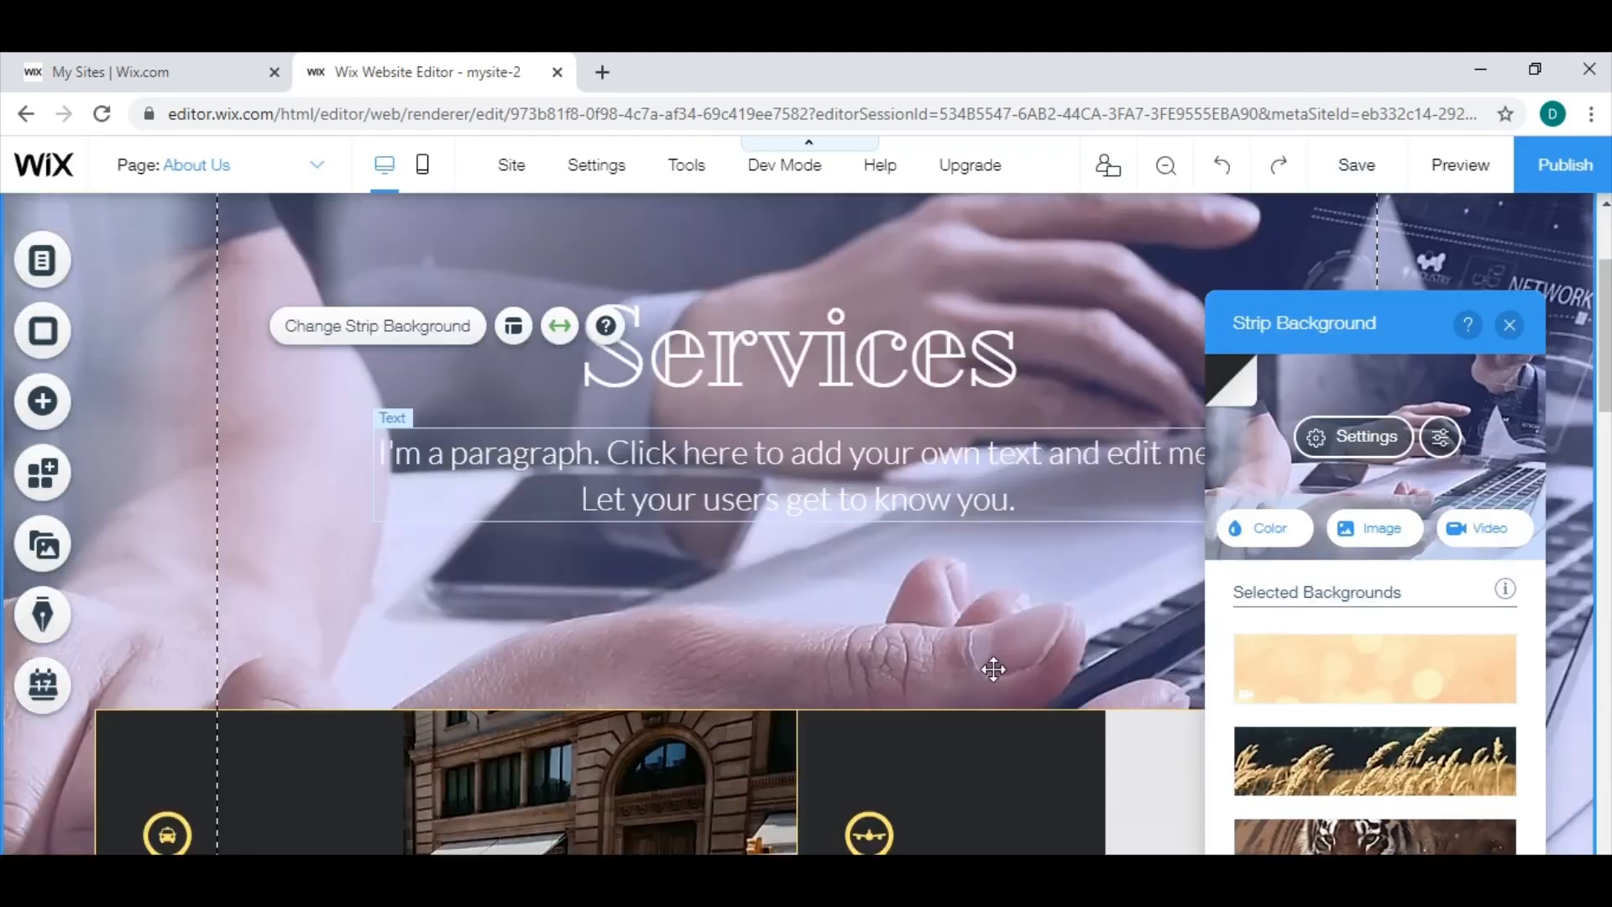
pyautogui.scroll(3, 994, 548)
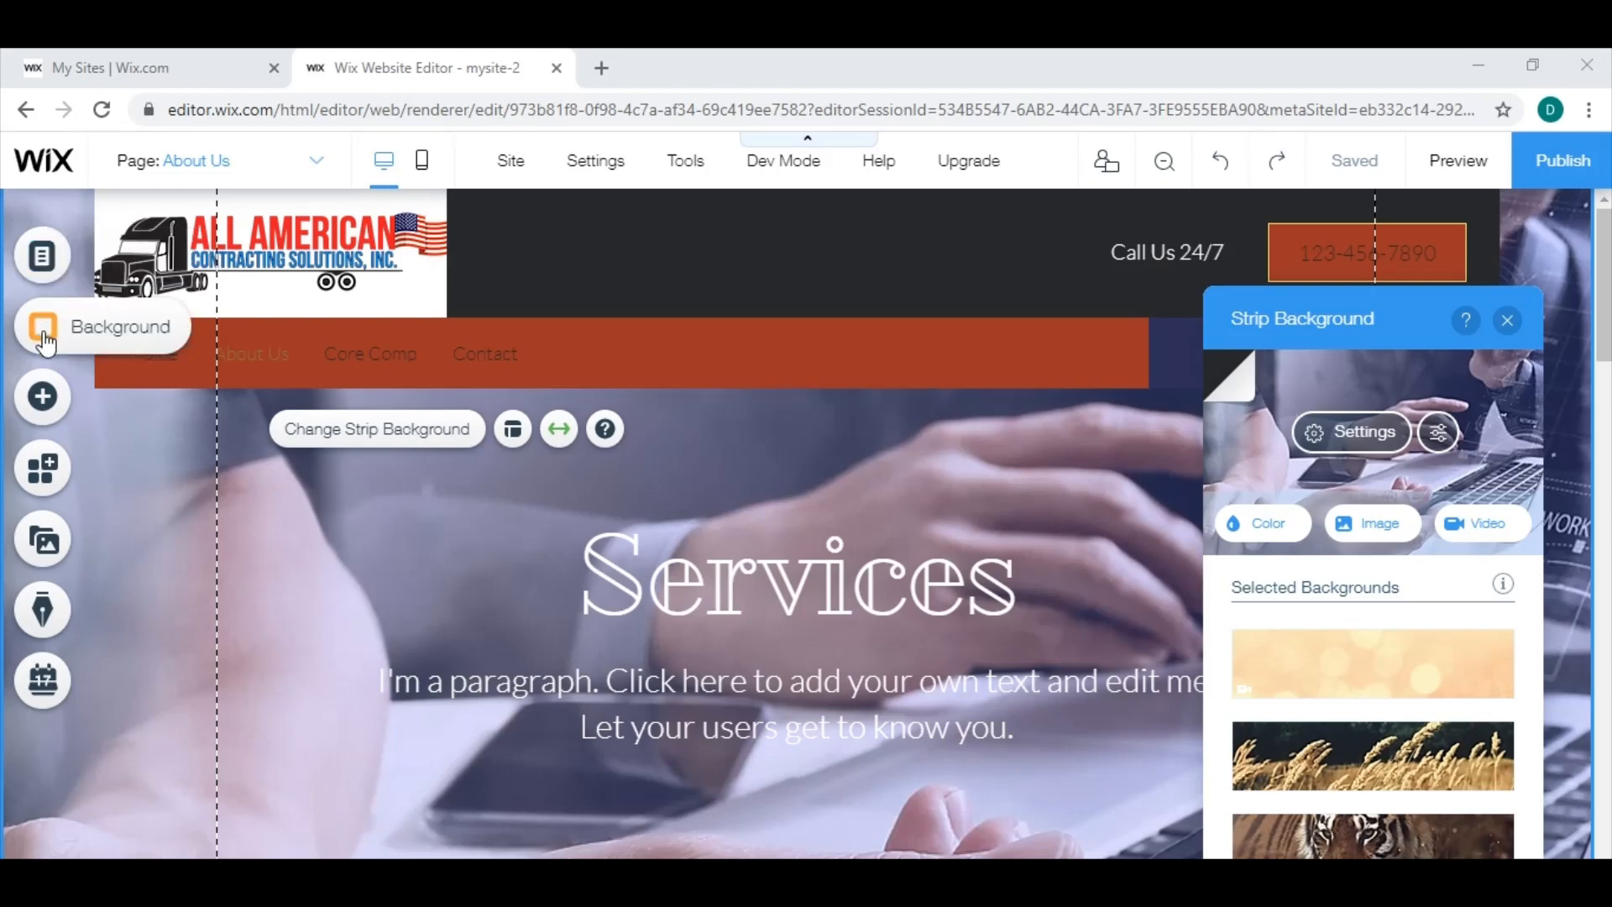
pyautogui.click(1480, 67)
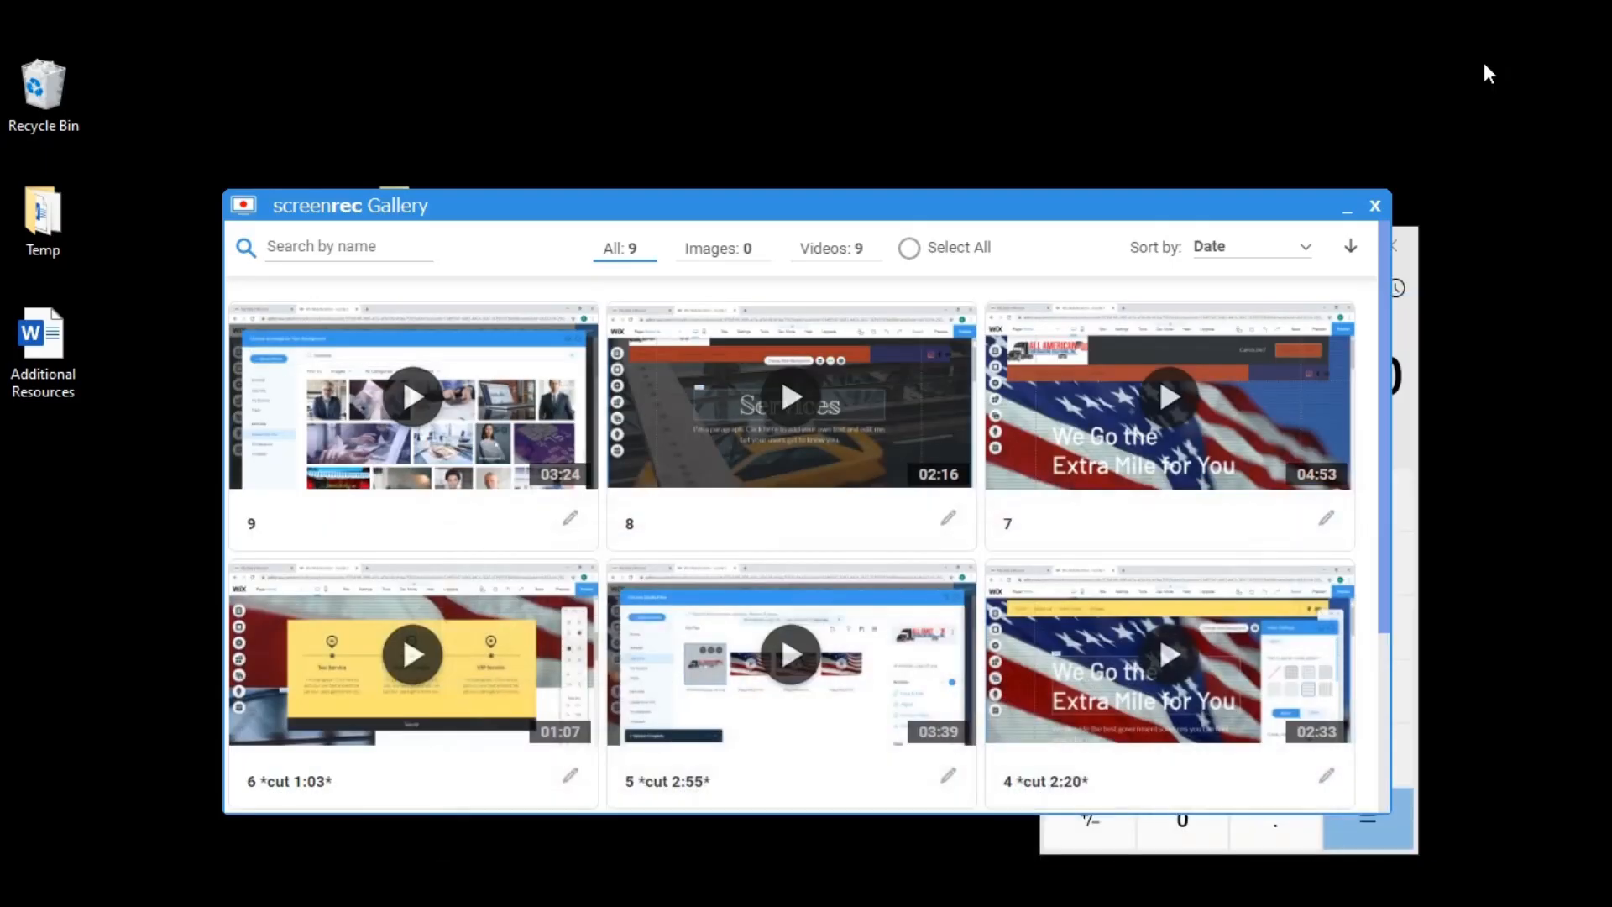
# Close the screenrec gallery and calculator windows, and open the Additional Resources document from the desktop in Word.
pyautogui.click(1377, 208)
pyautogui.click(1391, 245)
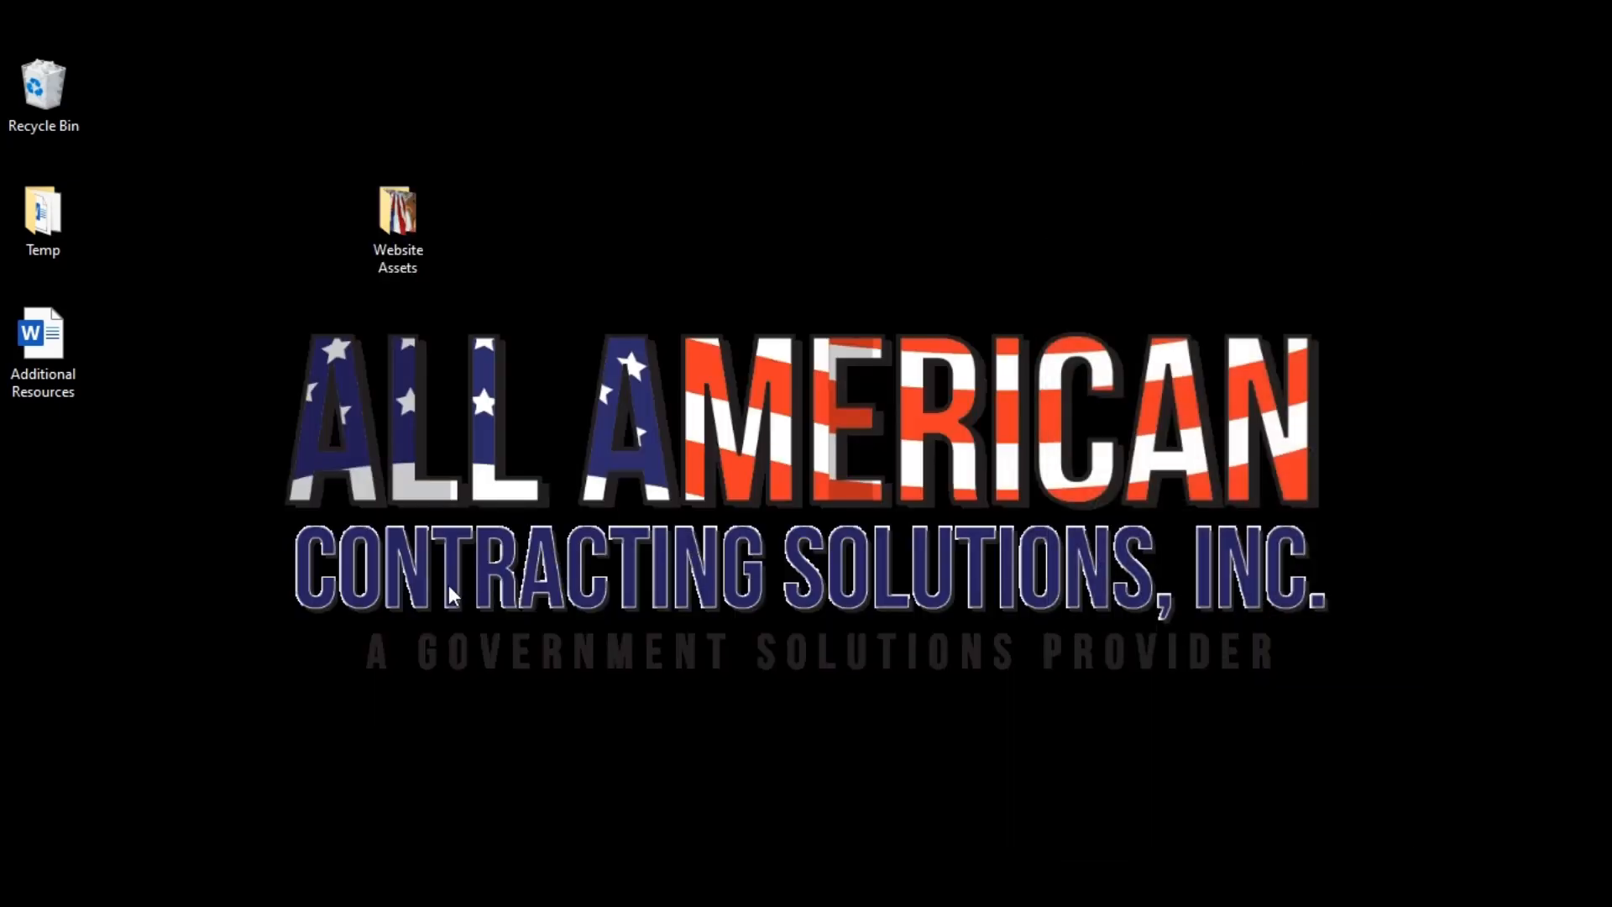
pyautogui.doubleClick(42, 345)
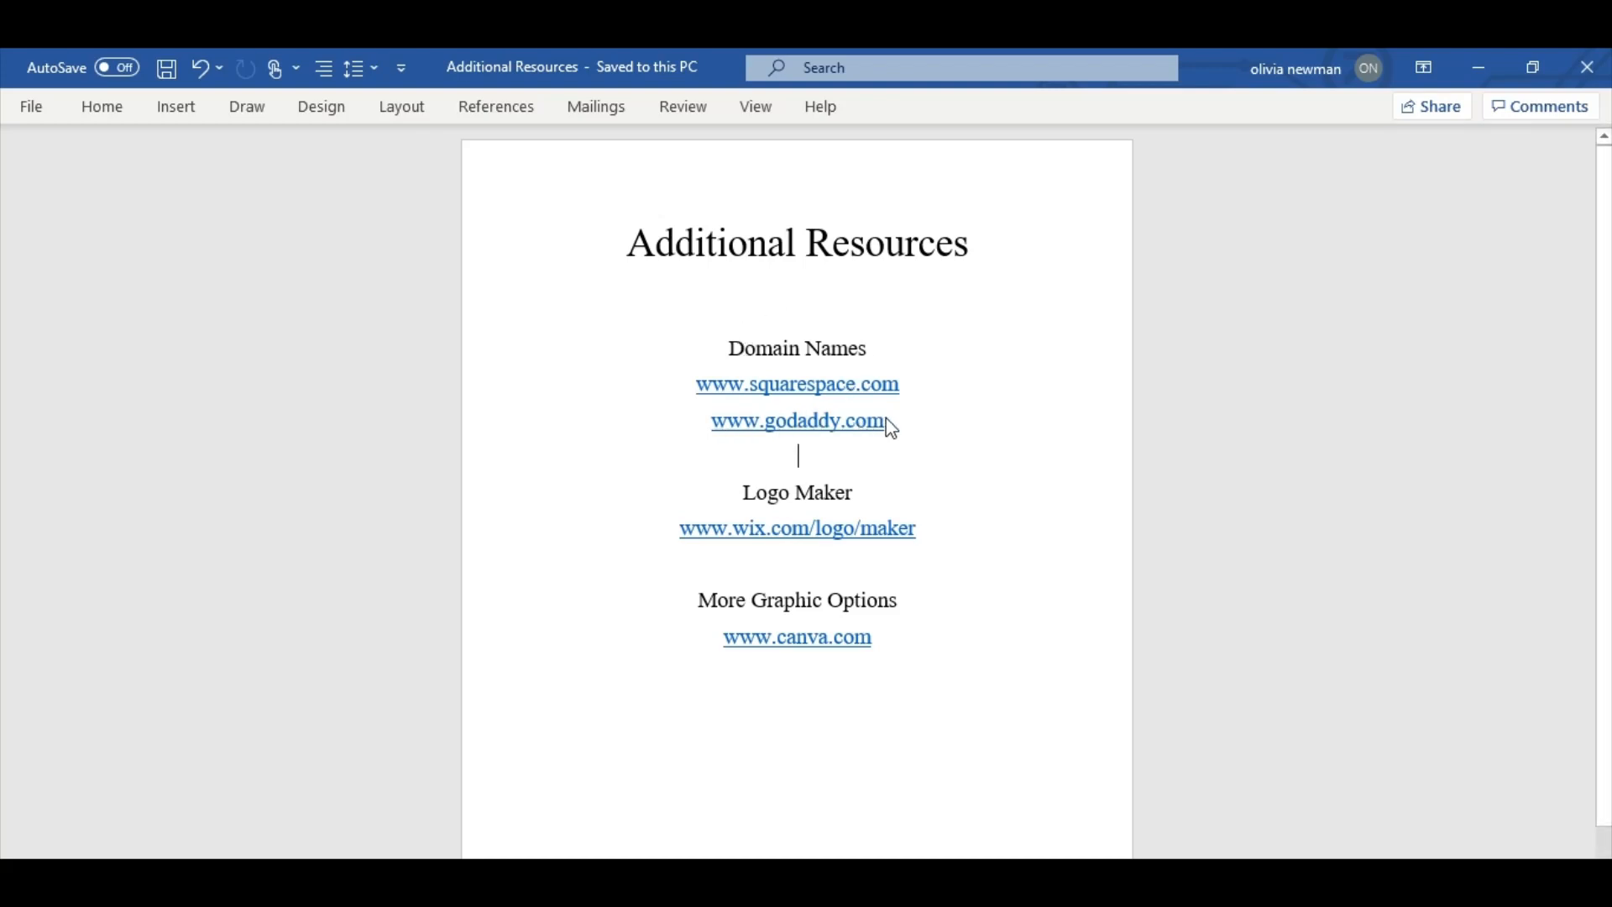
pyautogui.moveTo(878, 437); pyautogui.dragTo(799, 422)
pyautogui.click(717, 444)
pyautogui.moveTo(917, 533); pyautogui.dragTo(672, 543)
pyautogui.click(642, 537)
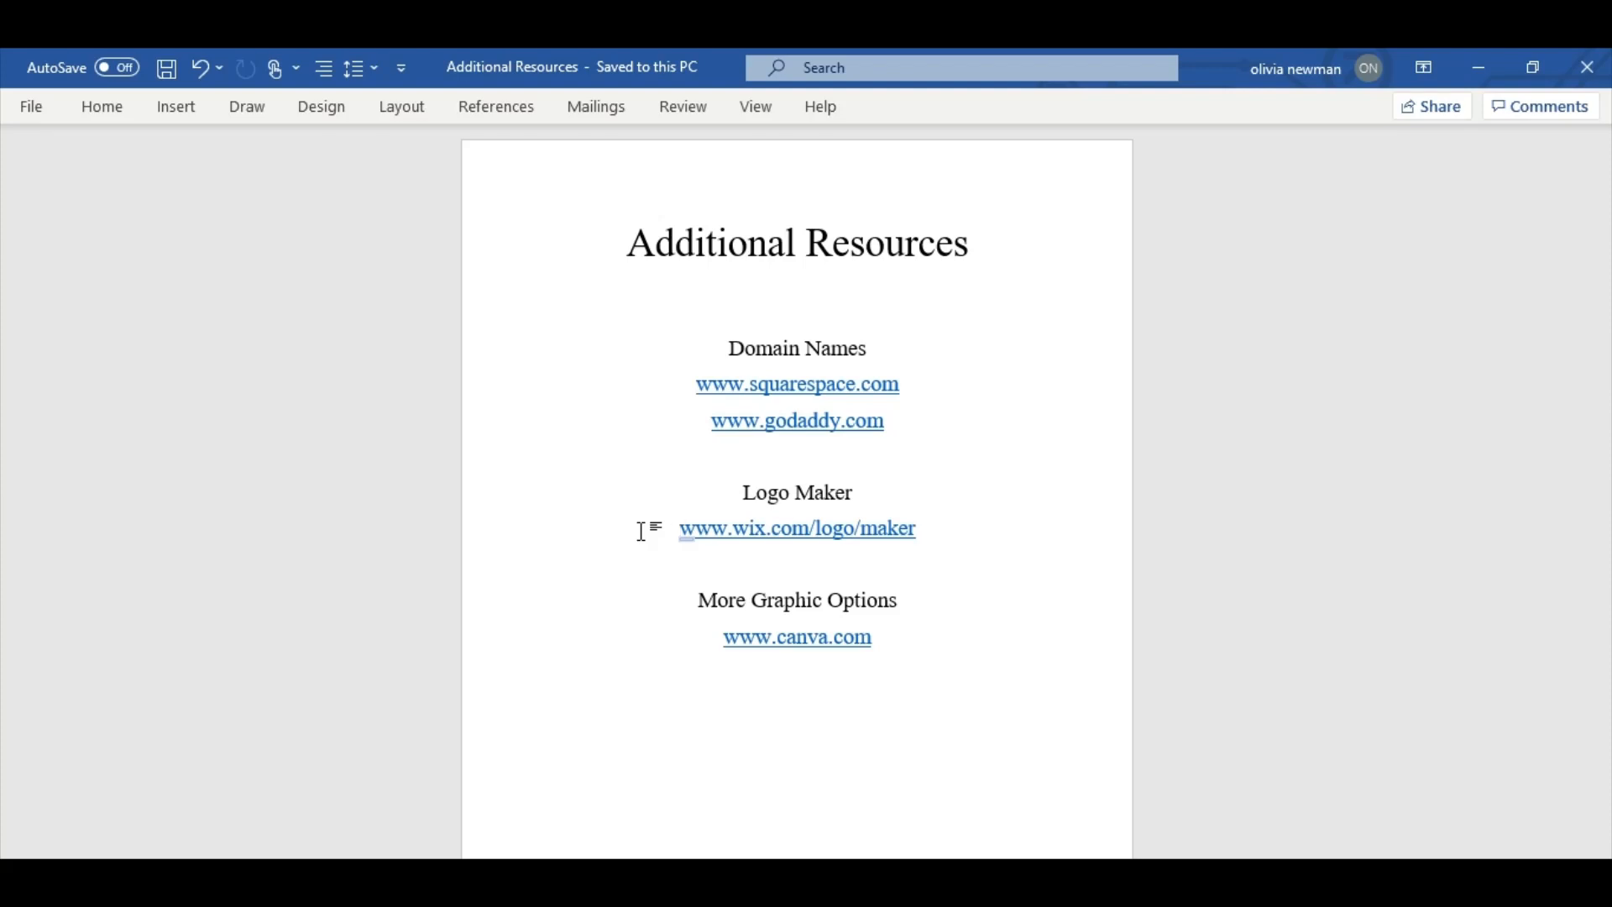
pyautogui.moveTo(680, 531); pyautogui.dragTo(922, 535)
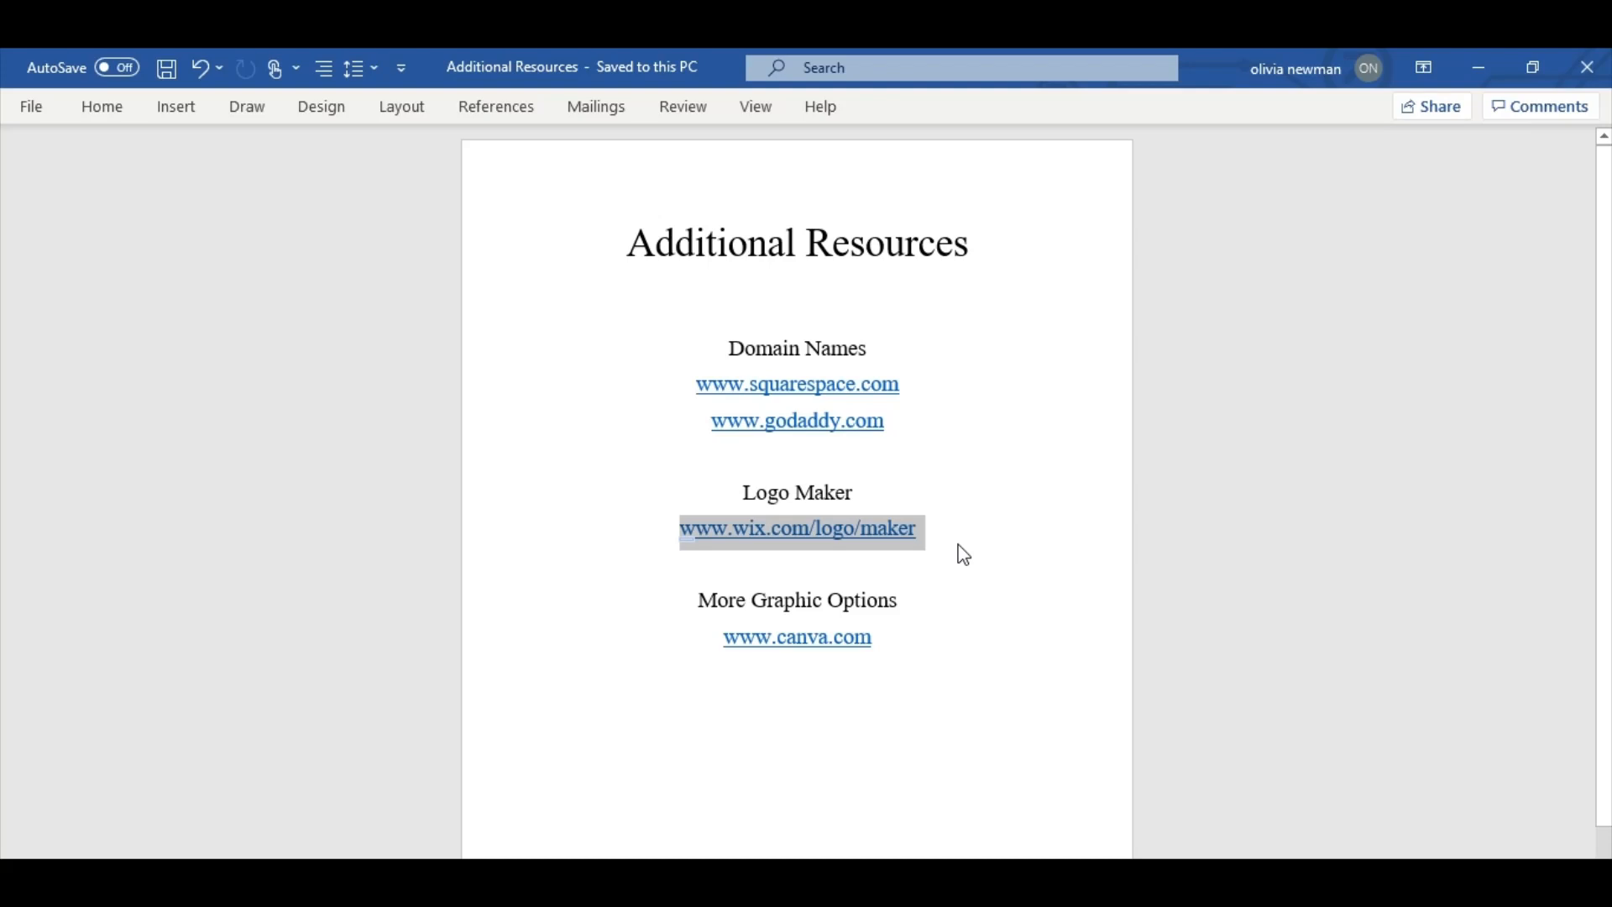
pyautogui.click(917, 623)
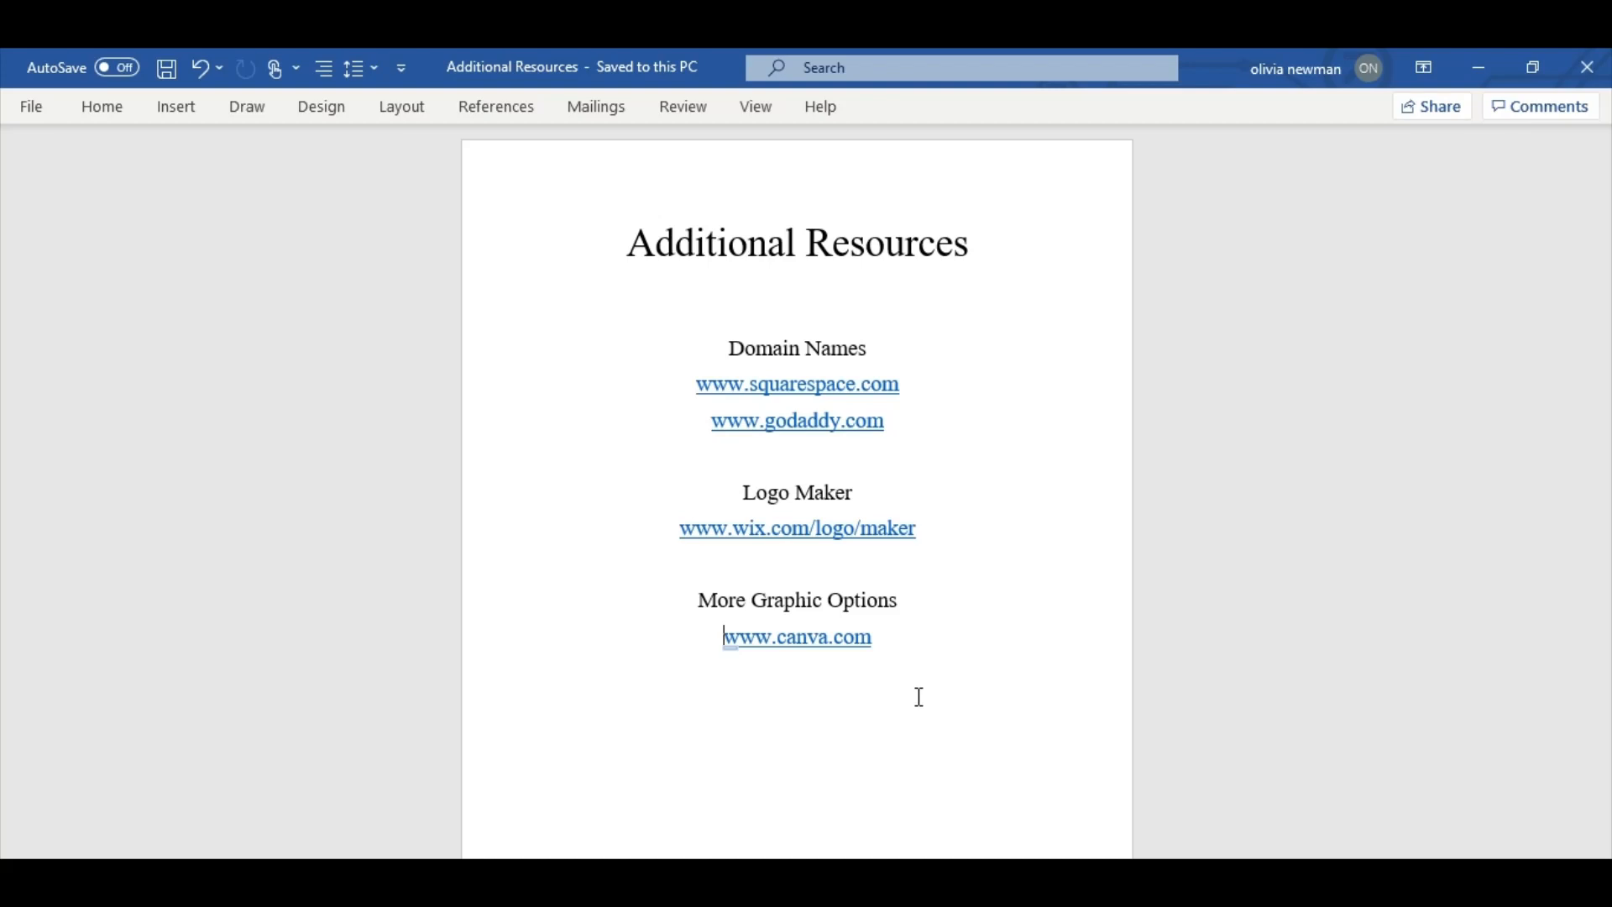
pyautogui.click(895, 637)
pyautogui.press('Return')
pyautogui.press('Return')
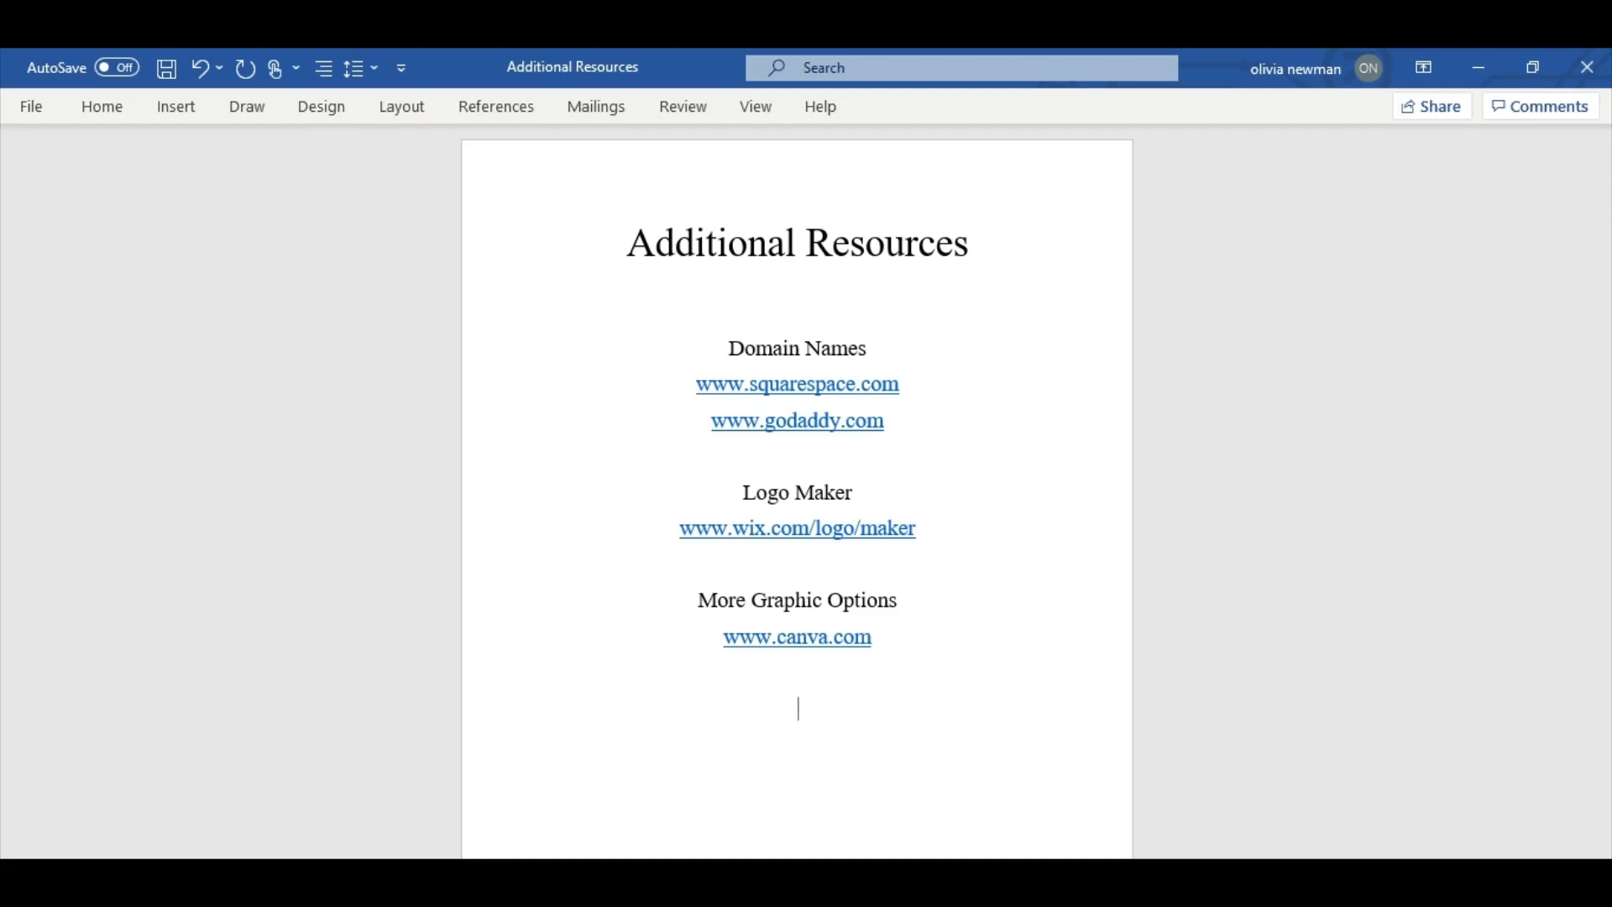
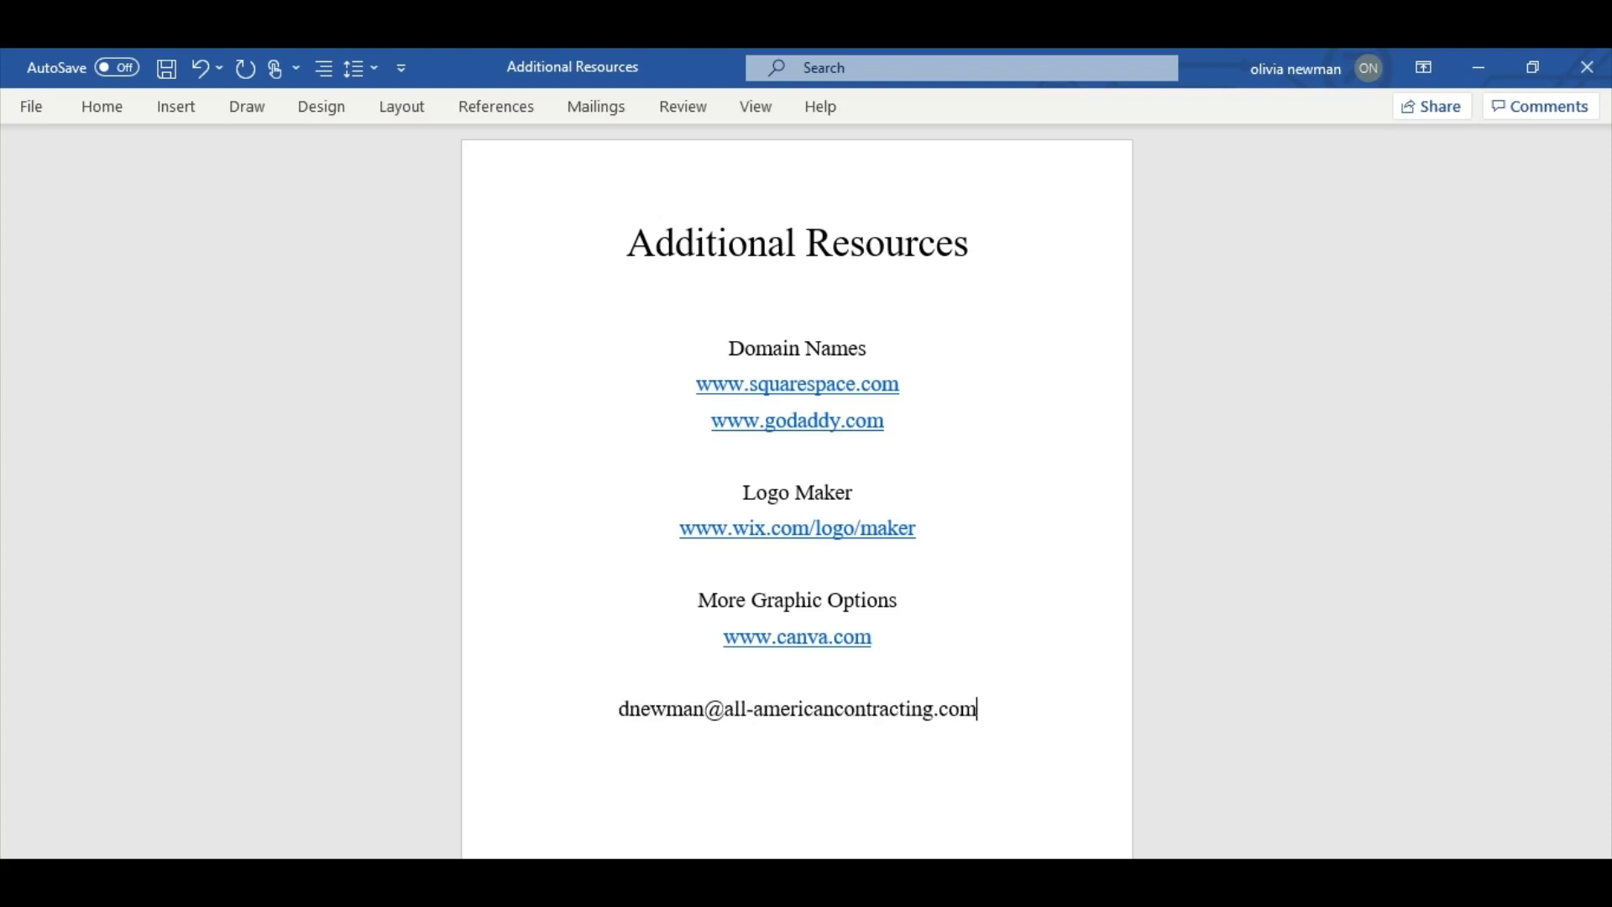
pyautogui.moveTo(980, 710); pyautogui.dragTo(632, 716)
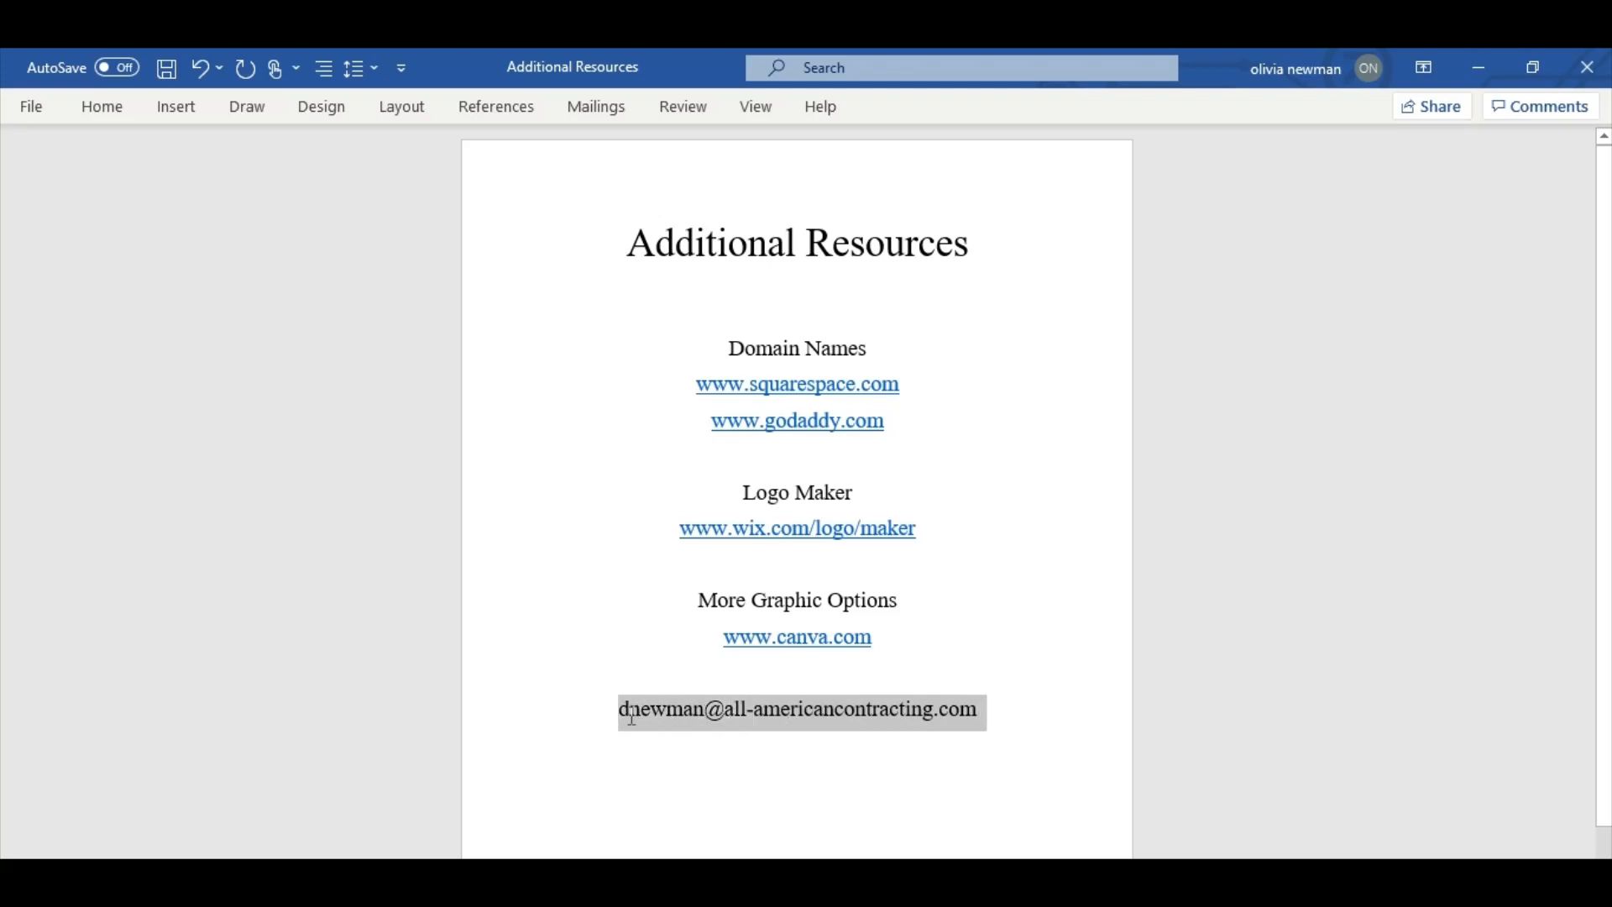
pyautogui.click(684, 747)
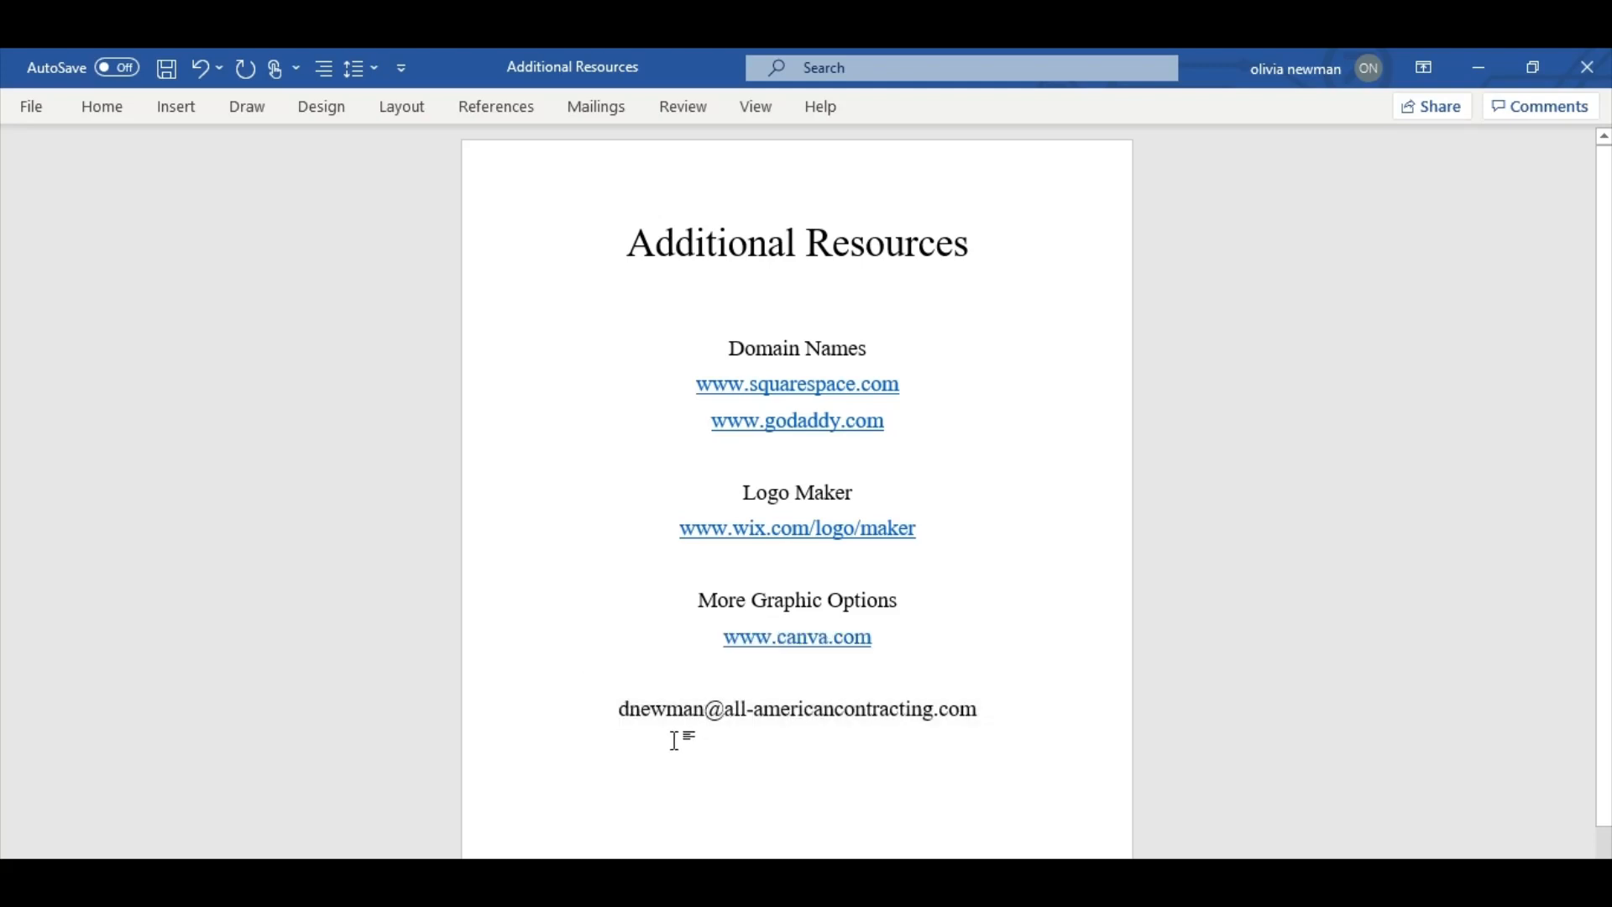